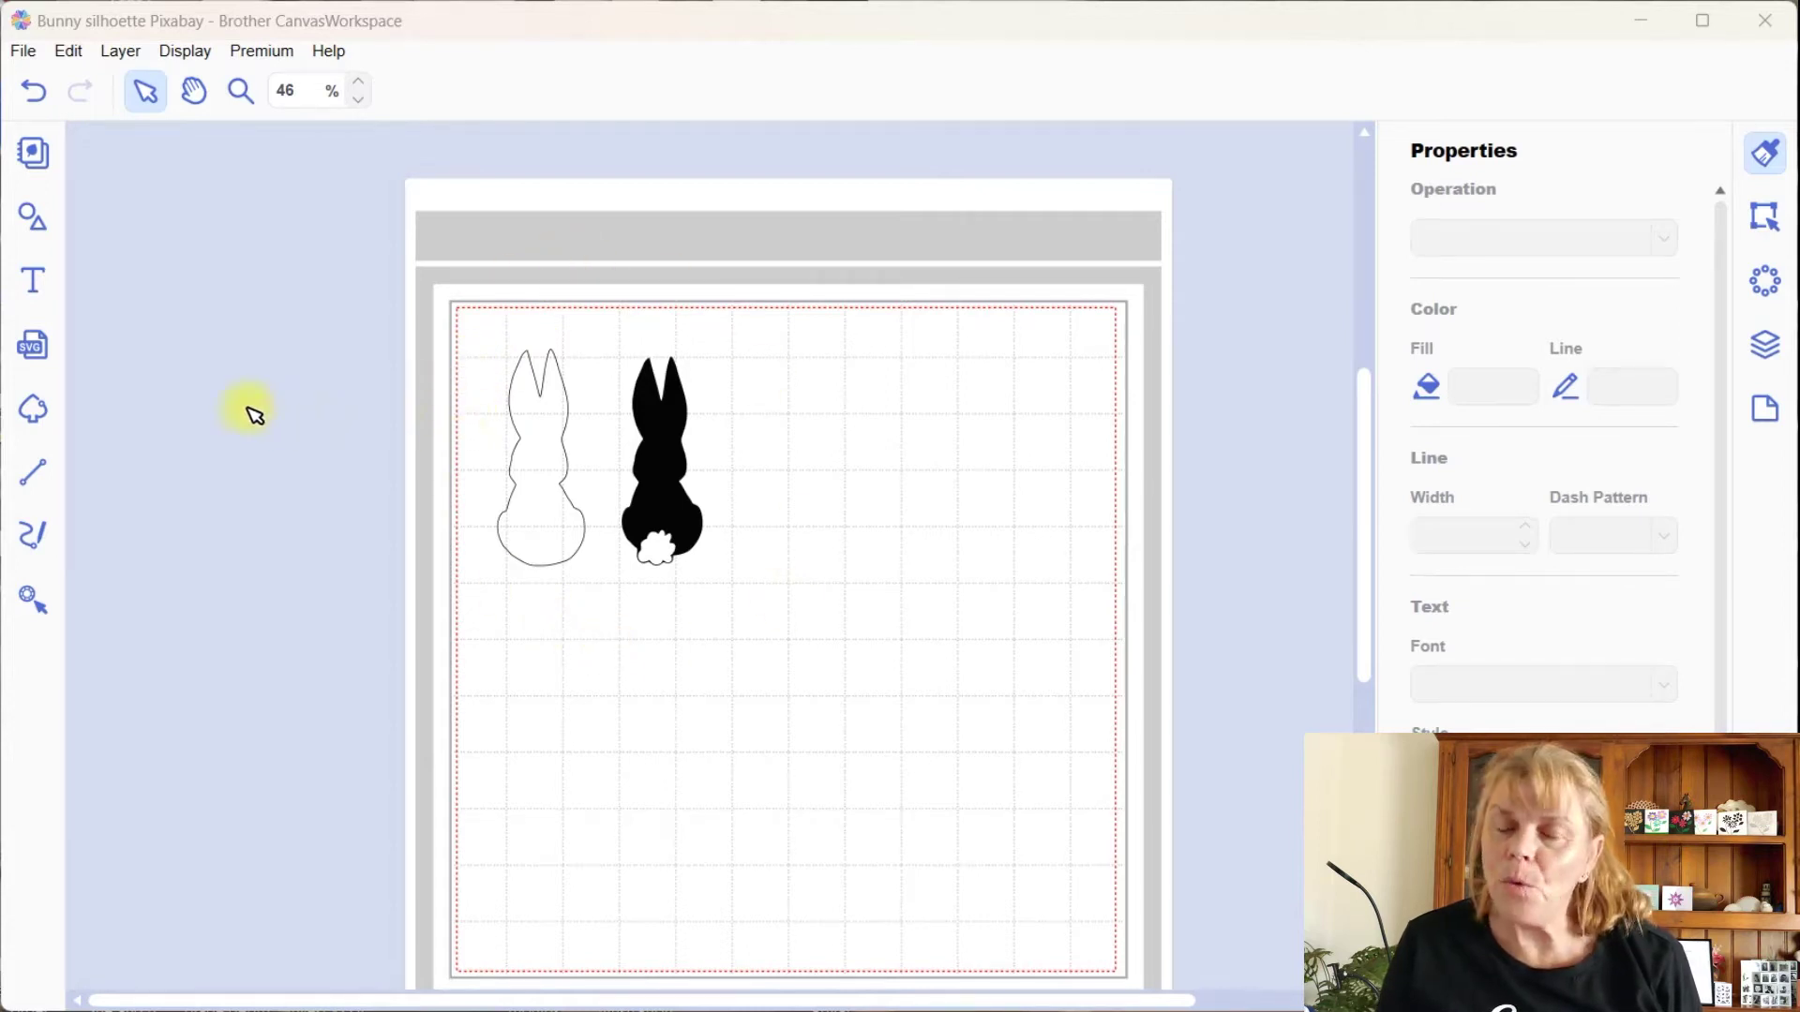
Step: Trace only the outer edge of animal-1295228_1280 from the Easter Bunny labels Pictures folder, pasting the image on the drawing area
click(32, 410)
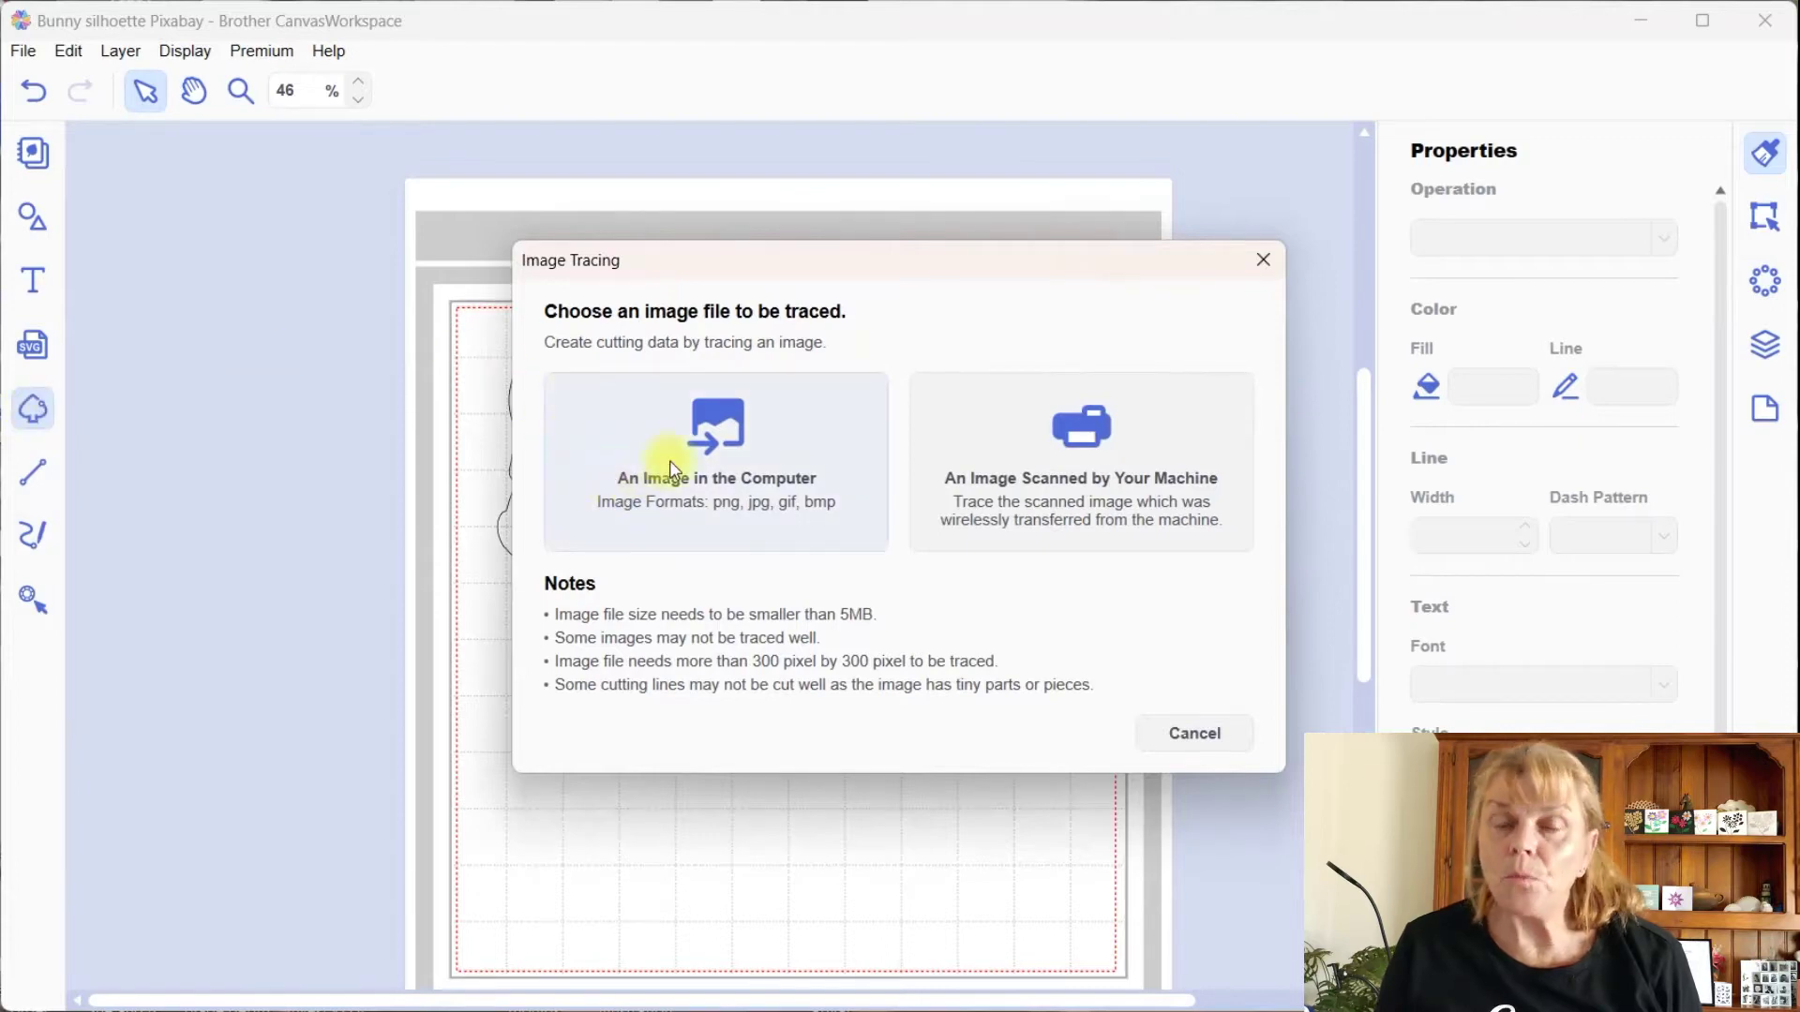
click(709, 435)
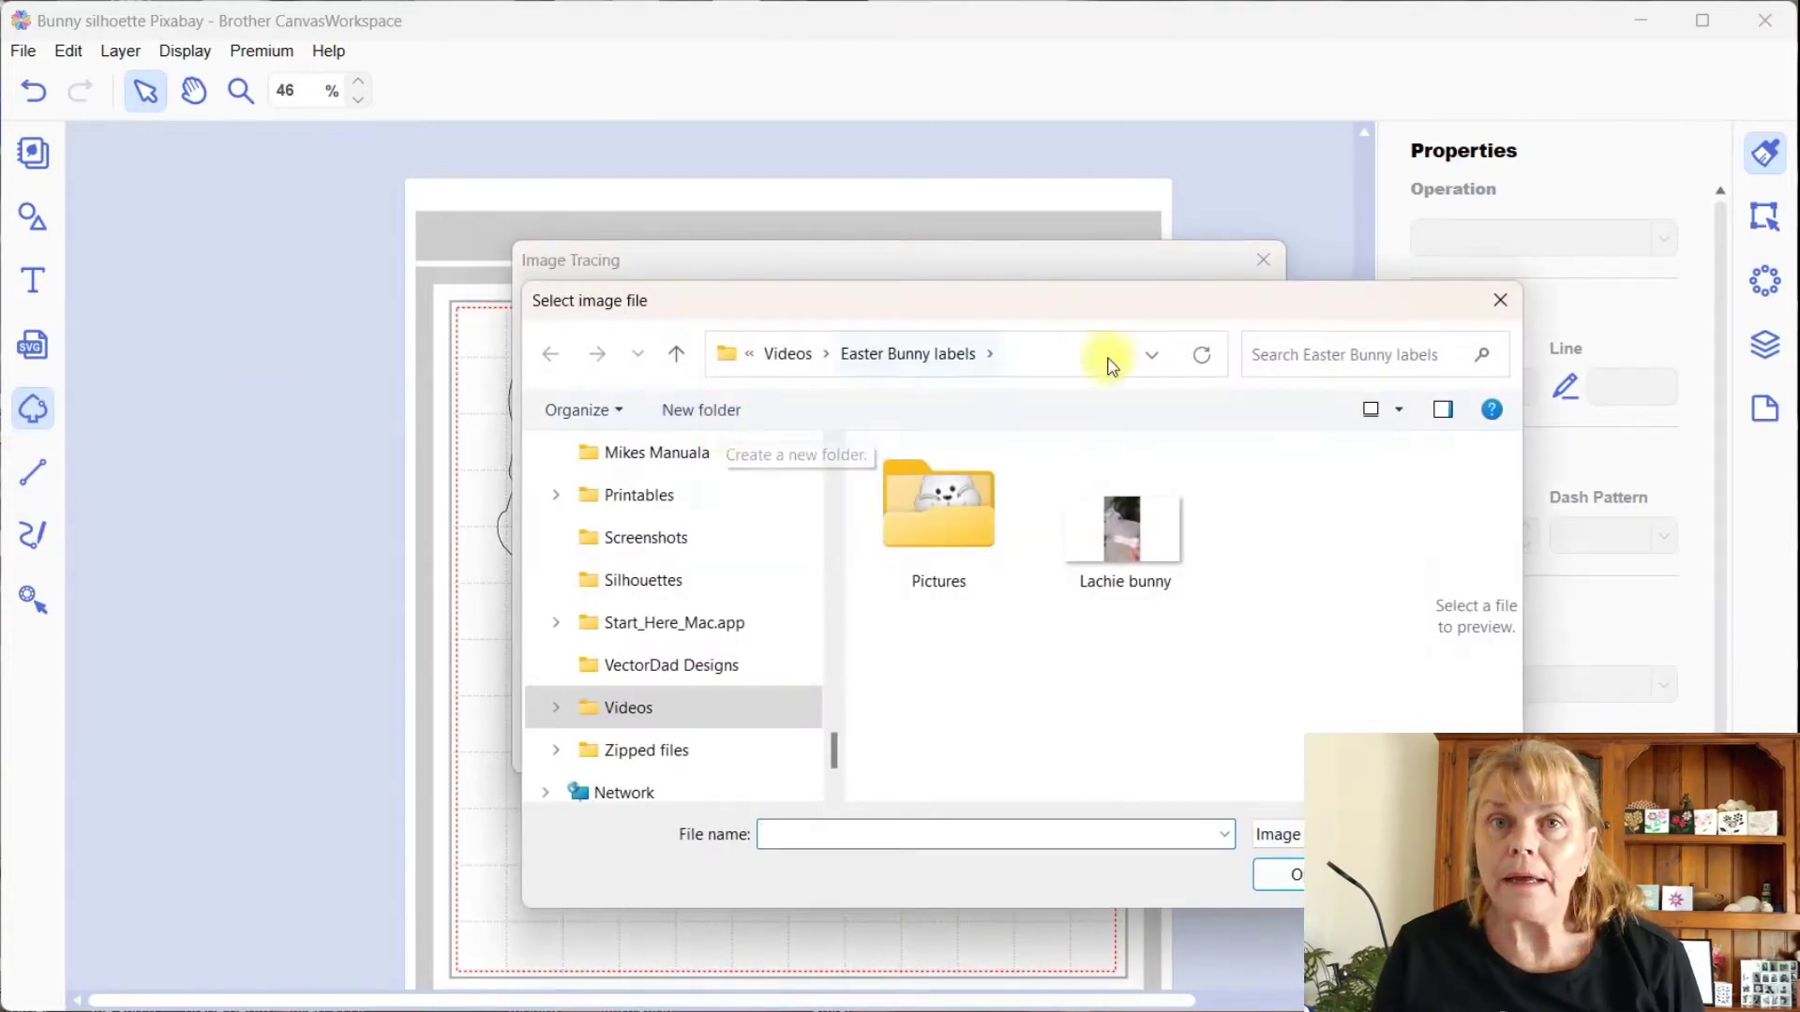
double_click(947, 527)
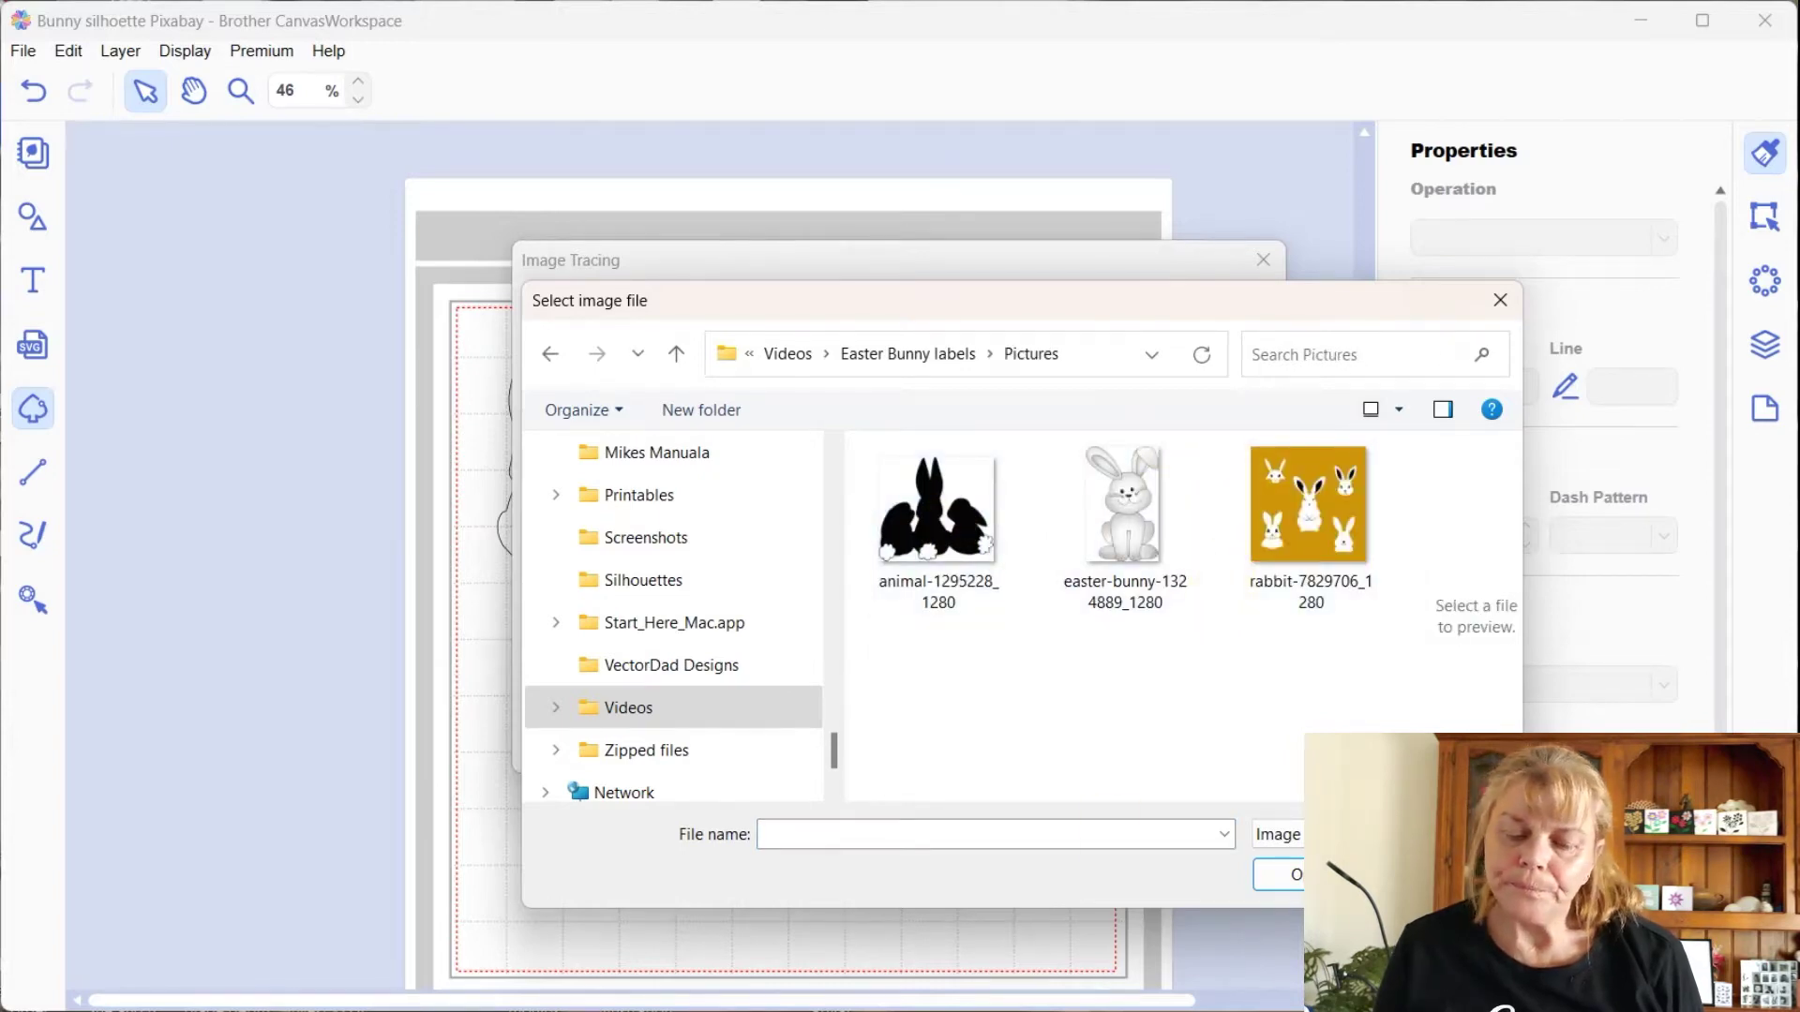
mouse_move(690, 1010)
click(690, 923)
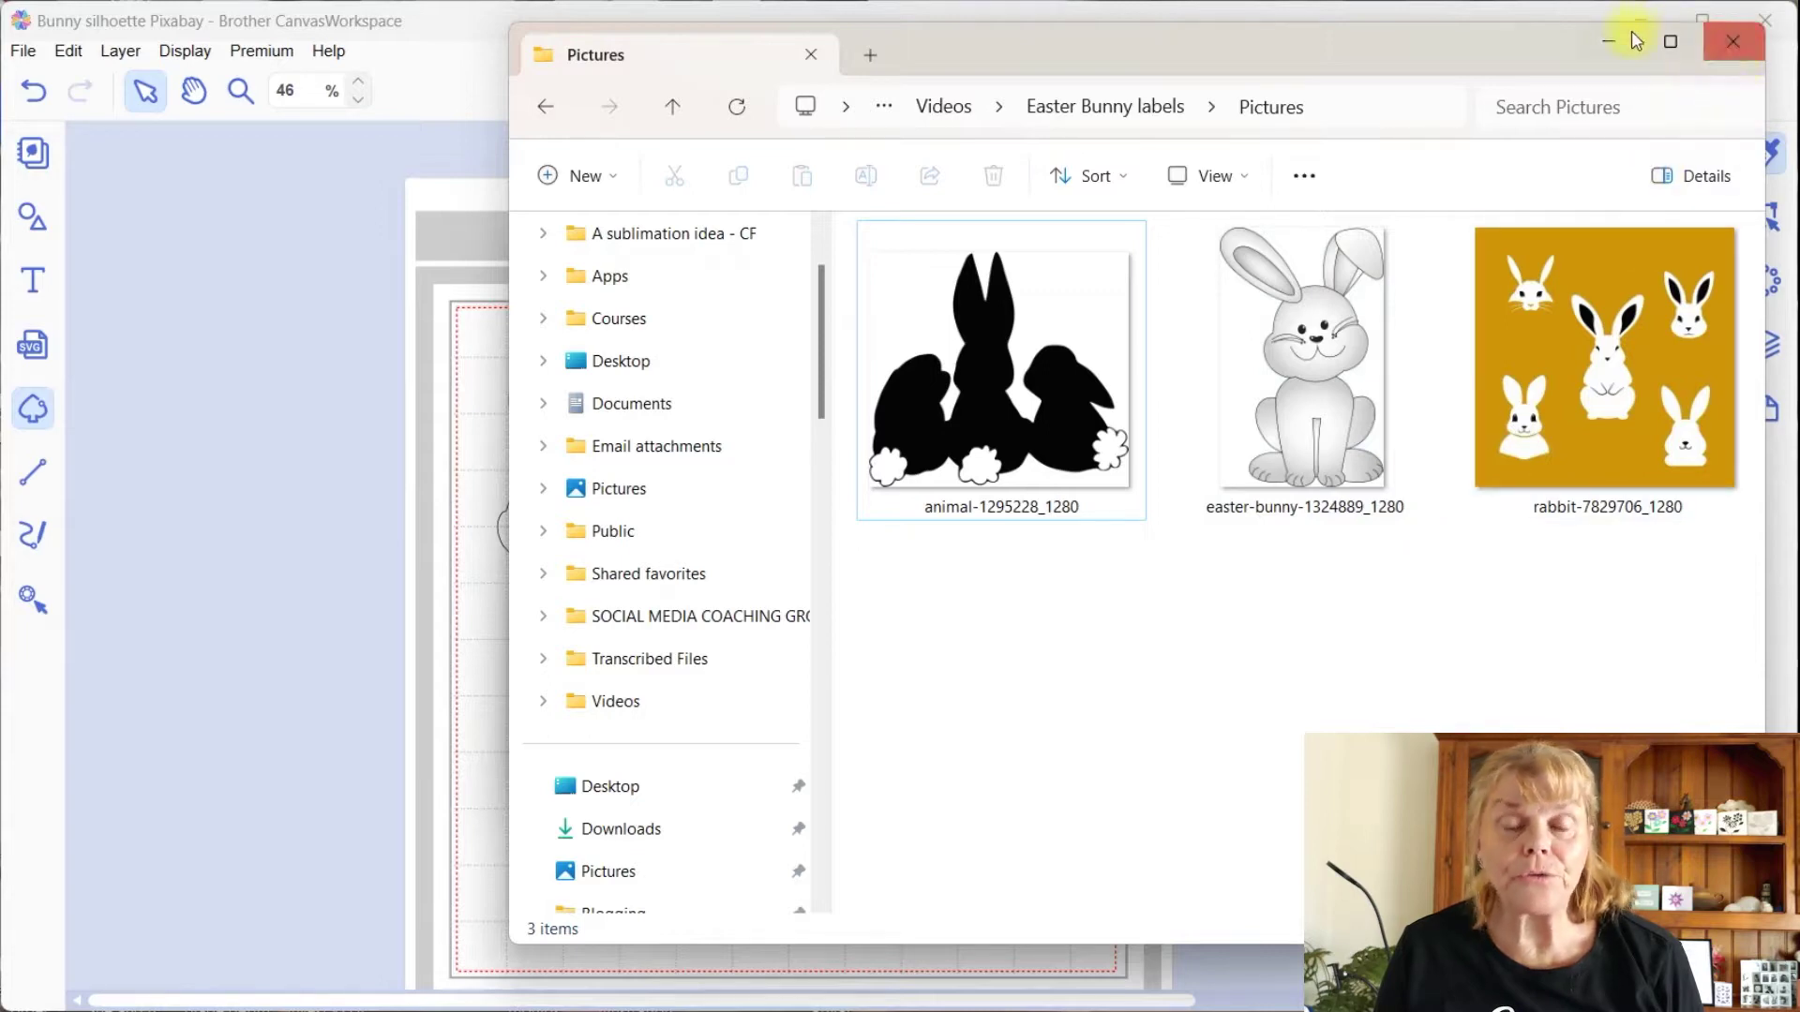
click(1607, 42)
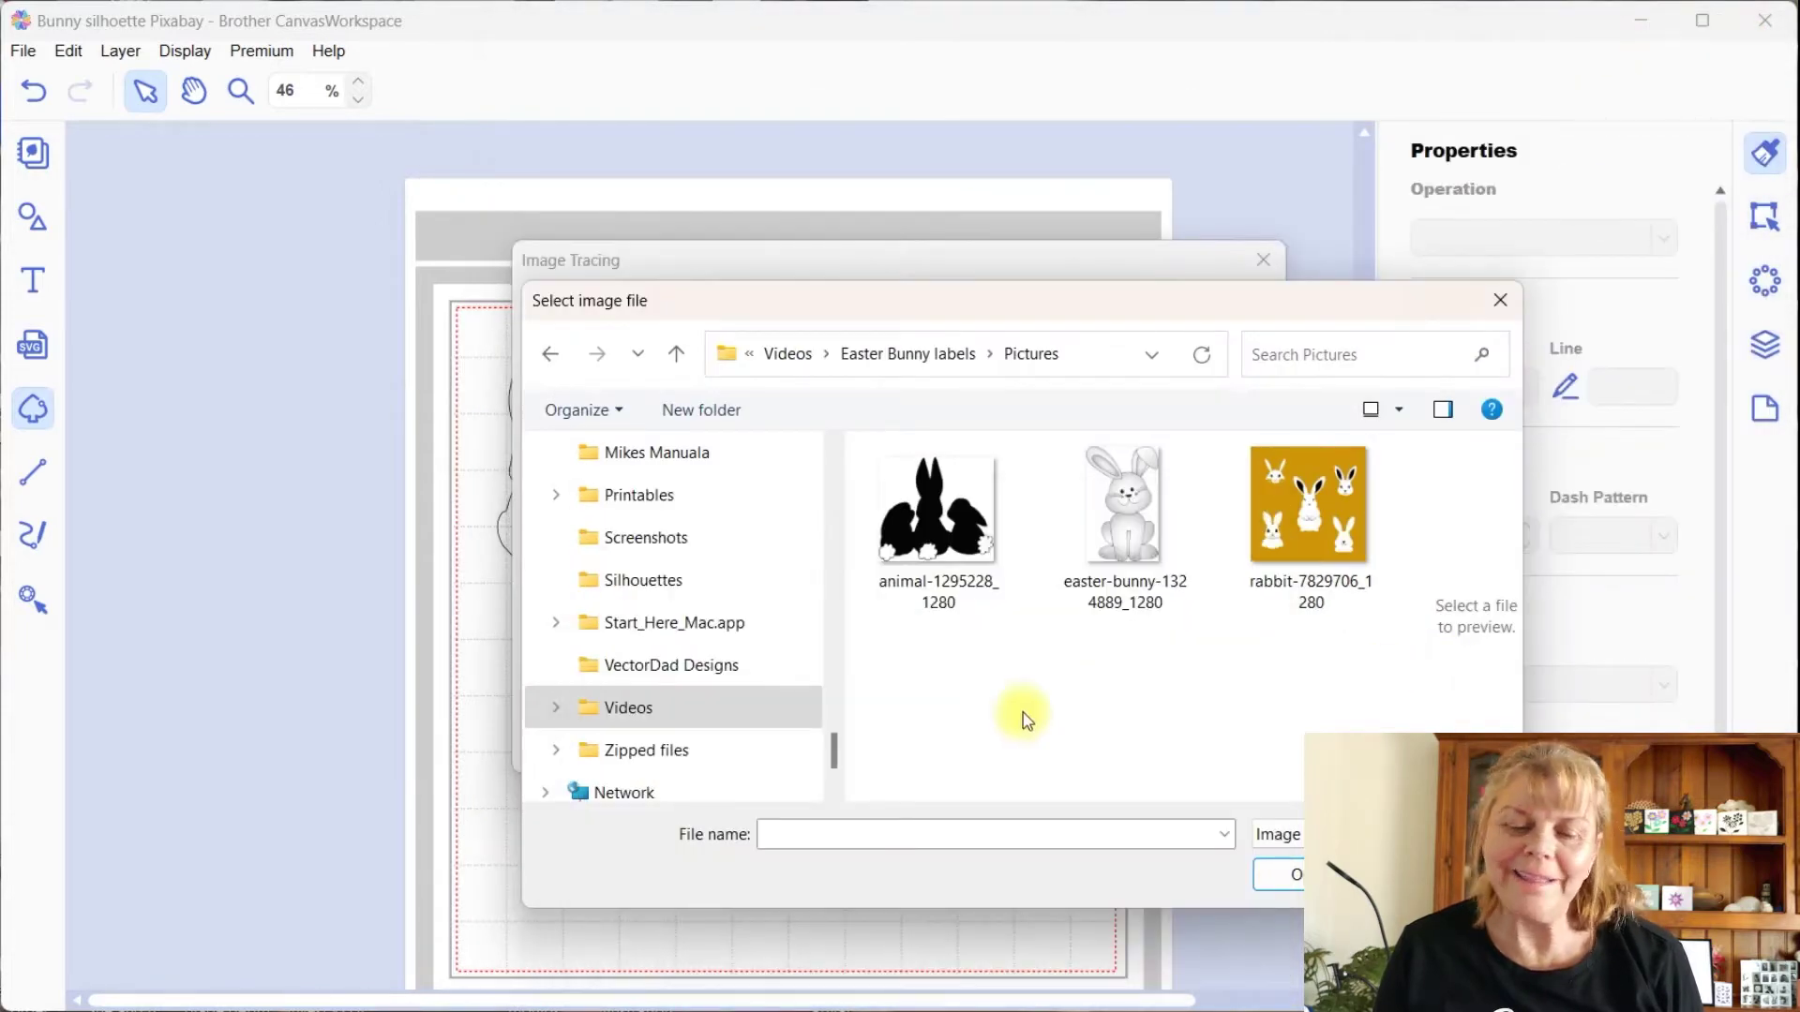
click(938, 513)
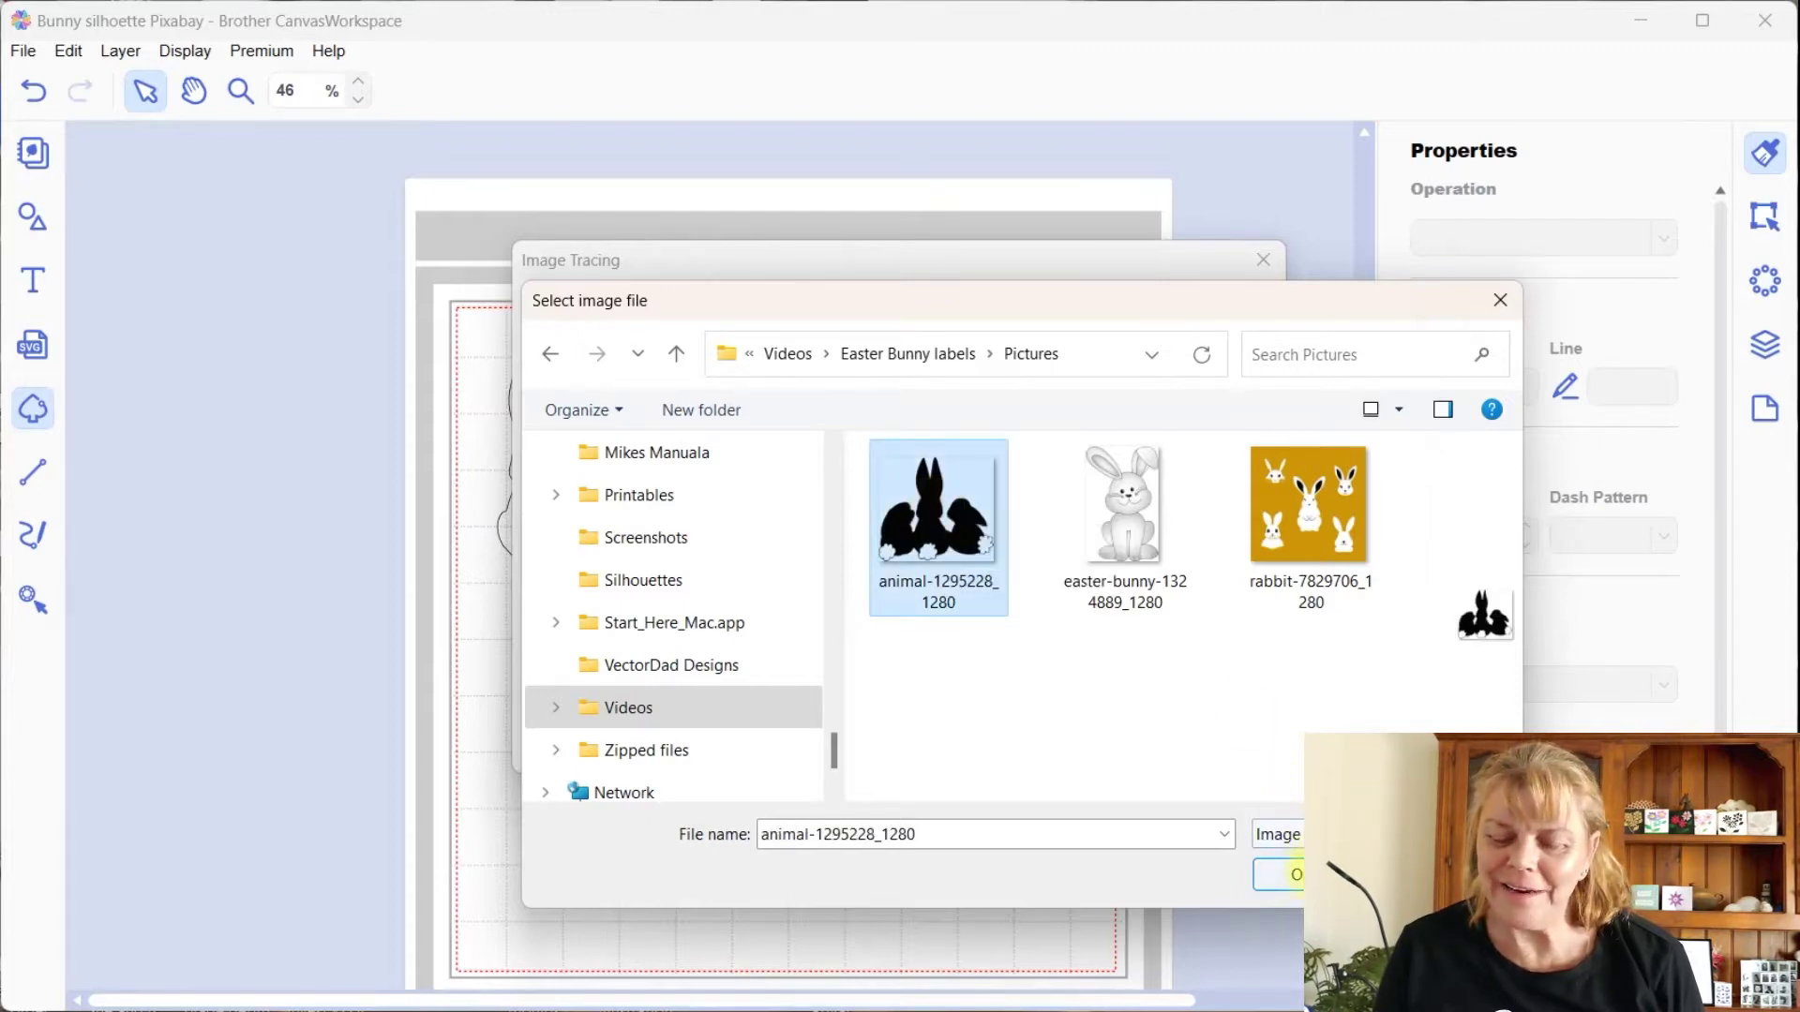
click(1294, 874)
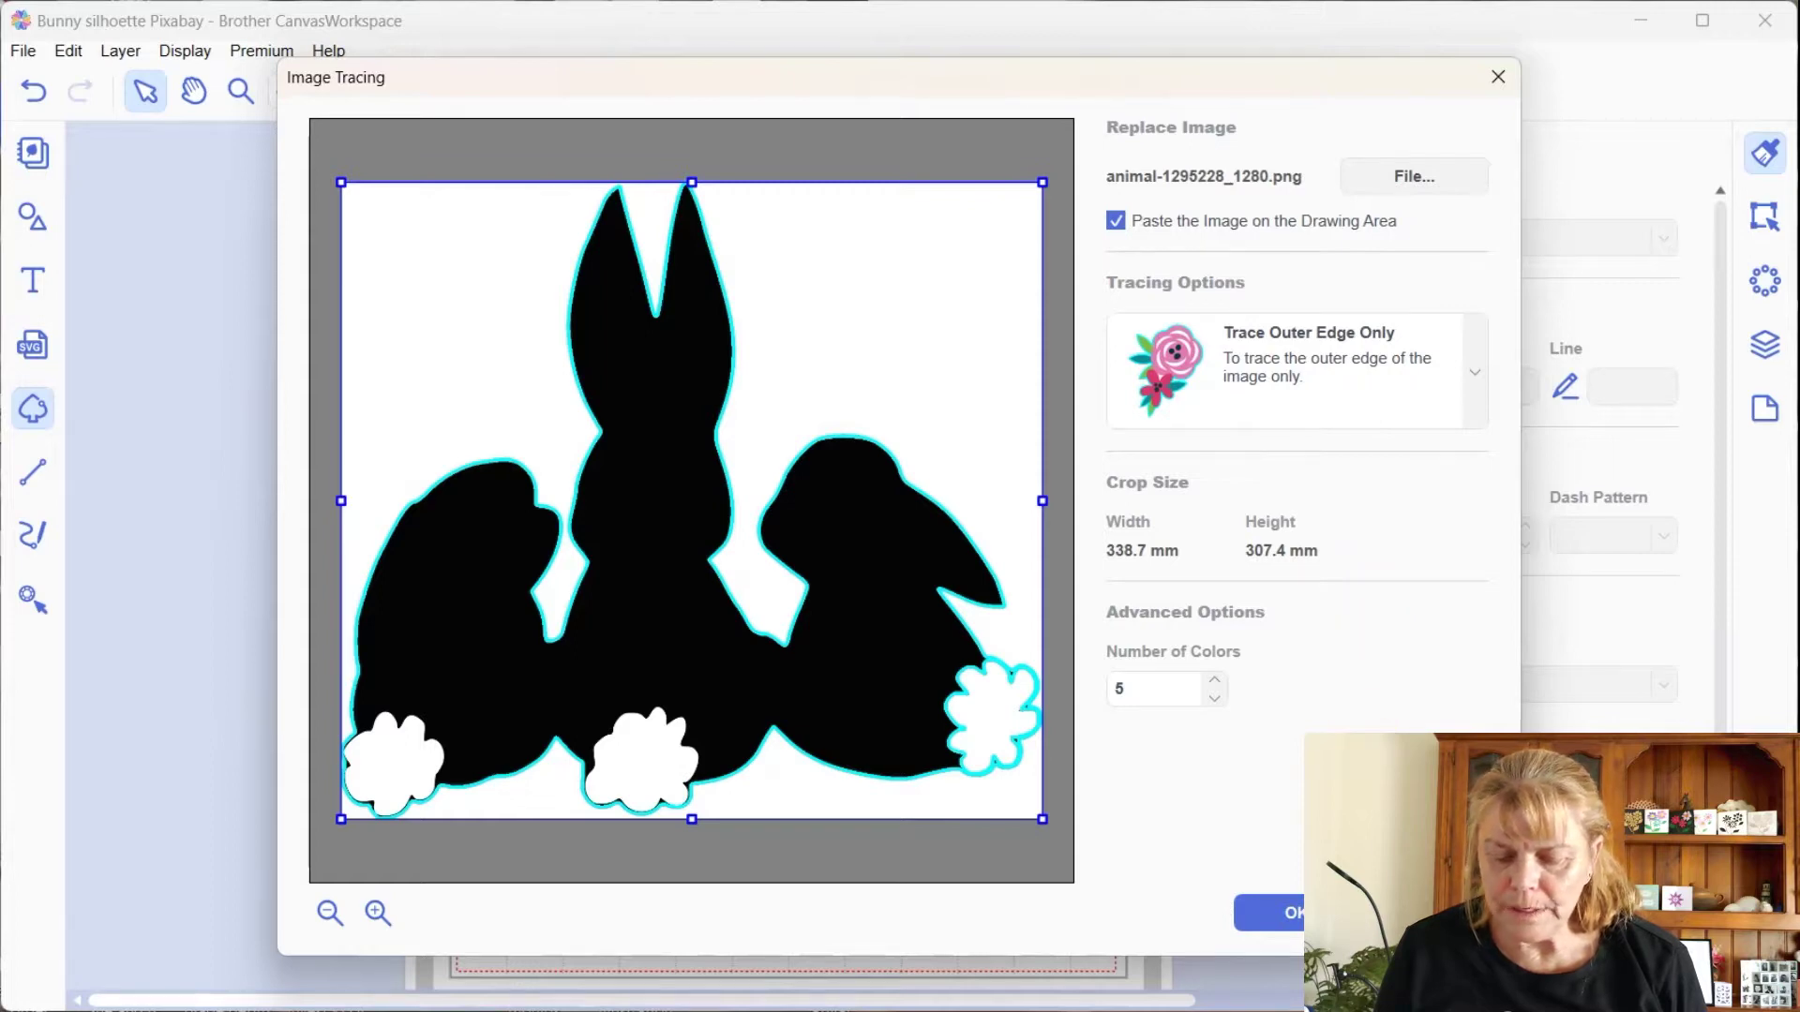
click(1296, 913)
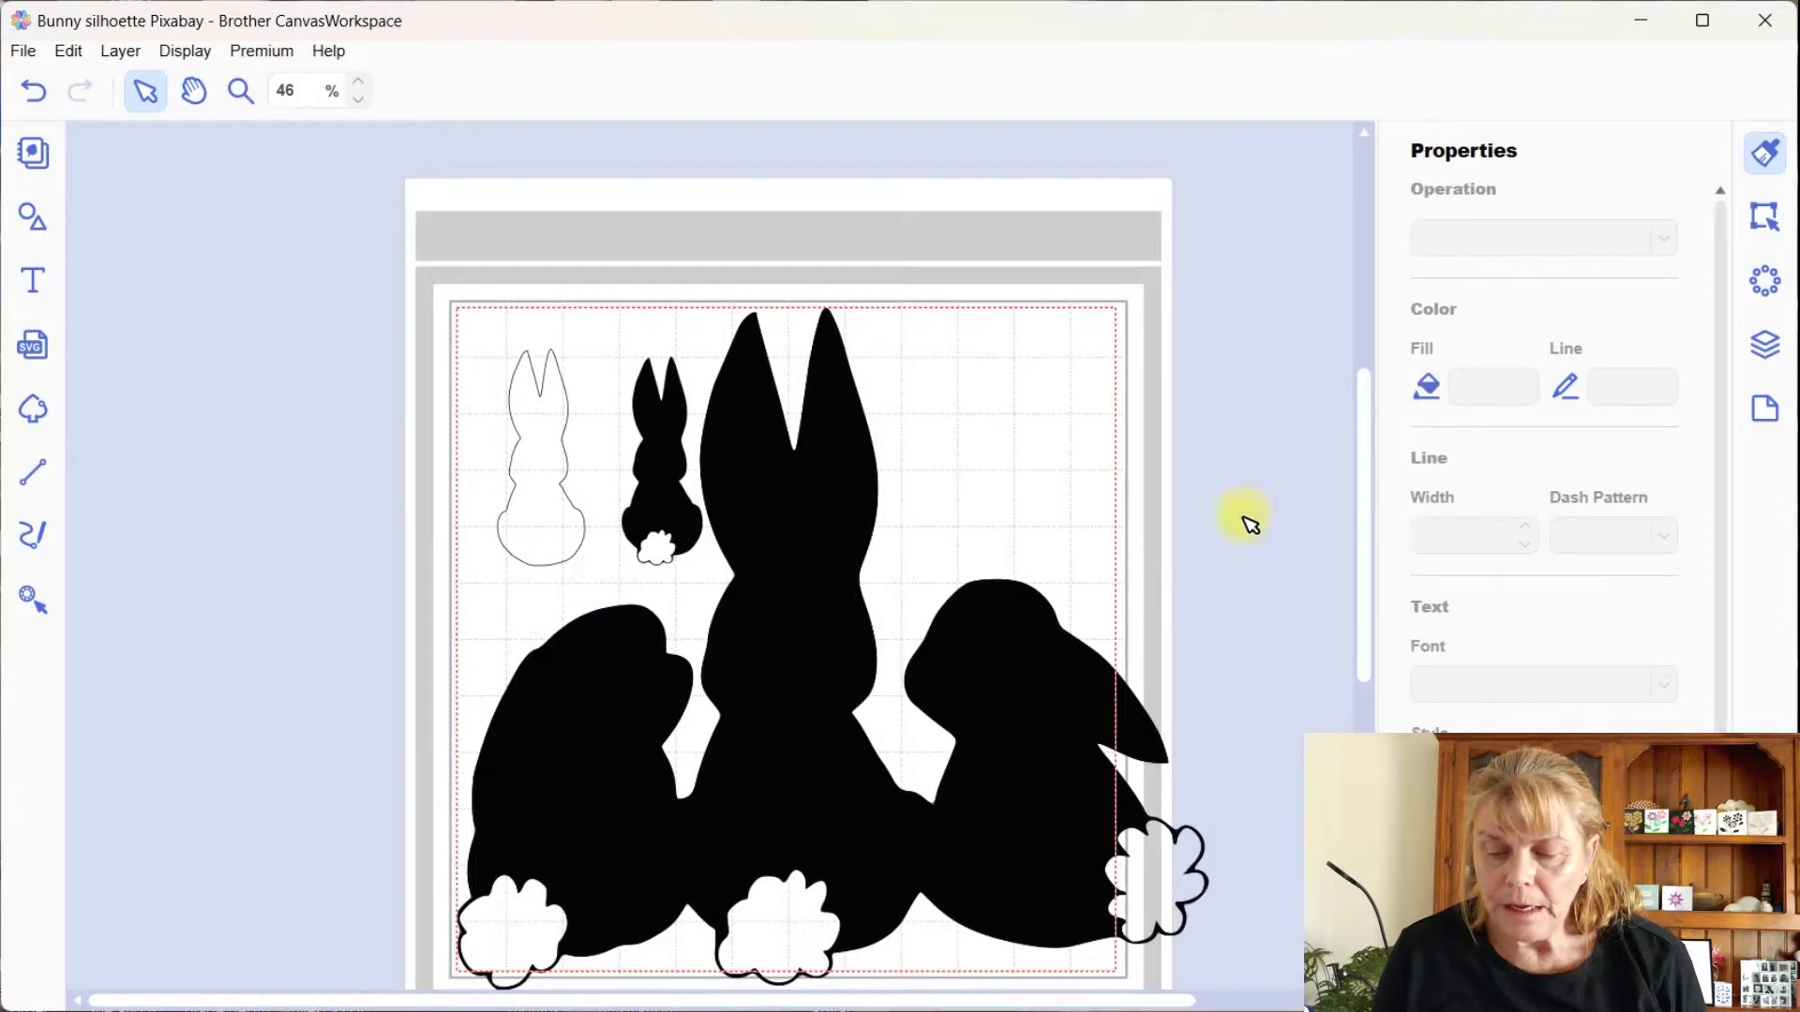
Step: Hide the two existing small bunny shapes in the layer list
click(1766, 347)
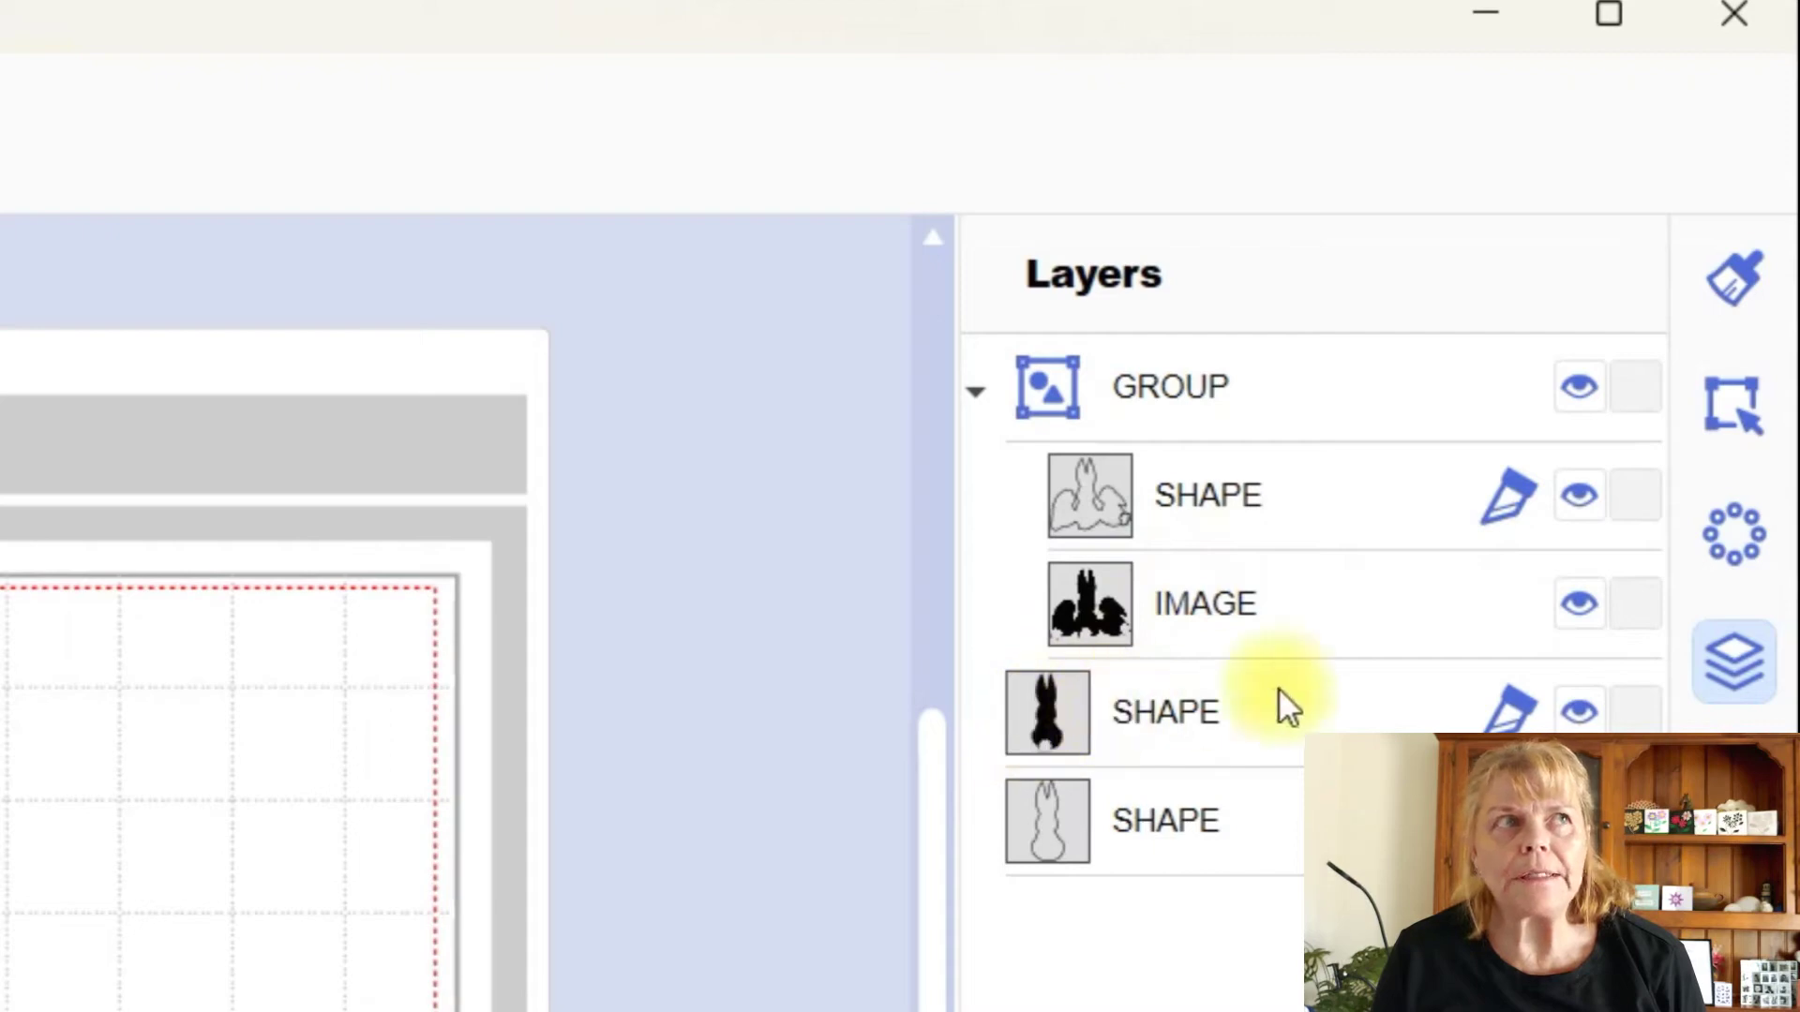
click(1581, 714)
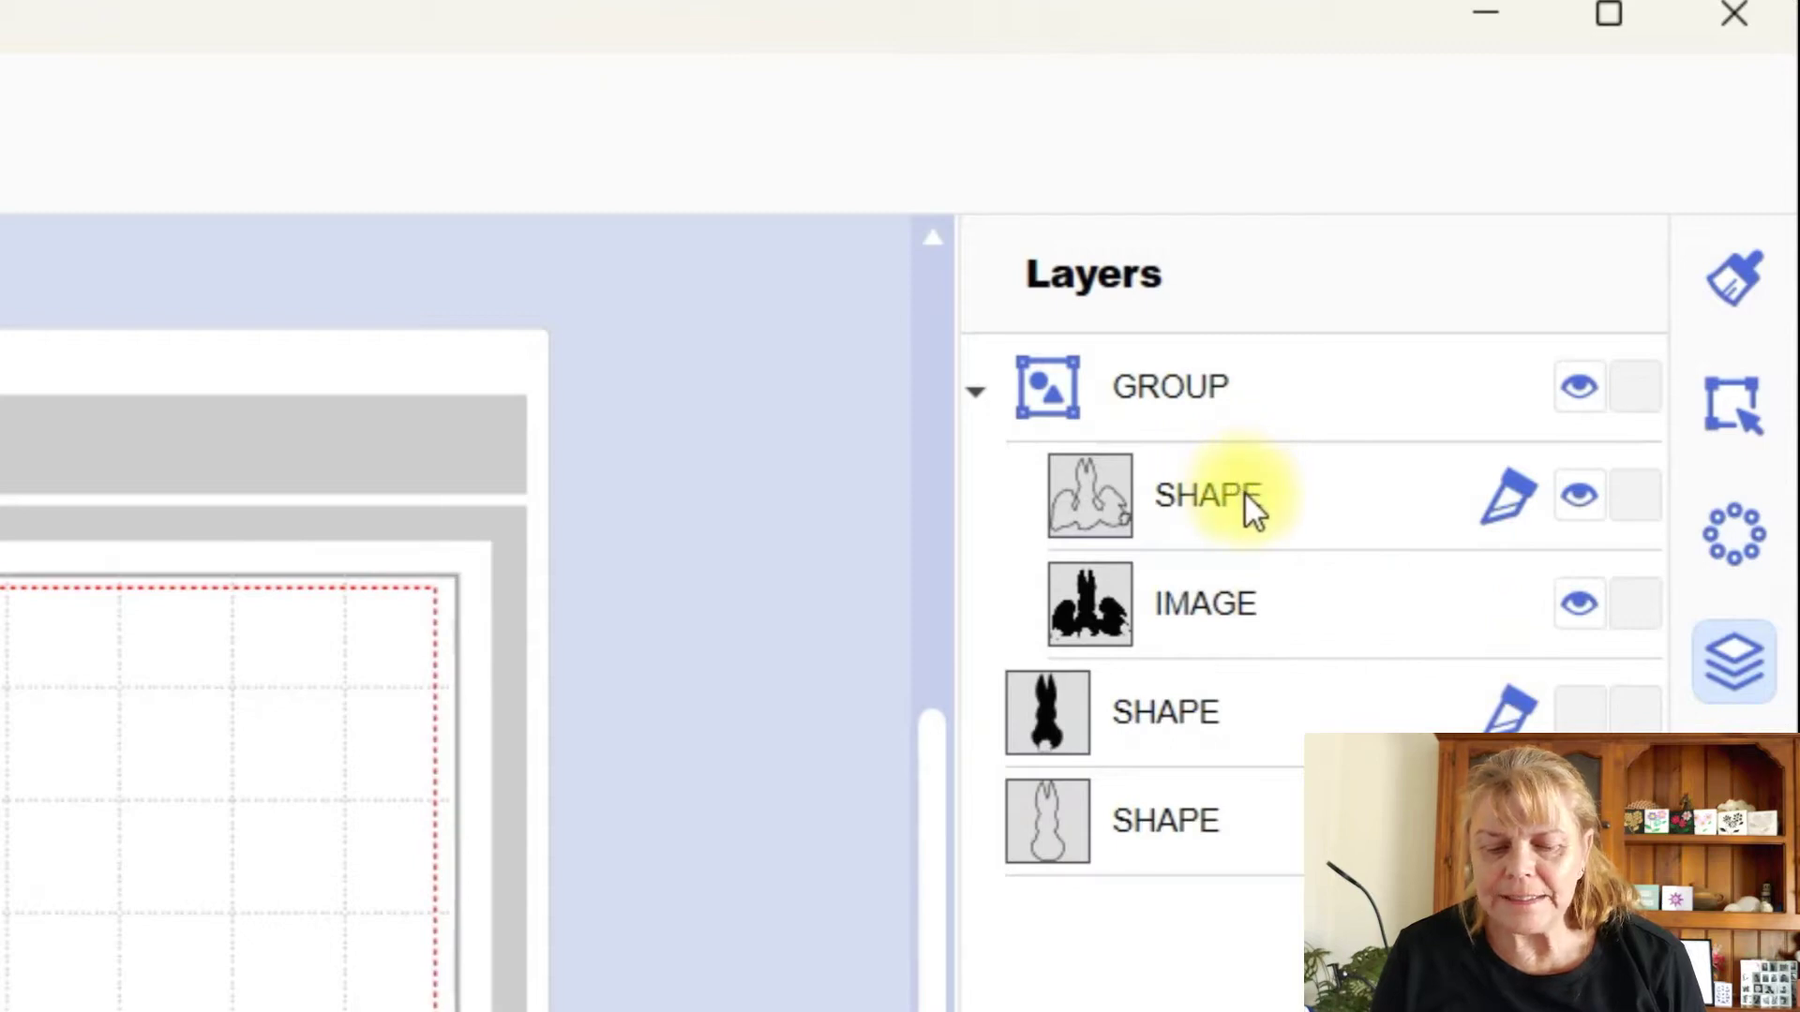
Step: Scale down the group of the three-bunny image and its outline, and position it inside the mat's cutting area
click(1209, 381)
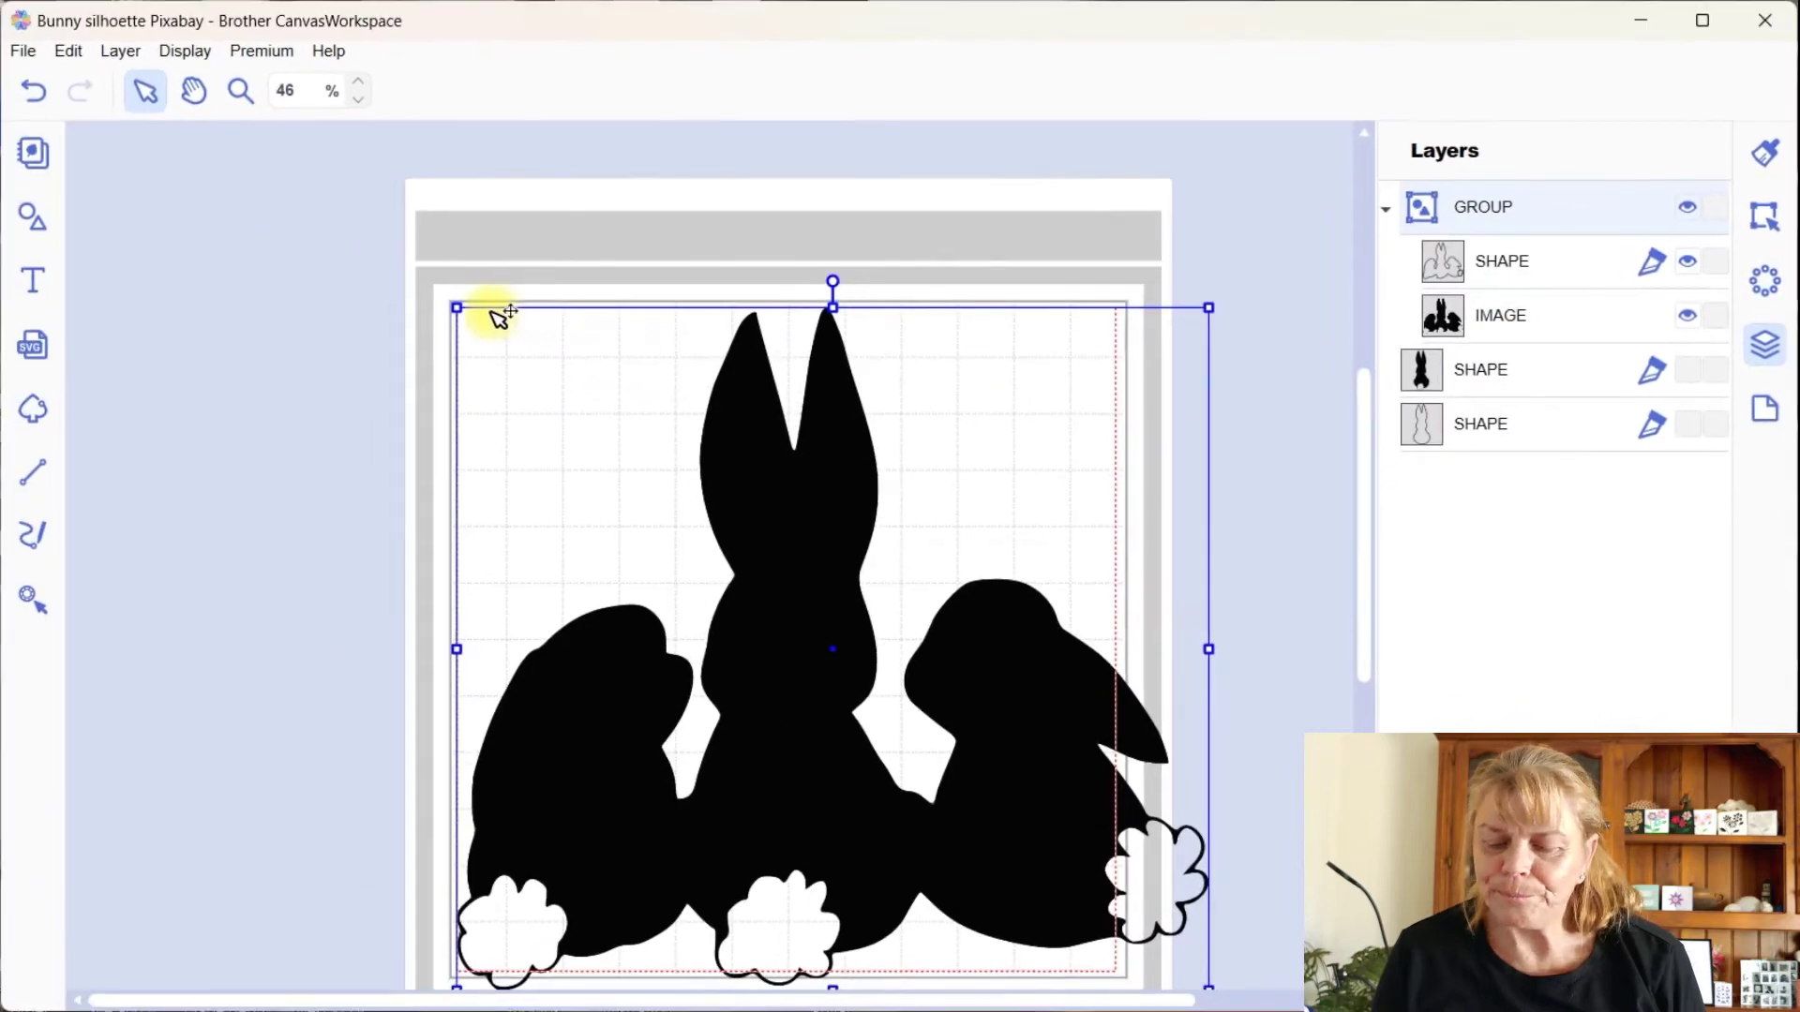
drag(457, 307, 807, 553)
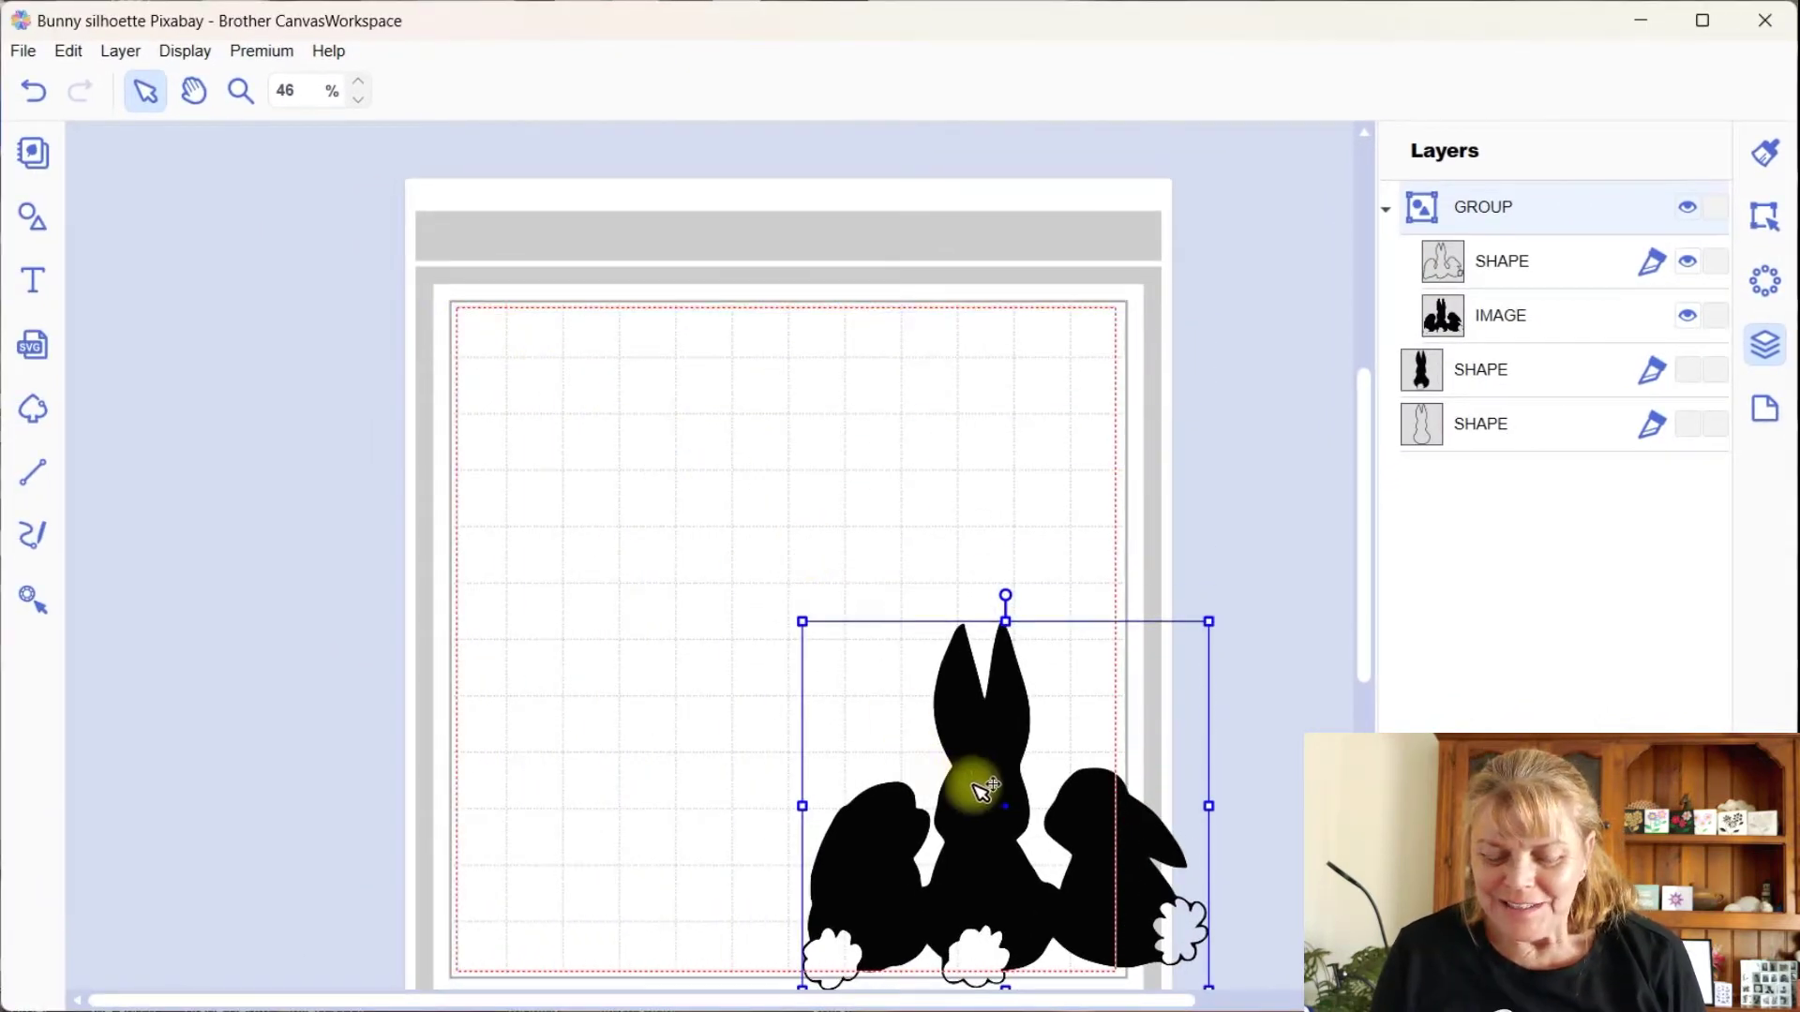
drag(948, 735, 676, 498)
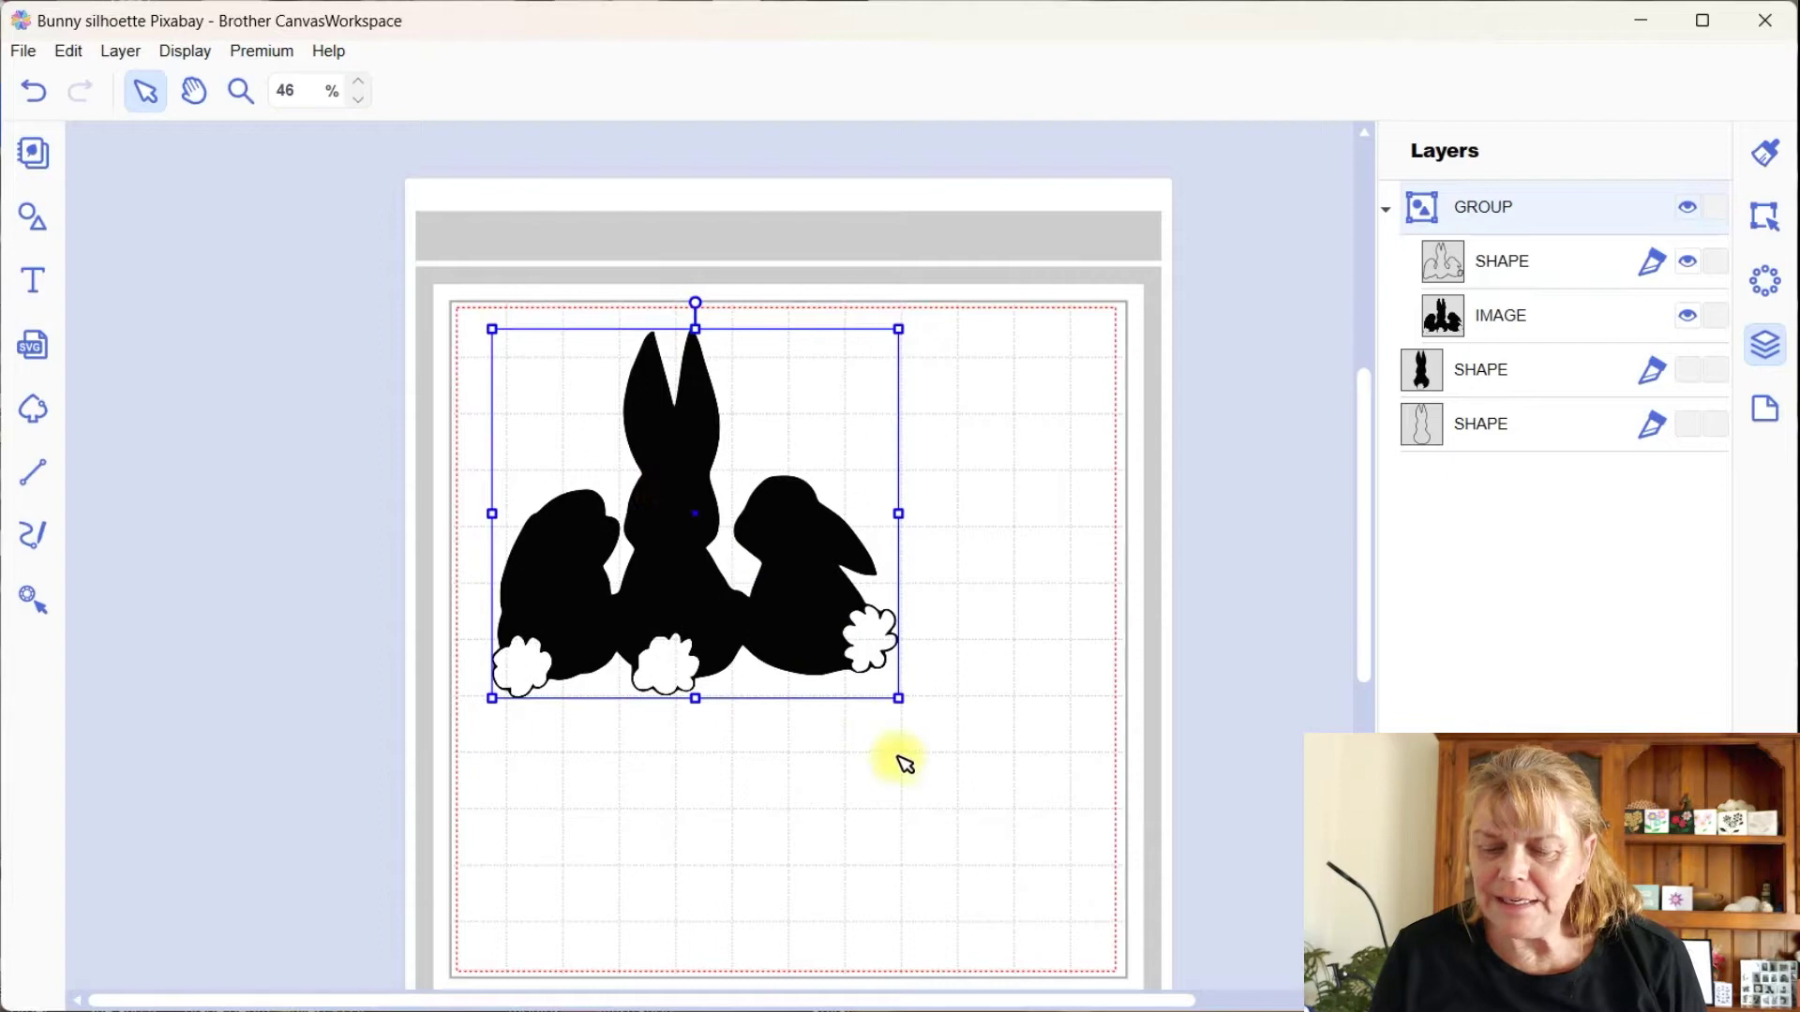
drag(897, 699, 1086, 952)
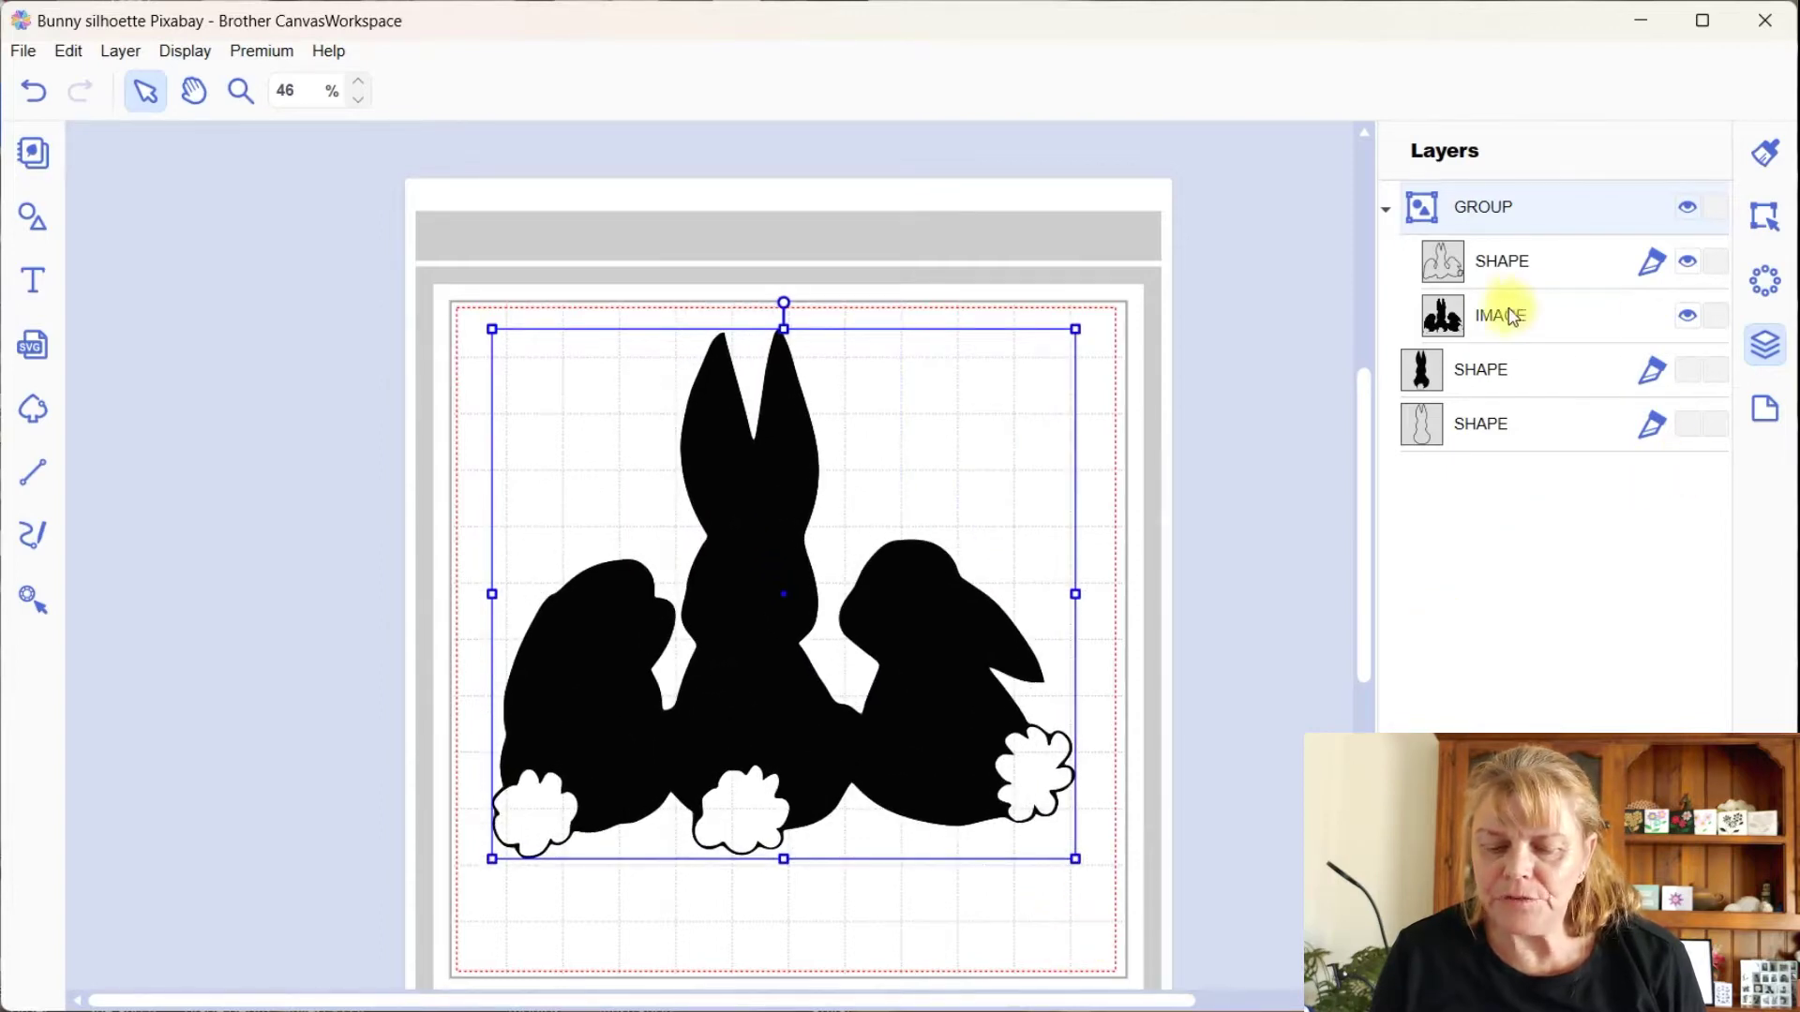
click(1270, 553)
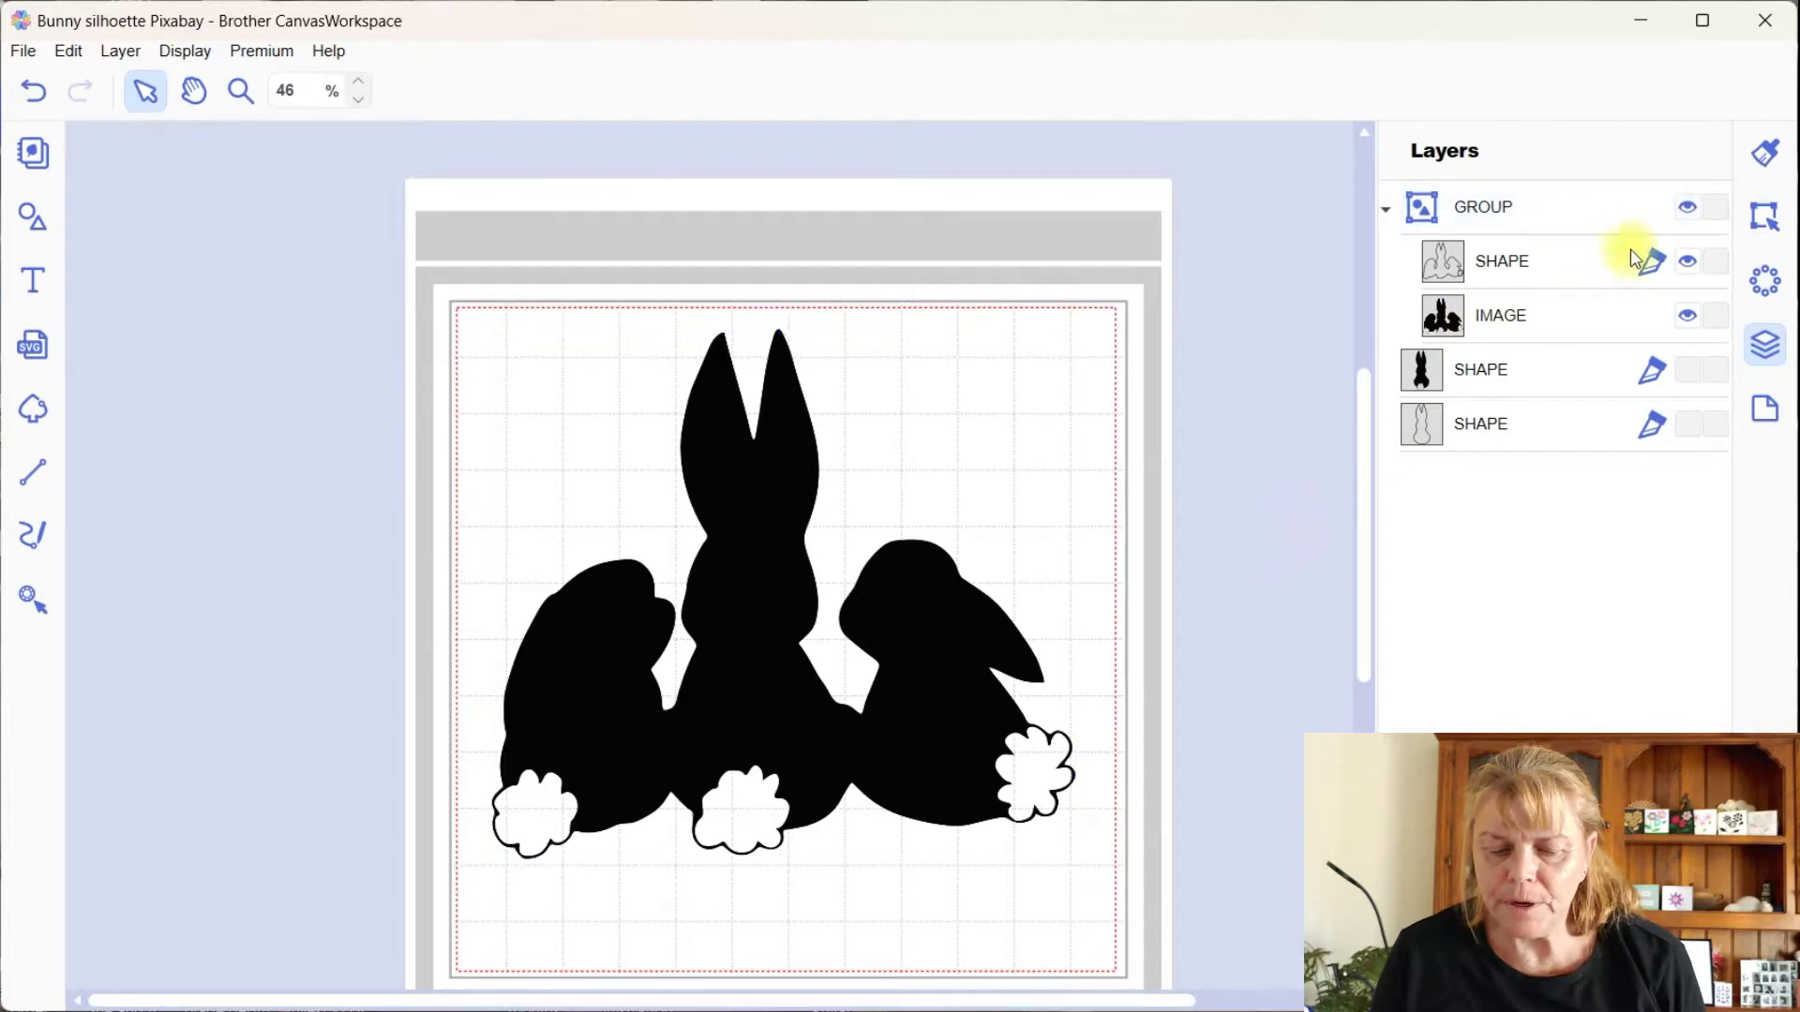
Step: Shift the black bunny image slightly away from its traced outline and hide the image layer
click(1536, 262)
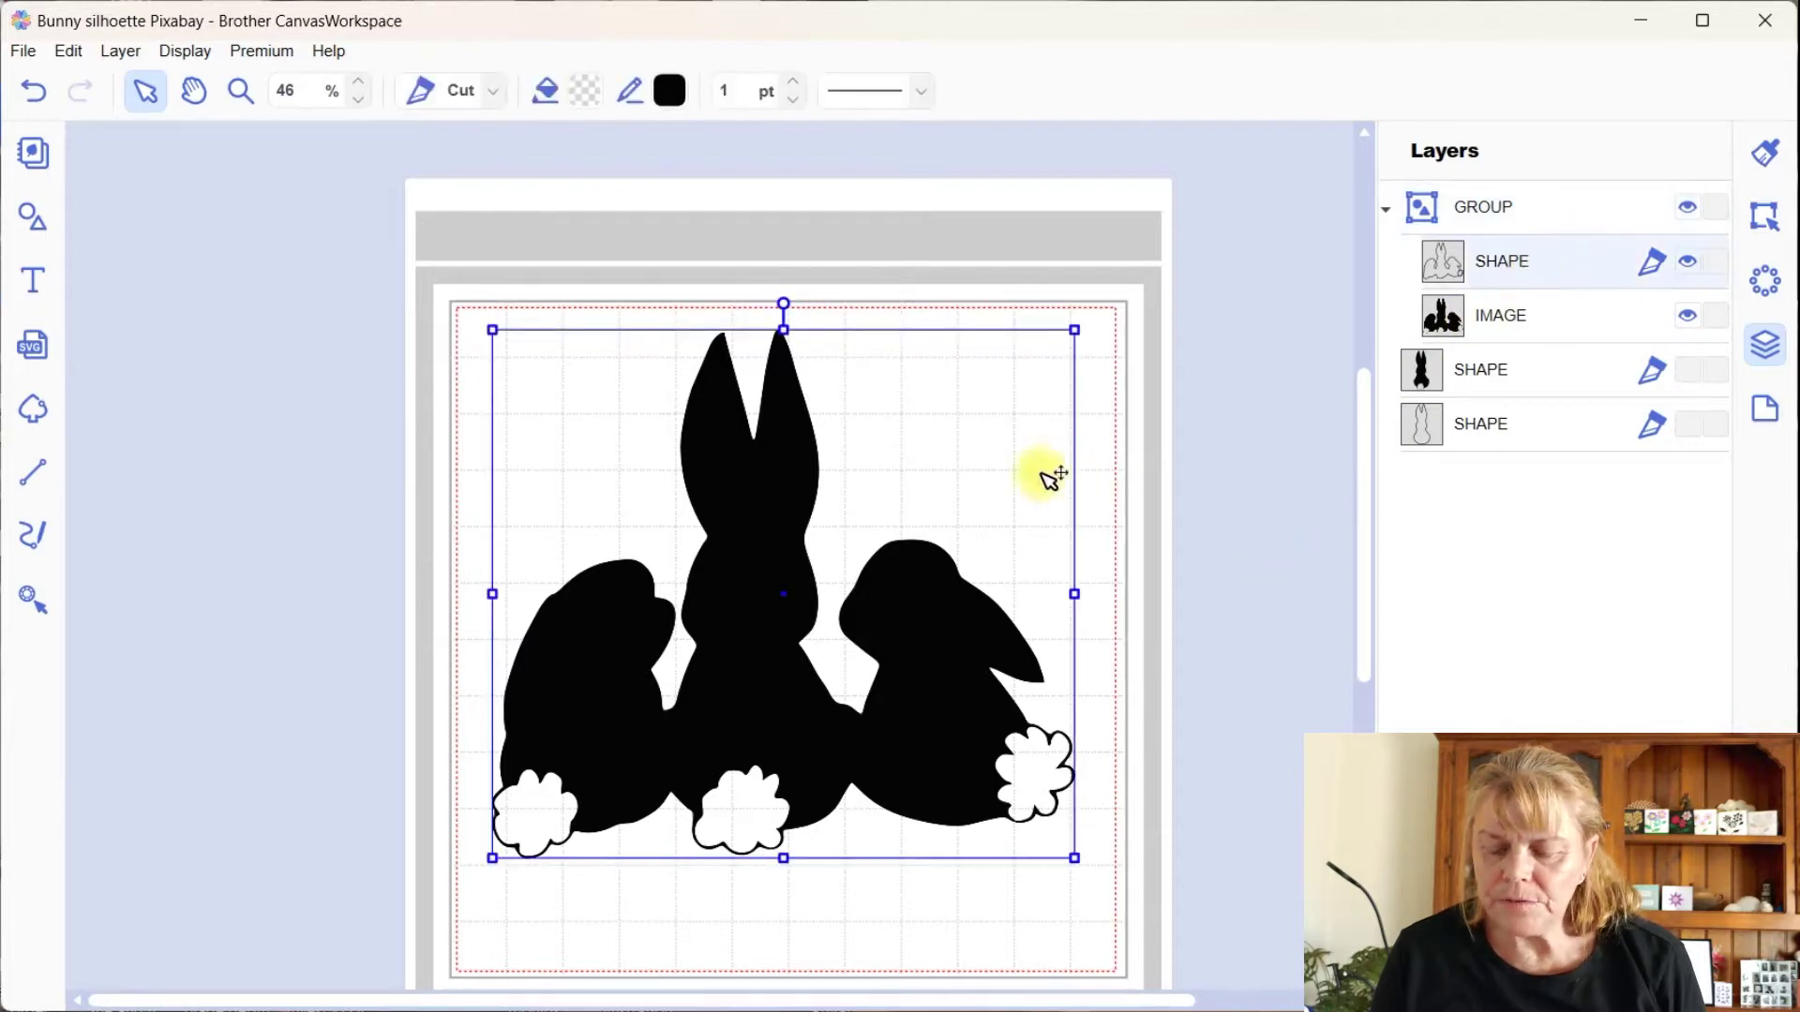
drag(1028, 482, 952, 468)
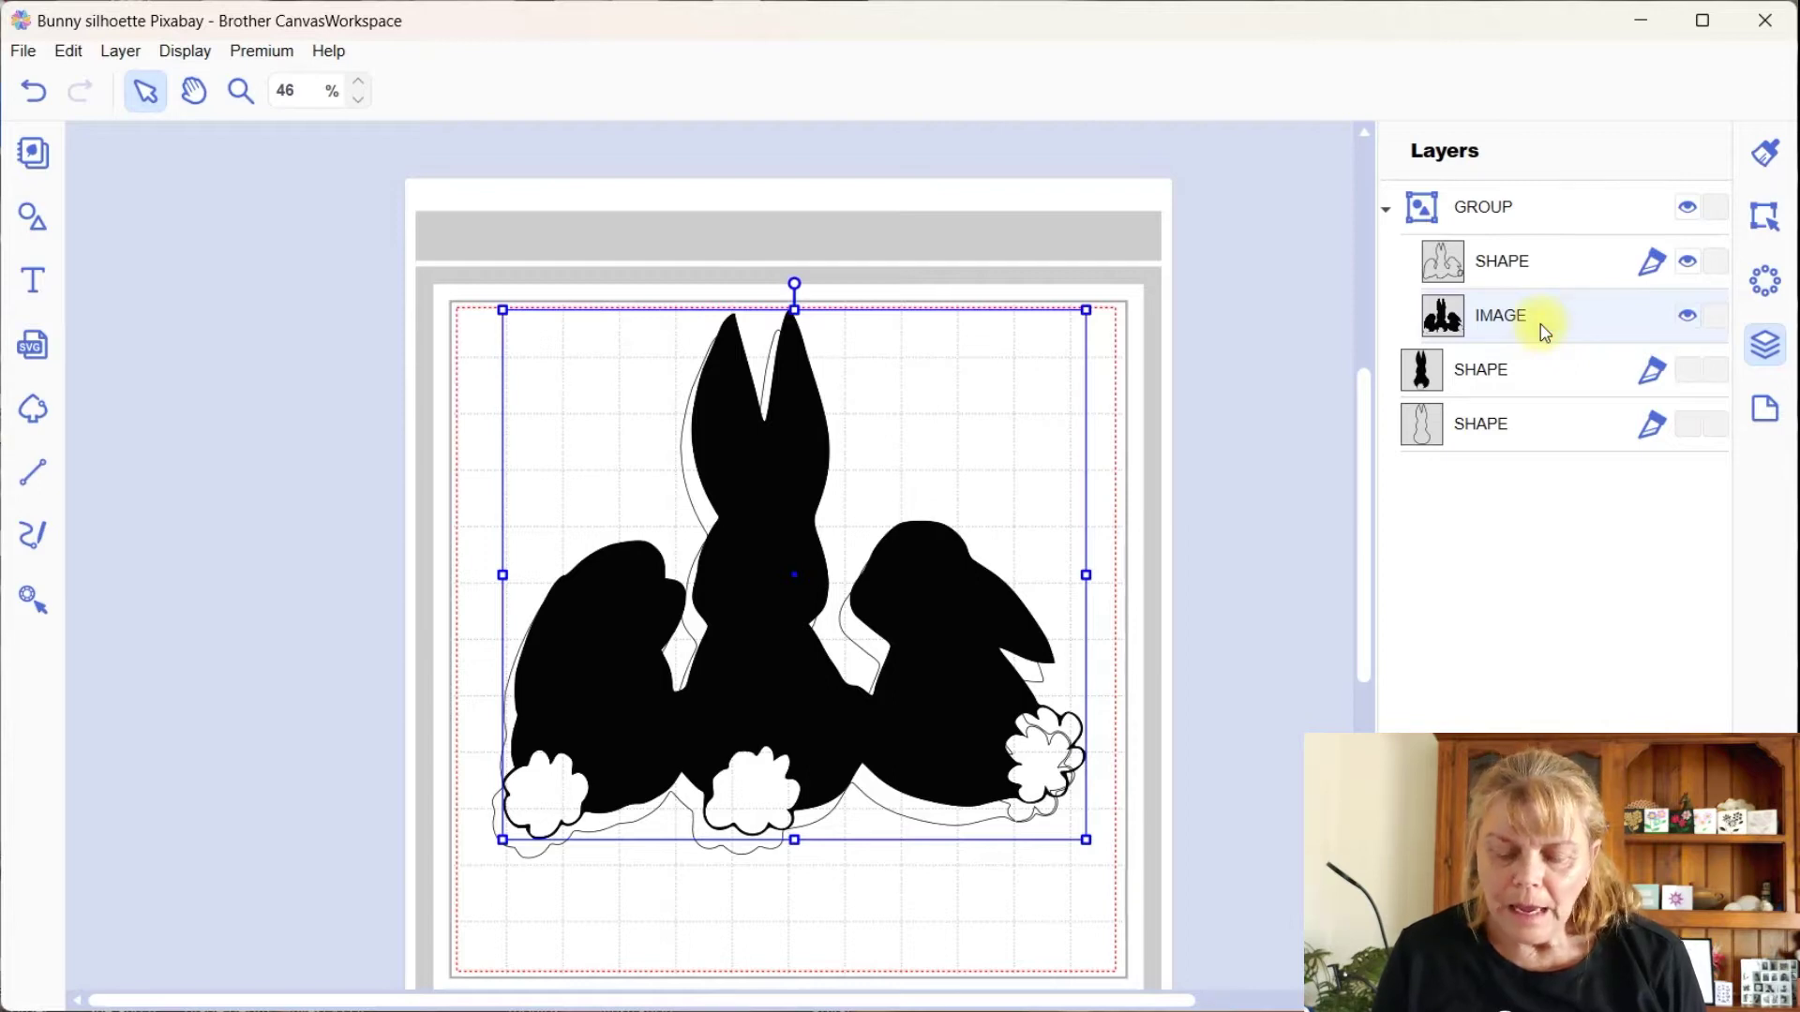
click(1688, 316)
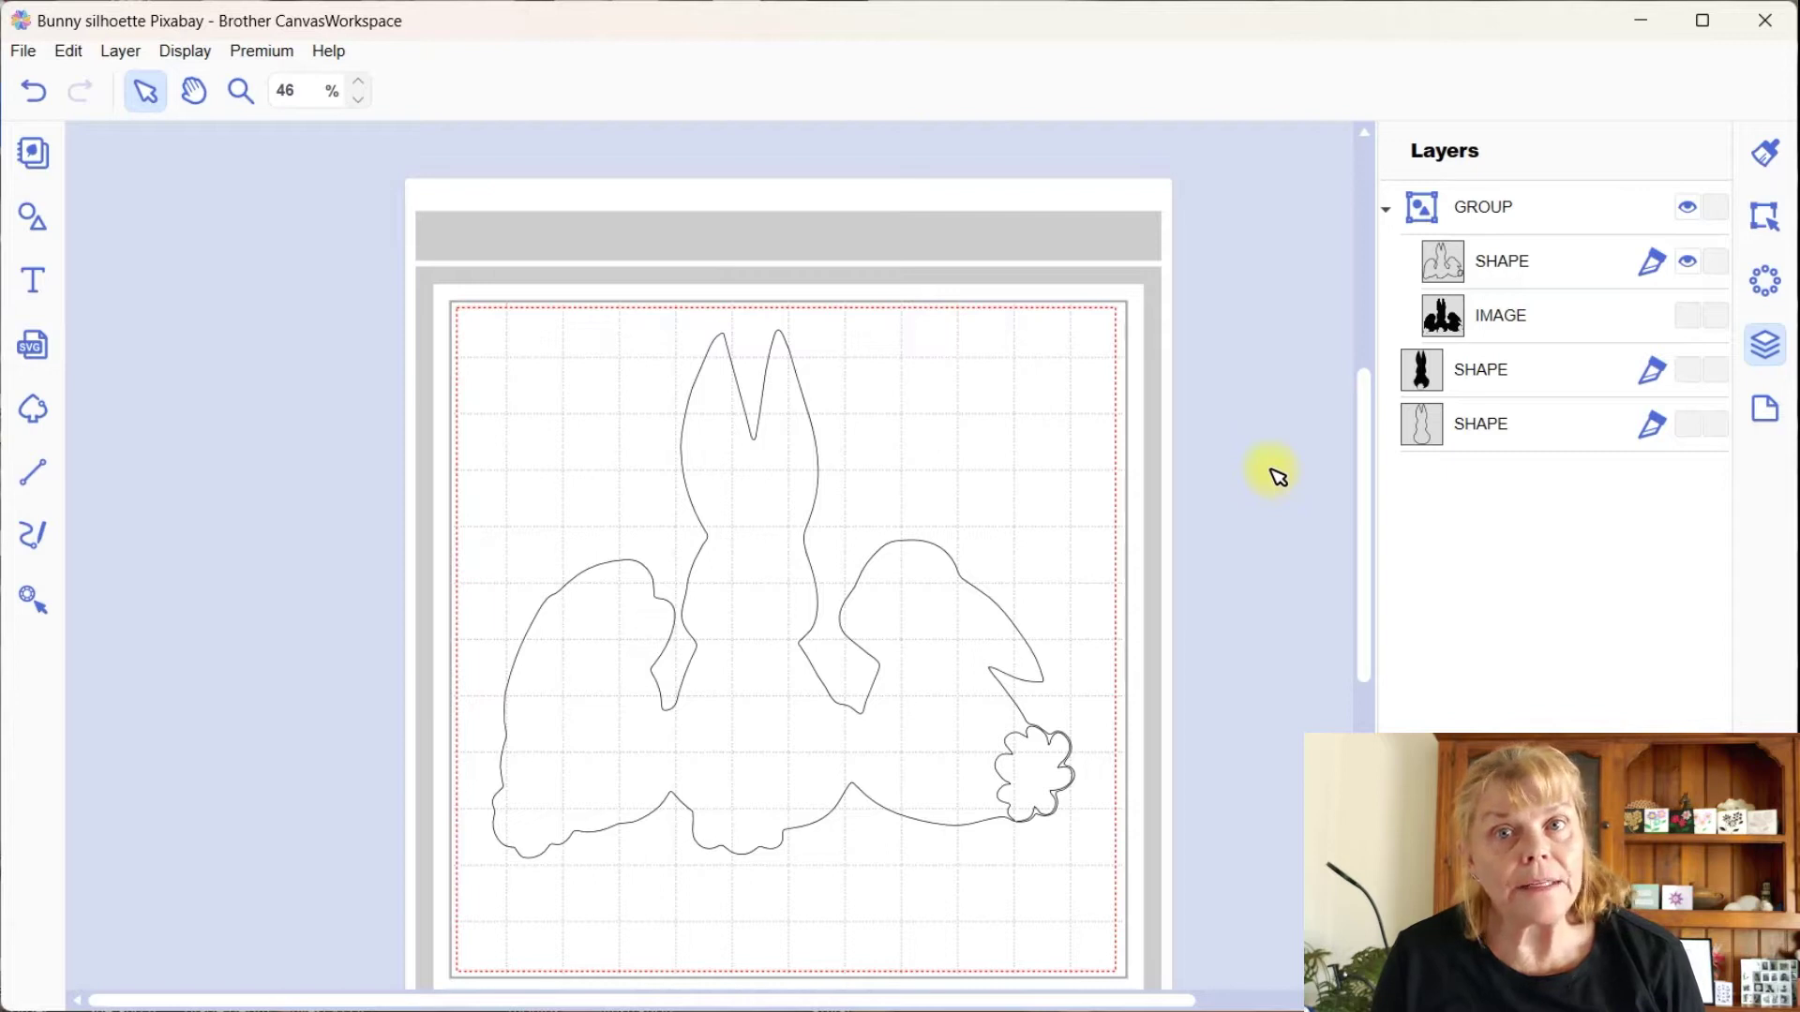
Step: Edit the traced outline's path and delete all the nodes that form the right-hand bunny, including its leftover head section
click(980, 690)
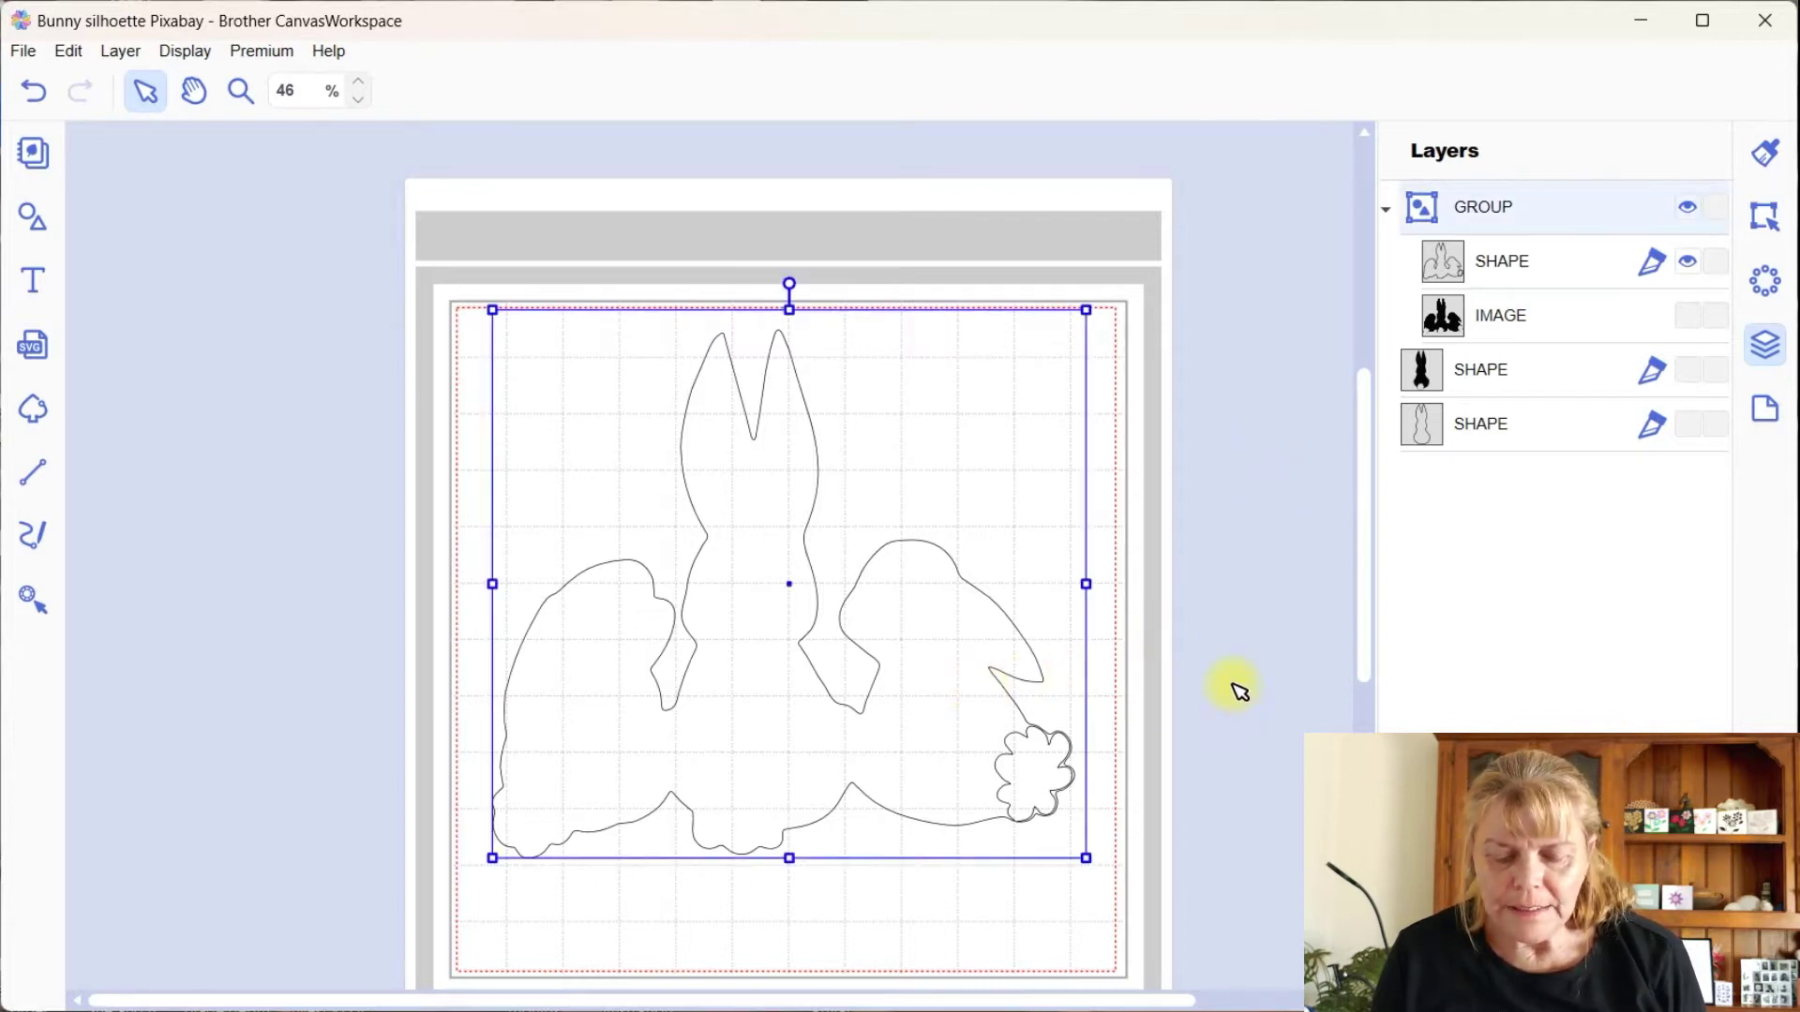
click(968, 621)
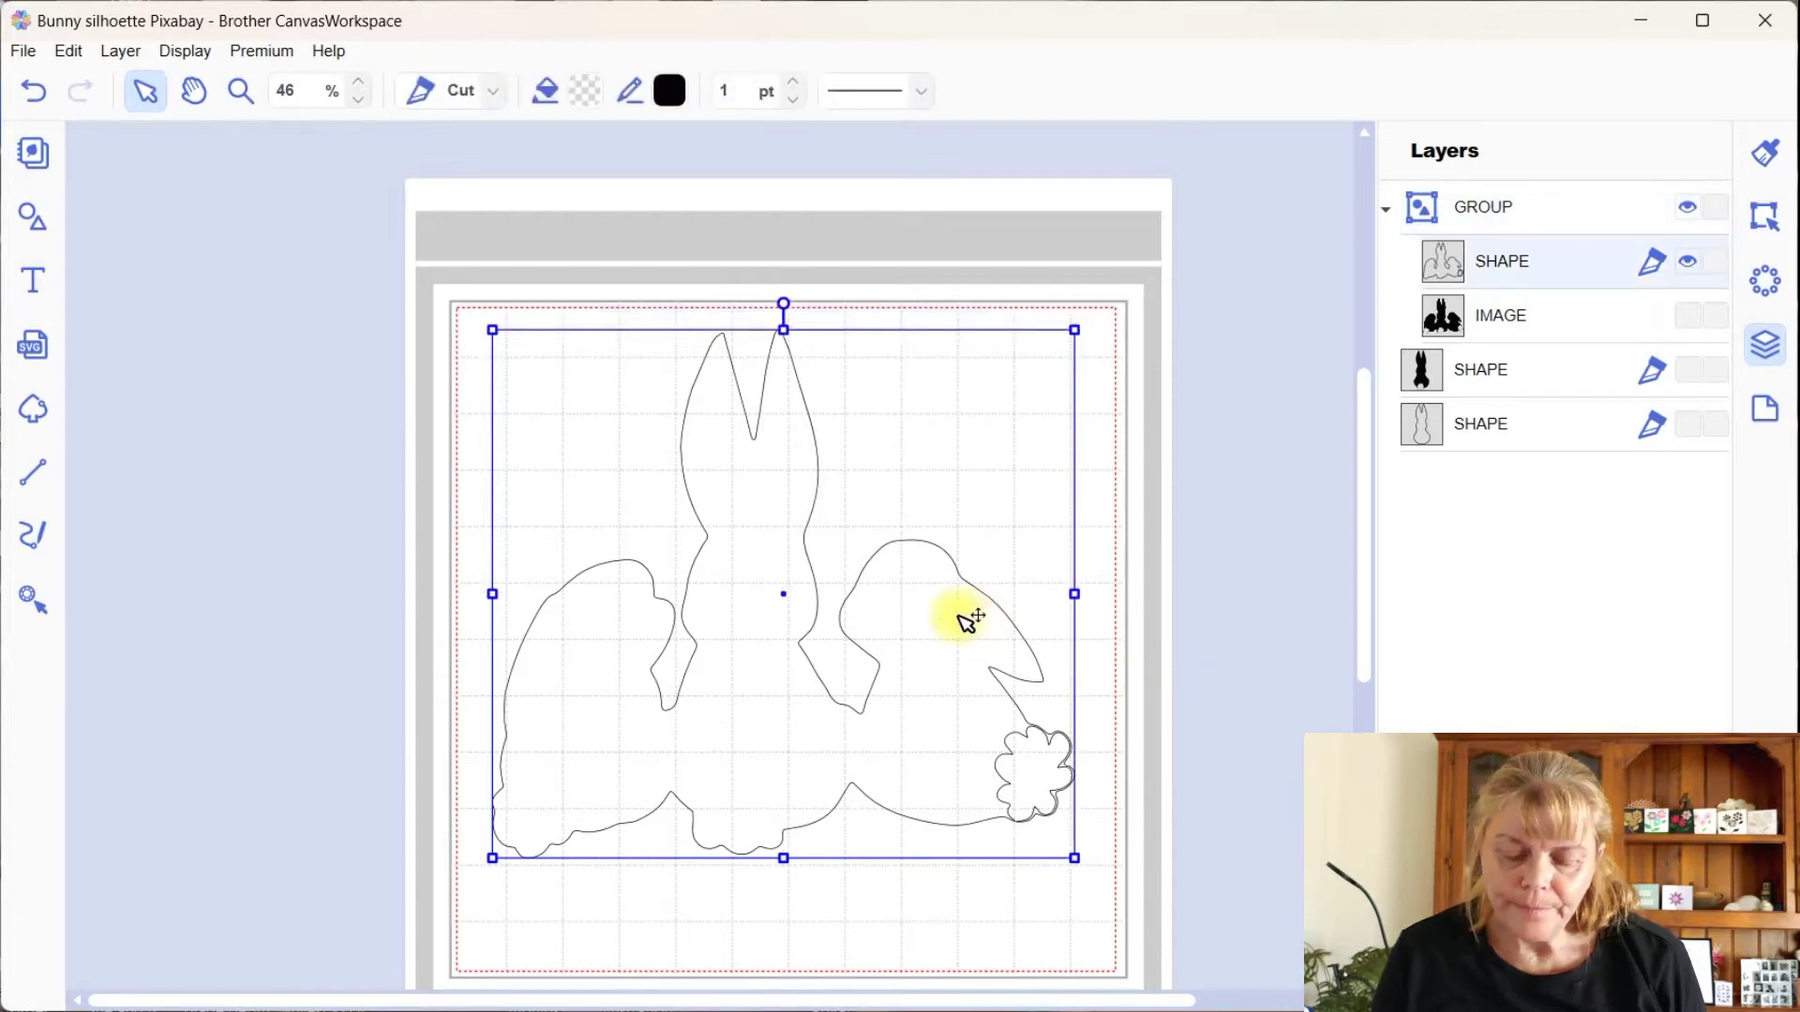
double_click(967, 621)
drag(864, 414, 1116, 902)
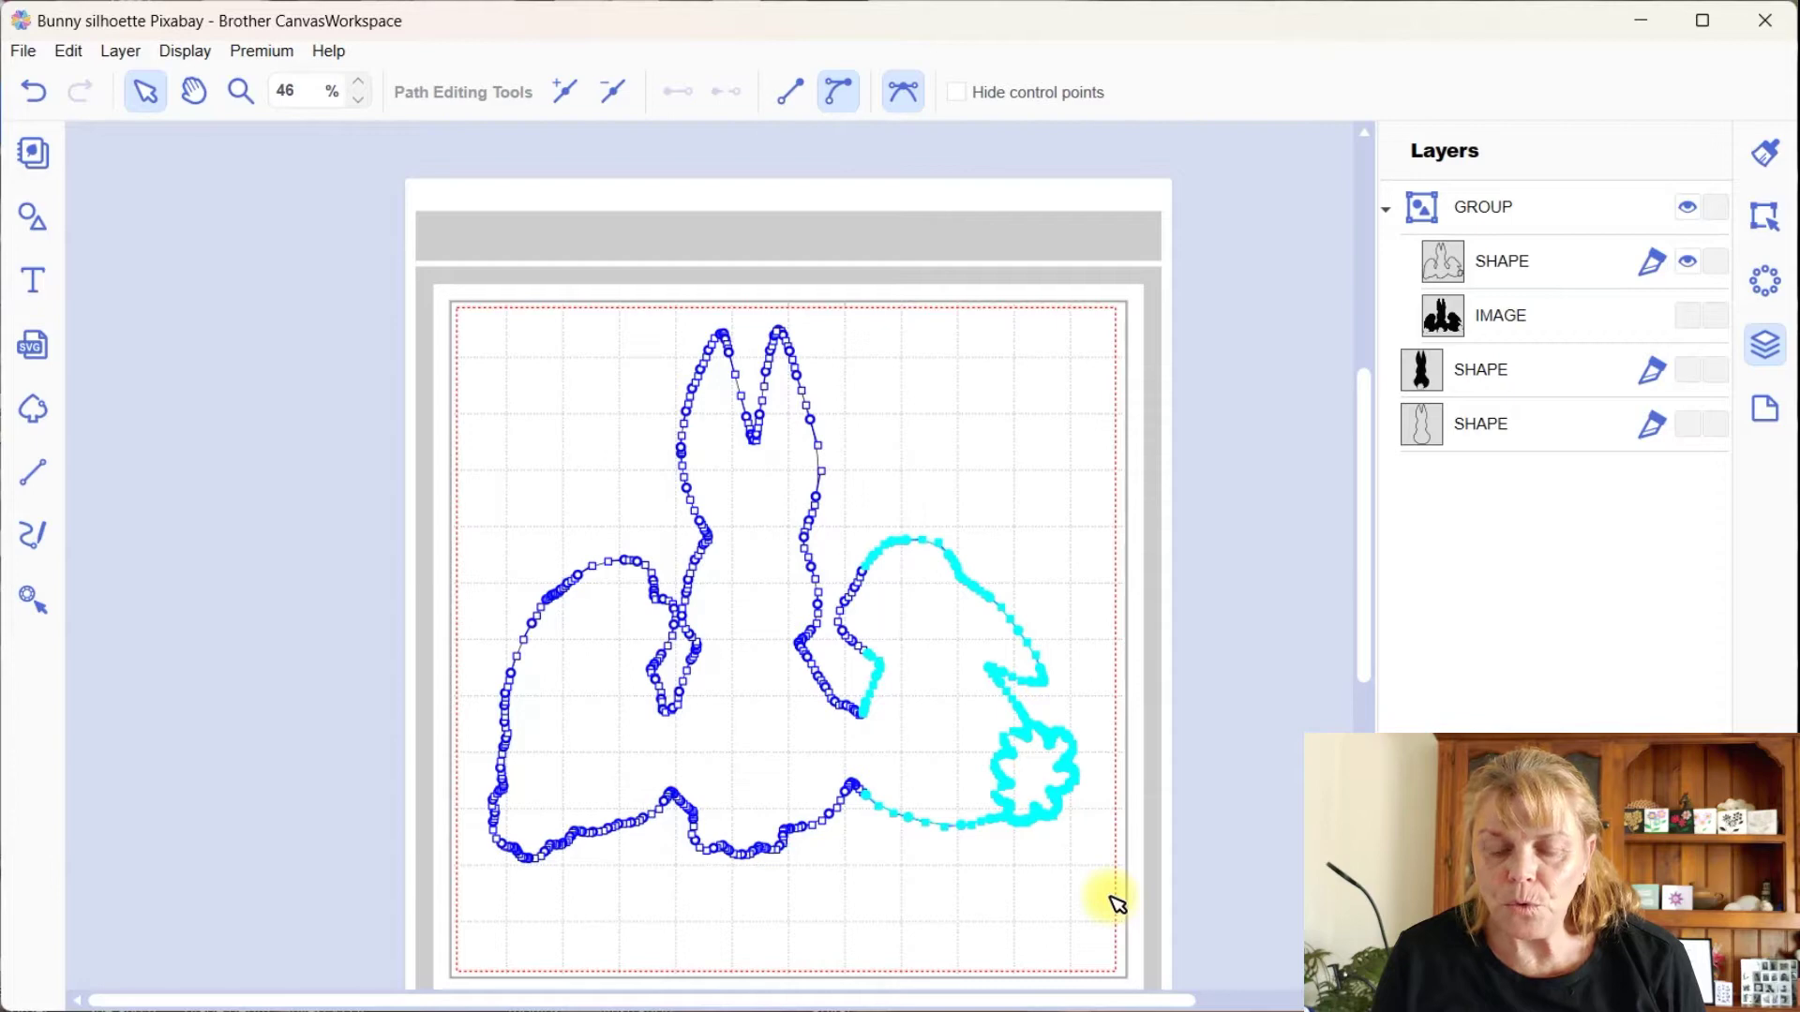
key(Delete)
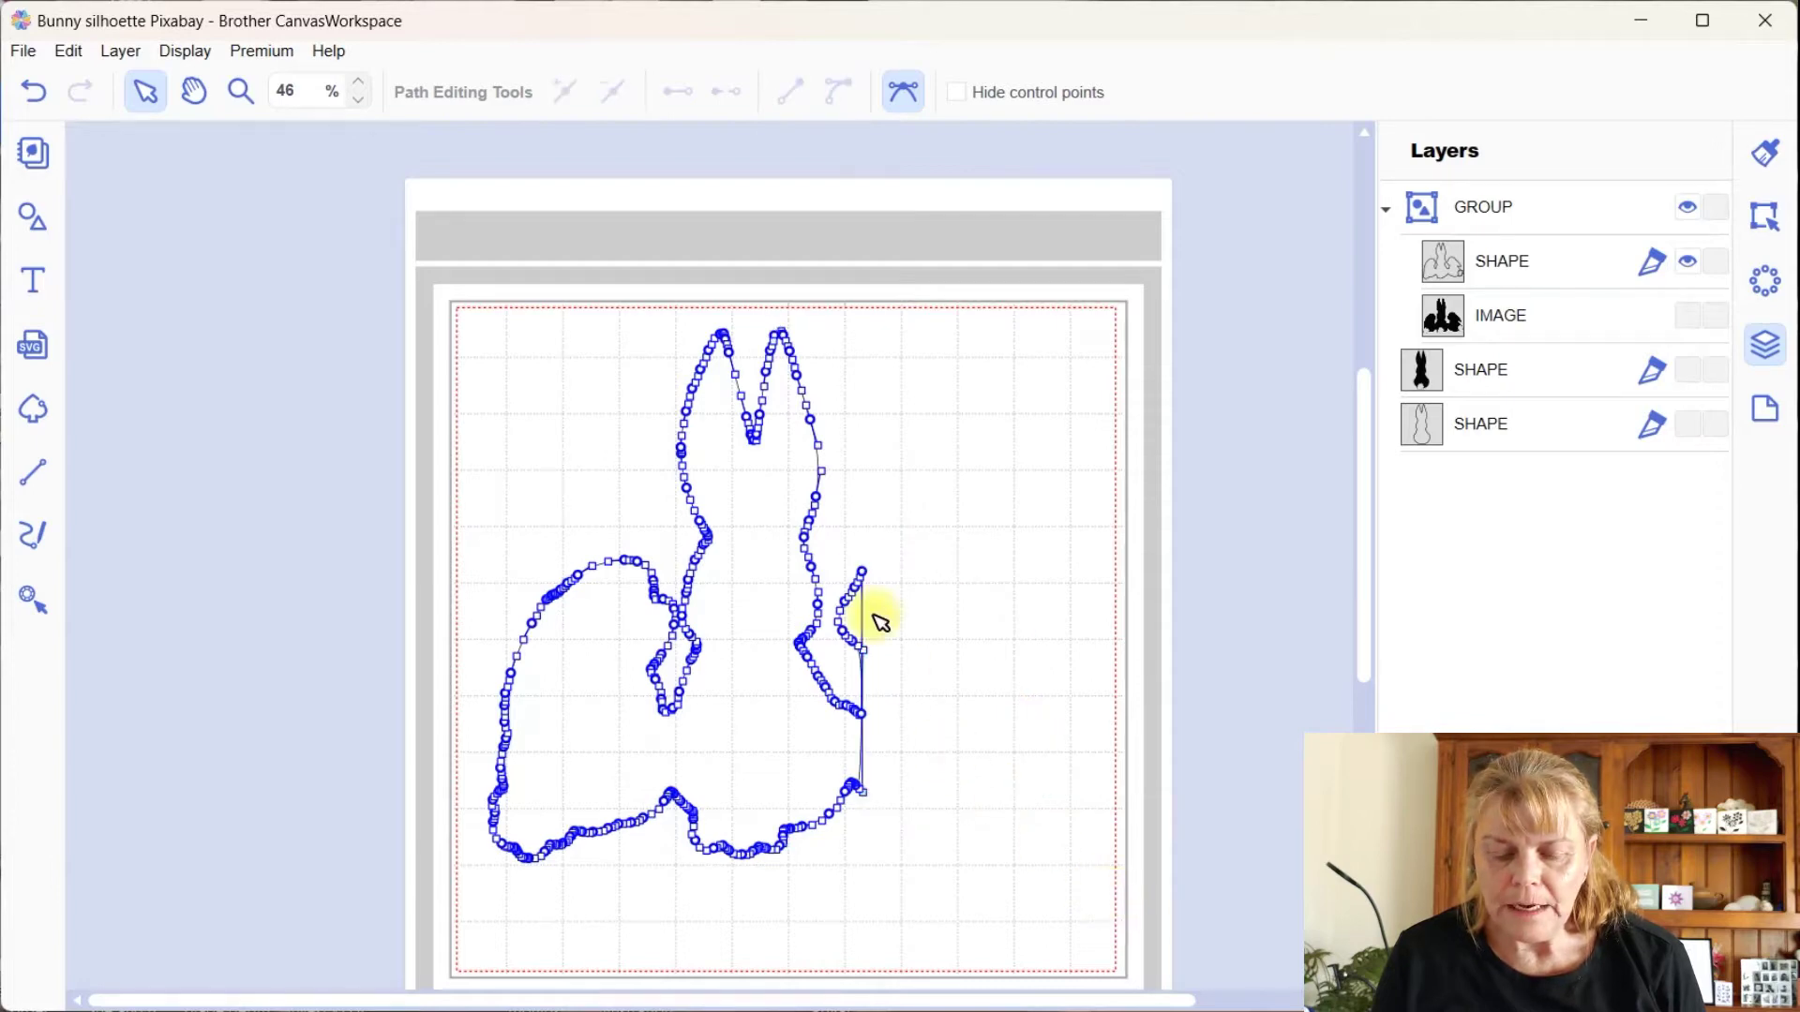
mouse_move(855, 574)
mouse_down()
mouse_move(847, 643)
mouse_move(864, 655)
mouse_move(827, 588)
mouse_move(843, 566)
mouse_up()
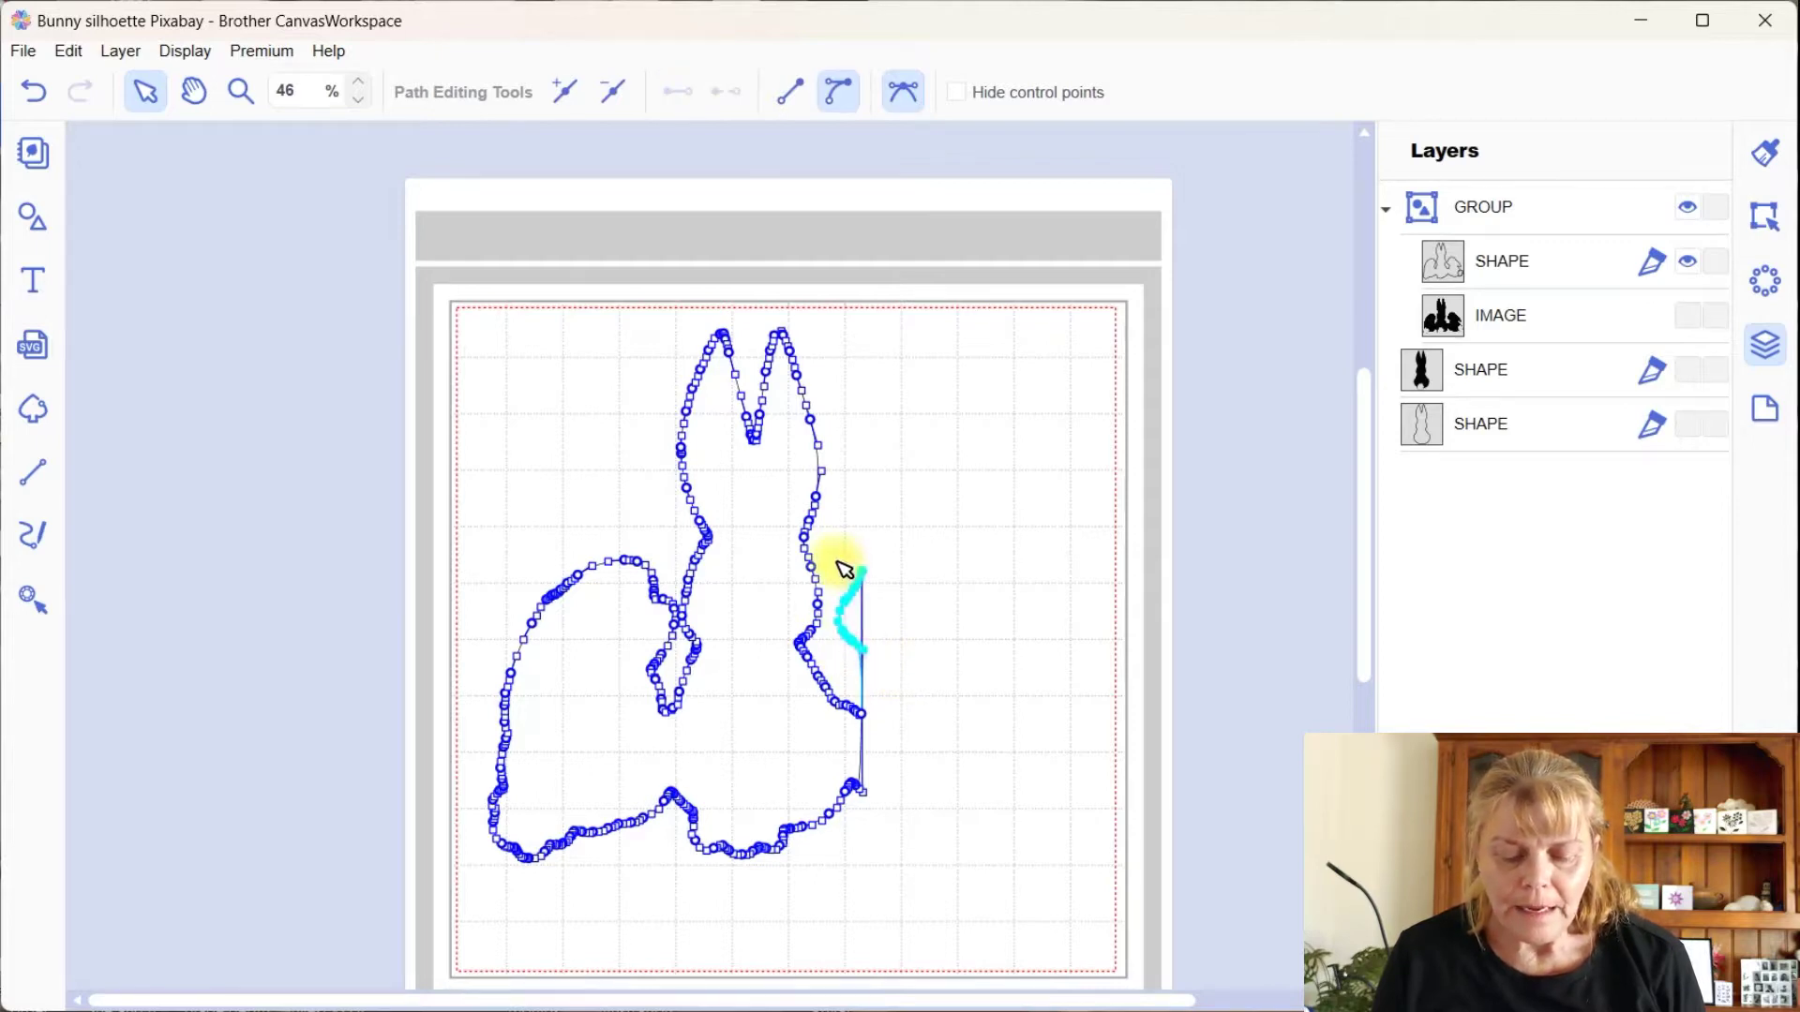
key(Delete)
Step: Delete the nodes that form the left-hand bunny, including the leftover points beside the middle bunny's waist
drag(375, 446, 672, 886)
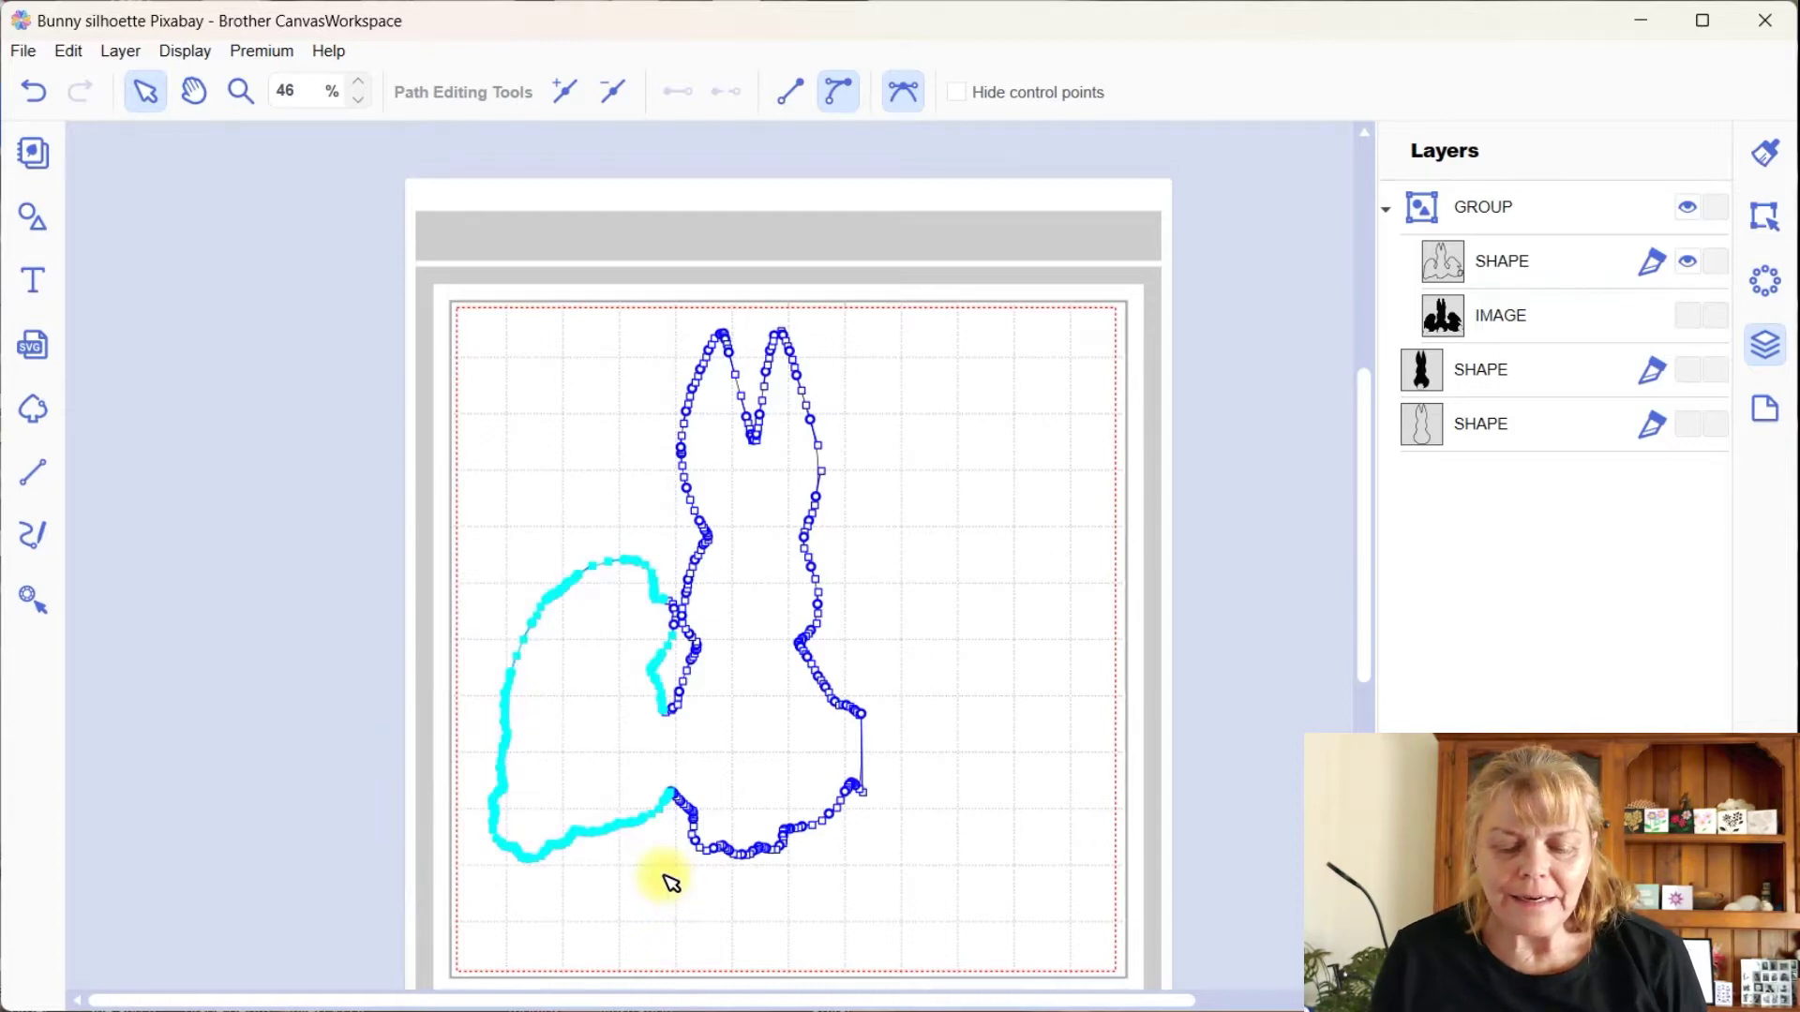
key(Delete)
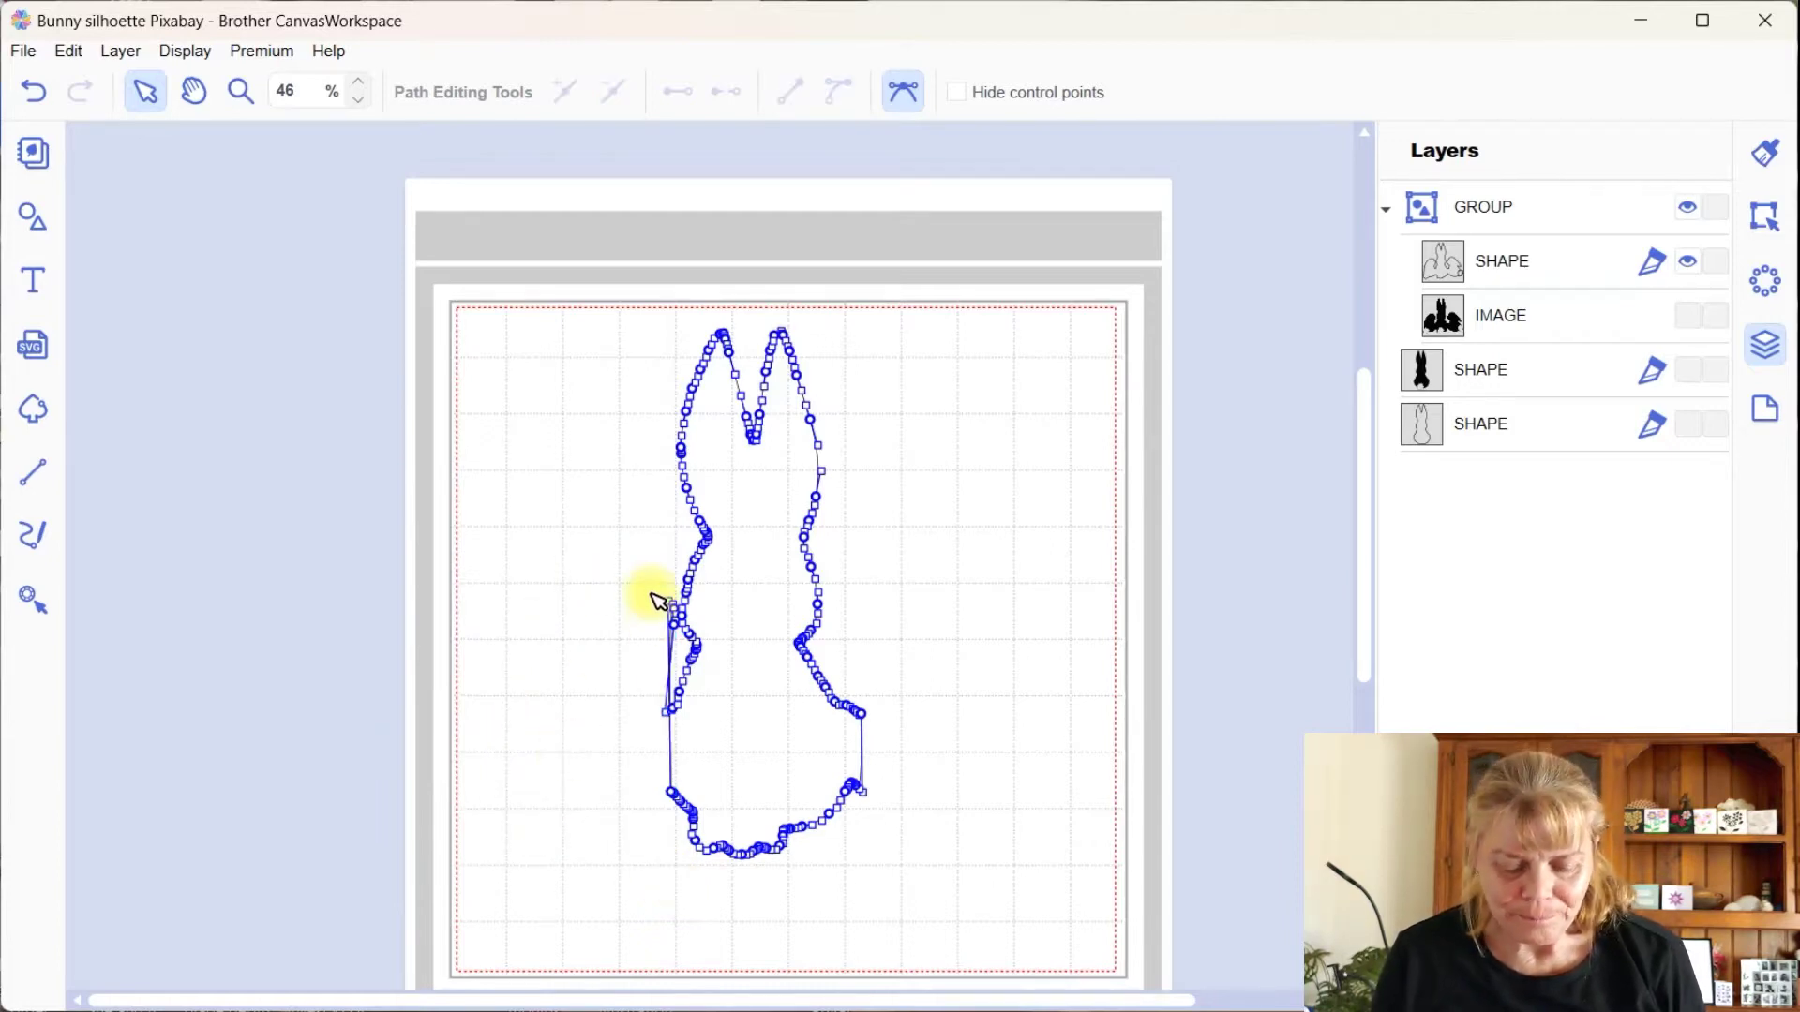
drag(673, 636, 678, 638)
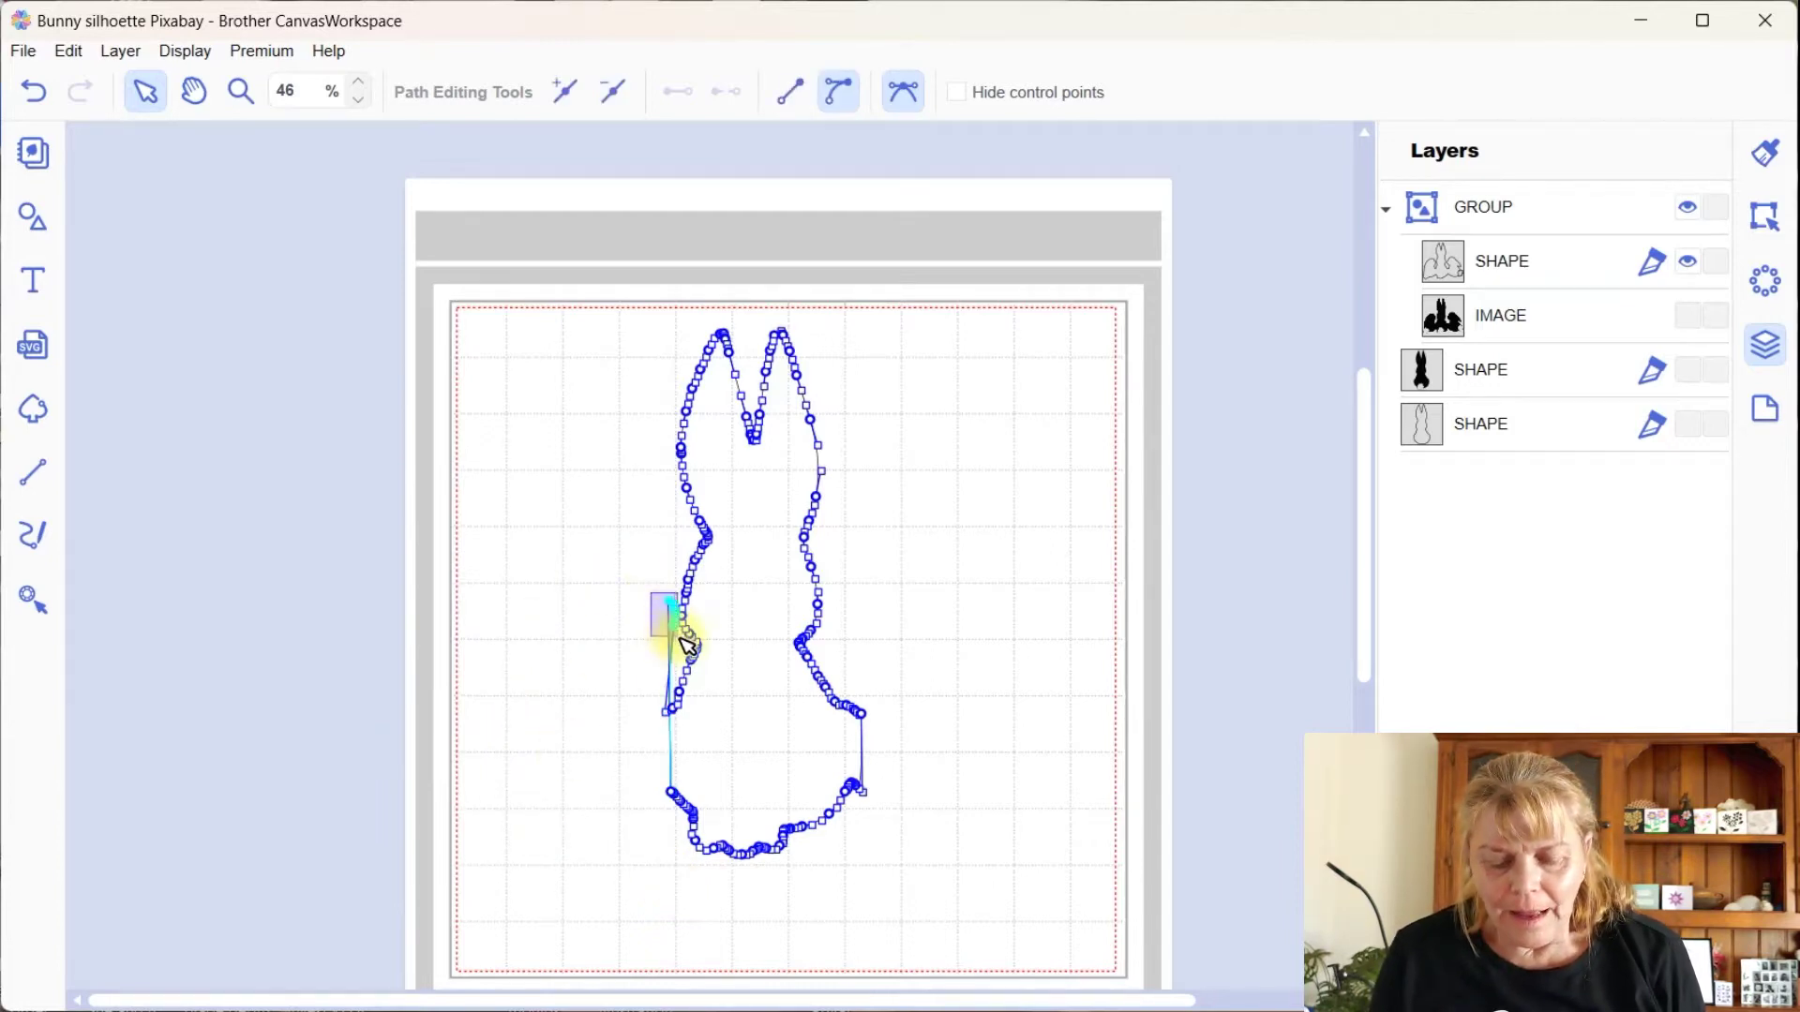
key(Delete)
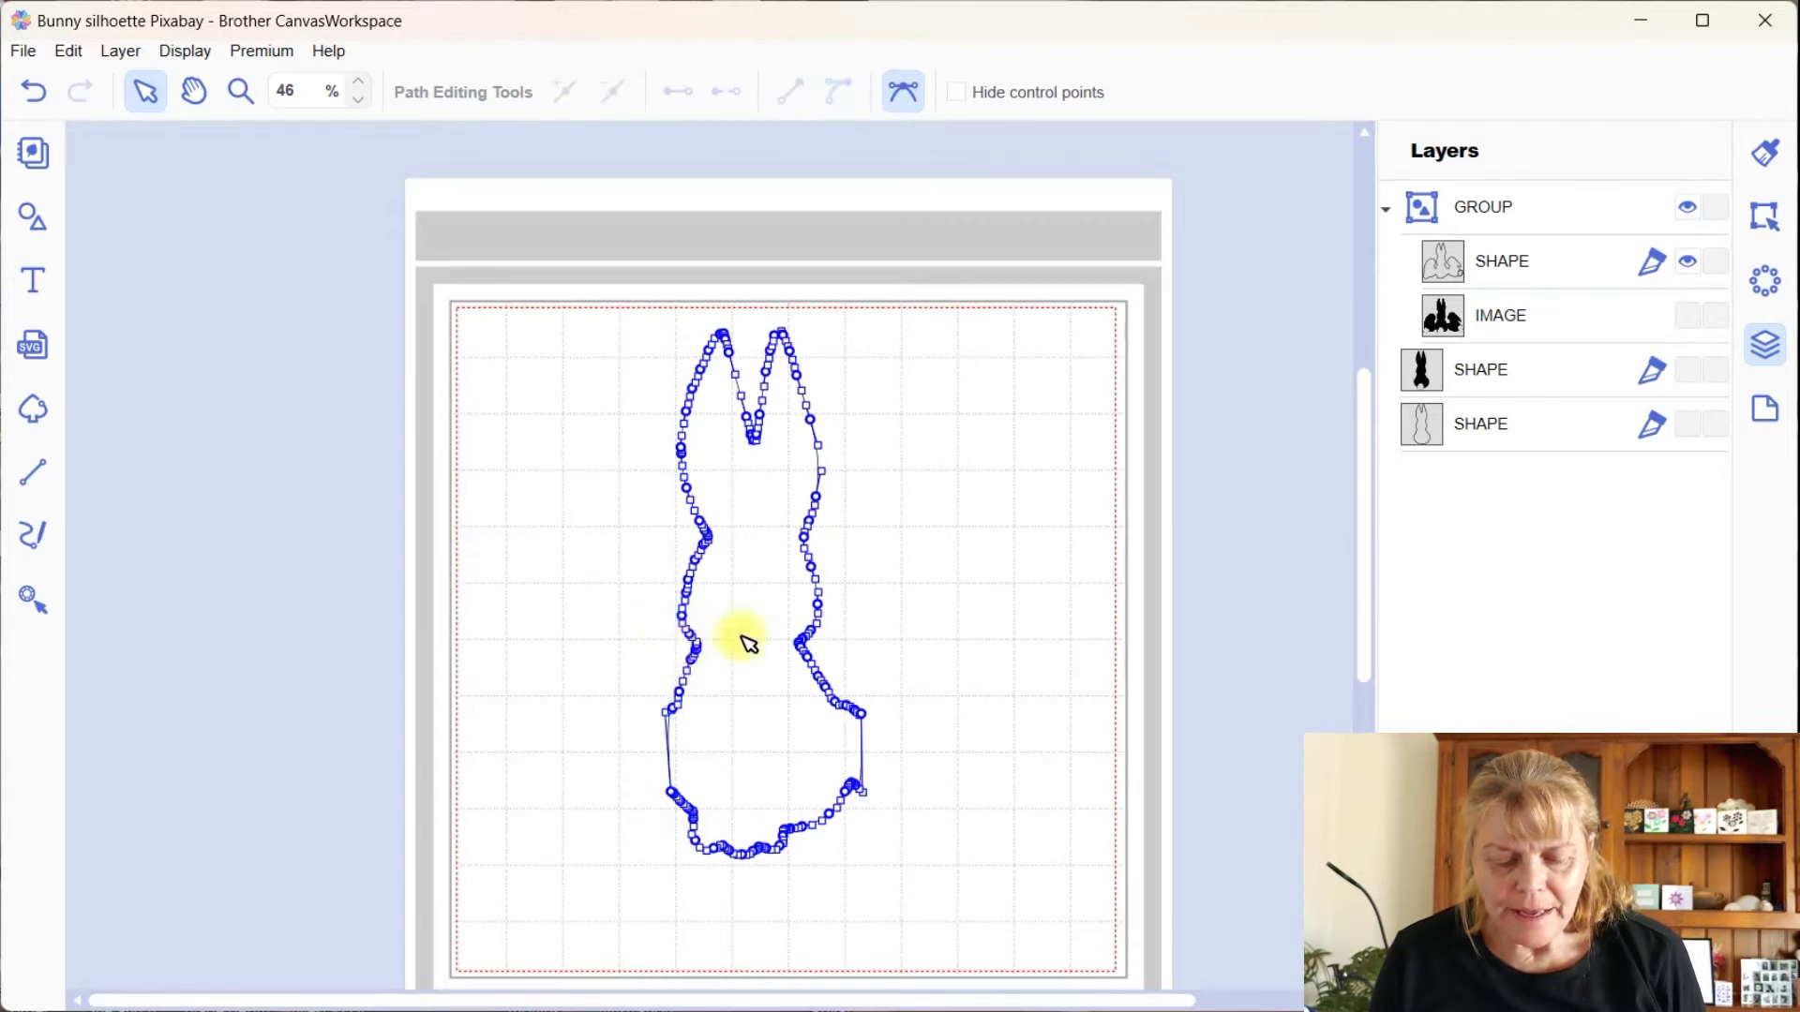
Step: Remove the stray nodes at both ends of the straight edge on the right side of the middle bunny's lower body
mouse_move(862, 781)
mouse_down()
mouse_move(920, 800)
mouse_move(864, 794)
mouse_up()
click(871, 795)
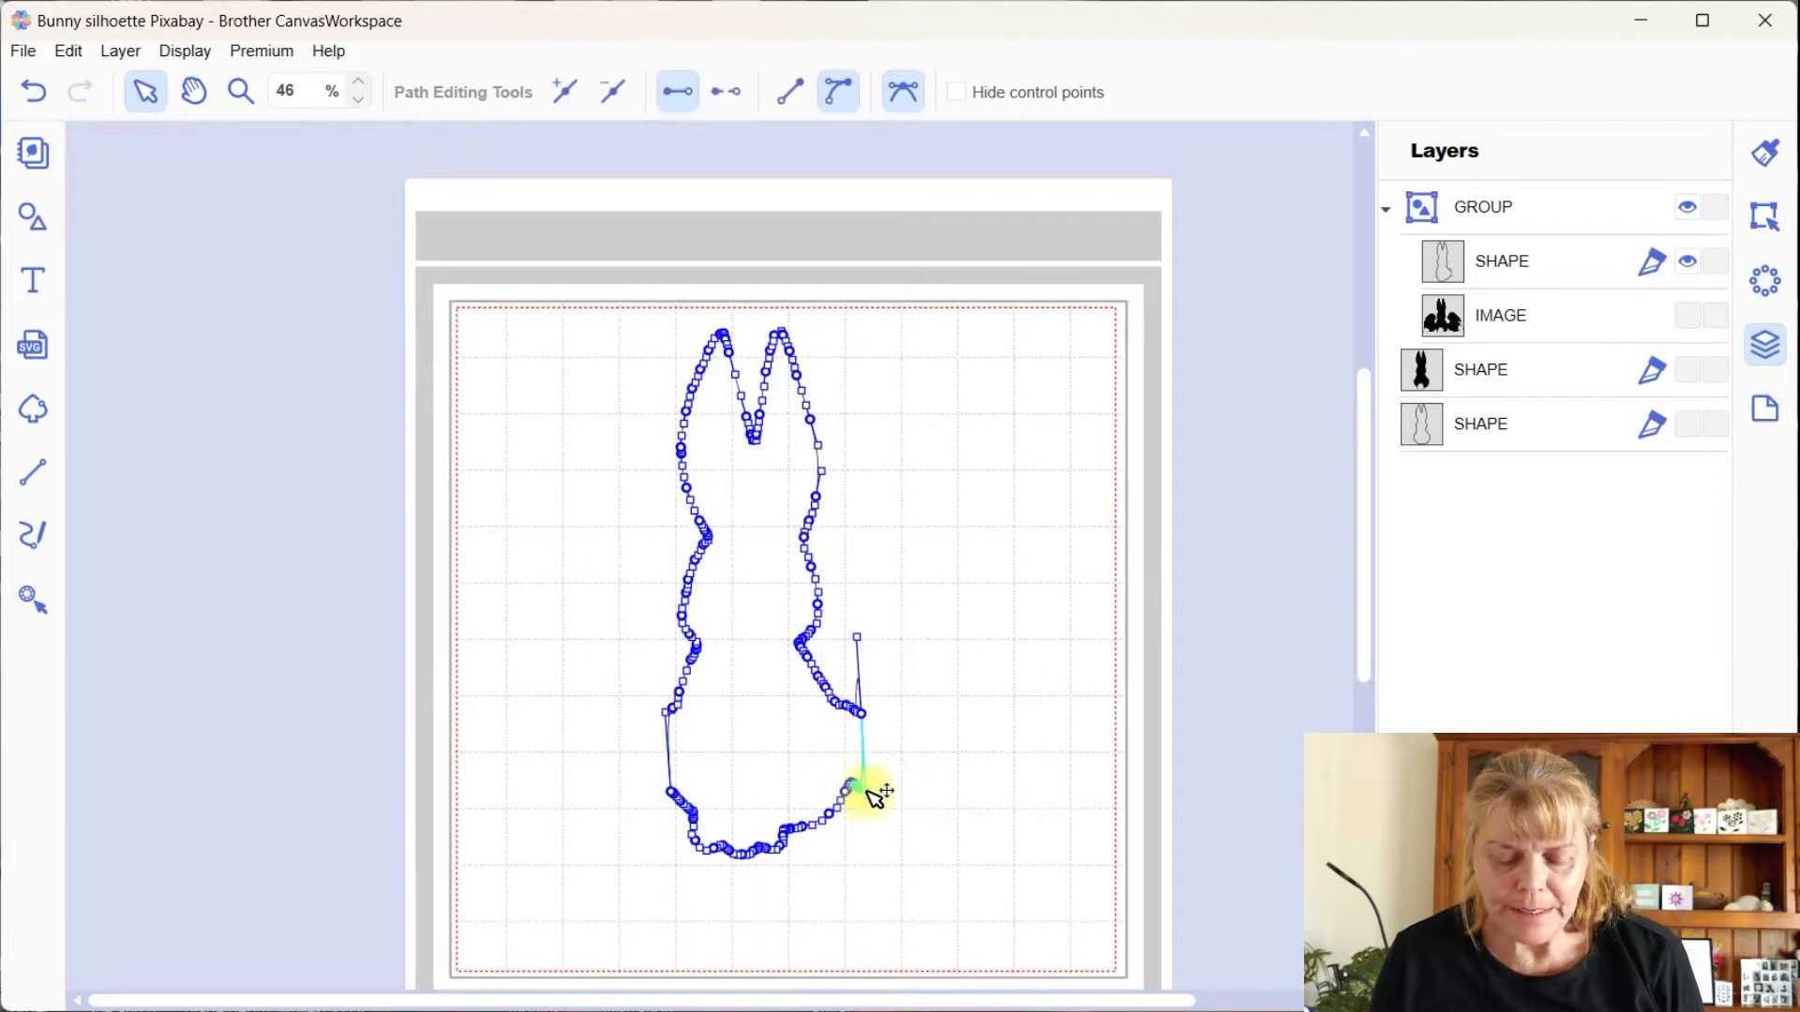
click(877, 797)
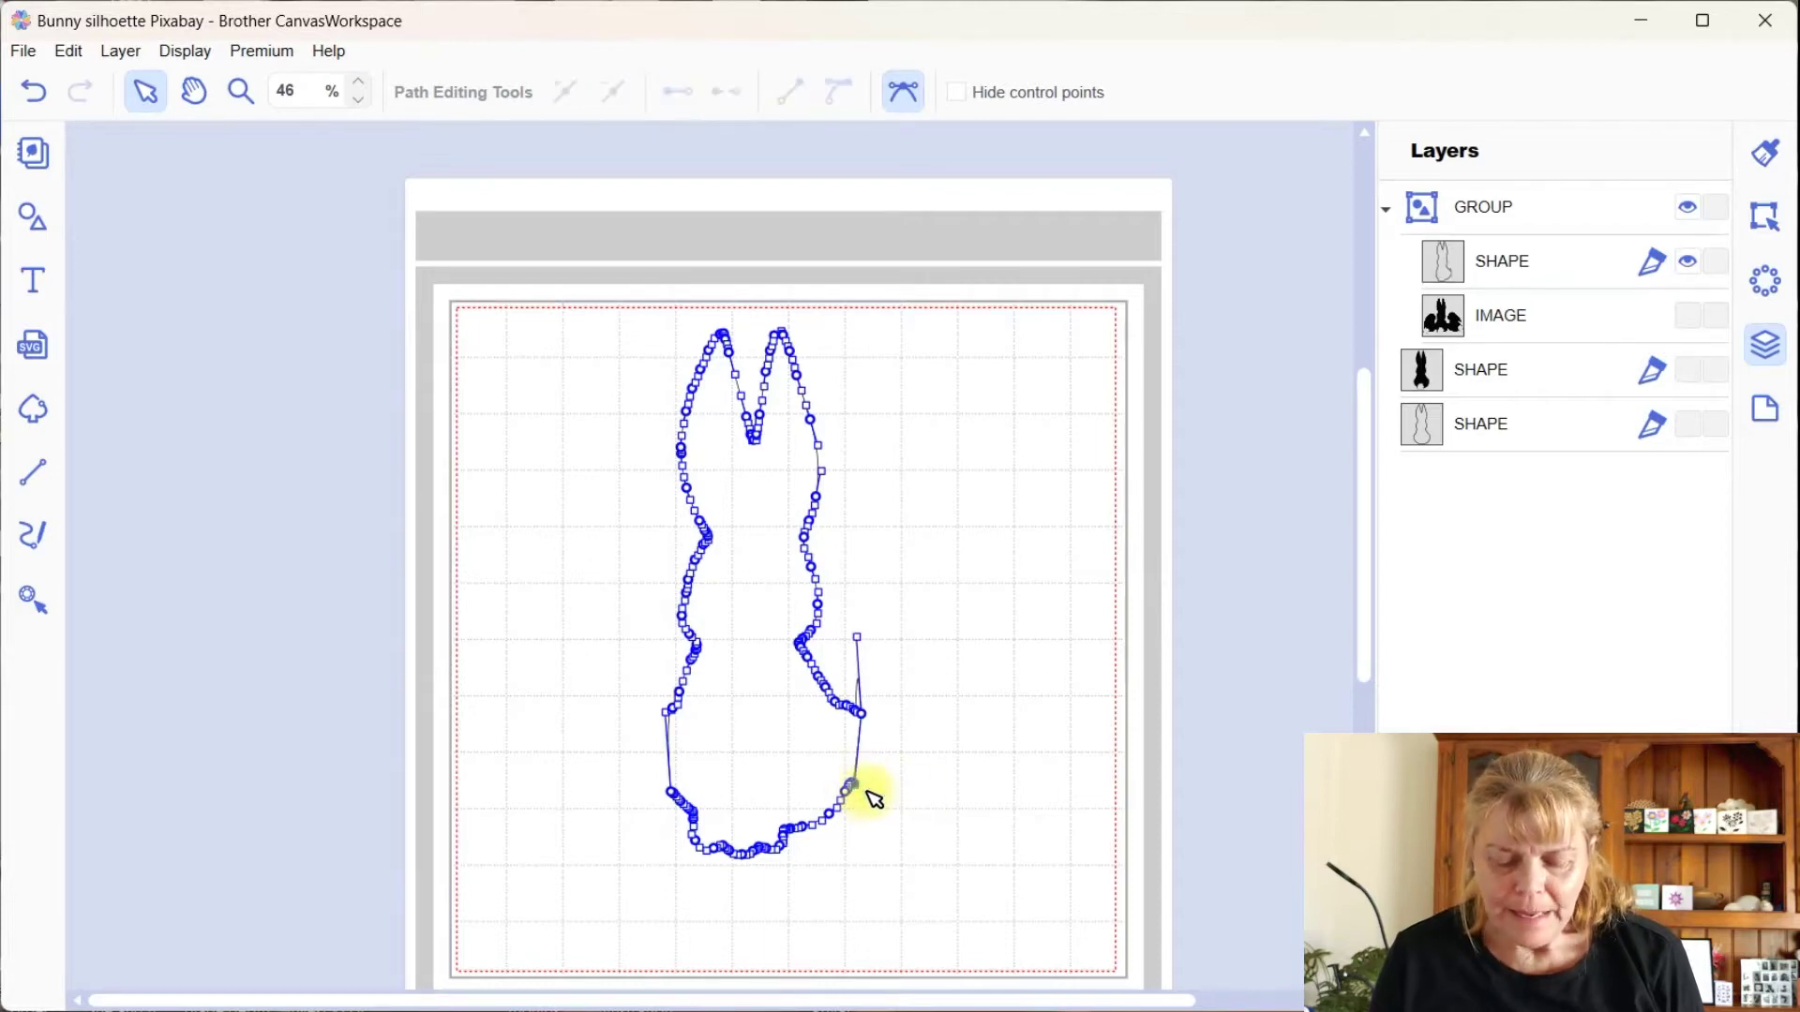
click(861, 713)
click(864, 719)
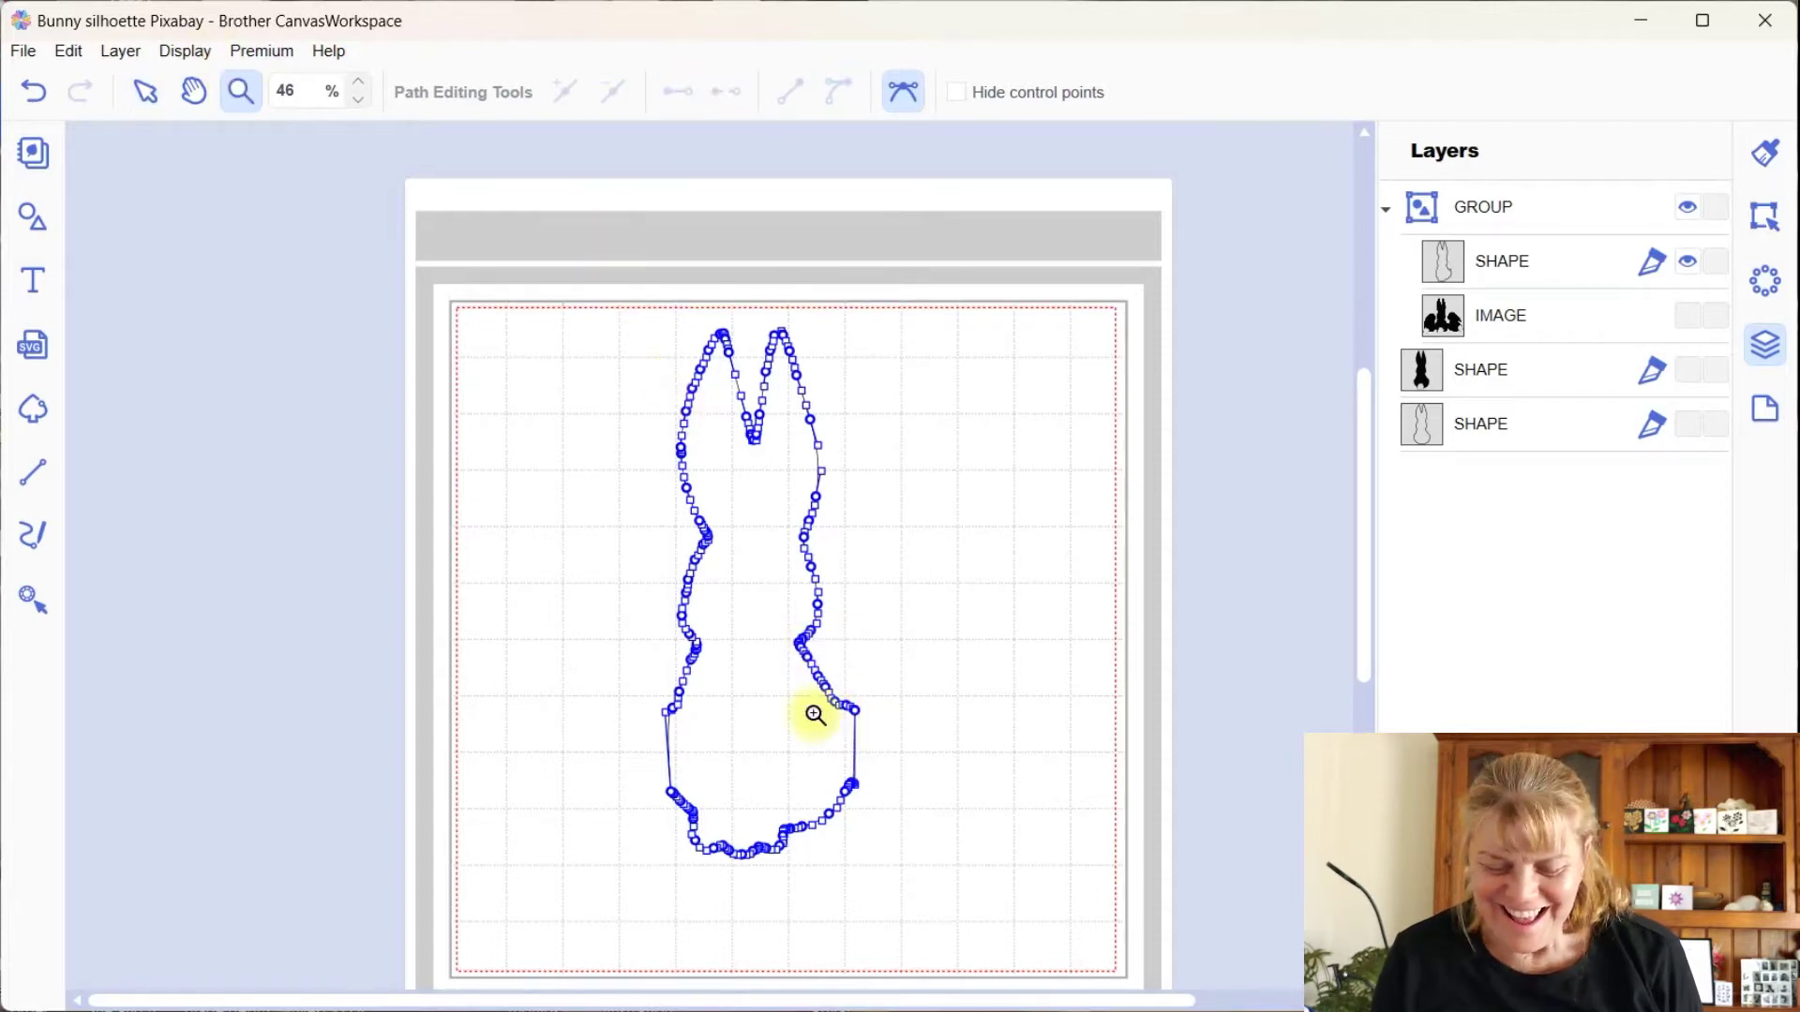
Step: Move the upper node on the lower body's right side outward and adjust its handle to curve the straight edge outward
click(856, 740)
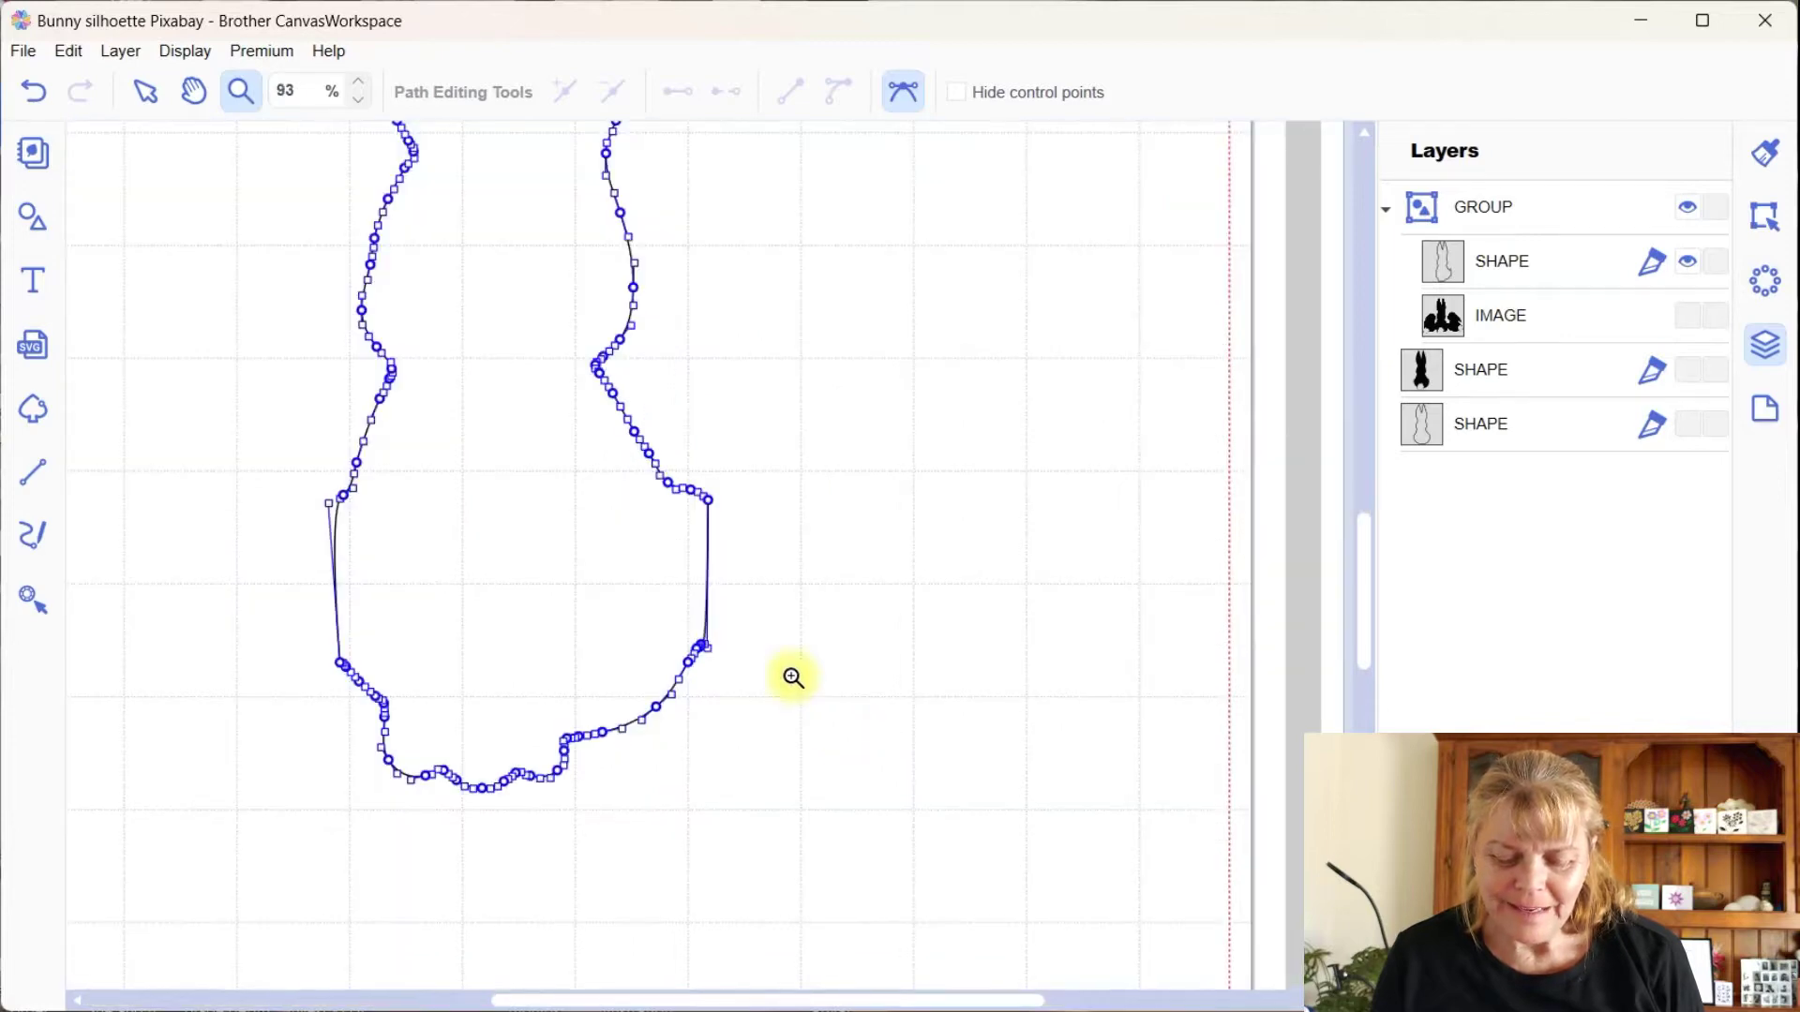
click(694, 587)
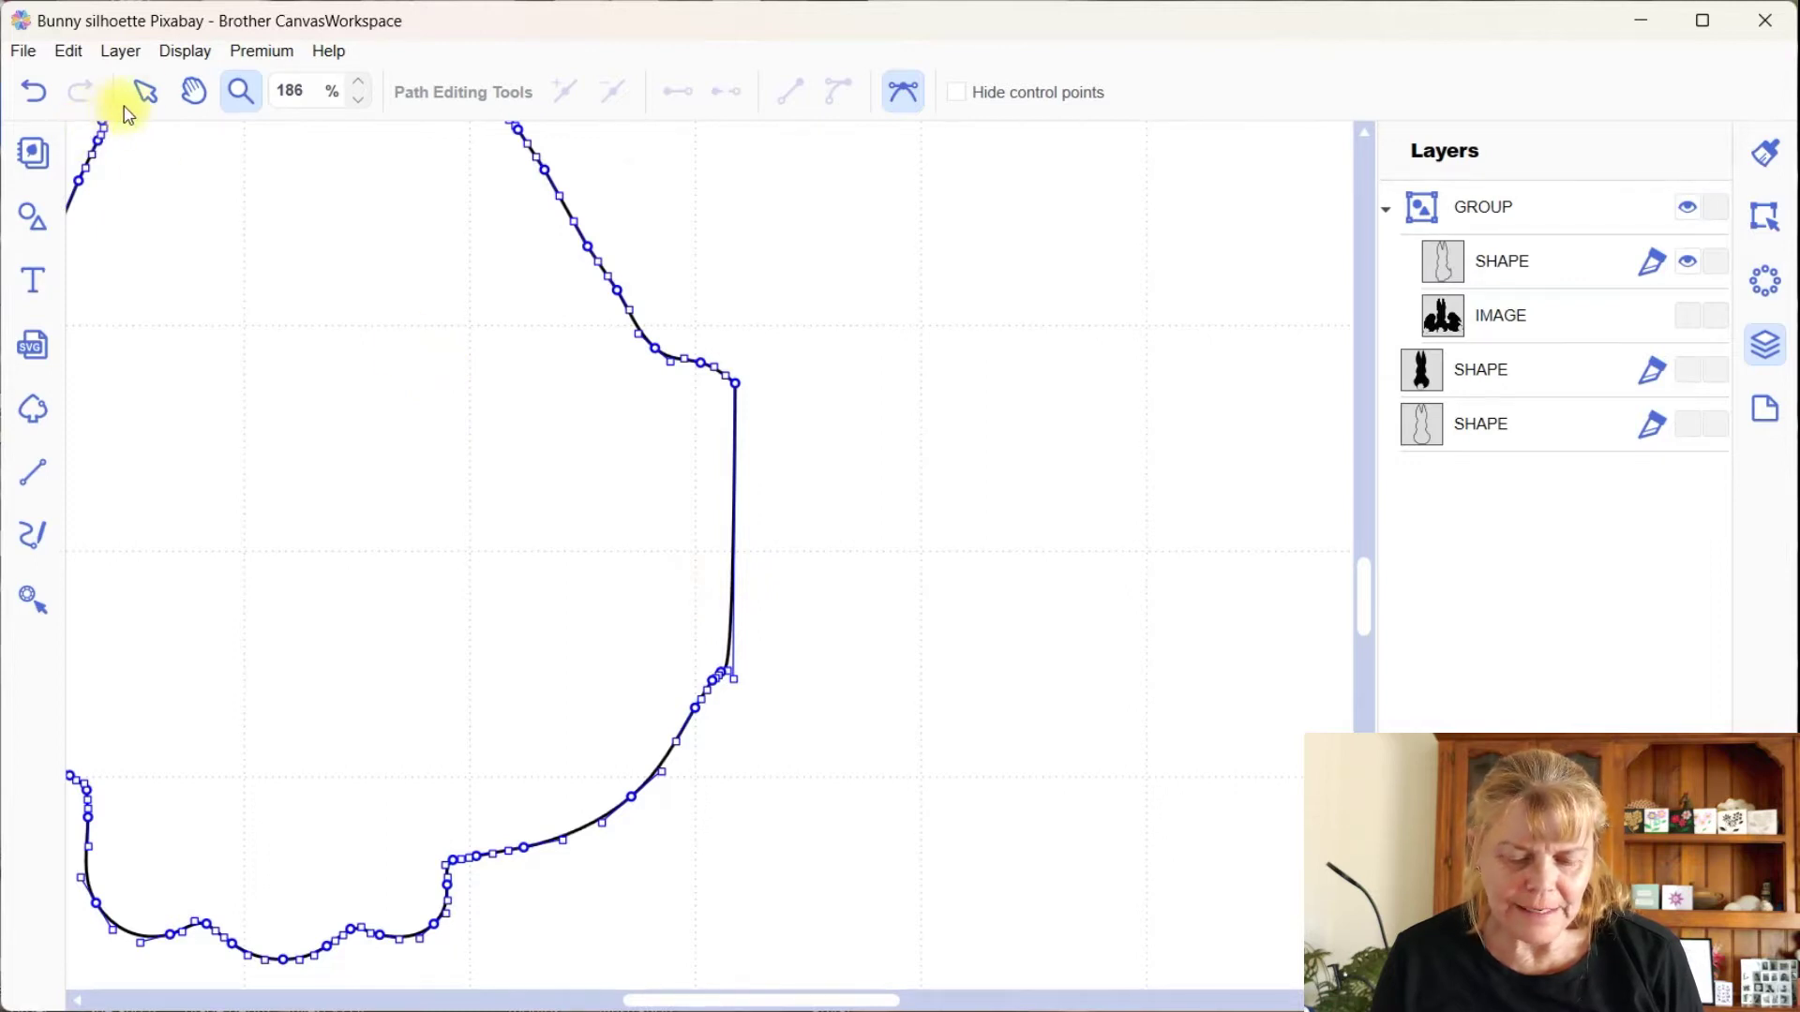
click(147, 91)
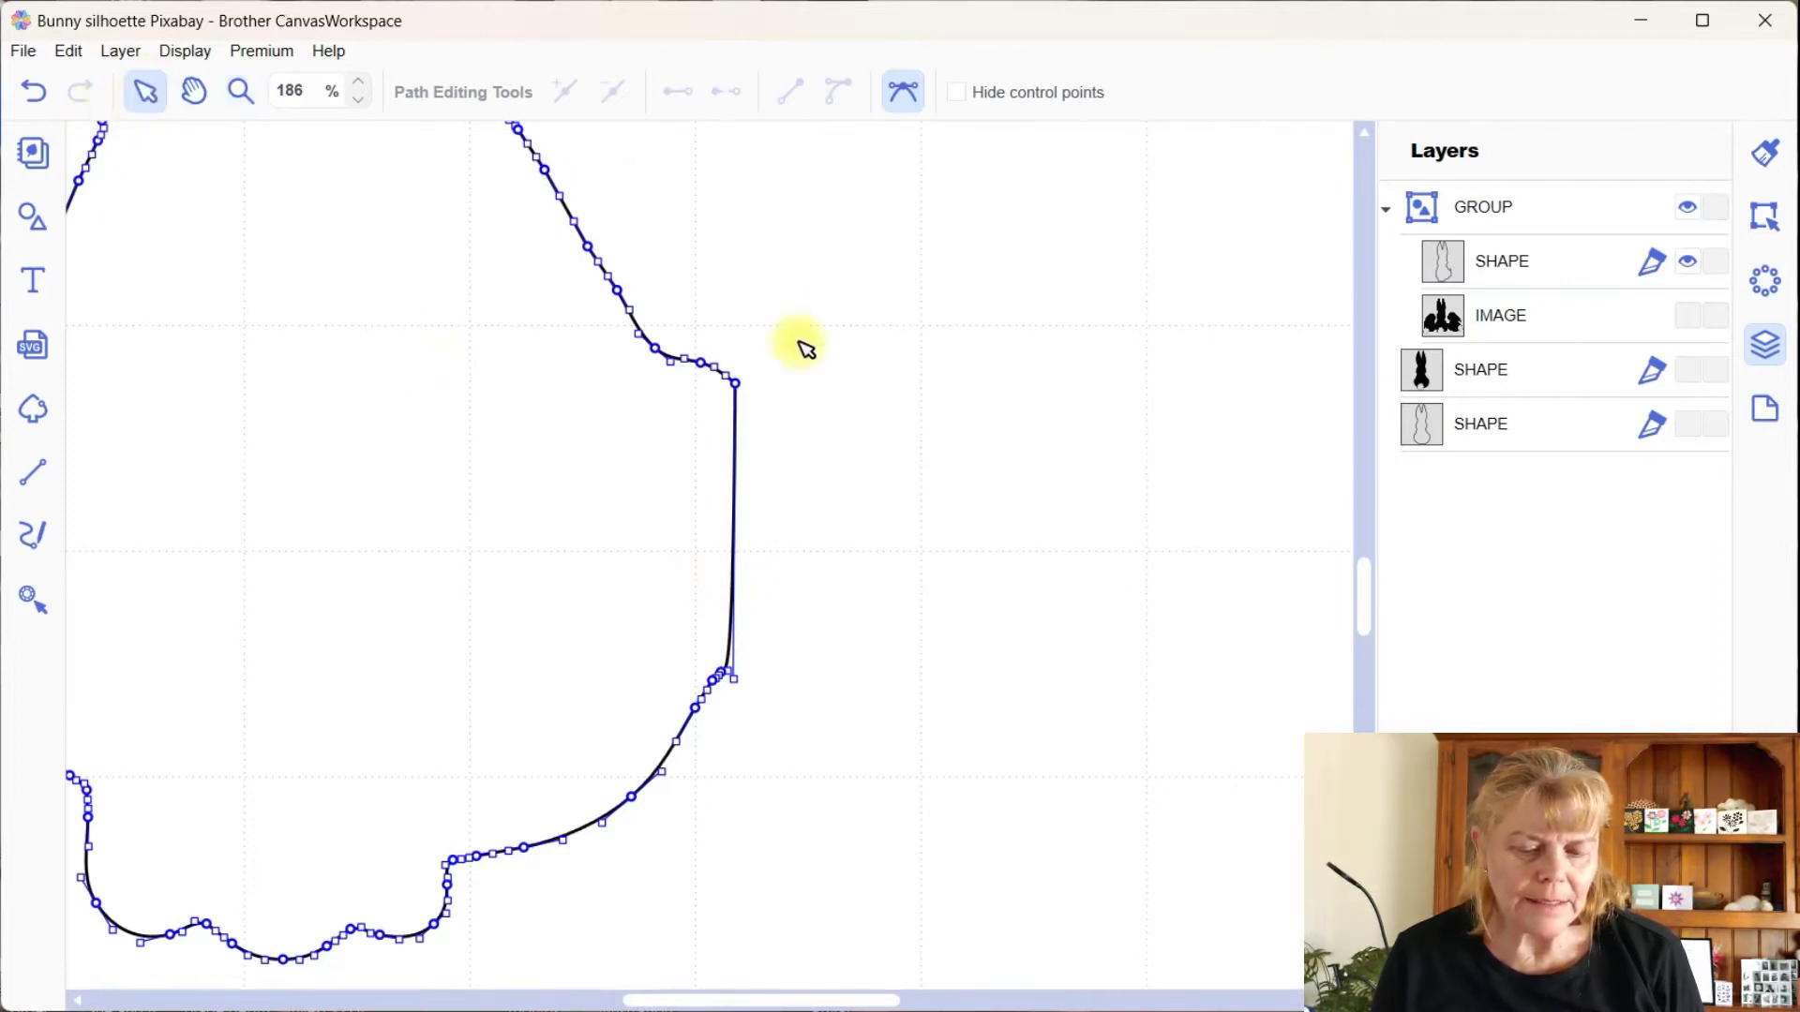
click(736, 382)
mouse_move(741, 388)
mouse_down()
mouse_move(760, 436)
mouse_move(764, 414)
mouse_up()
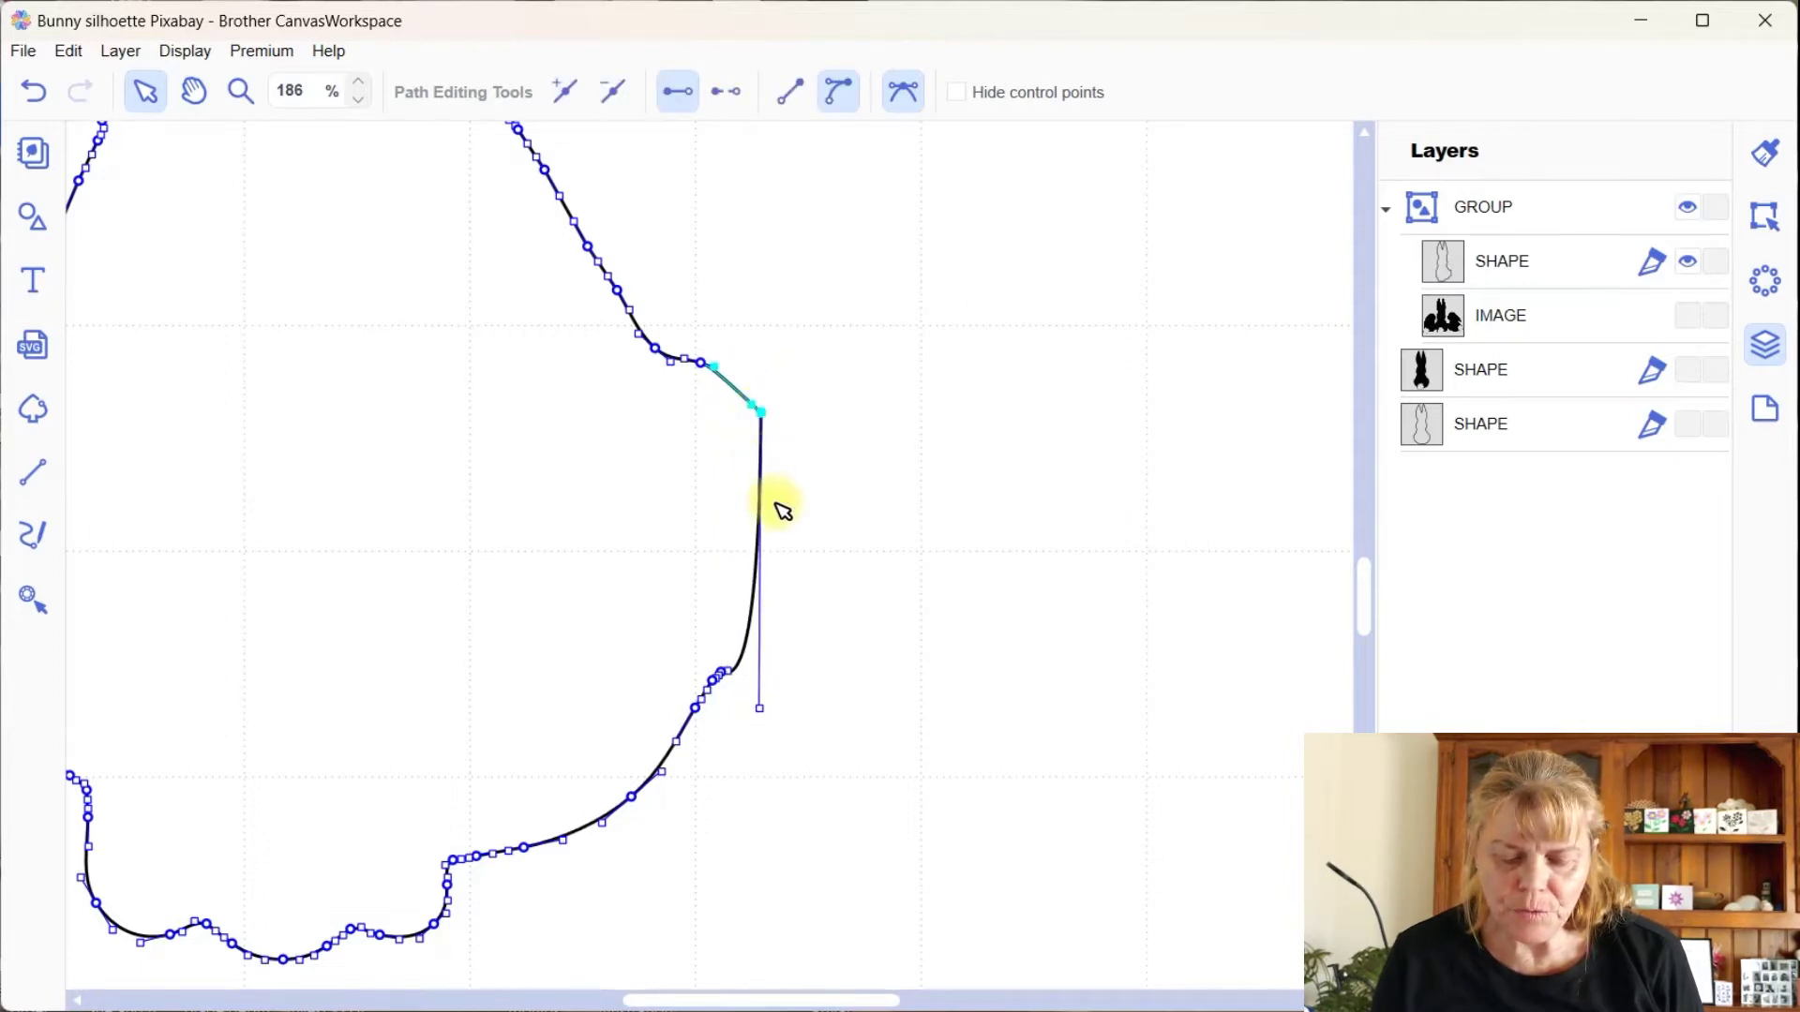
drag(761, 708, 801, 467)
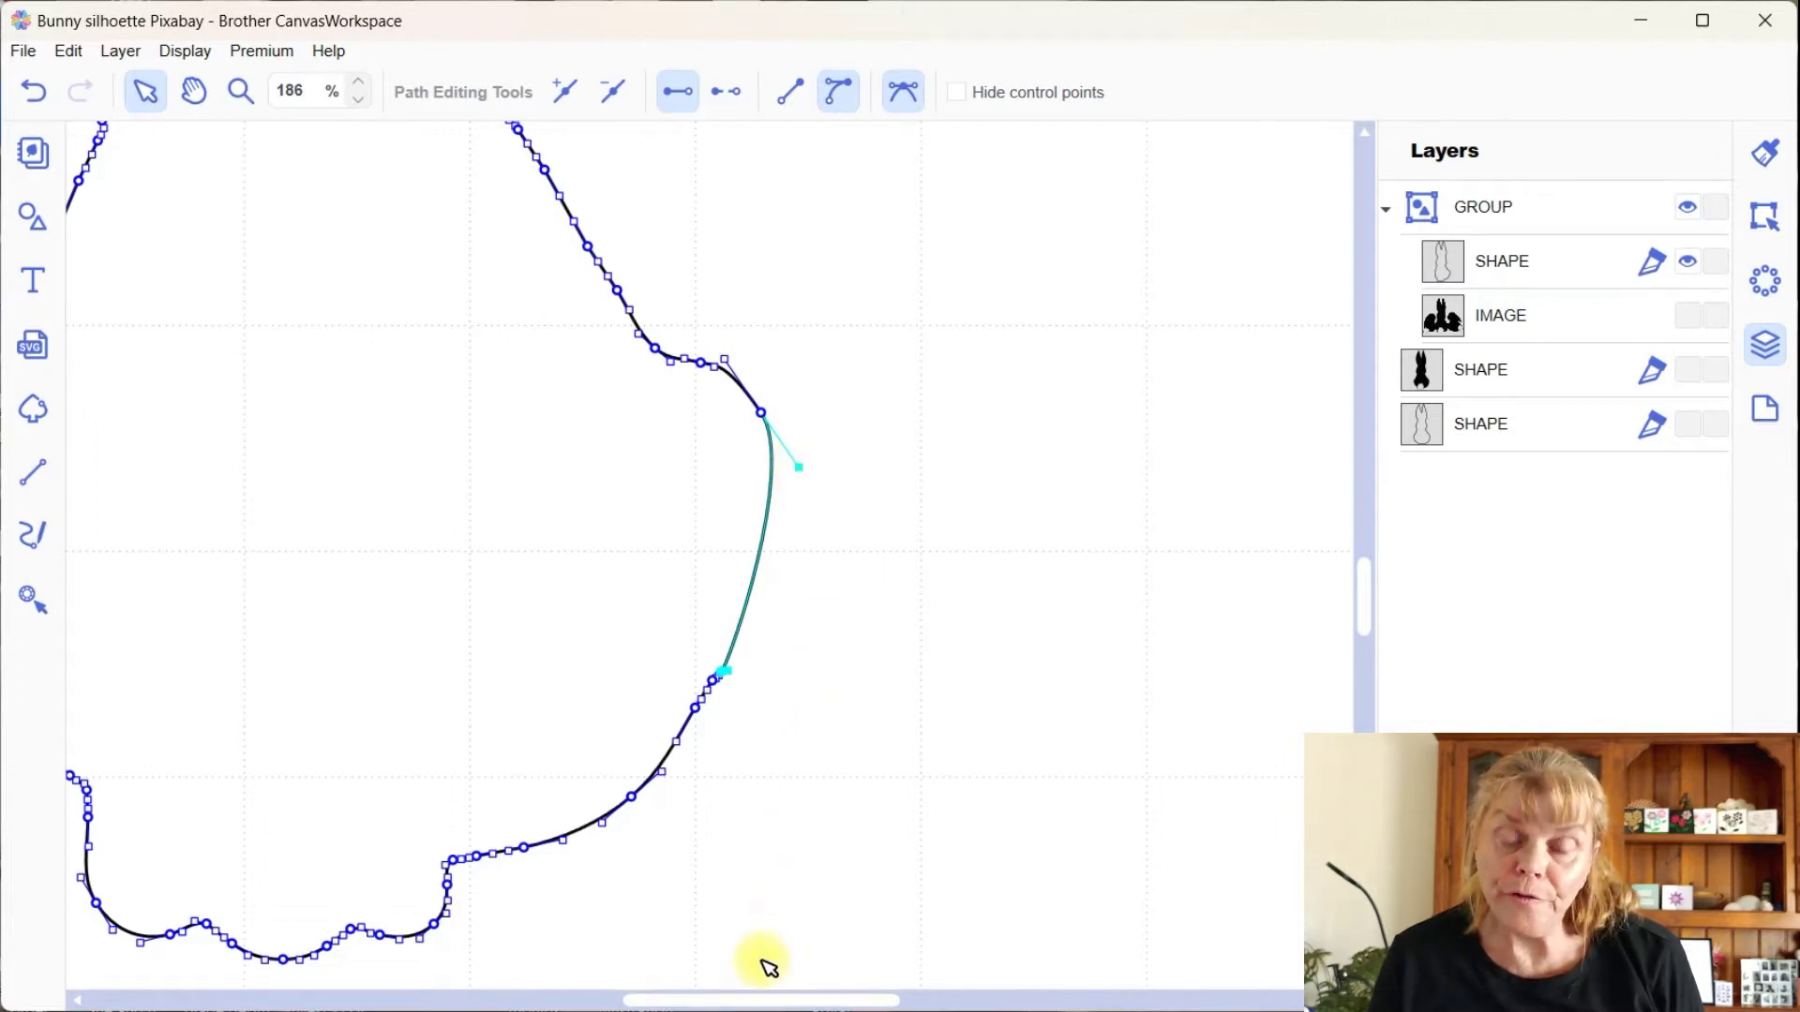
Step: Move the upper node on the left side of the middle bunny's lower body outward
drag(755, 1001, 635, 999)
drag(522, 392, 521, 673)
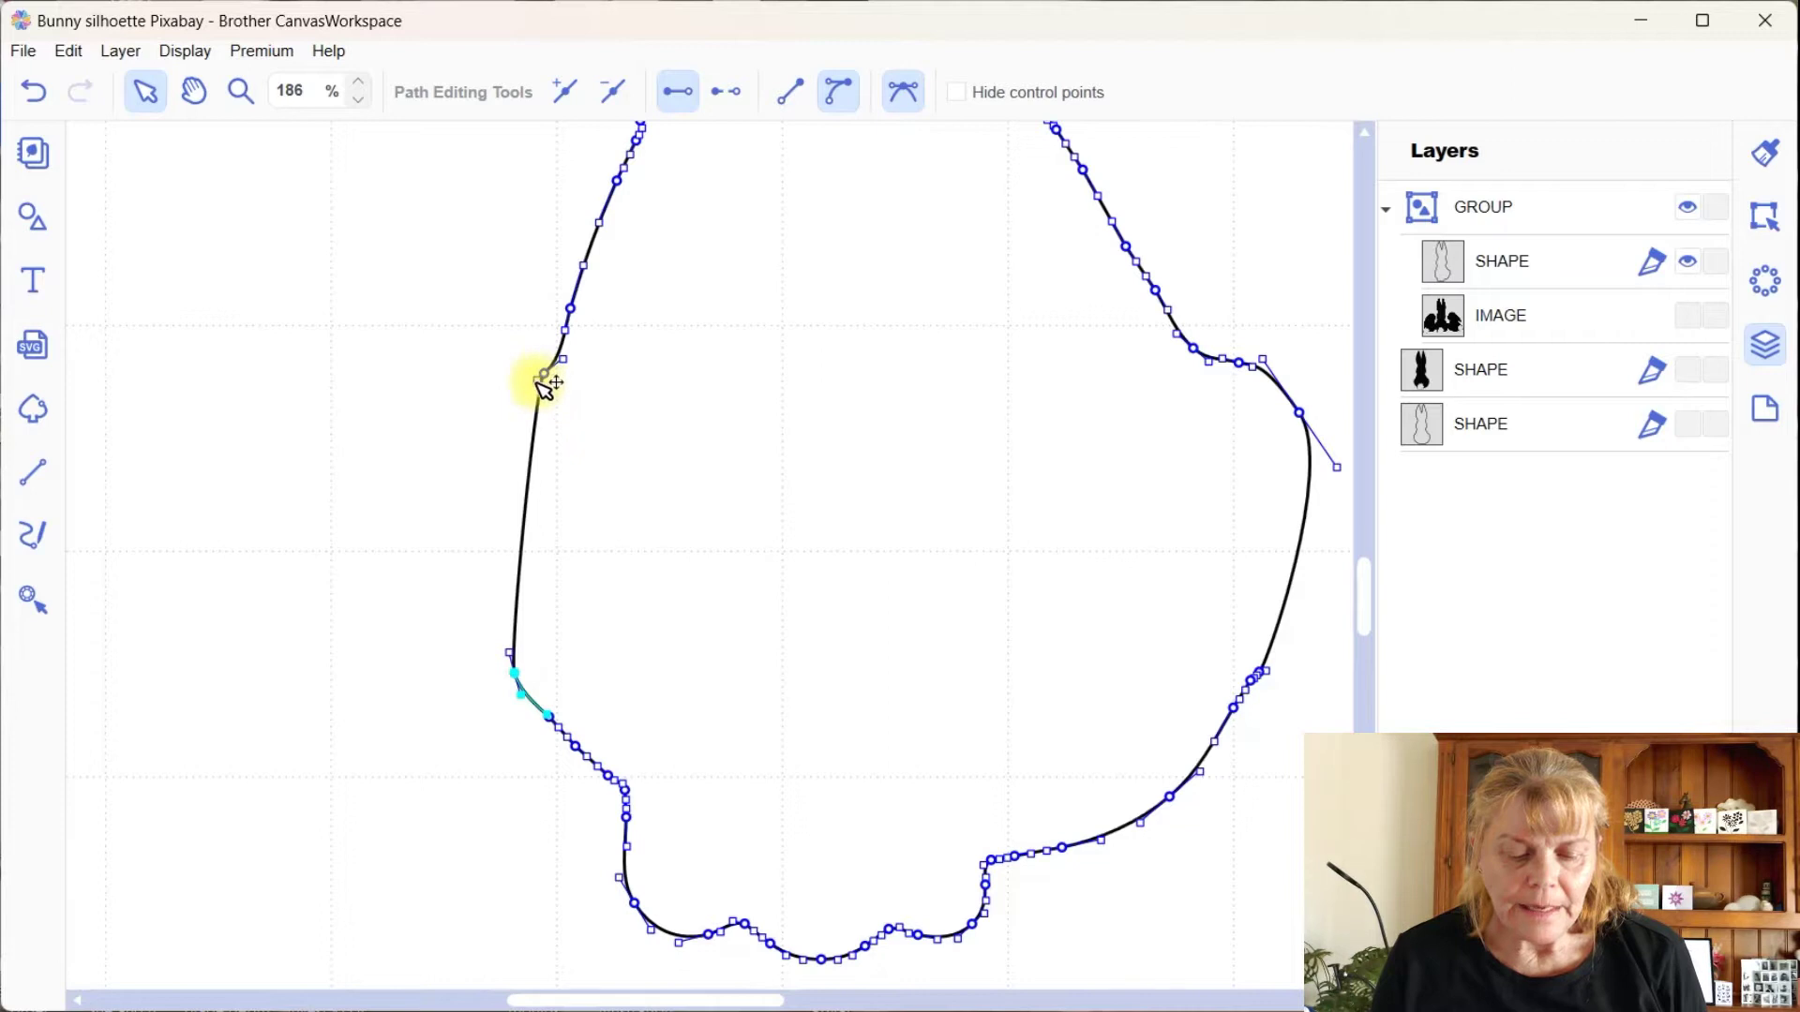
drag(542, 383, 506, 366)
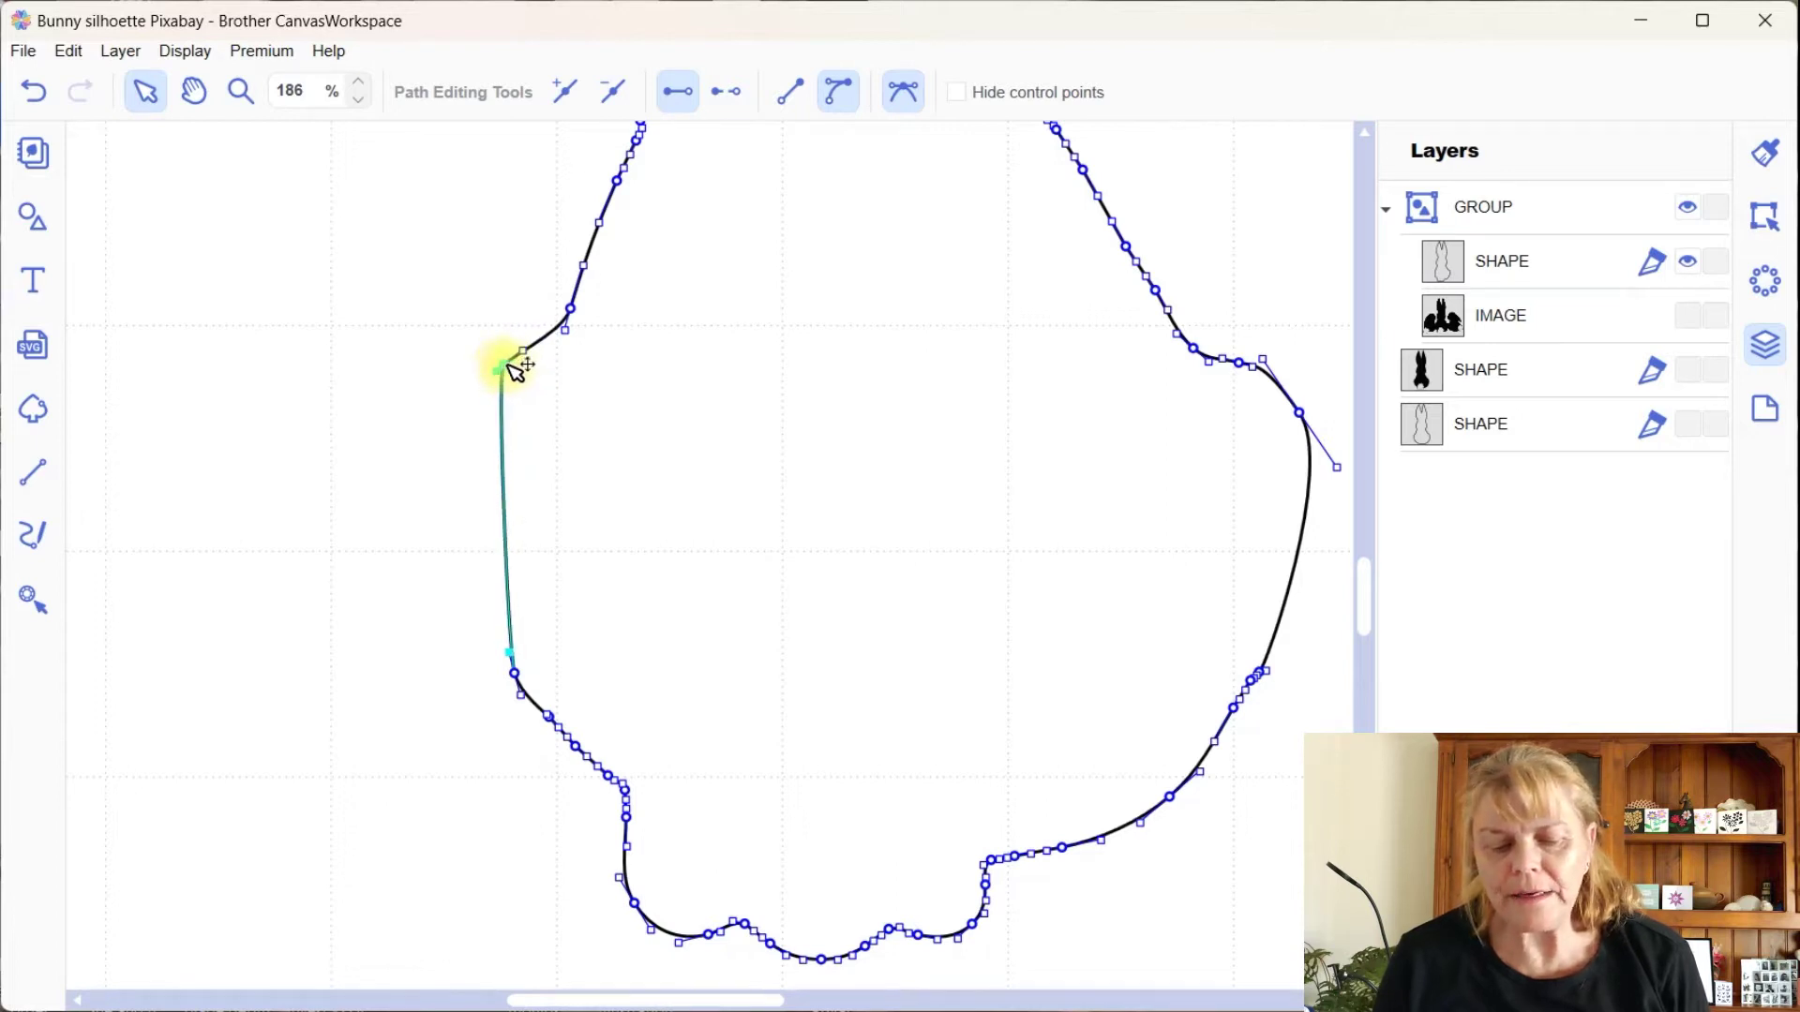
click(879, 273)
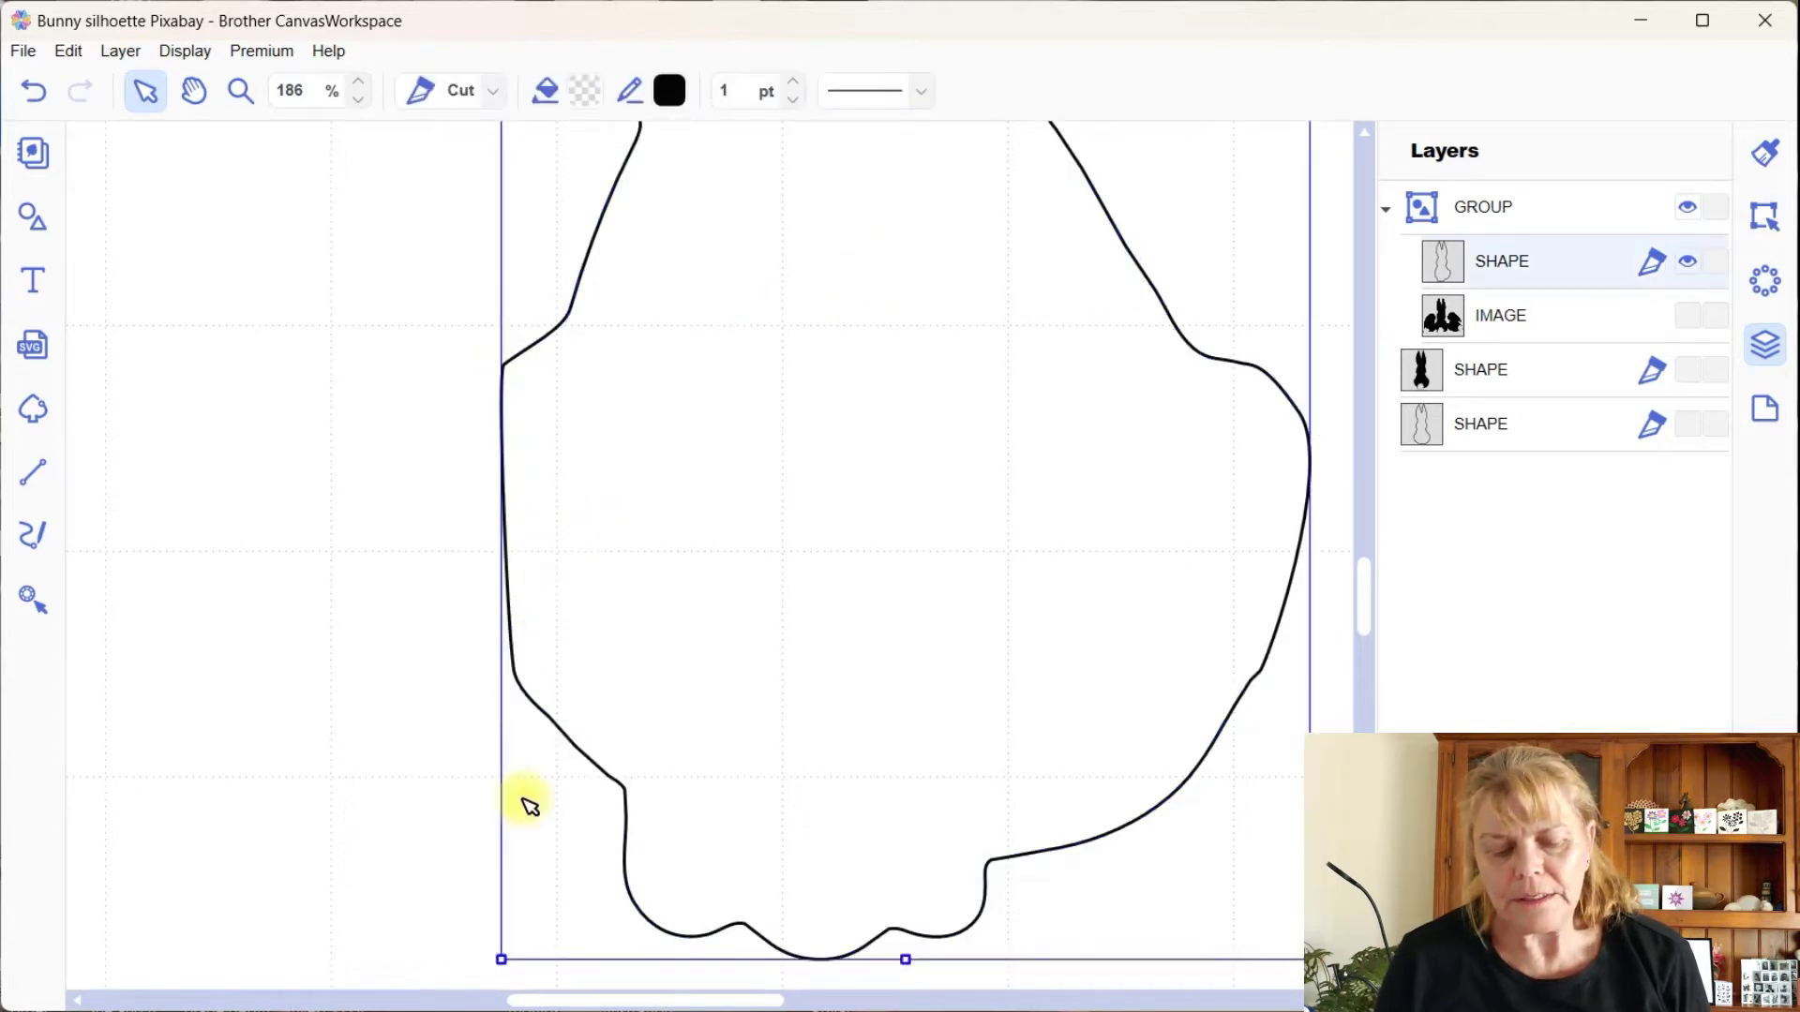
Step: Adjust the handles of the lower node on the lower body's left side to curve the straight edge slightly outward
double_click(520, 593)
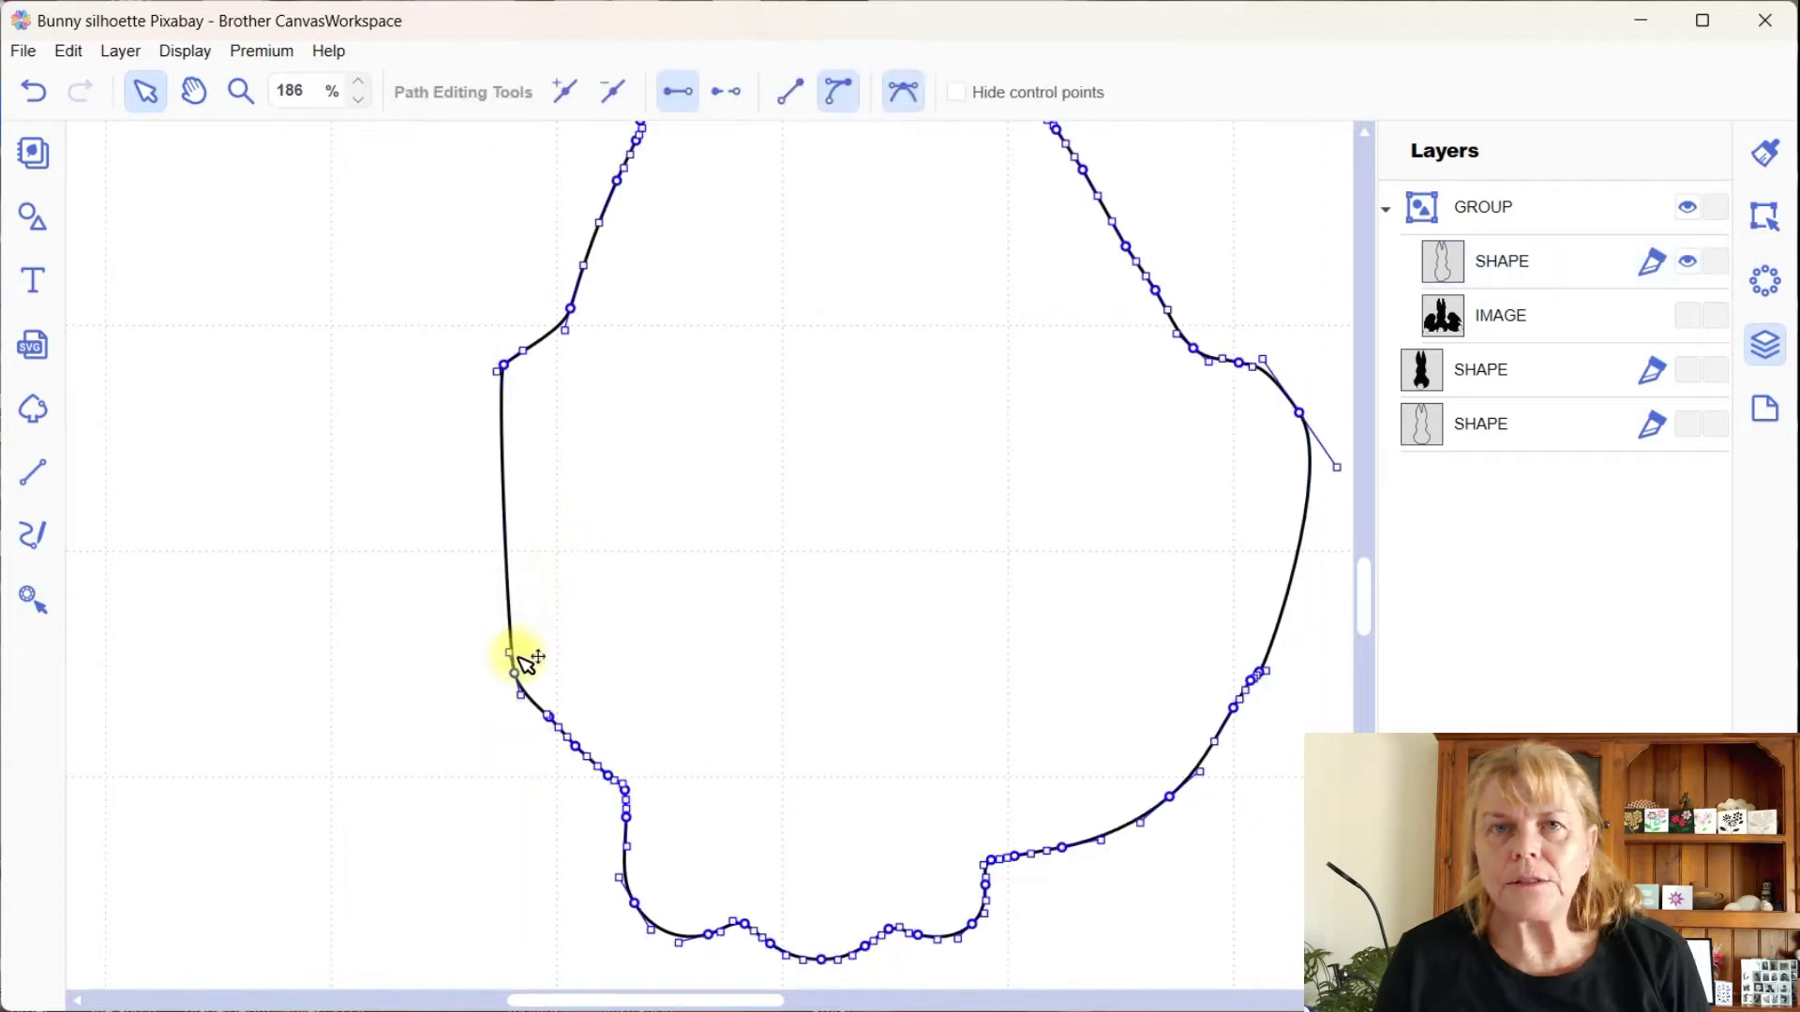
drag(517, 656, 417, 597)
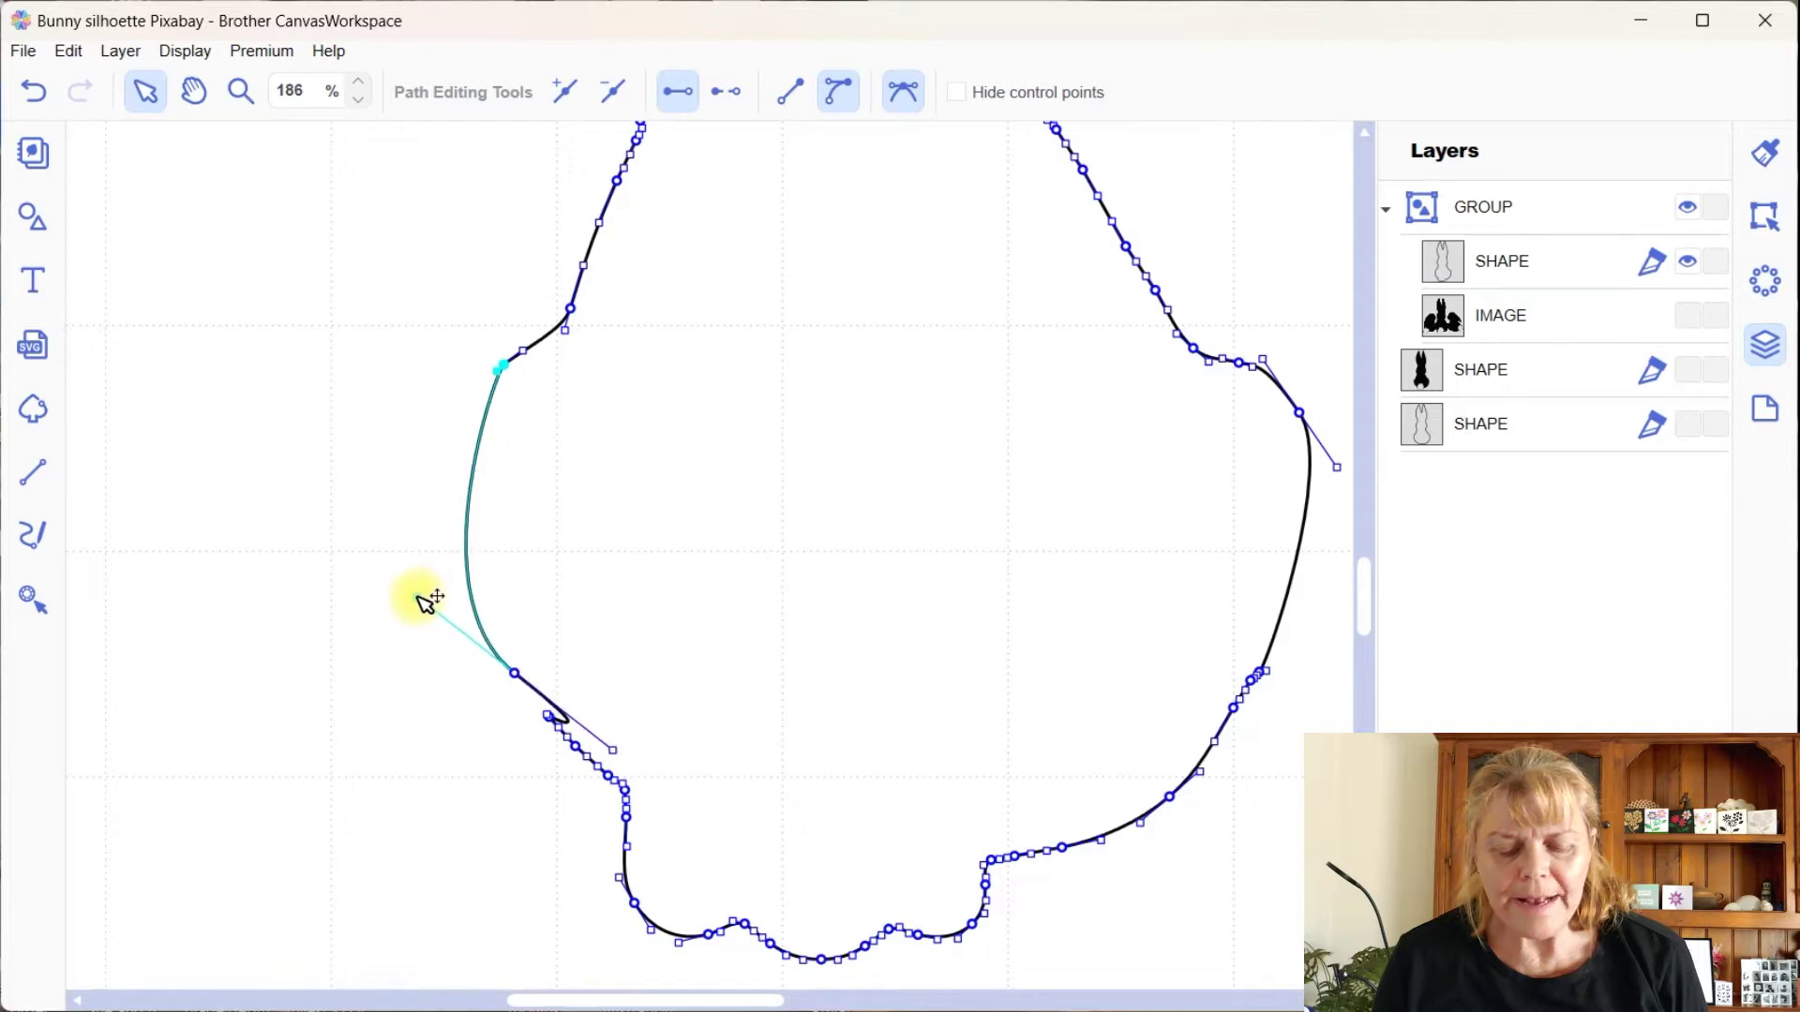
drag(616, 750, 543, 703)
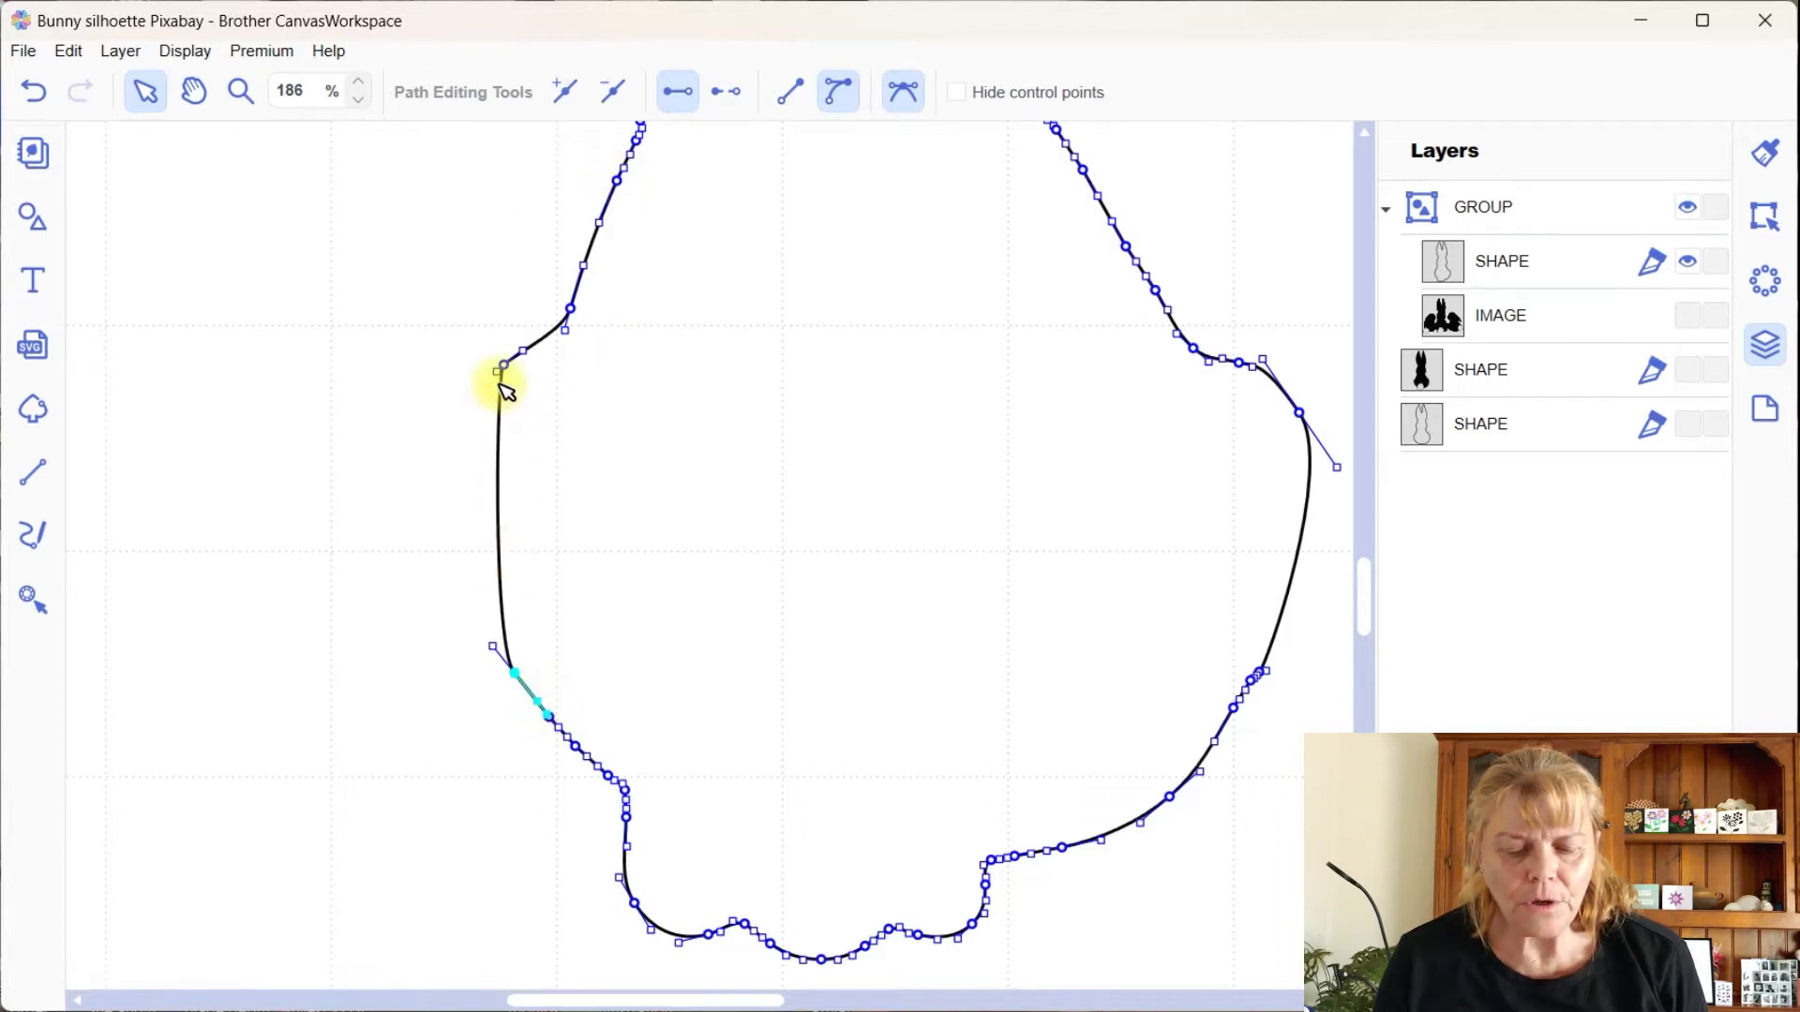
Step: Add a node midway along the lower body's left edge and move it outward and up to round the hip
click(504, 367)
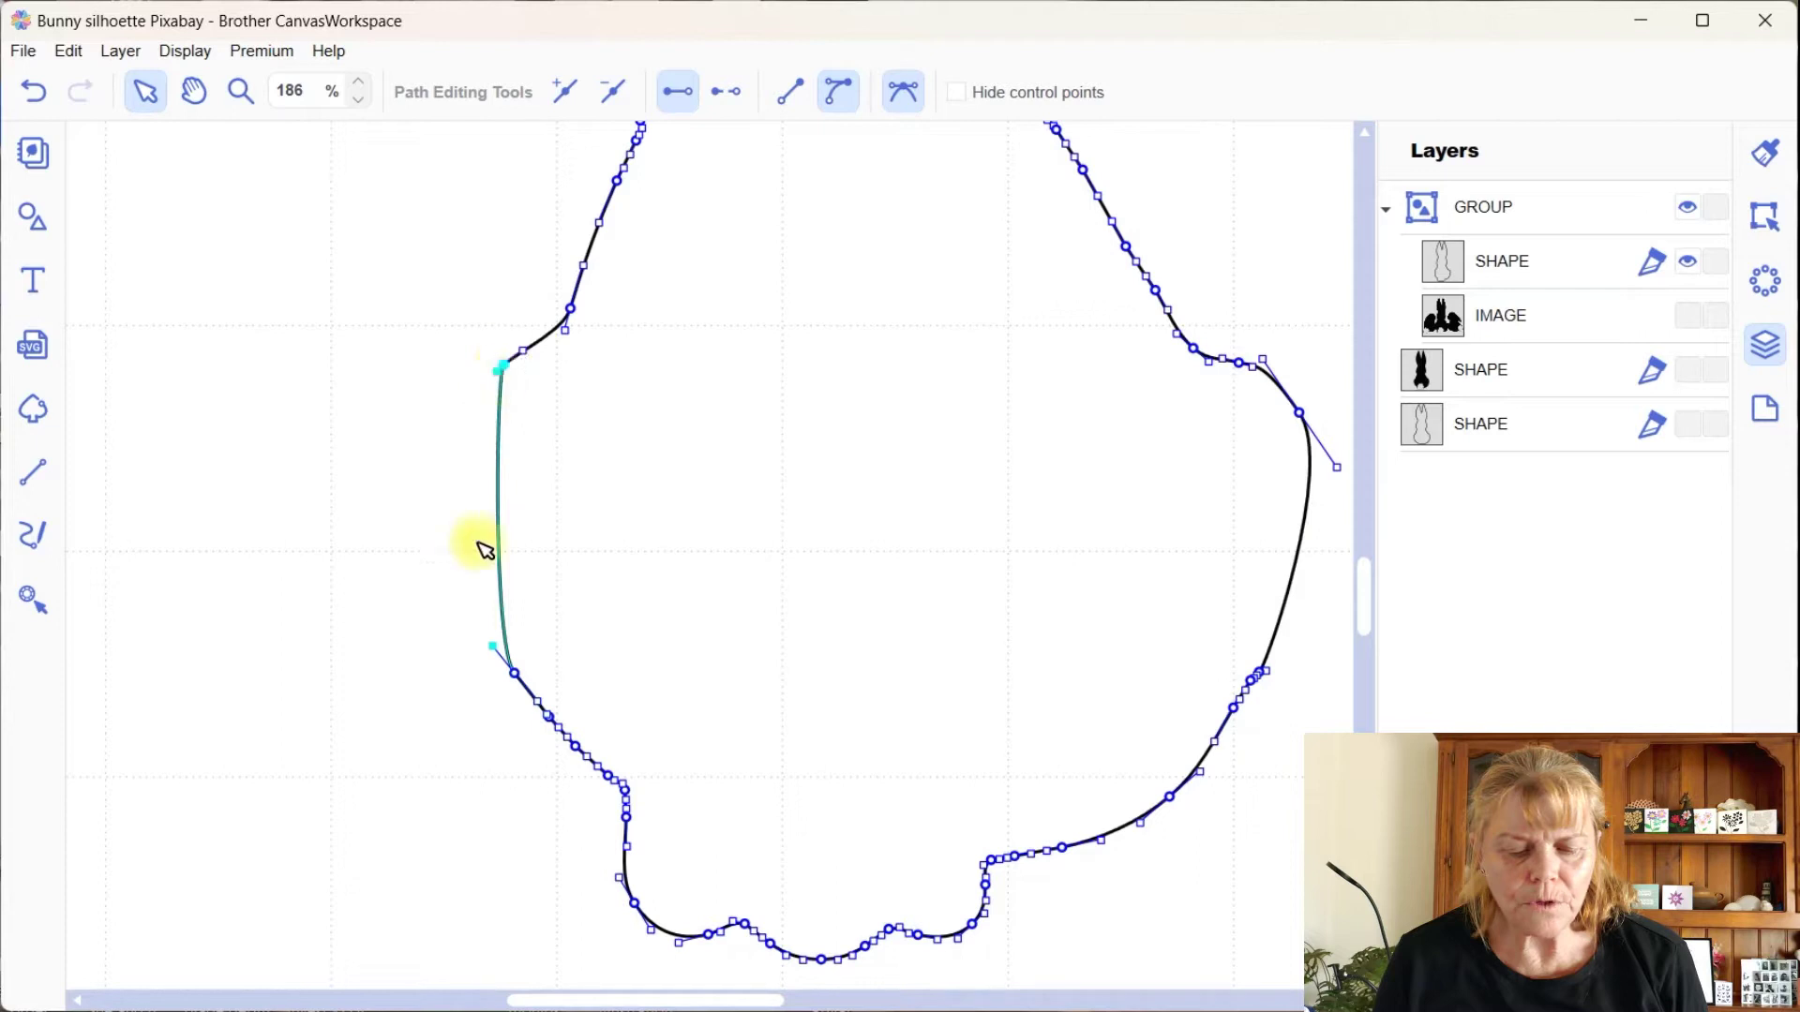
click(566, 90)
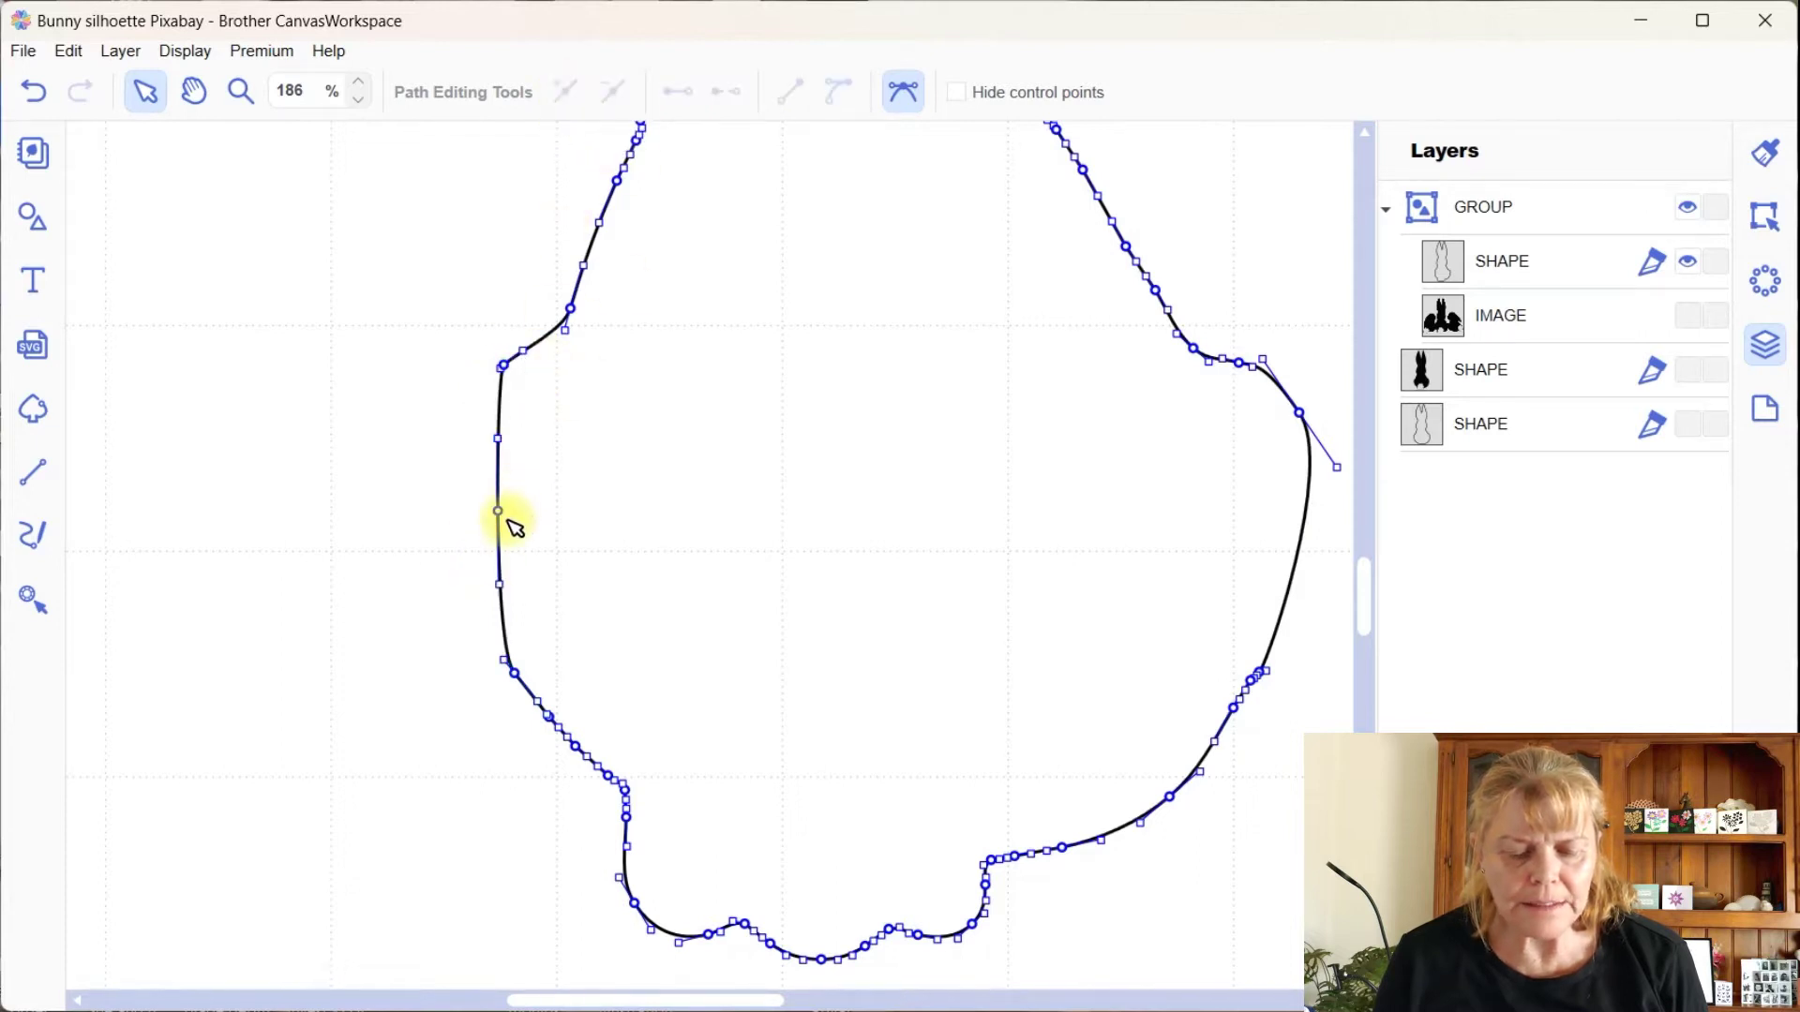
drag(500, 511, 458, 501)
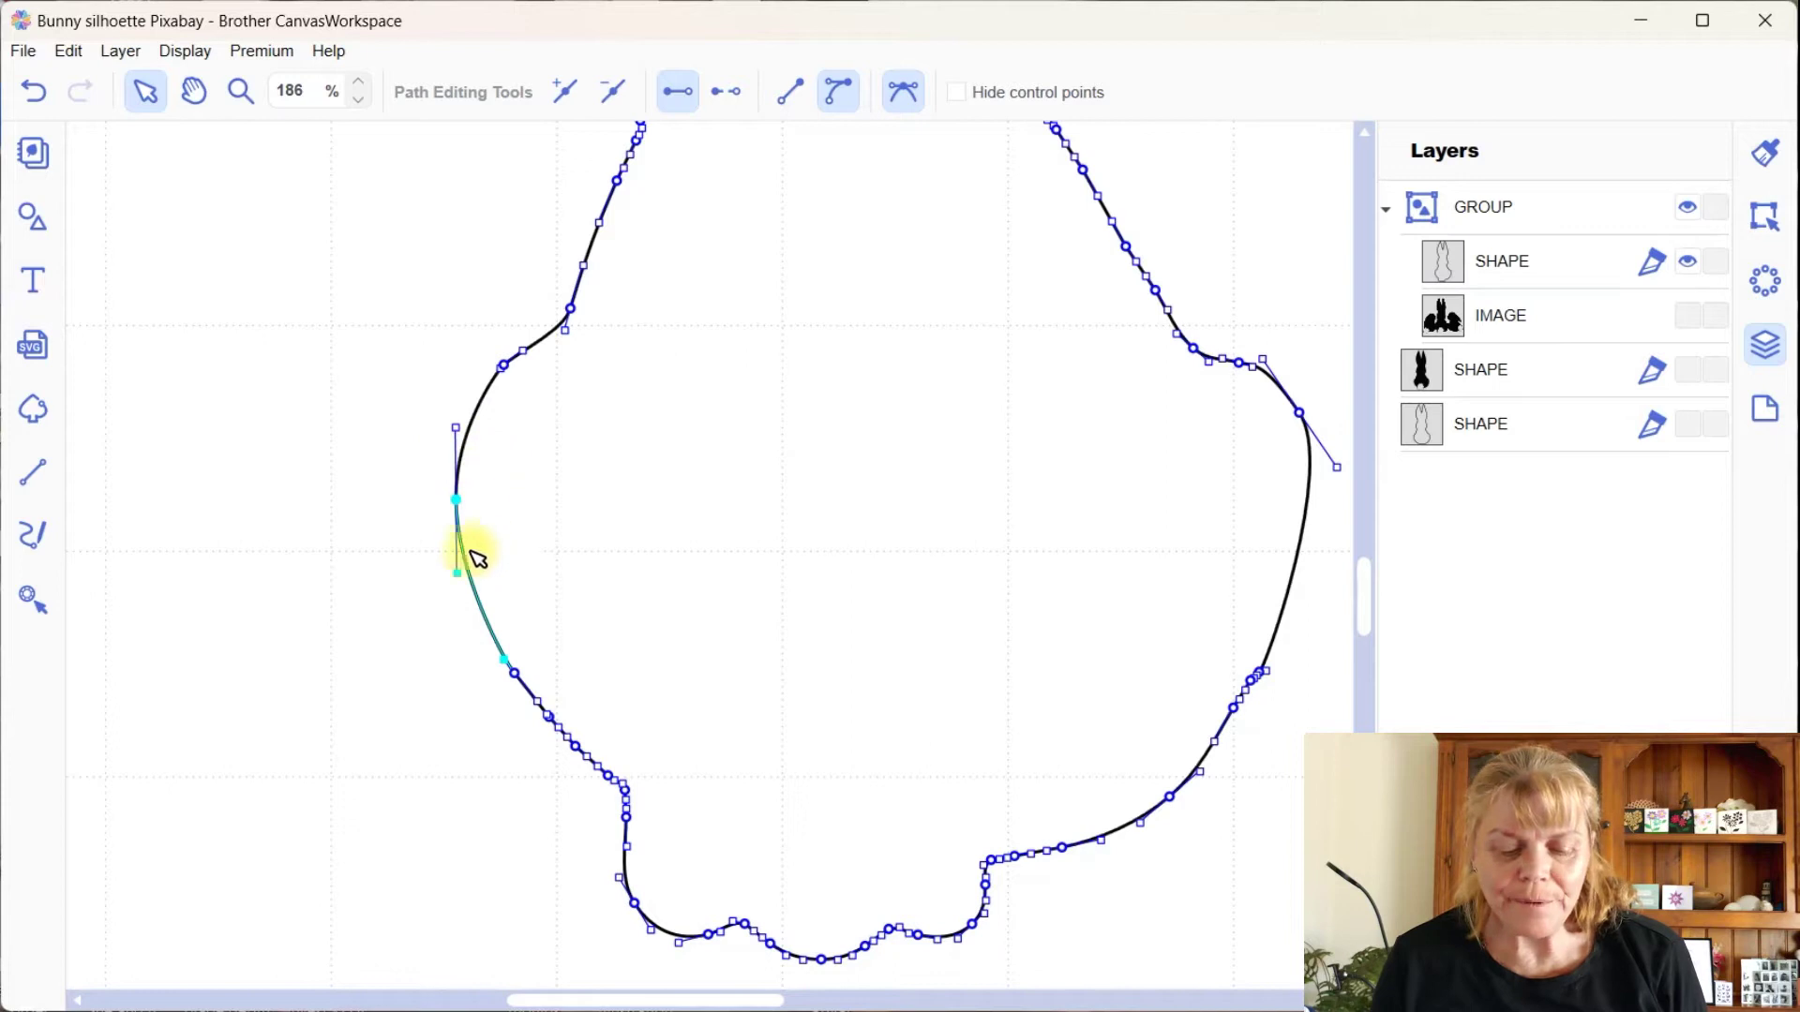
drag(459, 568, 458, 461)
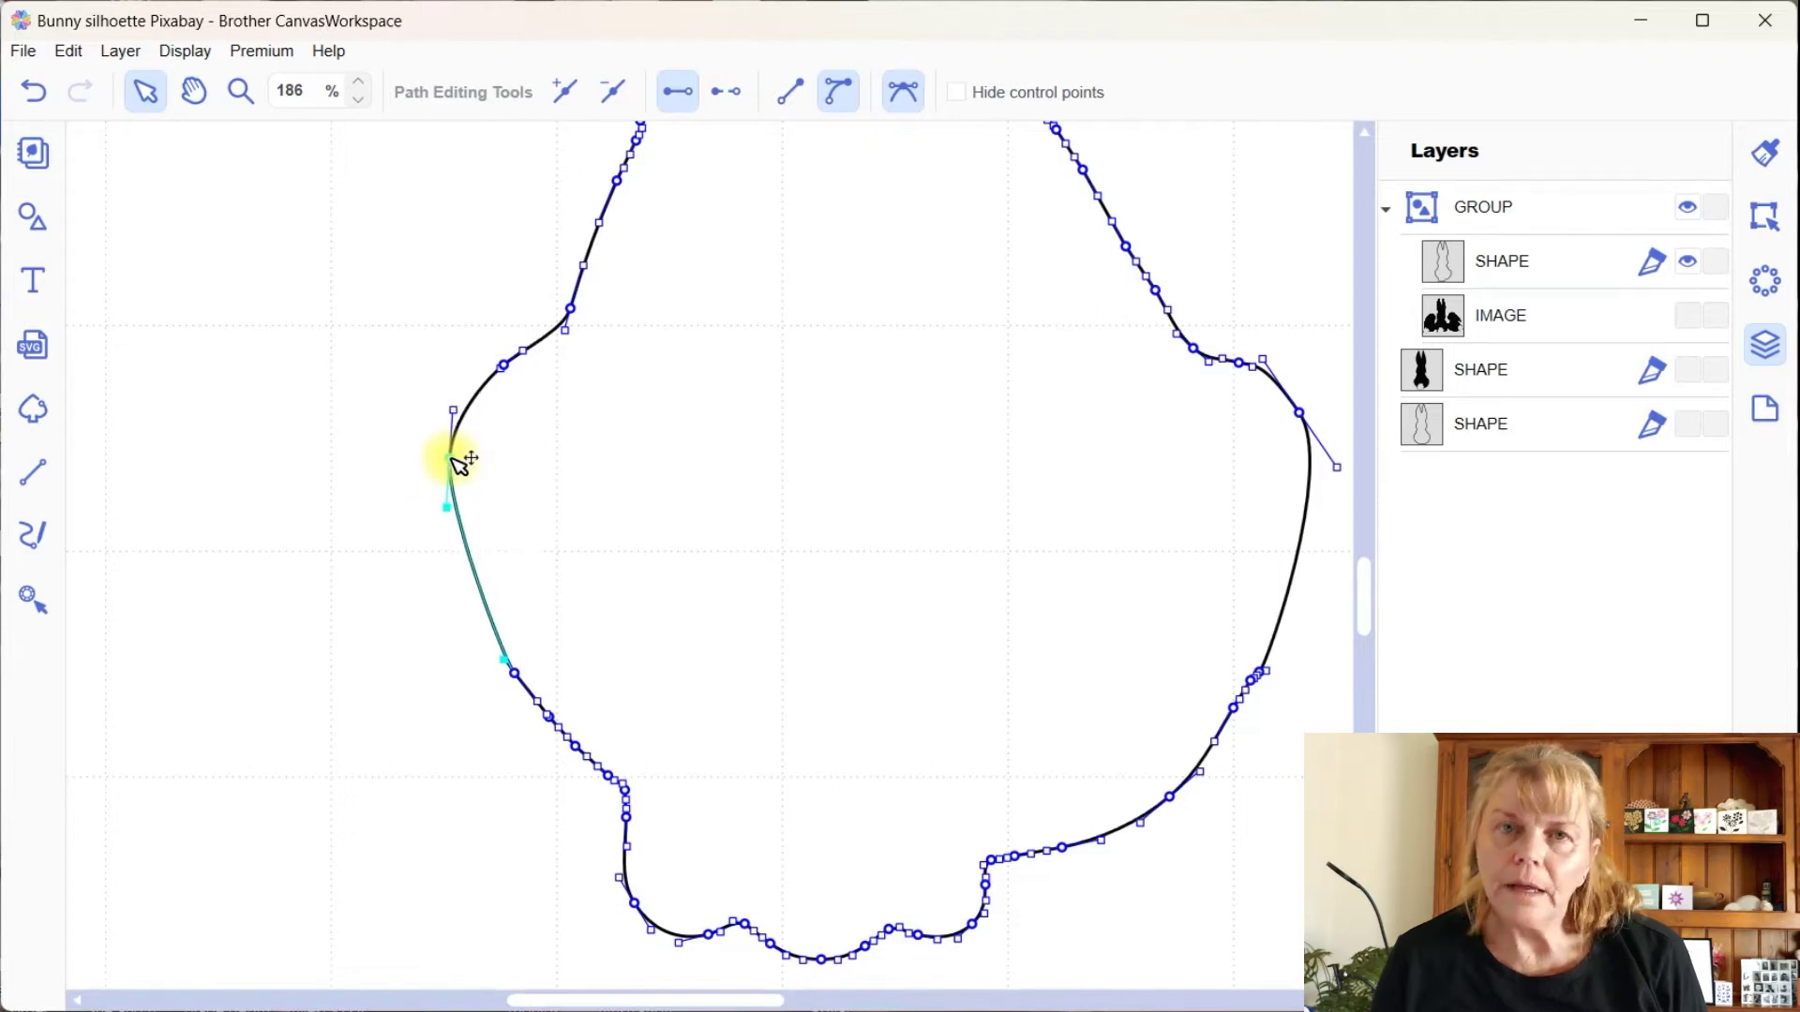
Step: Refine the handles and upper node above the added left hip node to smooth the curve toward the waist
click(460, 406)
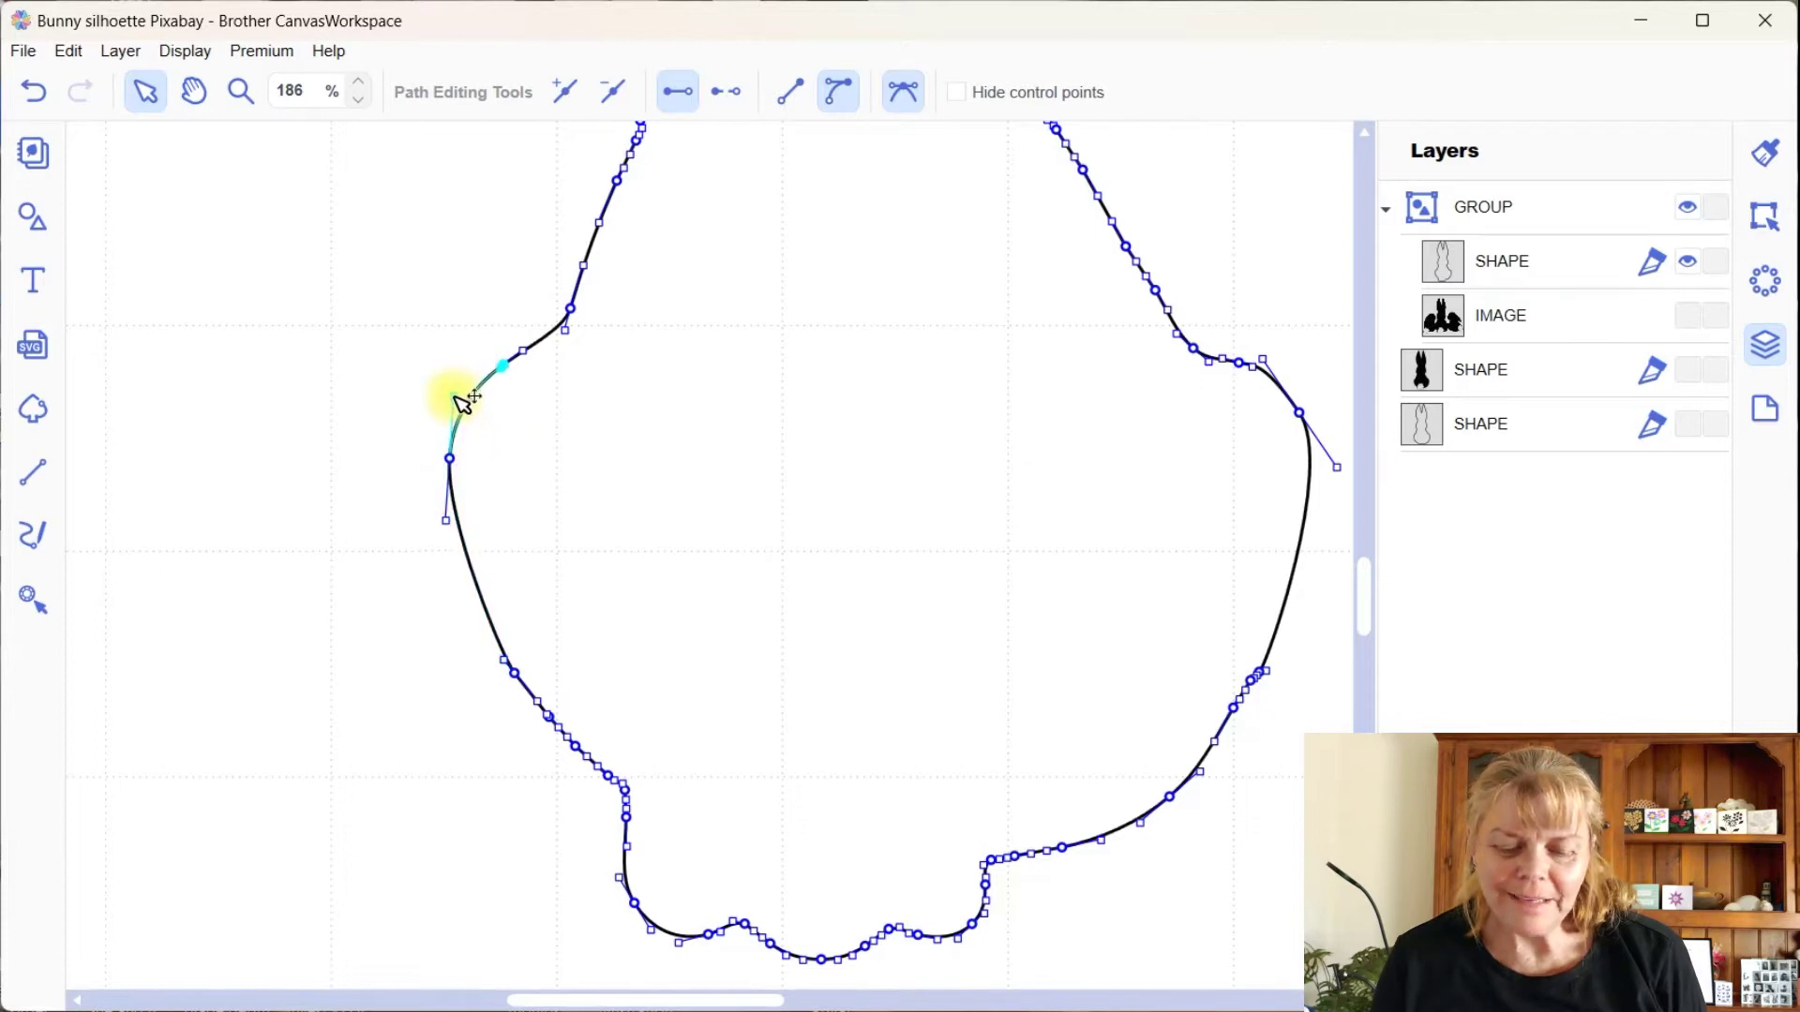
click(506, 366)
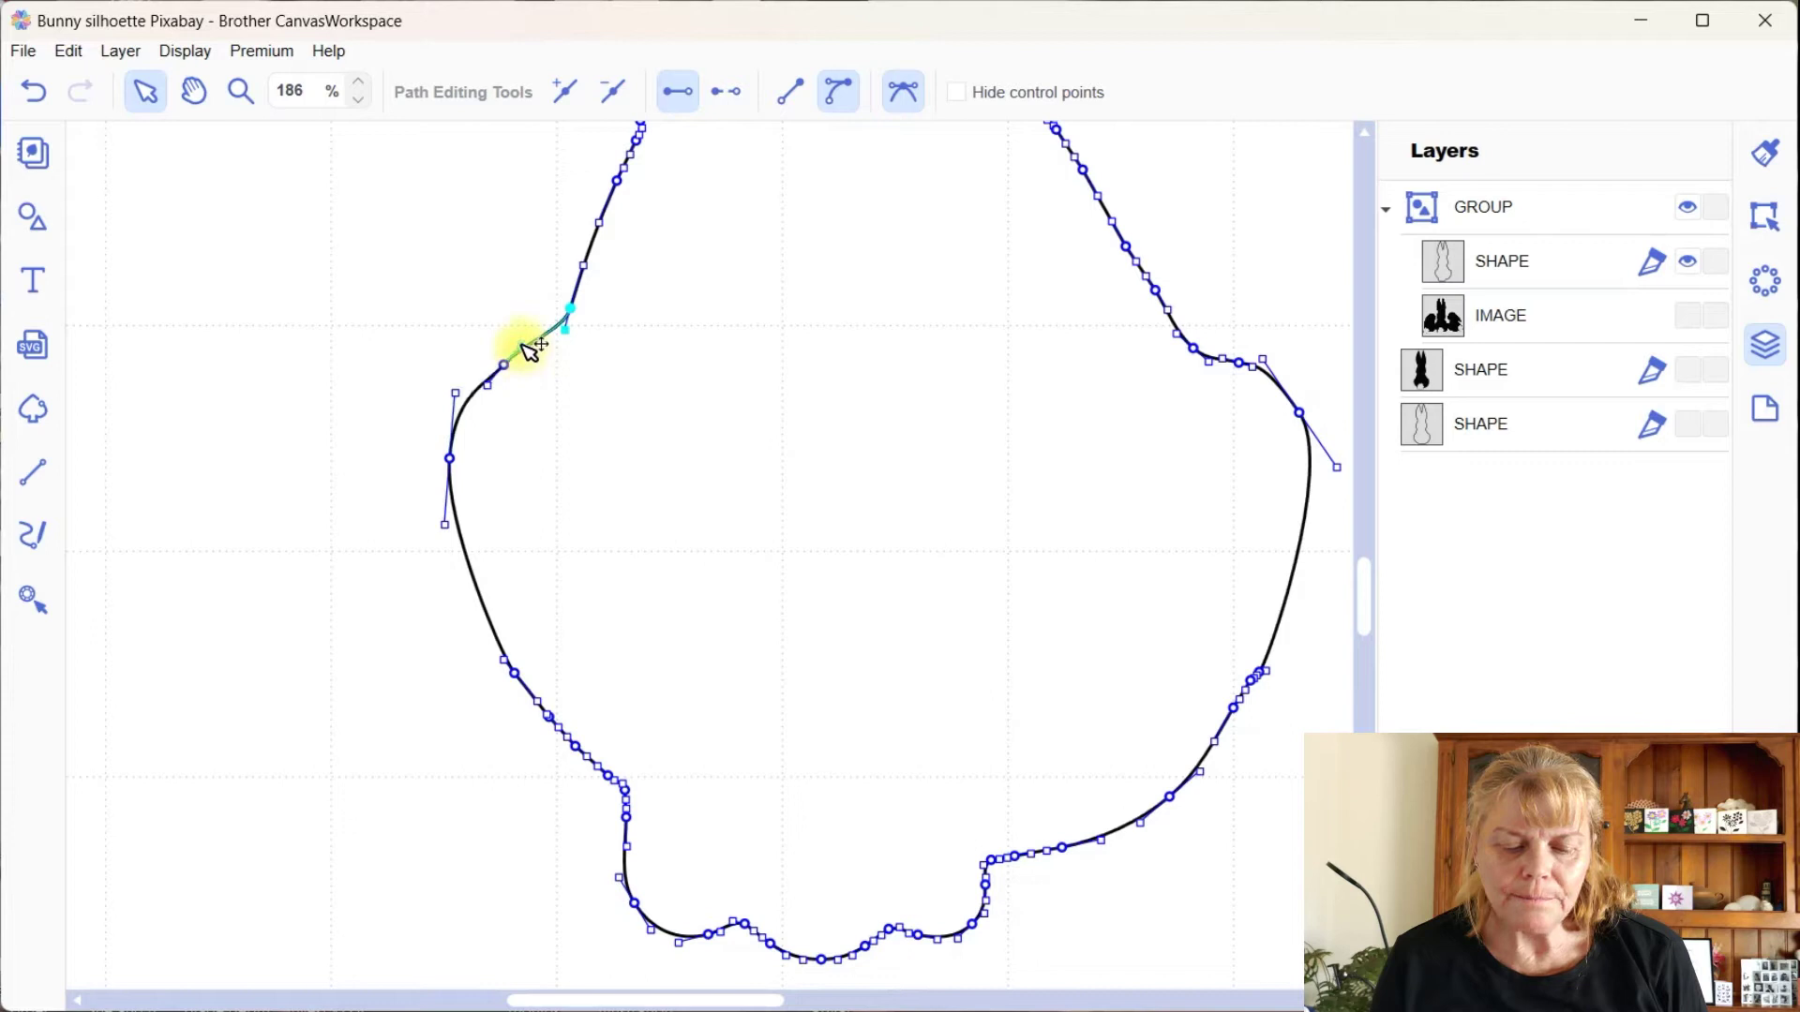
drag(509, 365, 506, 356)
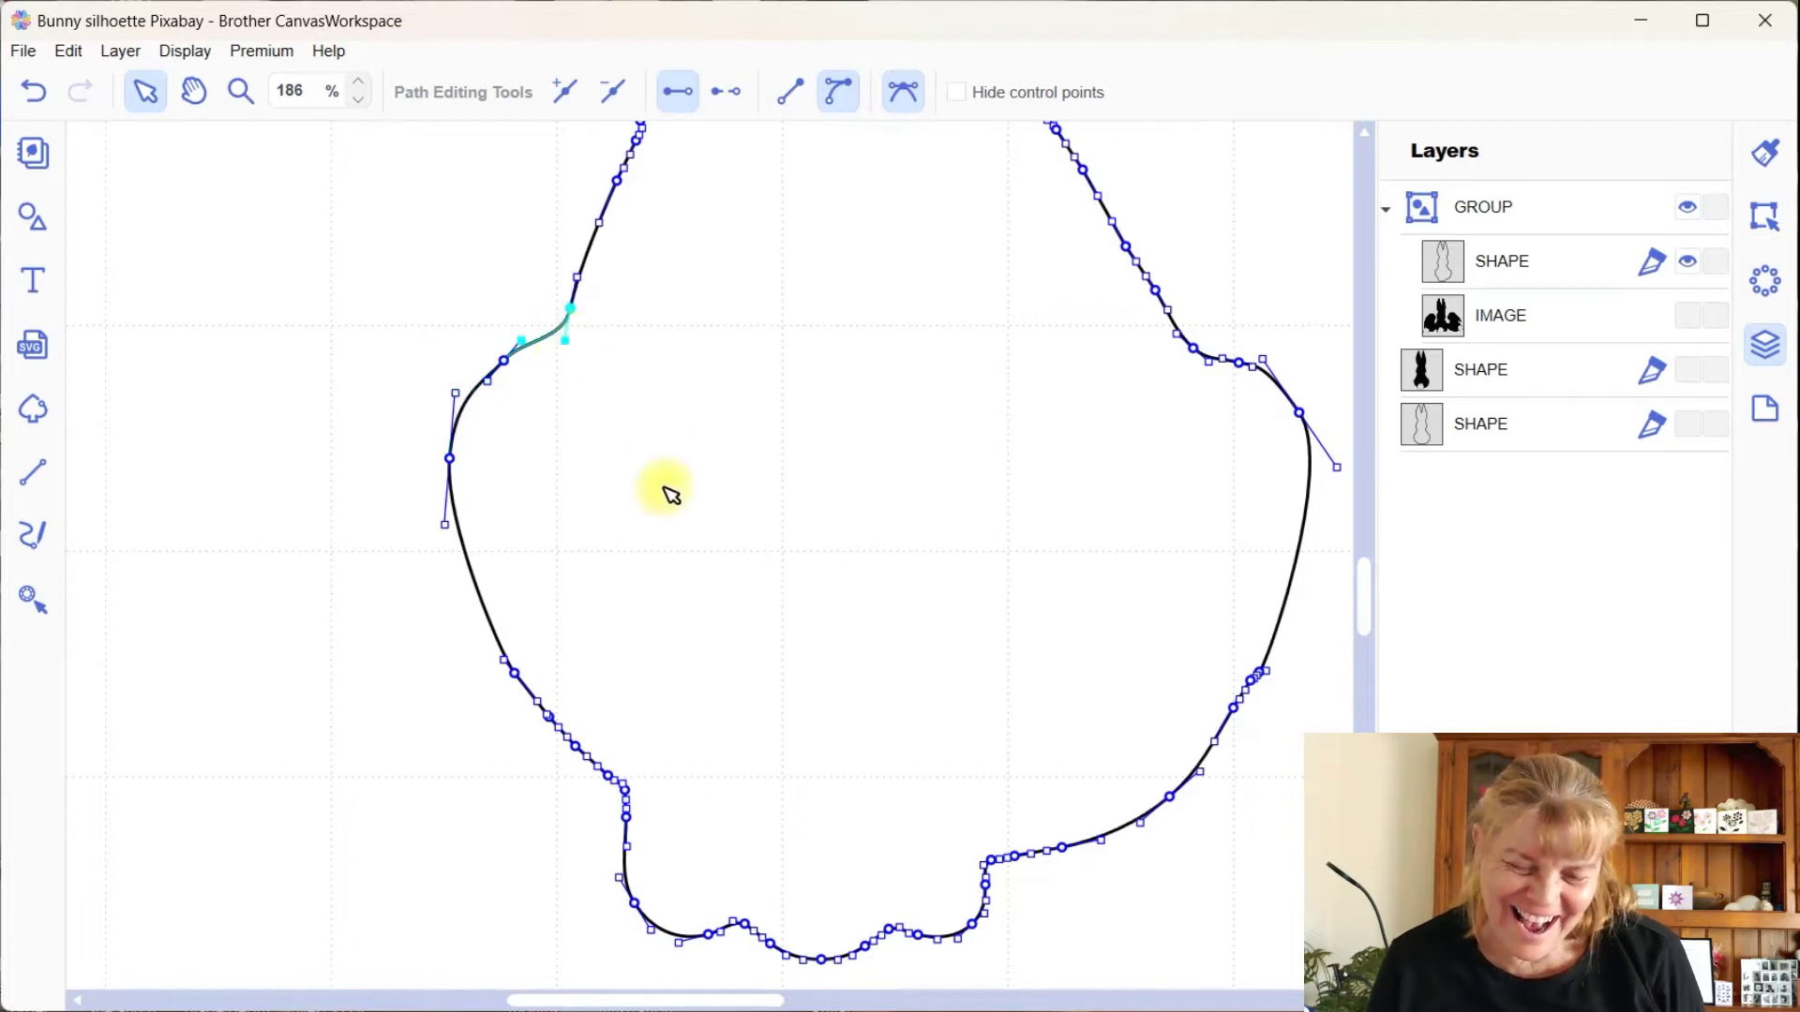
Step: Adjust the handle of the node below the left hip curve and finish editing the path
click(507, 663)
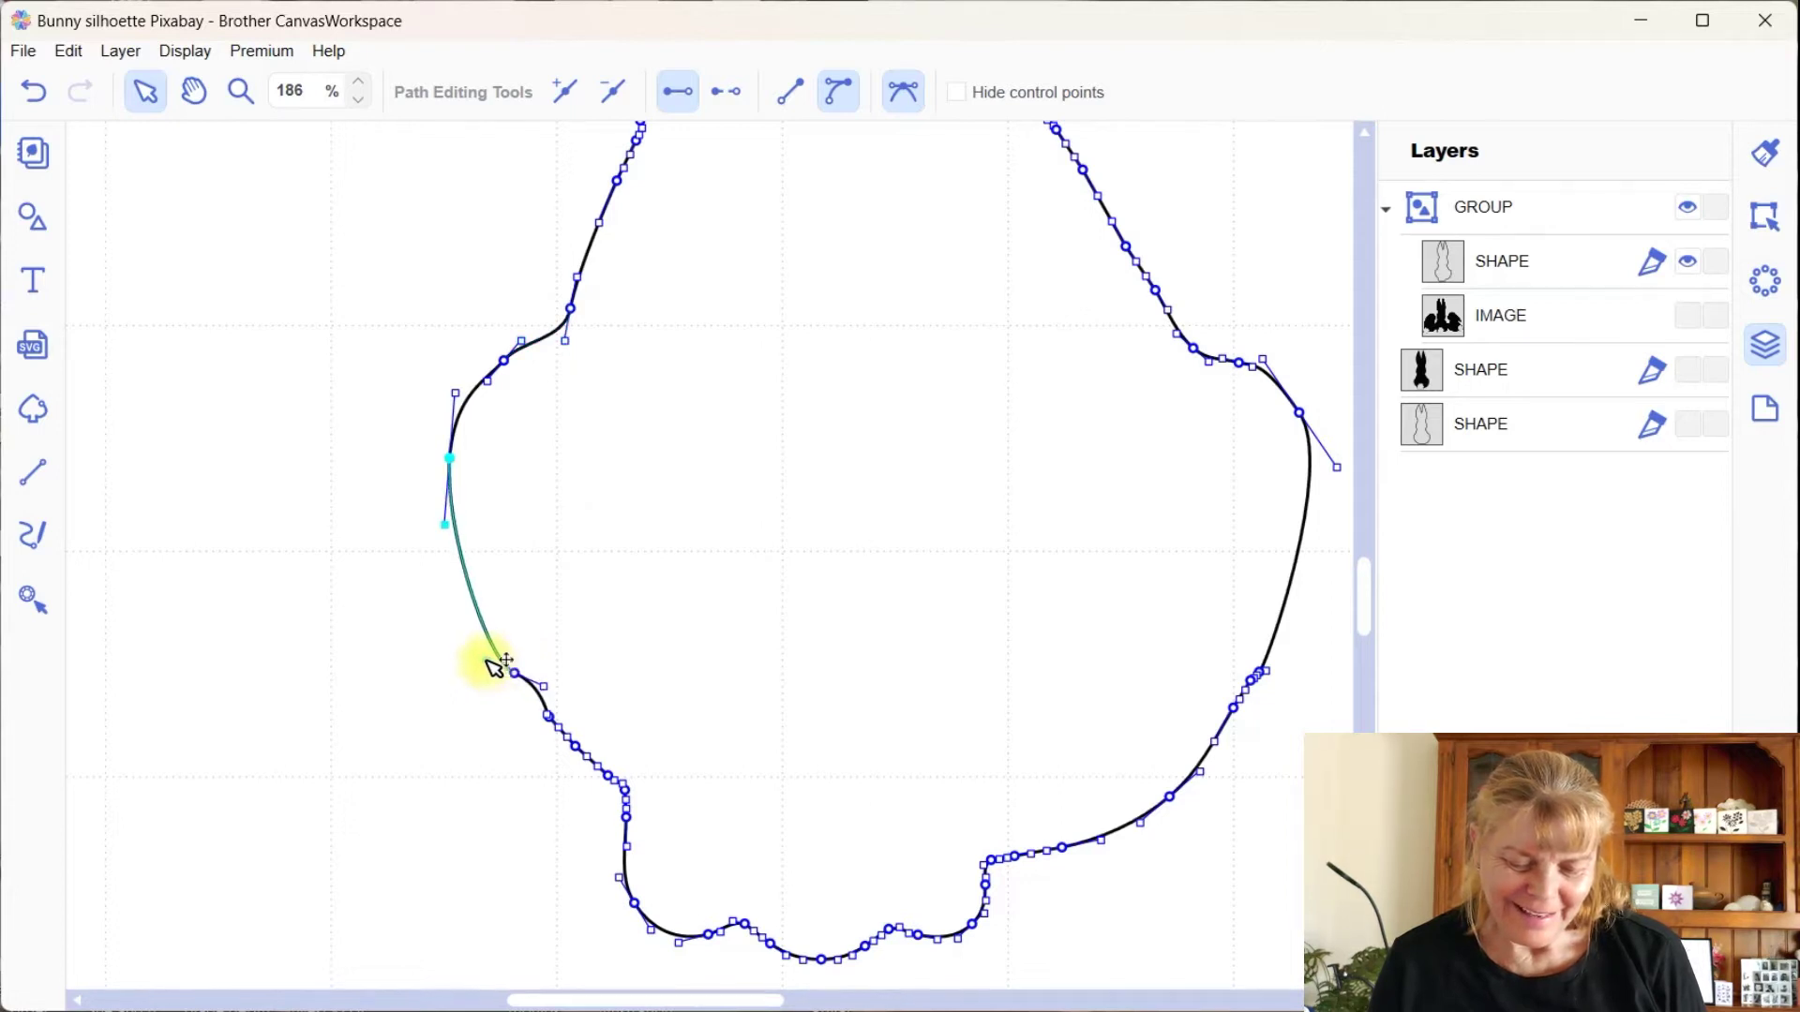
drag(488, 660, 492, 655)
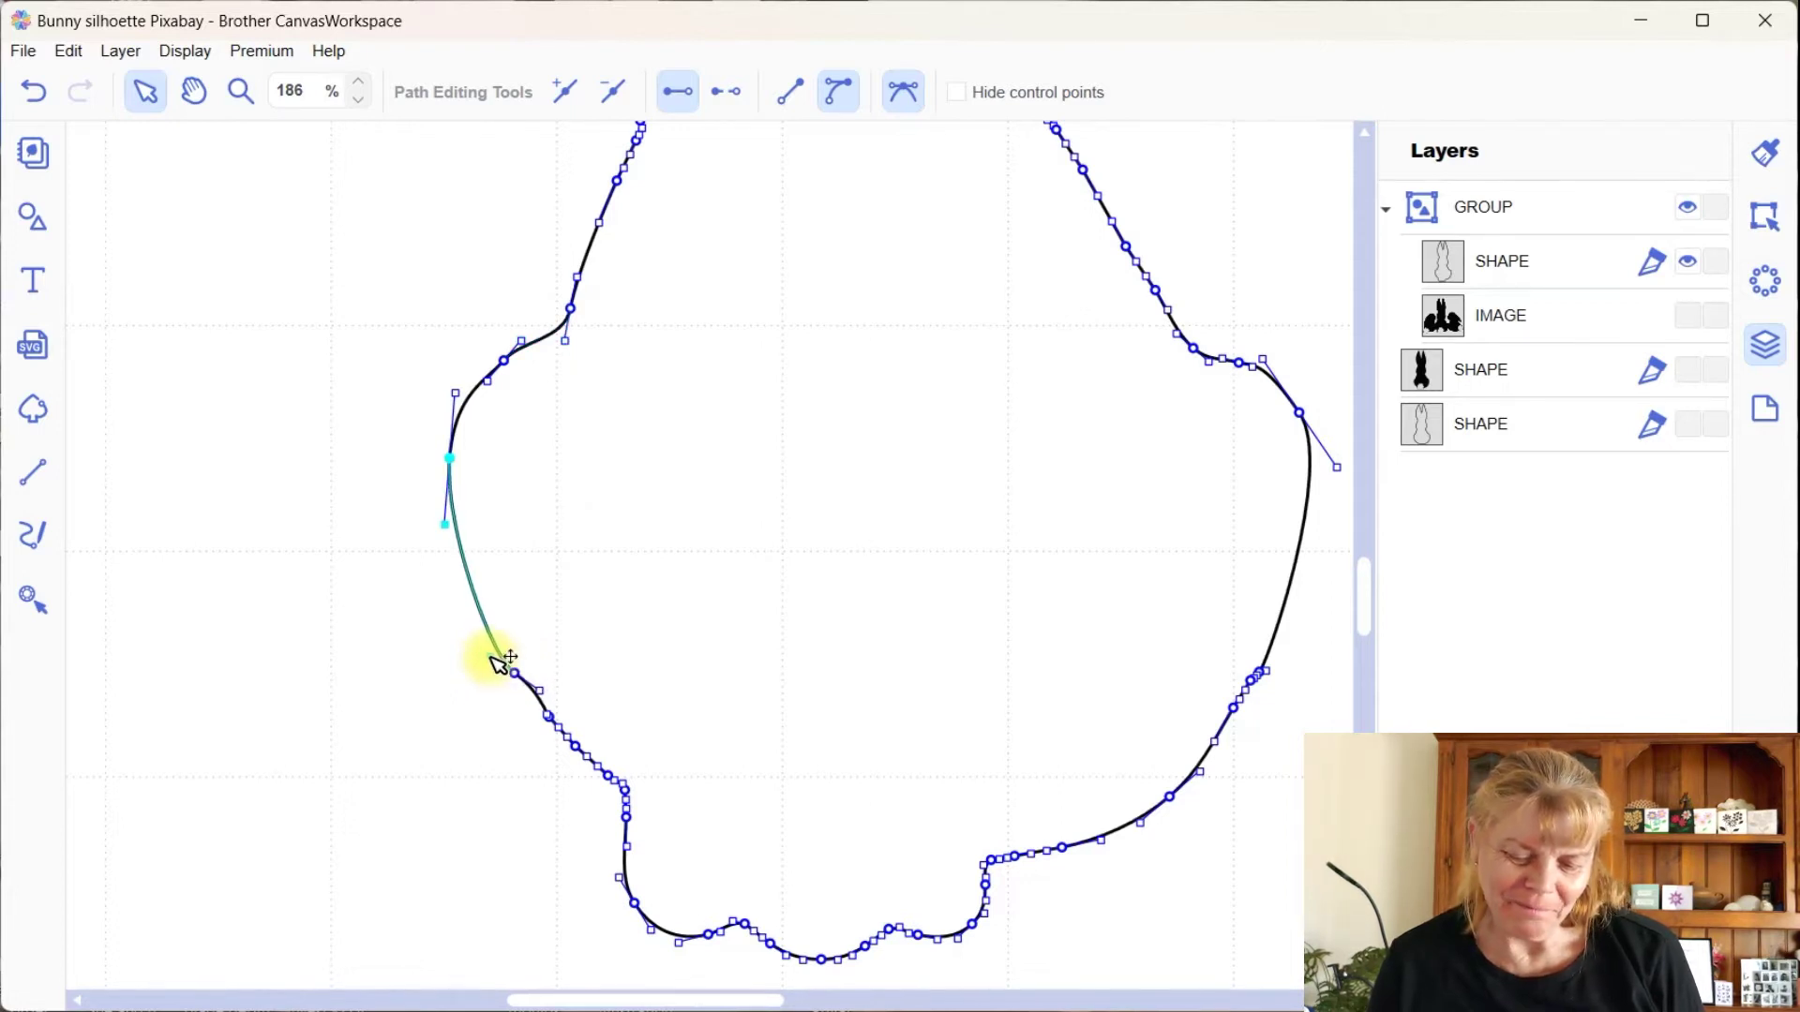
click(473, 829)
click(225, 588)
Step: Reopen the outline's path and delete the nodes that form the scalloped feet at the bunny's base
scroll(813, 556, down, 4)
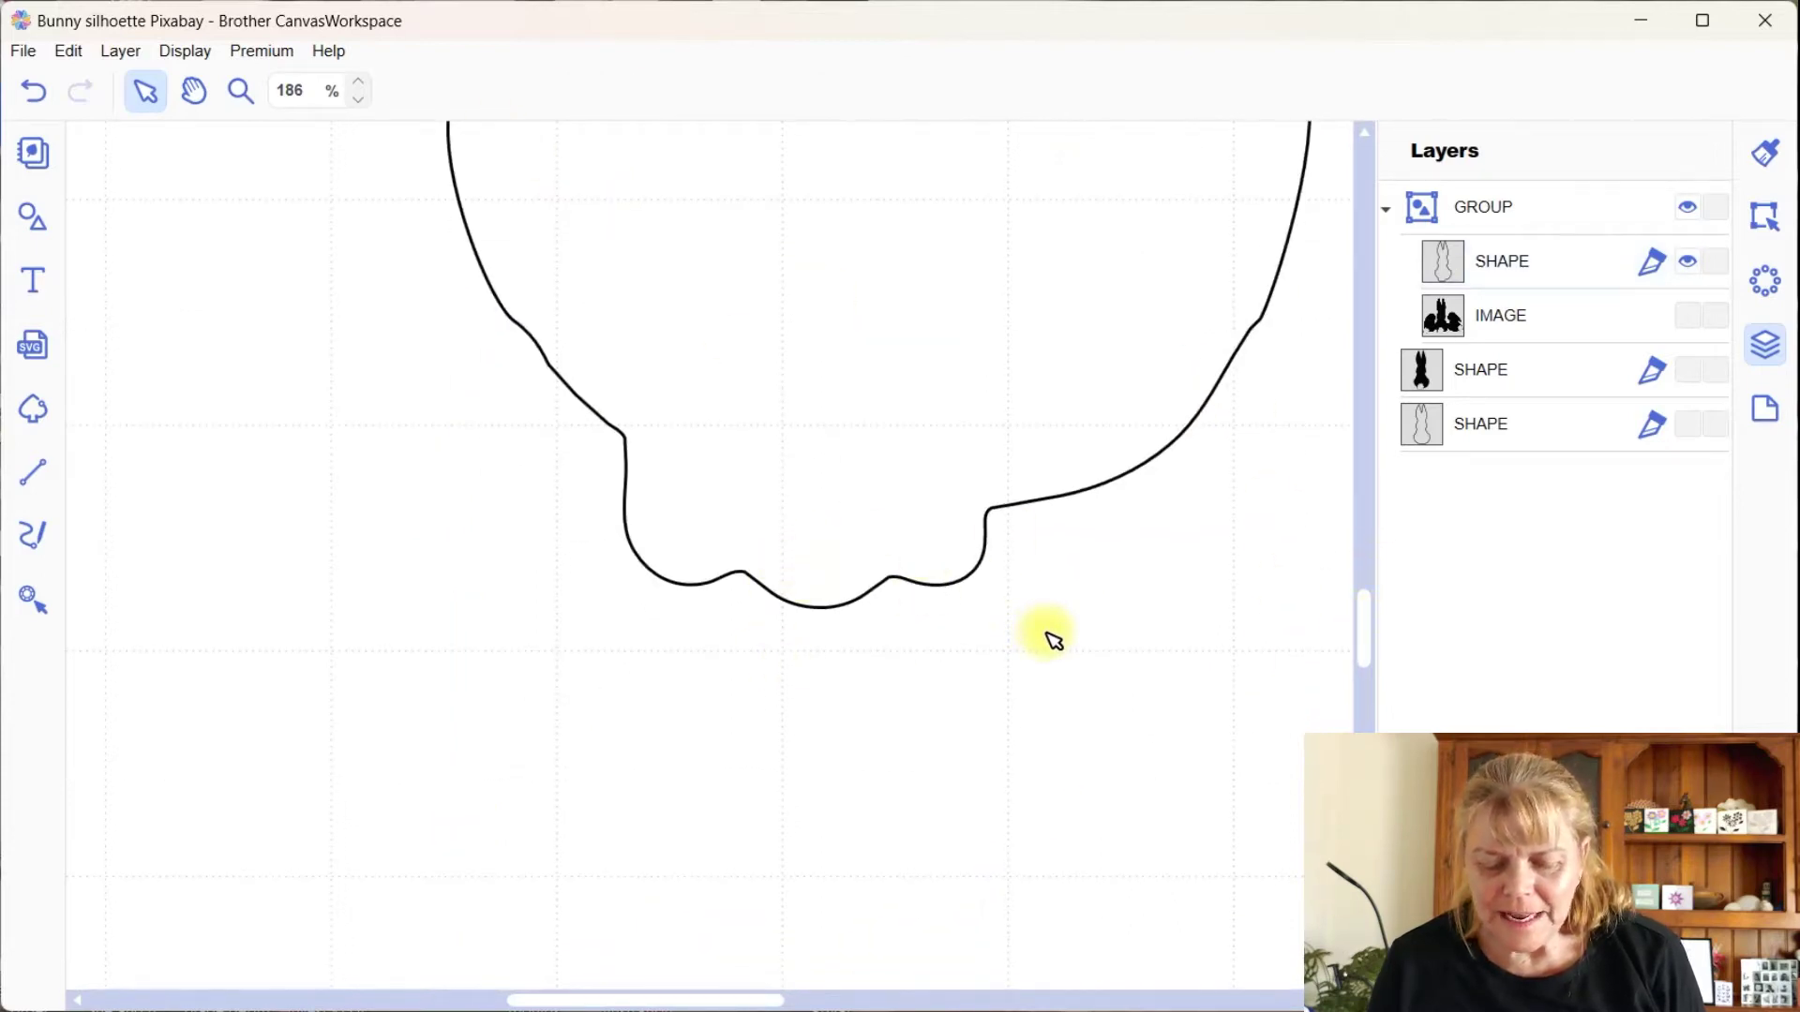
click(876, 551)
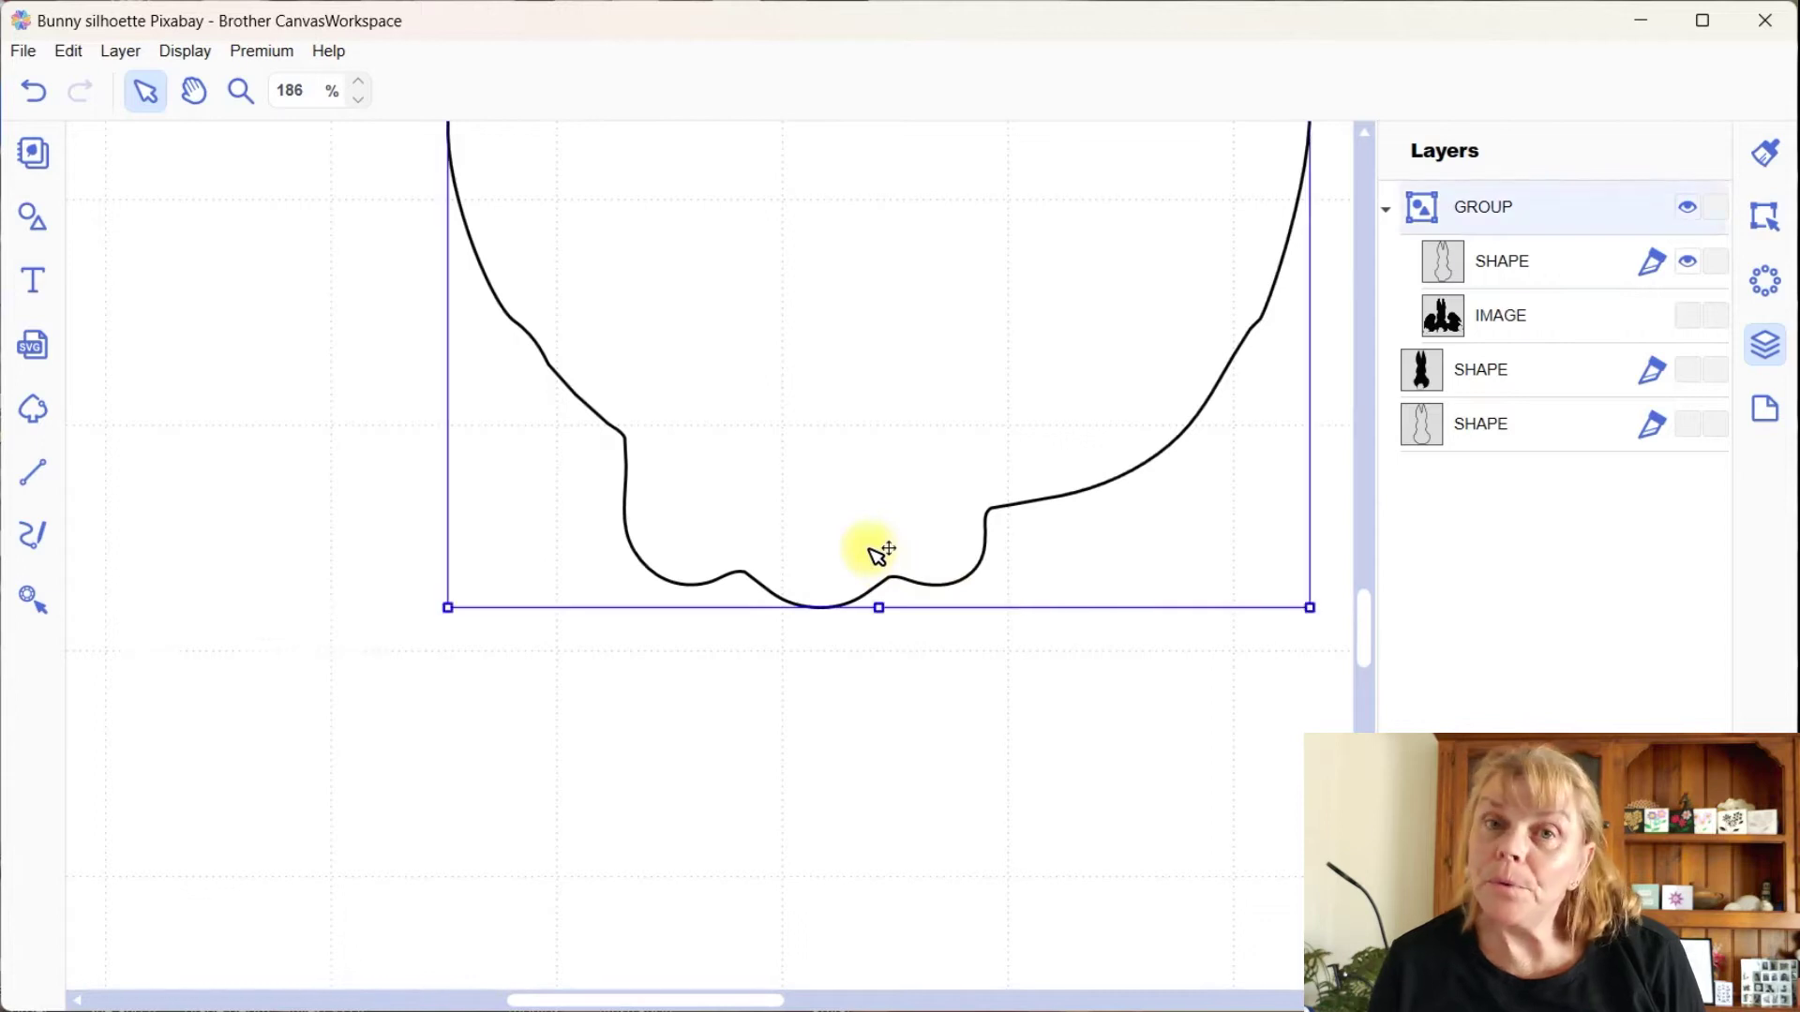
double_click(862, 567)
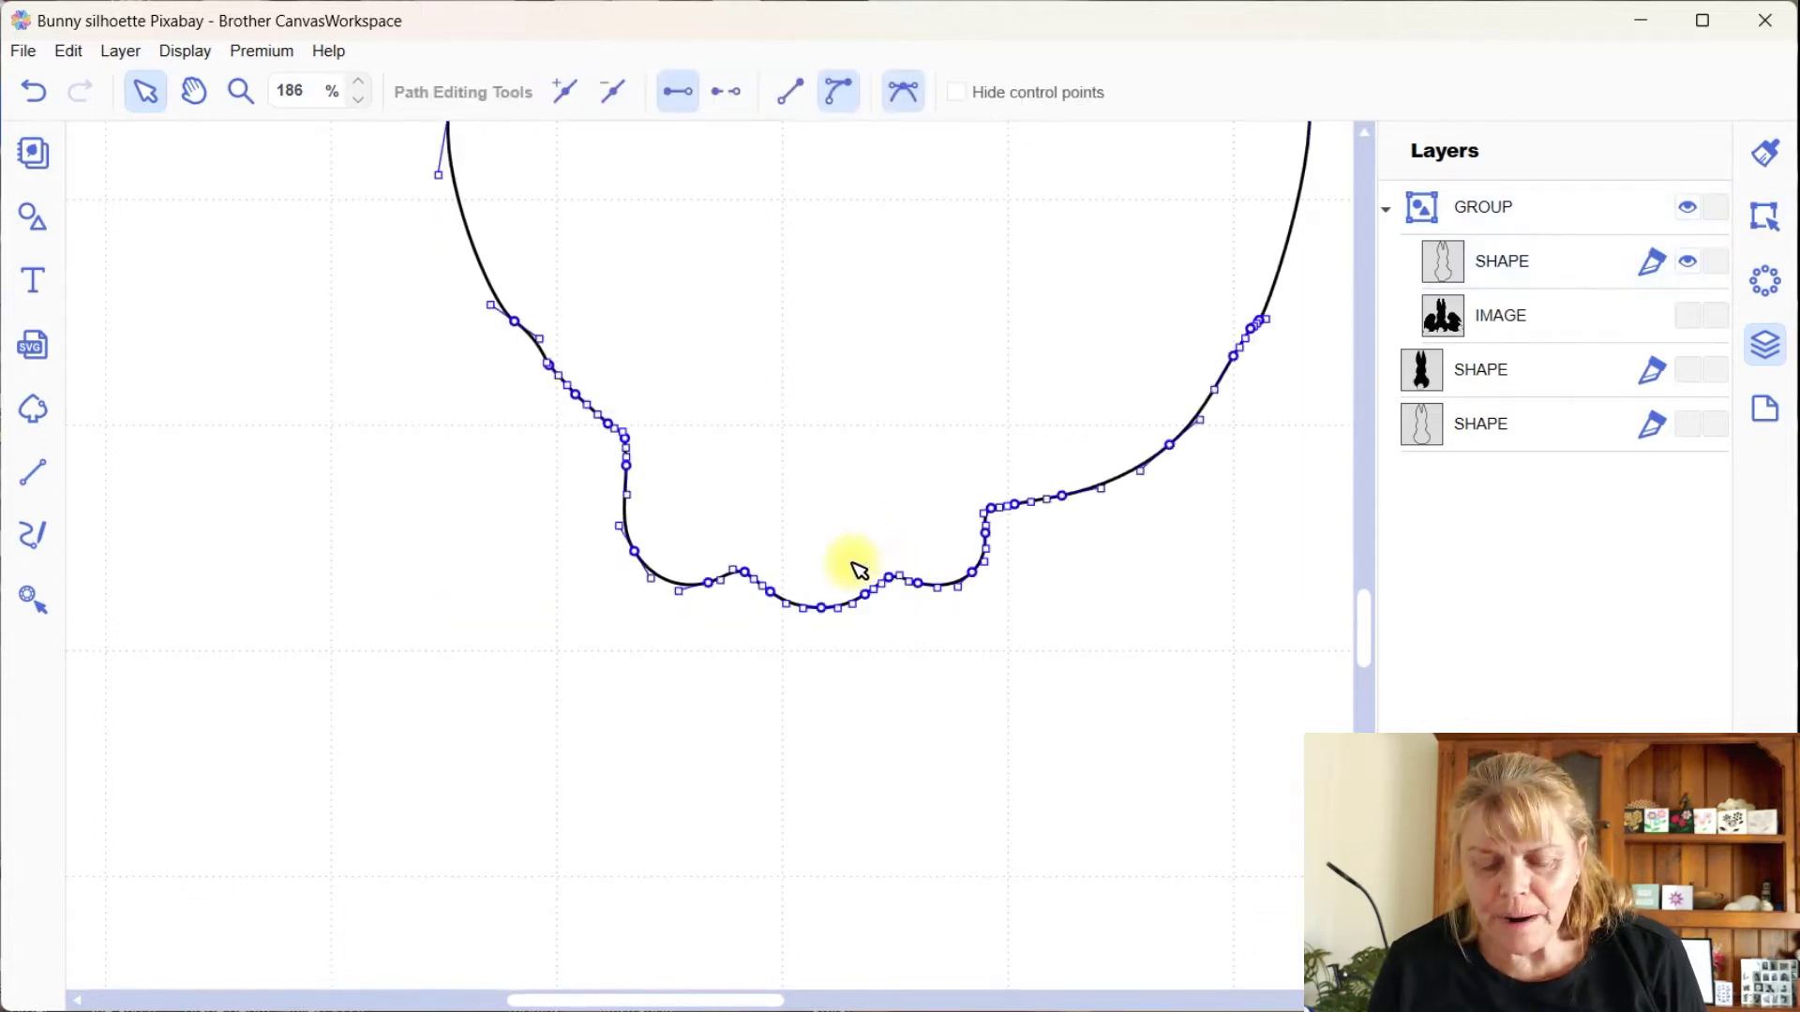
drag(1207, 627, 497, 521)
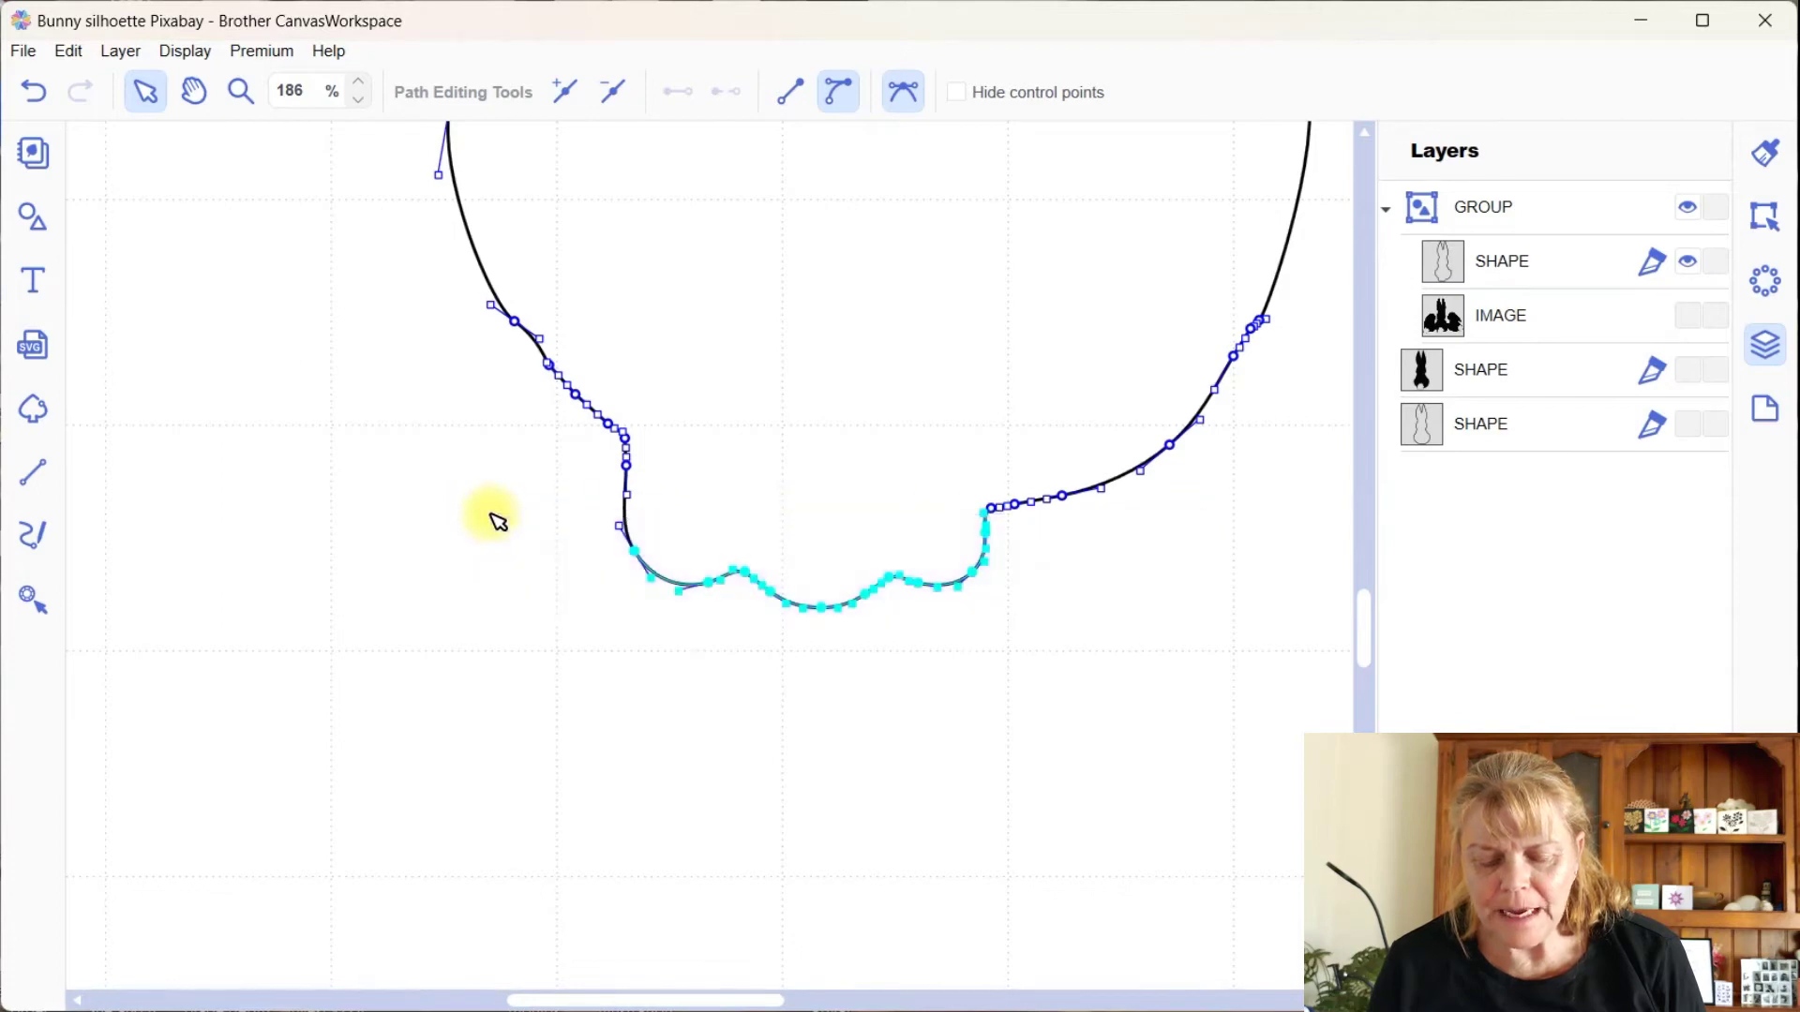
key(Delete)
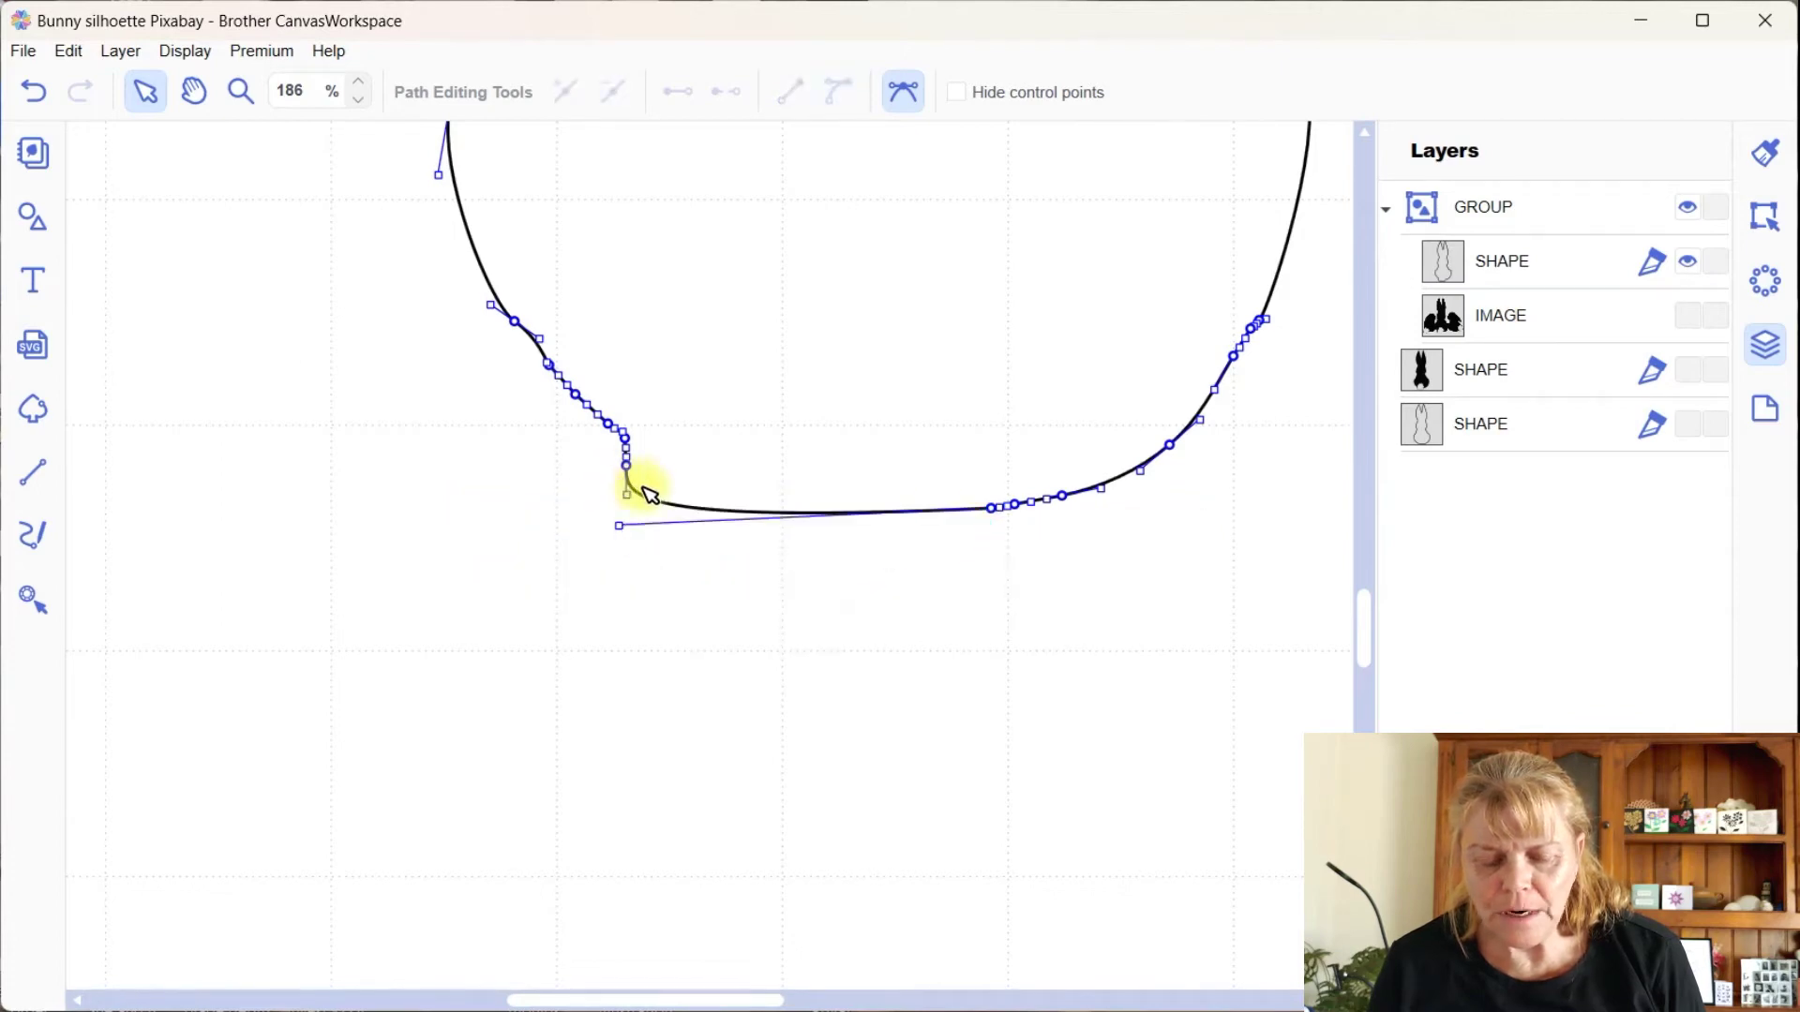
Step: Delete the leftover corner nodes at the left end of the bunny's bottom edge
drag(582, 452, 638, 466)
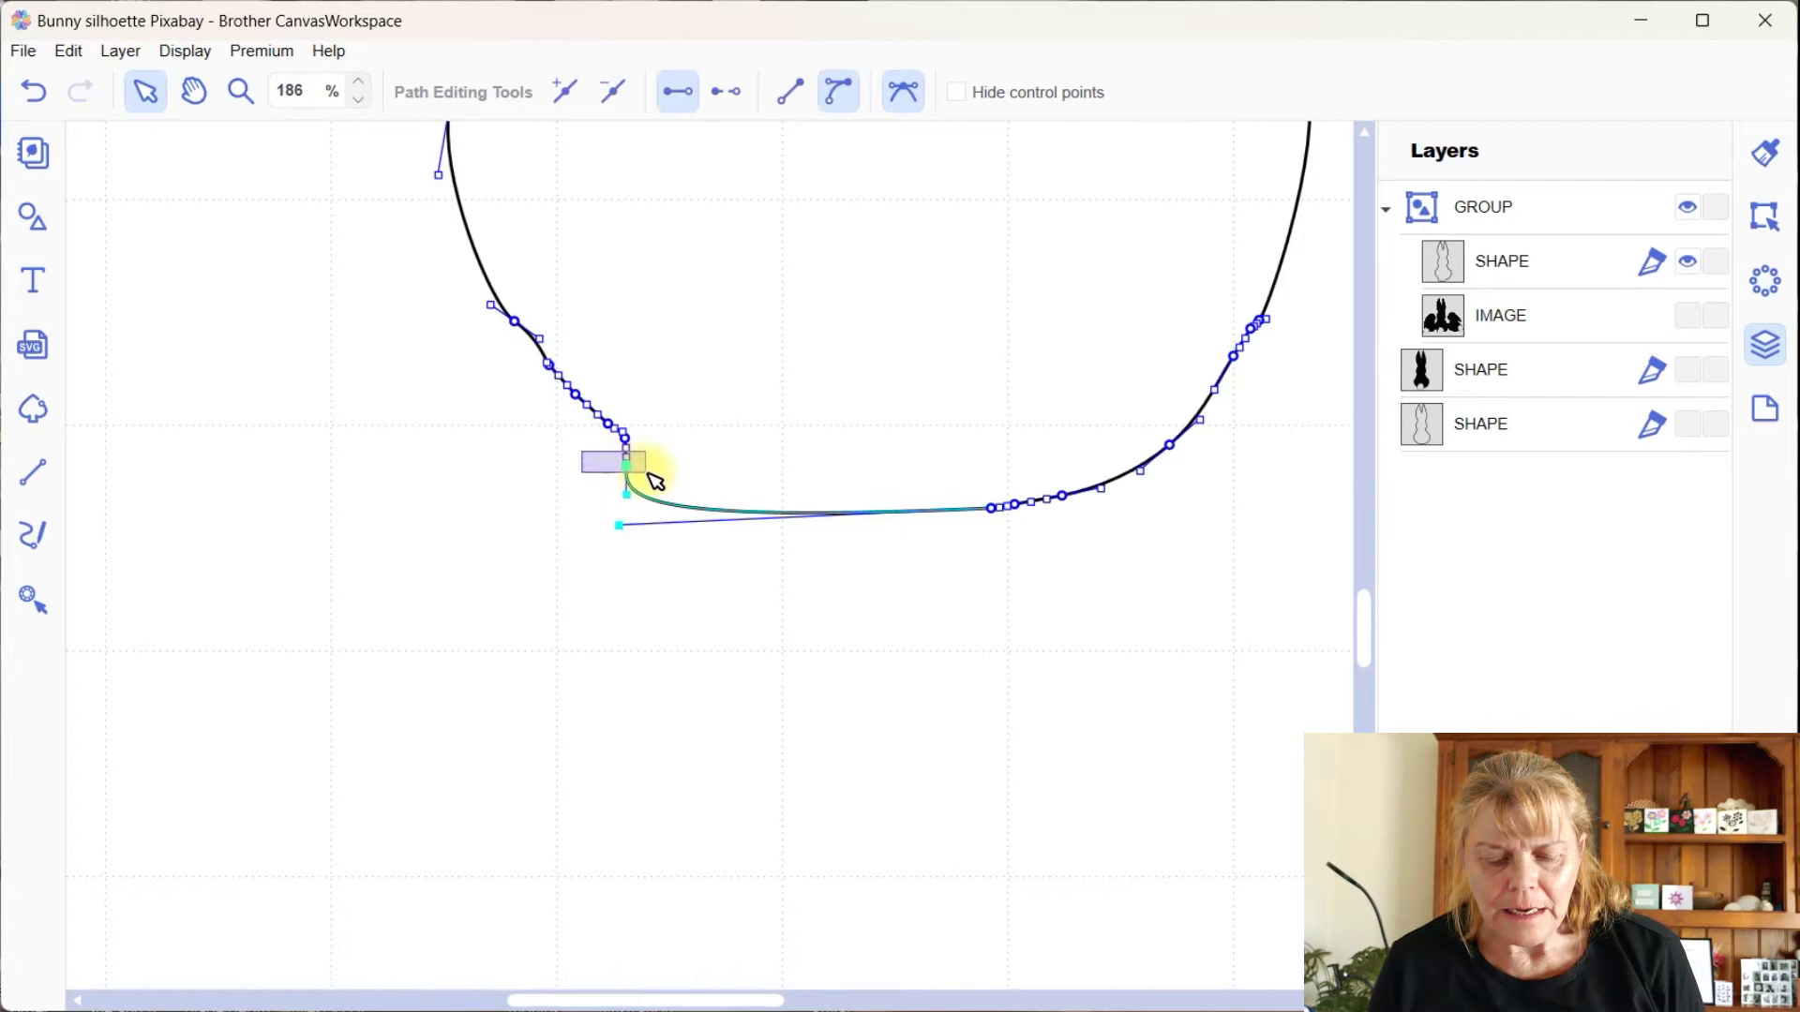
key(Delete)
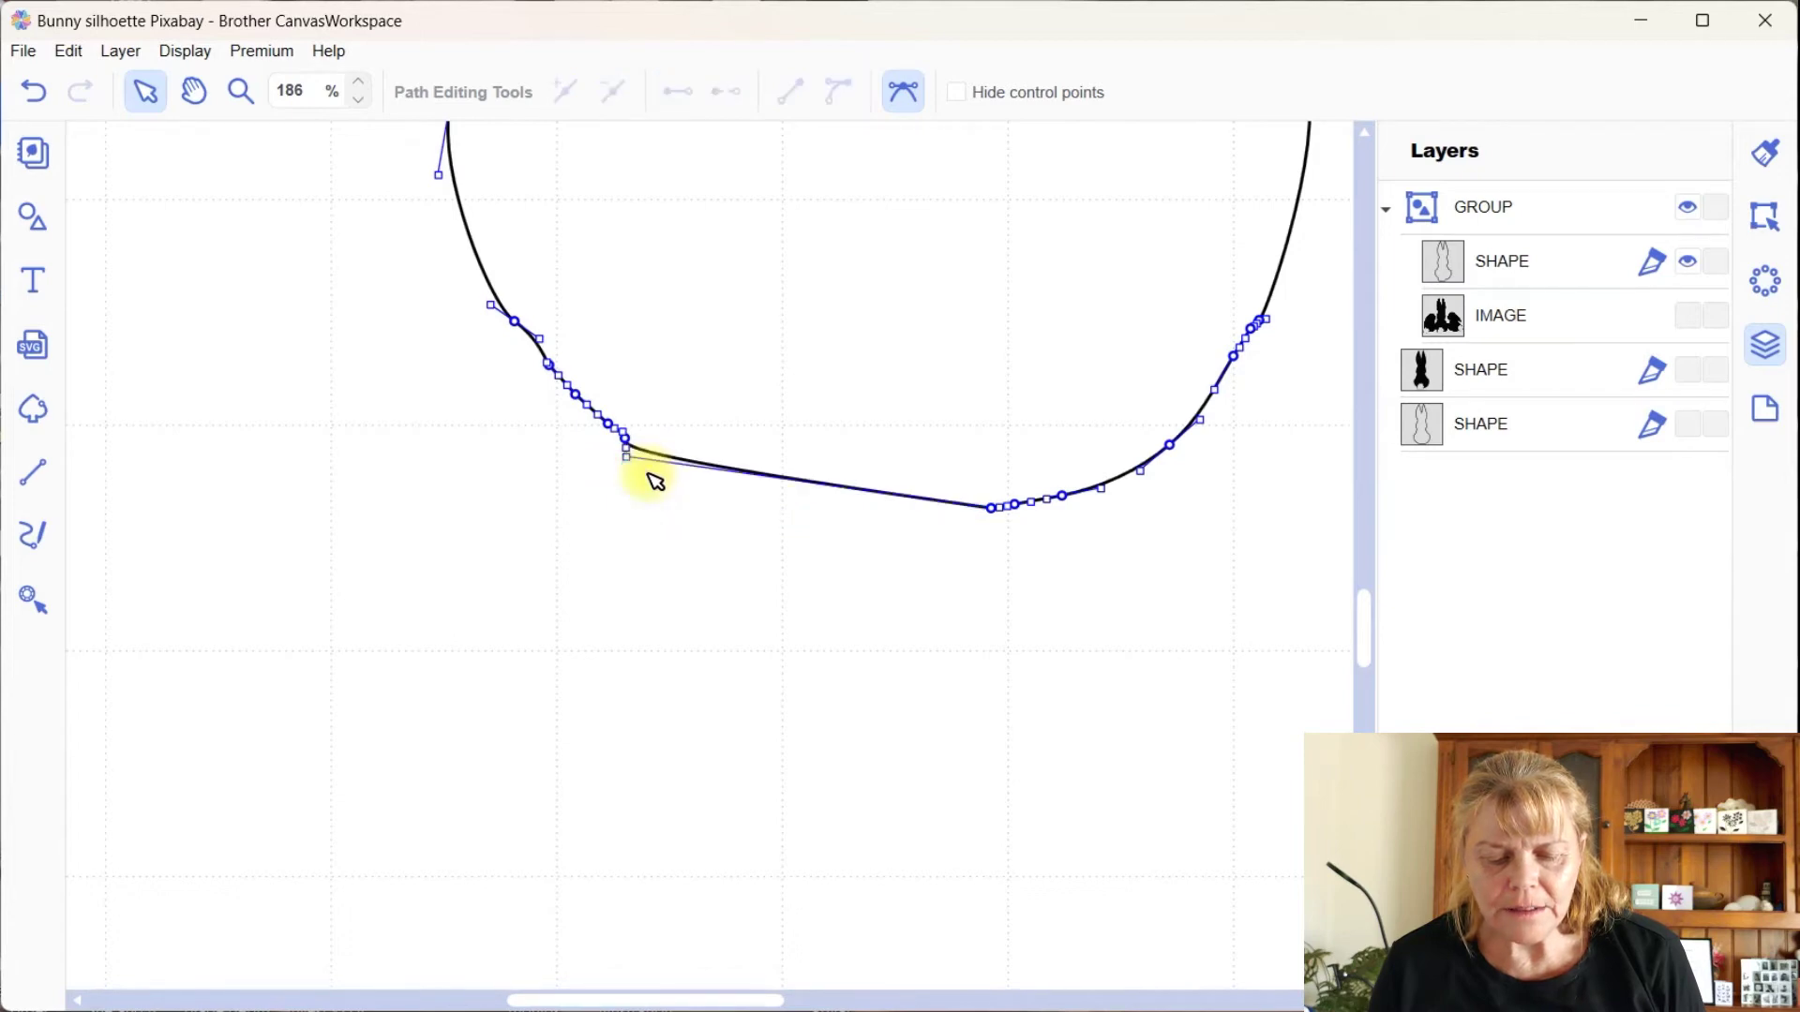
click(627, 459)
key(Delete)
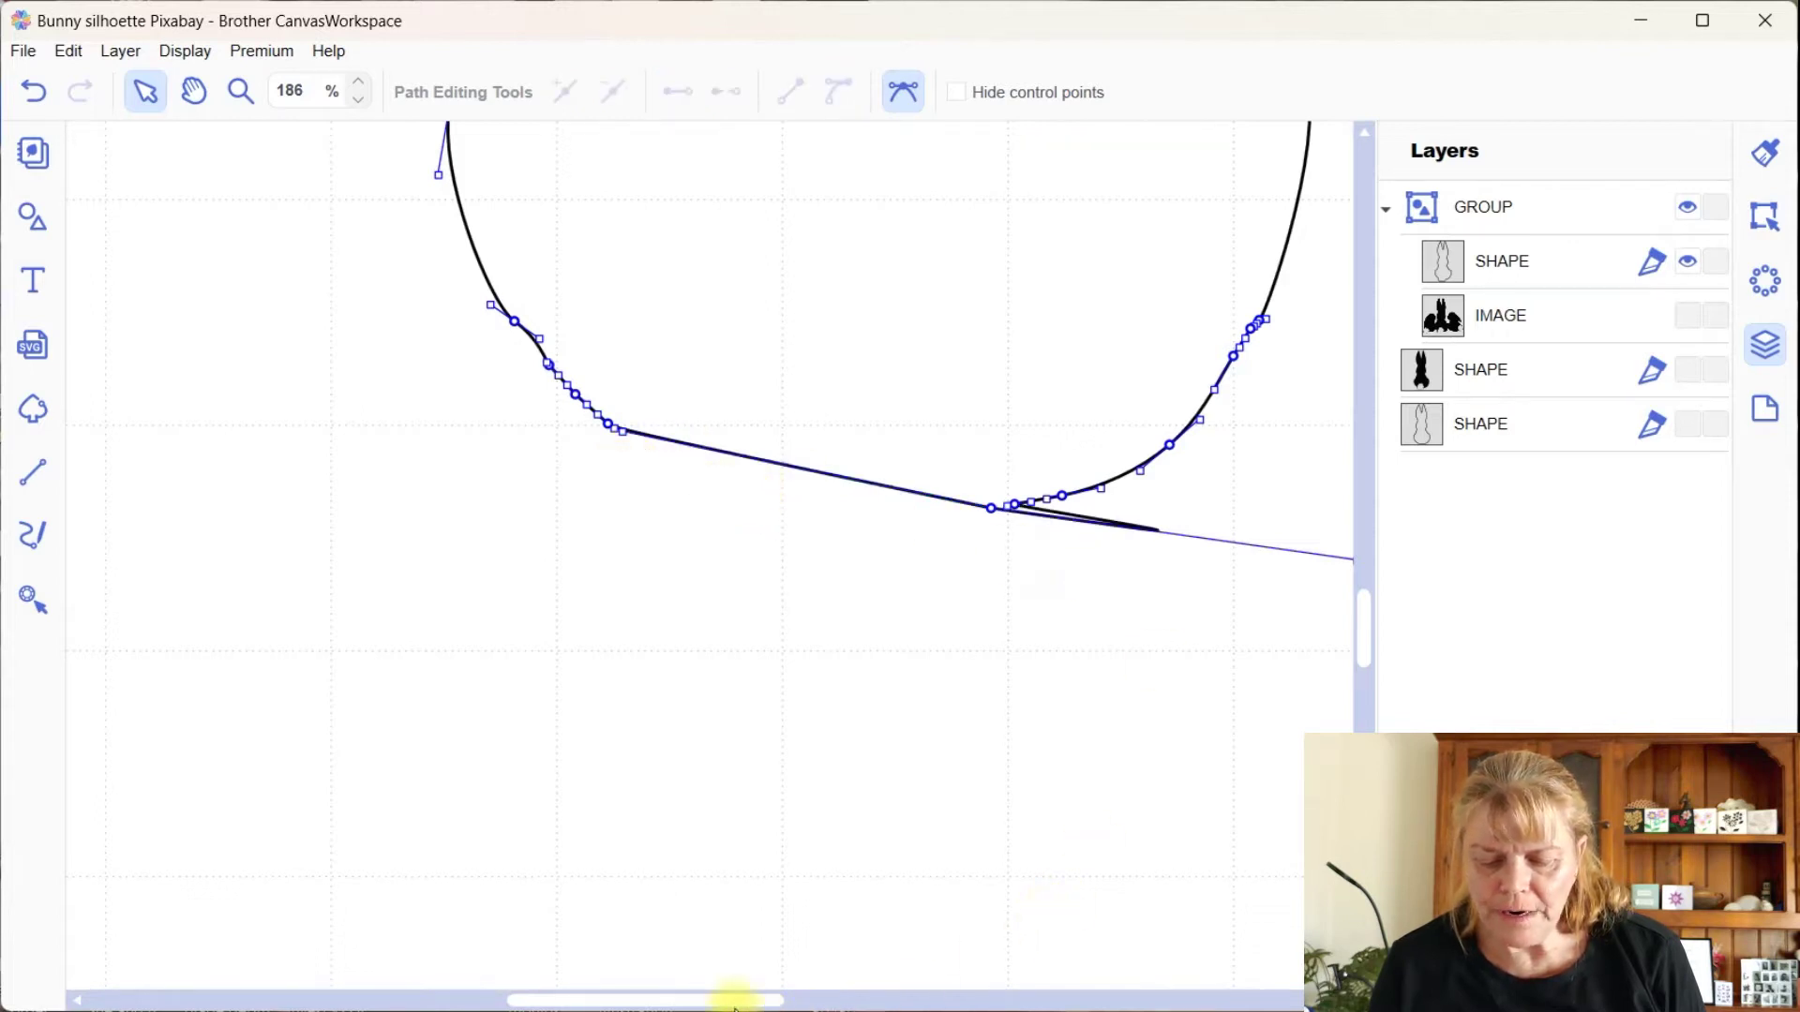
Step: Adjust both handles of the node at the bottom edge's right end to round the base and remove the overlapping spike
drag(731, 1003, 797, 999)
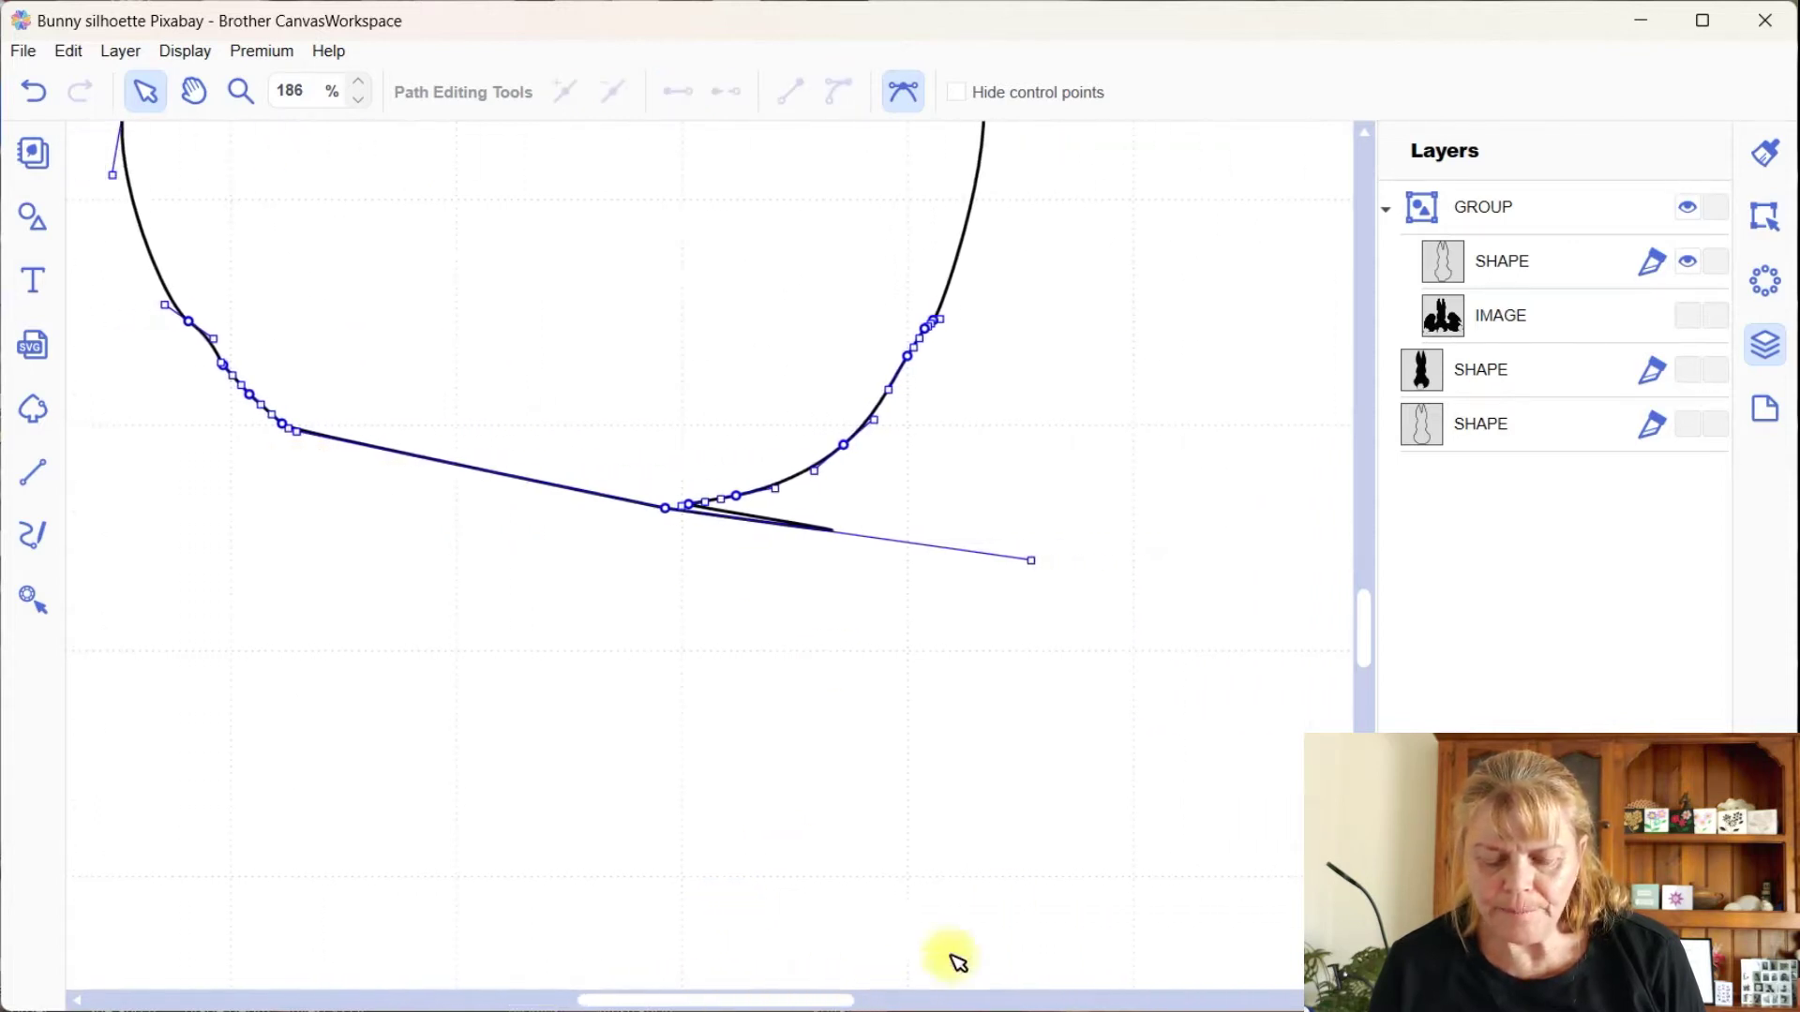
drag(1034, 560, 330, 516)
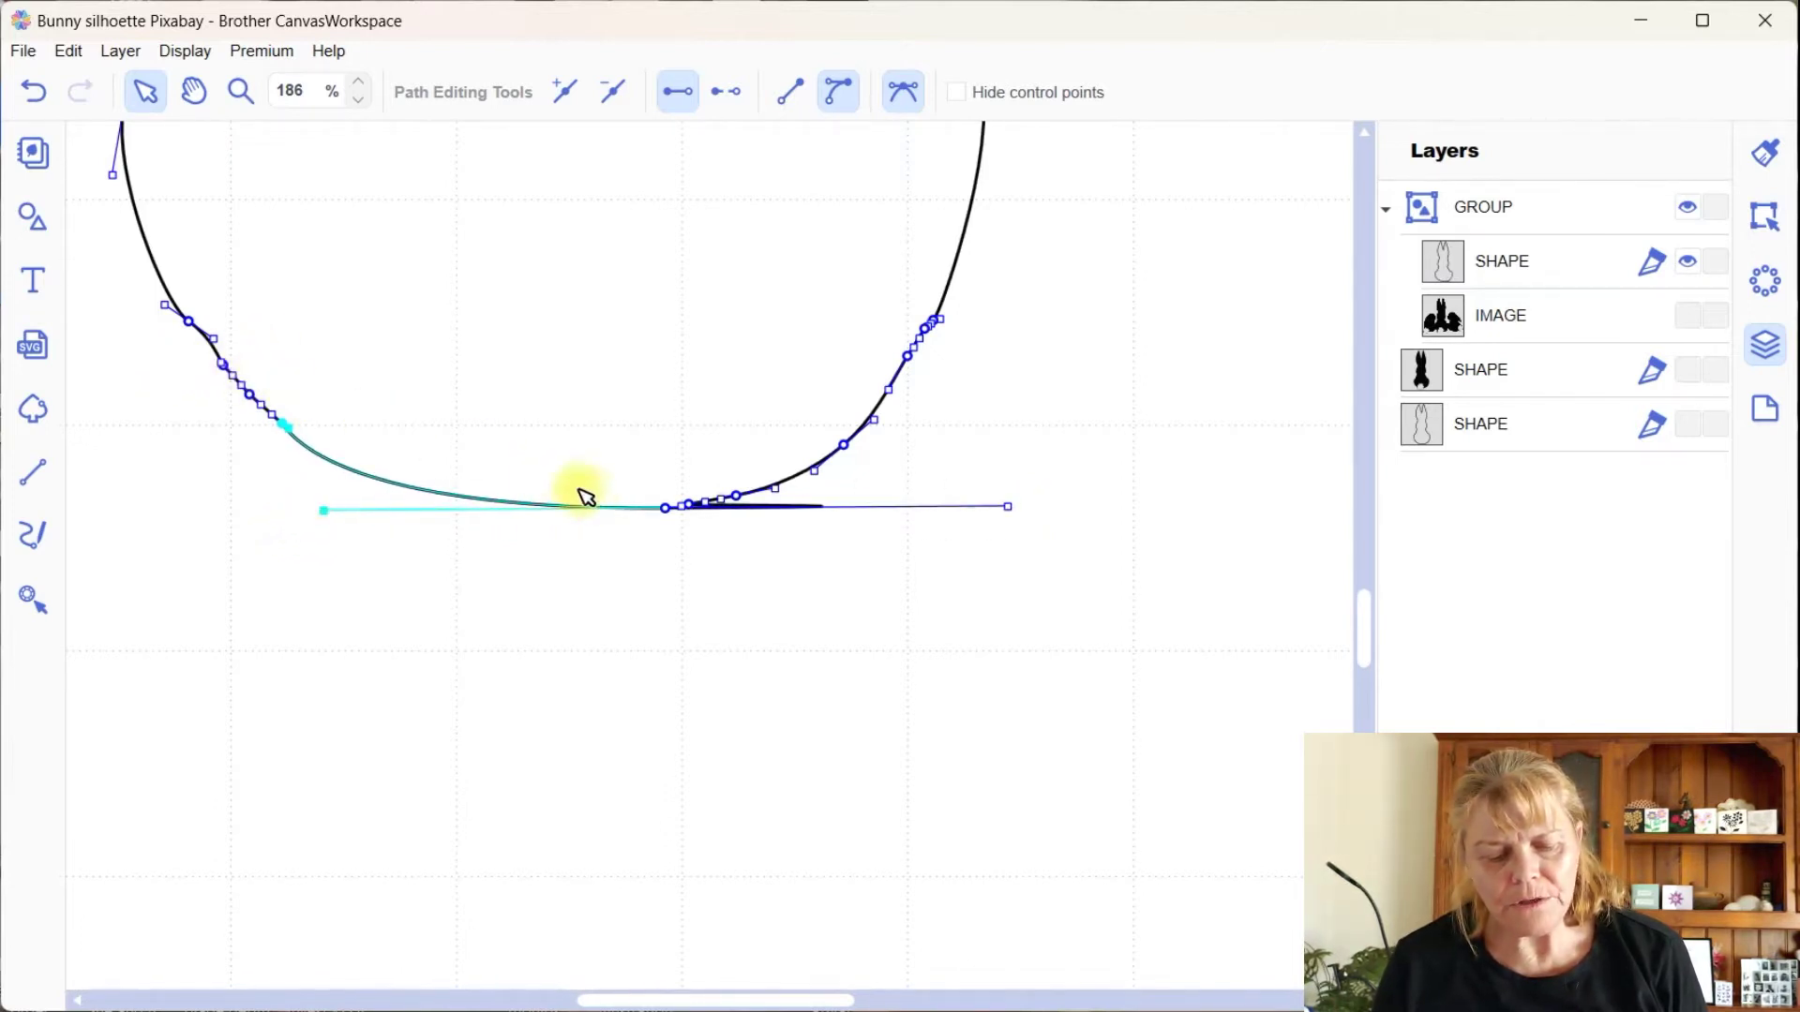
drag(197, 363, 282, 434)
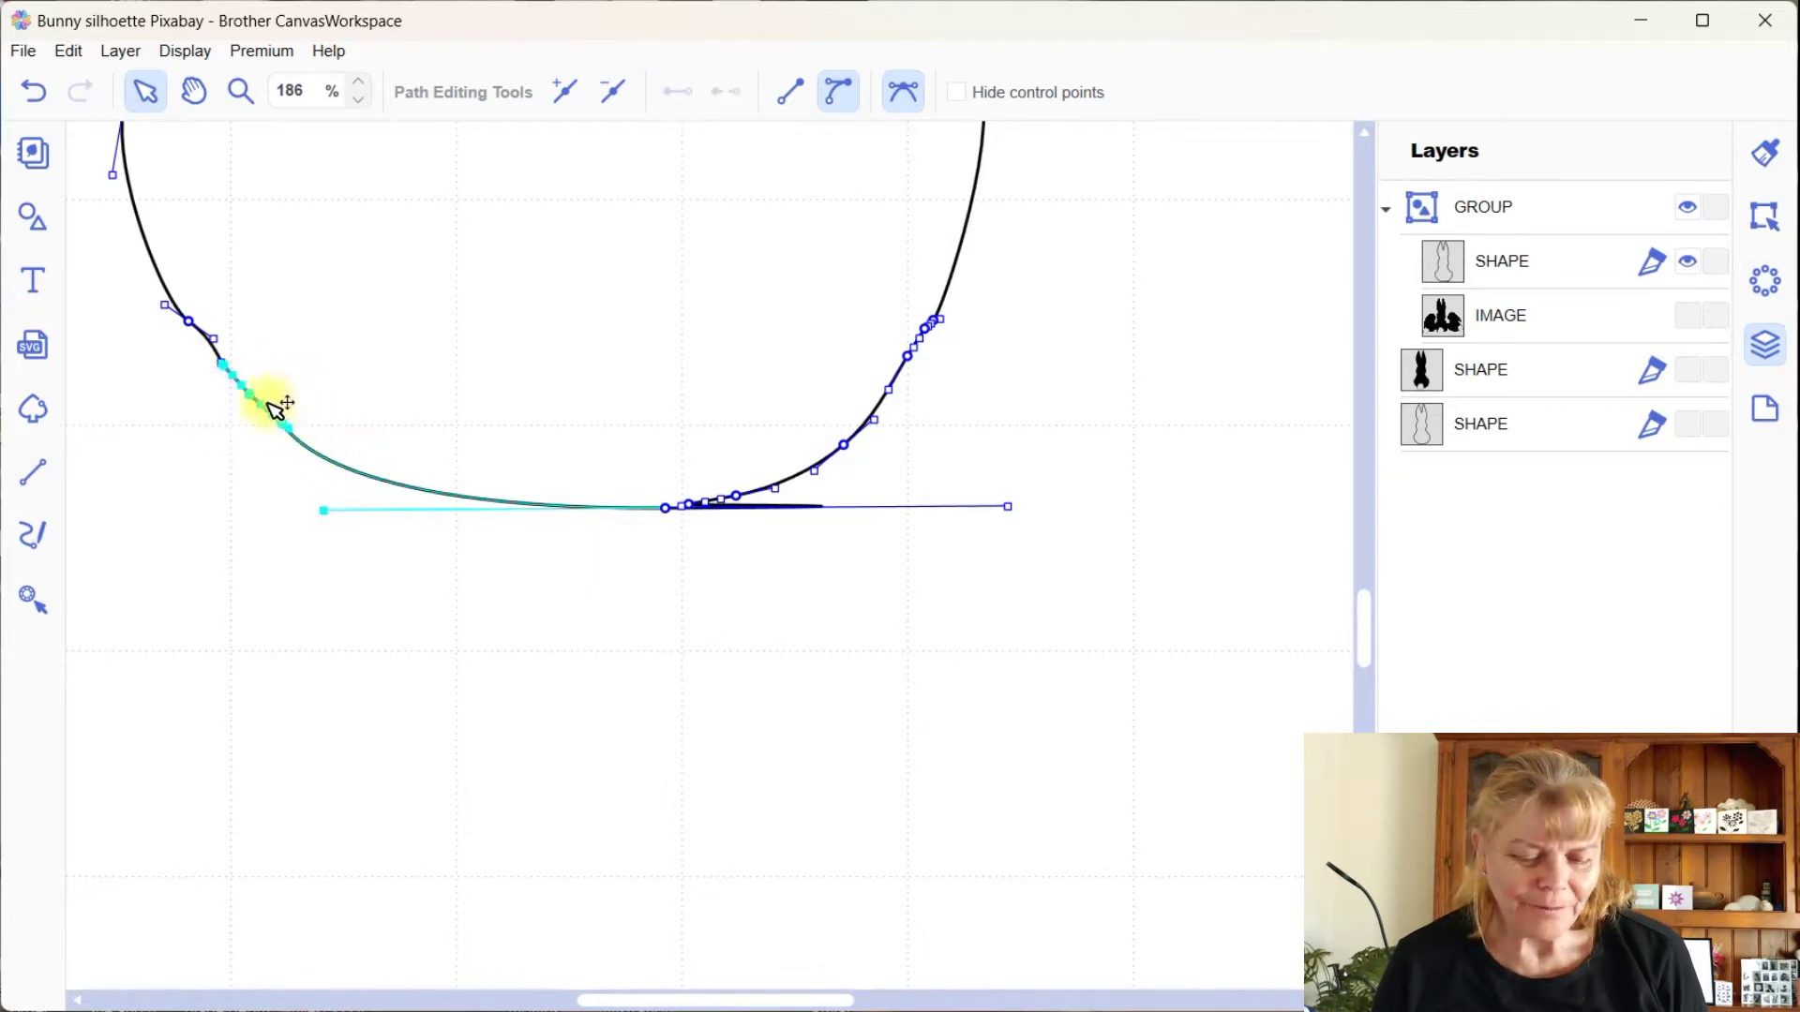
click(268, 405)
click(431, 577)
double_click(684, 437)
drag(1008, 508, 688, 504)
Step: Remove the surplus nodes on the base's lower left and reshape the remaining node and its handles into a smooth curve
drag(288, 428, 430, 538)
click(301, 450)
double_click(313, 462)
click(249, 390)
double_click(258, 399)
drag(259, 399, 216, 366)
click(610, 651)
double_click(945, 323)
drag(950, 326, 936, 322)
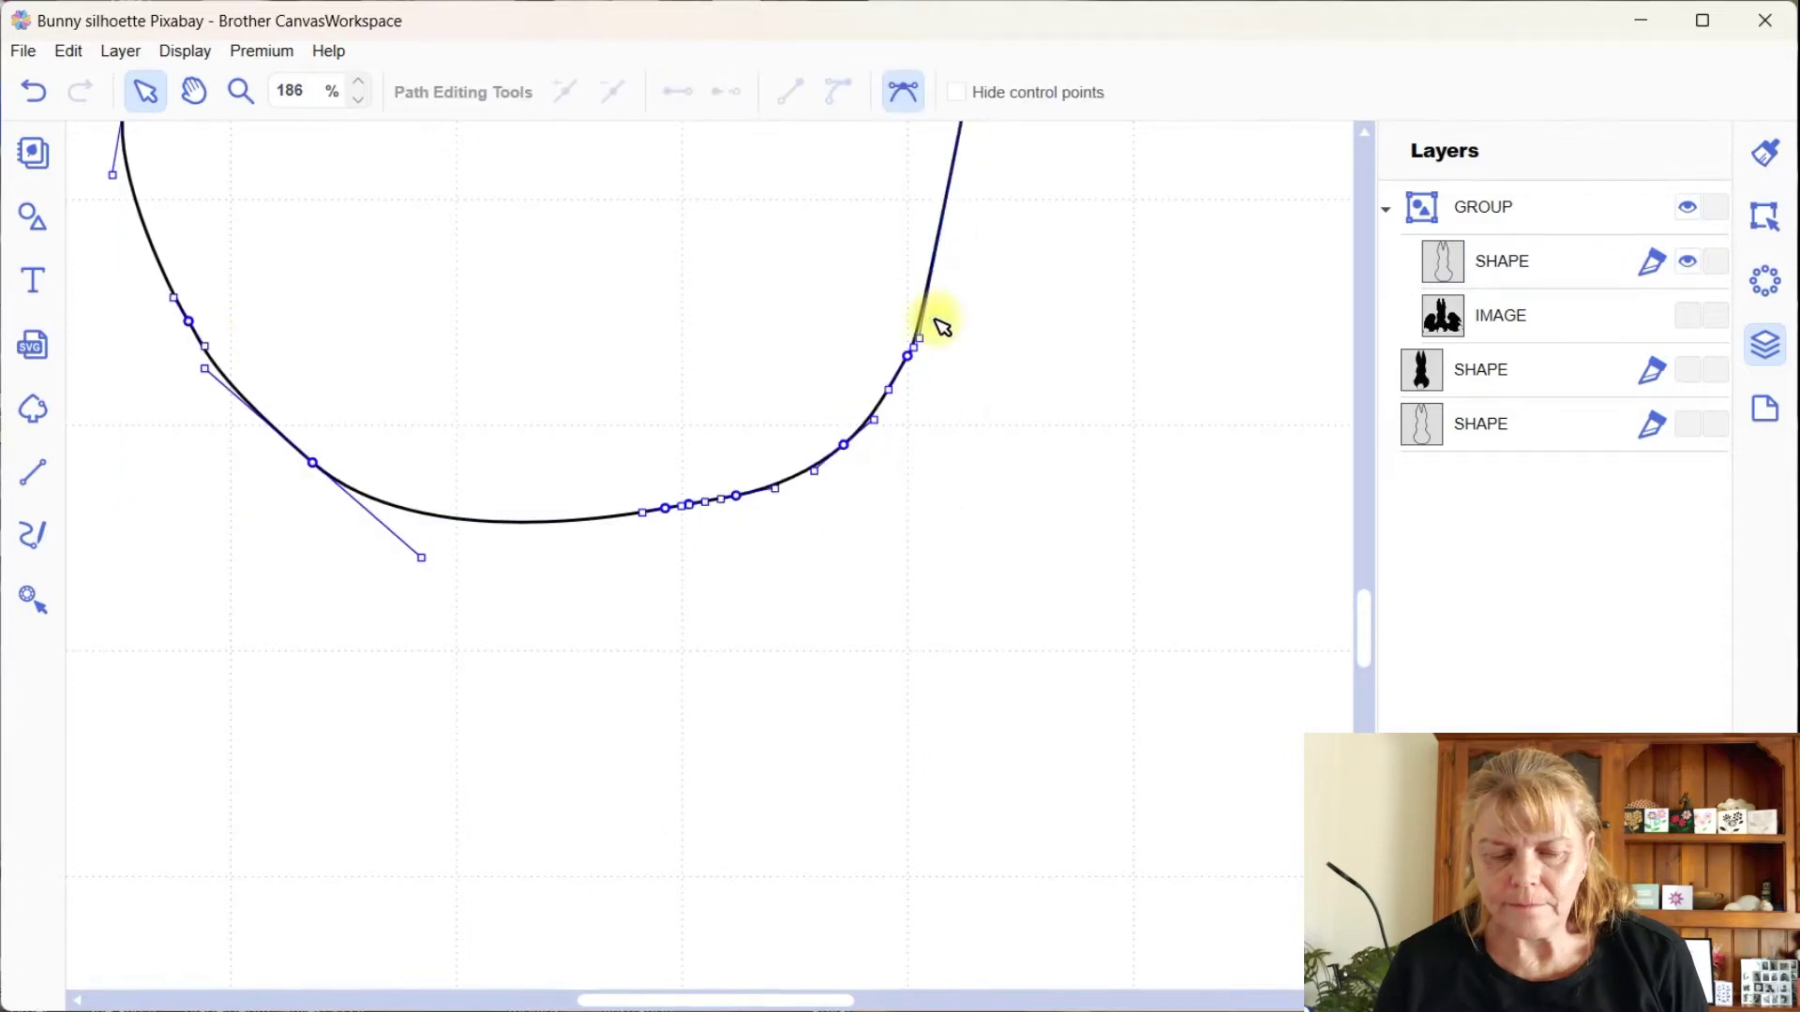
click(35, 91)
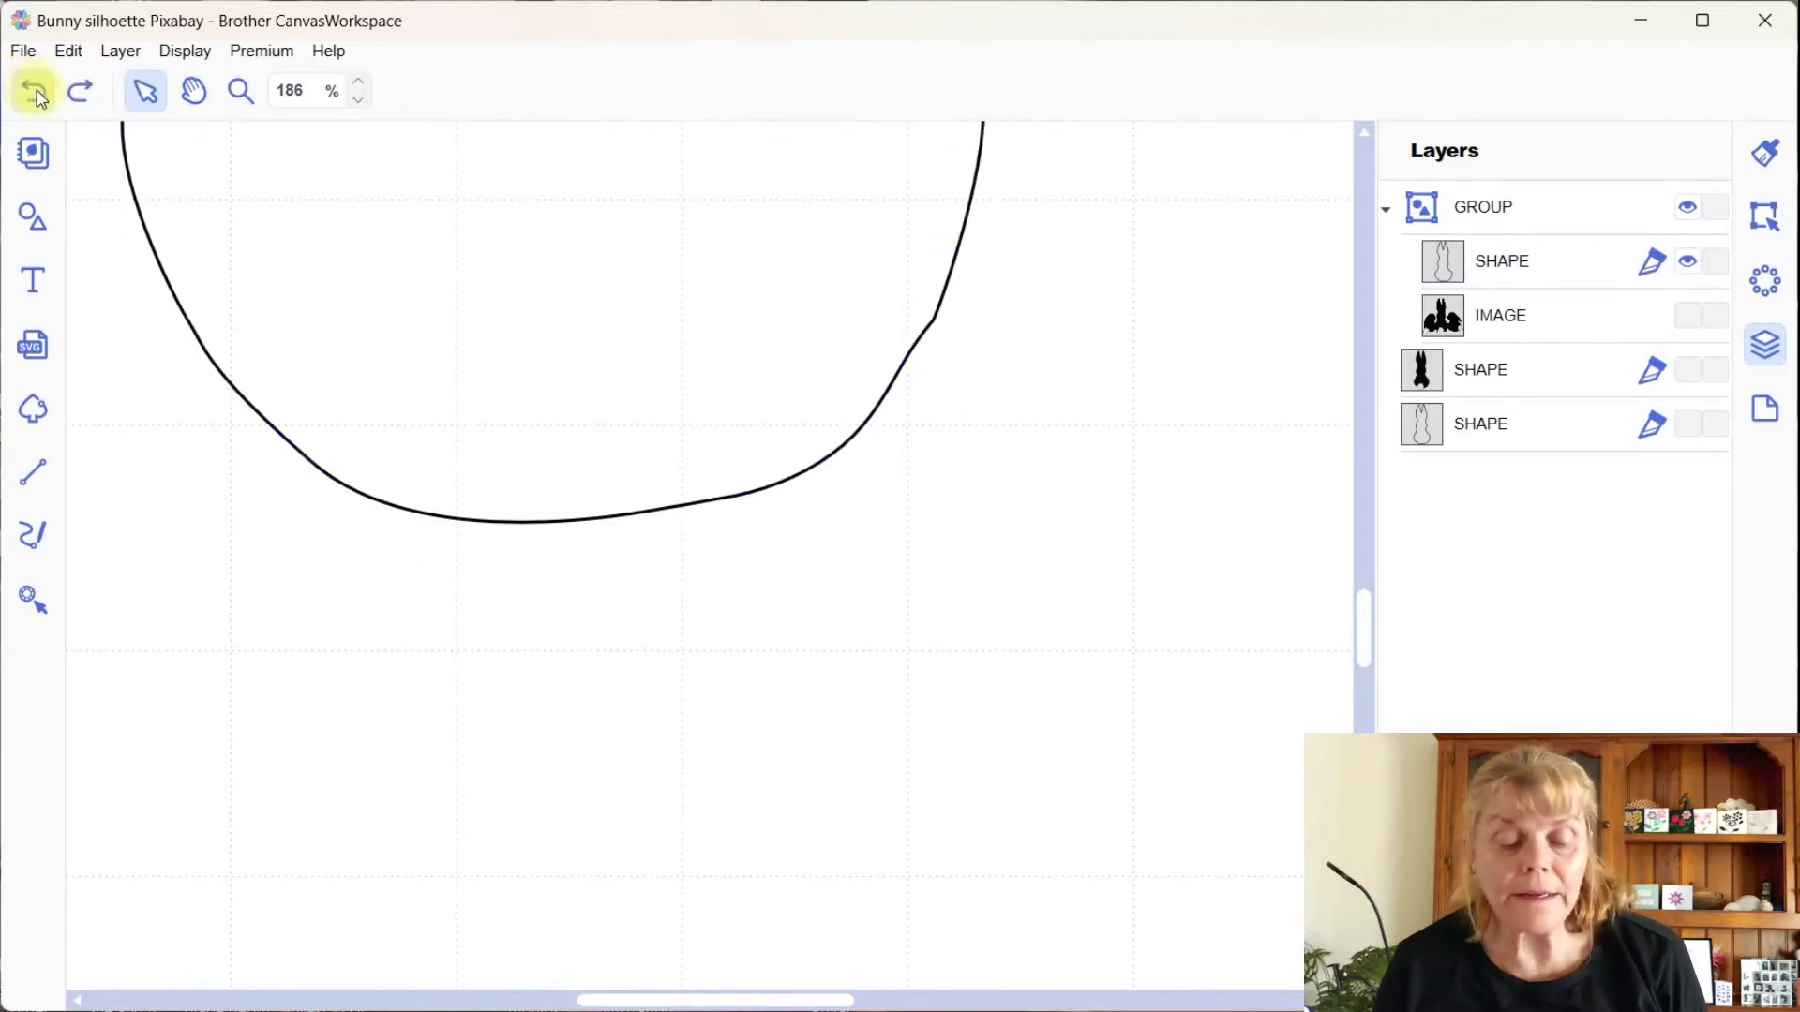
Step: Reopen the path and shift the node below the kink on the lower right side outward, adjusting the handles to smooth it
click(938, 323)
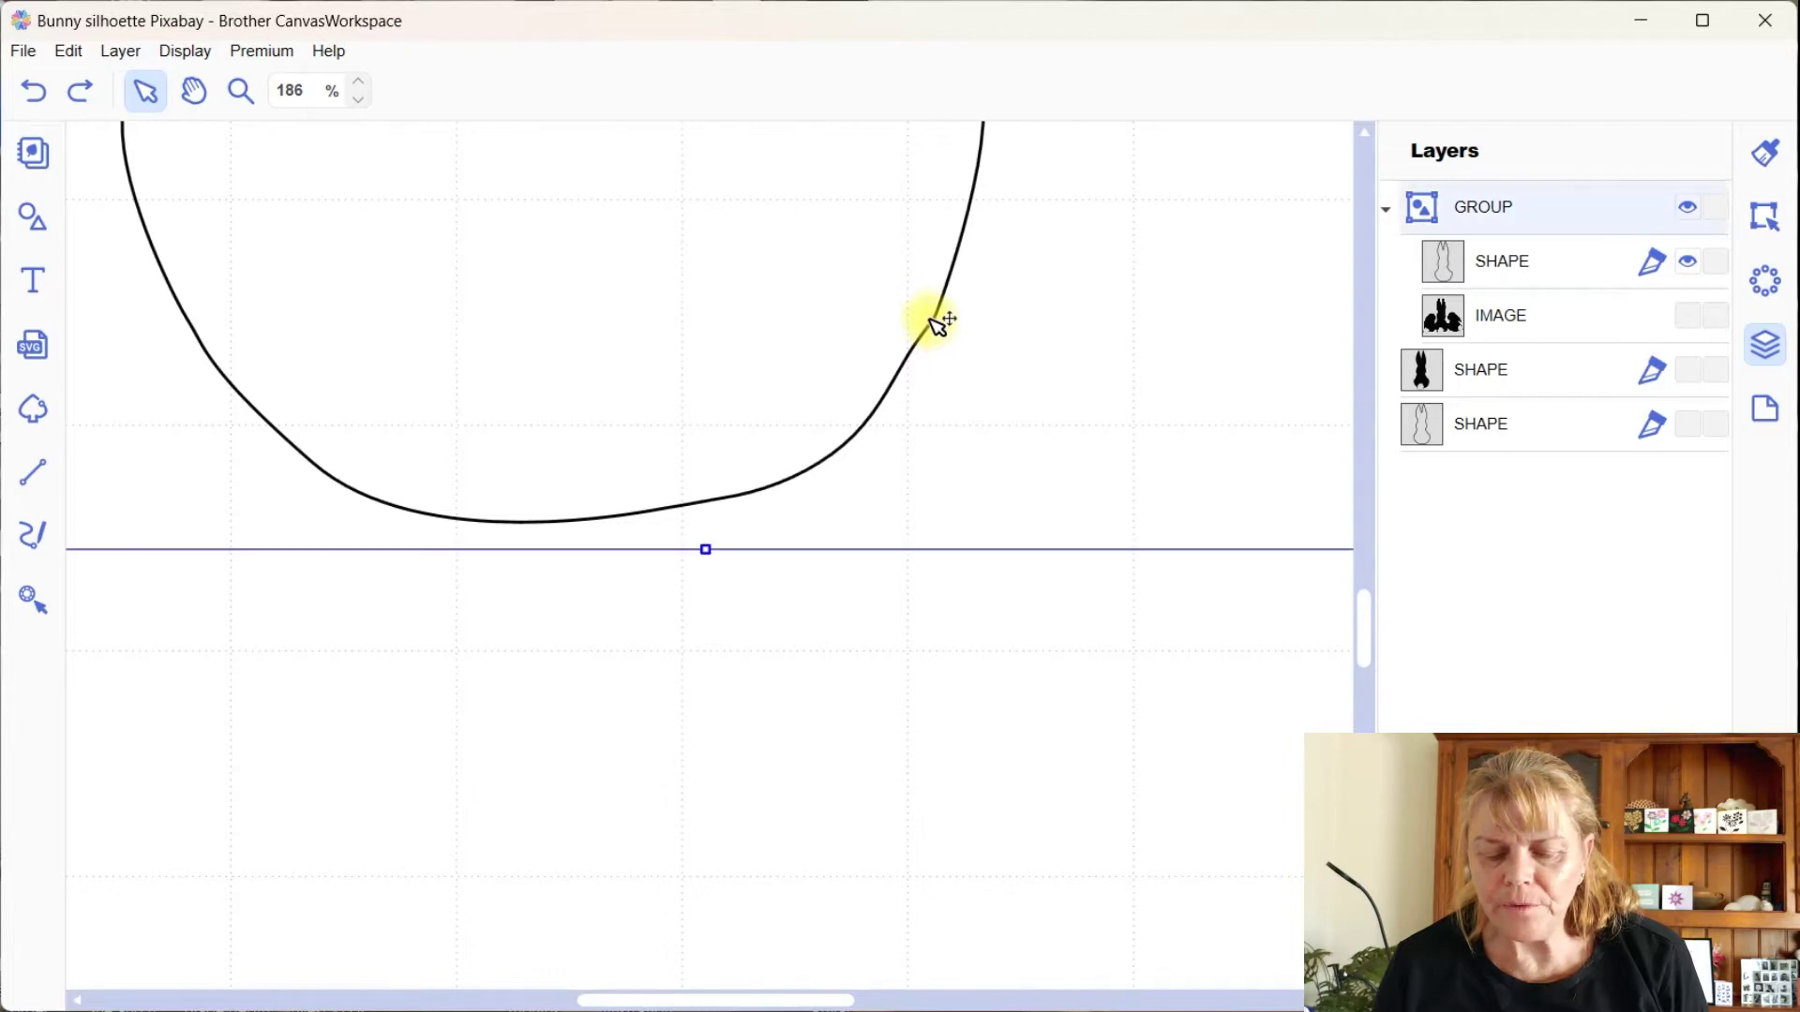
click(937, 324)
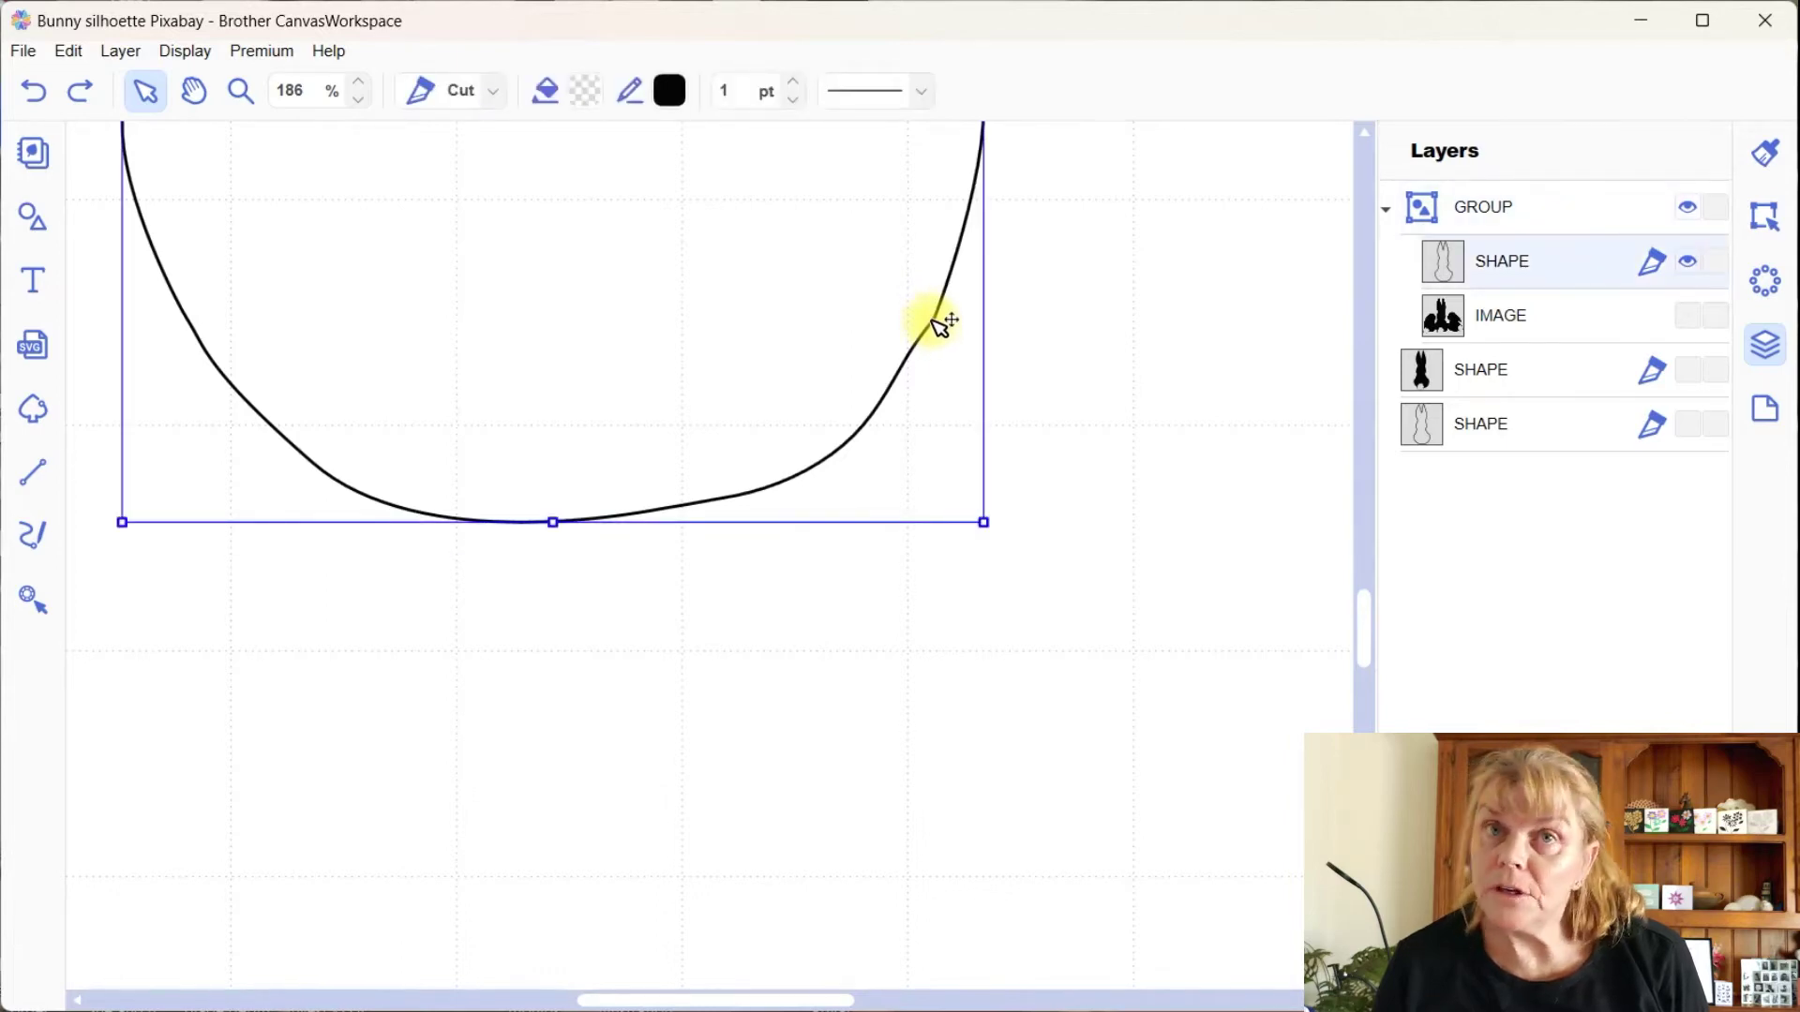
double_click(938, 324)
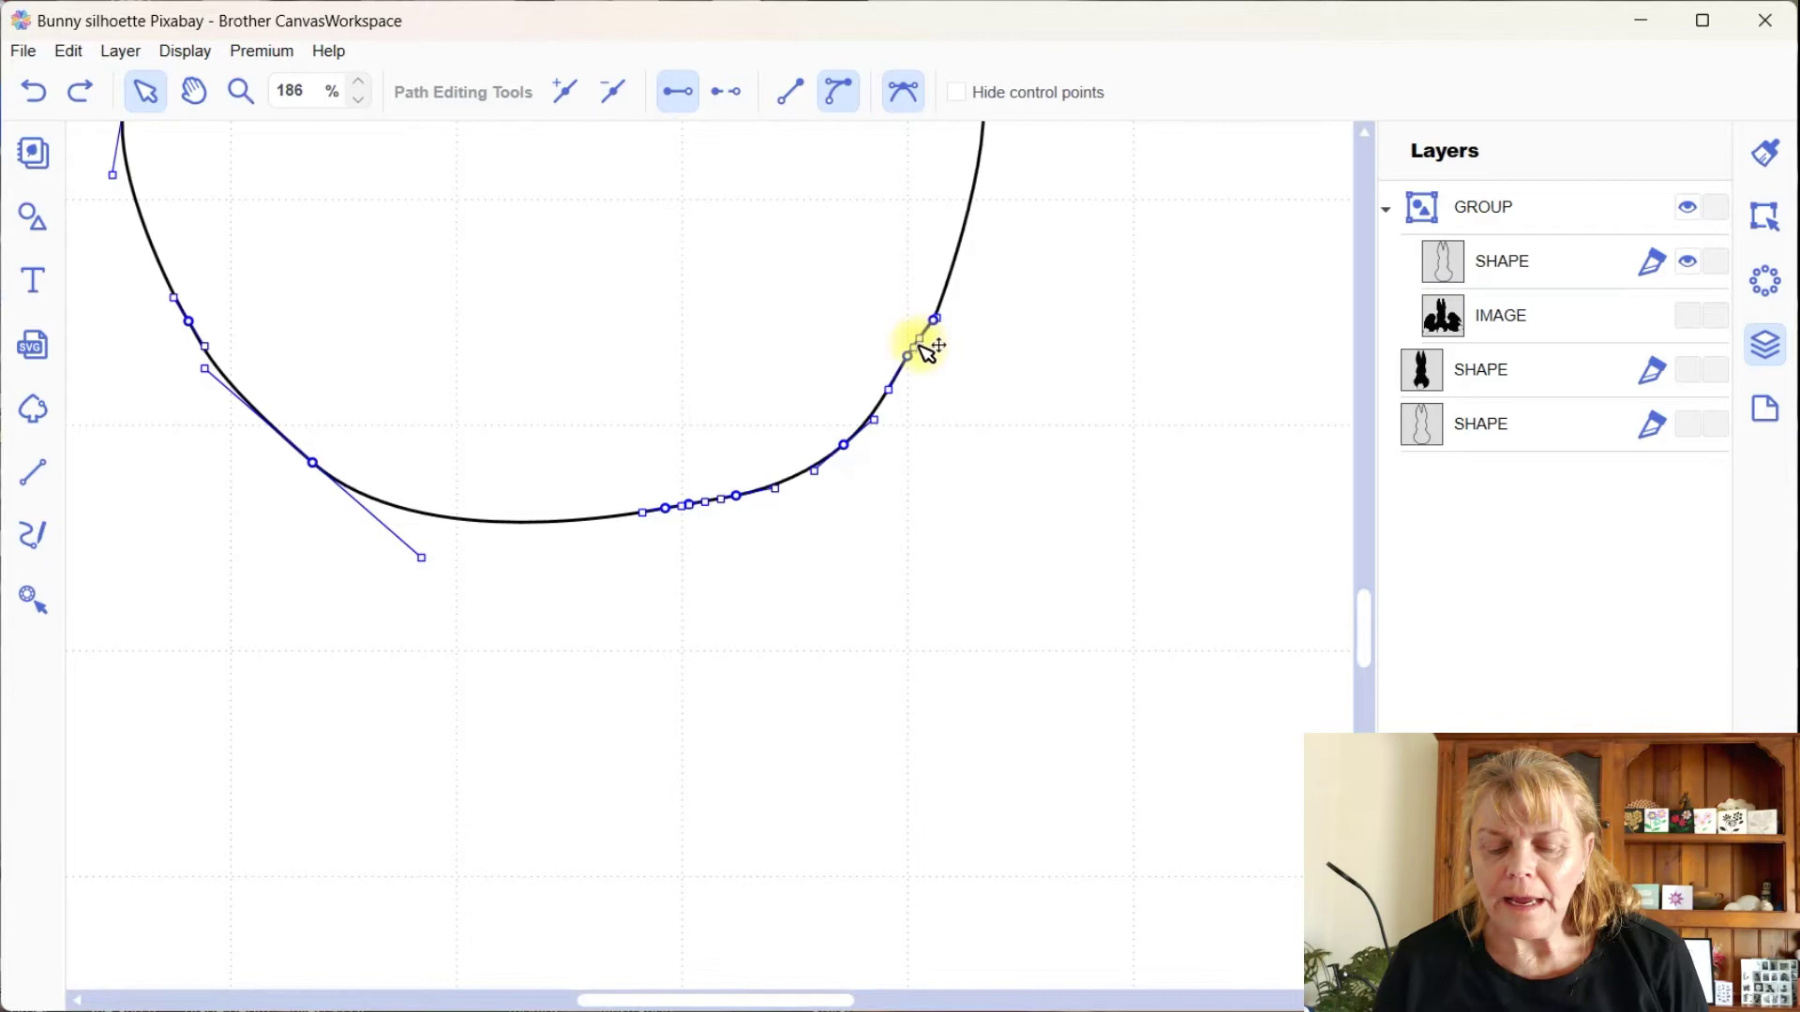
drag(924, 354, 928, 361)
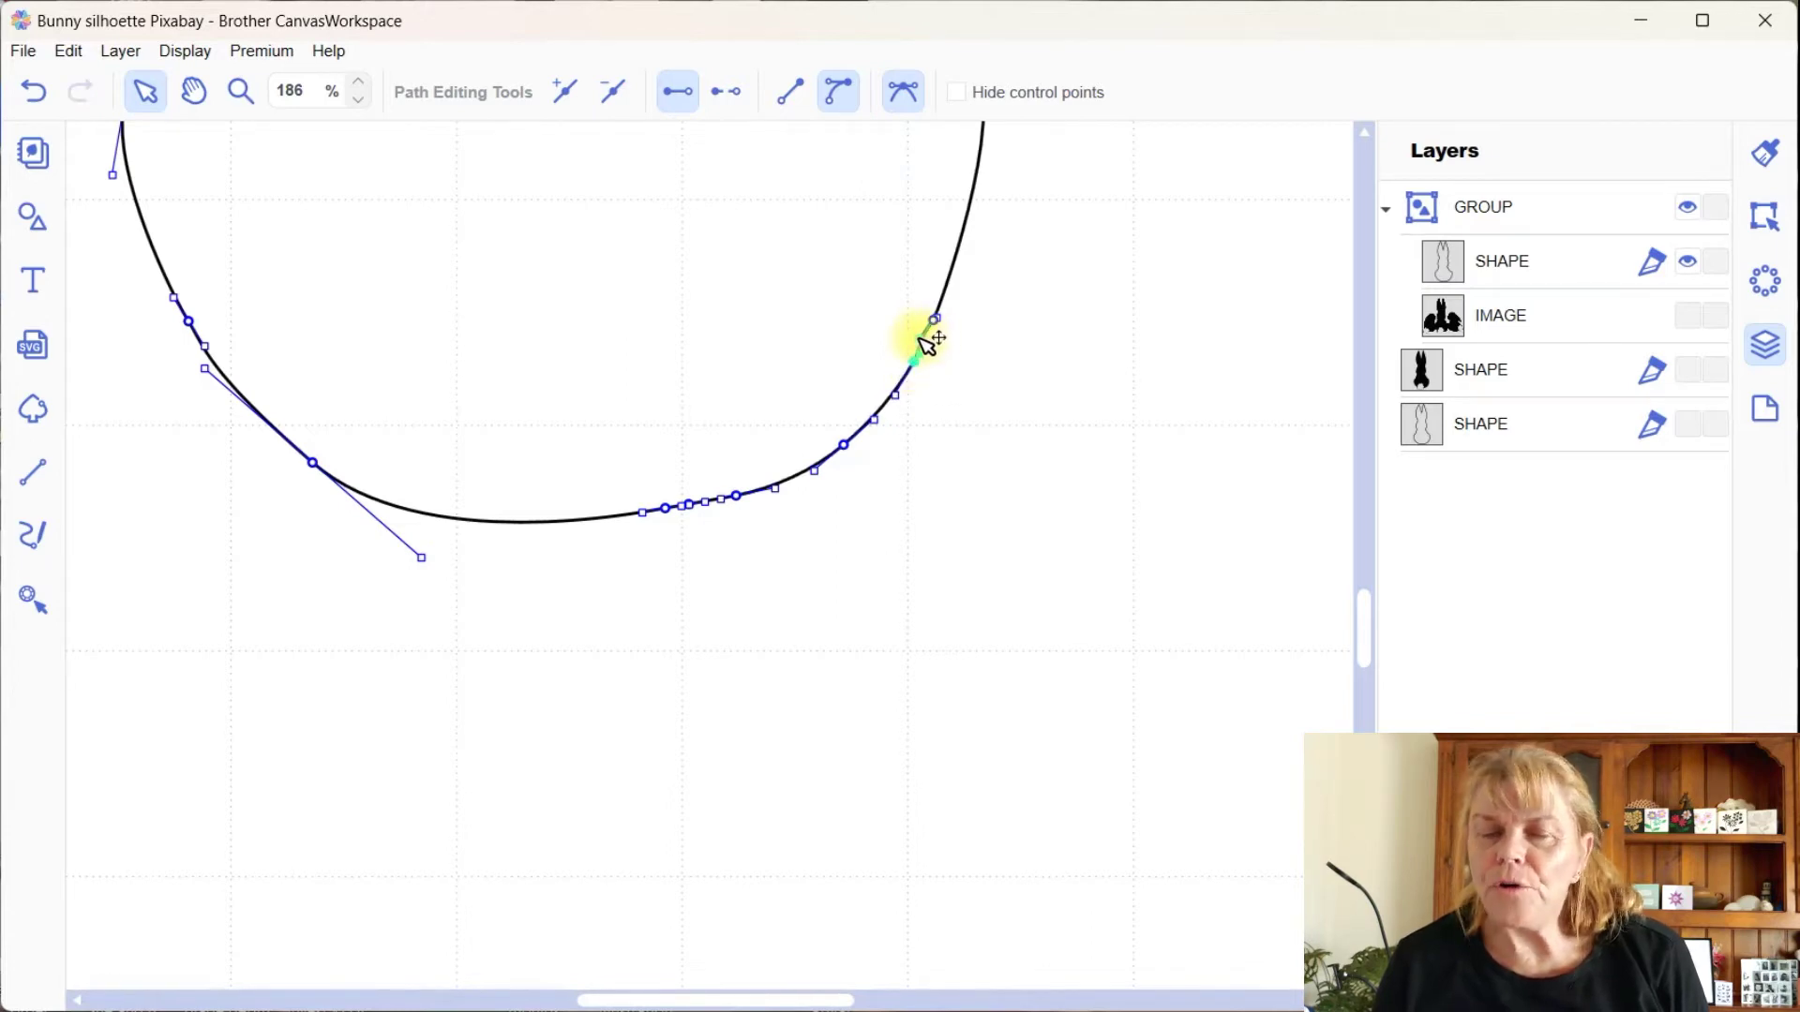
drag(931, 345, 924, 345)
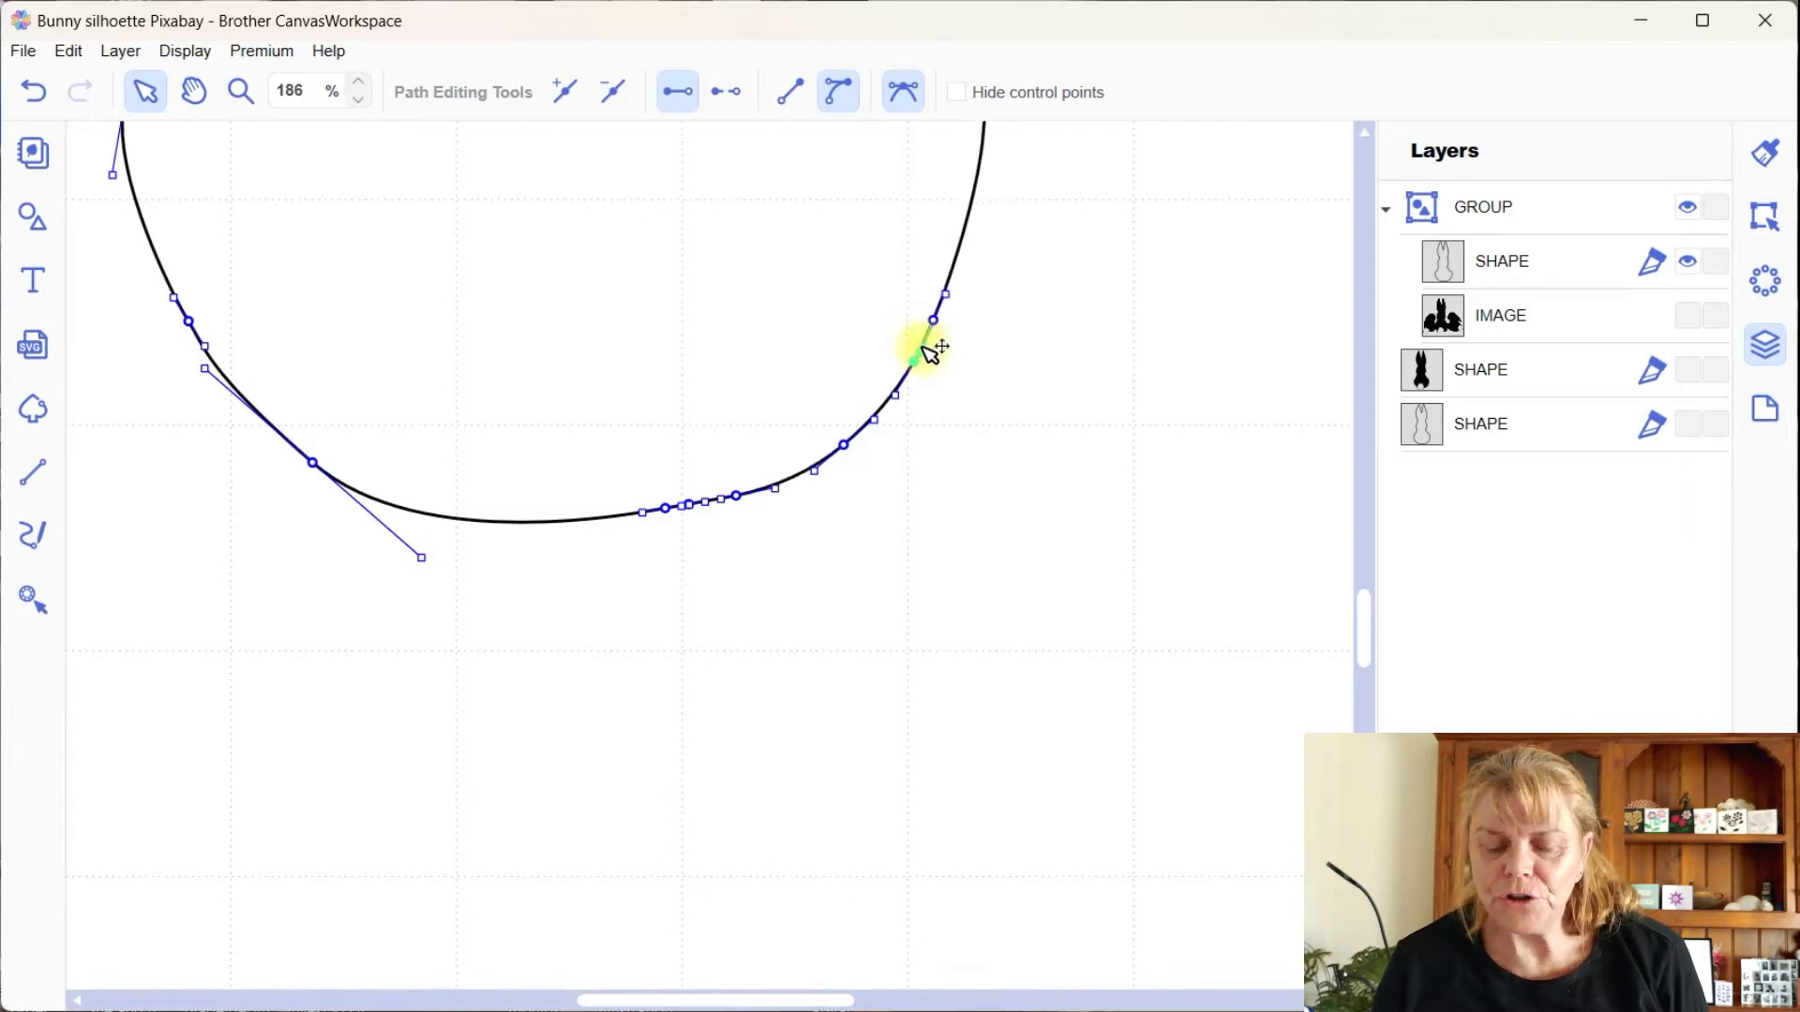
click(966, 402)
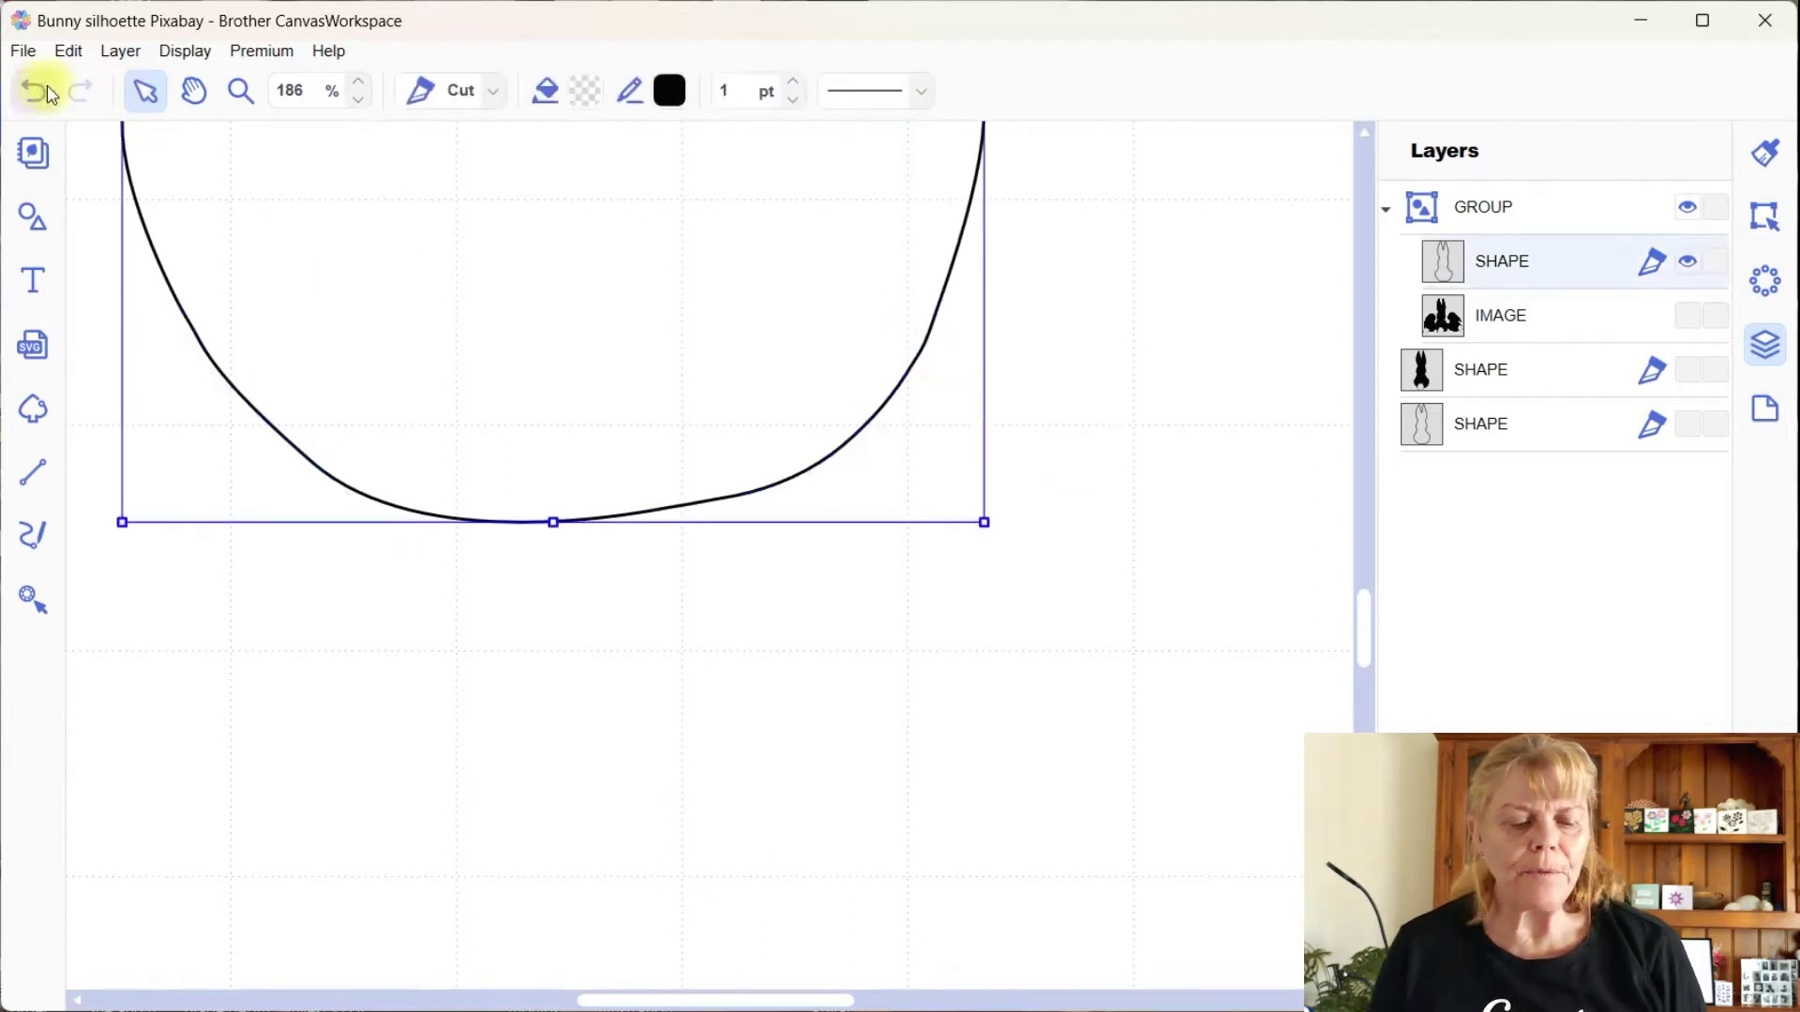
click(362, 103)
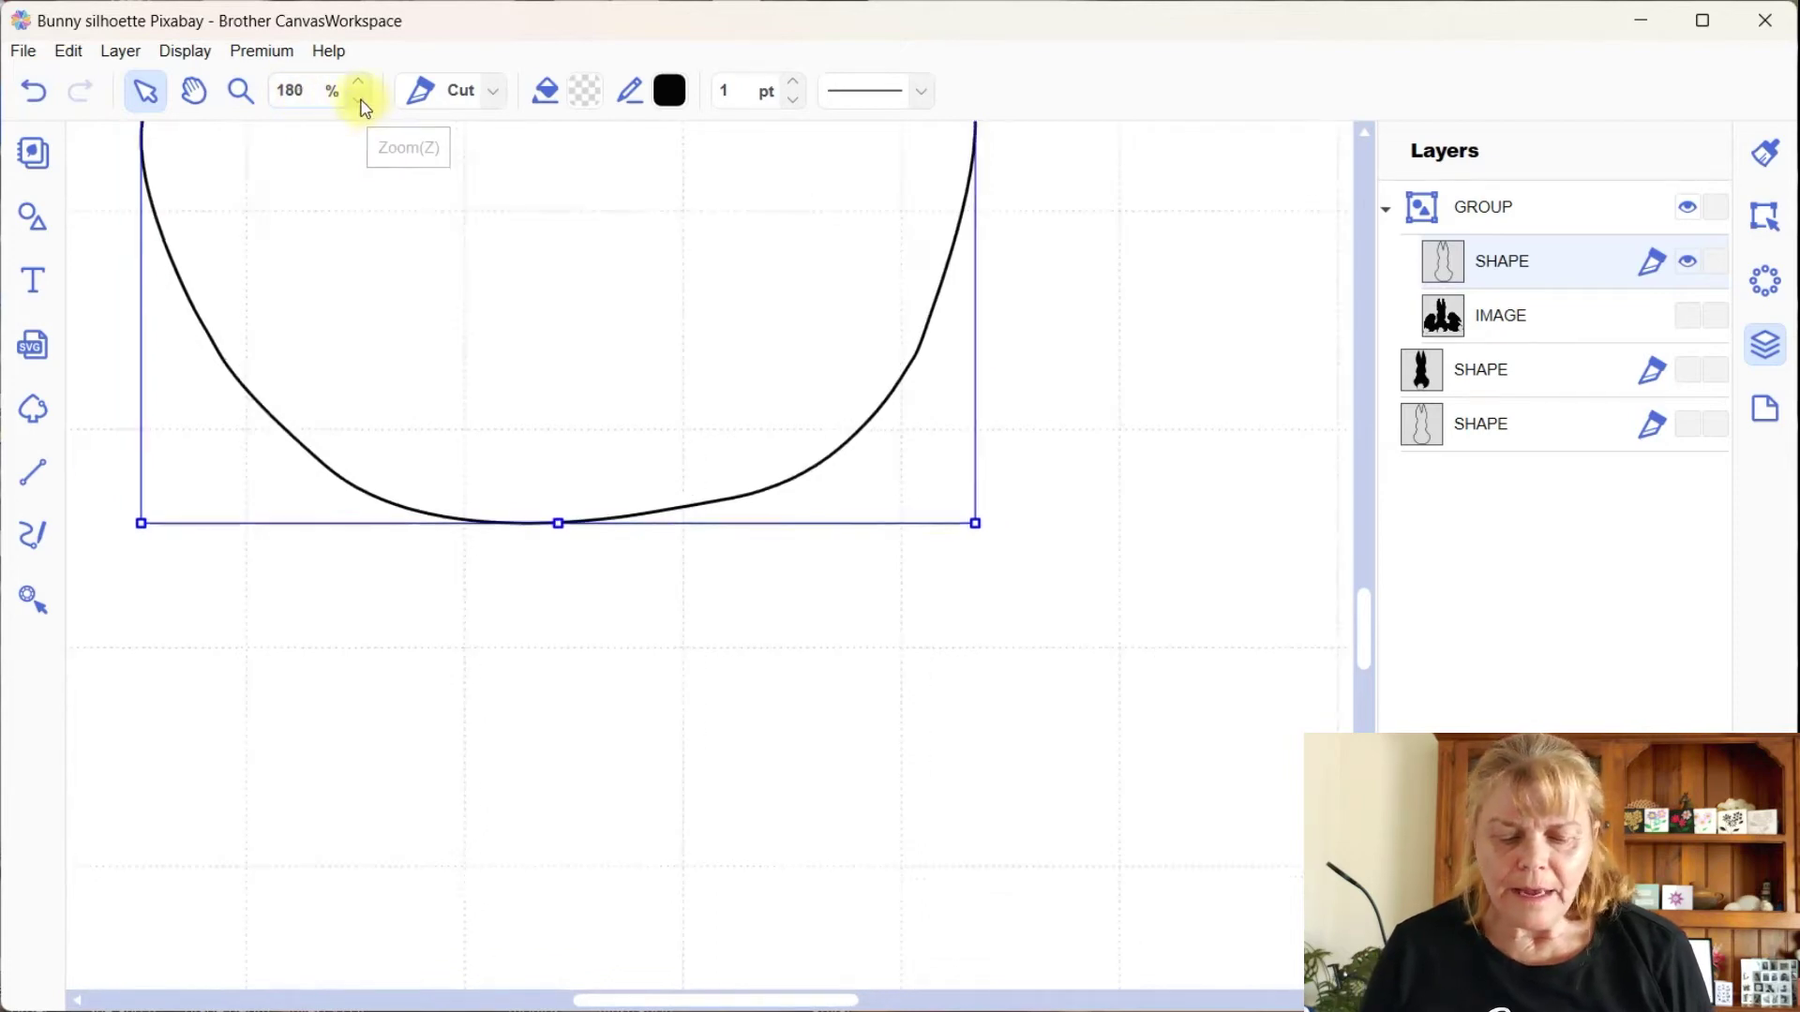
Step: Deselect the edited bunny outline and show the hidden smaller bunny outline layer alongside it
click(362, 103)
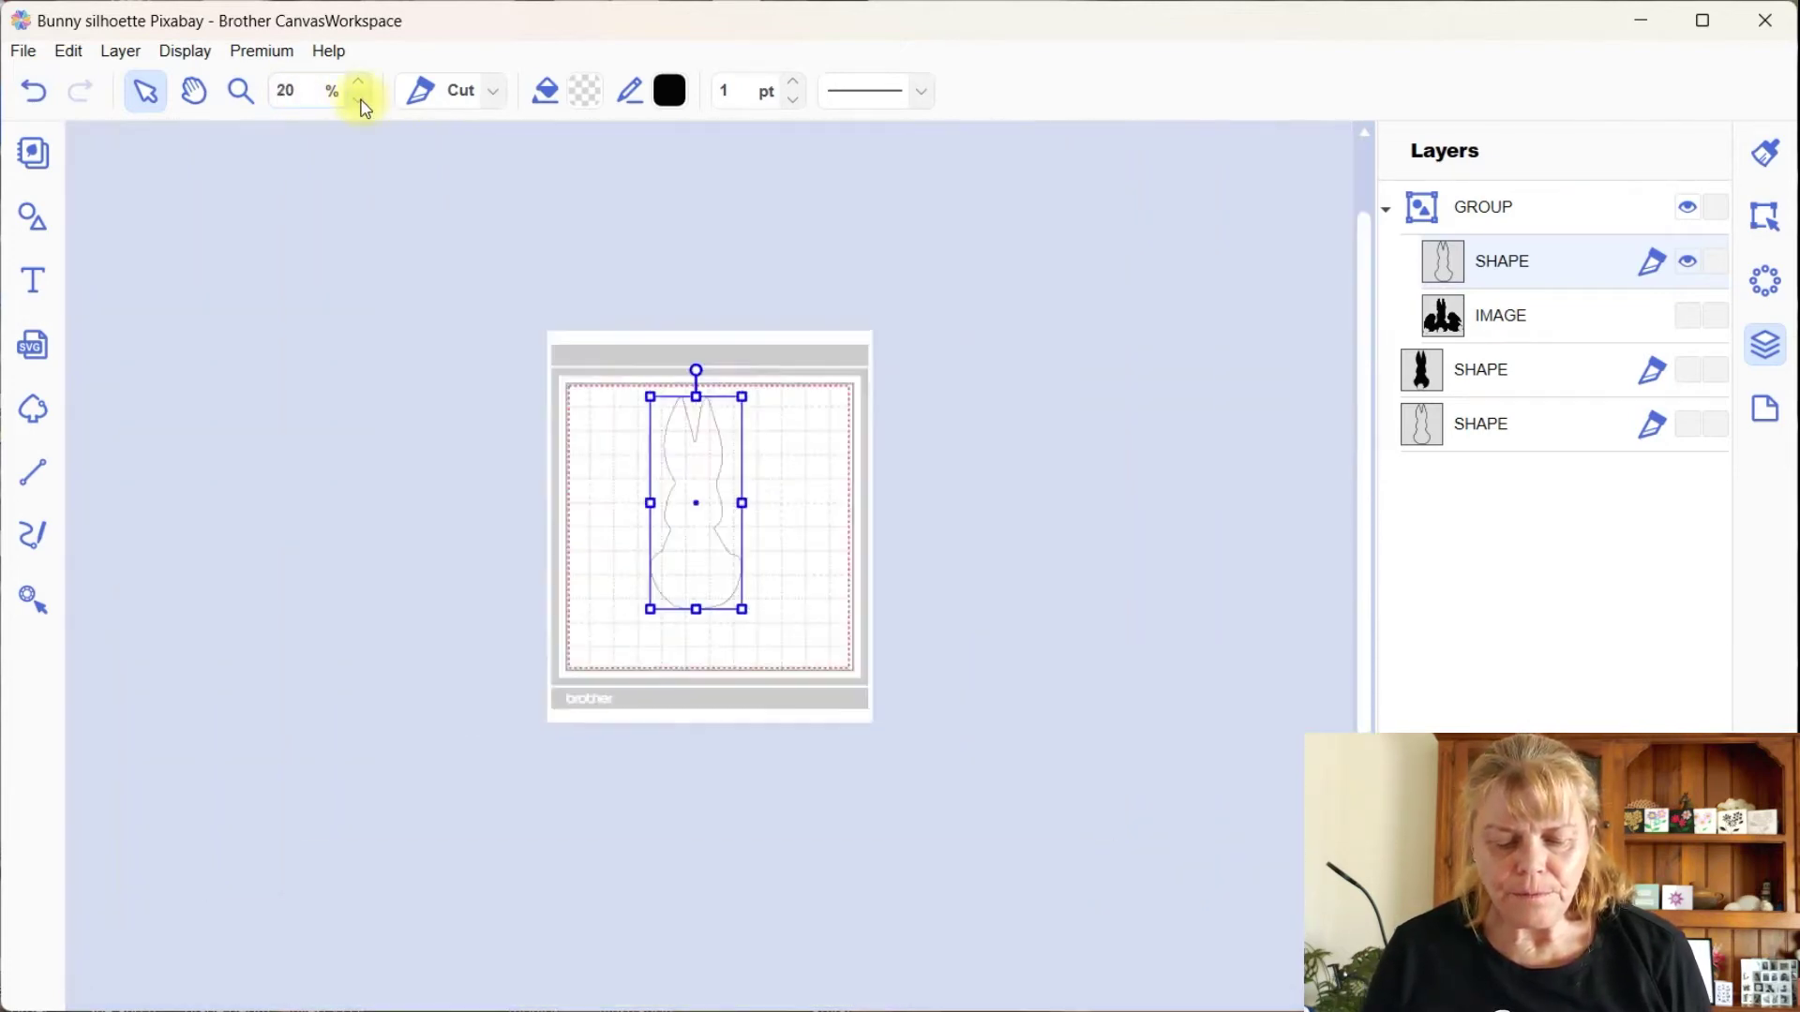
click(361, 103)
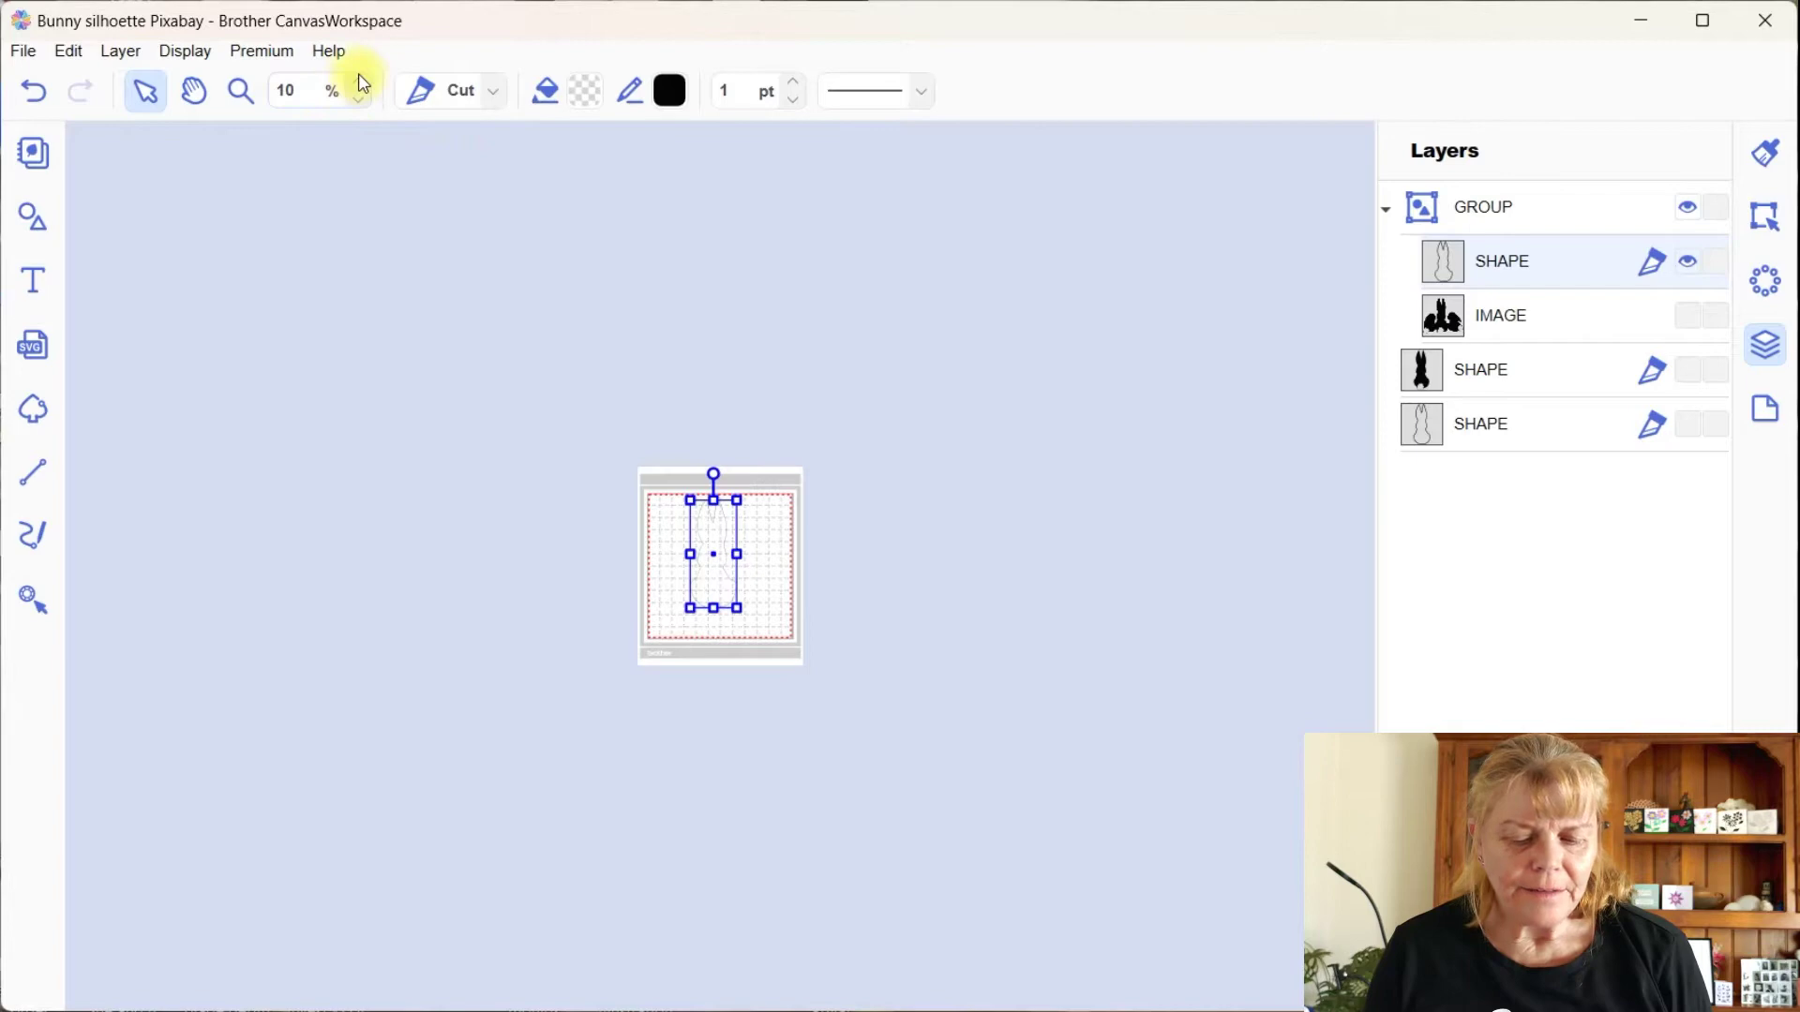
click(360, 83)
click(360, 82)
click(360, 83)
click(360, 81)
click(359, 81)
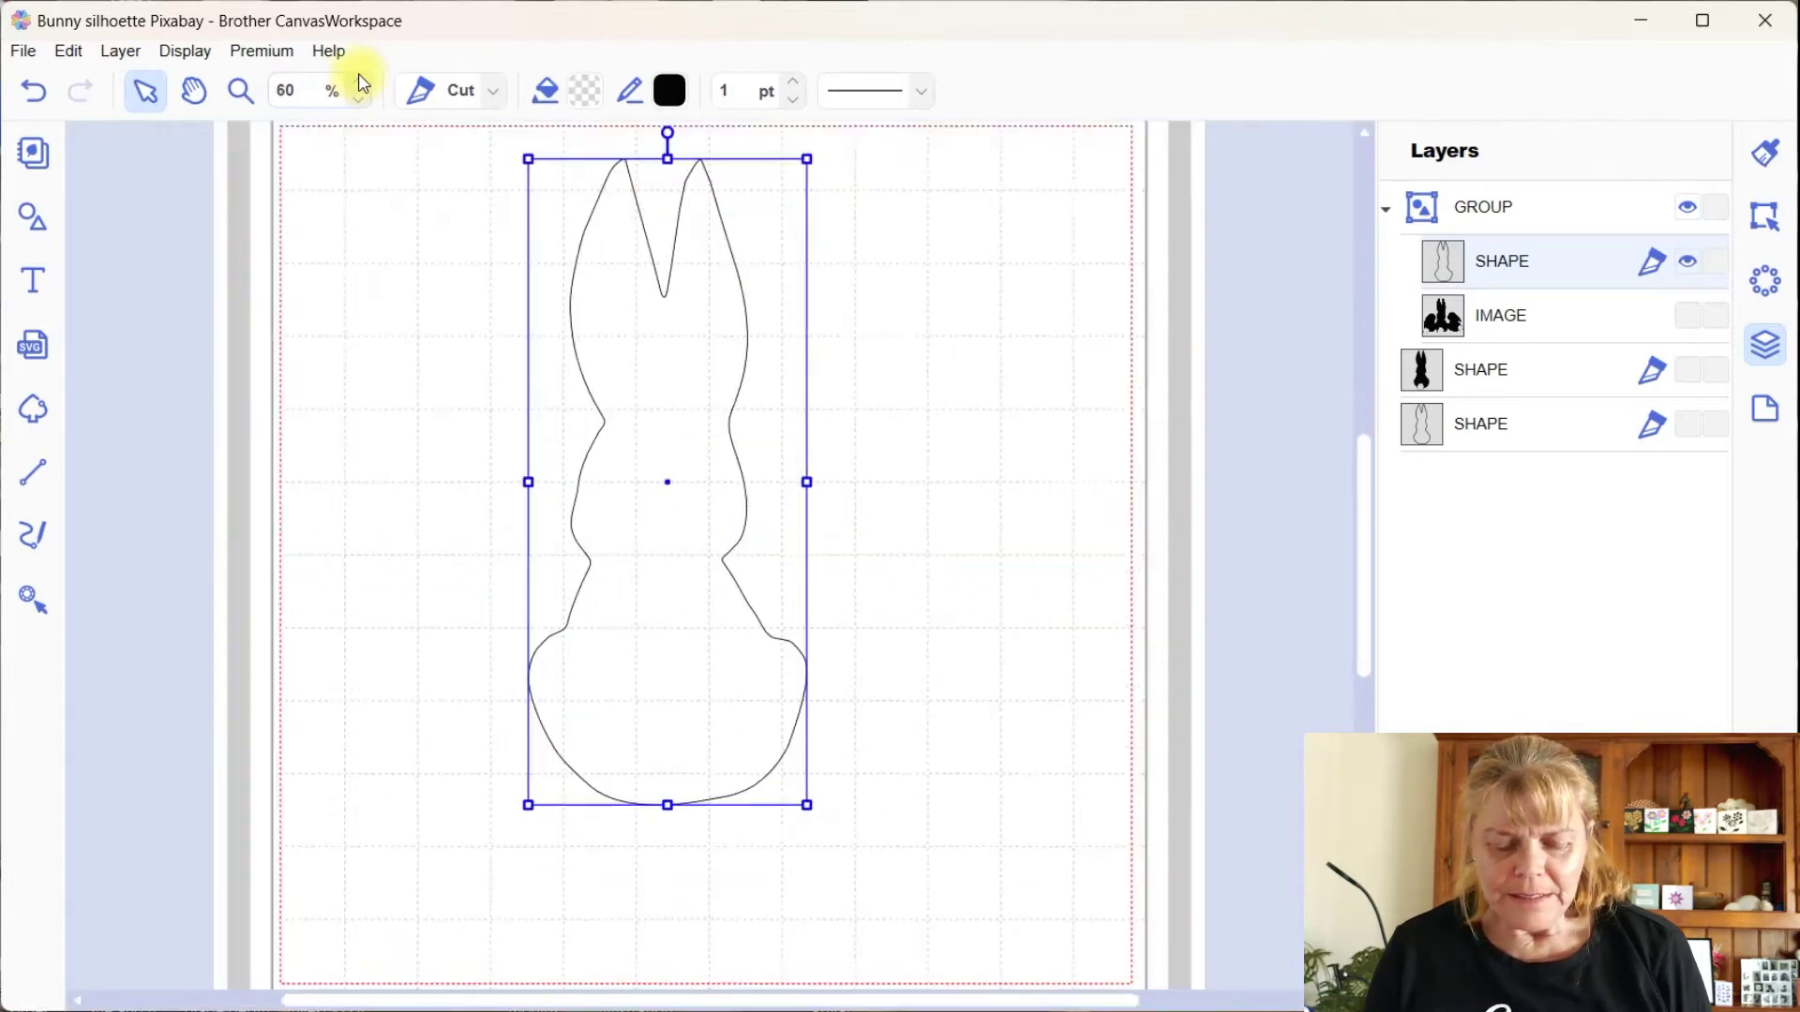
click(360, 81)
click(1050, 677)
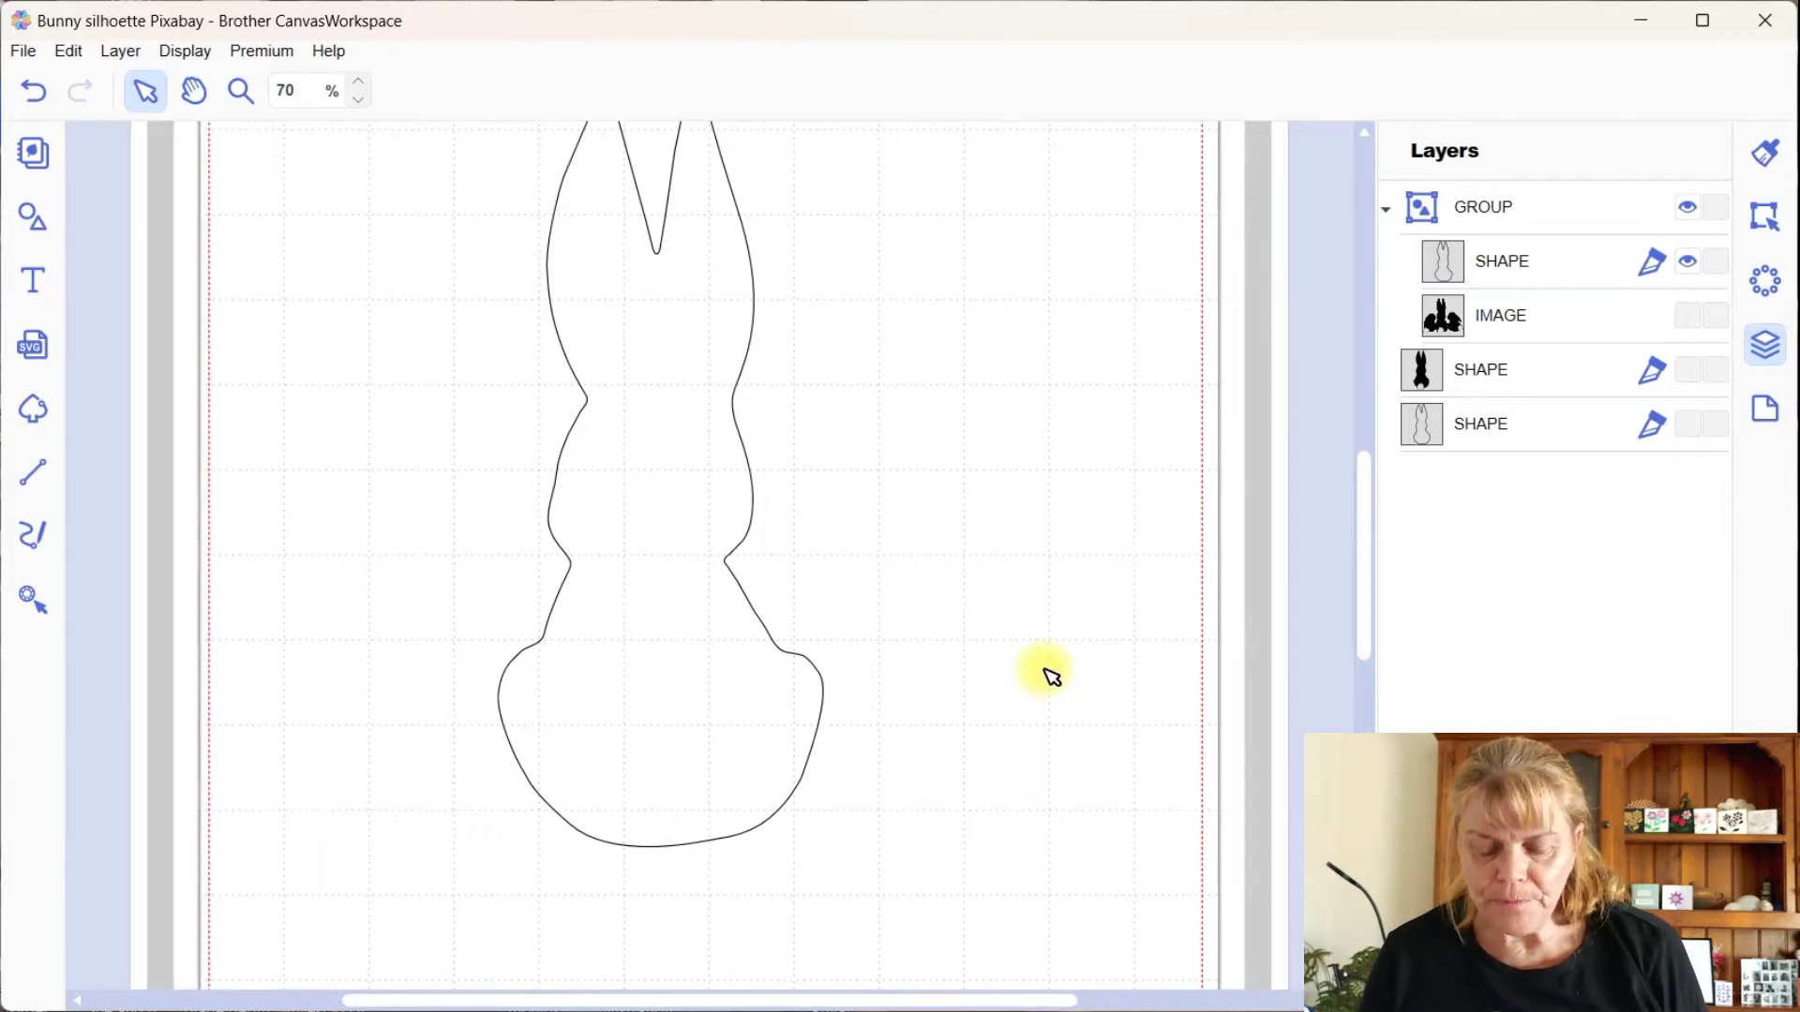
click(1697, 427)
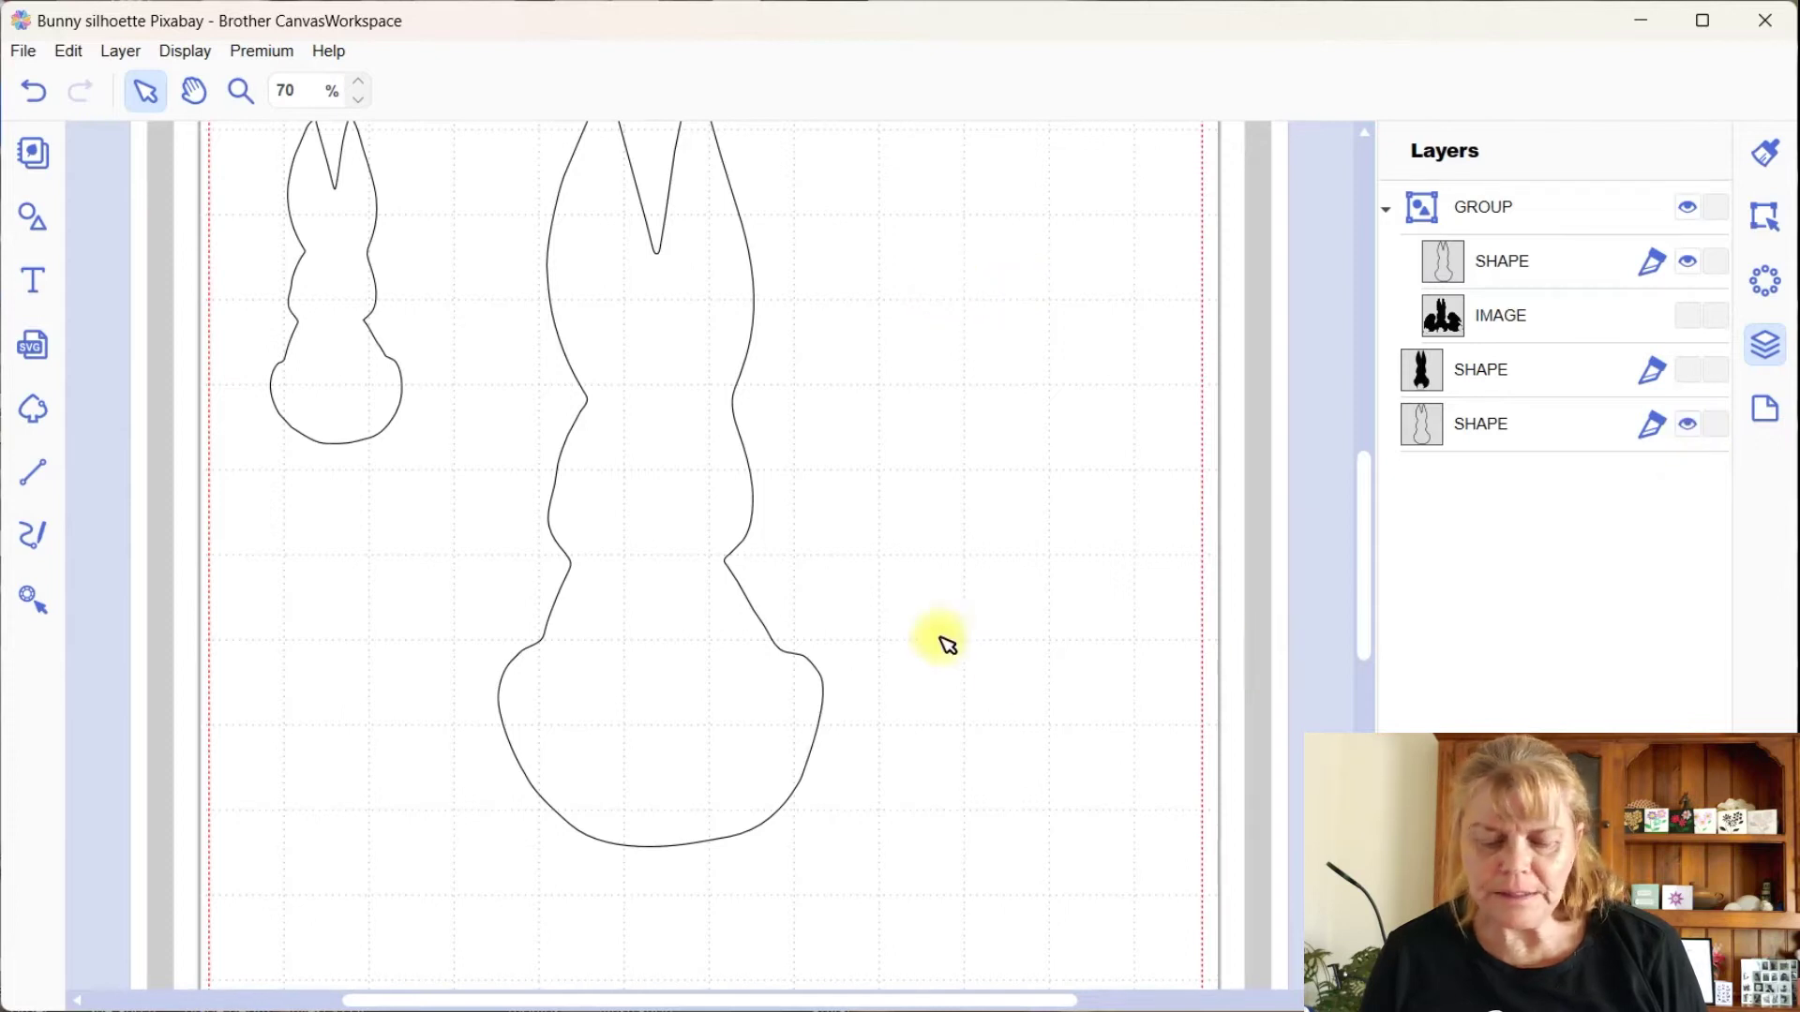
Step: Delete the hidden three-bunny image from the group so only the edited outline is left
click(717, 760)
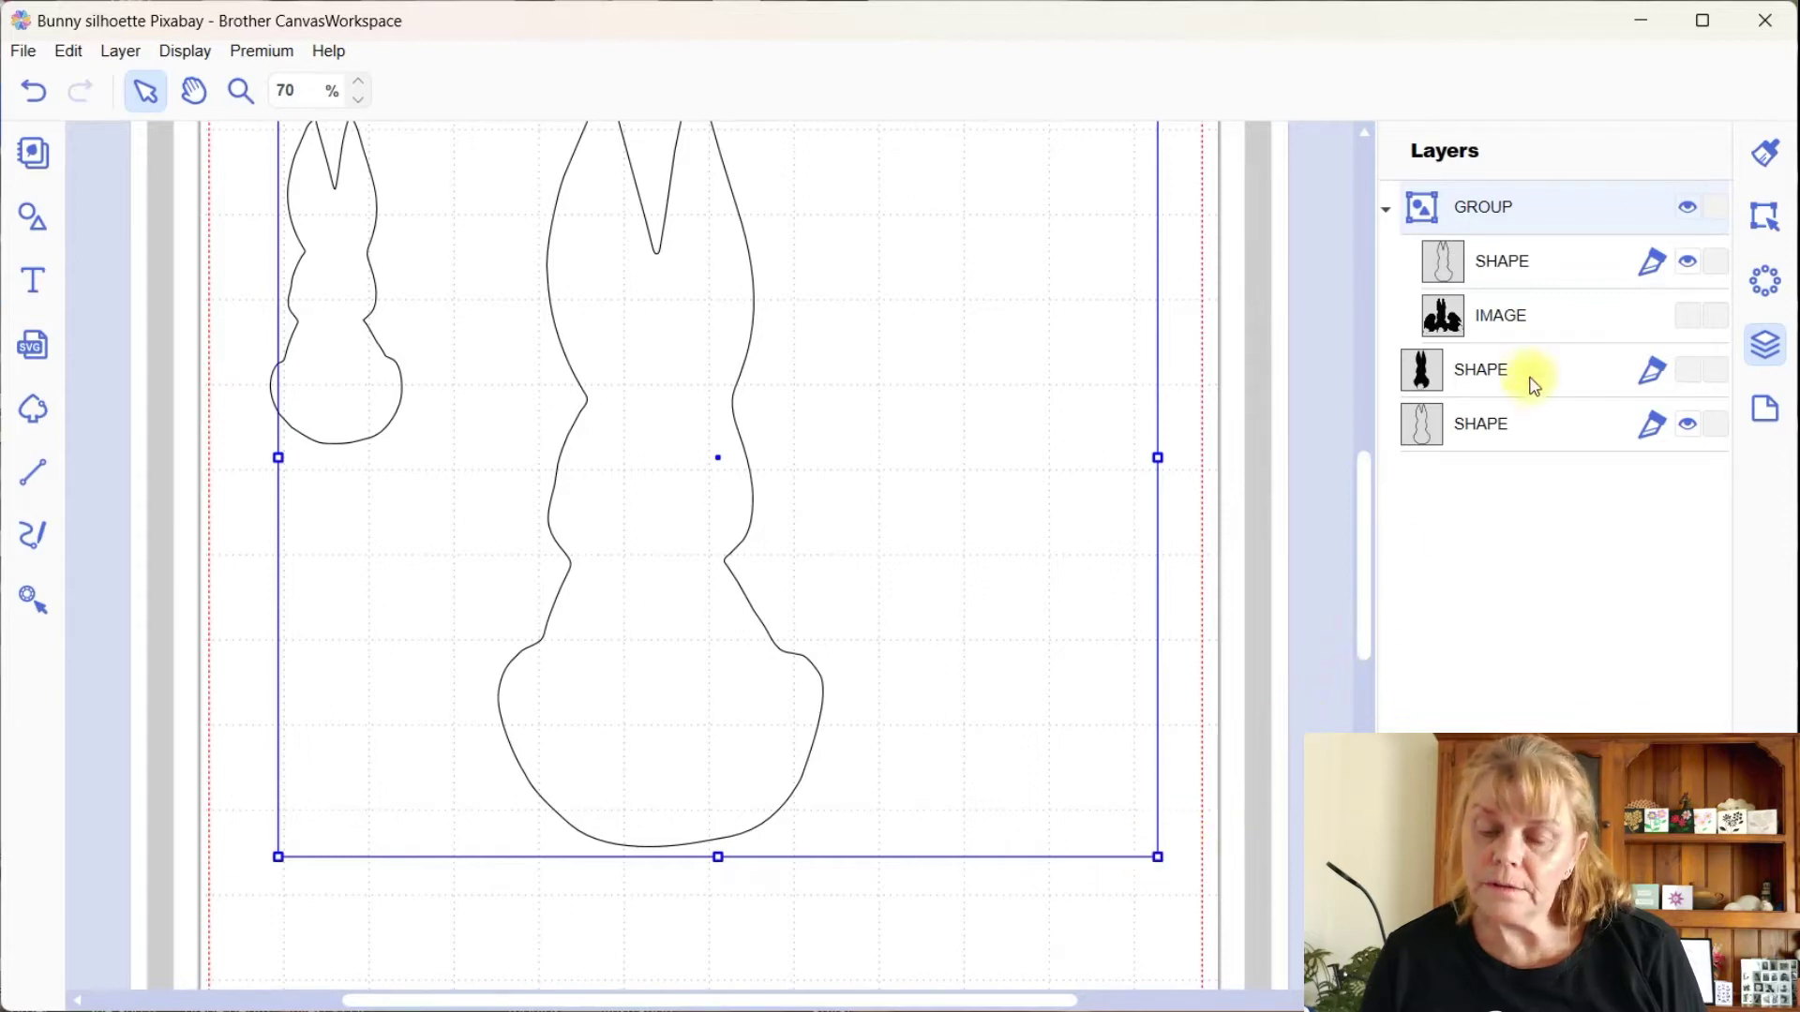
click(1497, 319)
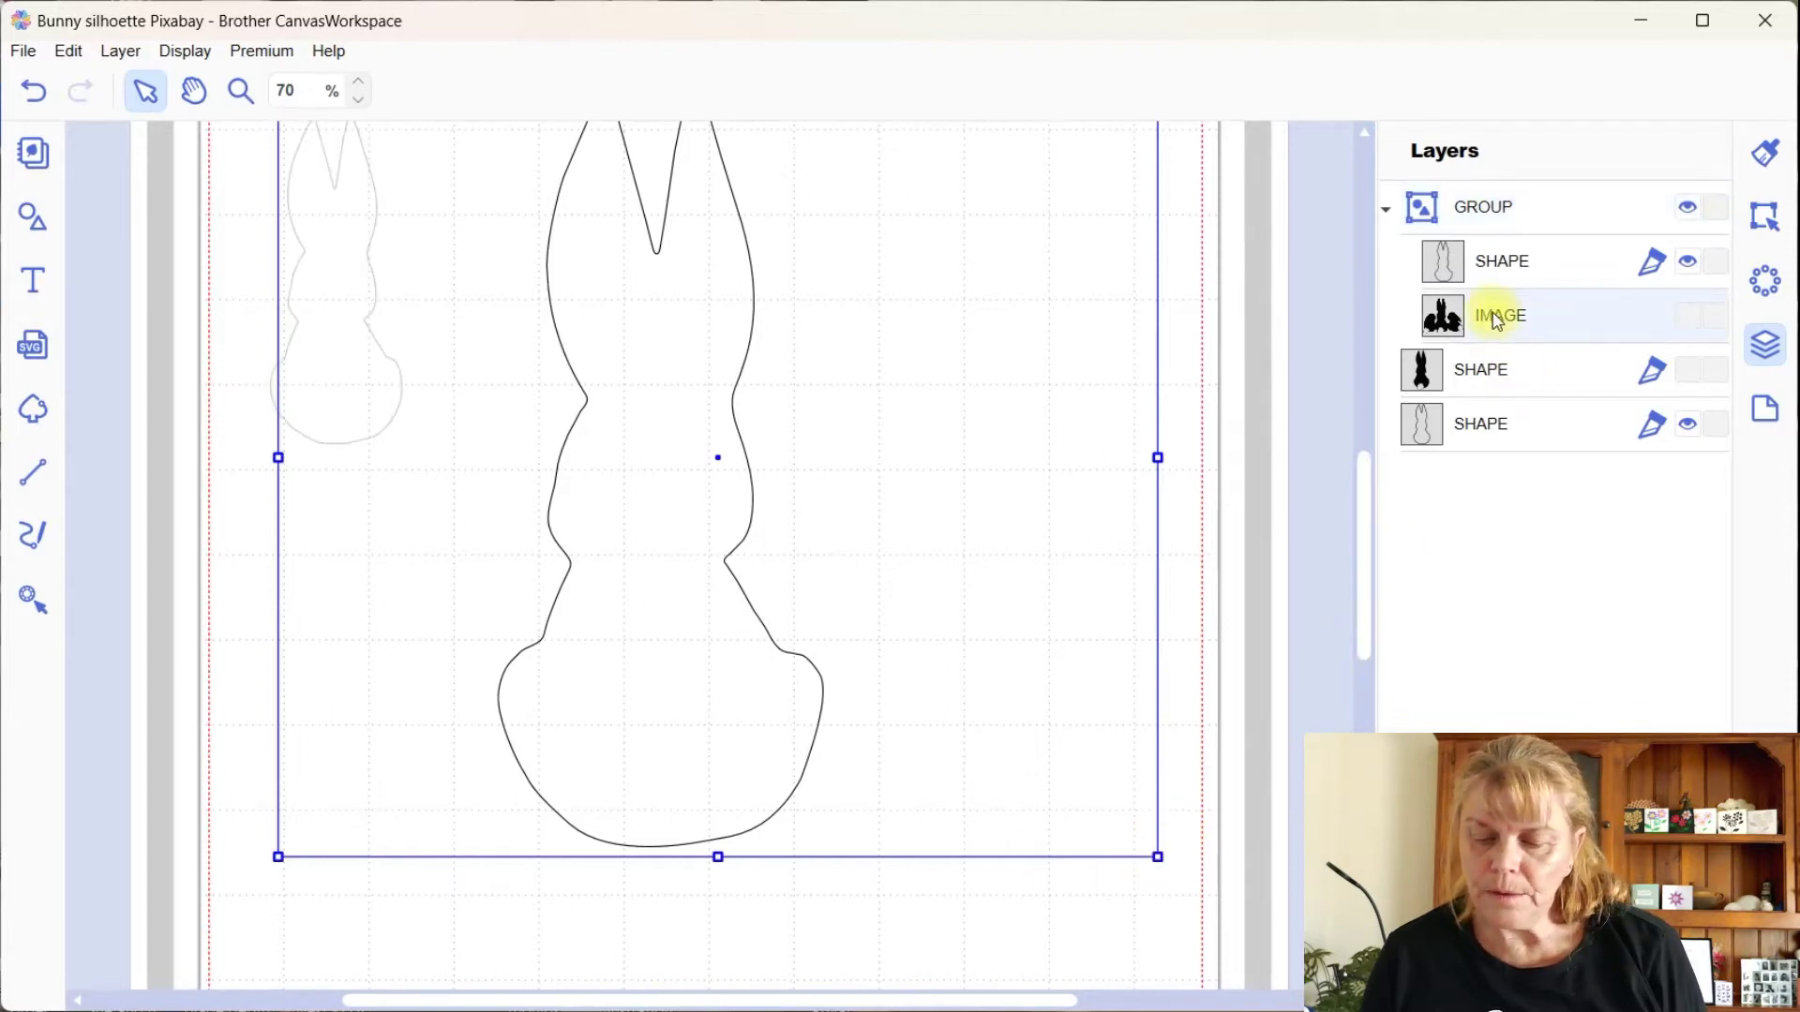
key(Delete)
Step: Scale the edited bunny outline down to about 45 mm wide and place it to the right of the smaller bunny
click(776, 757)
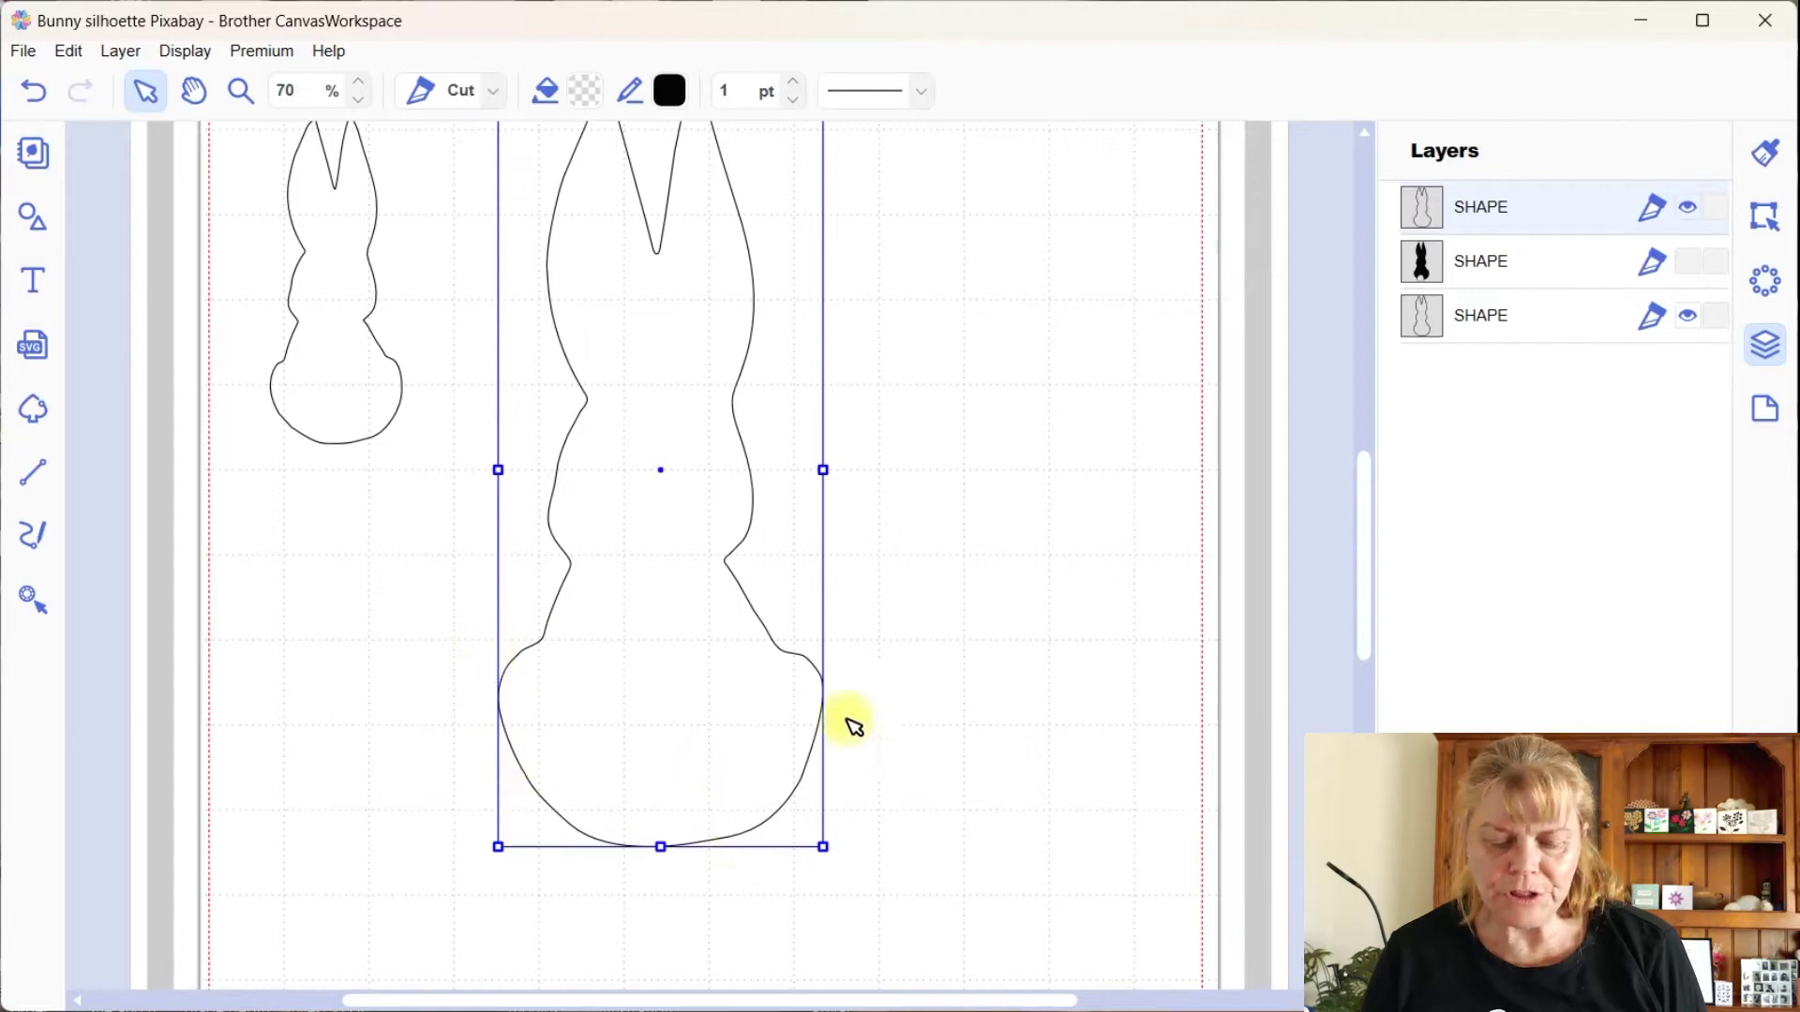
drag(823, 848, 647, 624)
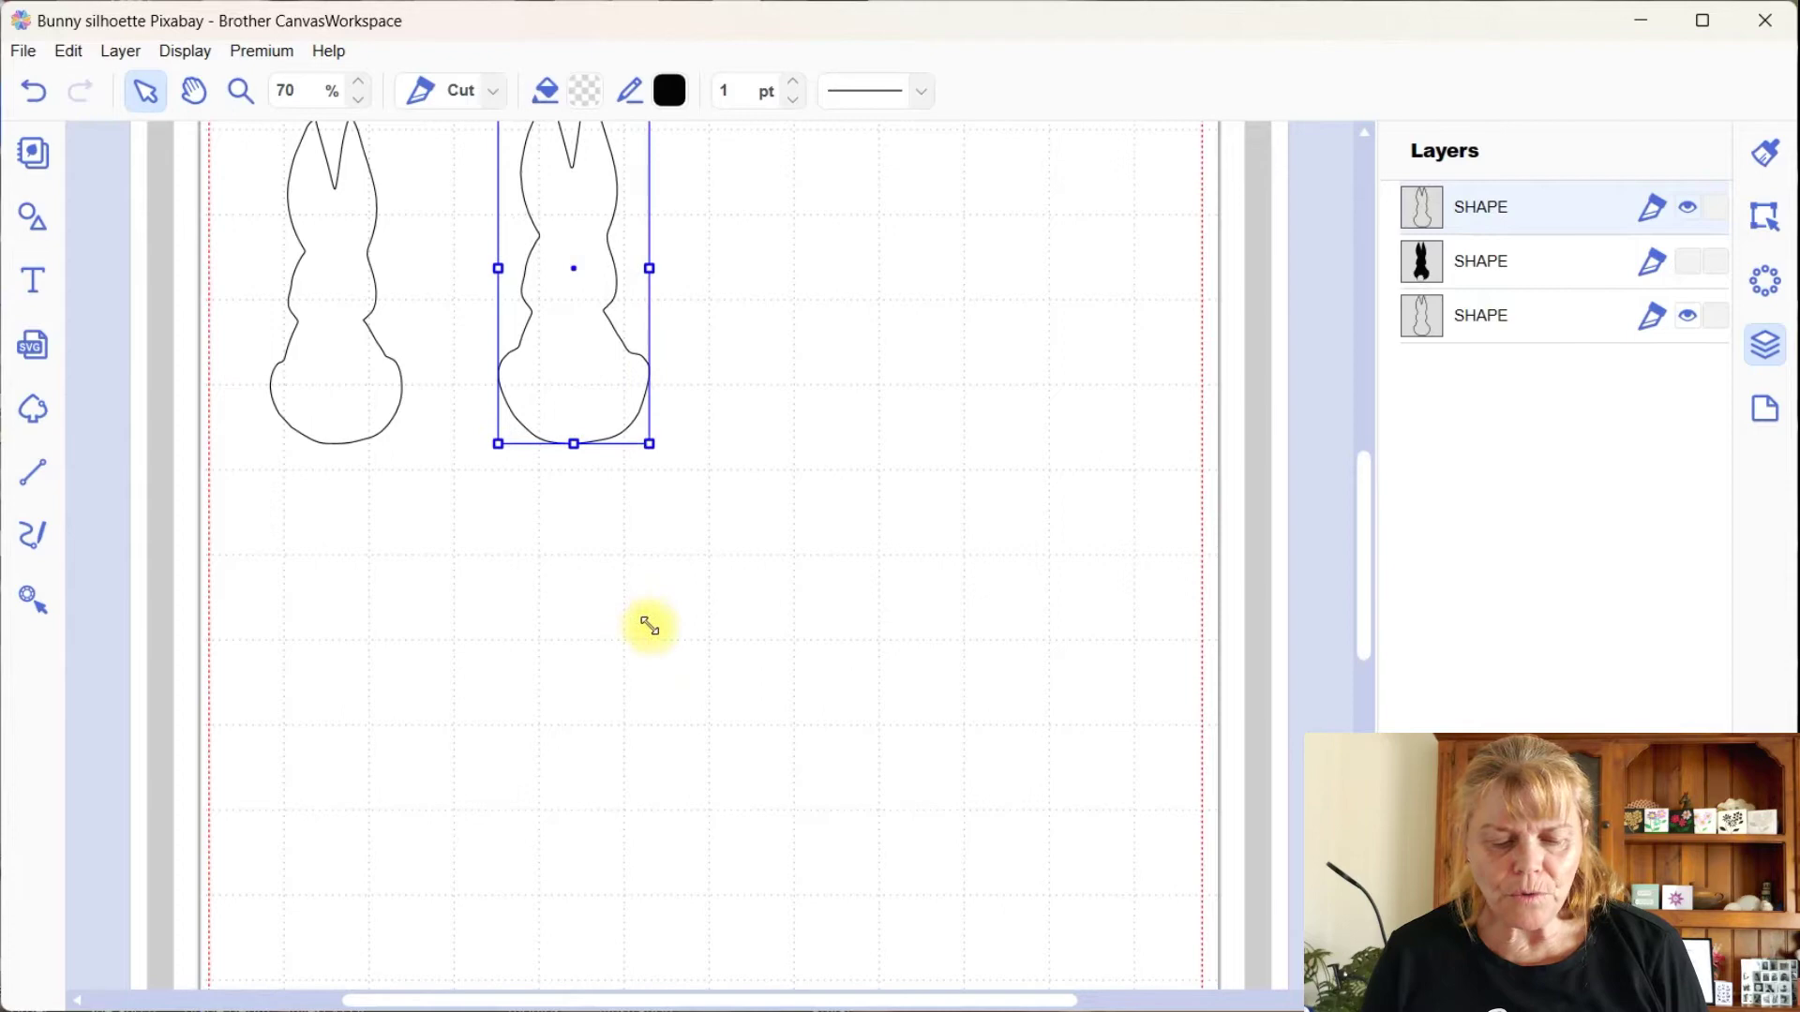
drag(571, 403, 655, 434)
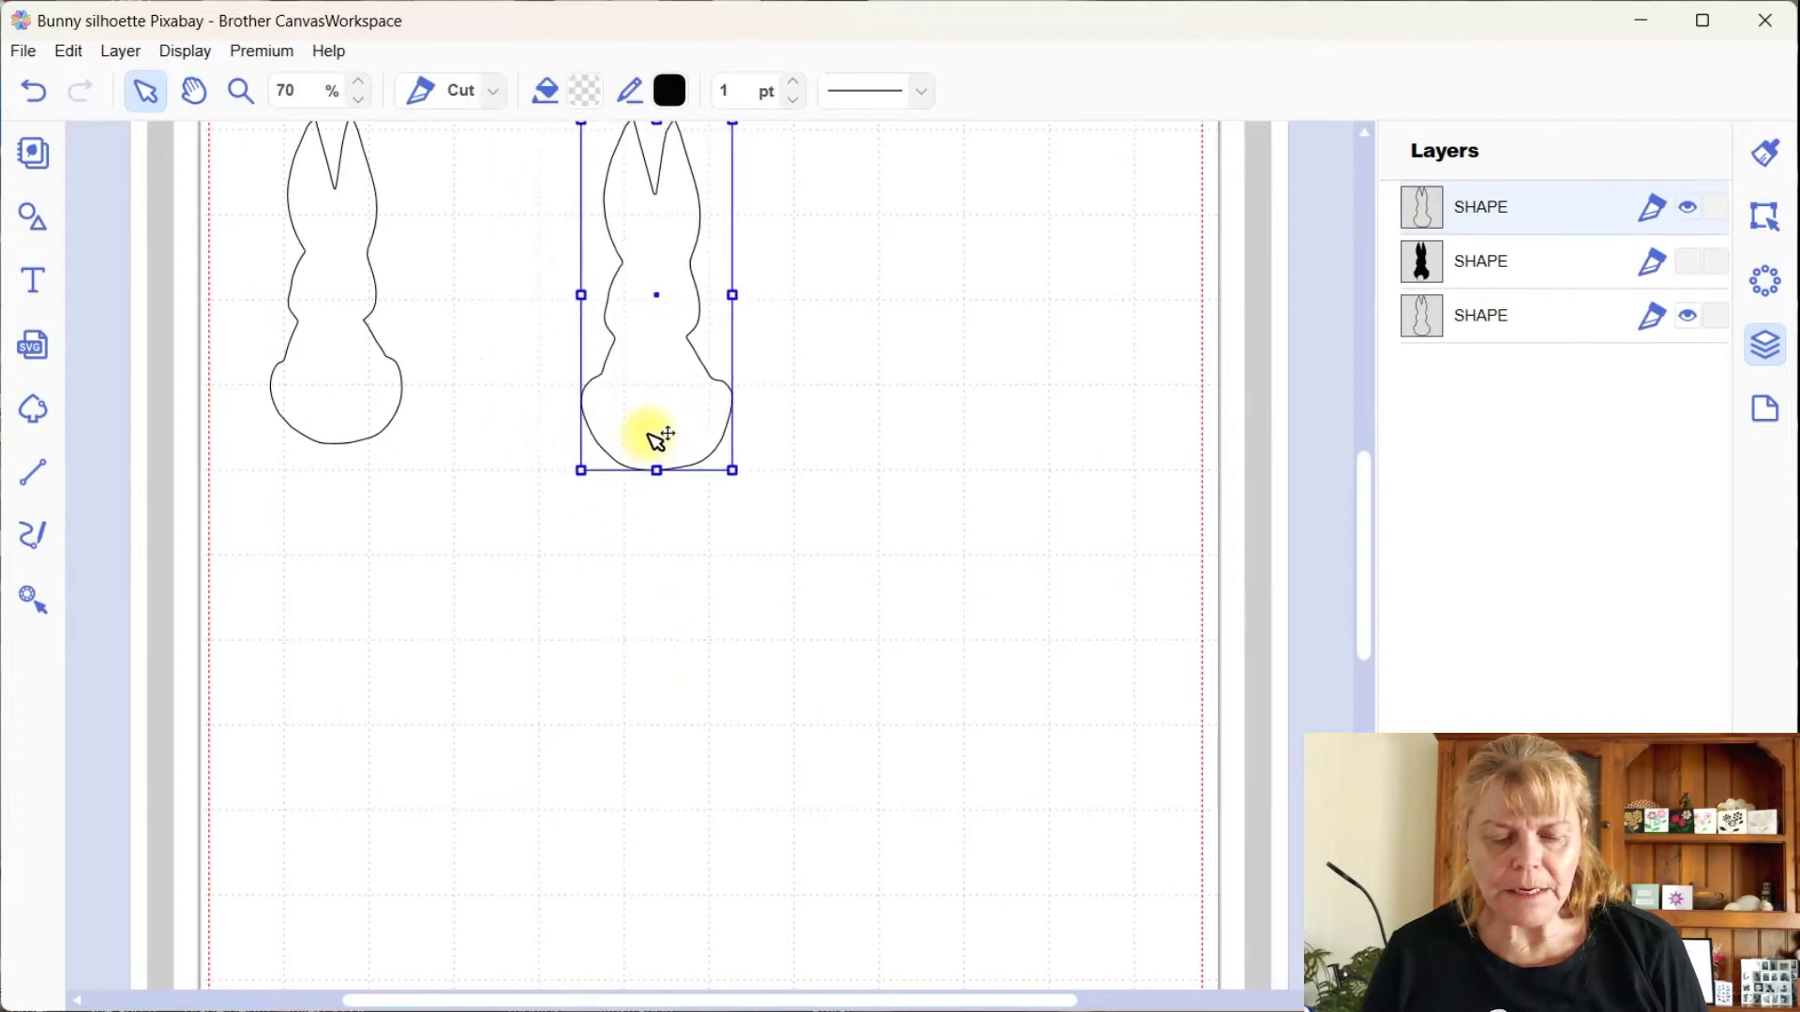
scroll(1366, 581, up, 2)
click(1765, 216)
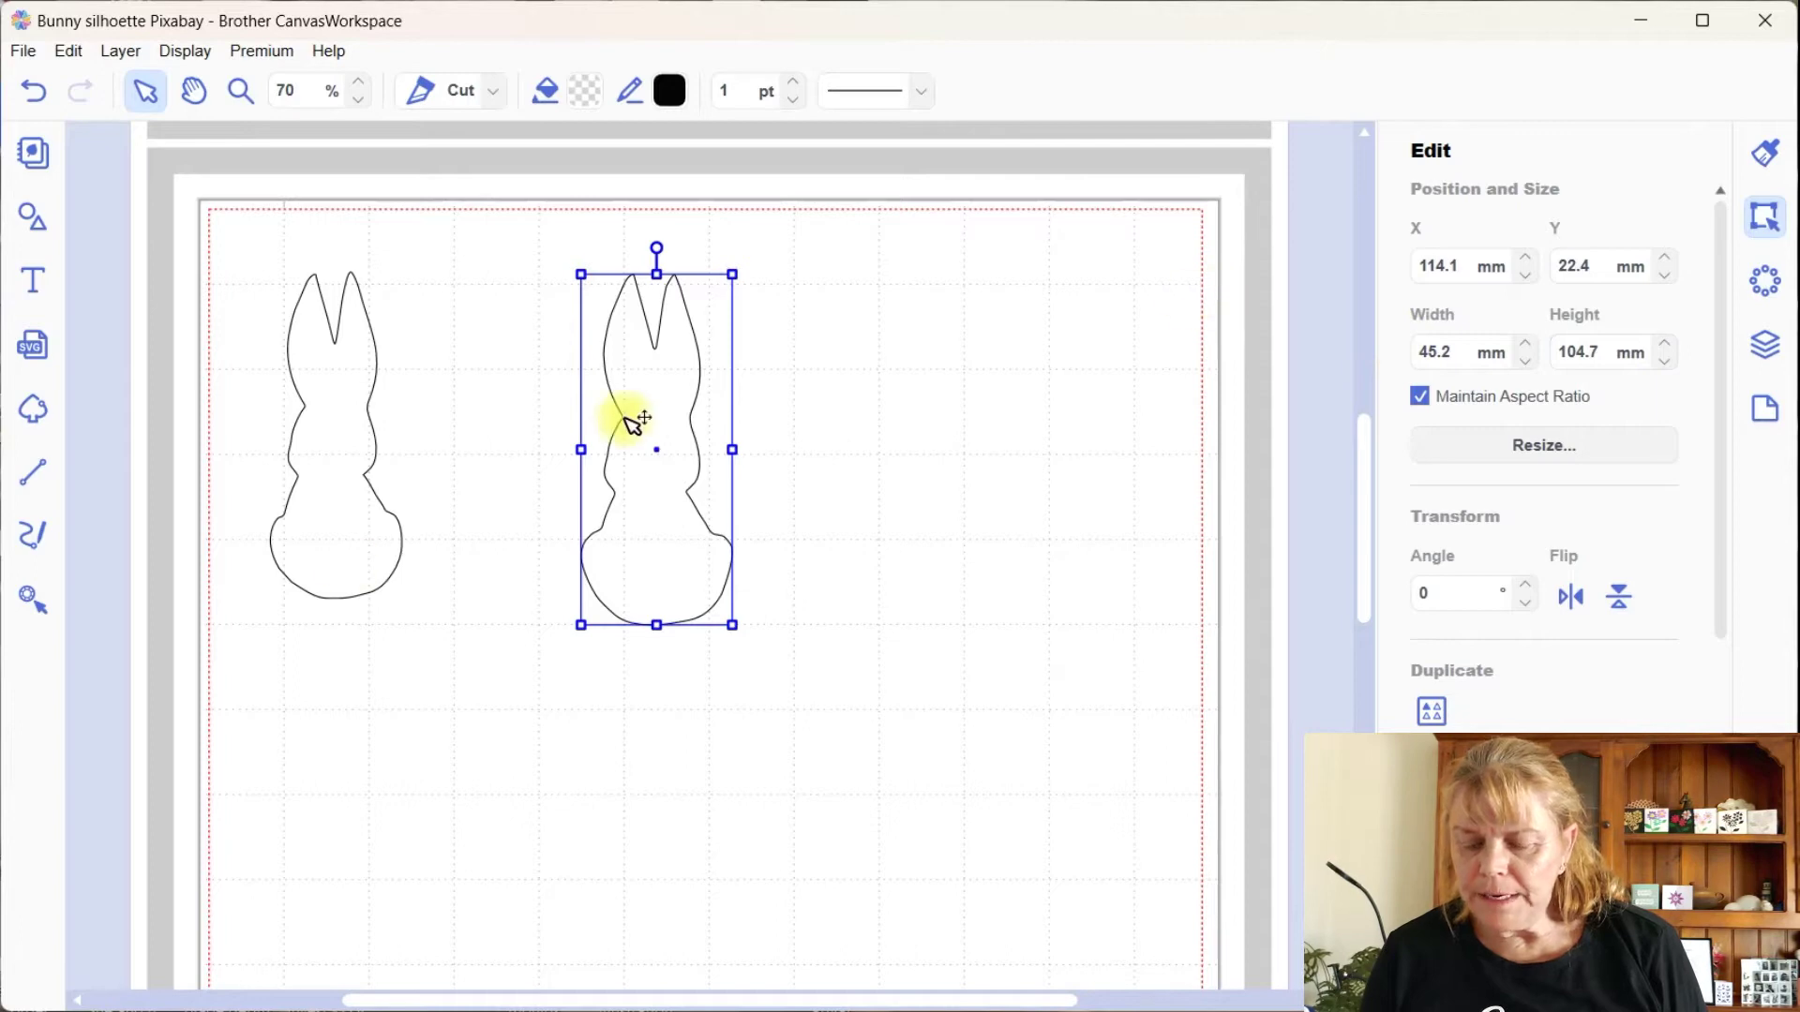
Step: Set the smaller bunny outline's width to 40 mm with the aspect ratio maintained
click(321, 555)
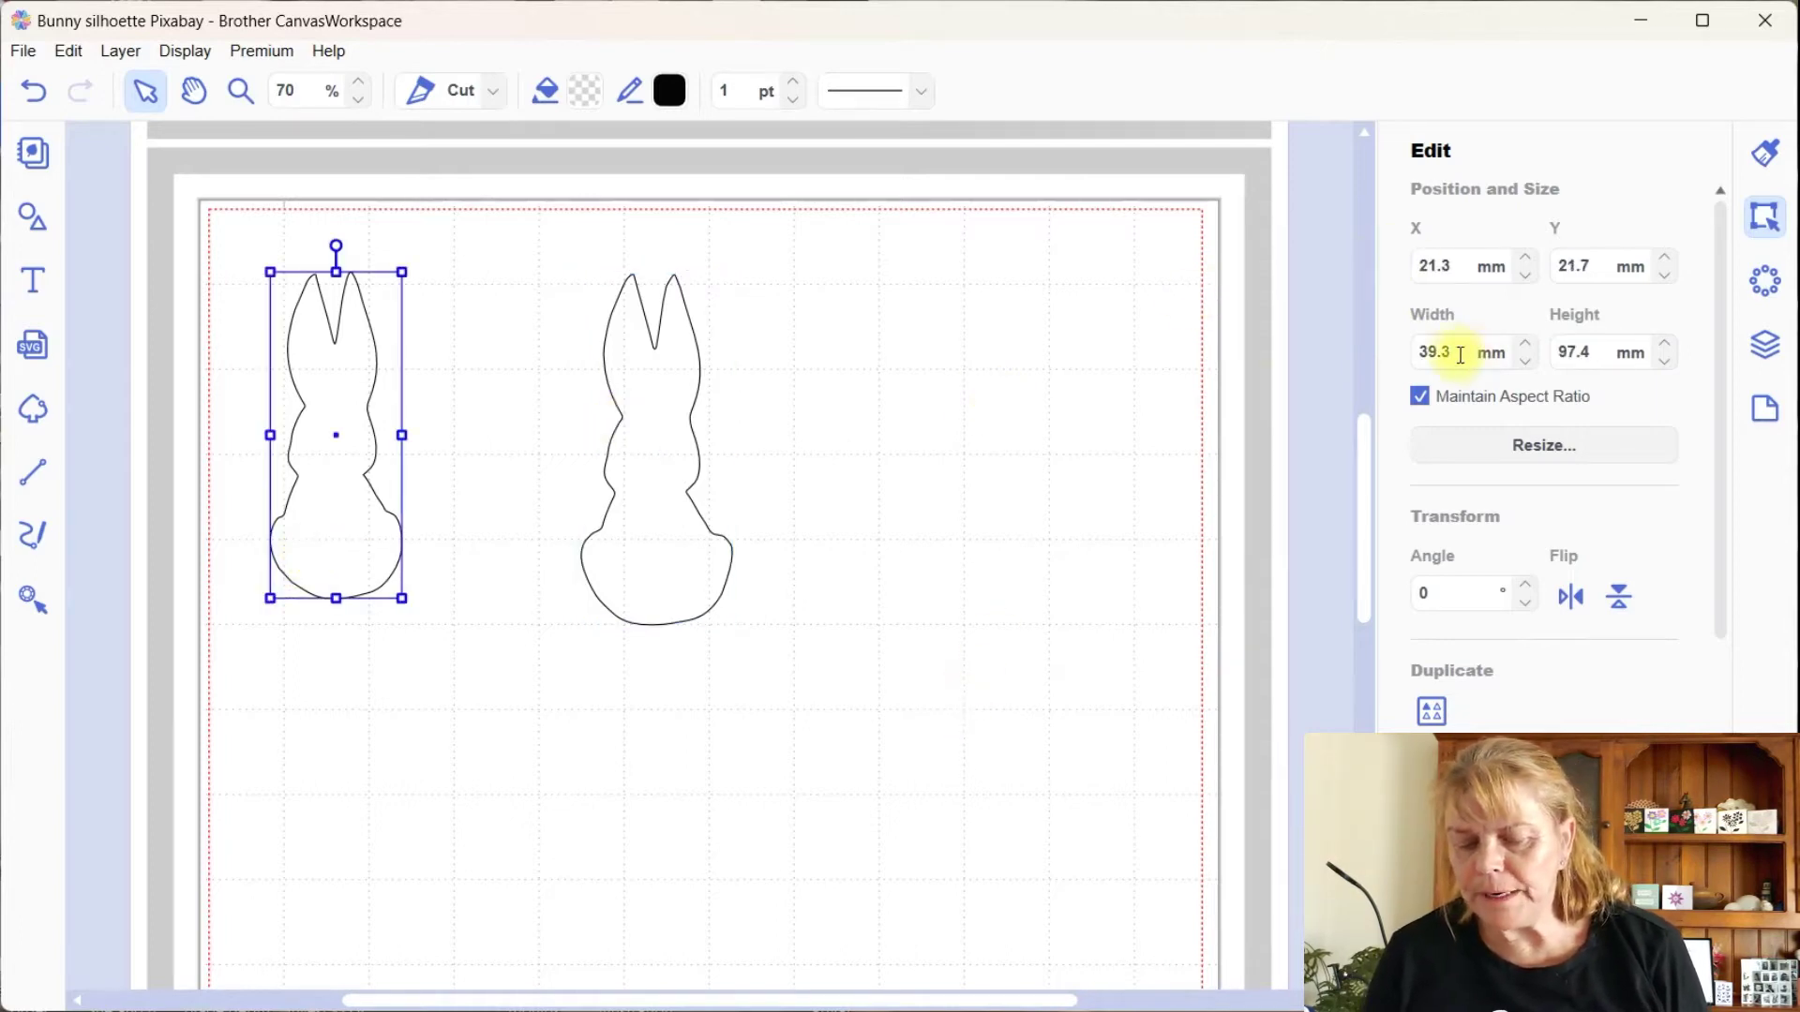
drag(1454, 350, 1415, 360)
text(40)
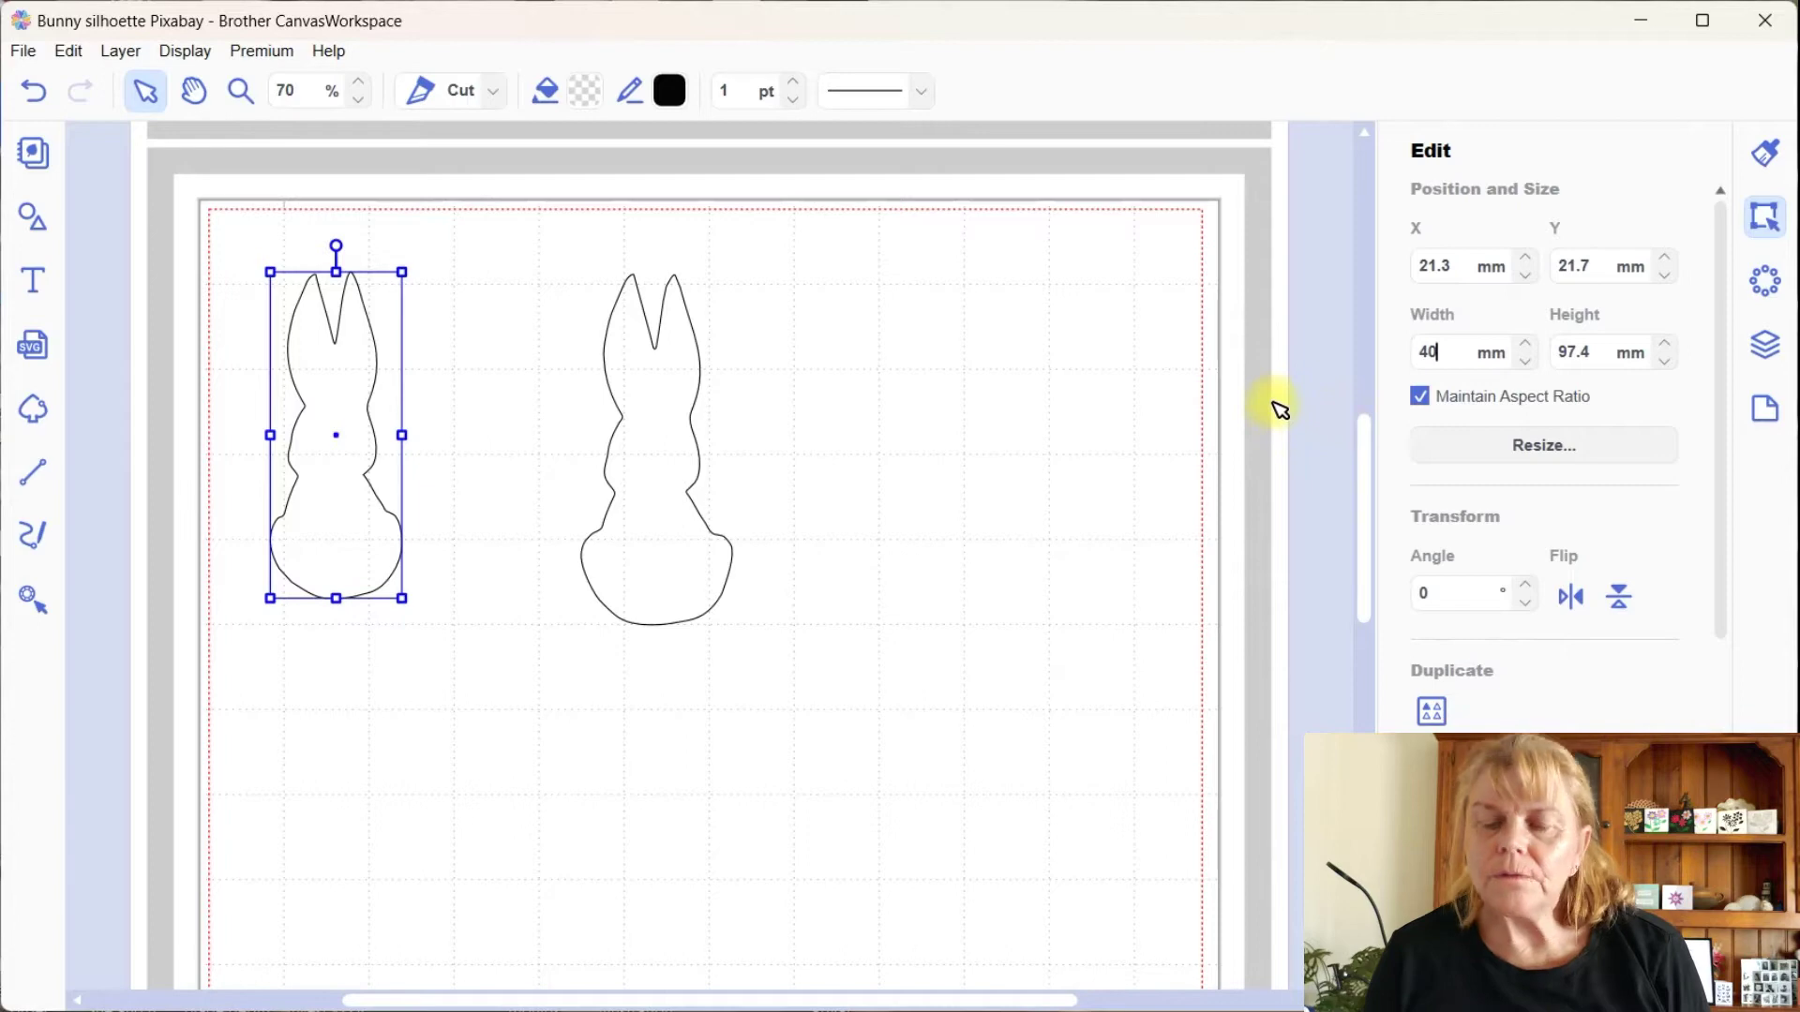
key(Return)
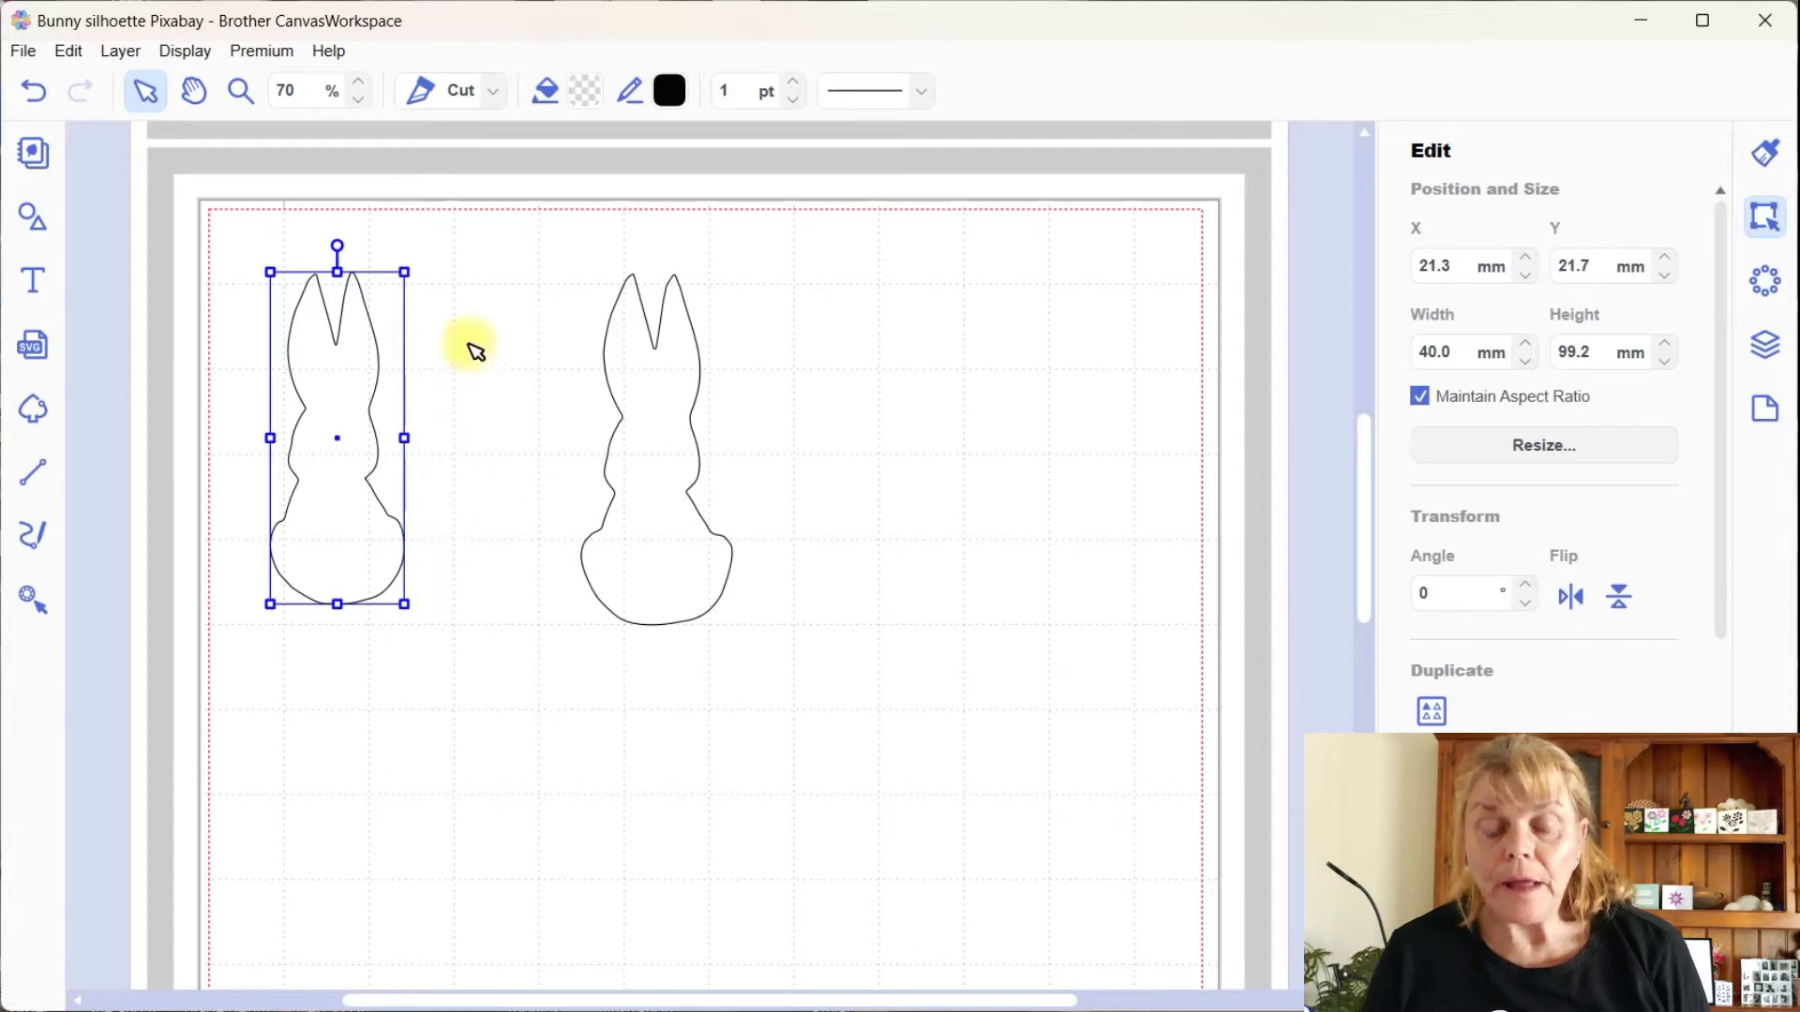
Step: Move the edited bunny closer to the first one and set its width to 40 mm with the aspect ratio maintained
drag(650, 594, 519, 581)
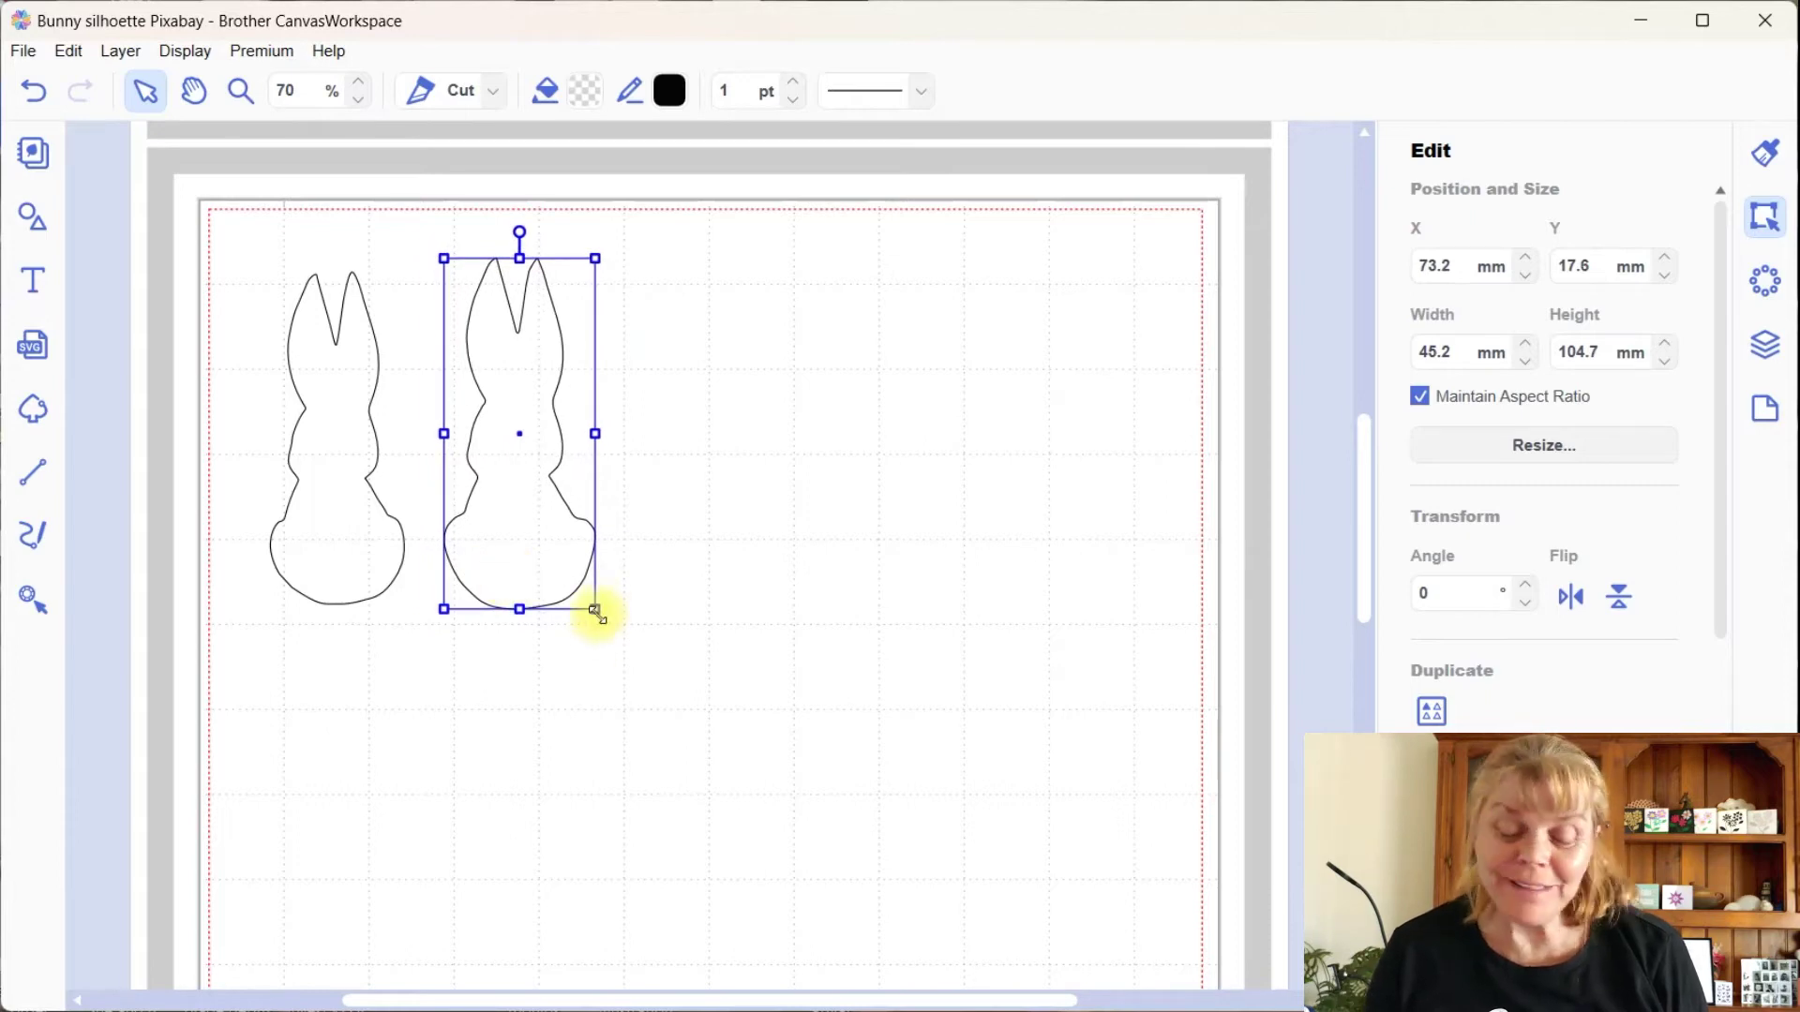
click(370, 562)
click(553, 576)
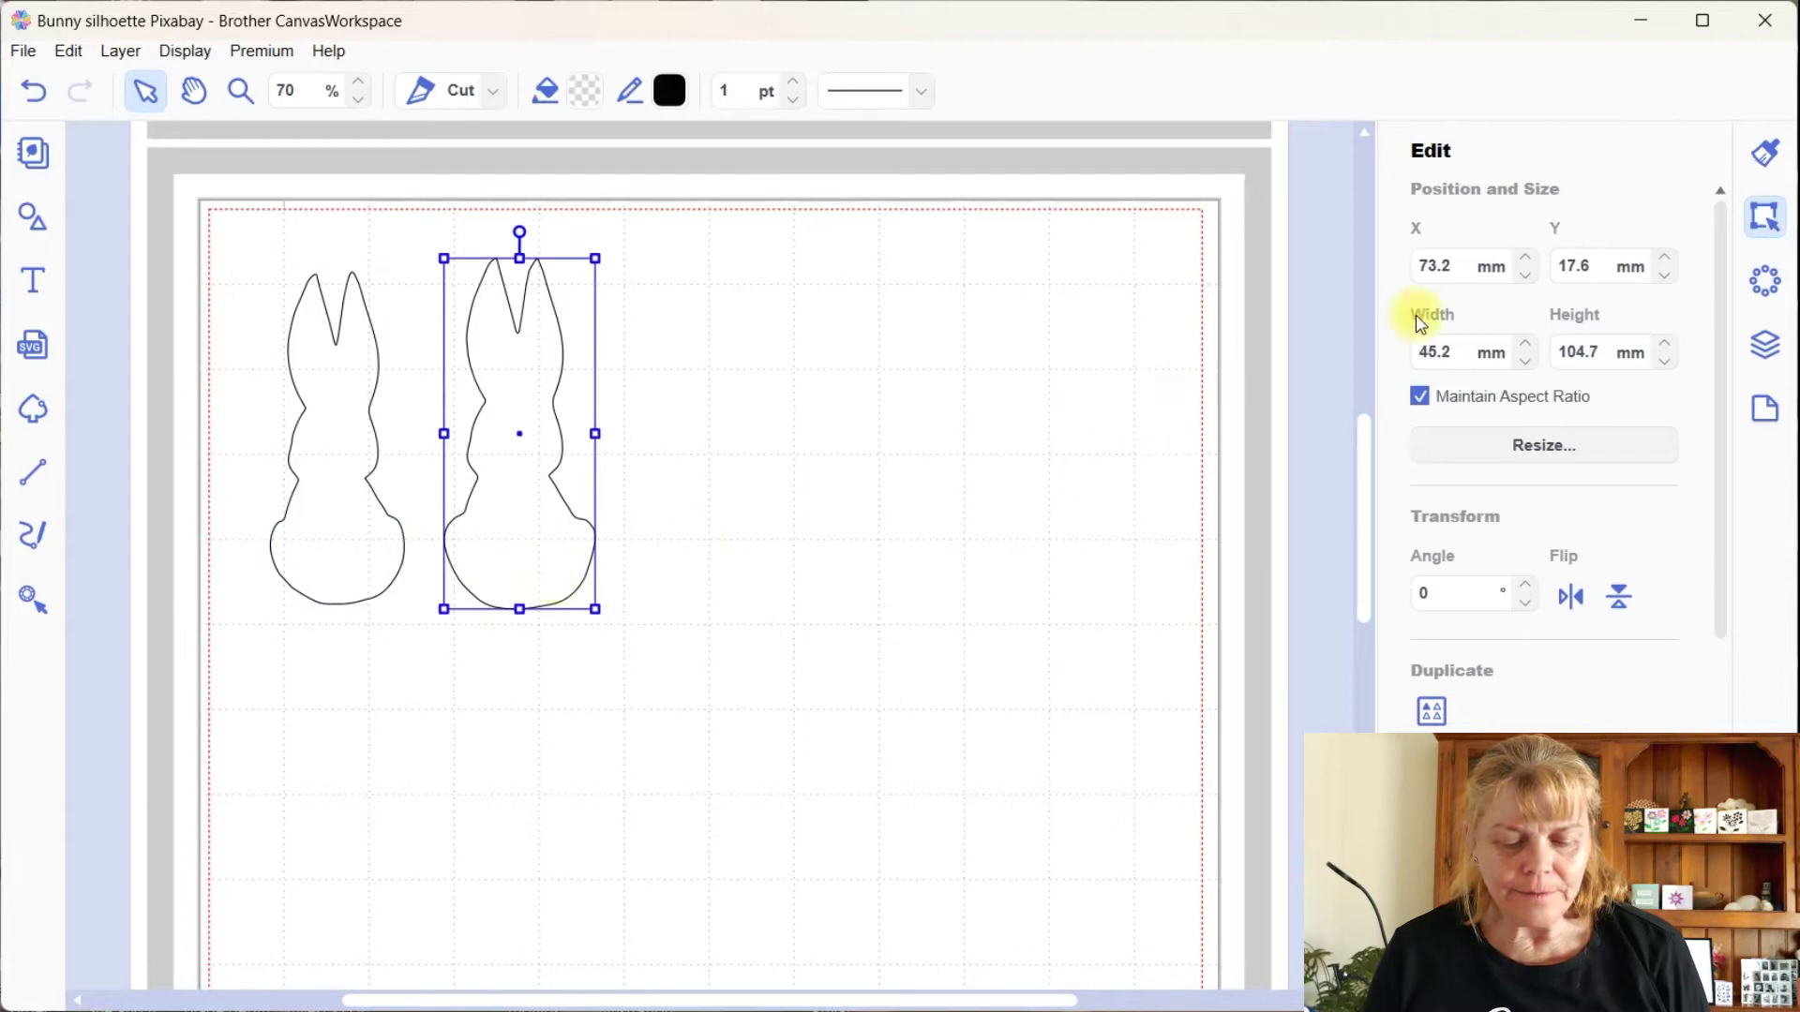
drag(1459, 357, 1382, 354)
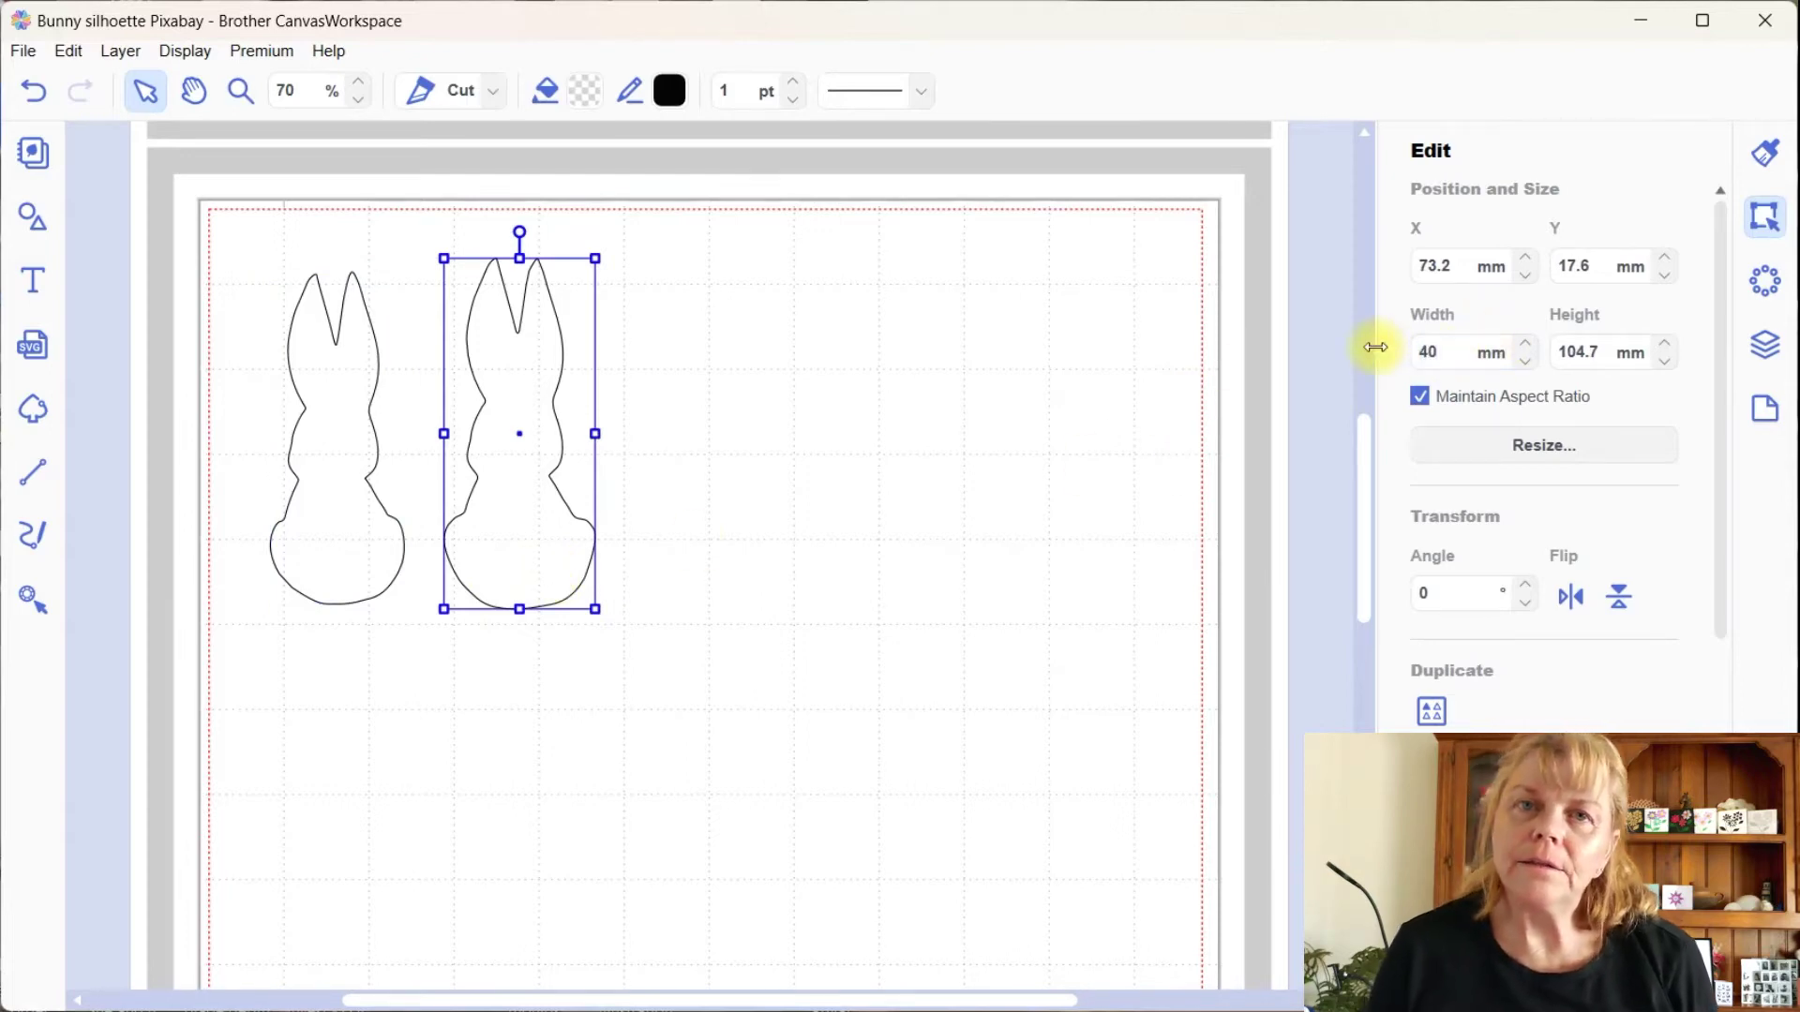
key(Return)
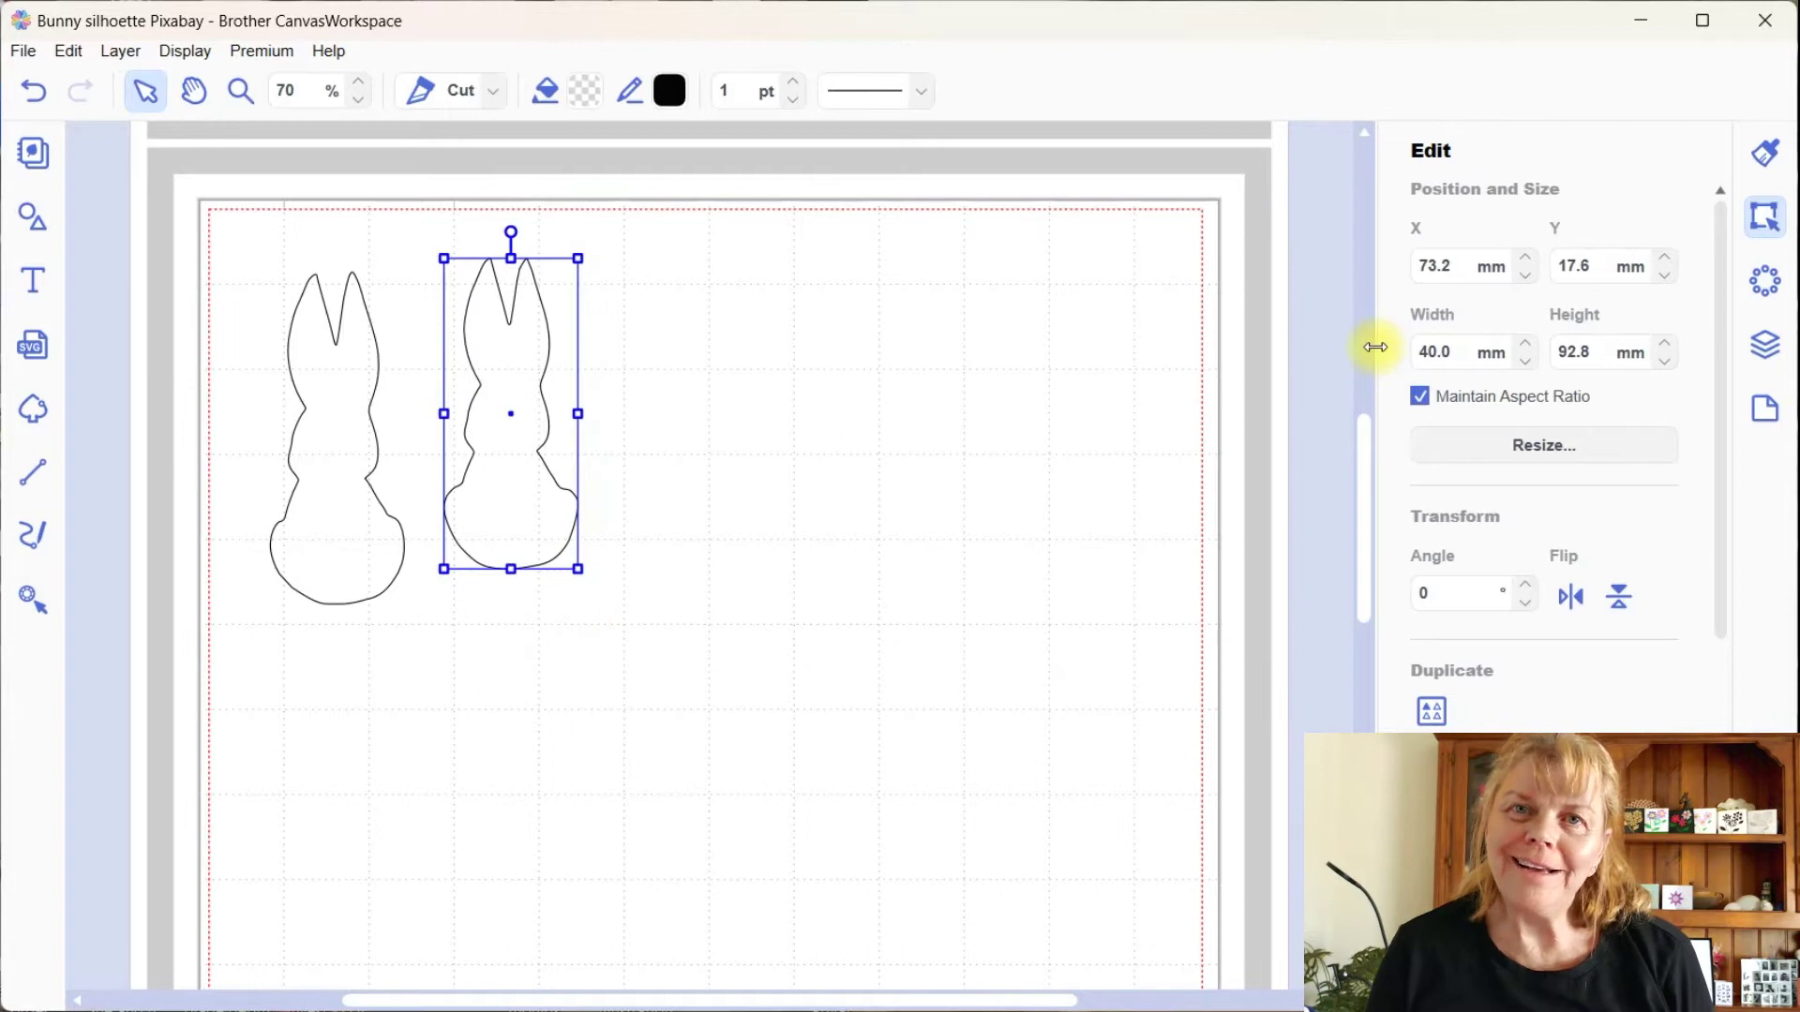
Step: Move the edited bunny level with the first one to compare them, and set it aside over the mat's right edge
click(863, 389)
click(574, 505)
drag(551, 490, 551, 520)
click(740, 515)
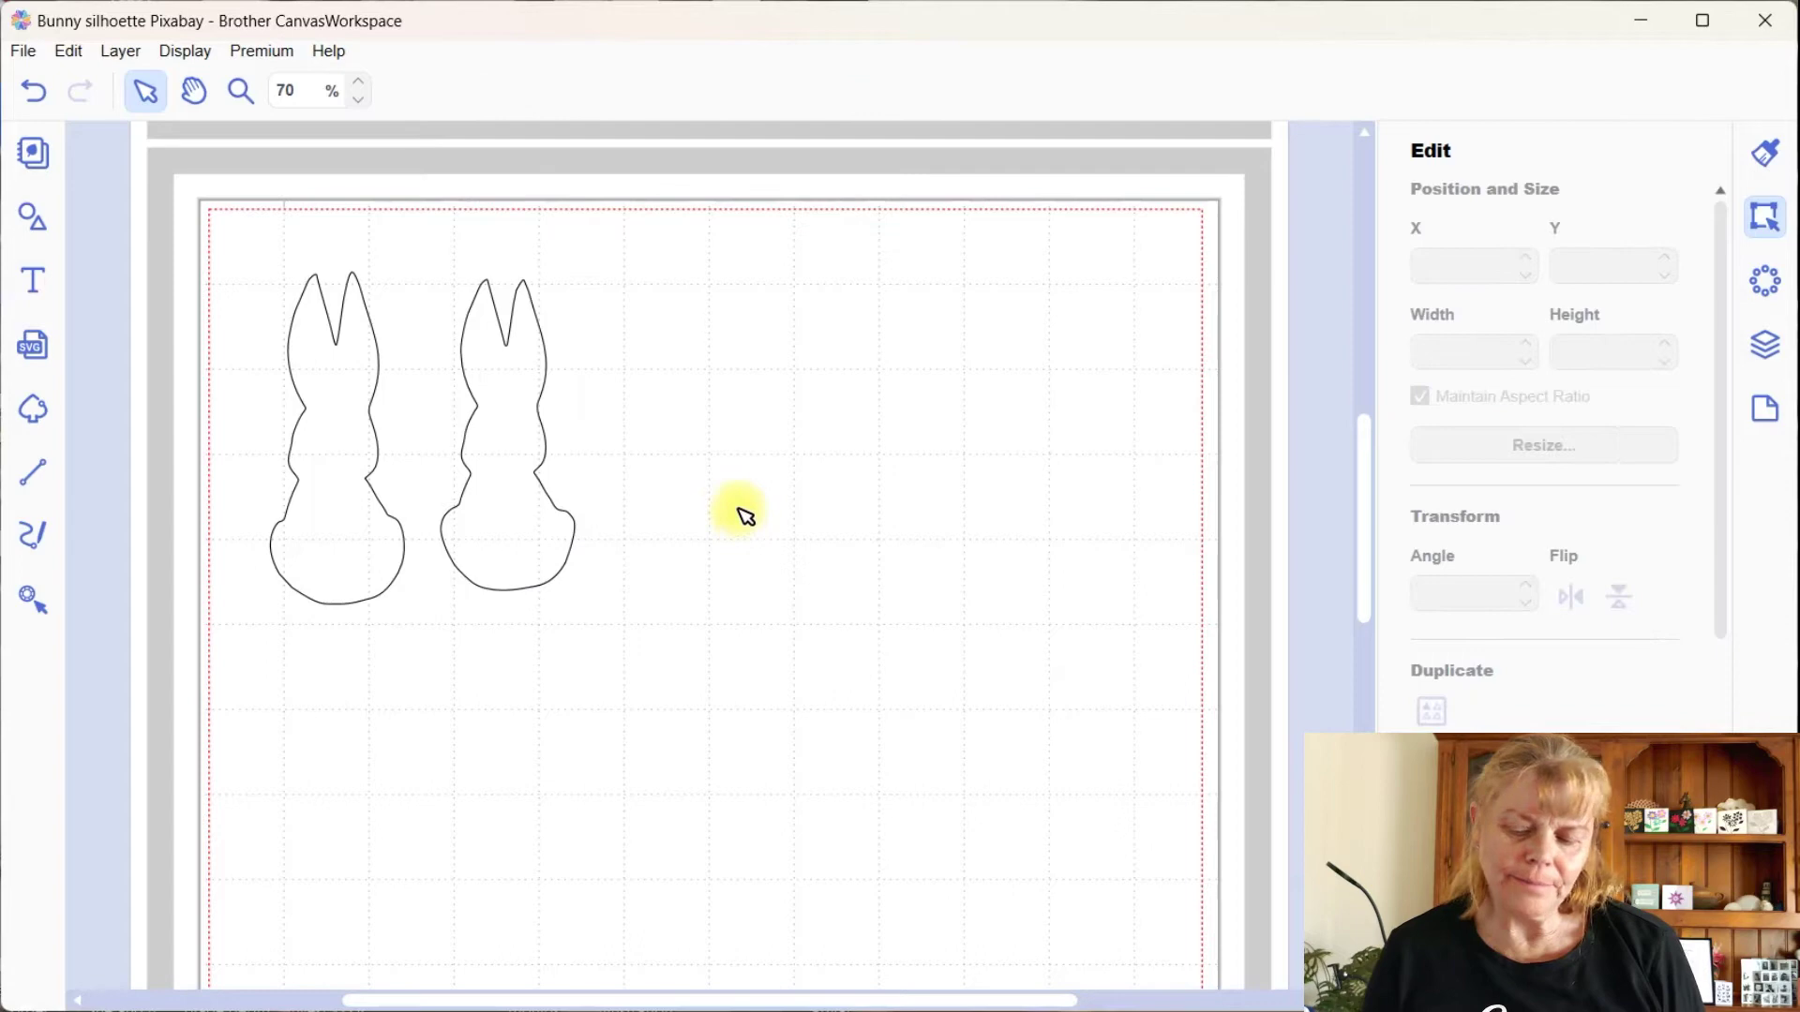
click(541, 550)
drag(541, 550, 1273, 463)
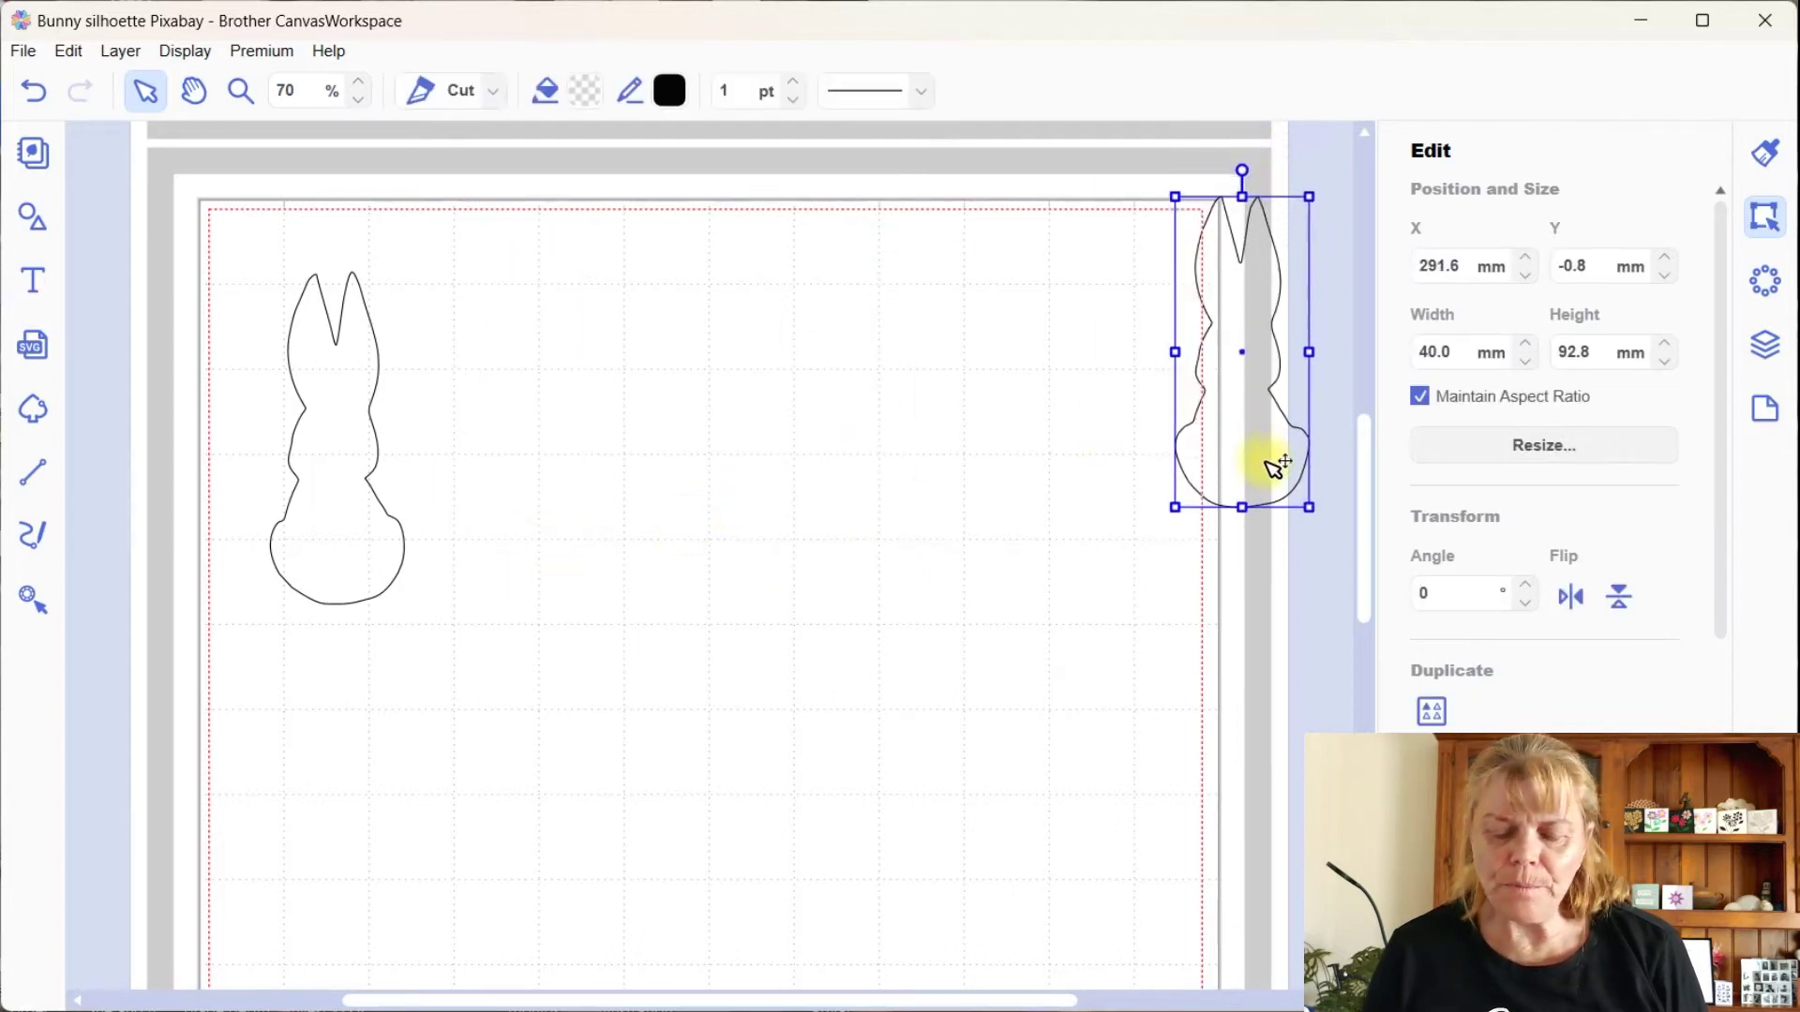
Step: Select the remaining outline bunny on the mat and show the hidden black bunny silhouette layer
click(335, 501)
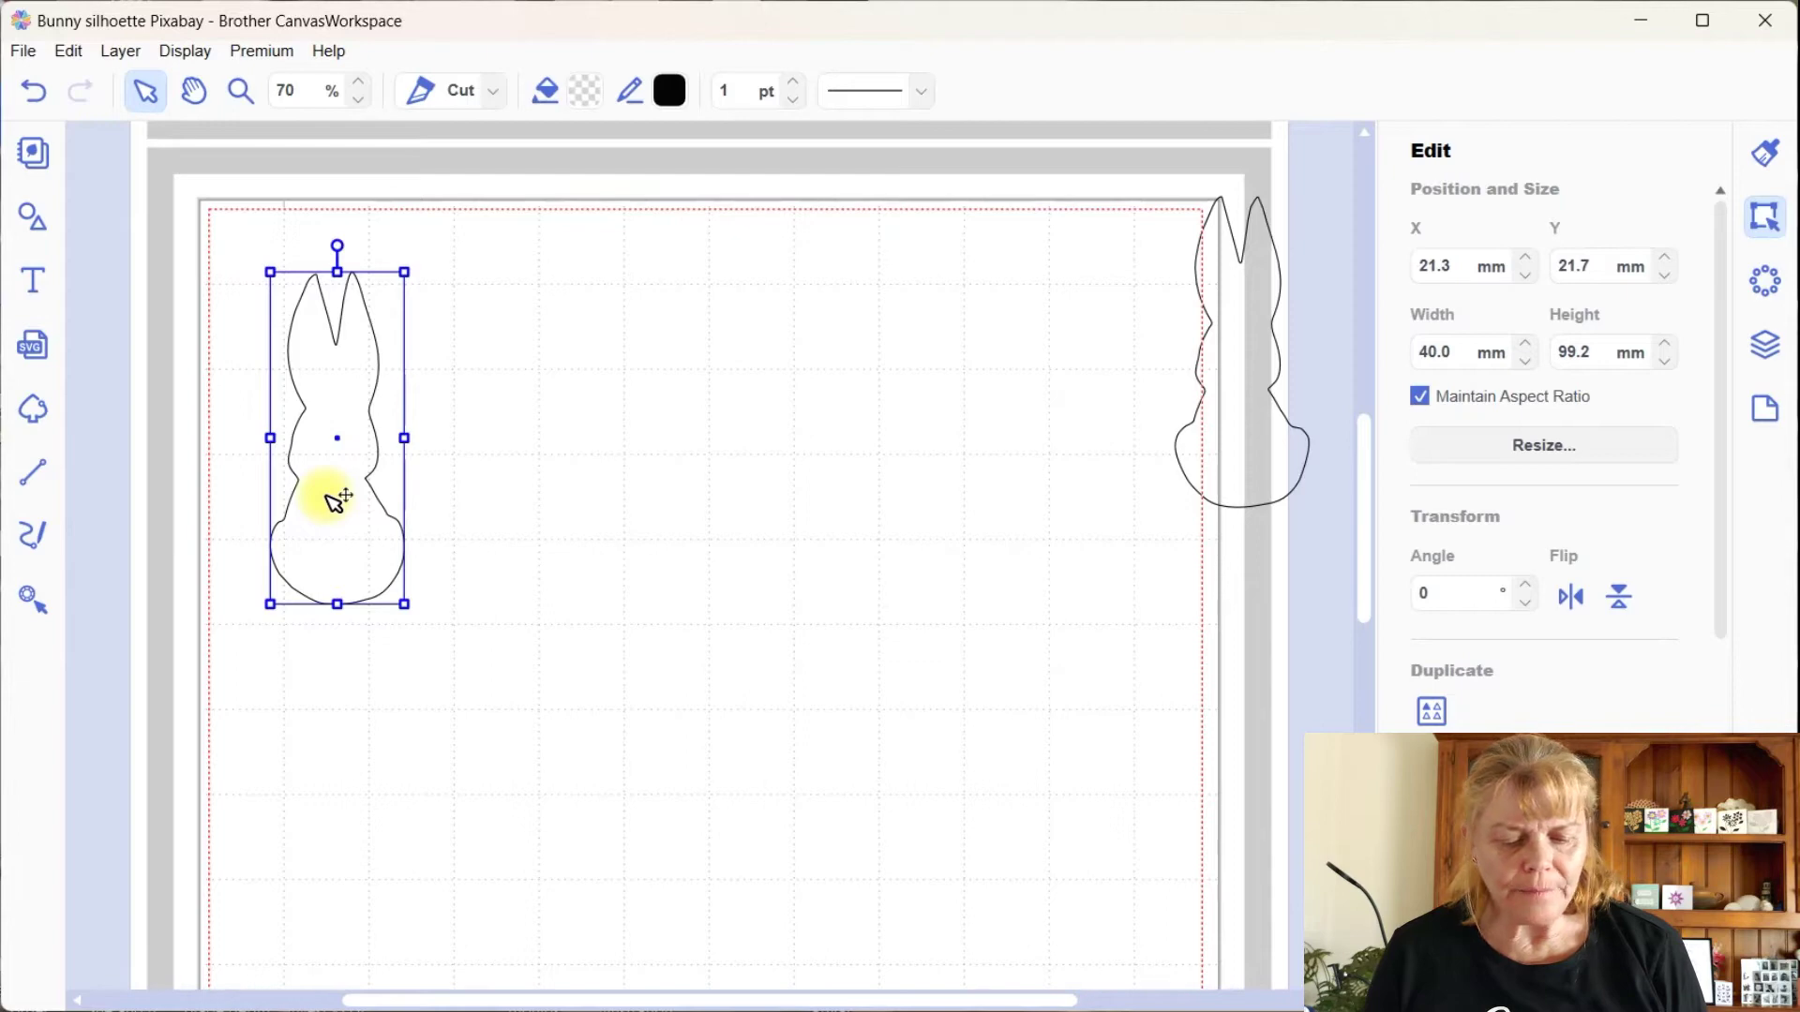
click(1767, 281)
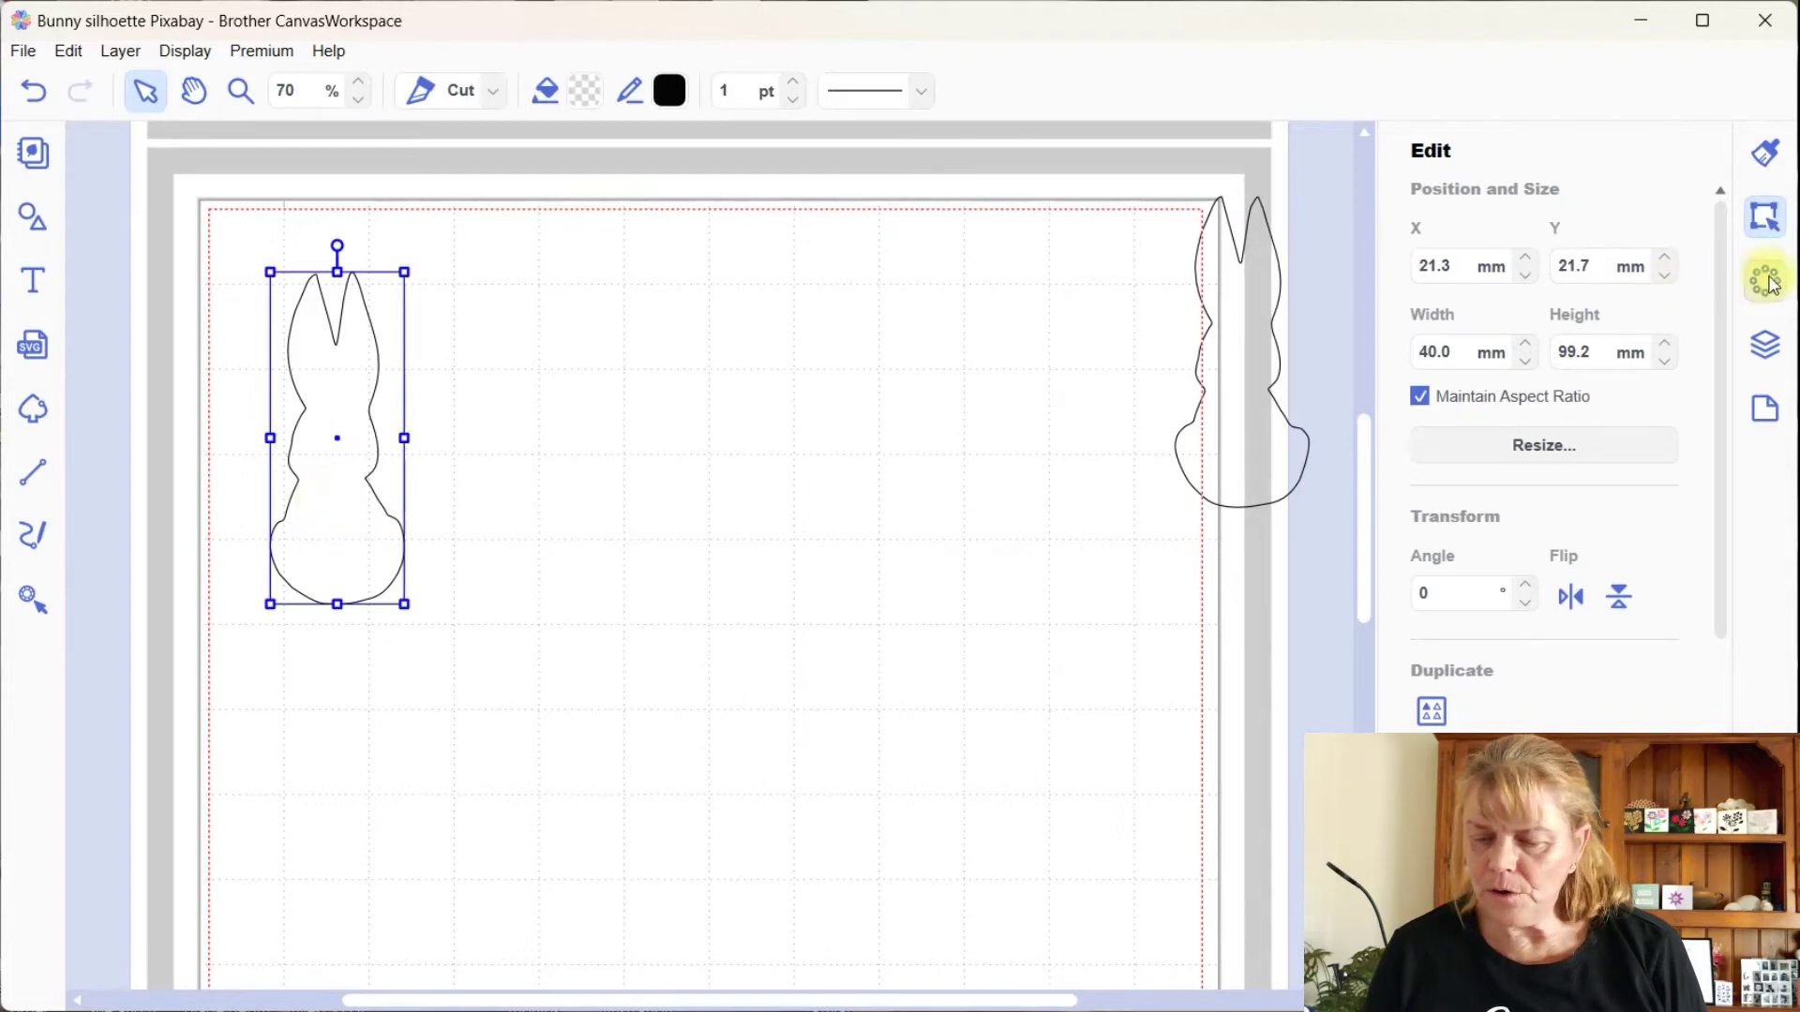
click(1766, 344)
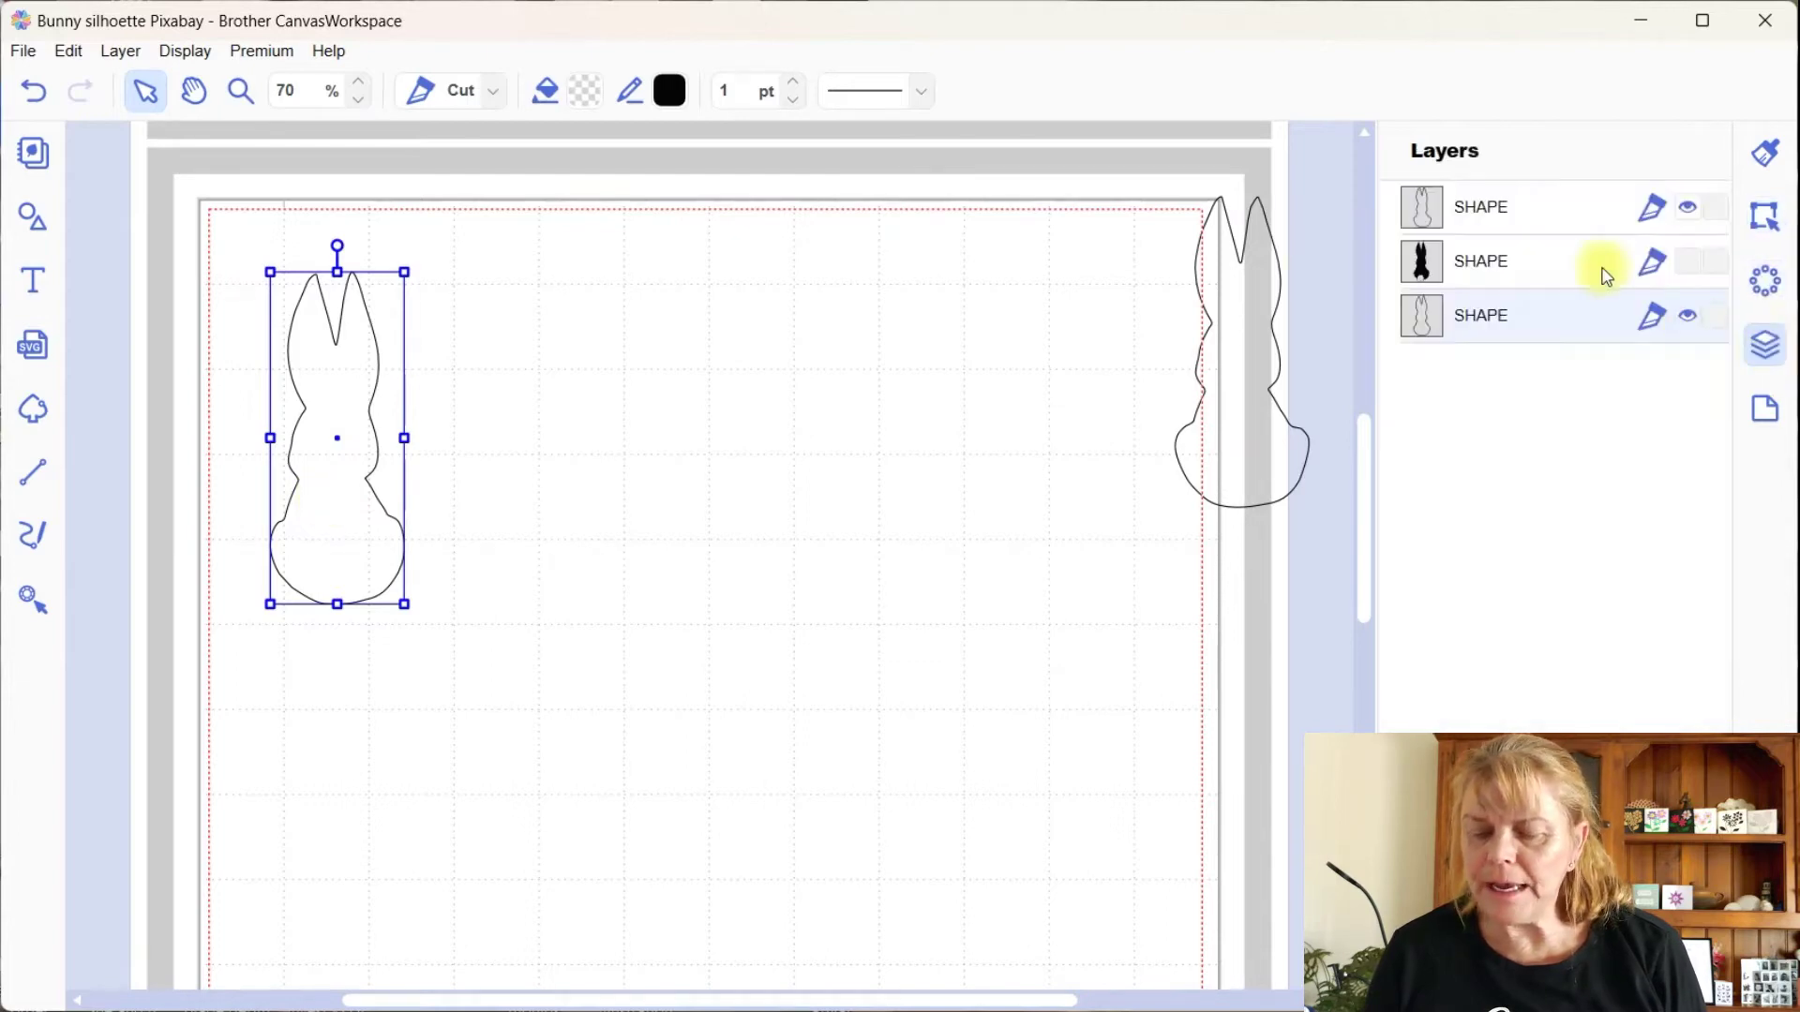
click(1688, 261)
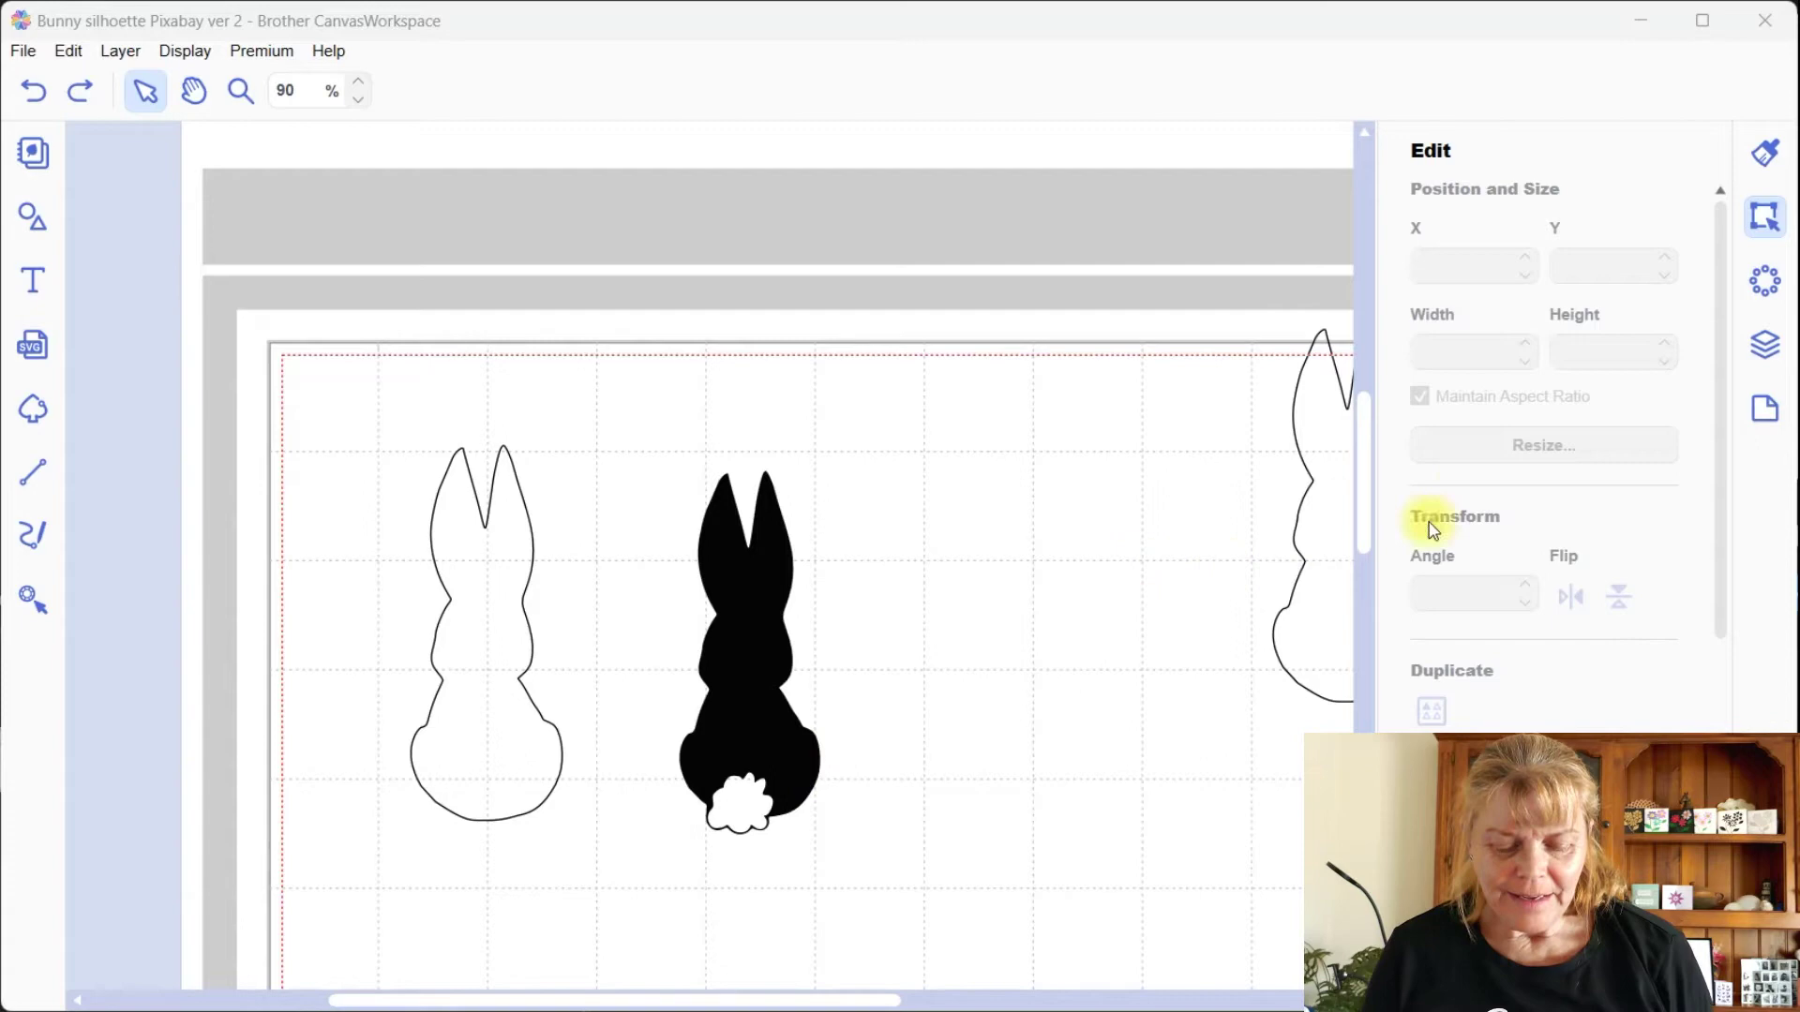
Step: Hide the black bunny silhouette layer and delete the spare outline bunny at the mat's right edge
click(1762, 347)
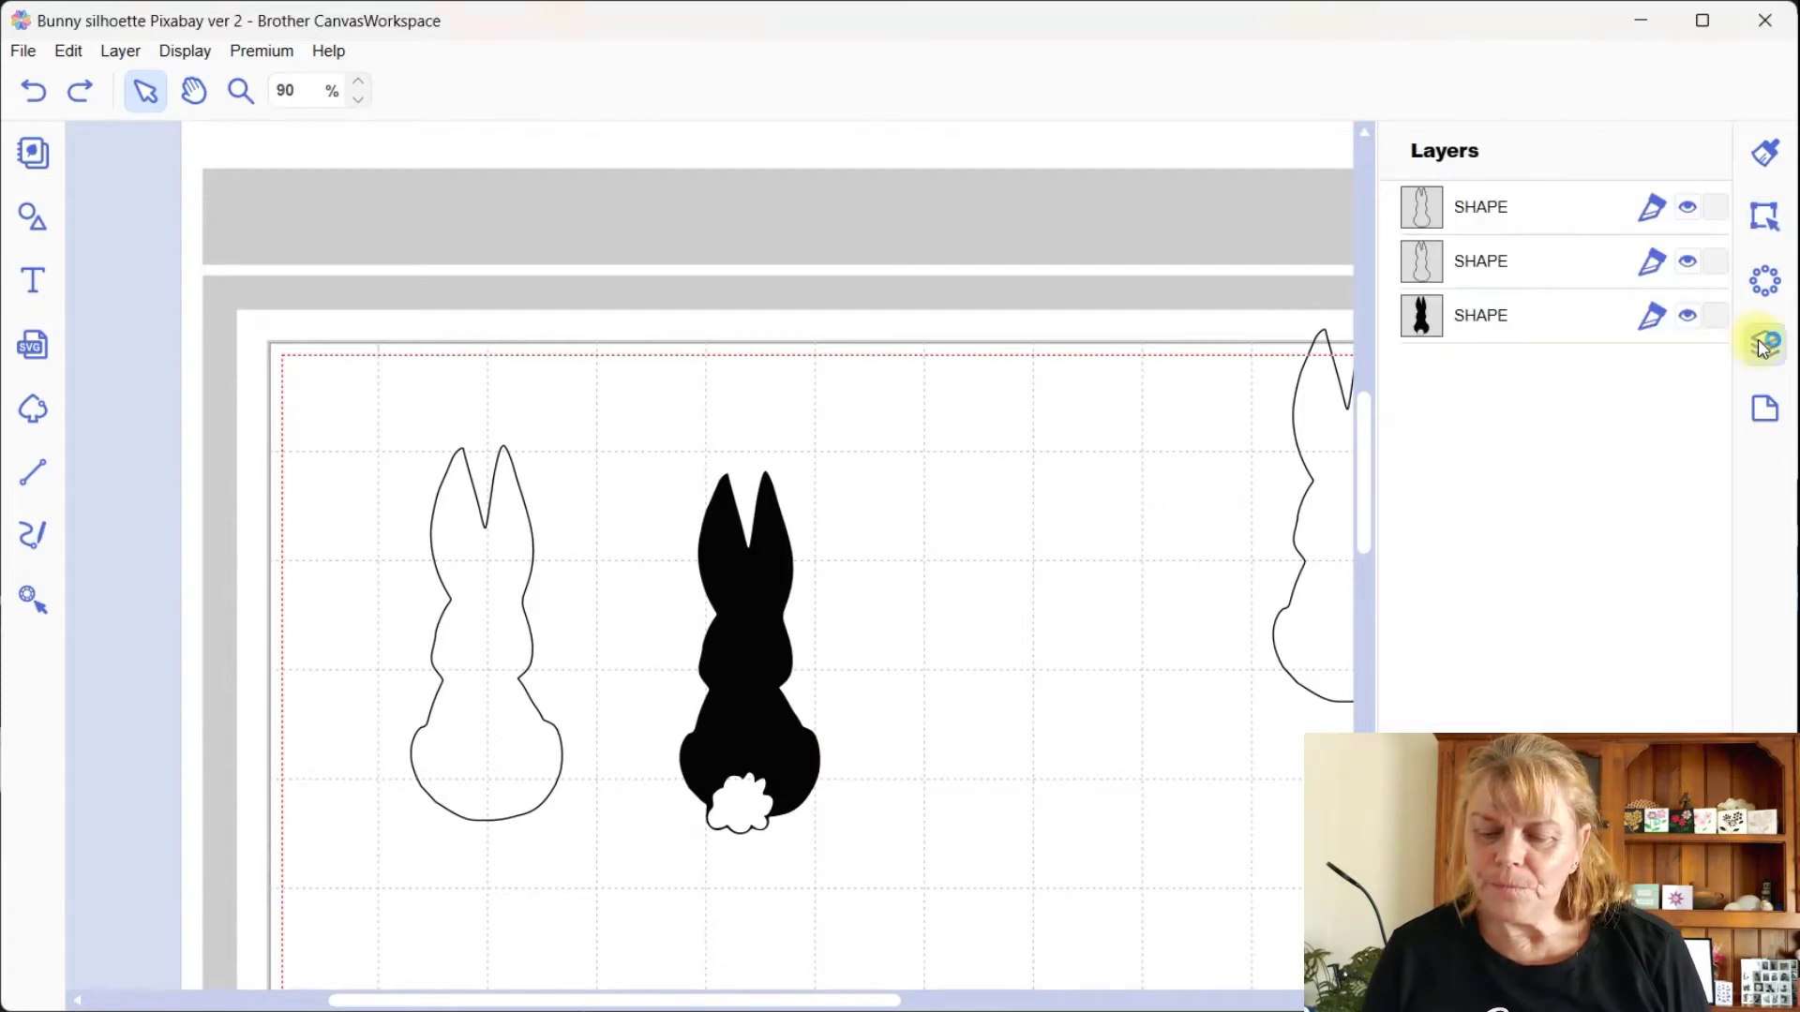
click(1687, 315)
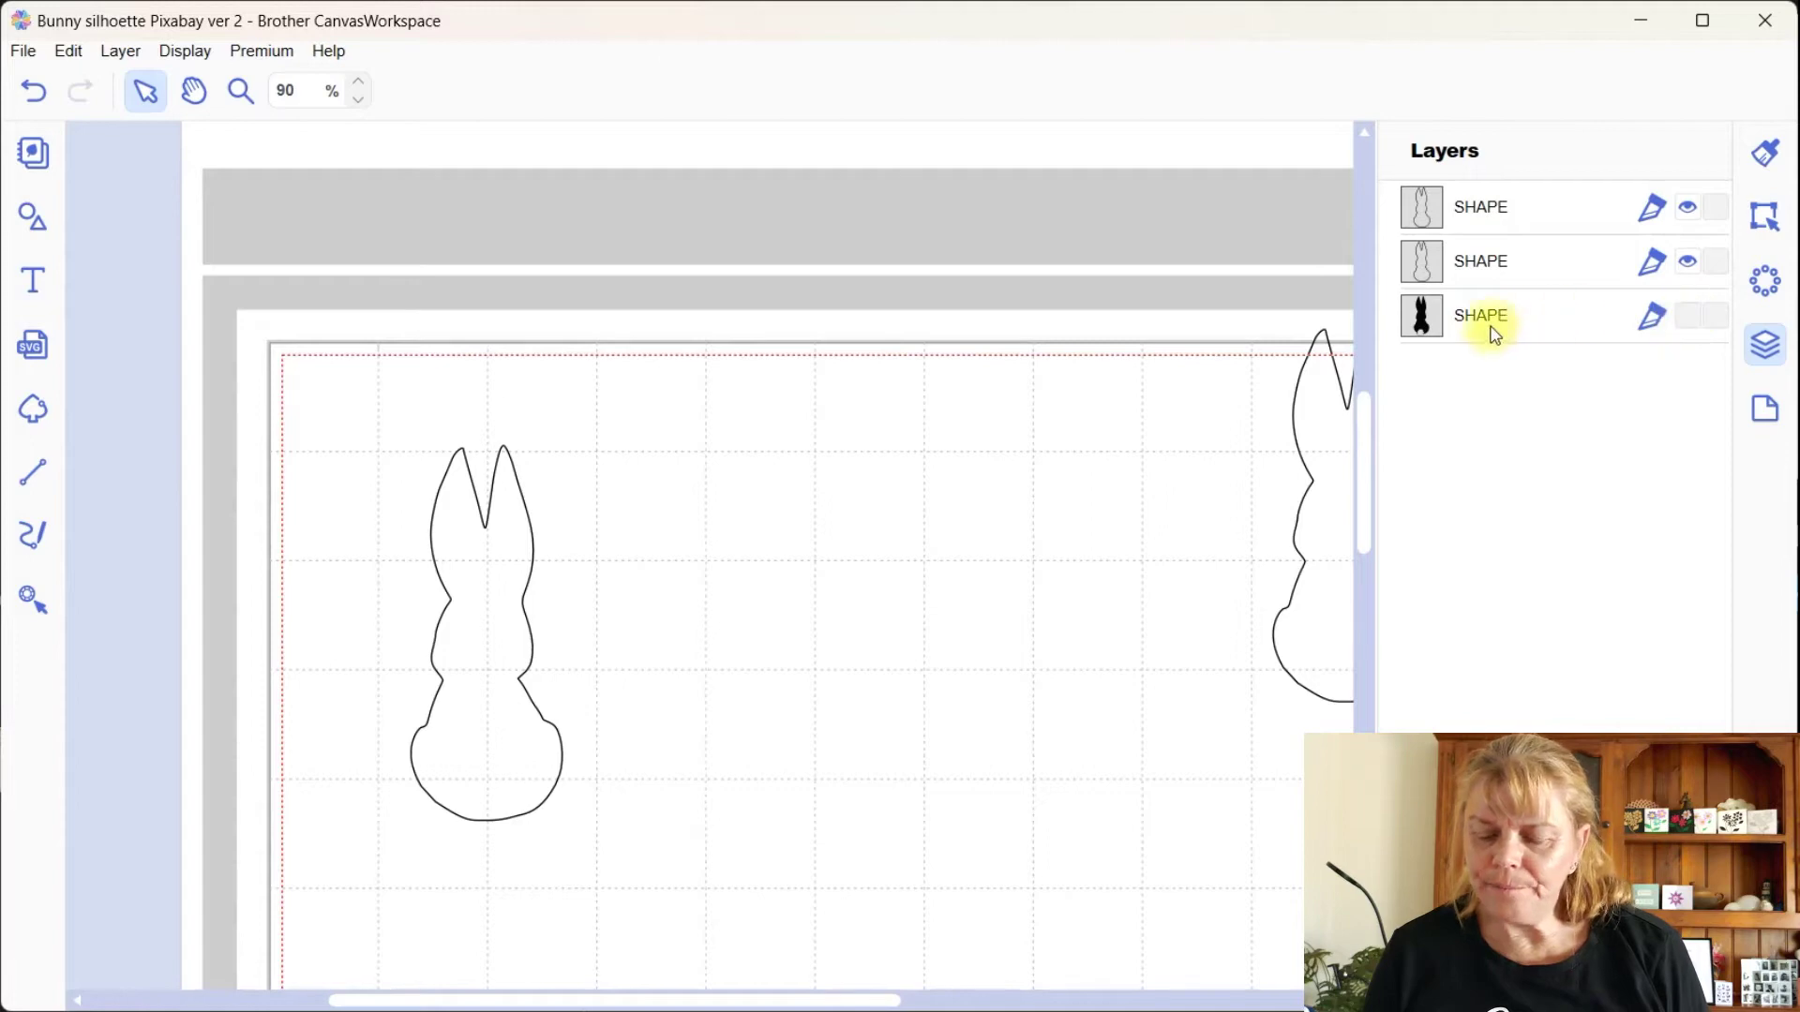
click(1336, 448)
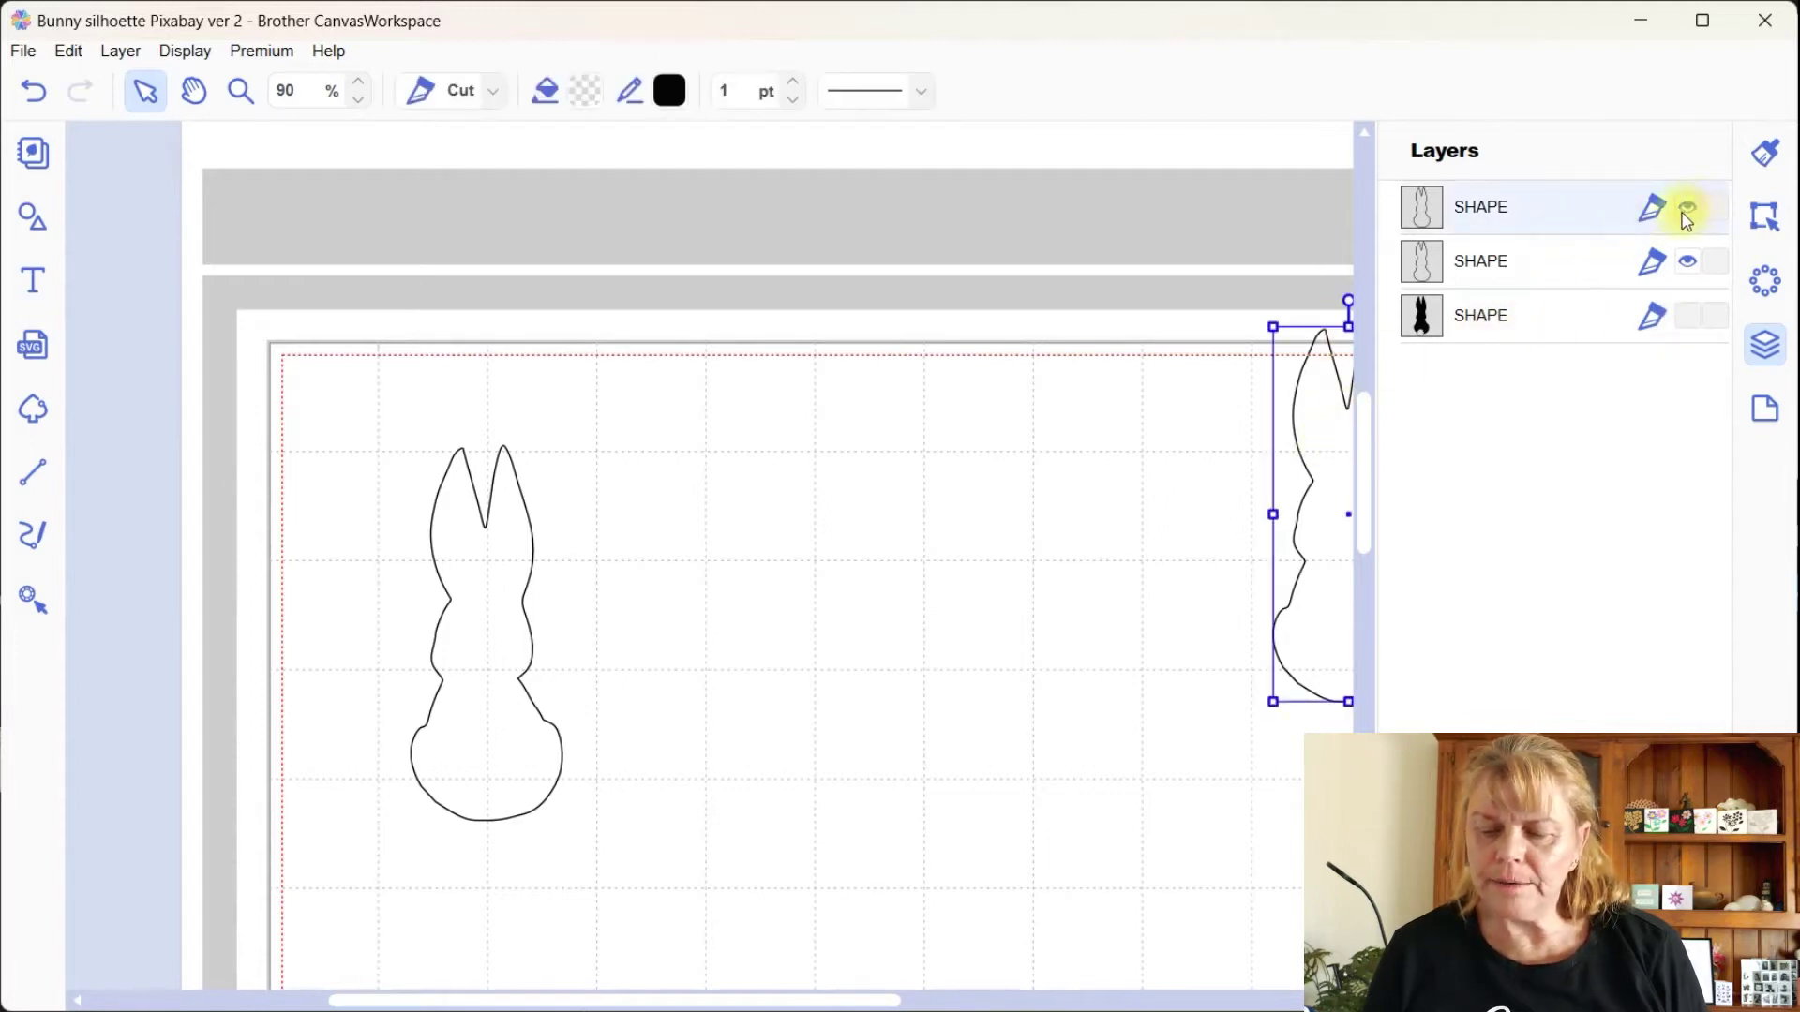
key(Delete)
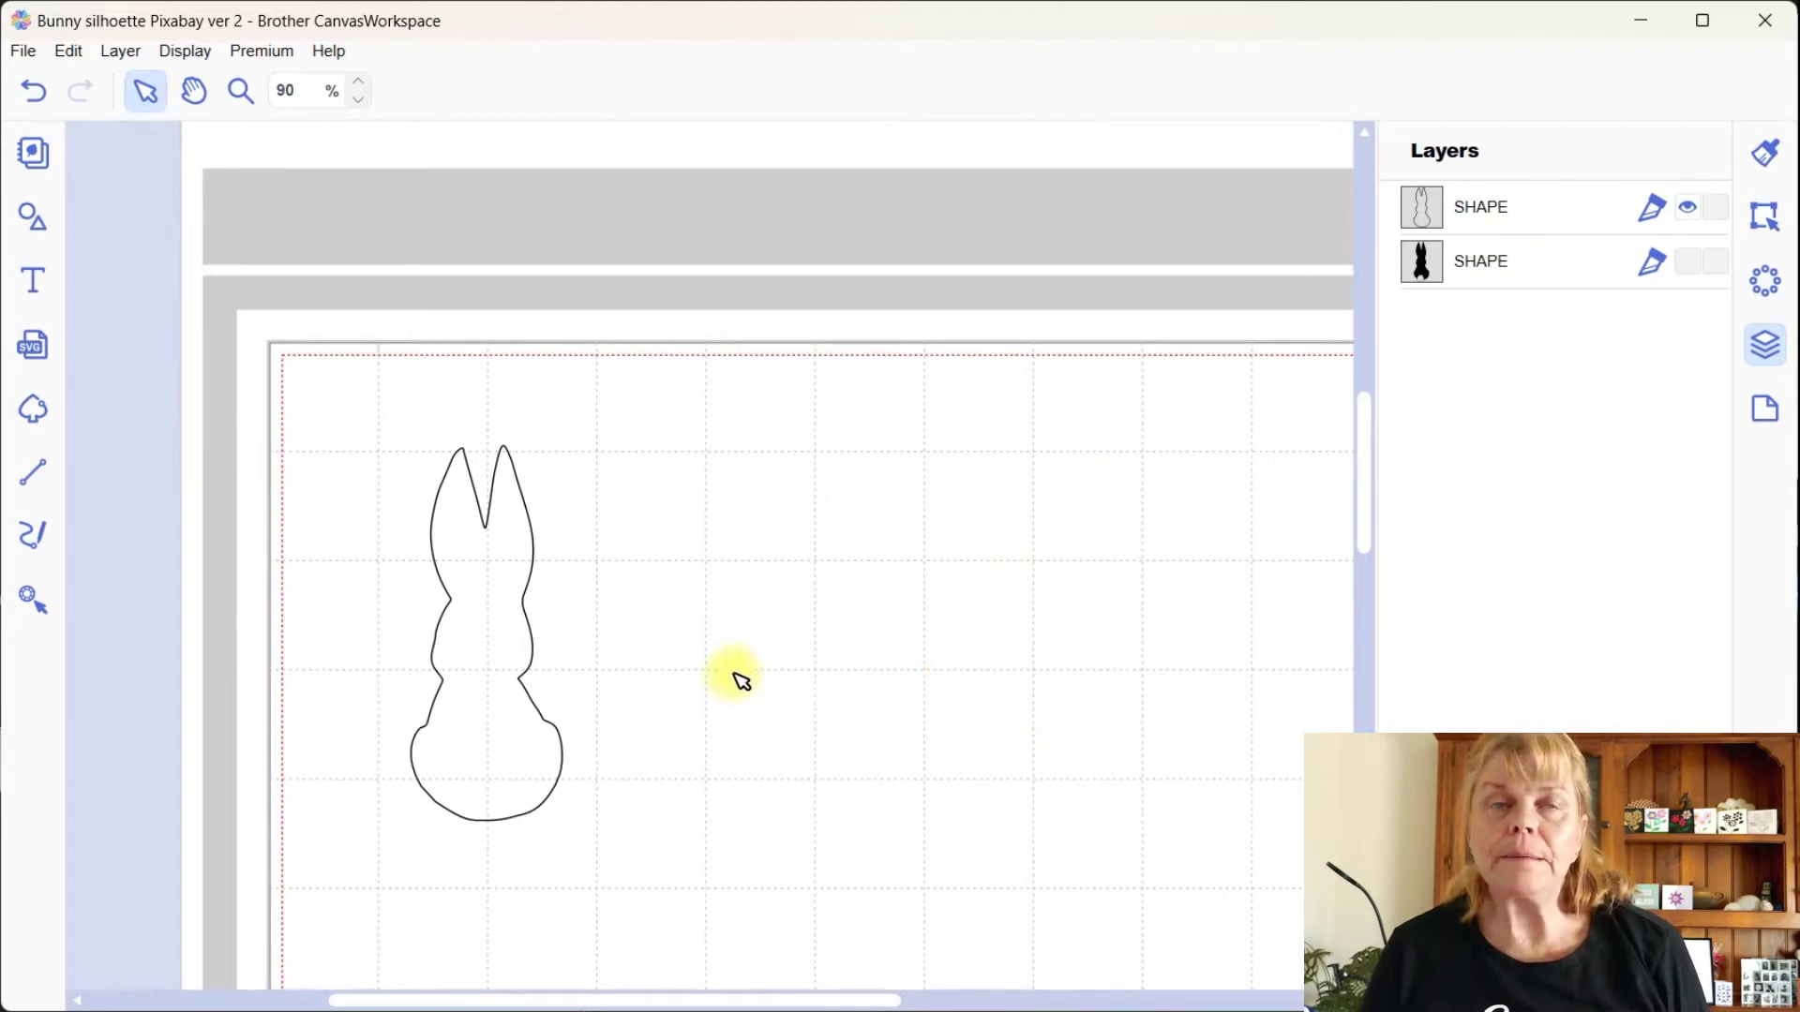
Step: Add a basic circle resized to 3 mm wide and place it inside the bunny's right ear near its base
click(1766, 219)
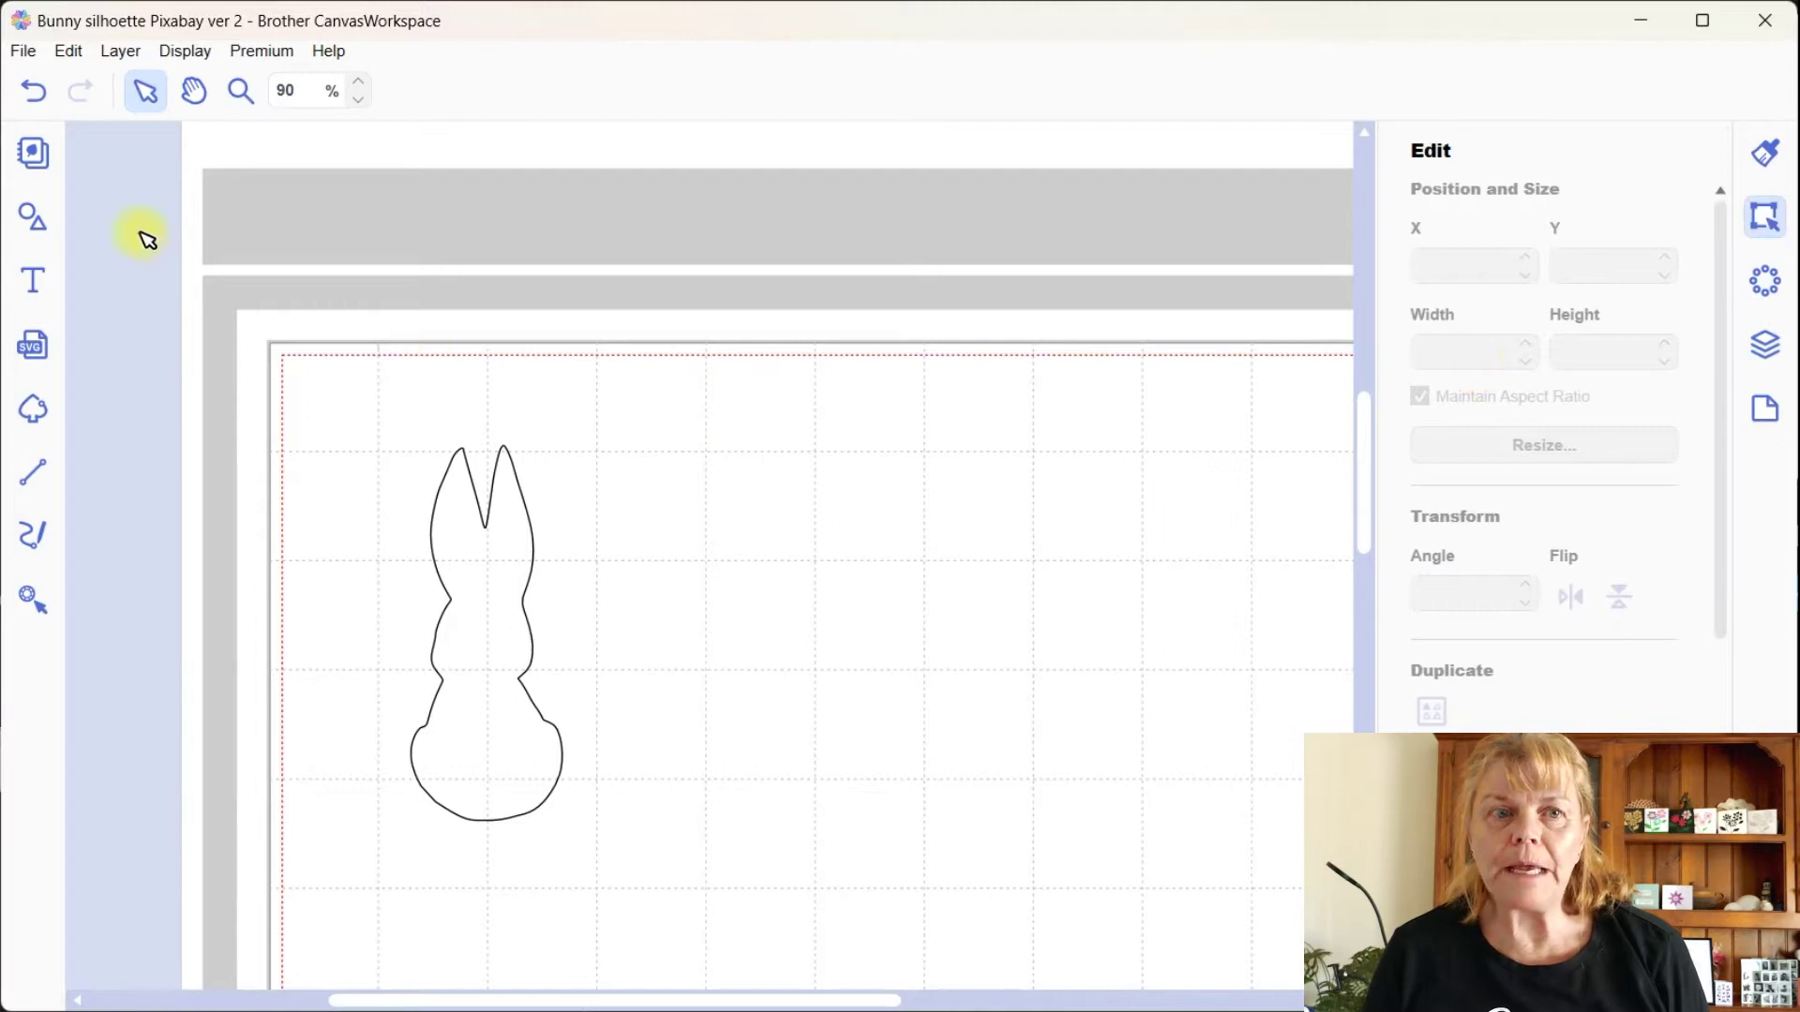
click(30, 217)
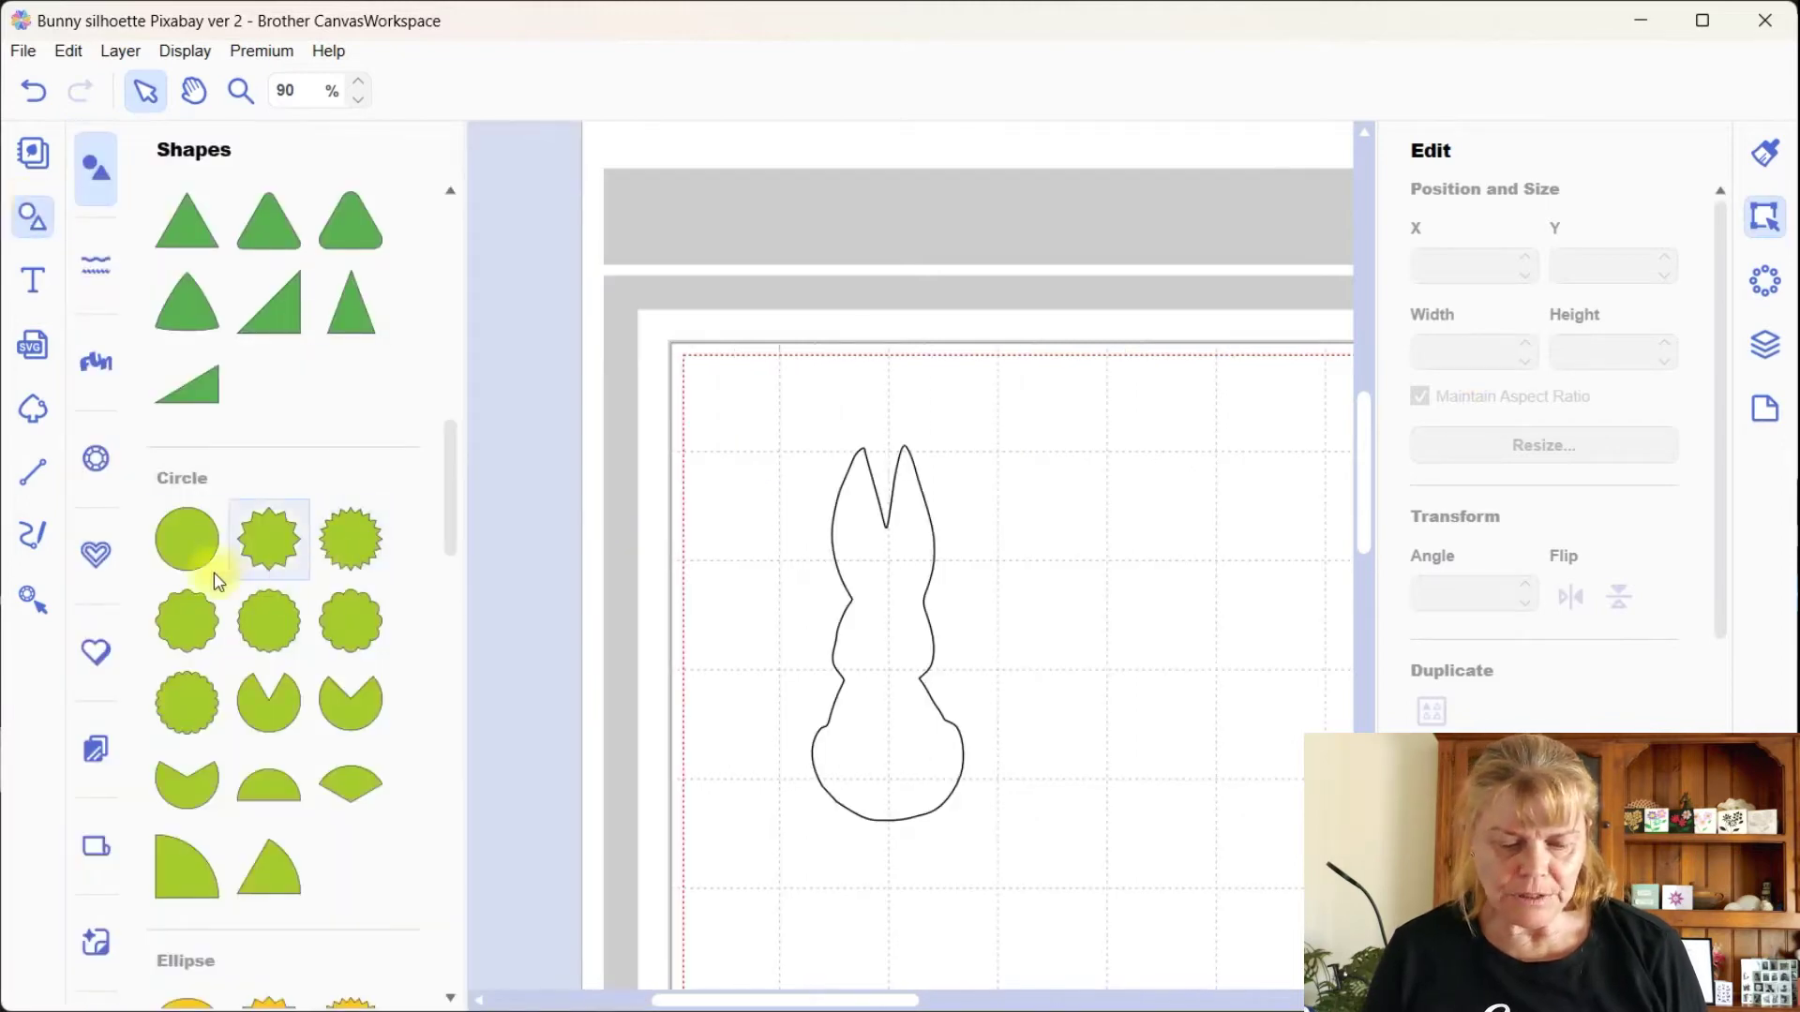
click(178, 544)
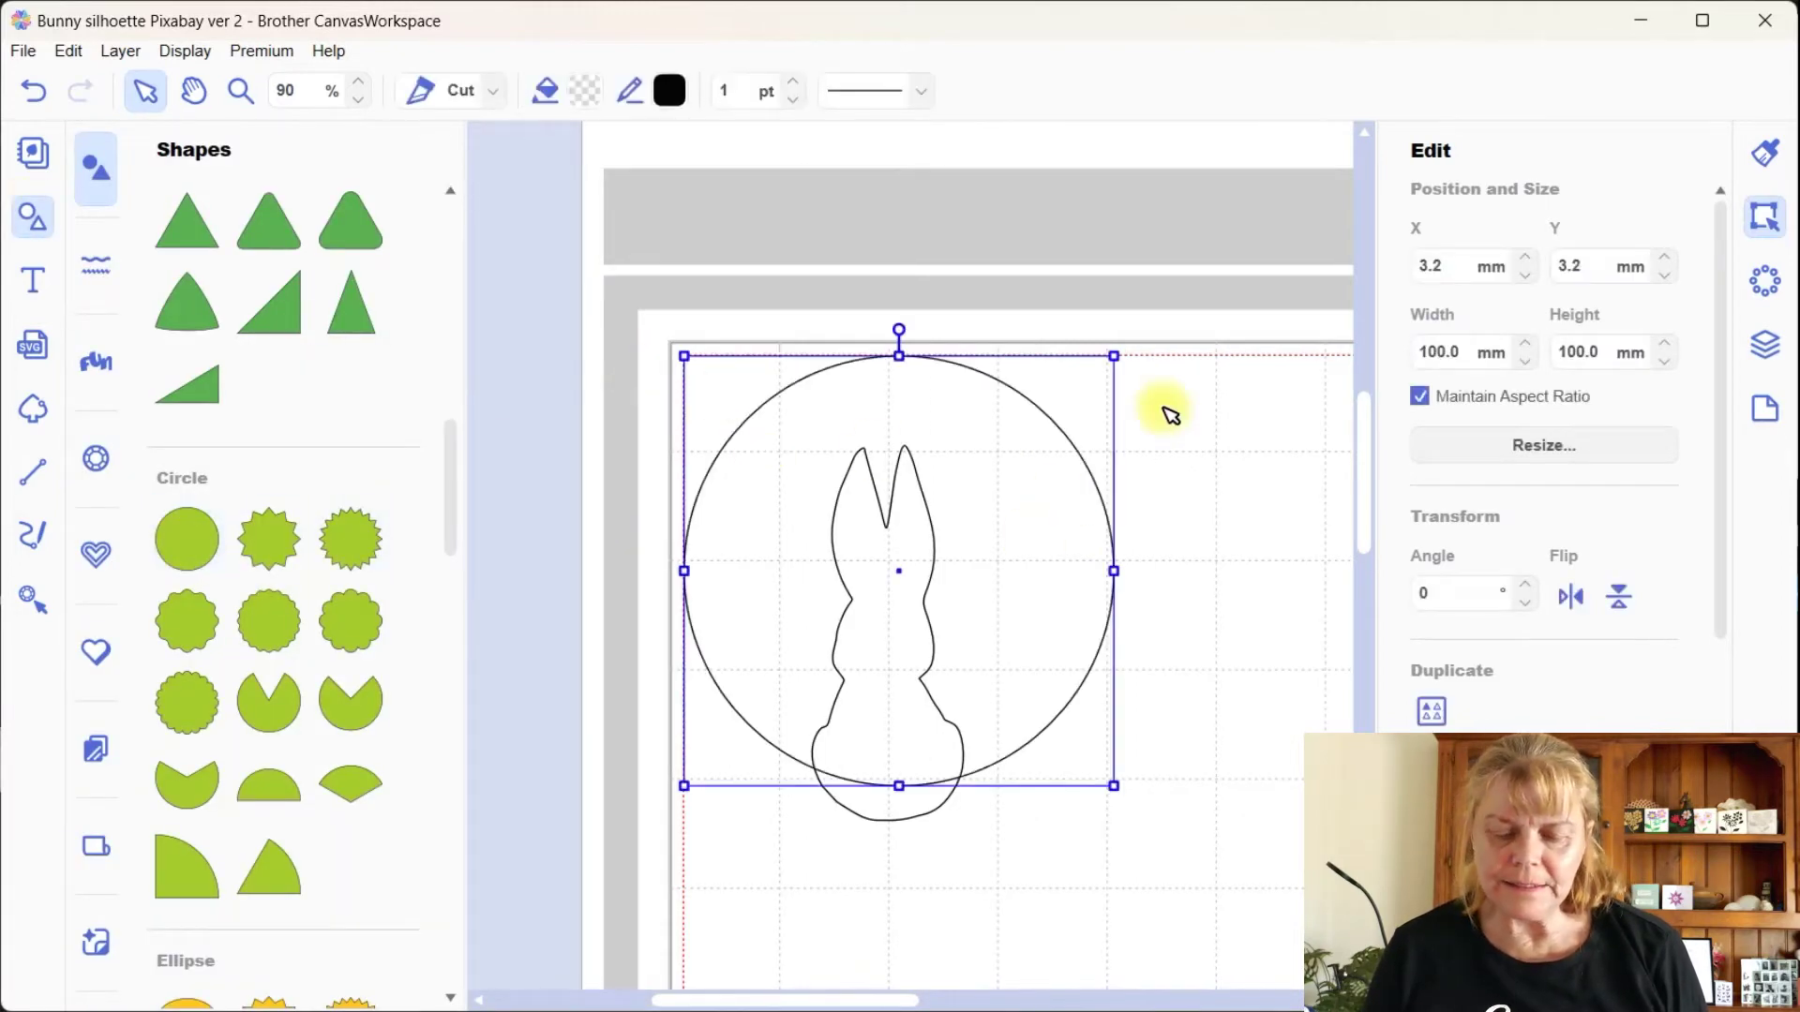
double_click(1457, 354)
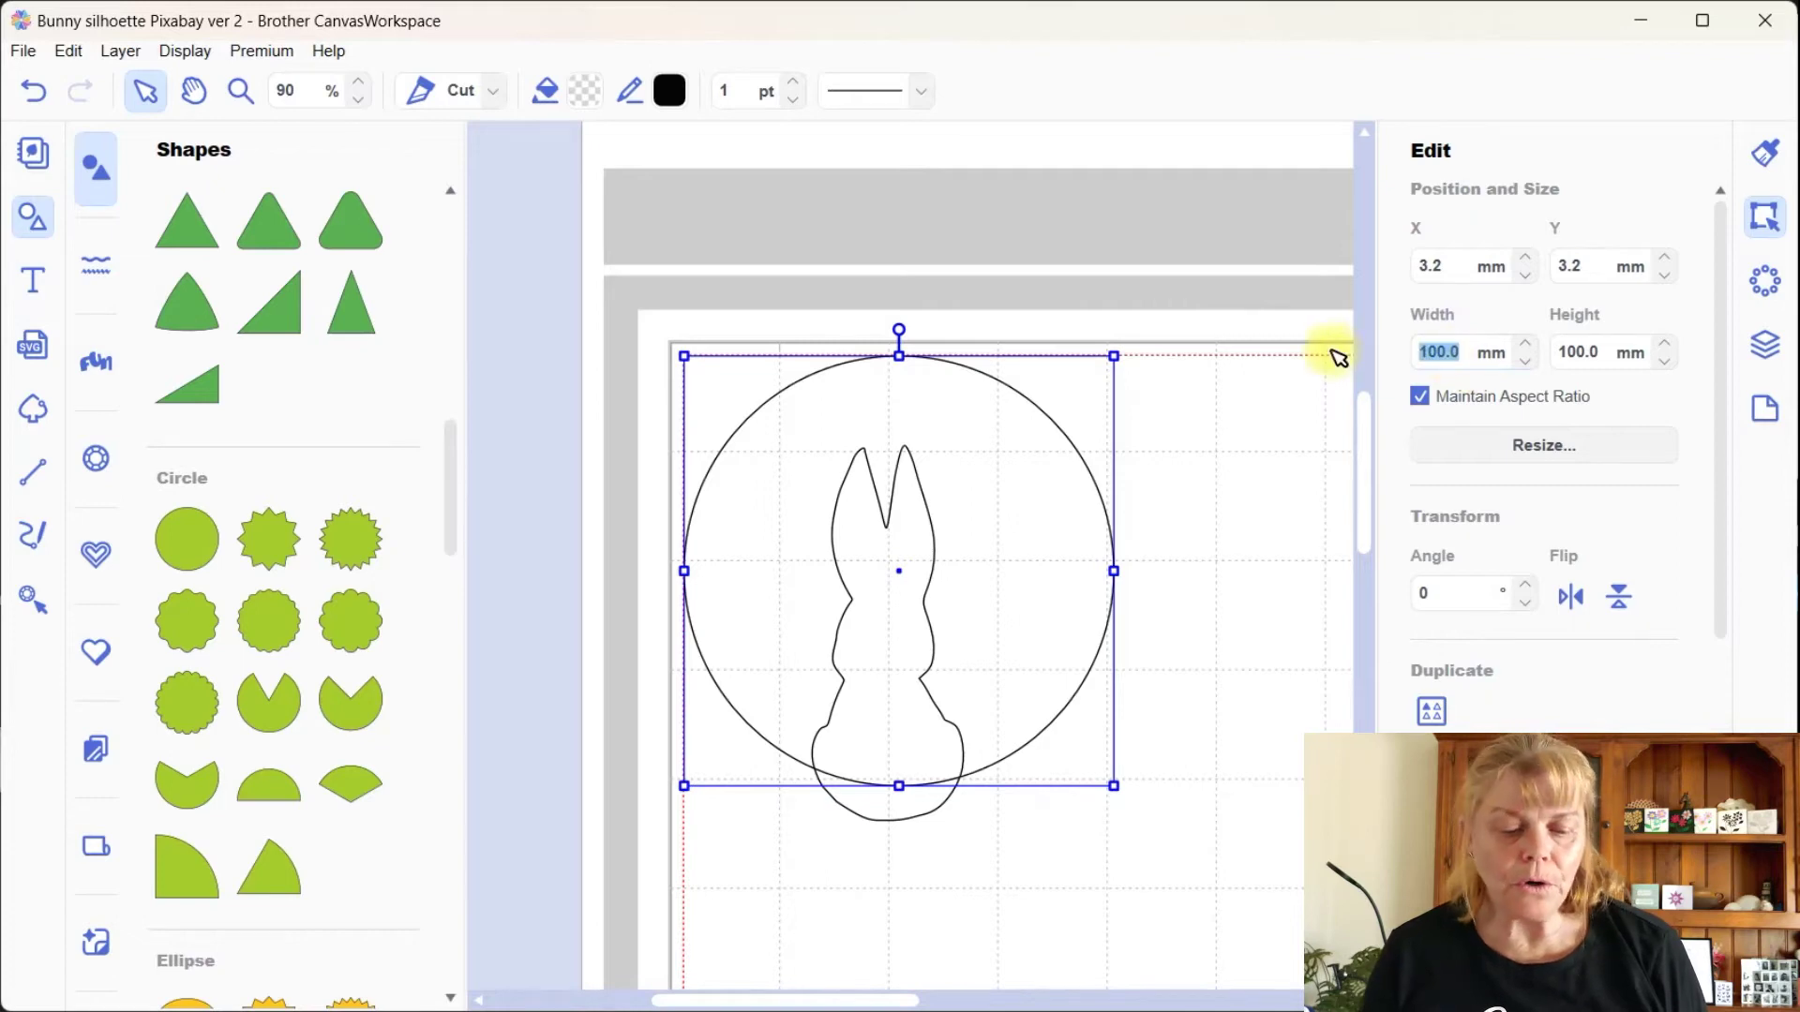
key(Return)
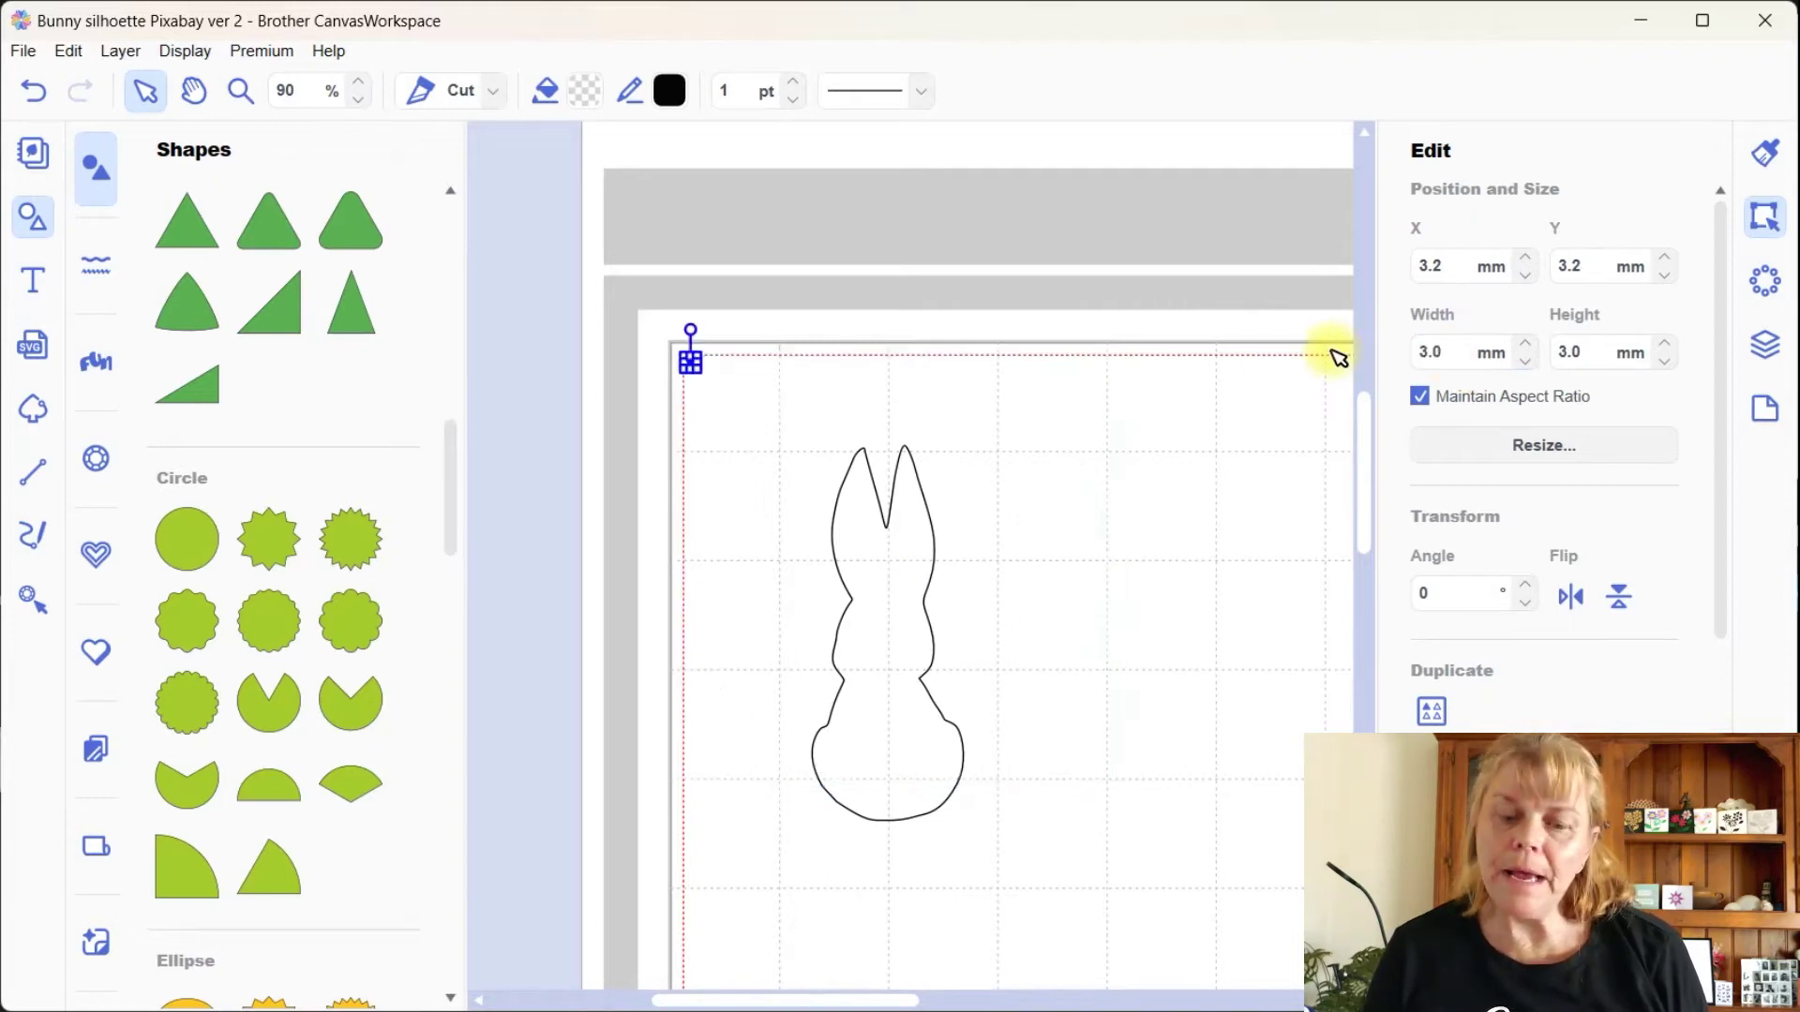
click(762, 420)
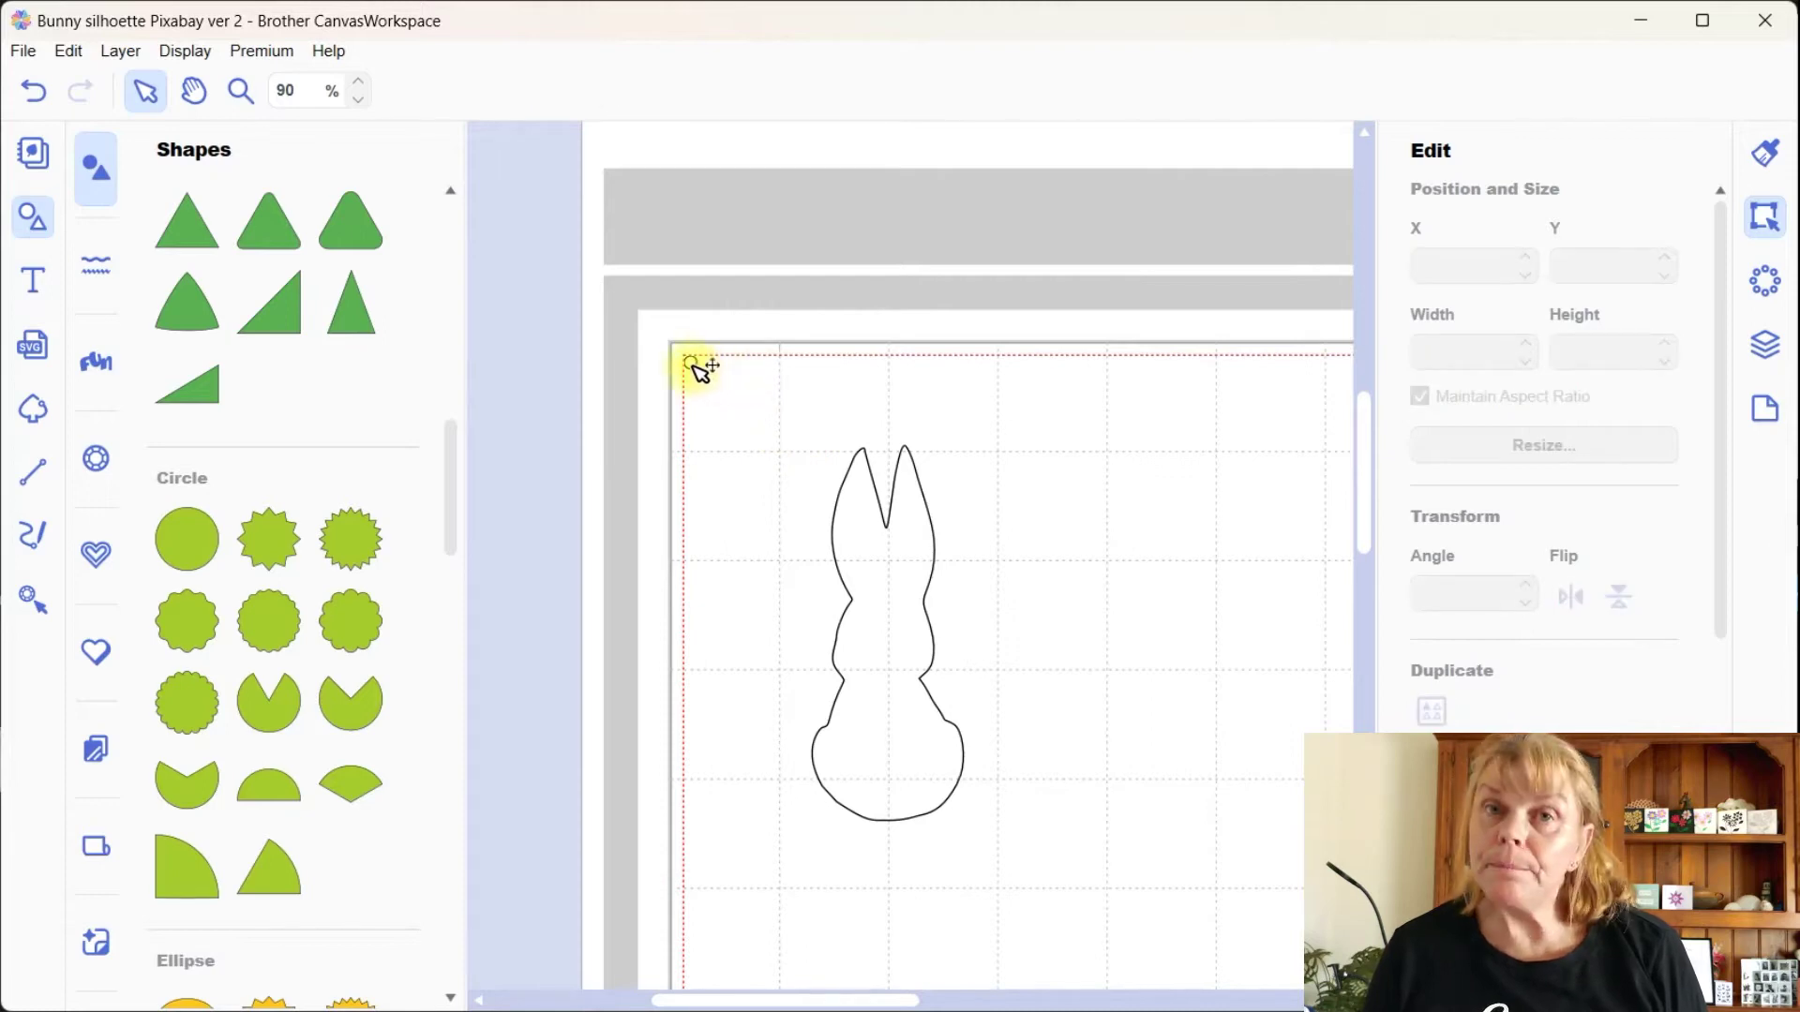
drag(698, 370, 923, 542)
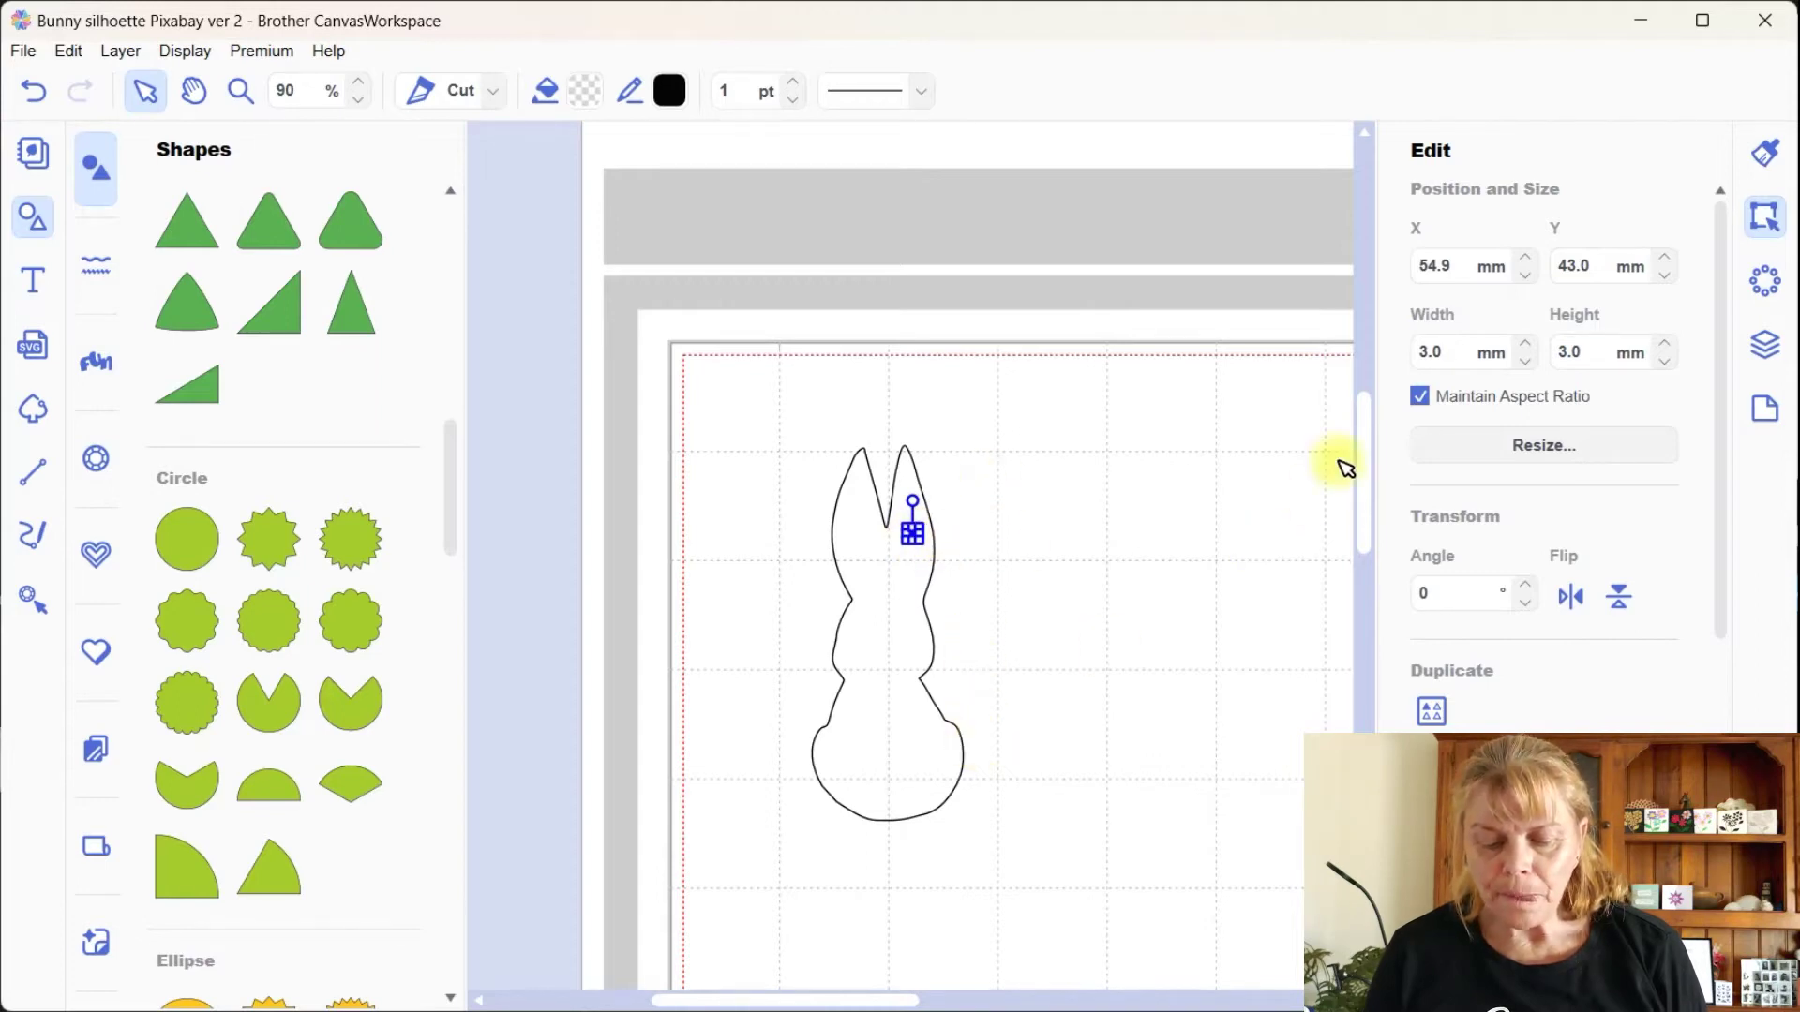
Step: Subtract the small ear circle from the bunny outline so both become one shape with a hole
click(1114, 571)
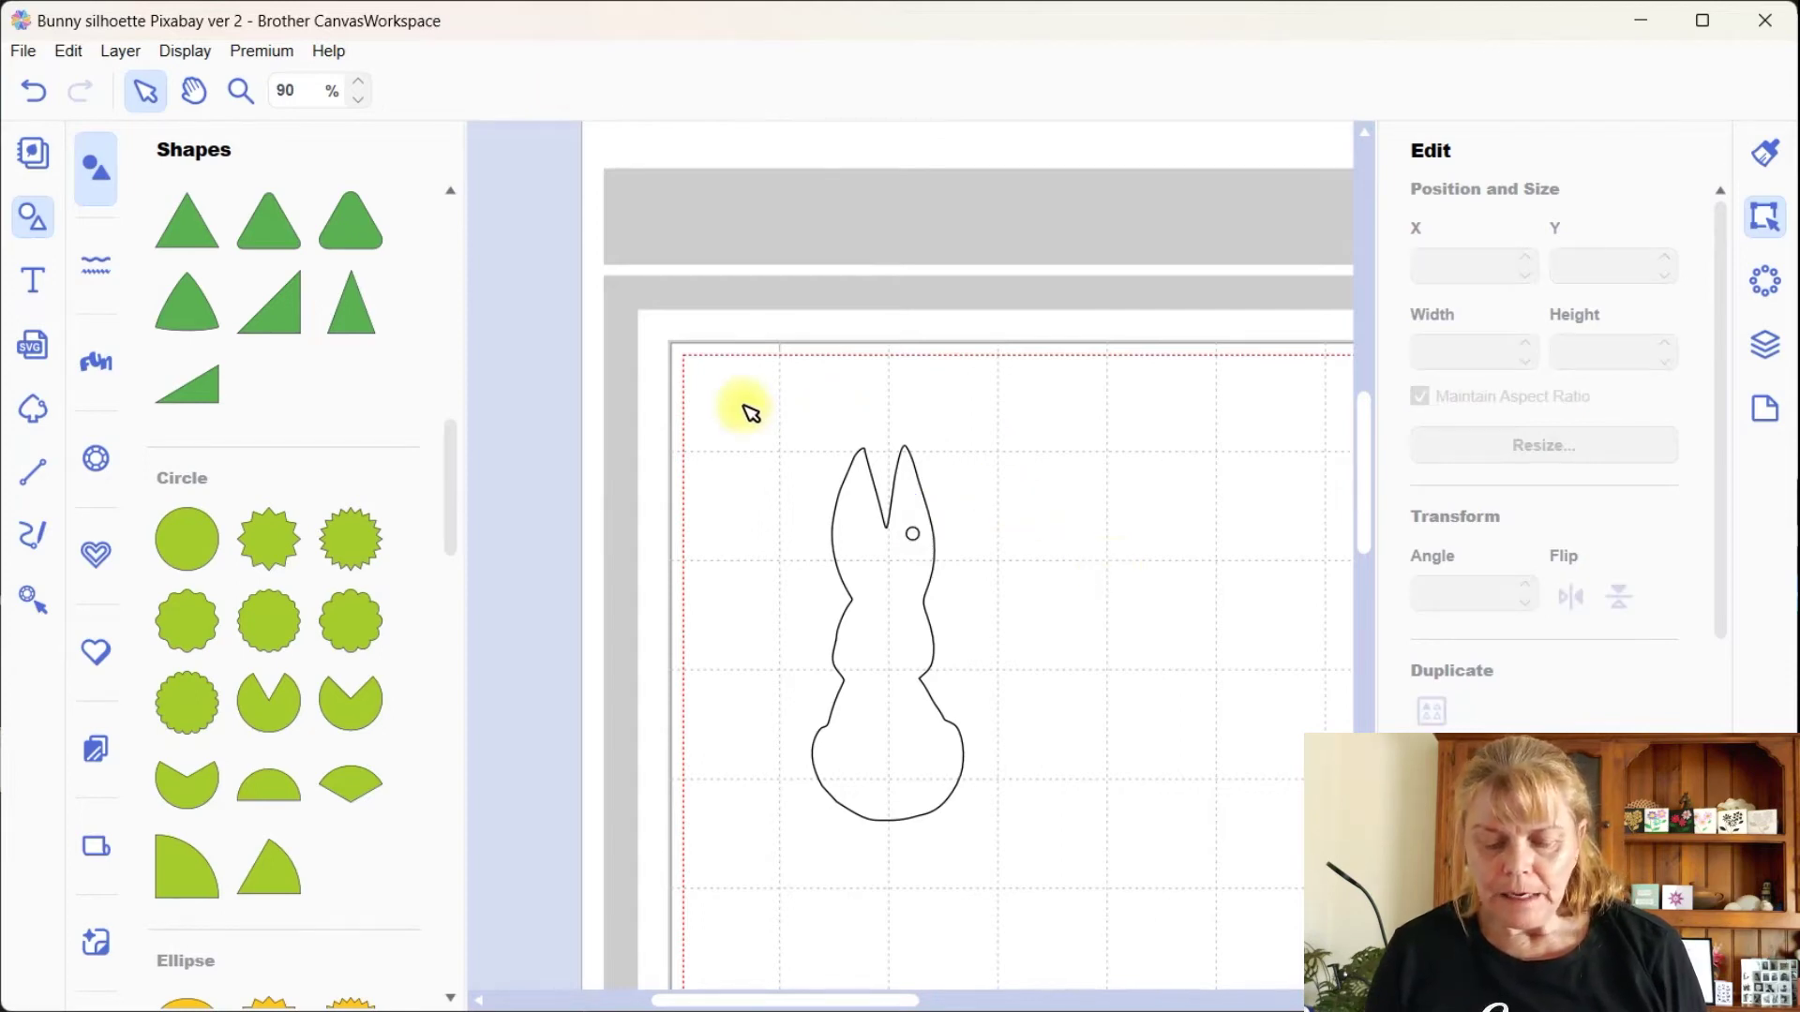
click(33, 217)
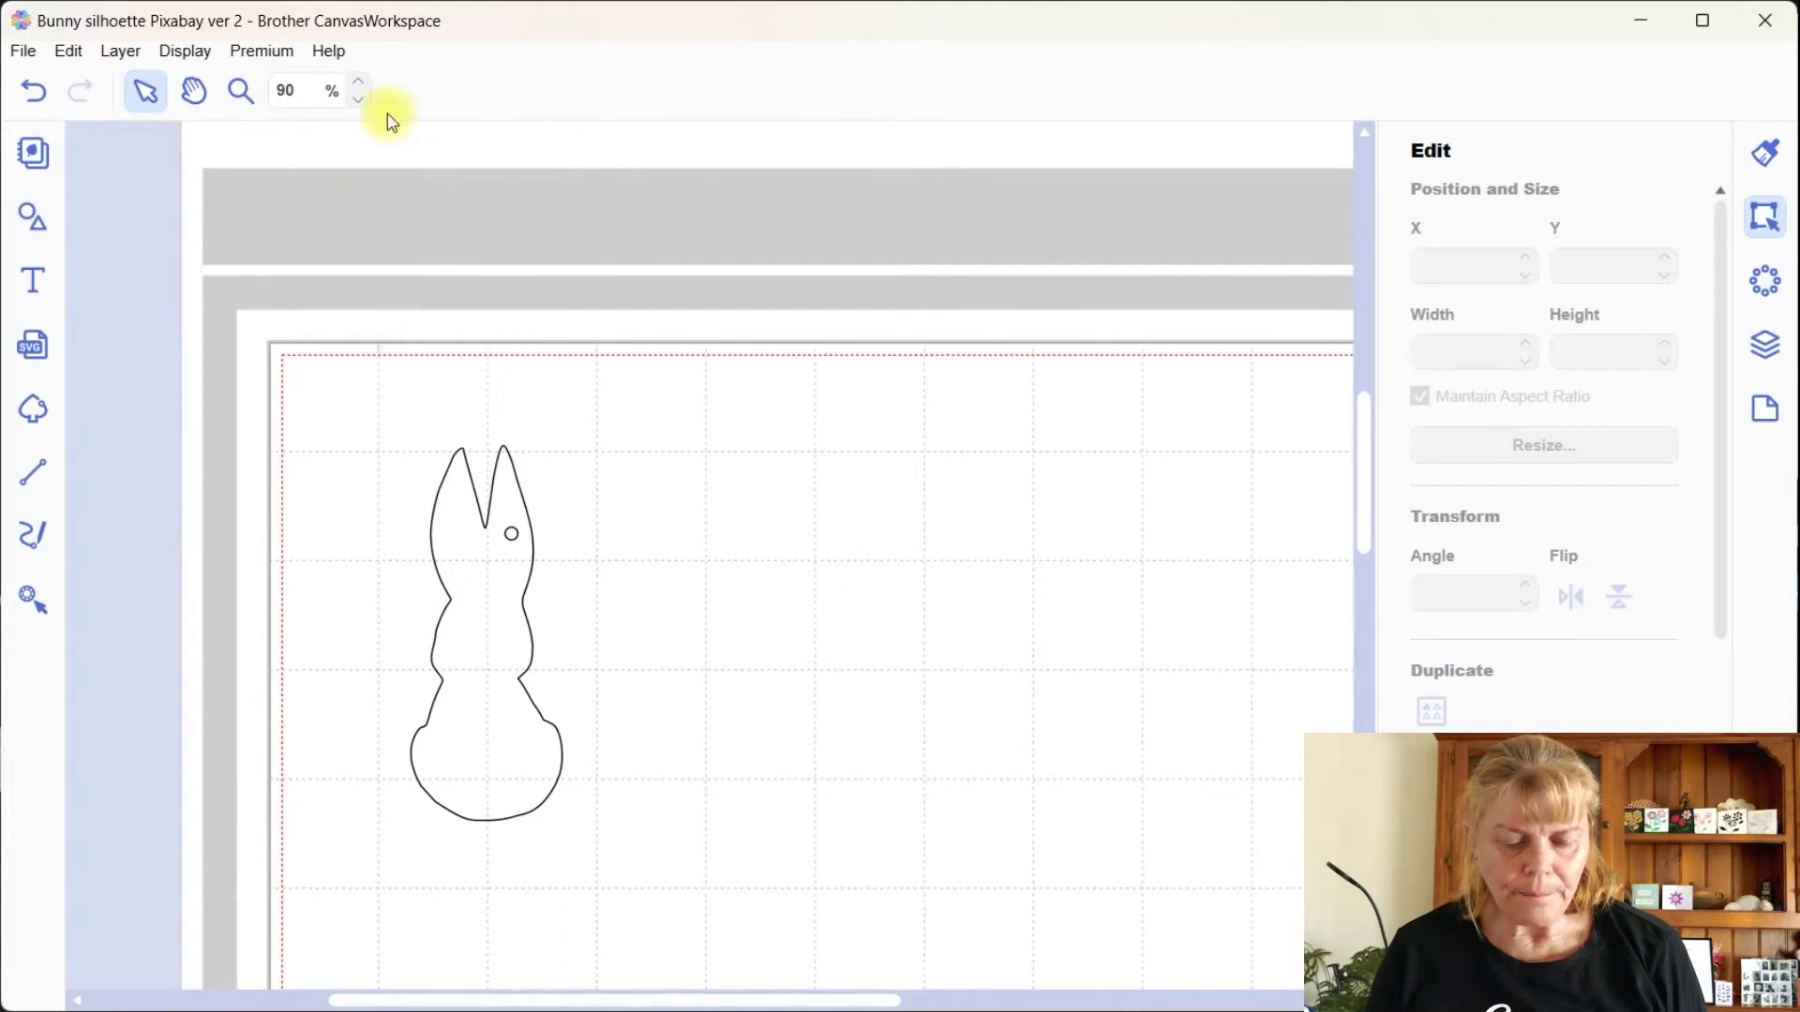
click(359, 81)
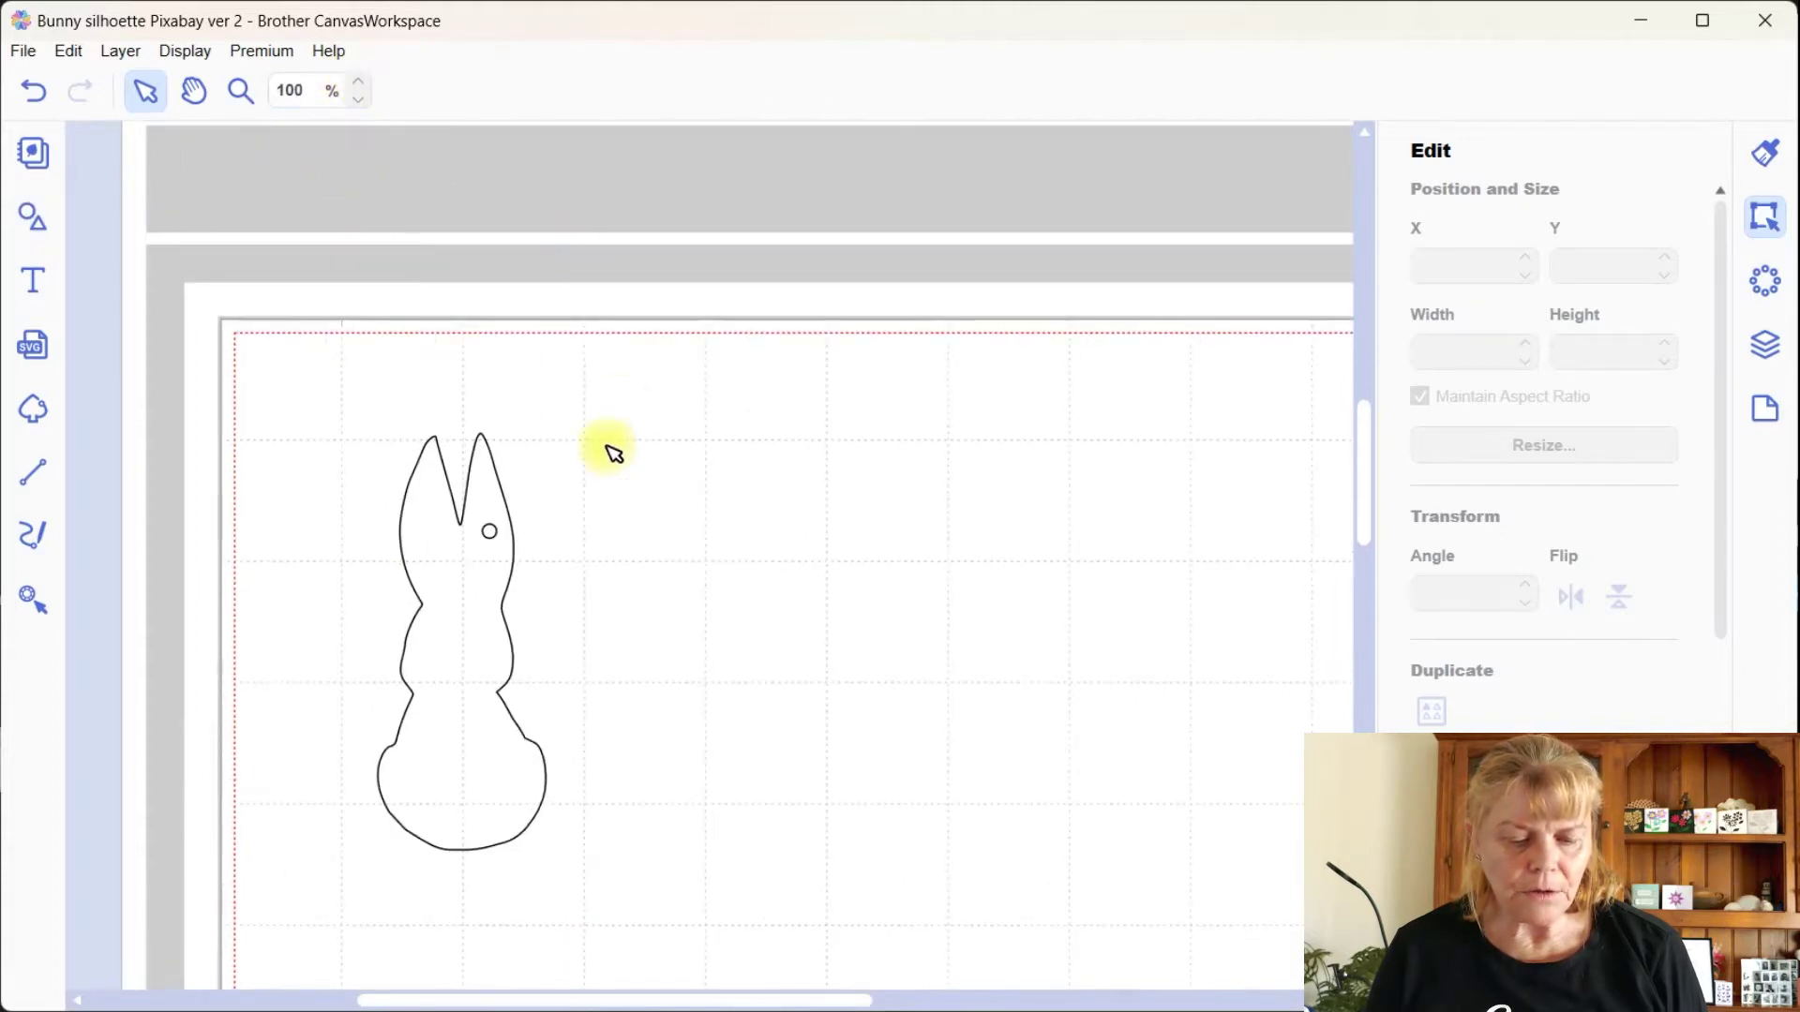
click(510, 810)
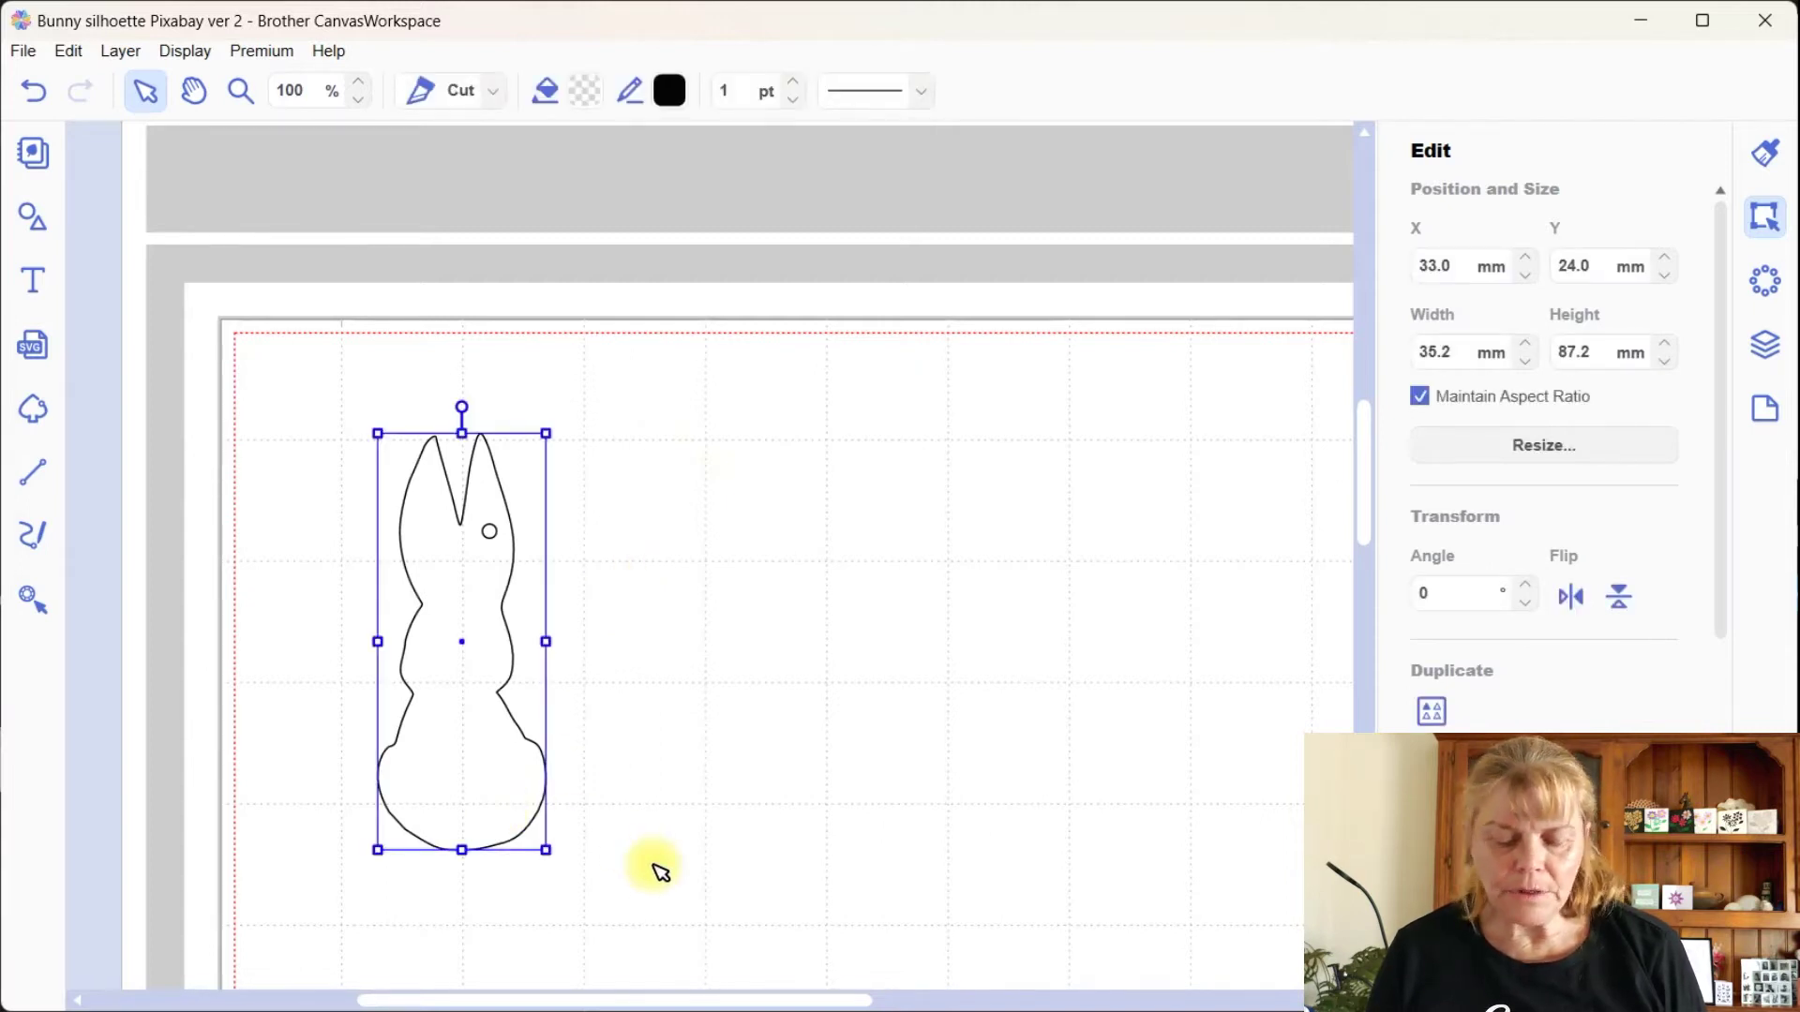
click(656, 866)
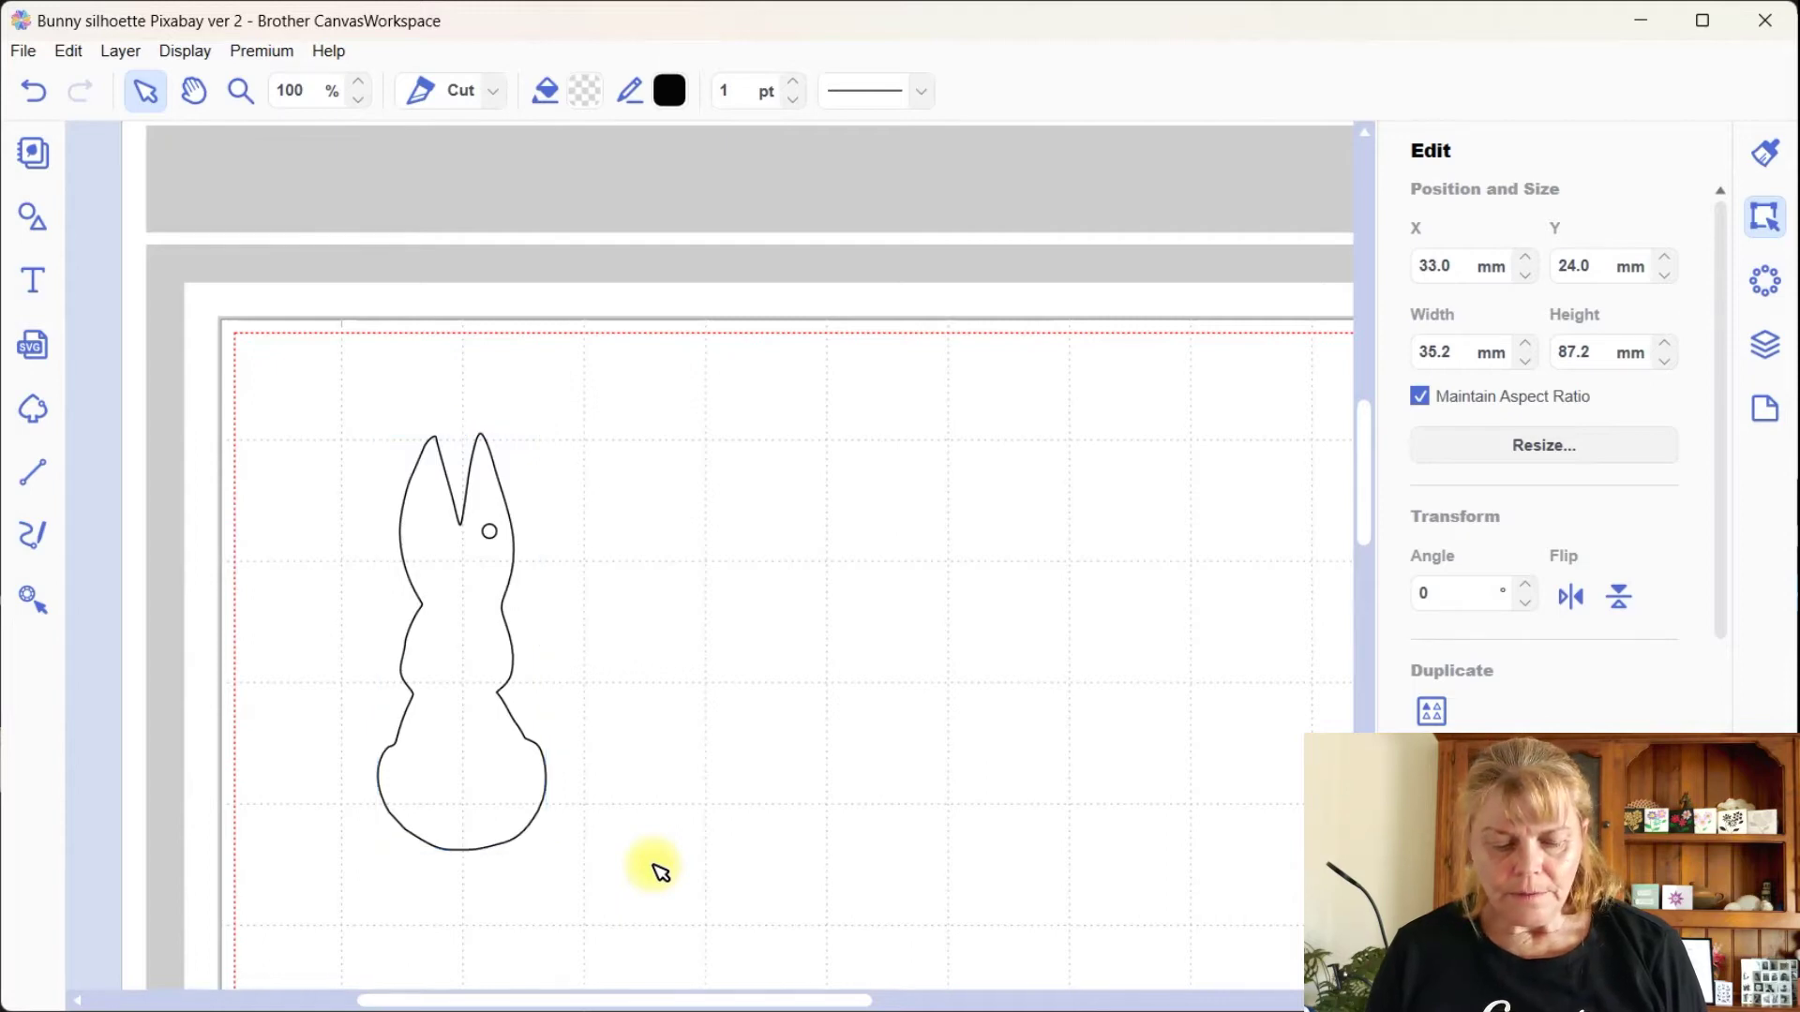
drag(328, 416, 630, 883)
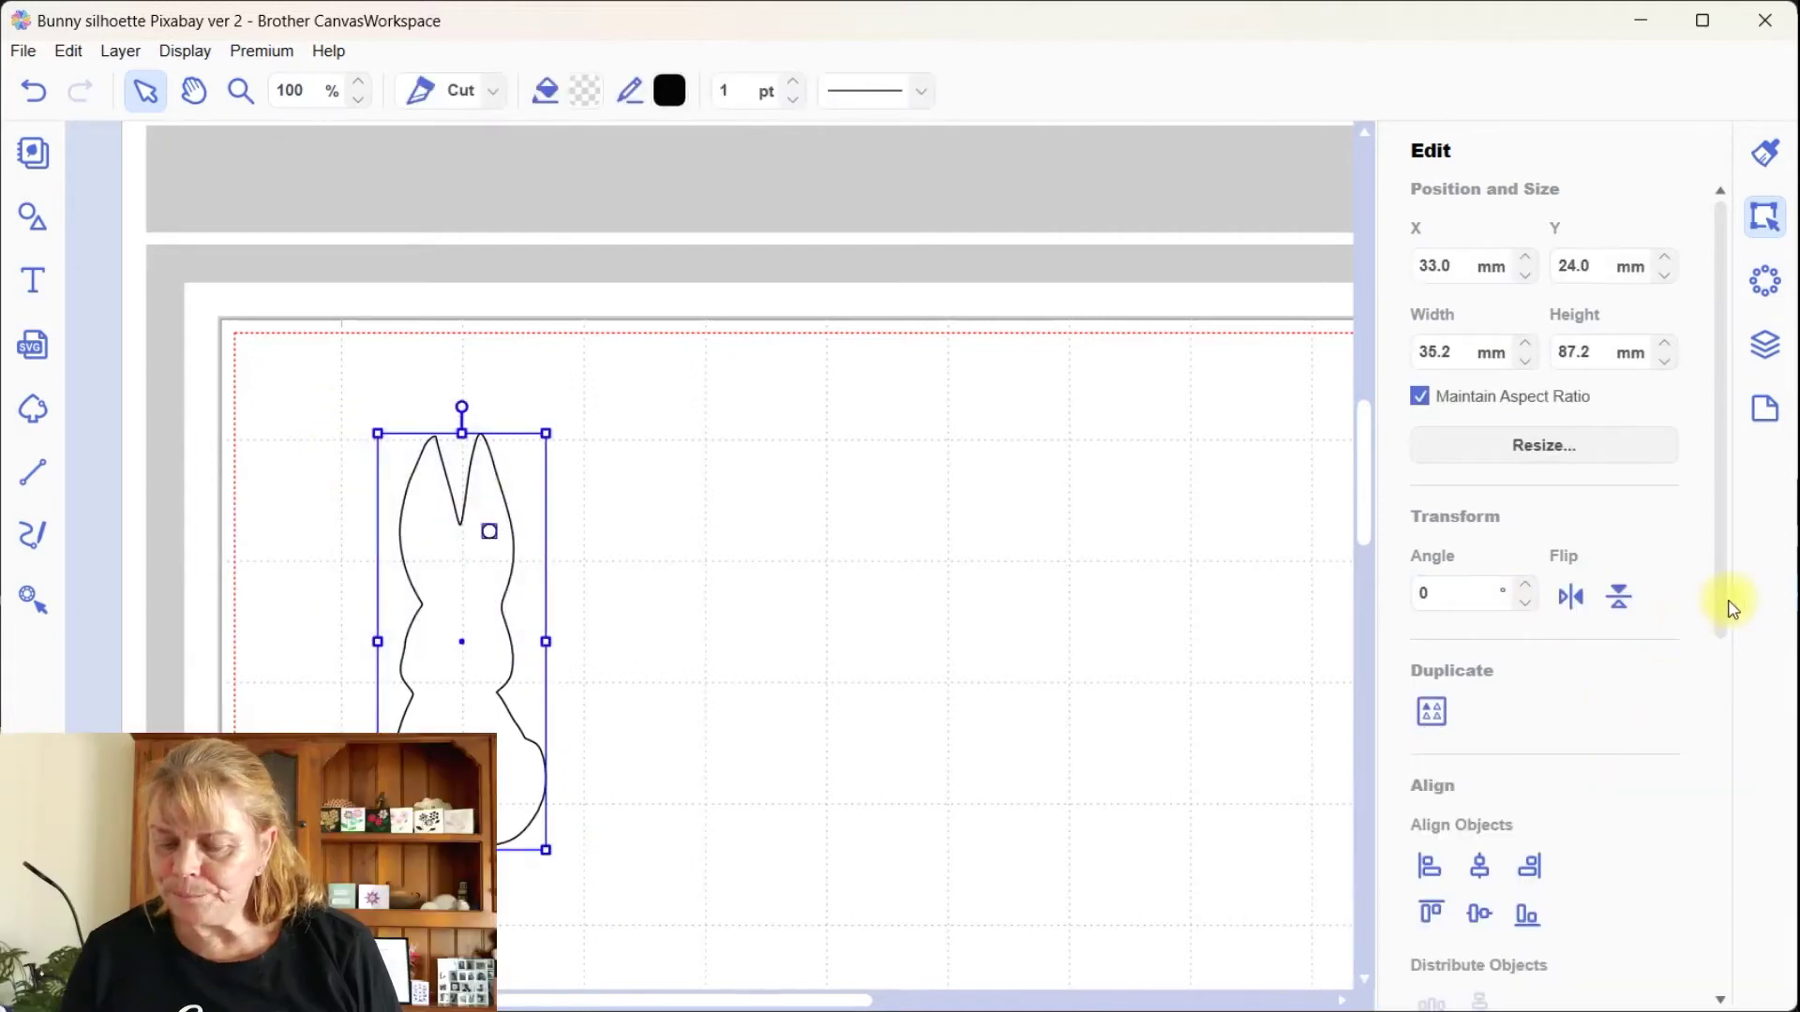
drag(1726, 603, 1719, 810)
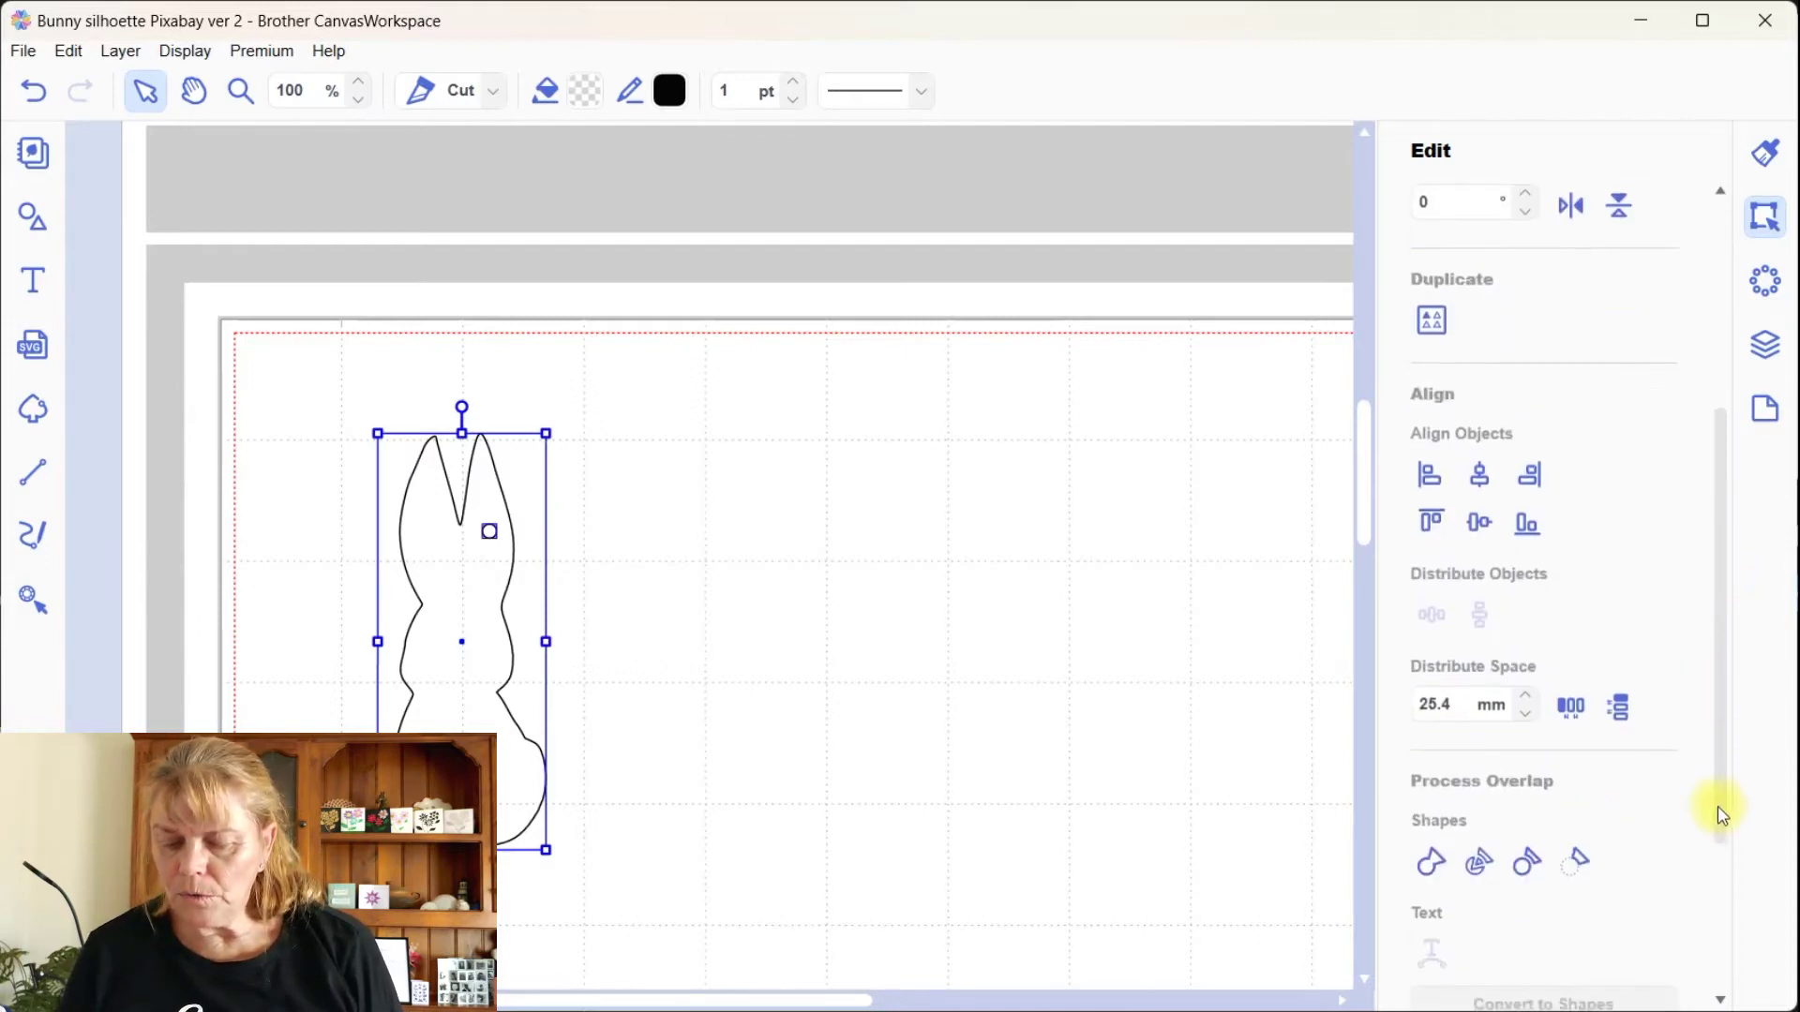
click(1575, 867)
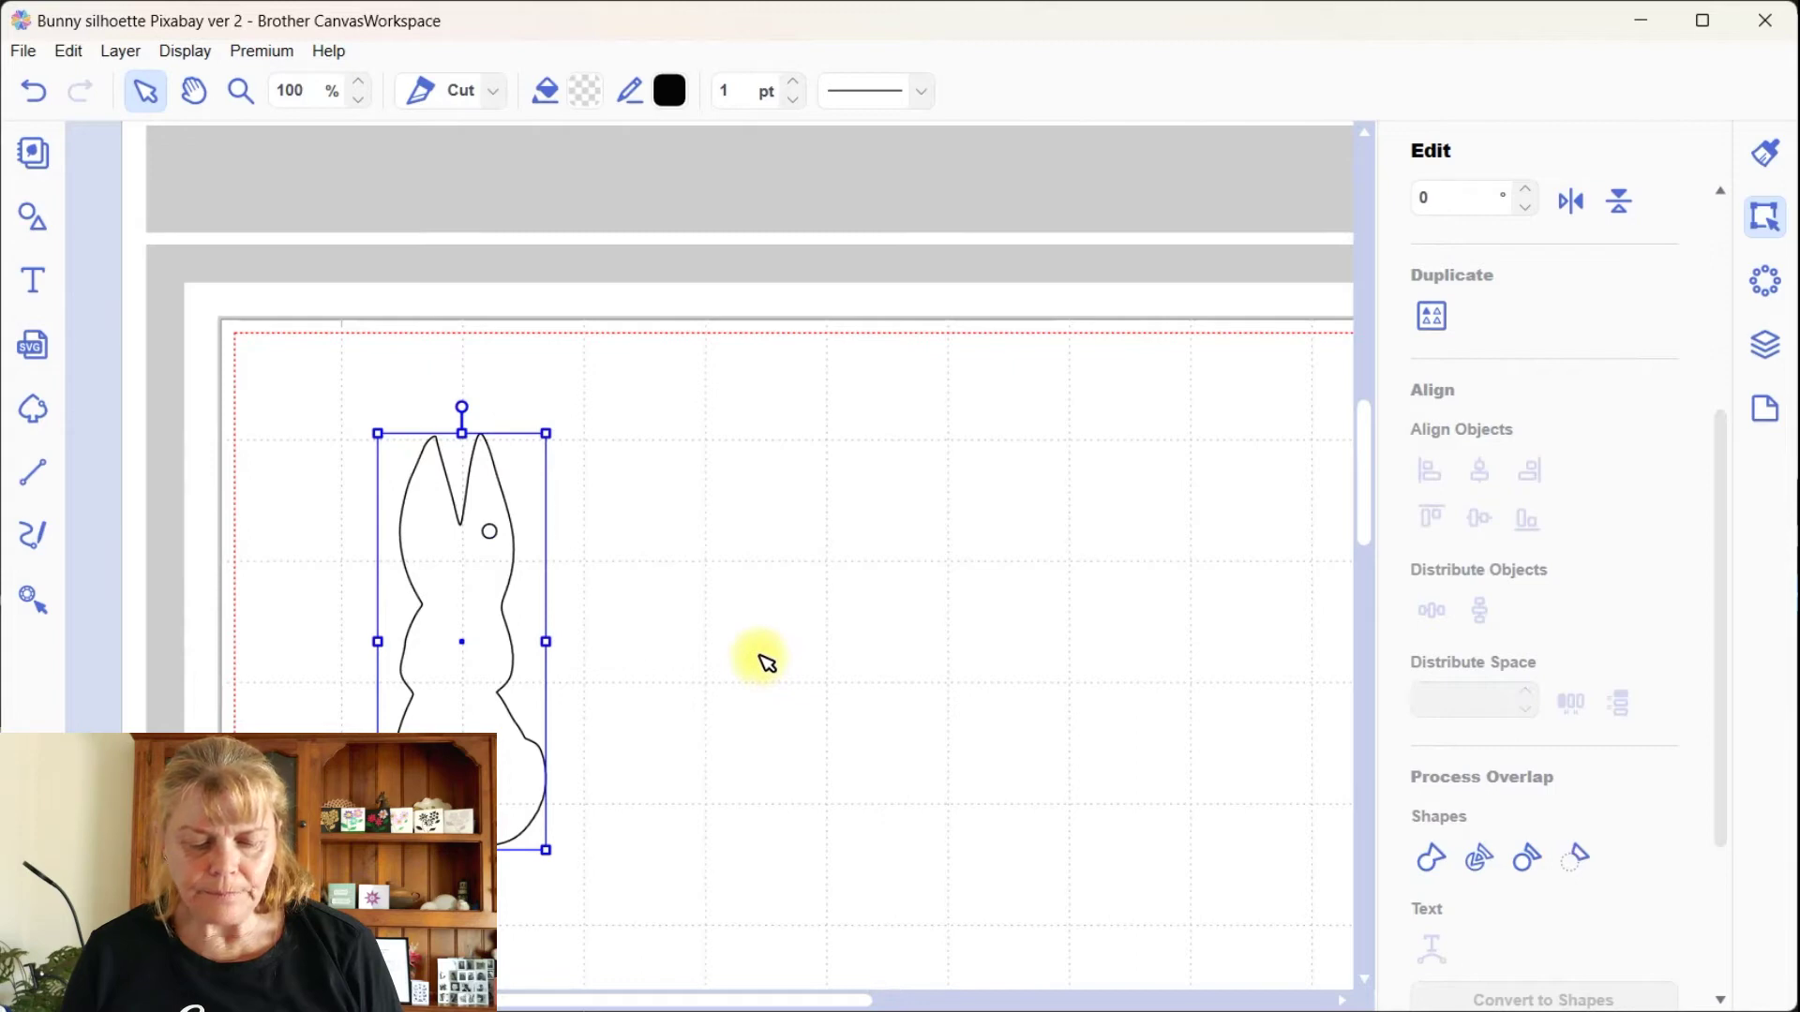
Step: Fill the mat with duplicates of the bunny, inspect the layout across the mat, and undo the duplication
click(1435, 316)
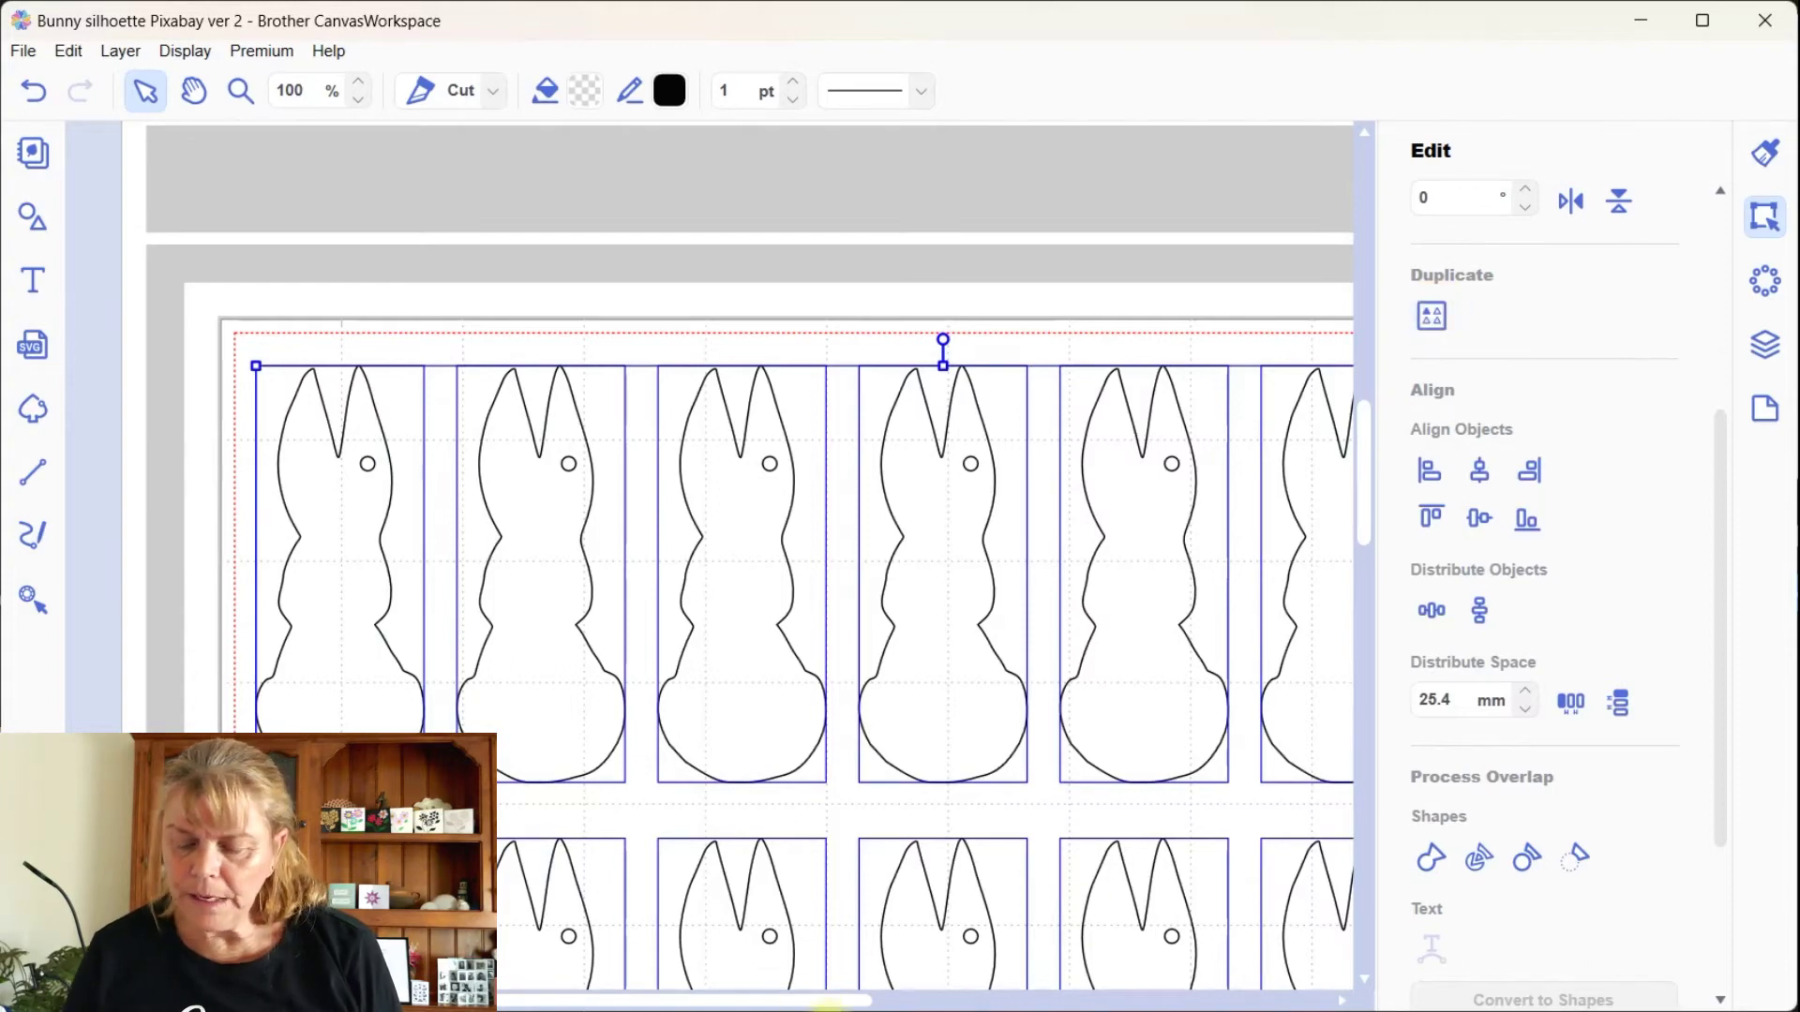
drag(806, 1001, 957, 1002)
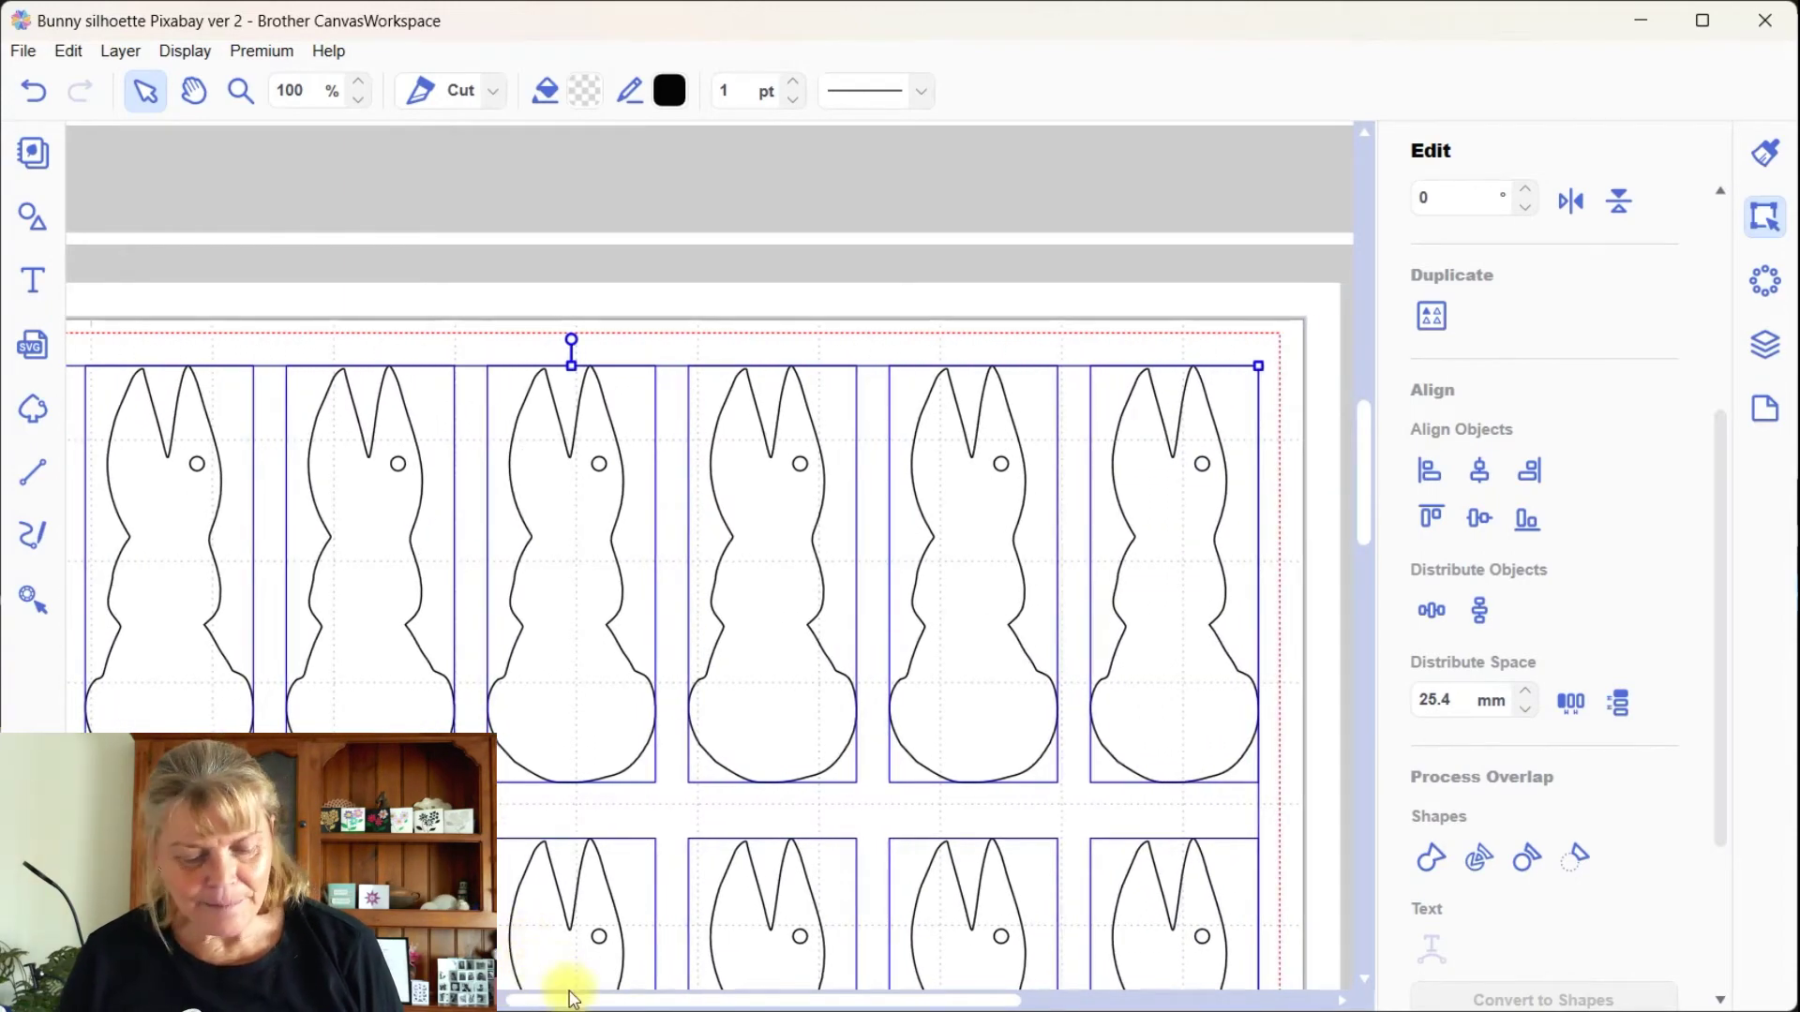
drag(572, 1001, 478, 1001)
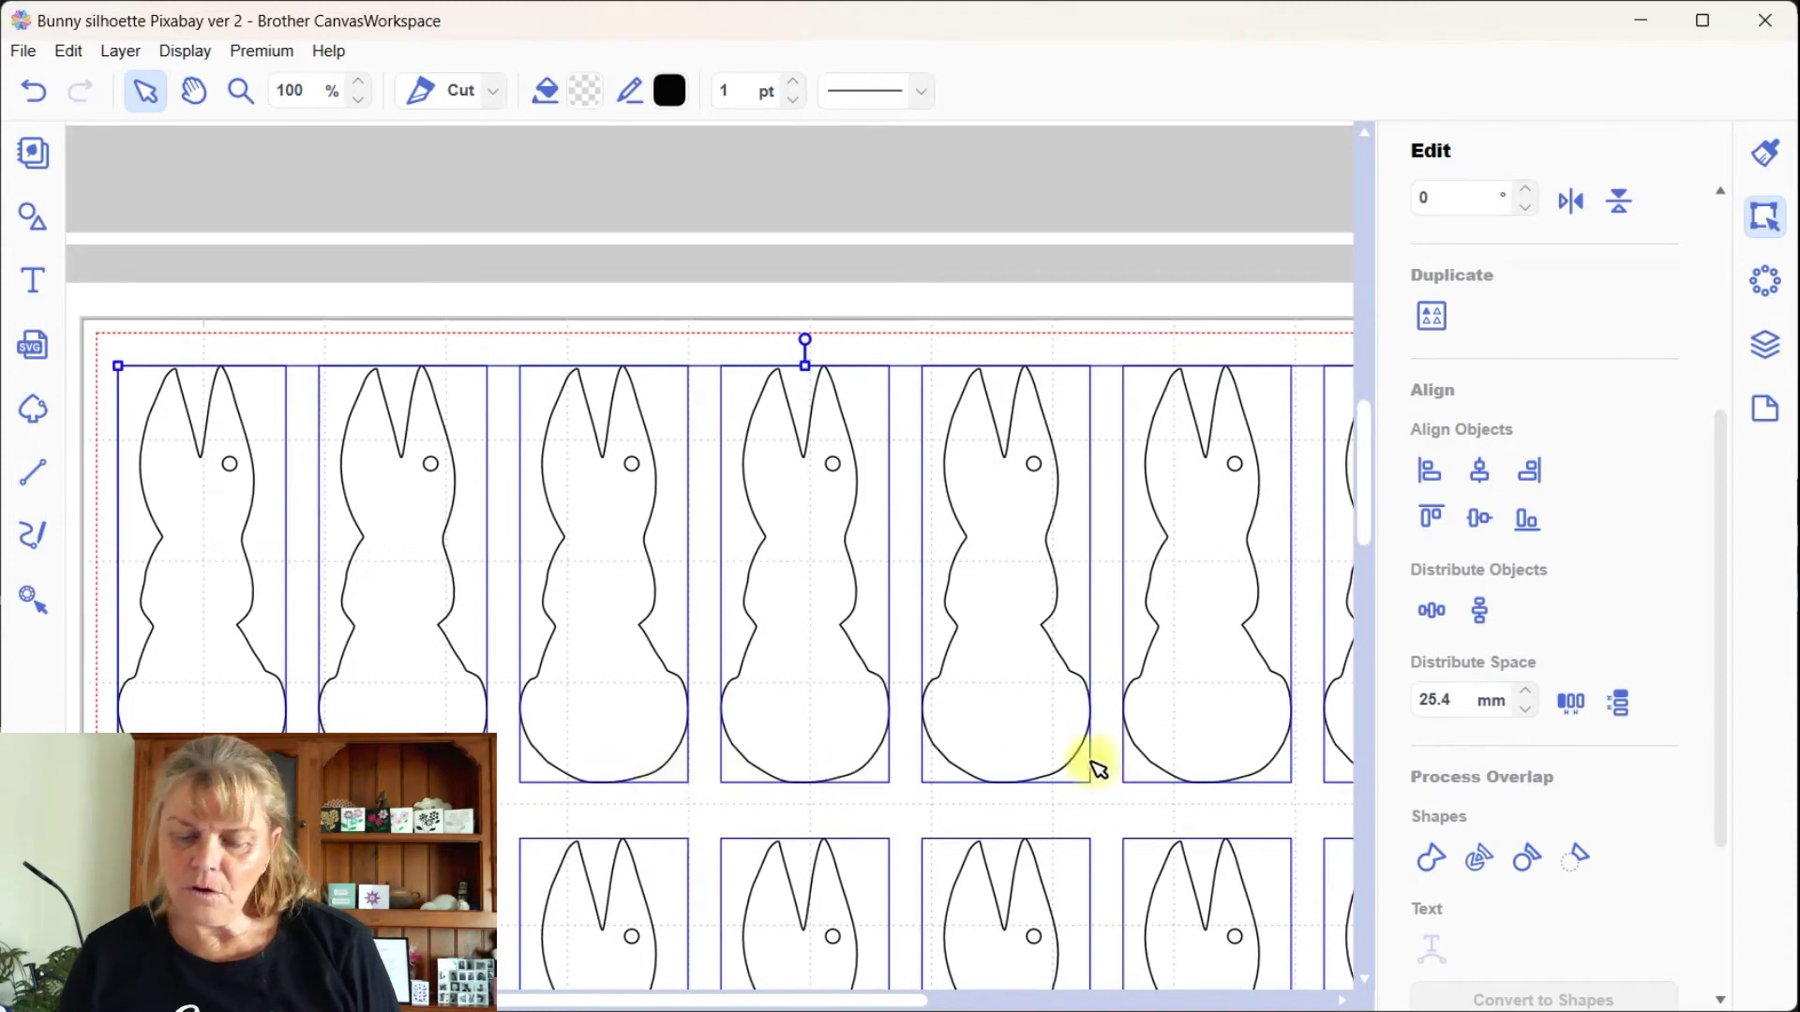
drag(895, 1002, 824, 973)
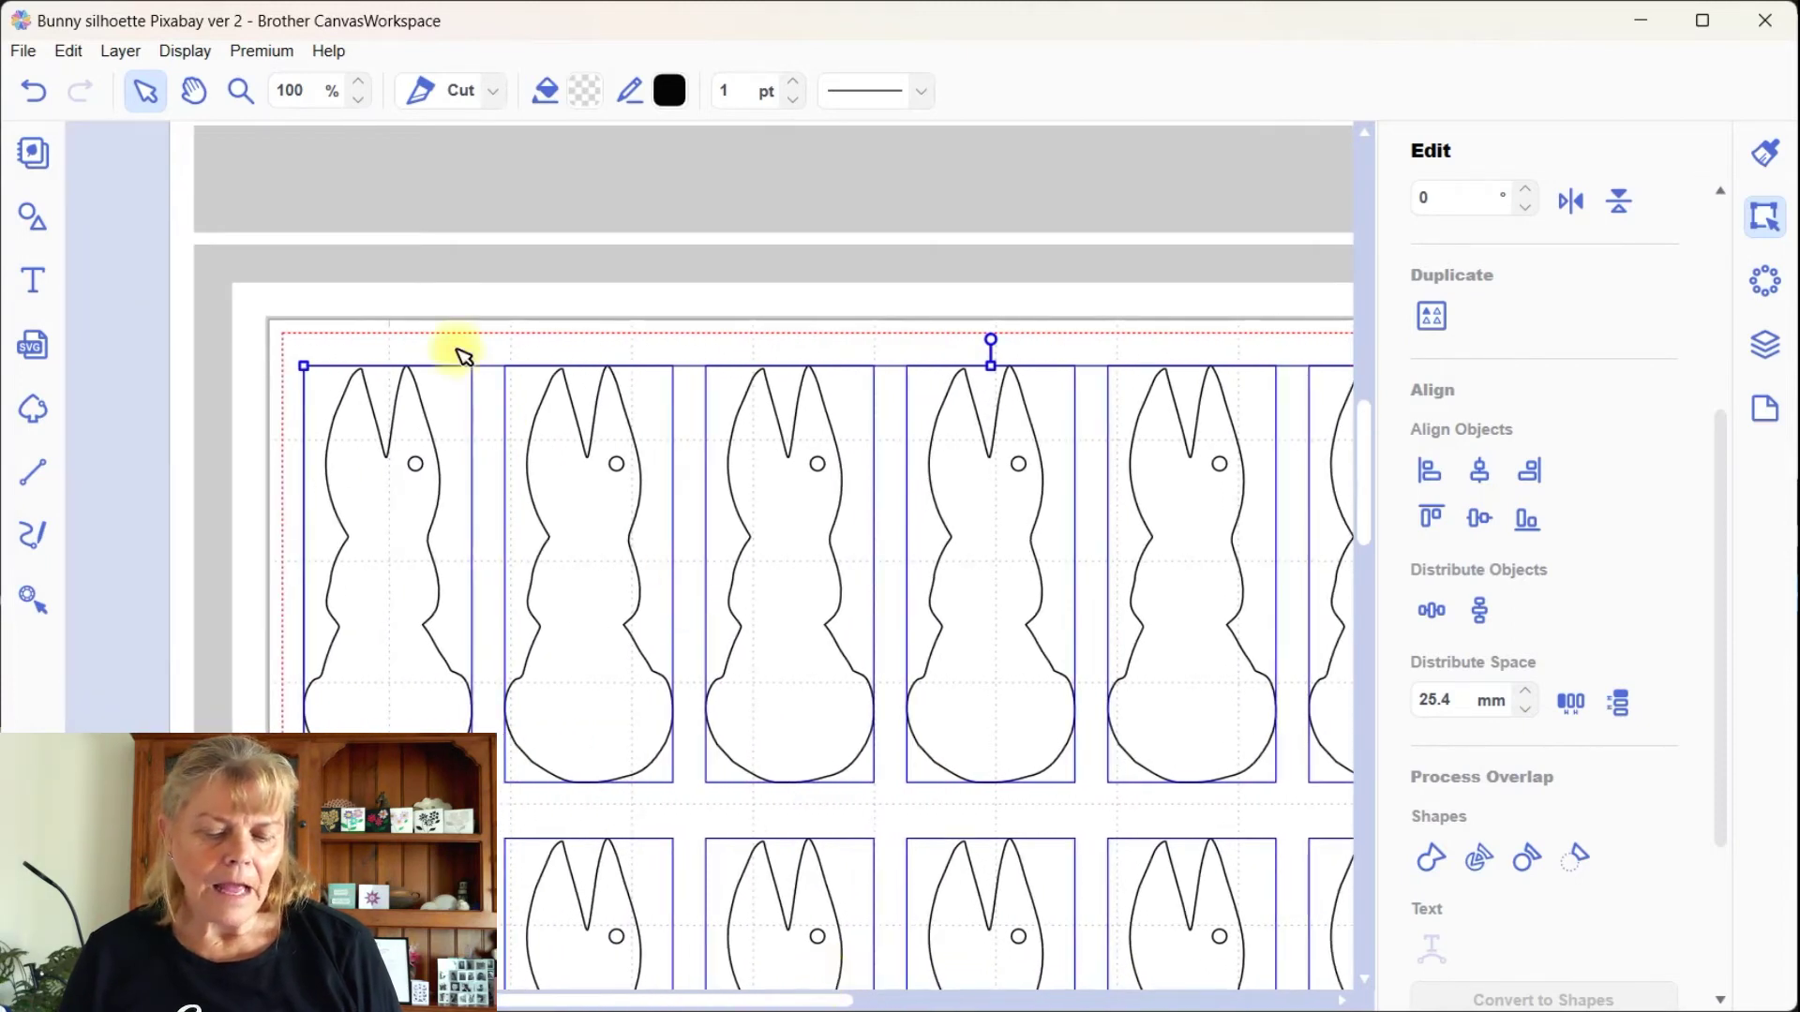
click(33, 91)
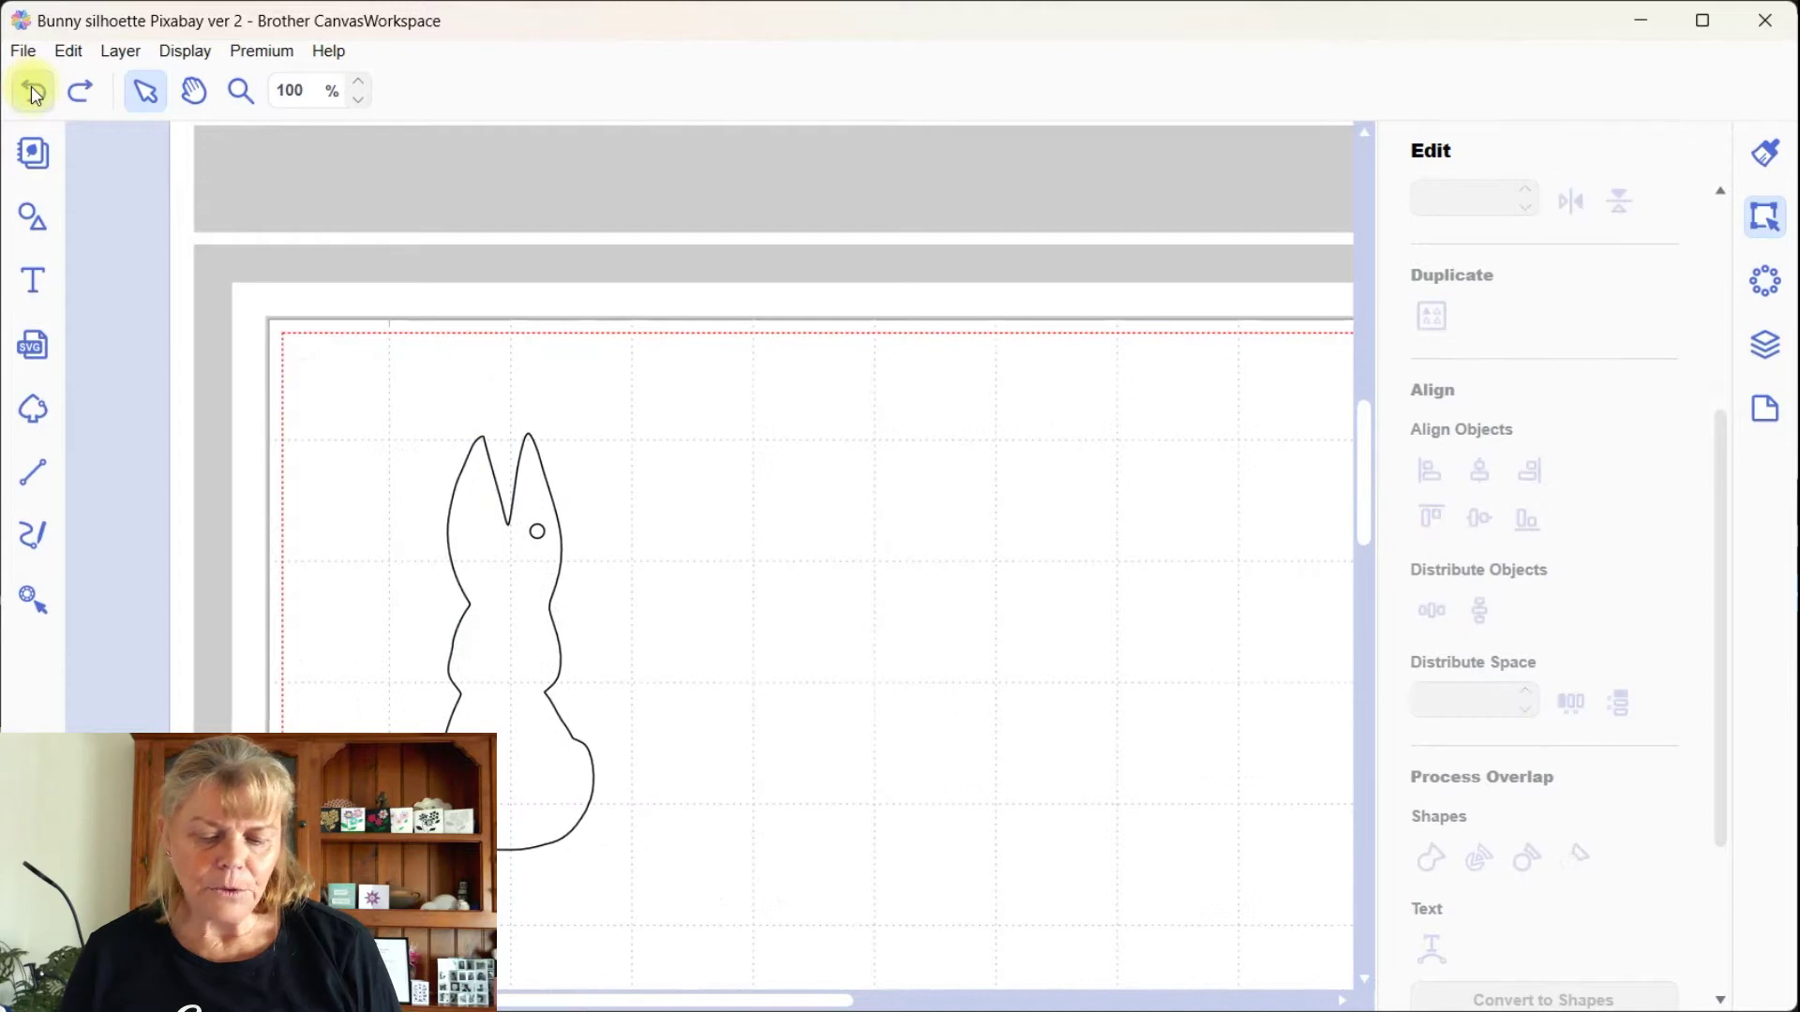
Step: Enlarge the bunny slightly in proportion and move it into the mat's upper-left corner
click(586, 795)
drag(595, 855, 610, 886)
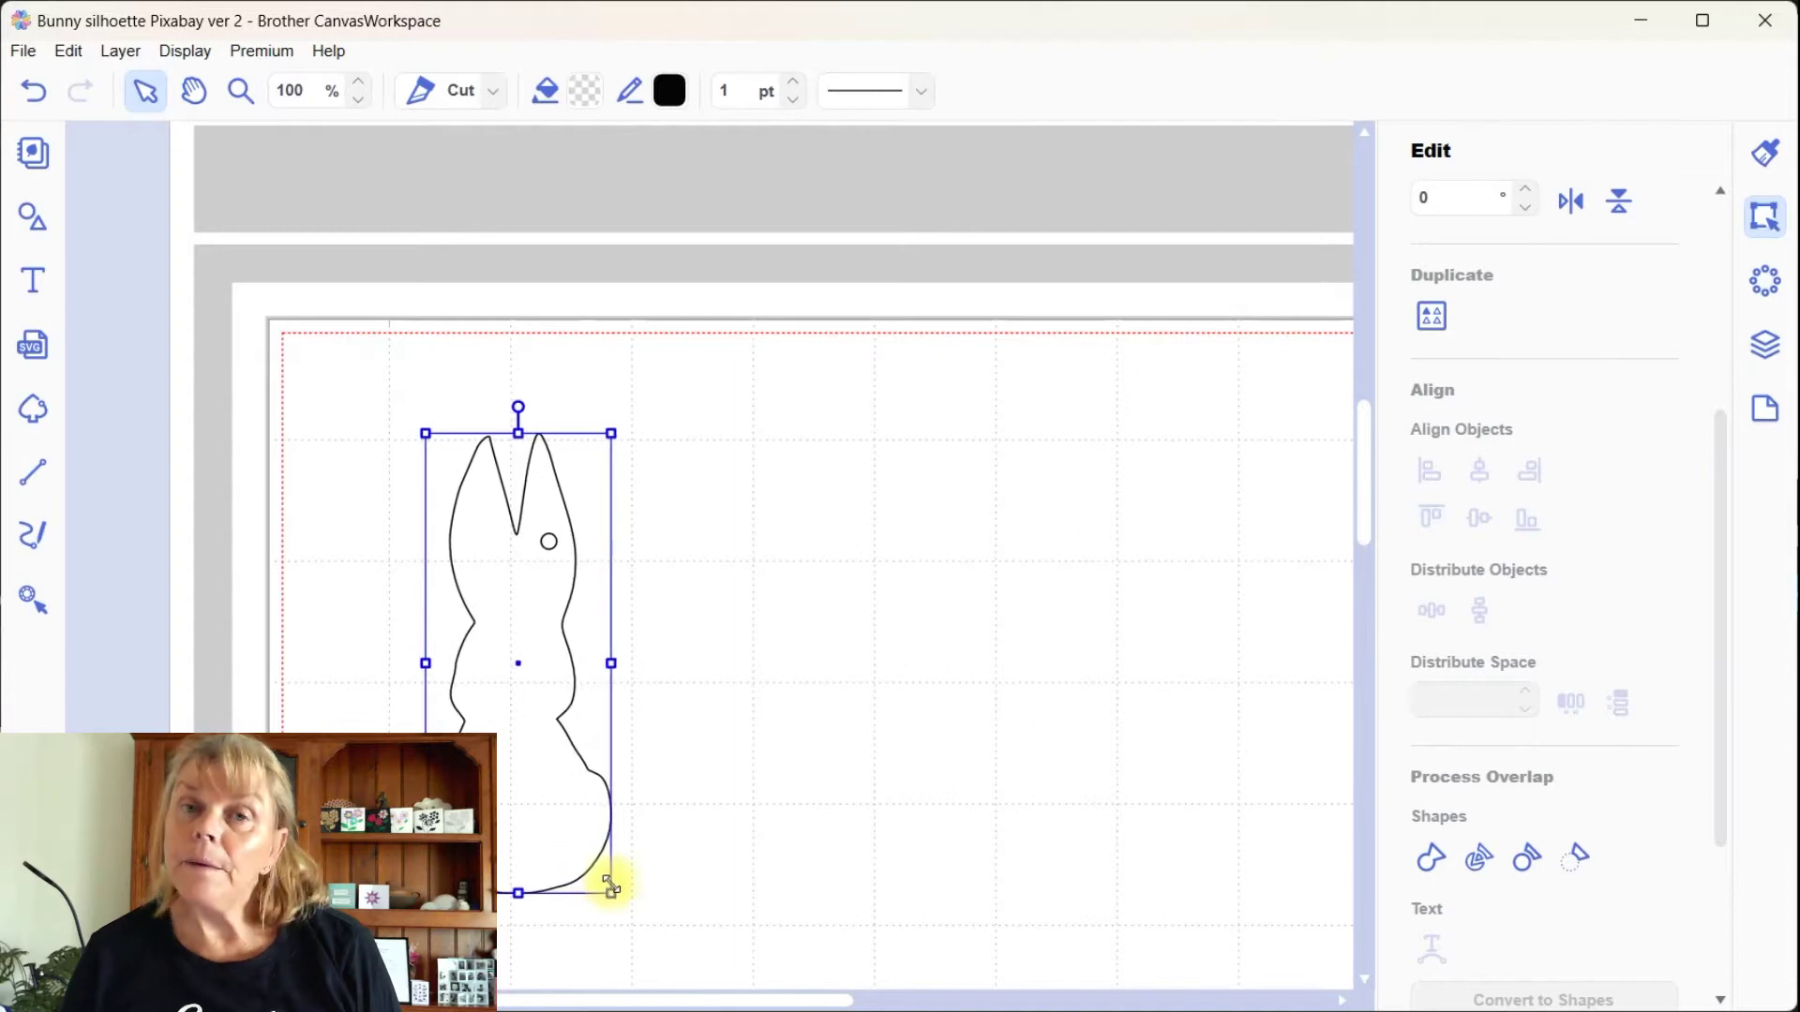
drag(506, 769, 494, 739)
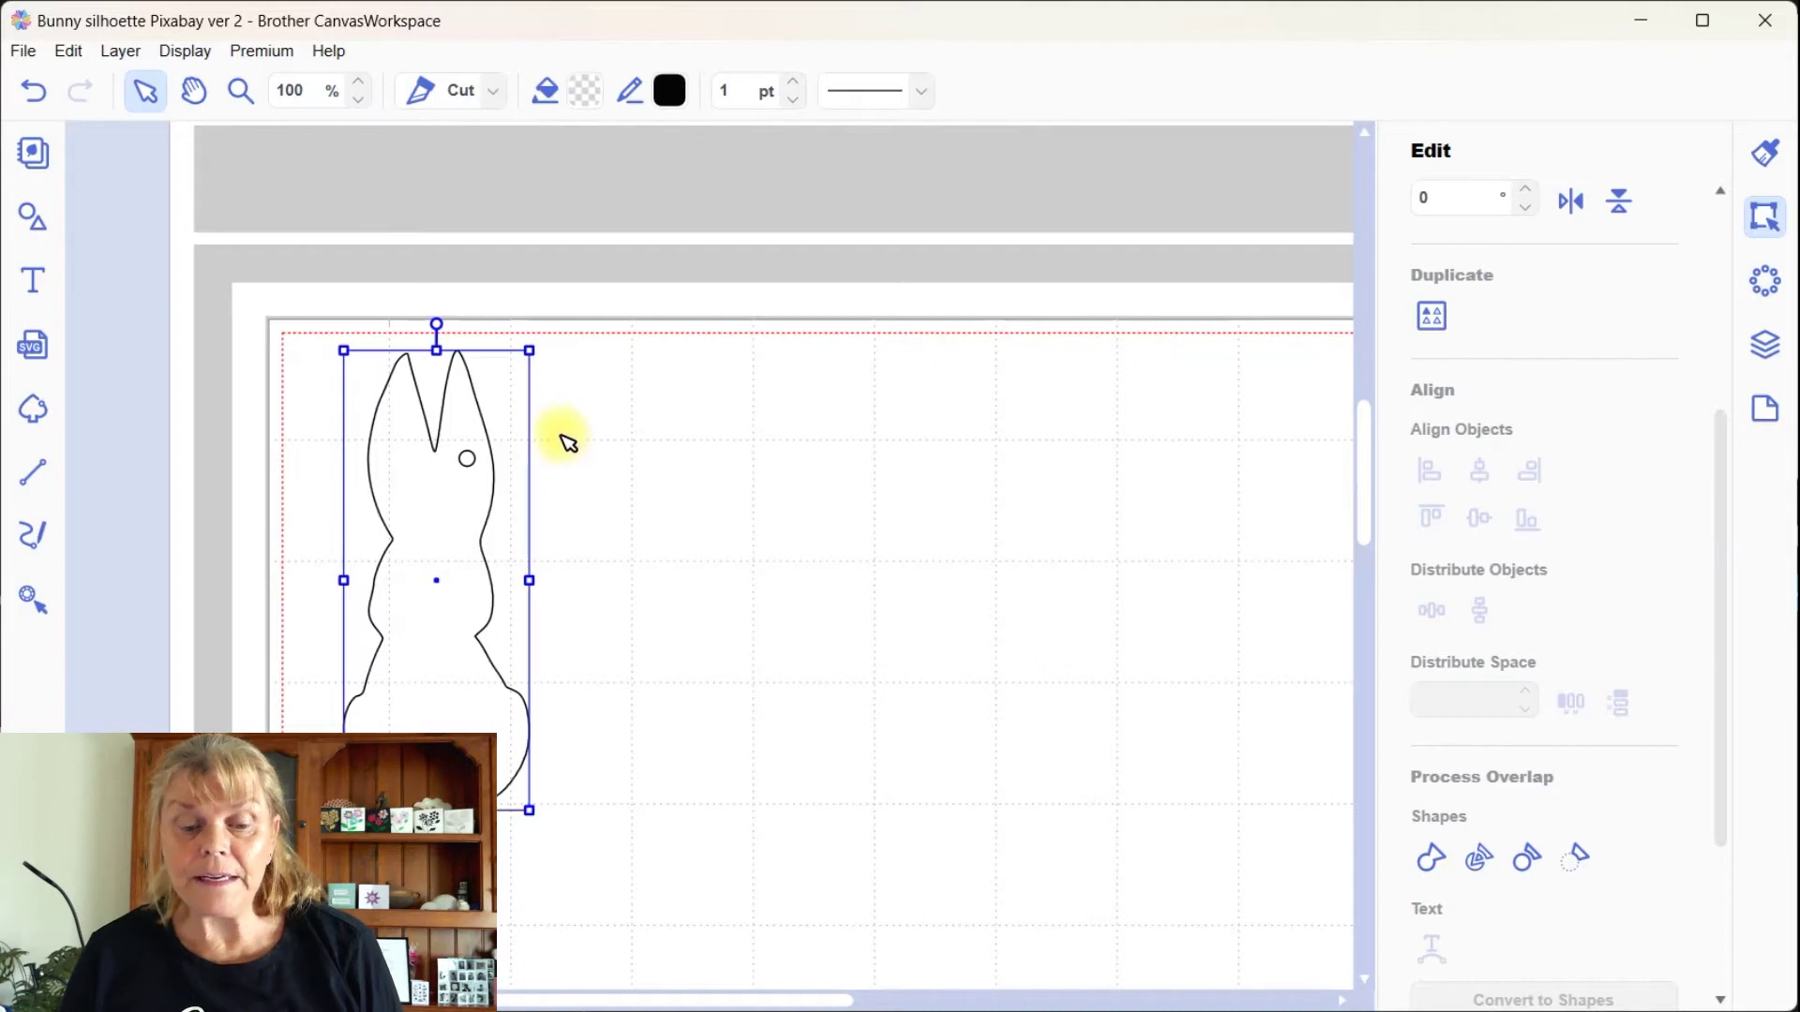
Step: Fill the mat with duplicates of the enlarged bunny, check the arrangement and layer list, and deselect the copies
click(1430, 318)
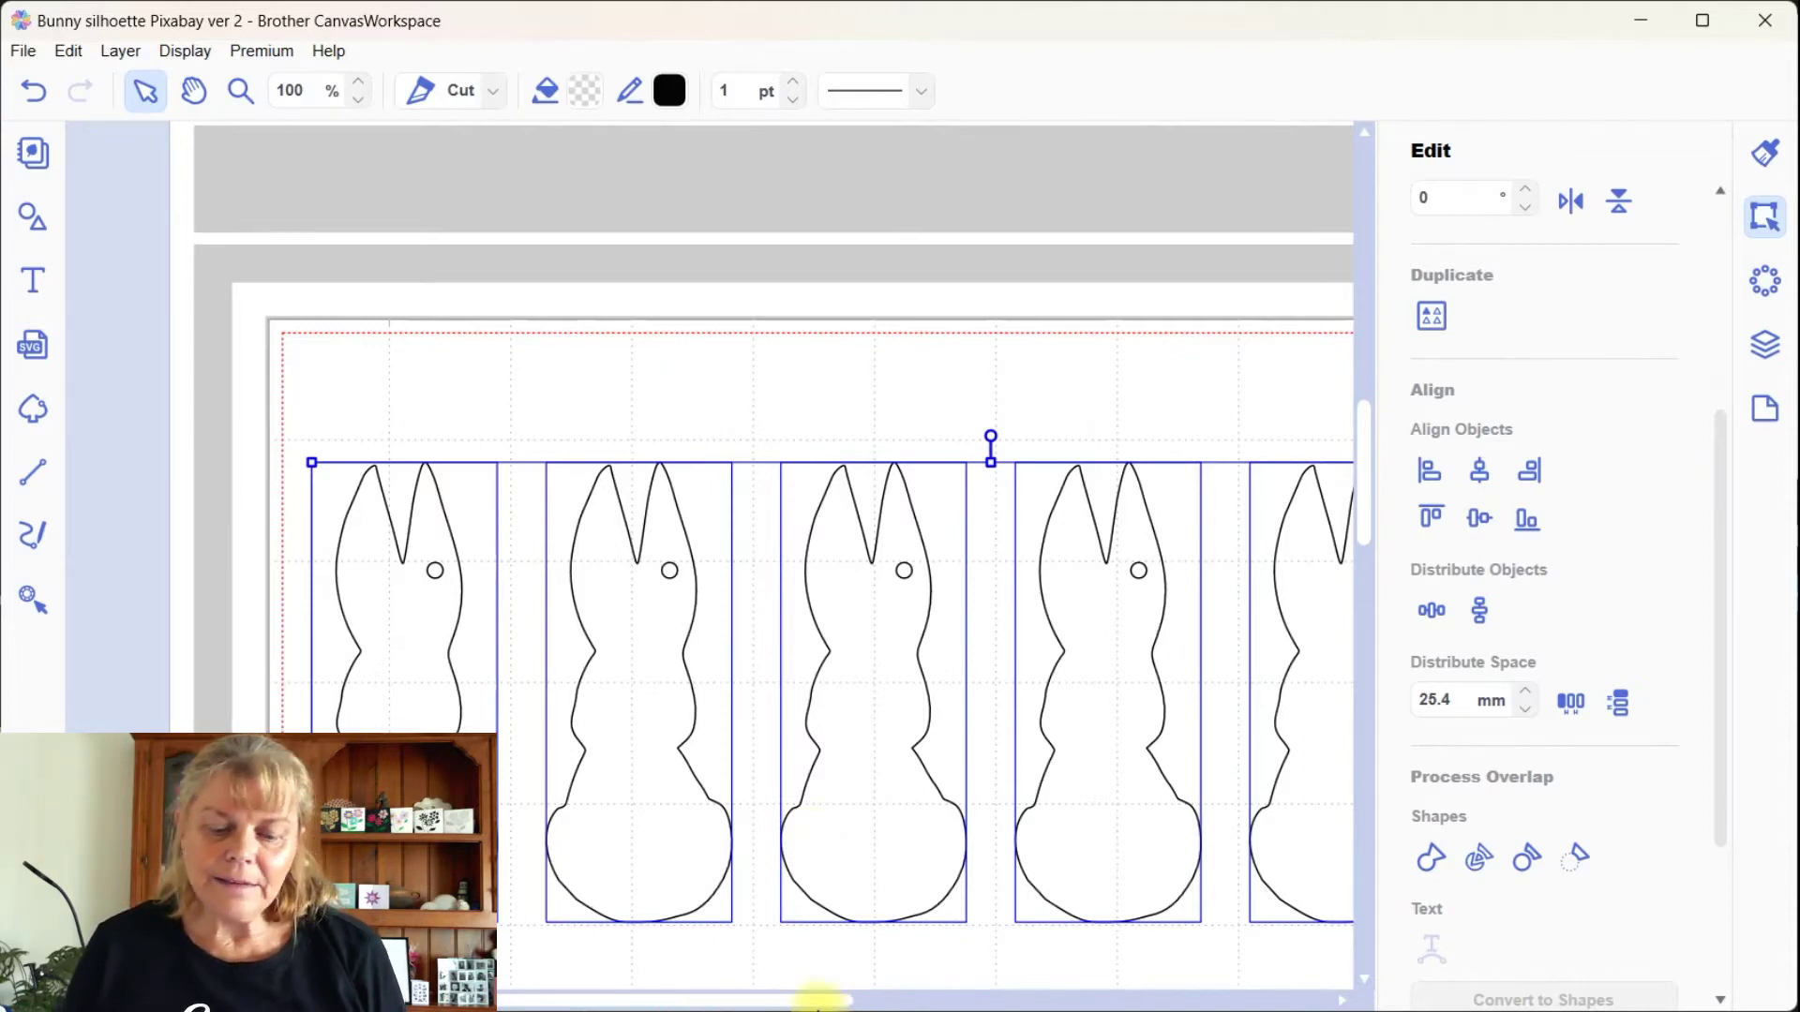
drag(808, 998, 1088, 1001)
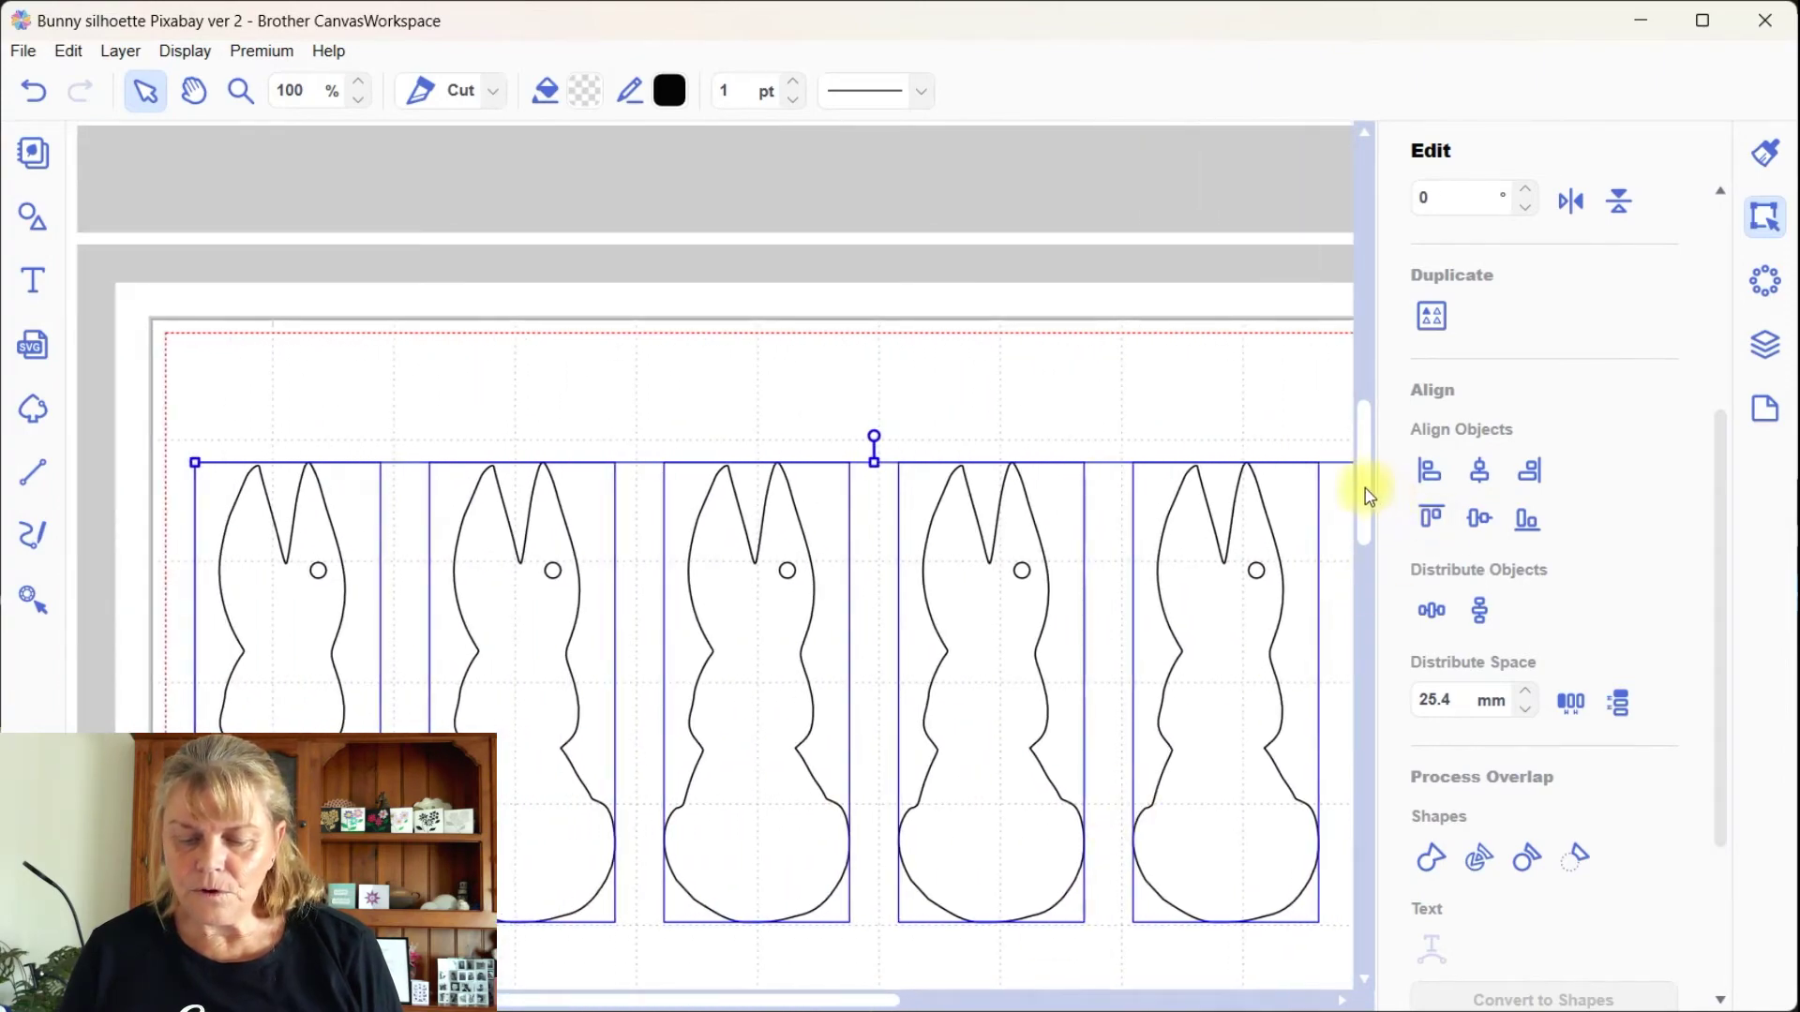
drag(1368, 494, 1338, 518)
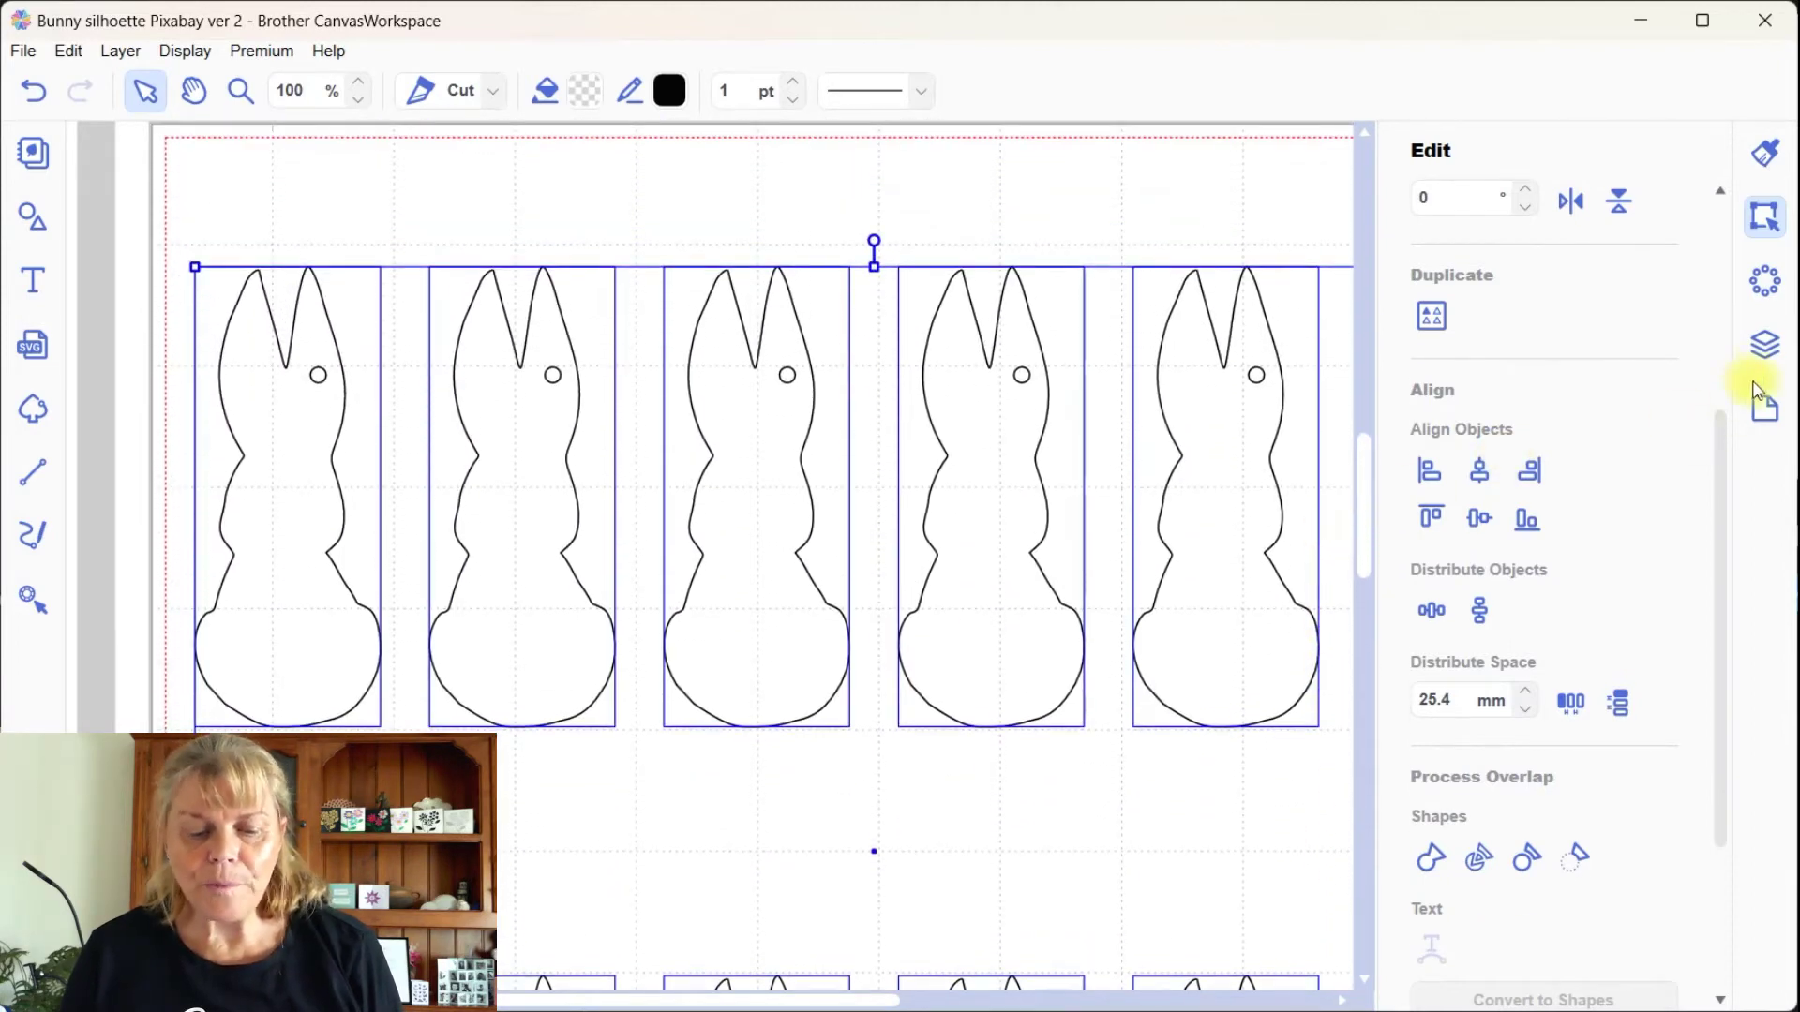
click(1766, 349)
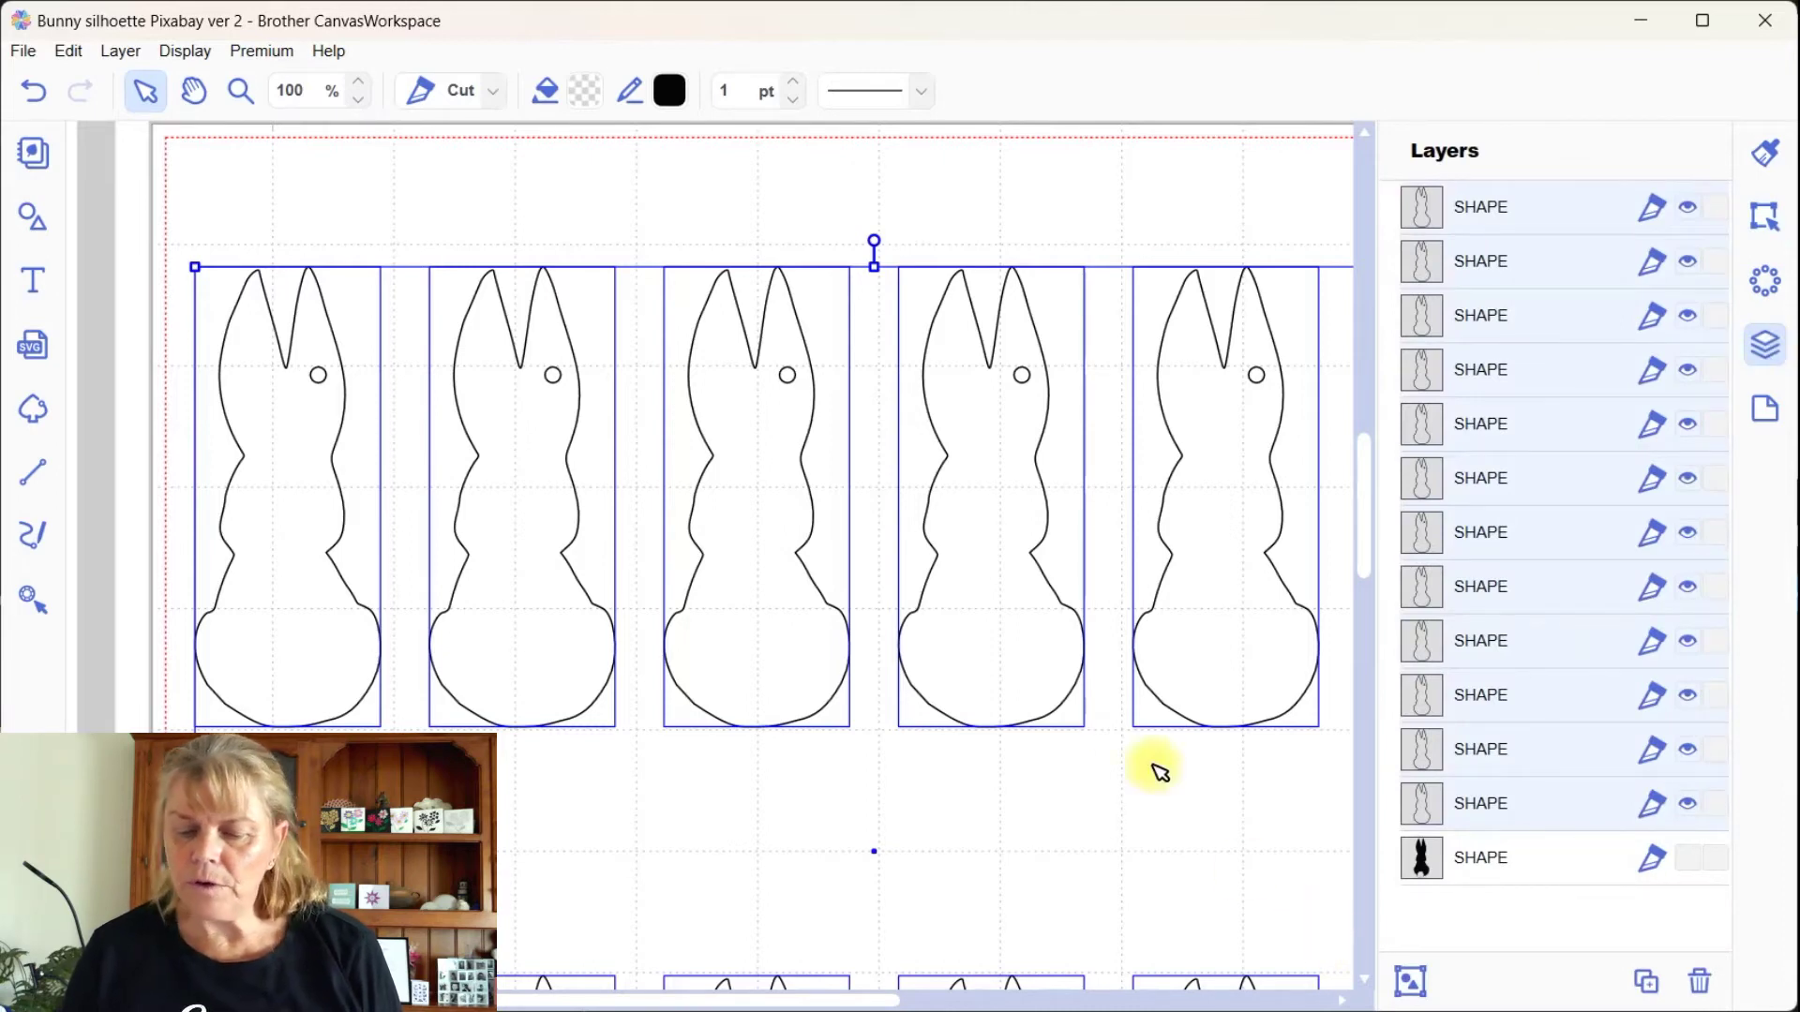
click(521, 185)
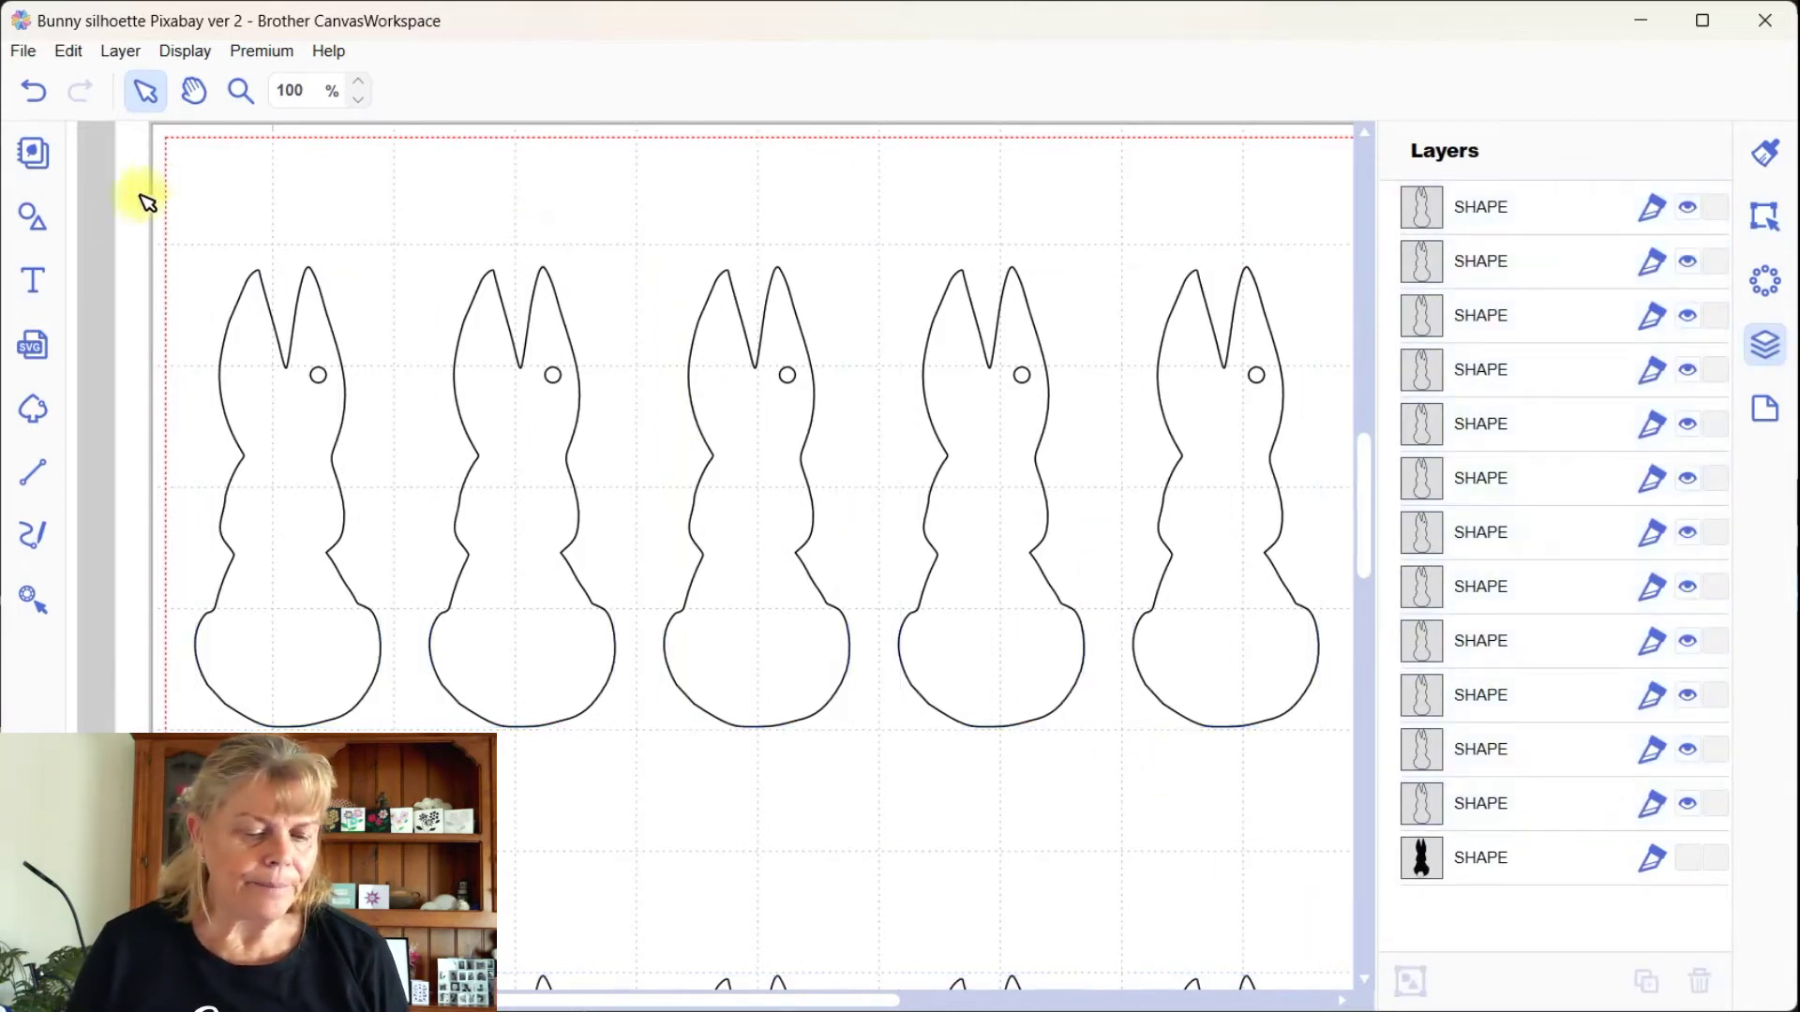
Step: Add a text object containing a person's first name near the mat's upper edge, over the first row of bunnies
click(33, 279)
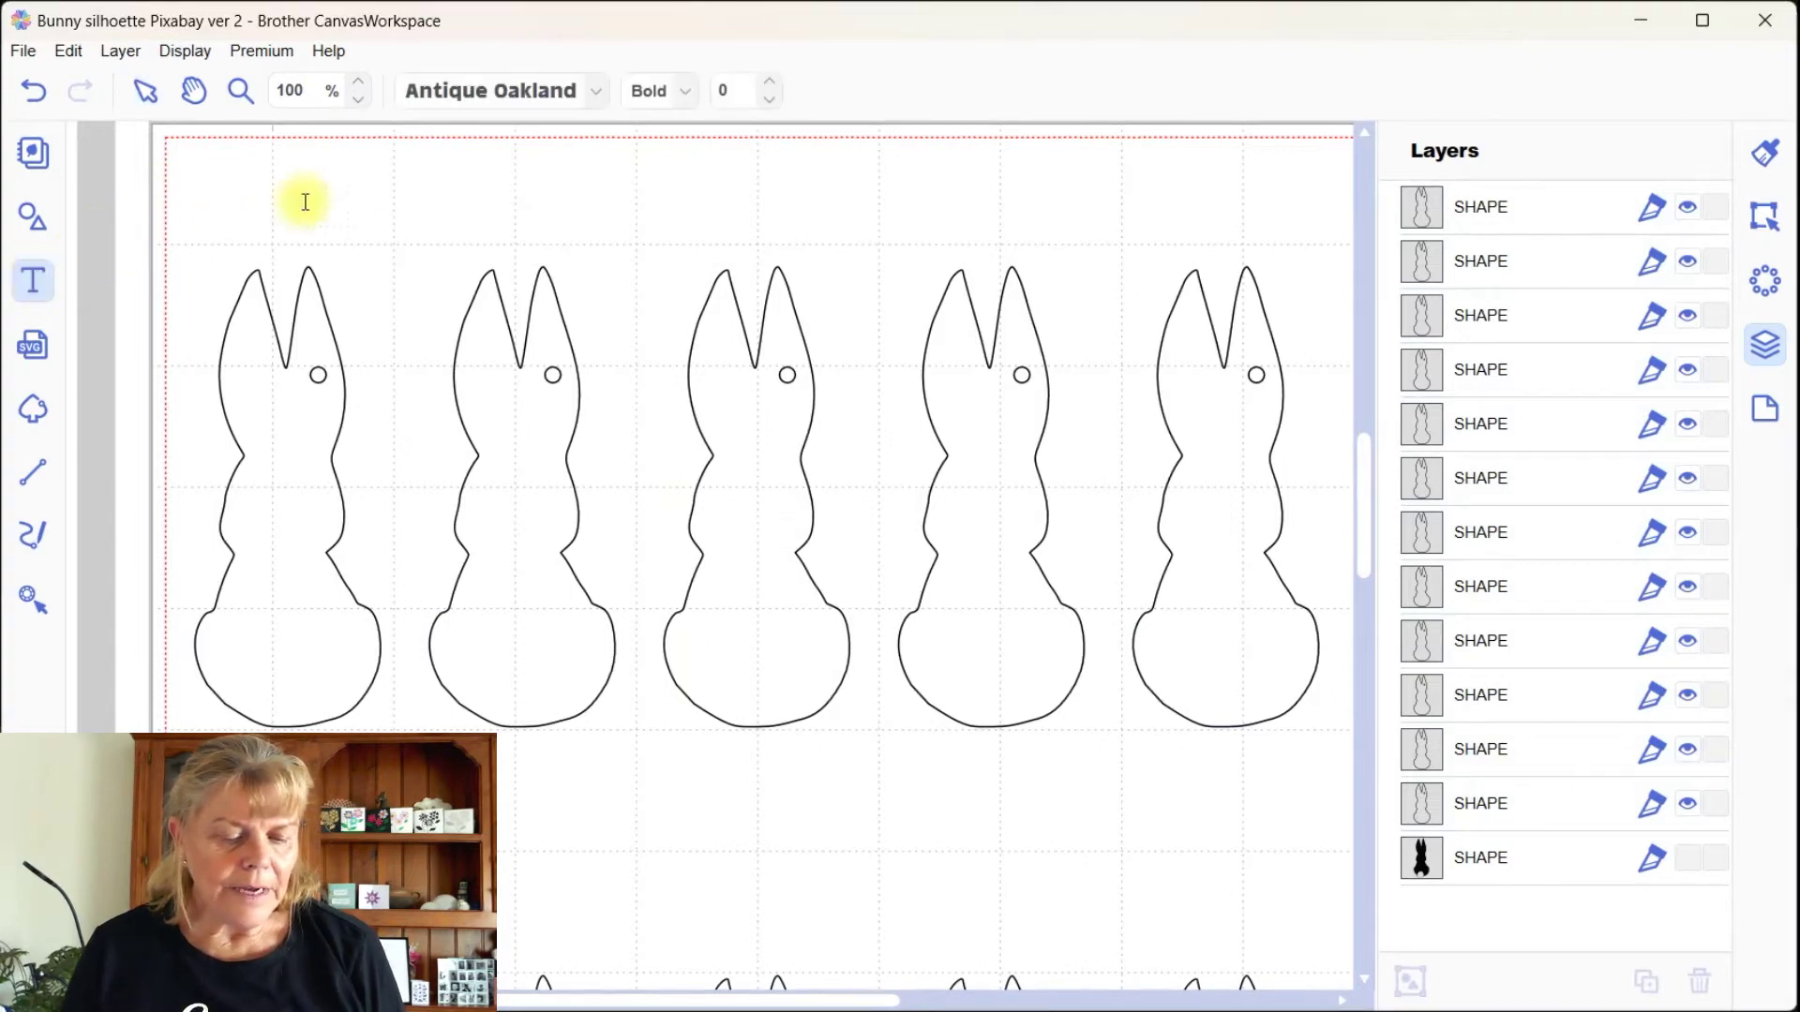
click(371, 206)
text(M)
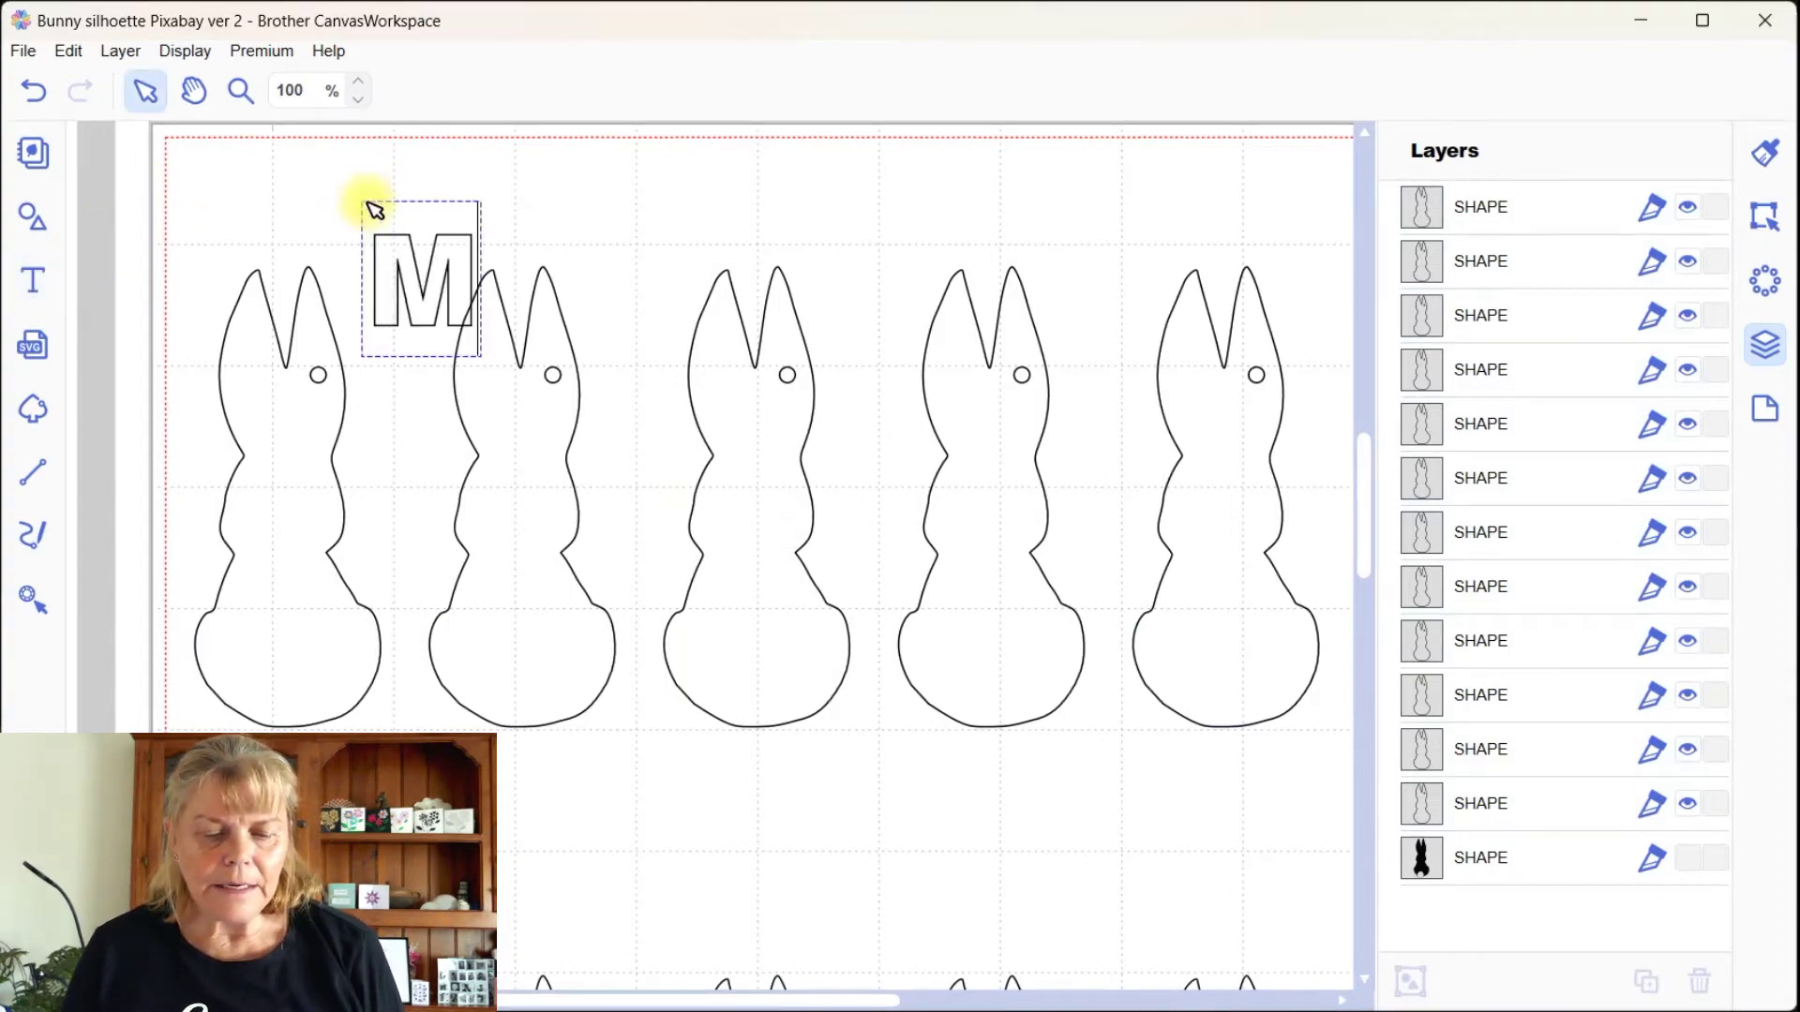
text(atilda)
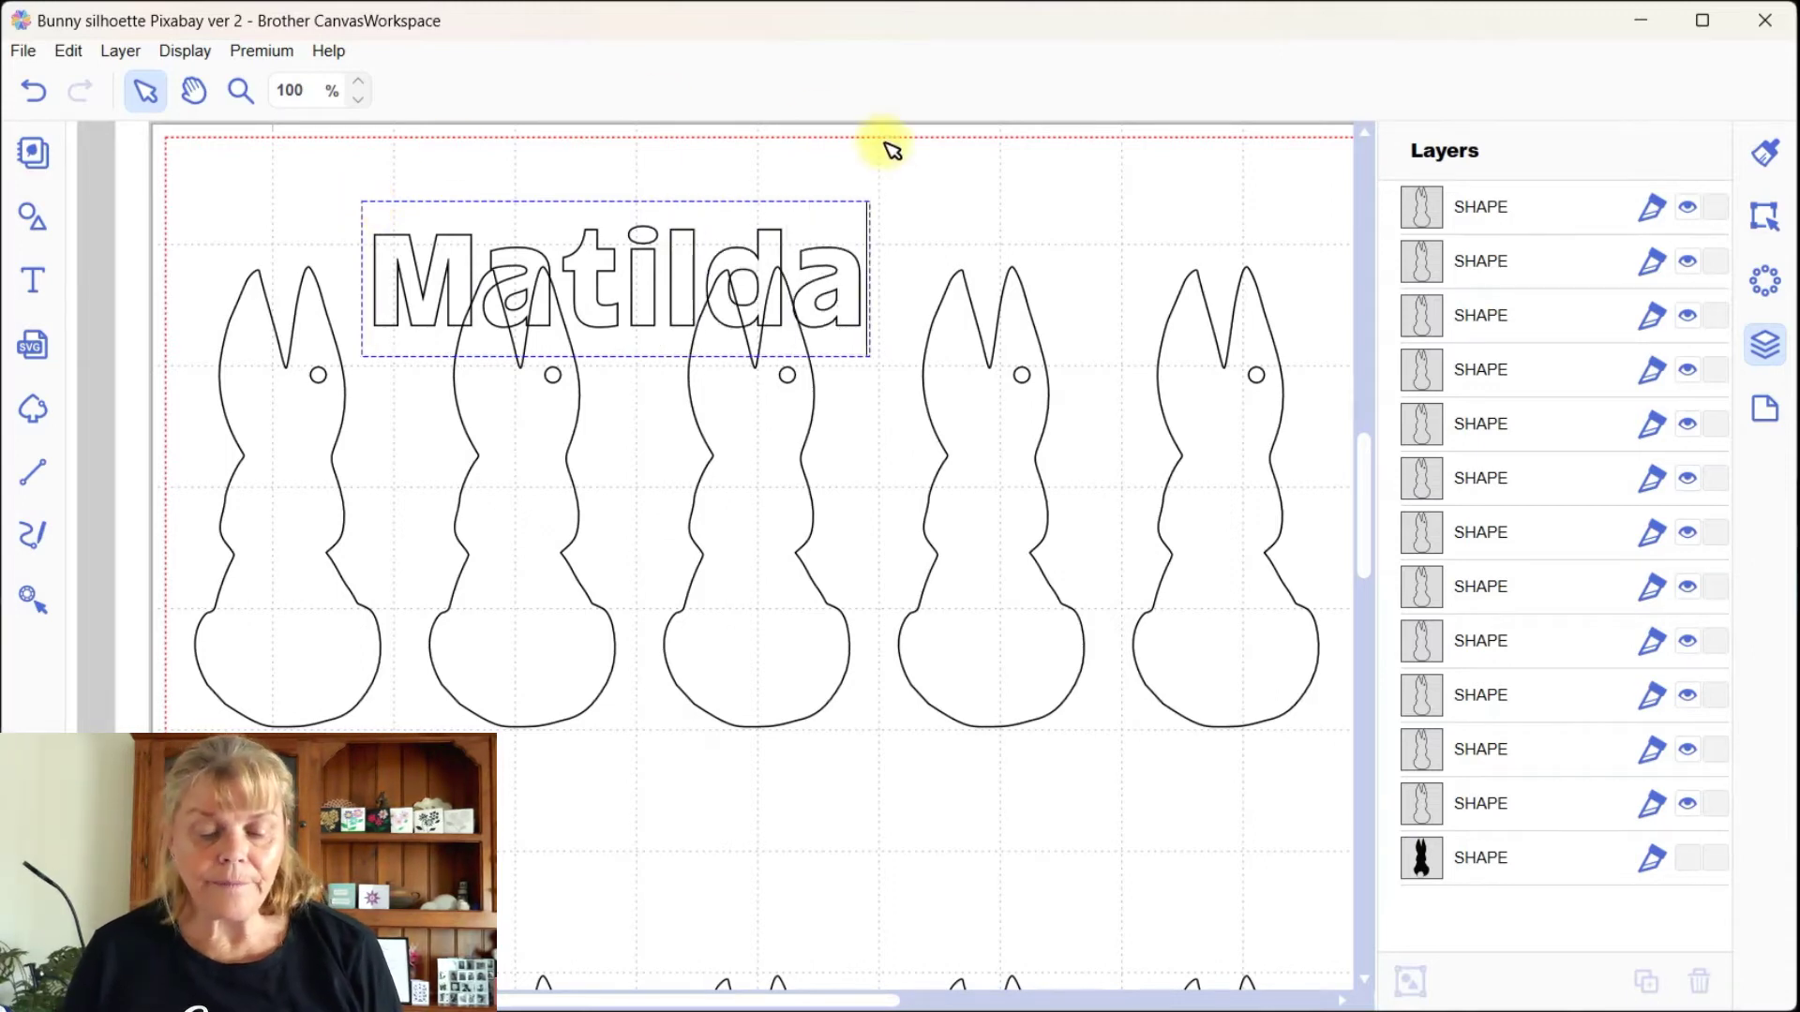
click(907, 173)
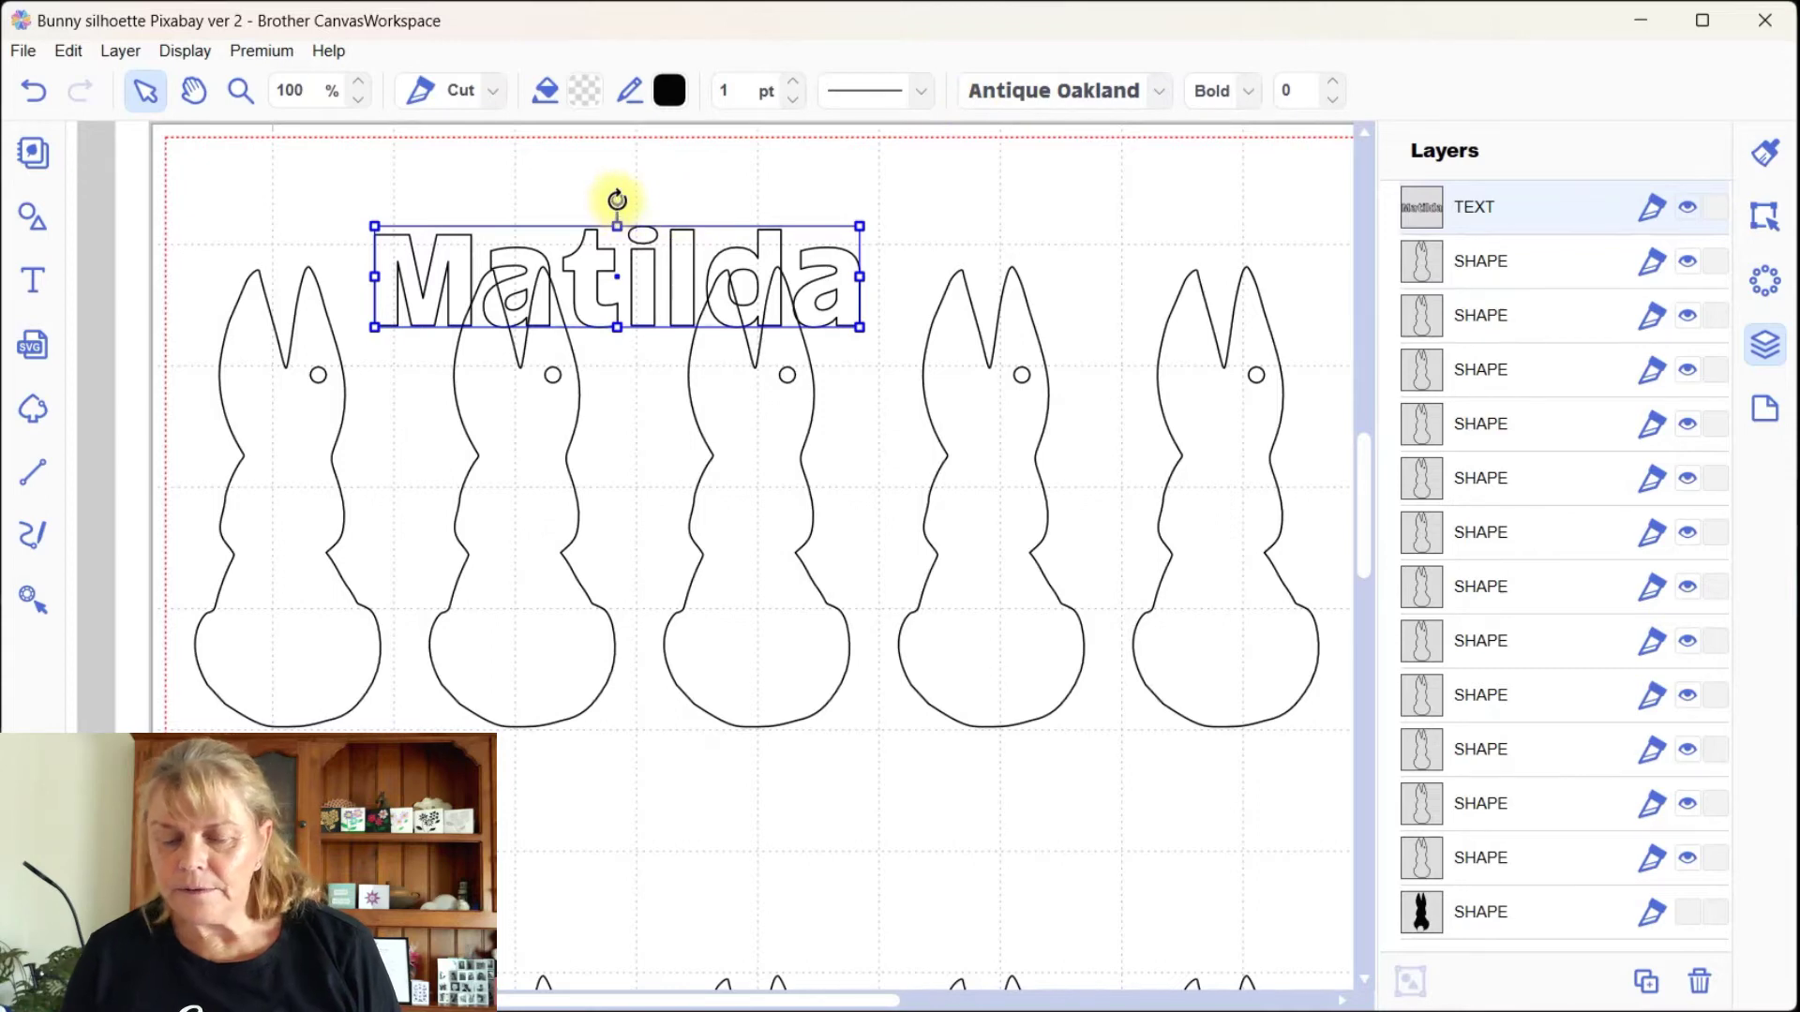
Step: Rotate the name text to an angle of exactly 90°
drag(617, 200, 694, 277)
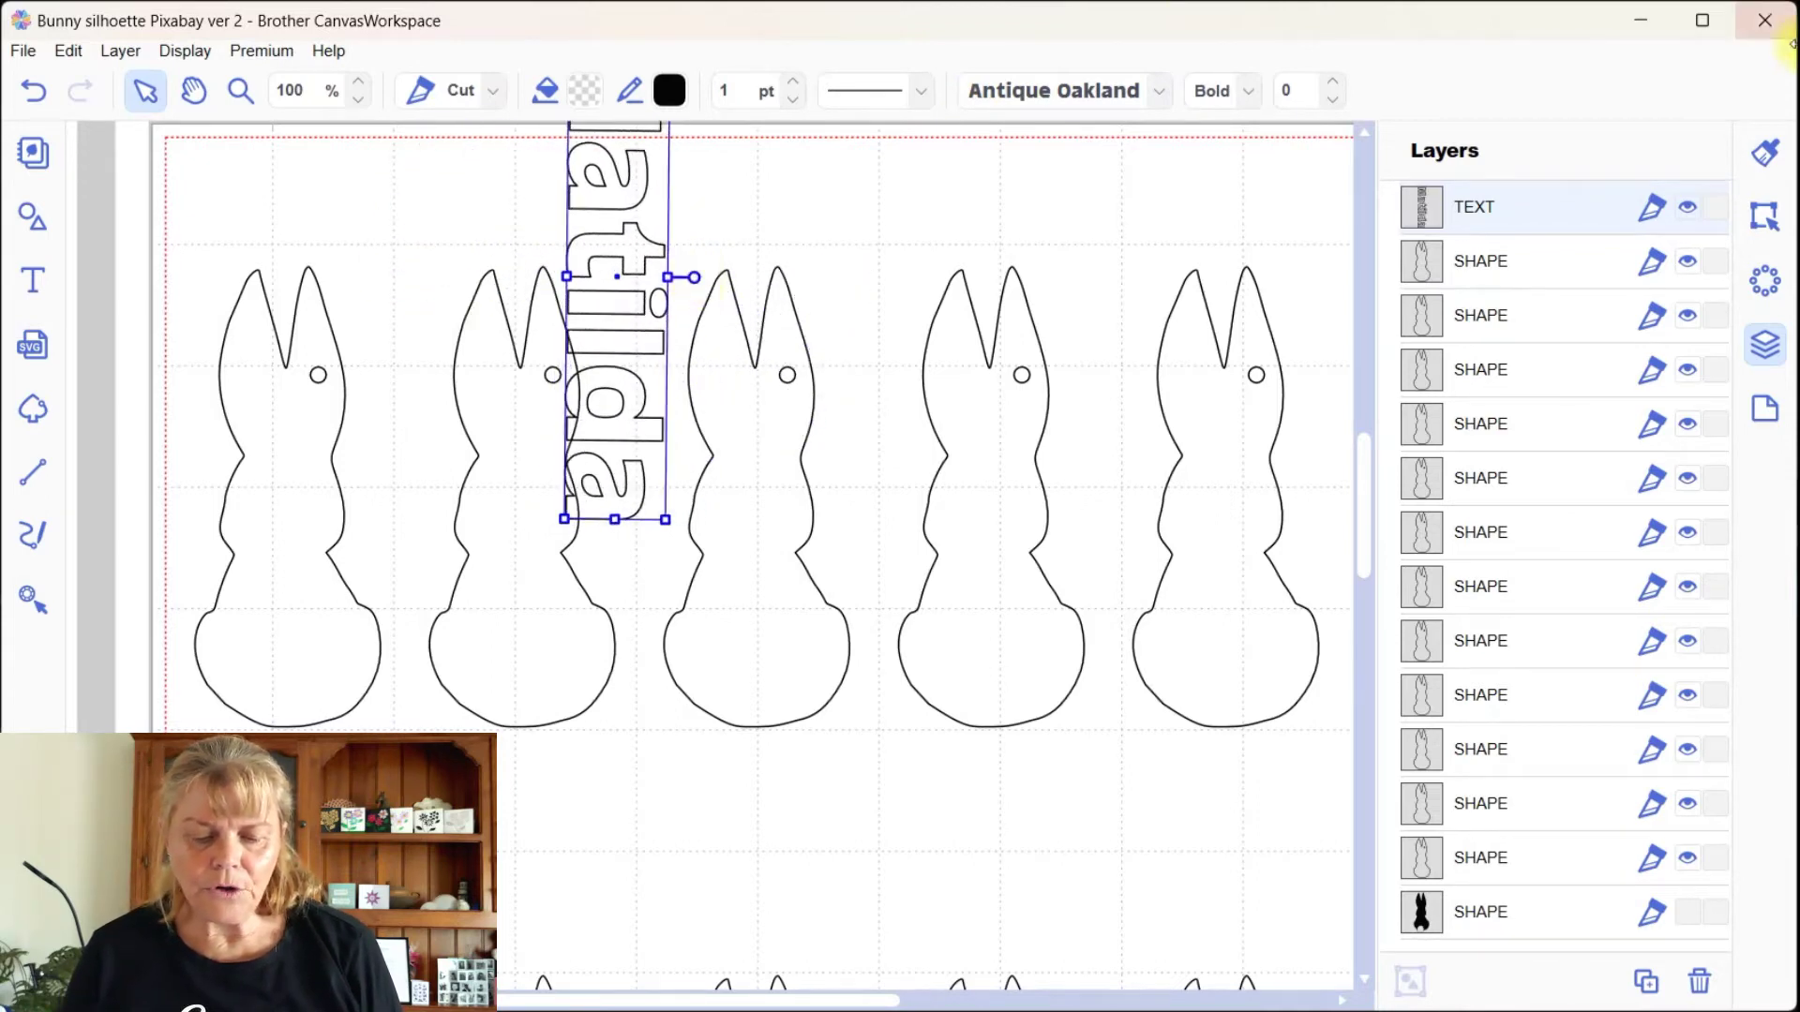
click(1764, 214)
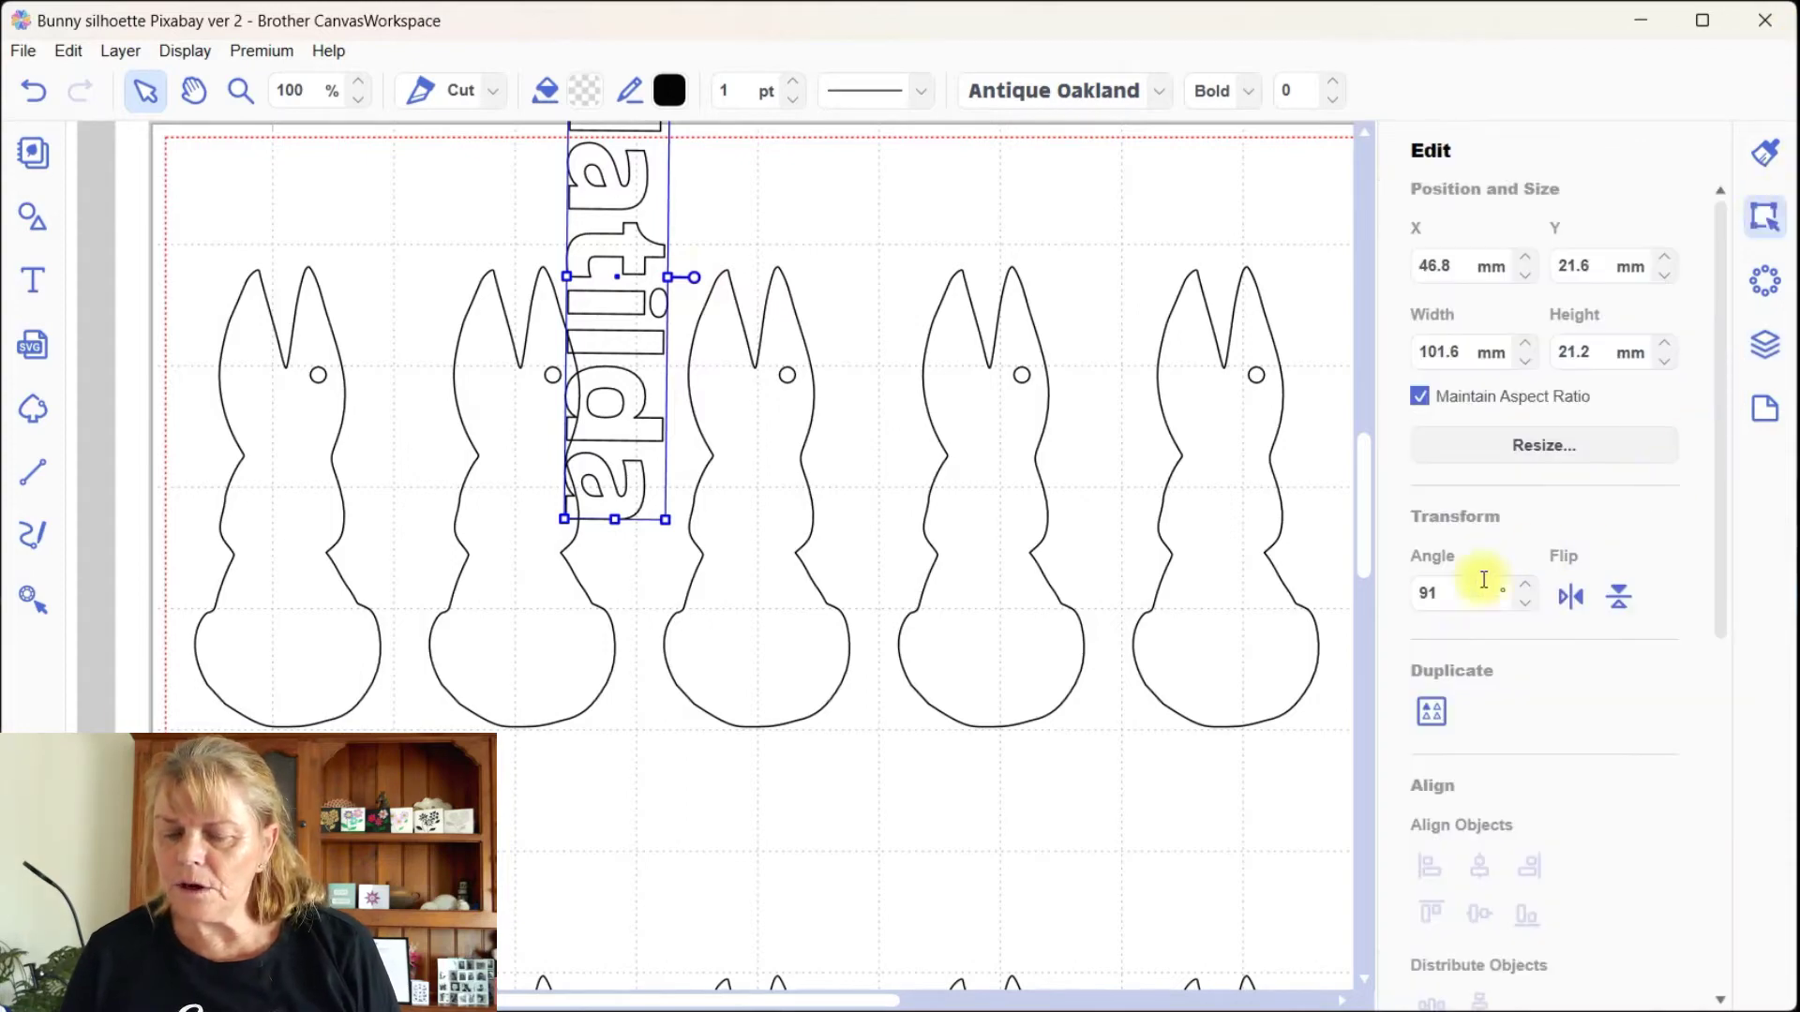
click(1444, 594)
key(BackSpace)
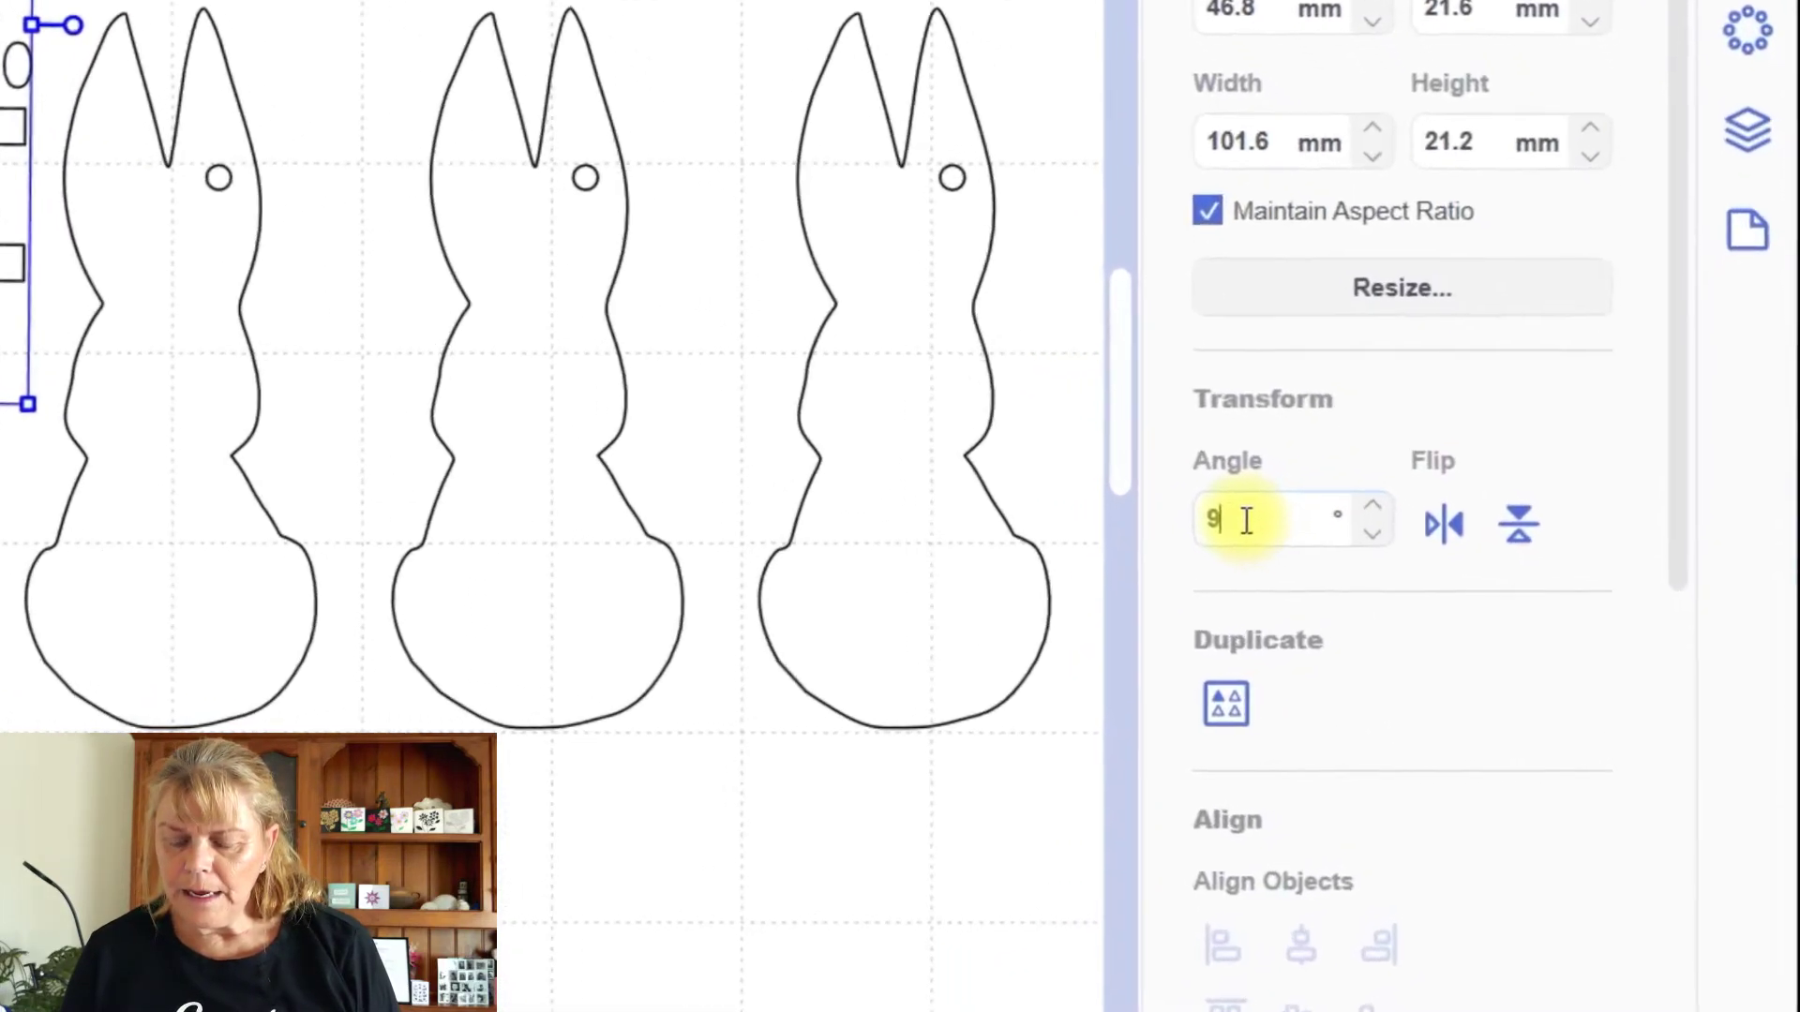
text(0)
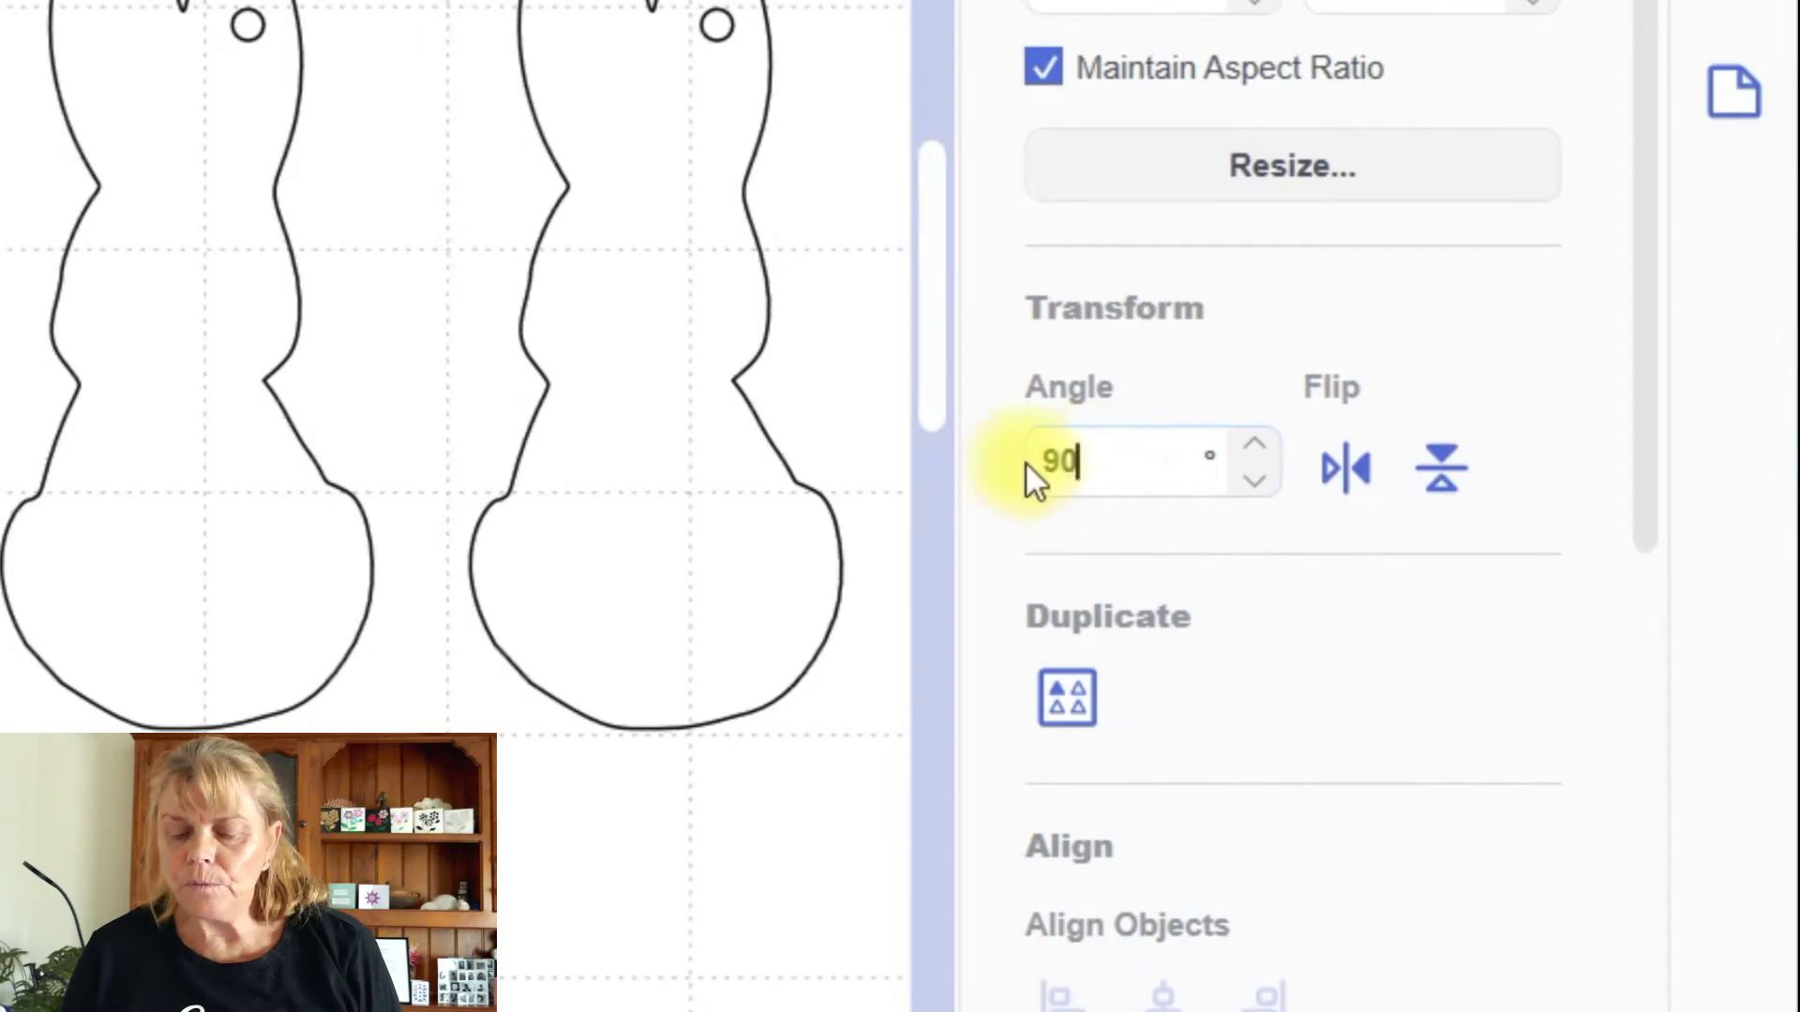
click(1256, 440)
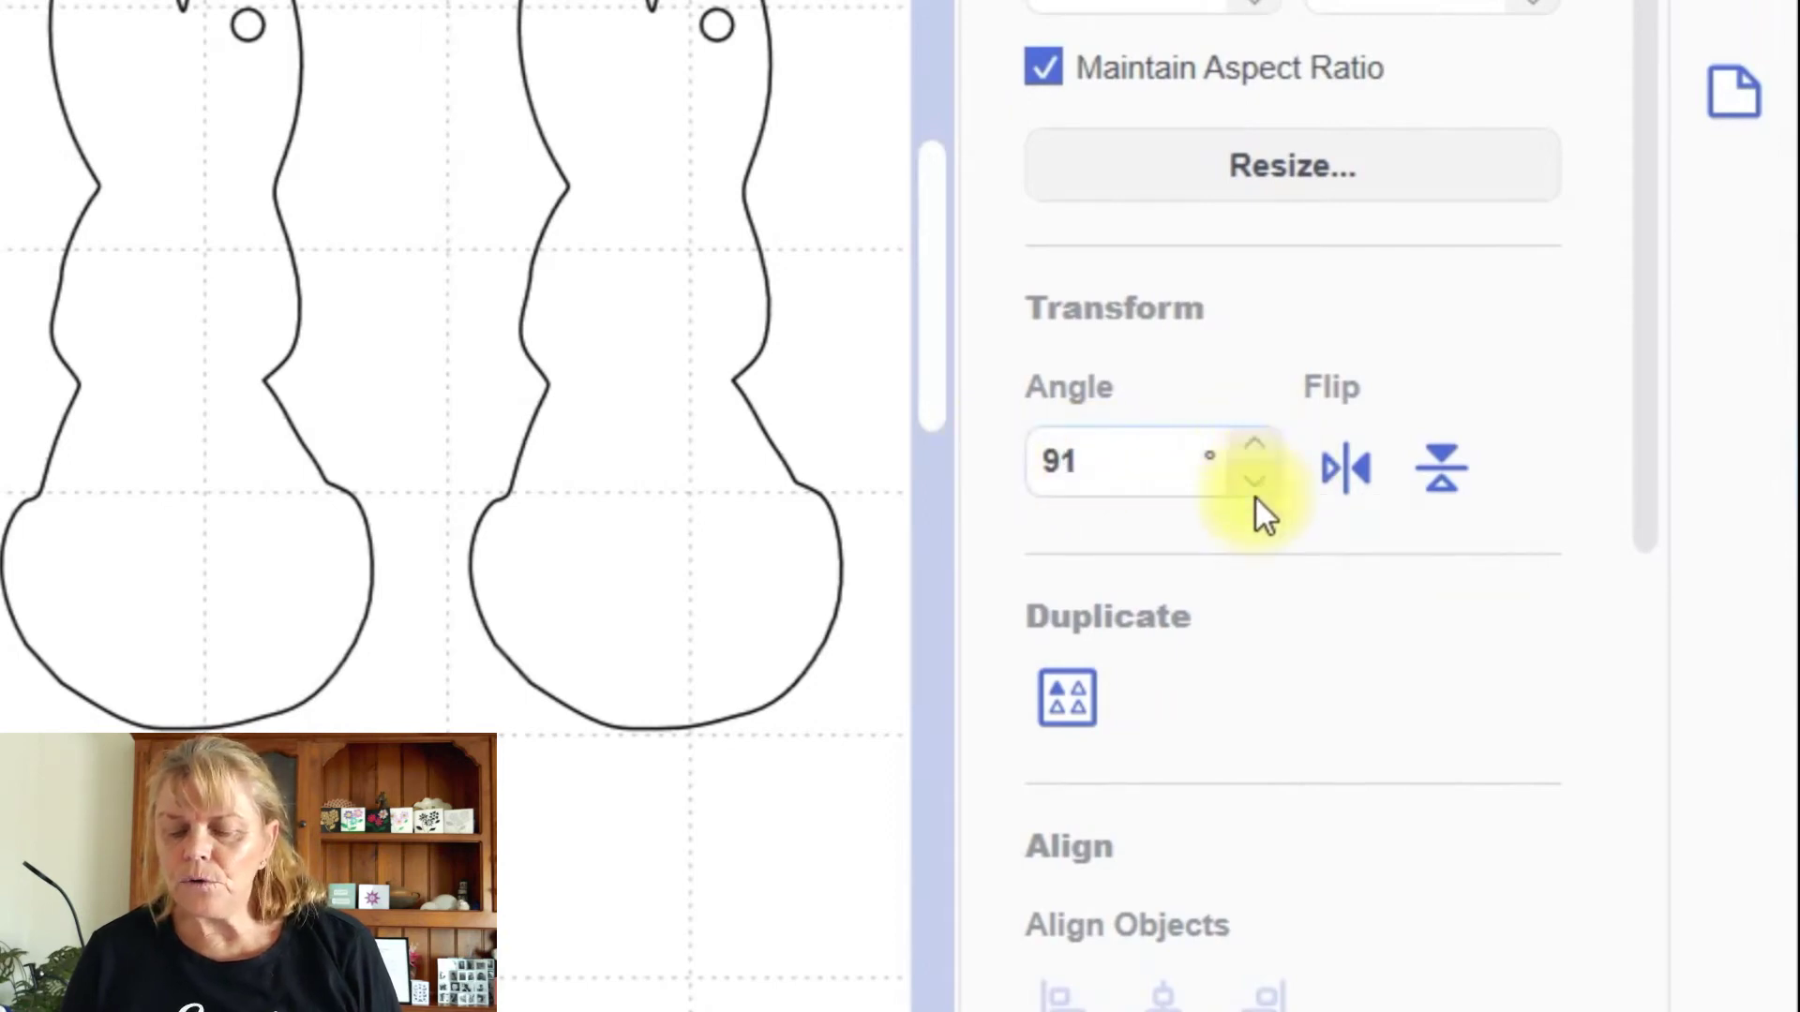
click(1255, 480)
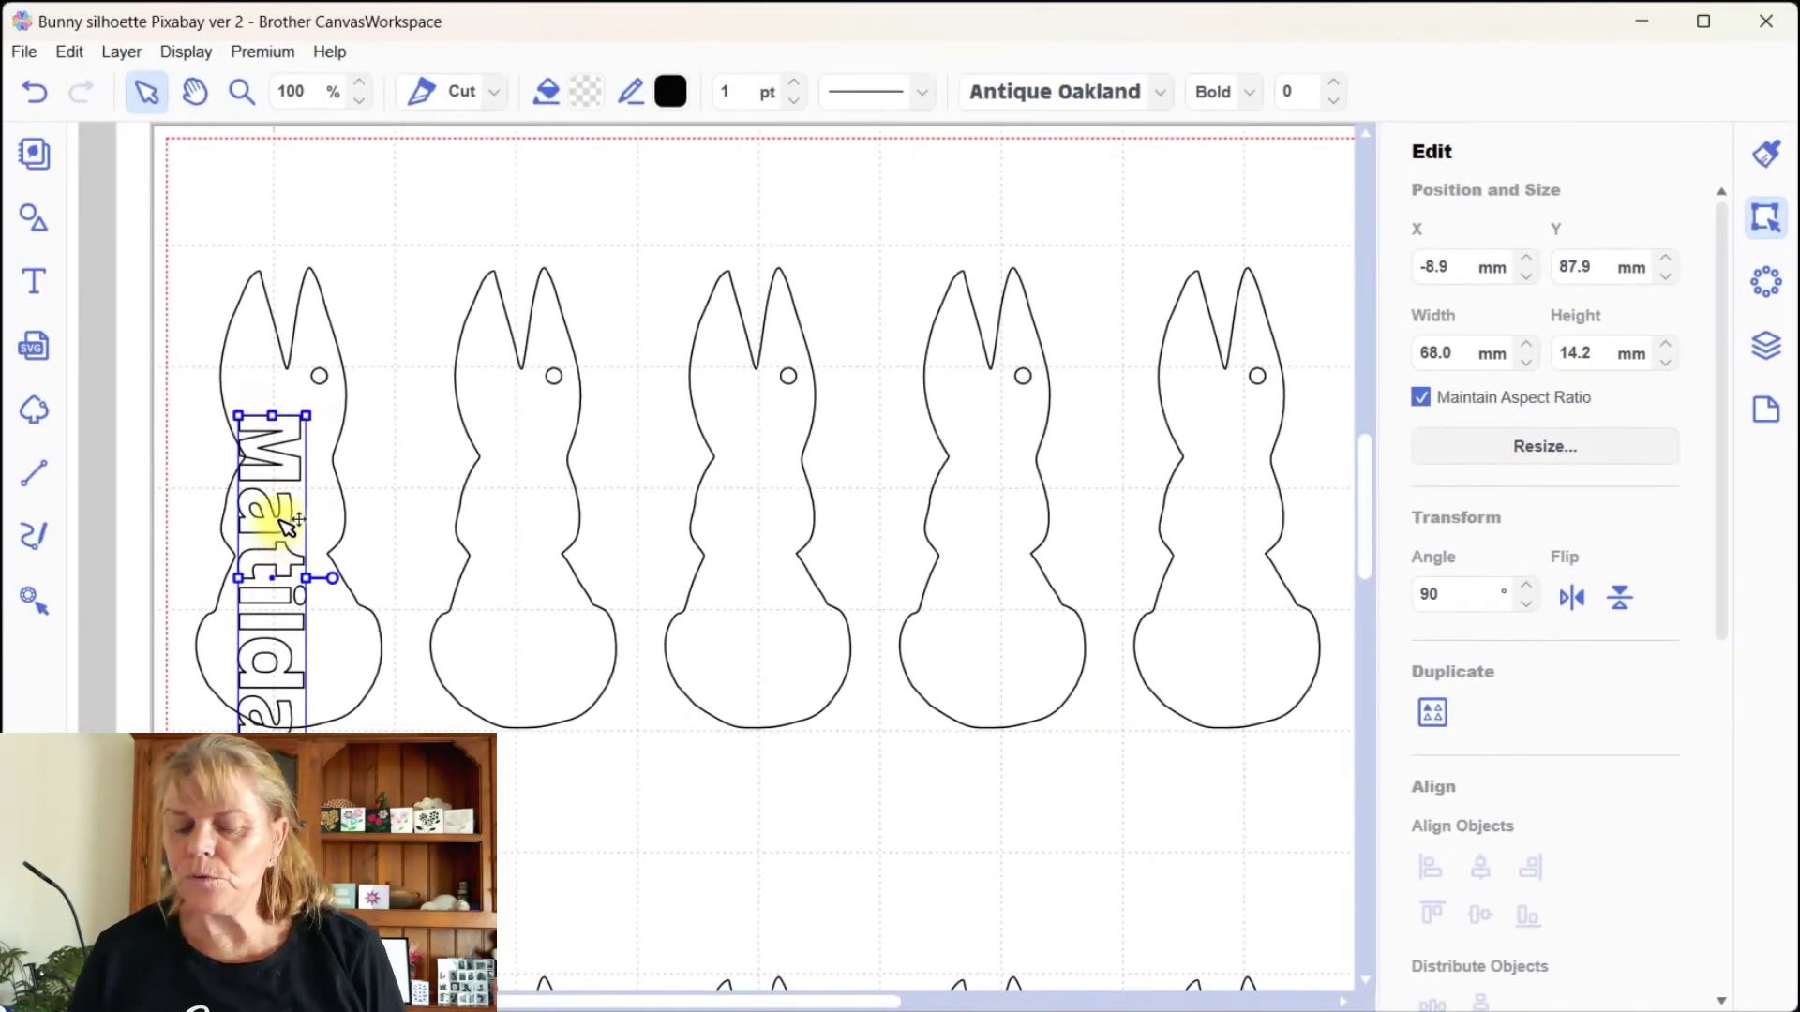
Step: Shrink the rotated name in proportion to about 60 mm wide and place it inside the first bunny's body
drag(286, 525, 294, 500)
drag(315, 392, 302, 429)
drag(286, 518, 293, 495)
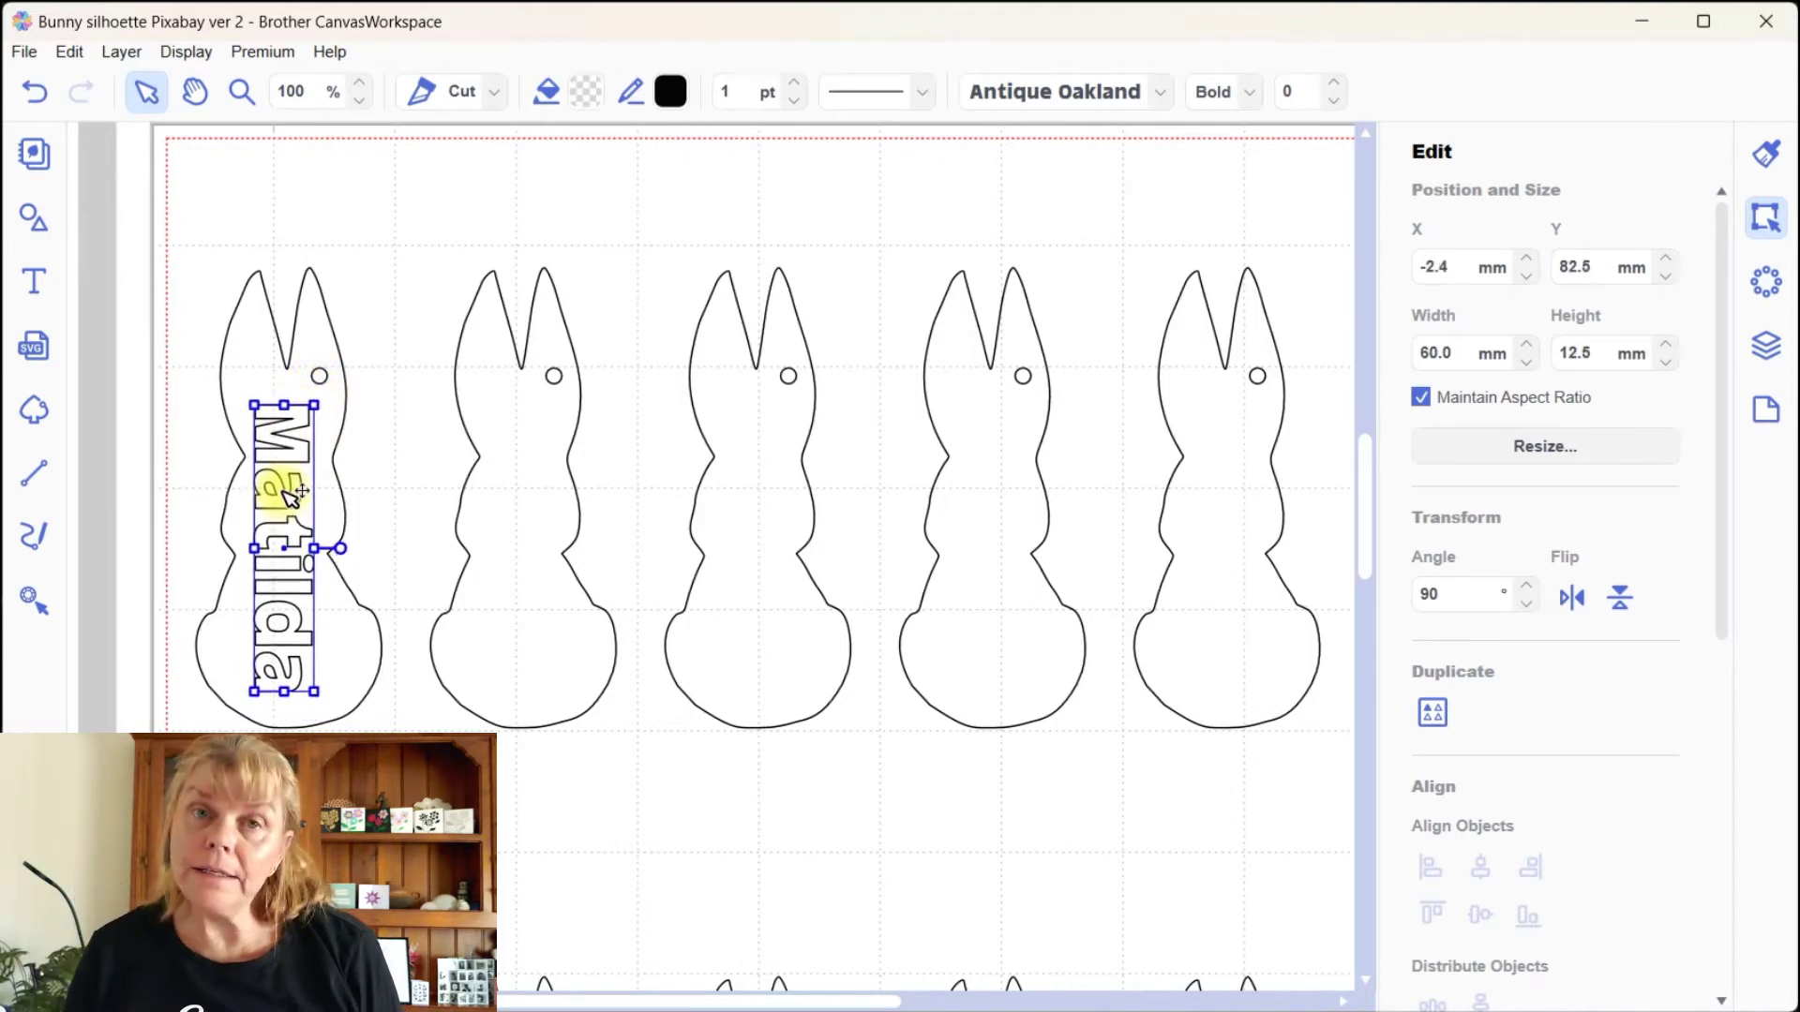
Step: Change the name's font to the SLF script font listed directly after SLF Primary School
click(1160, 93)
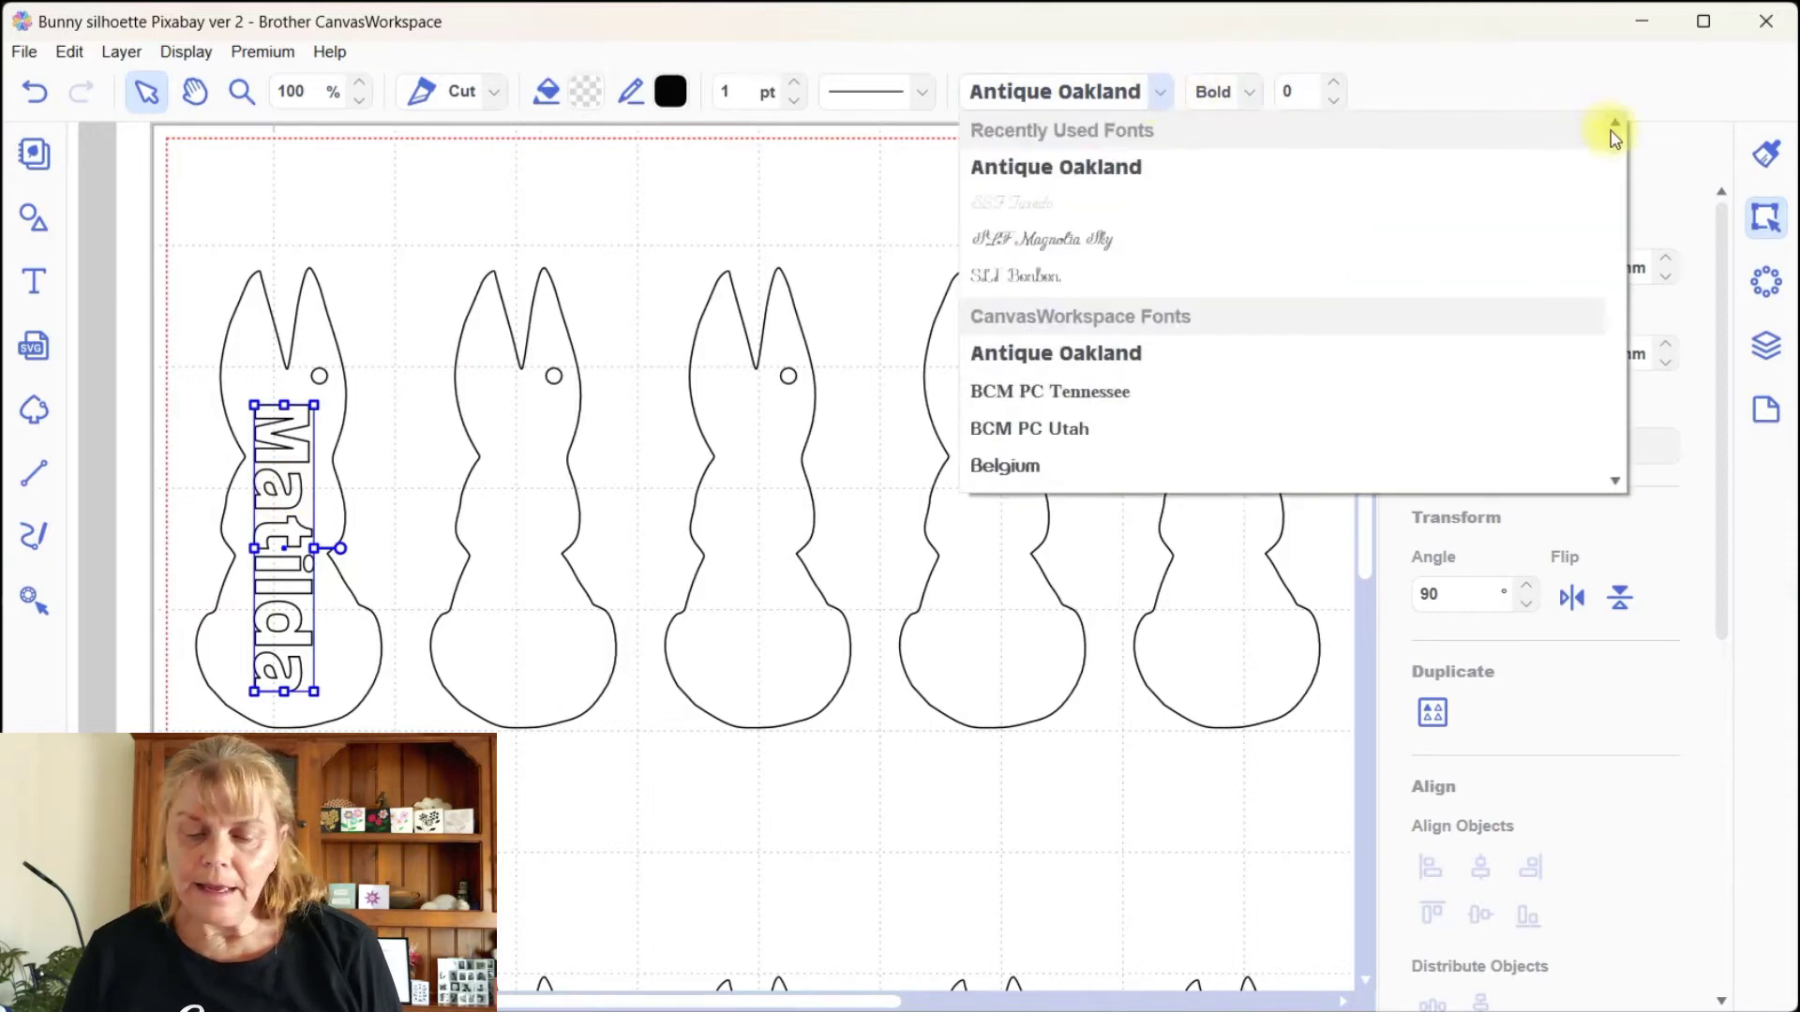
drag(1619, 150, 1617, 413)
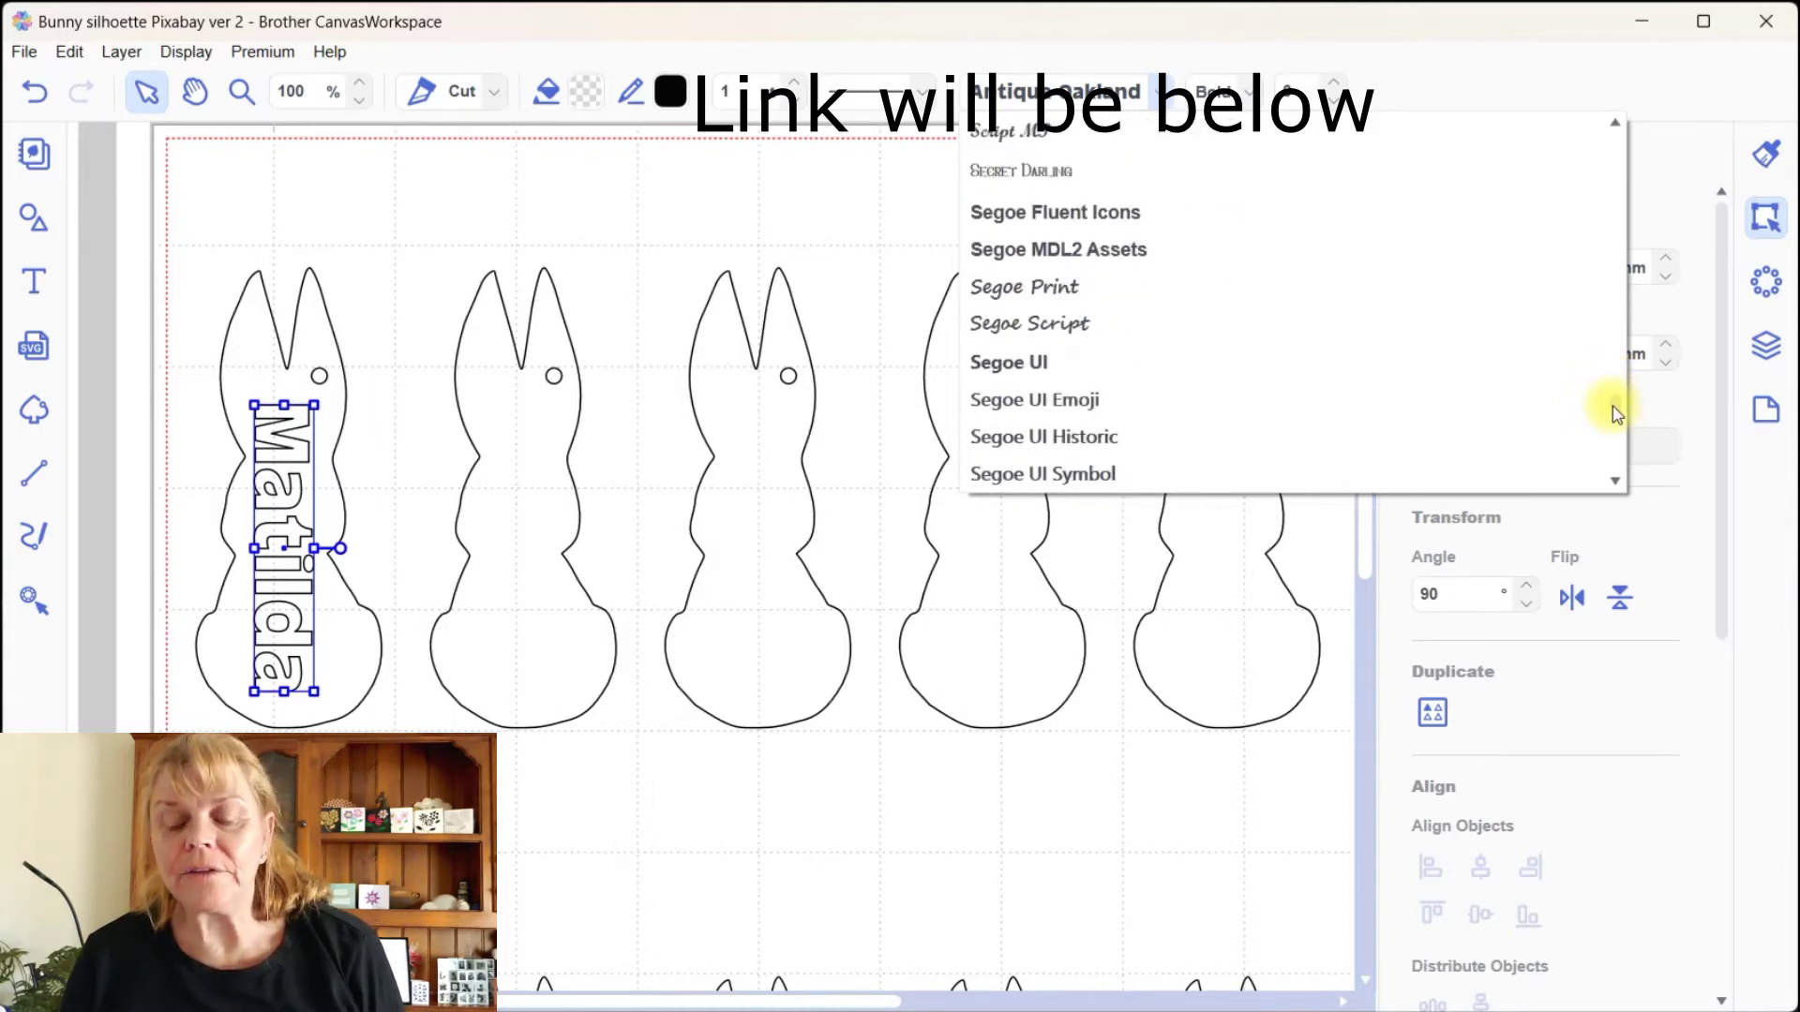
drag(1619, 413, 1628, 426)
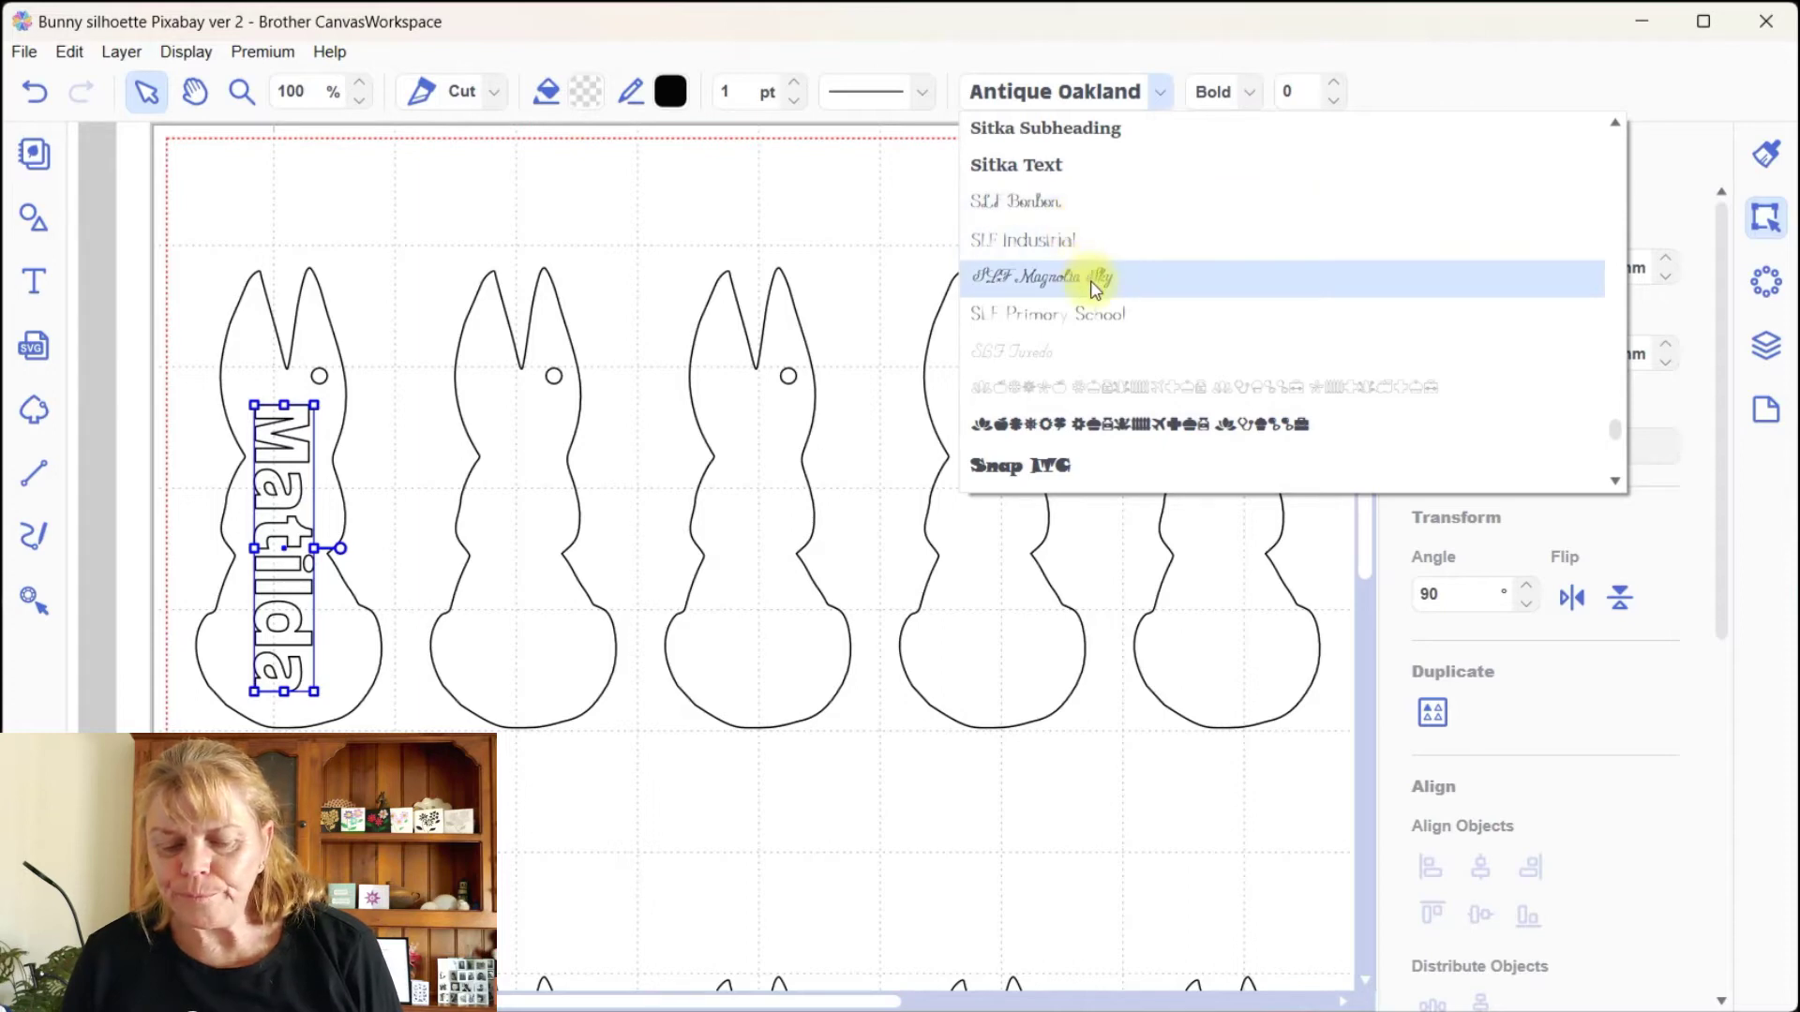
click(1087, 350)
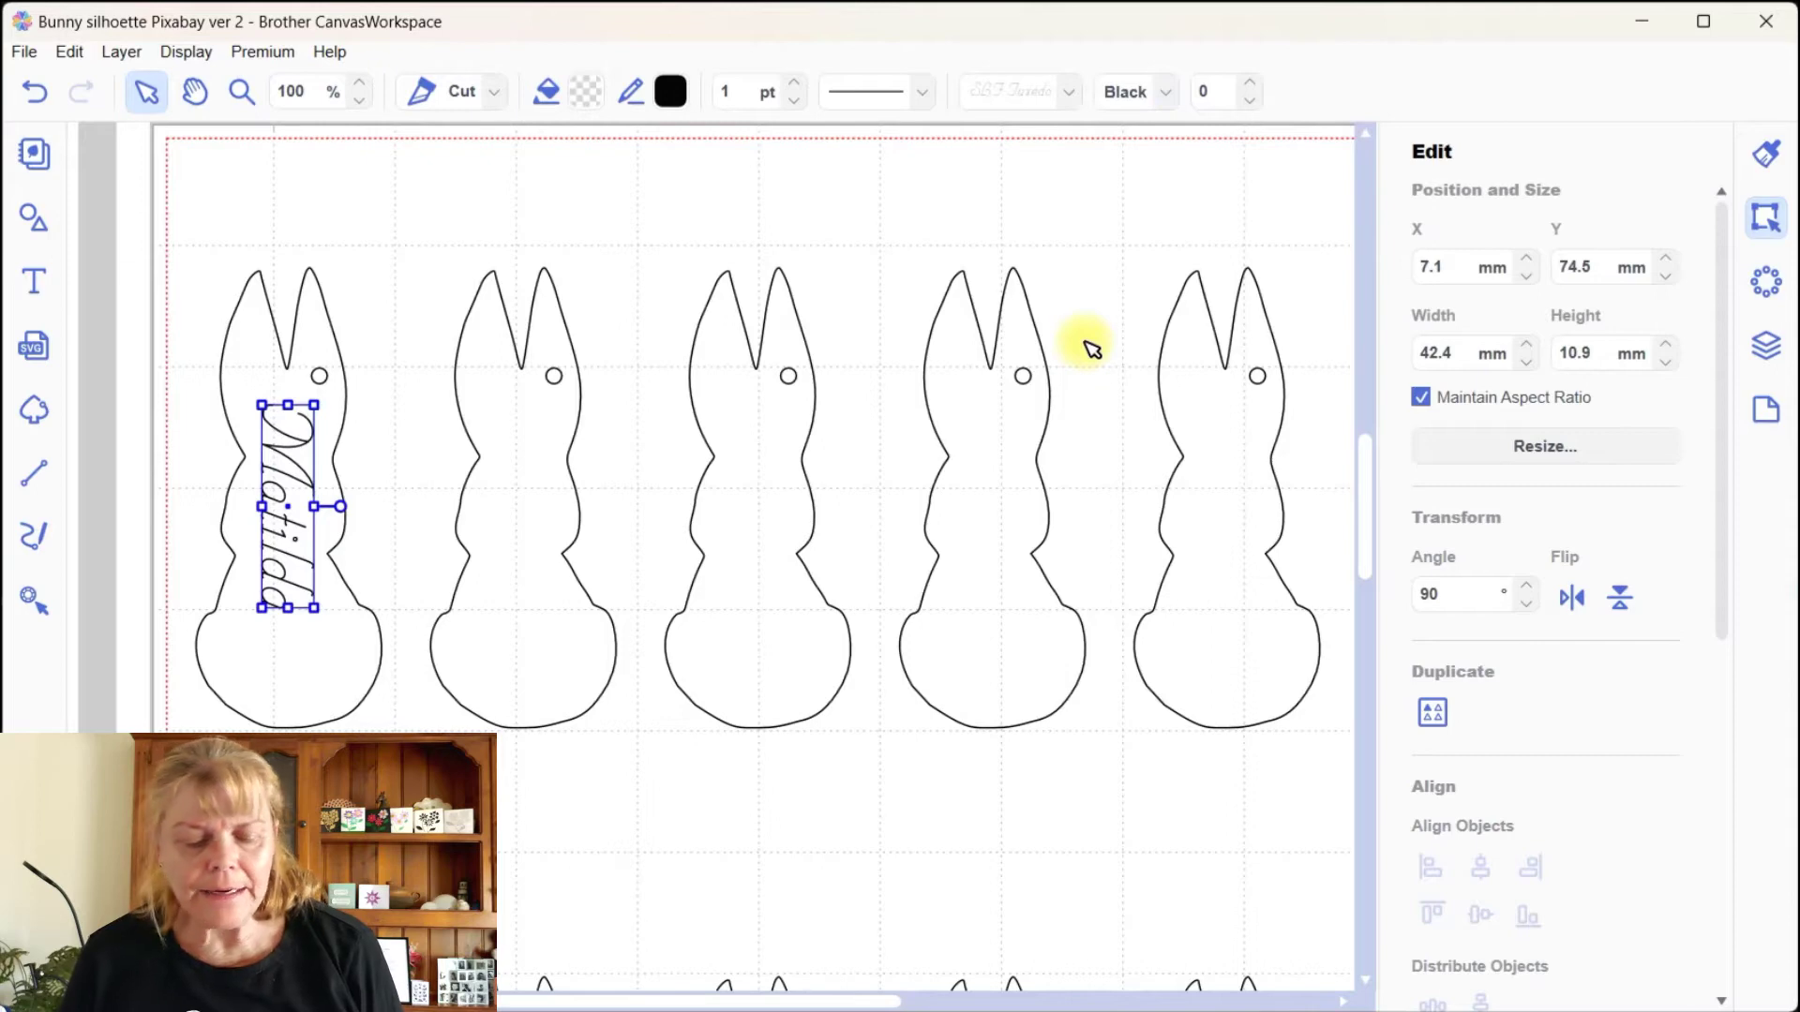
Step: Change the name's font to SLF Bonbon
click(1071, 94)
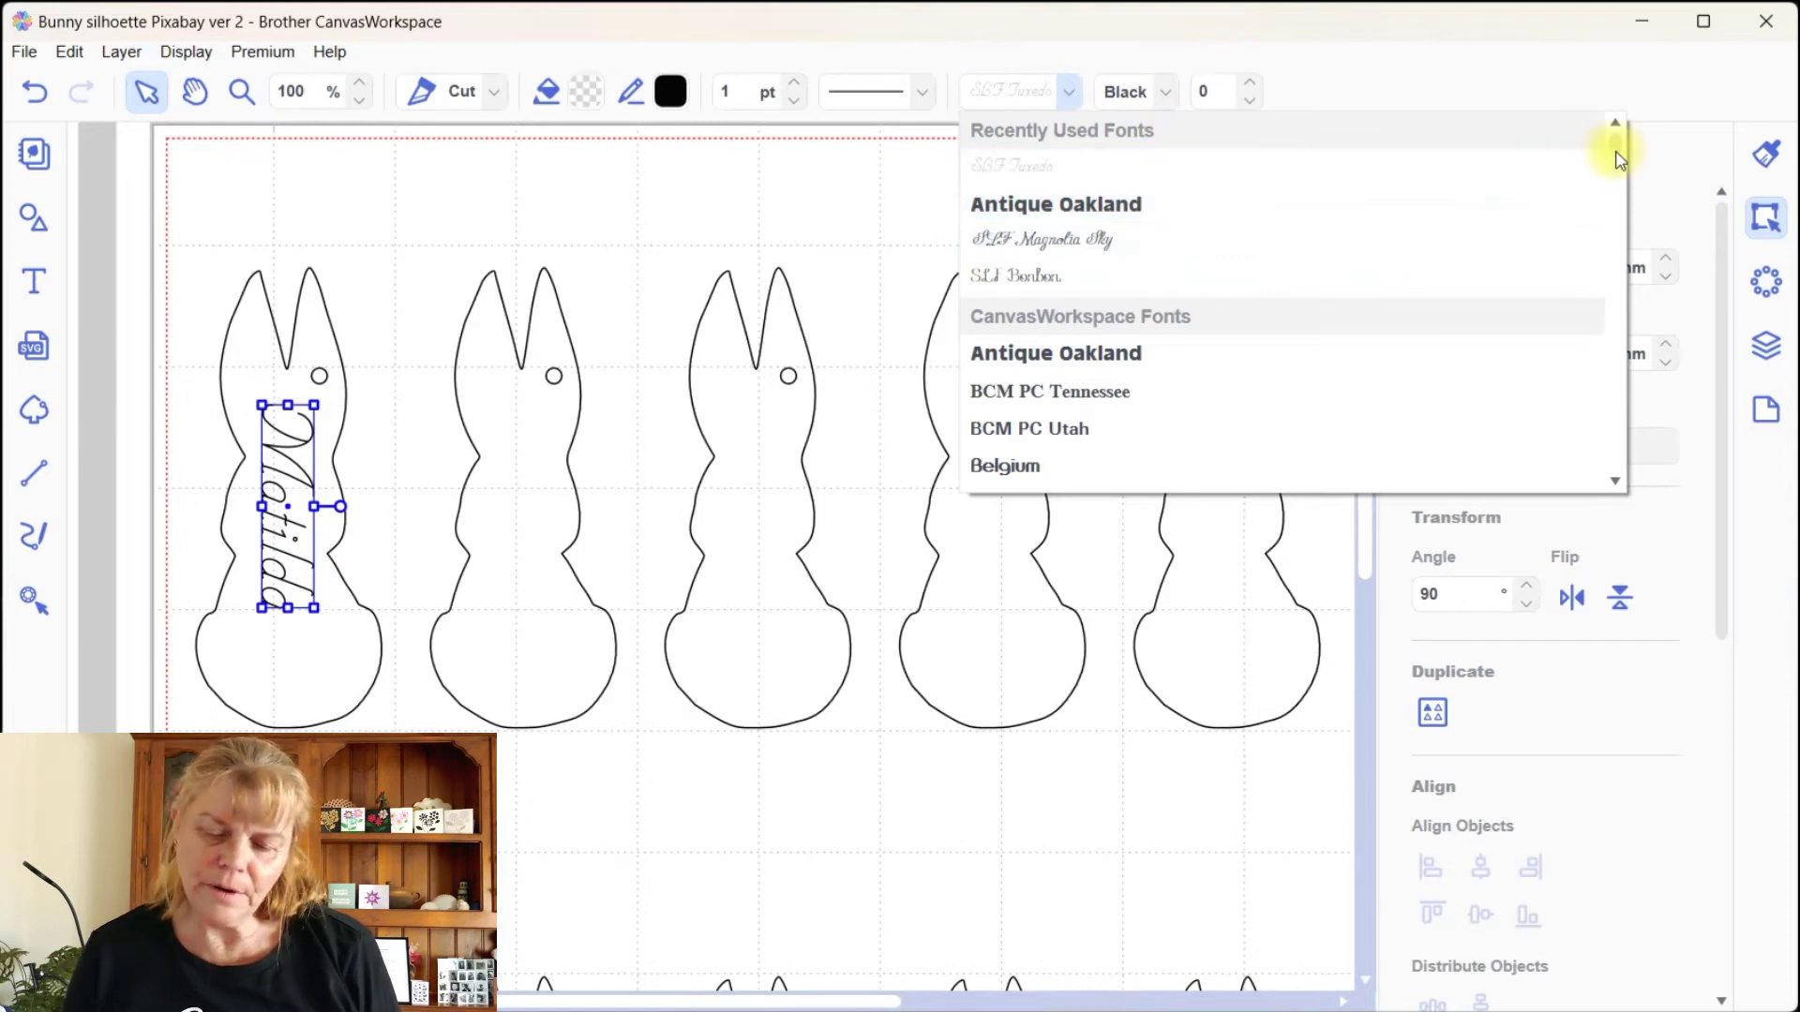
drag(1621, 152, 1605, 431)
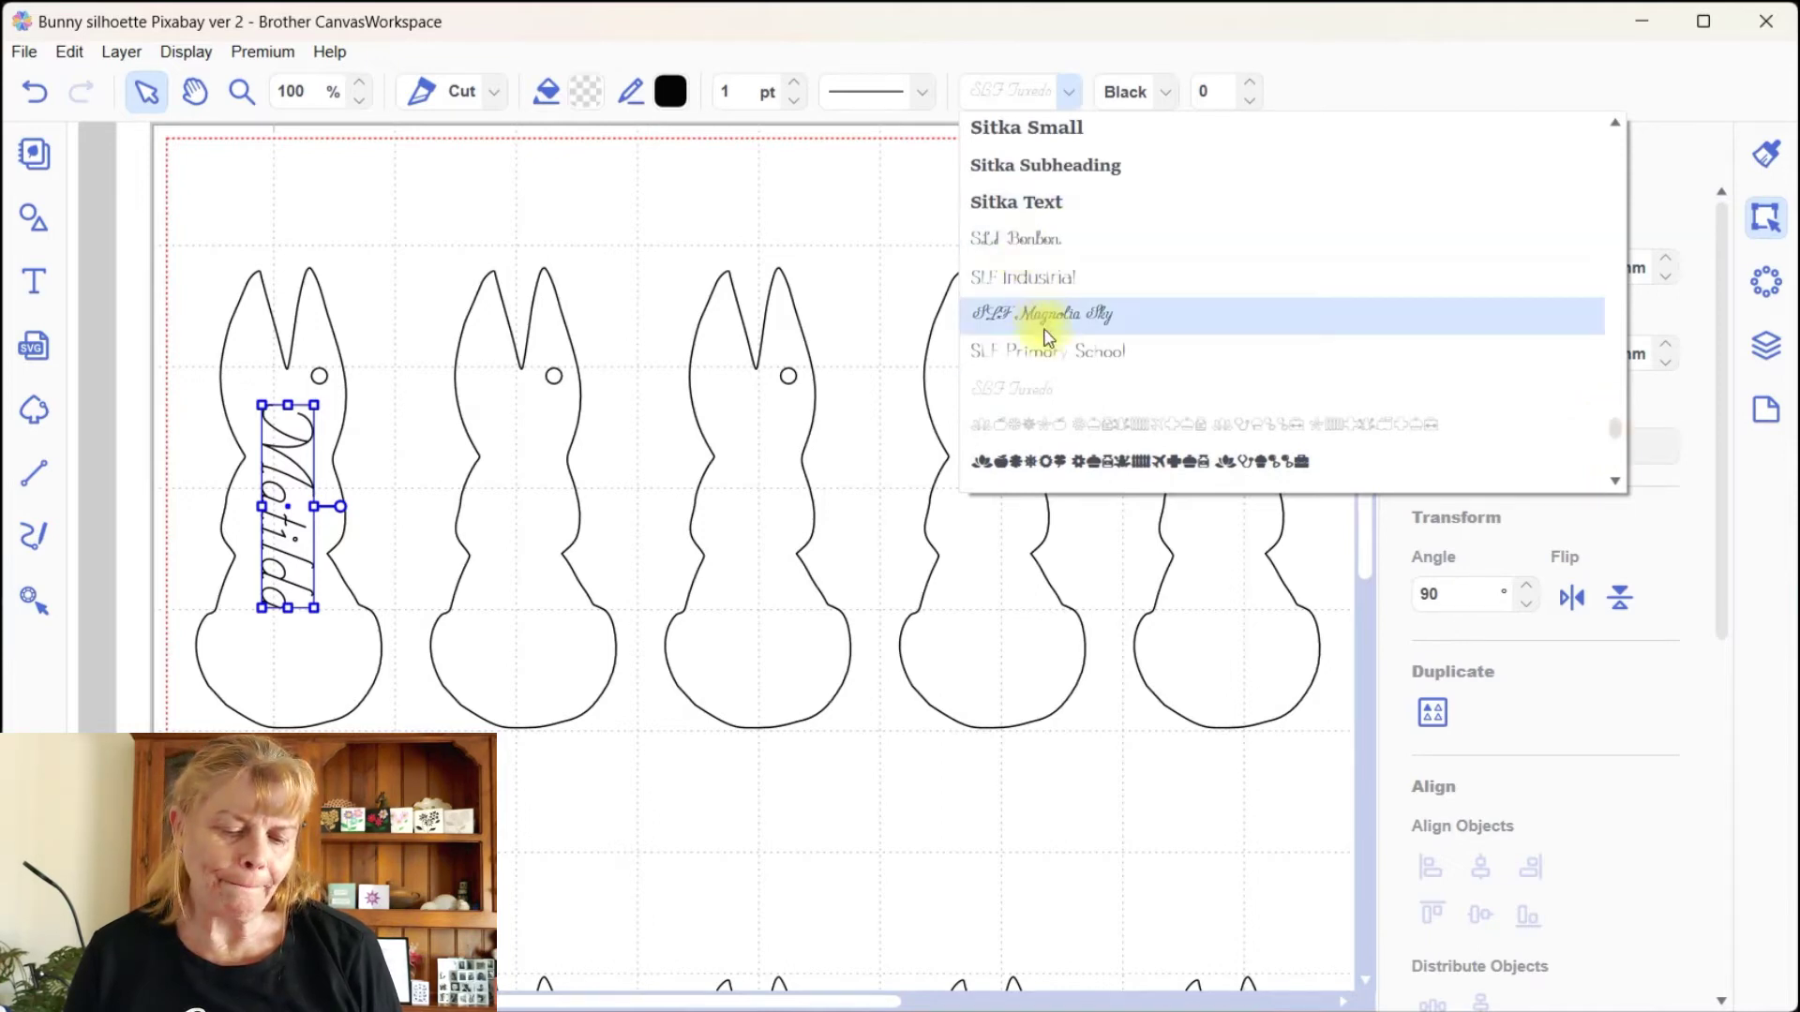
click(1022, 242)
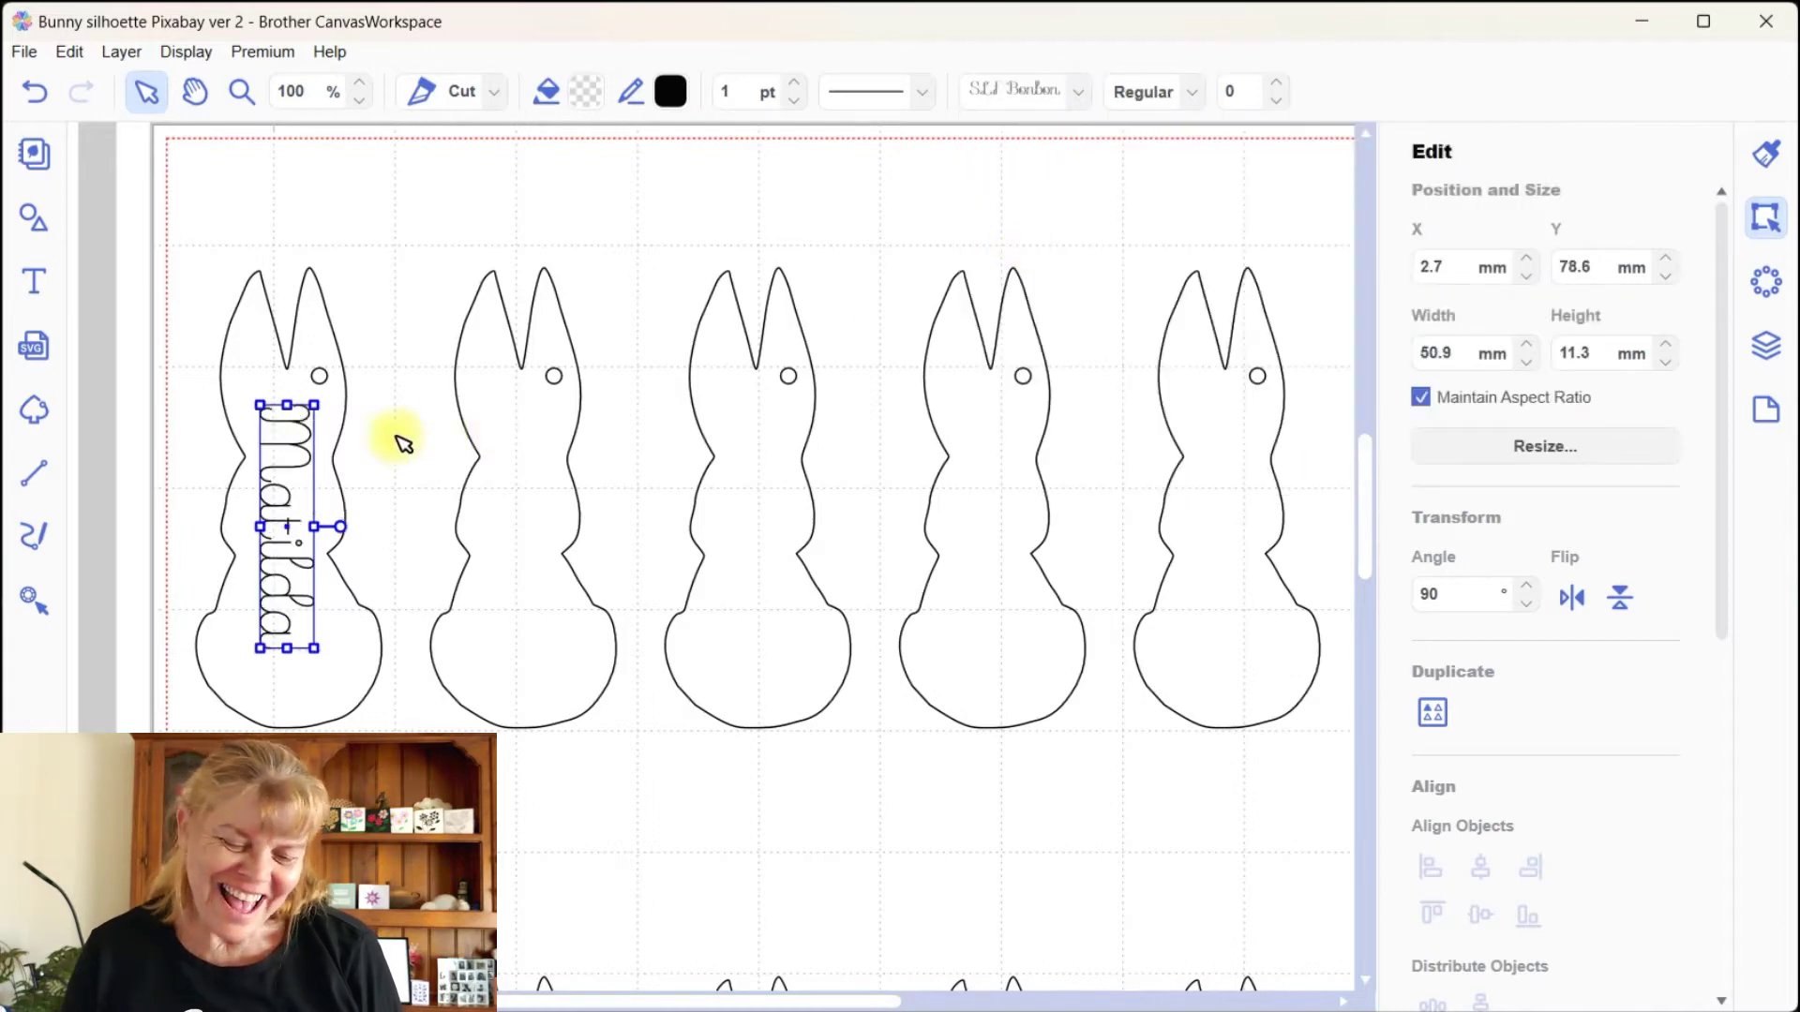
Step: Move the name slightly lower in the first bunny's body and centre it horizontally with that bunny
drag(297, 530, 293, 543)
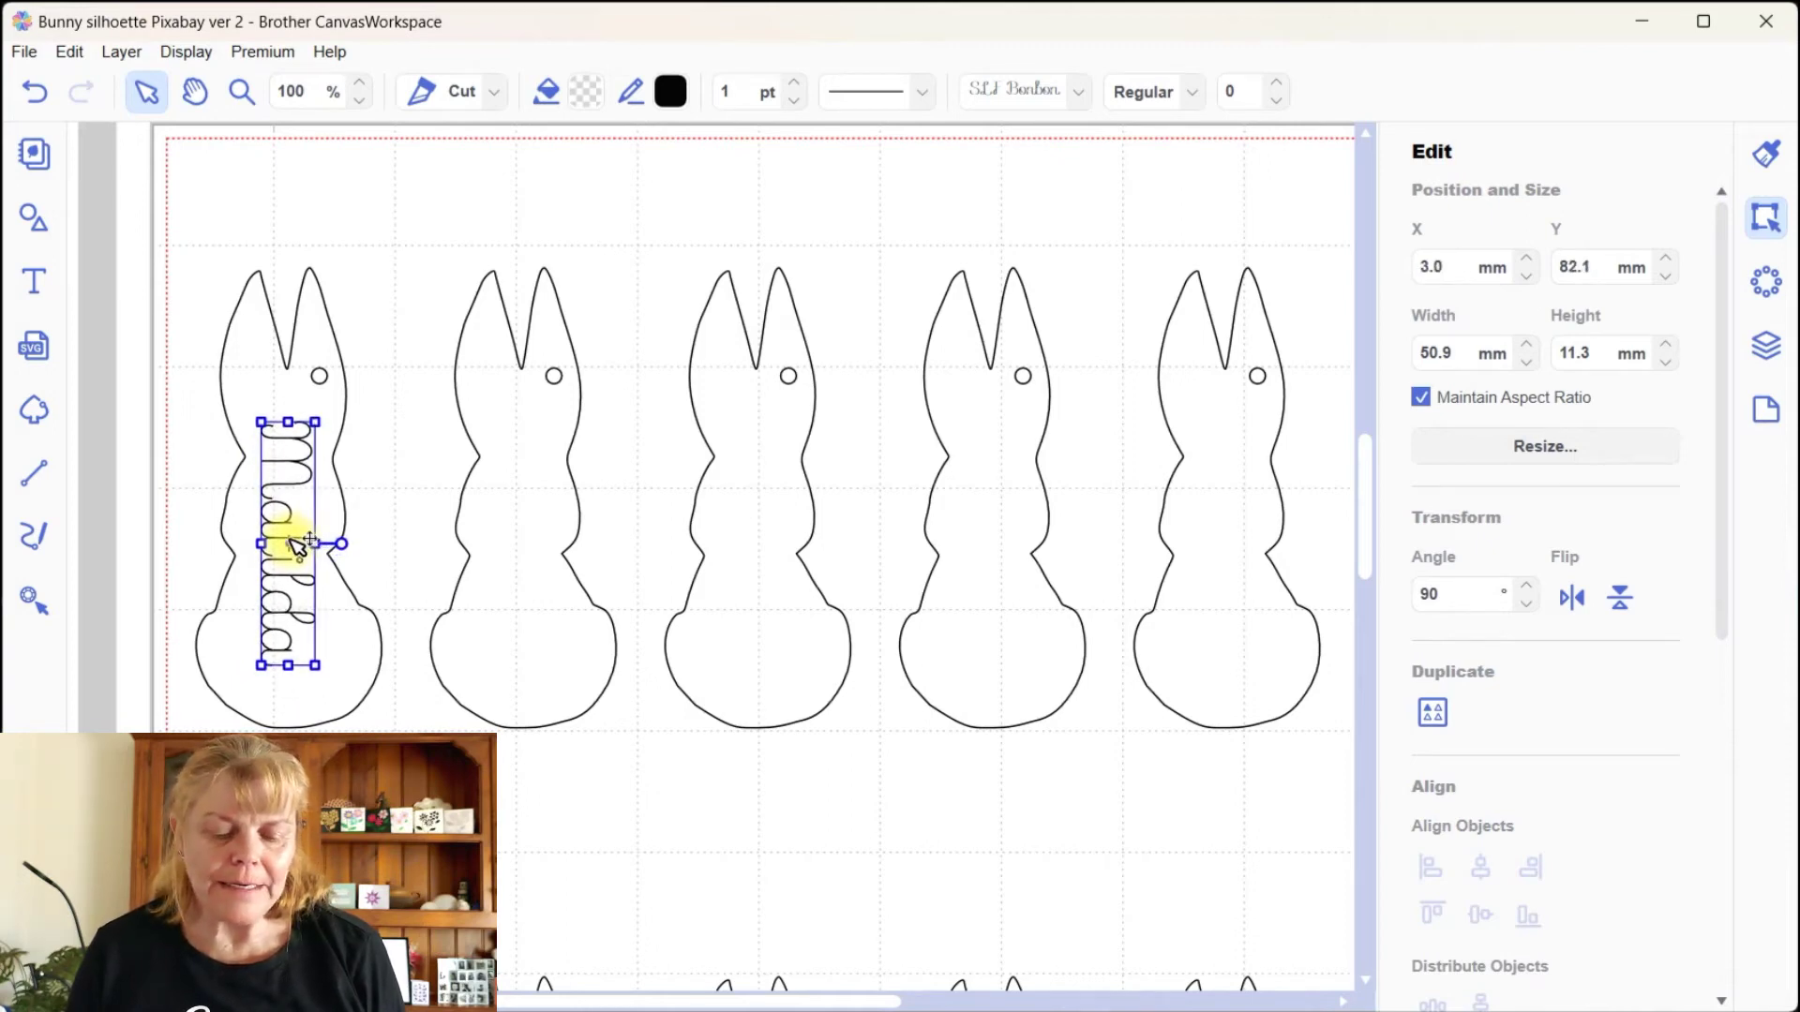
drag(204, 246, 290, 542)
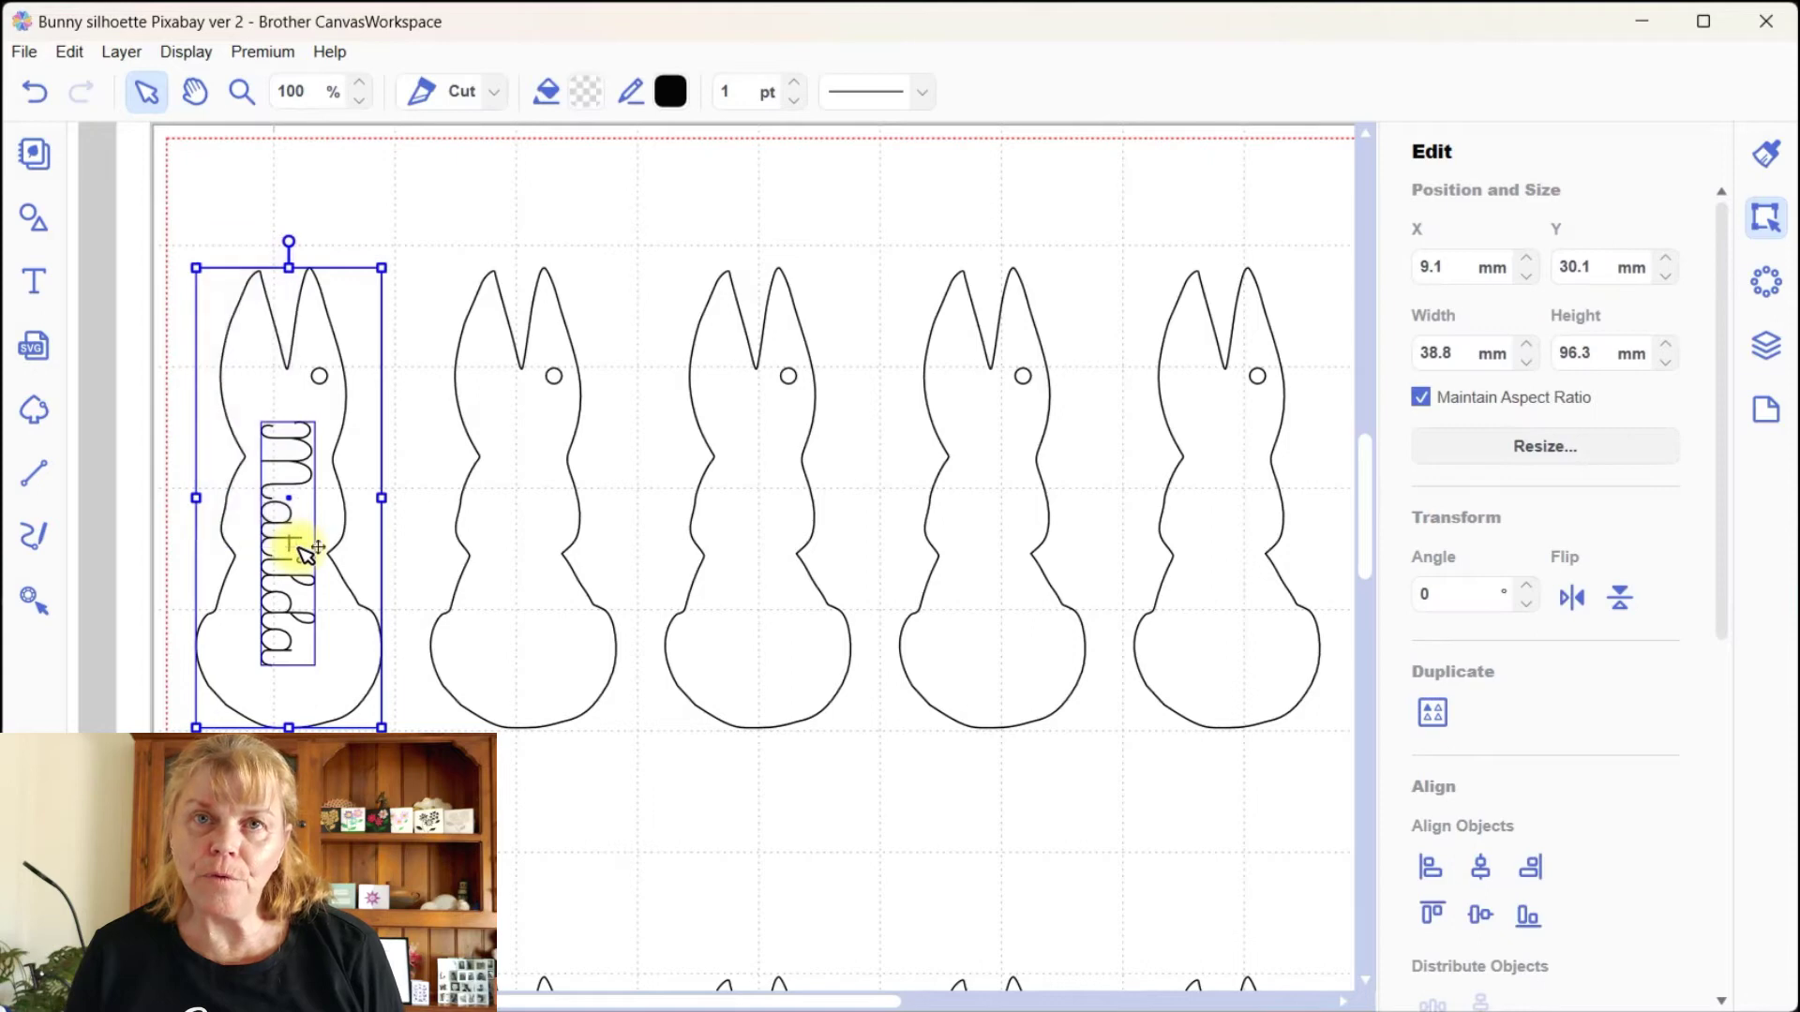
click(1481, 868)
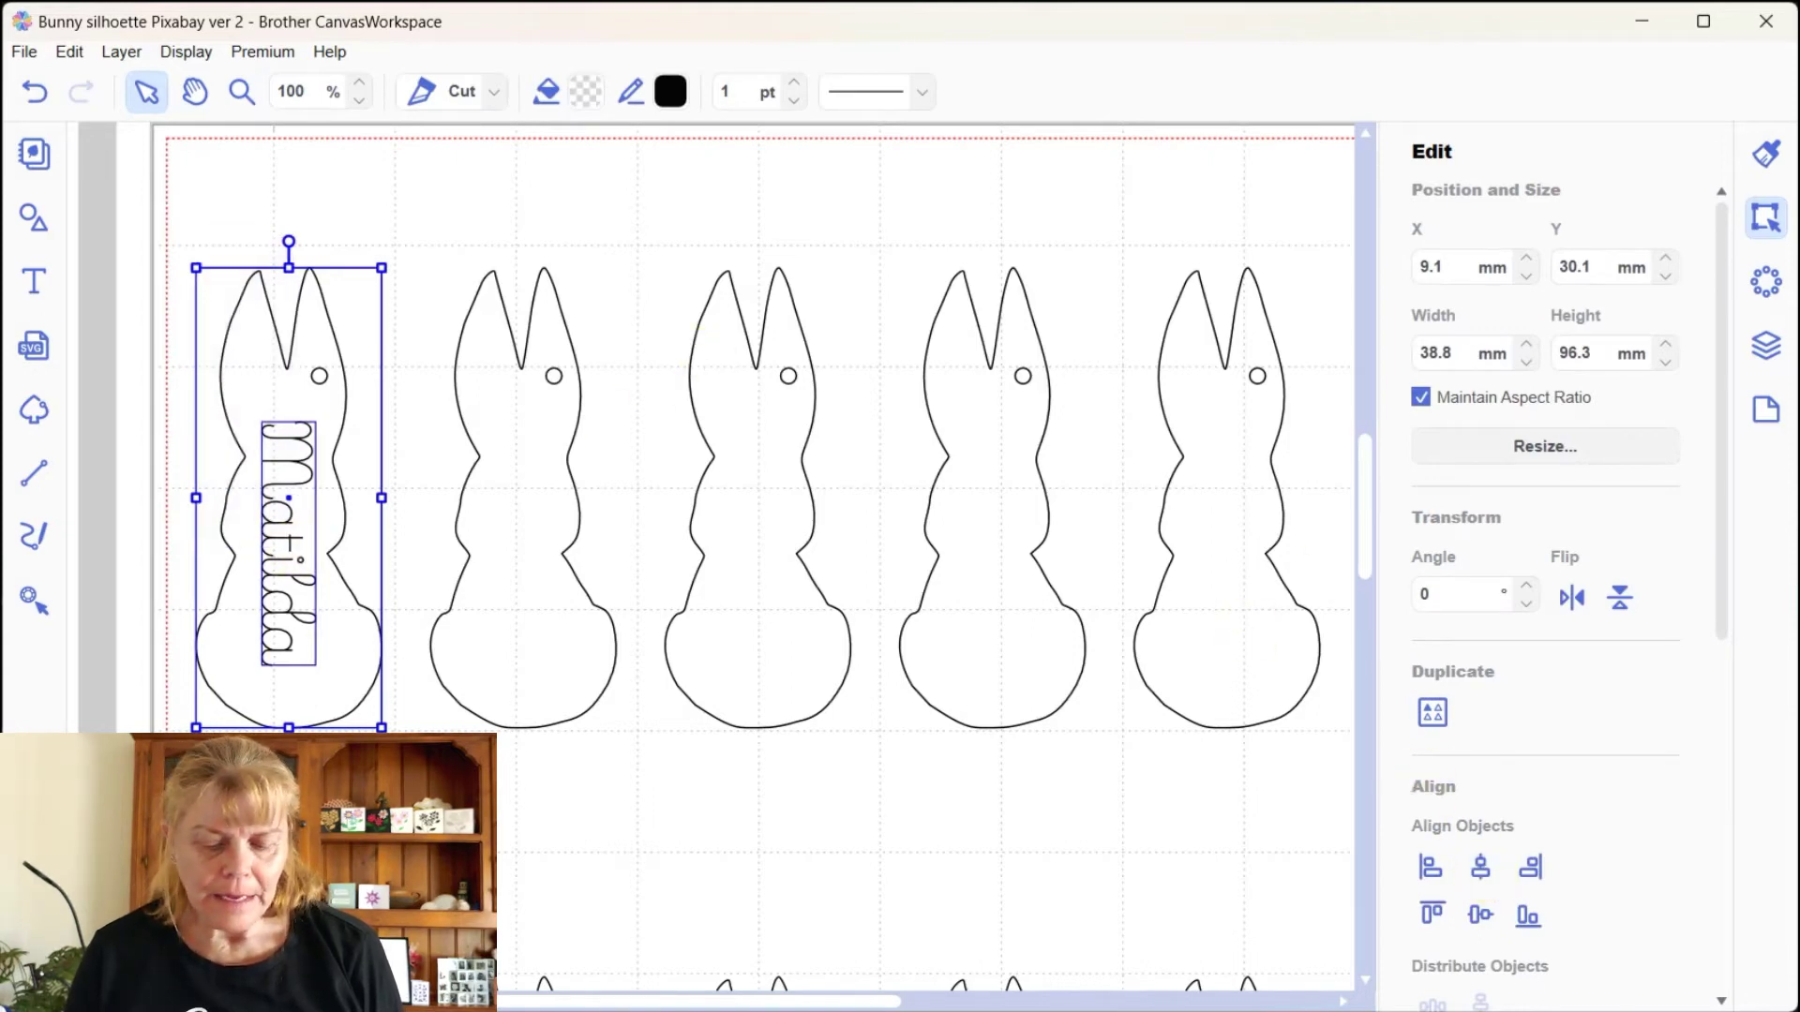
click(511, 883)
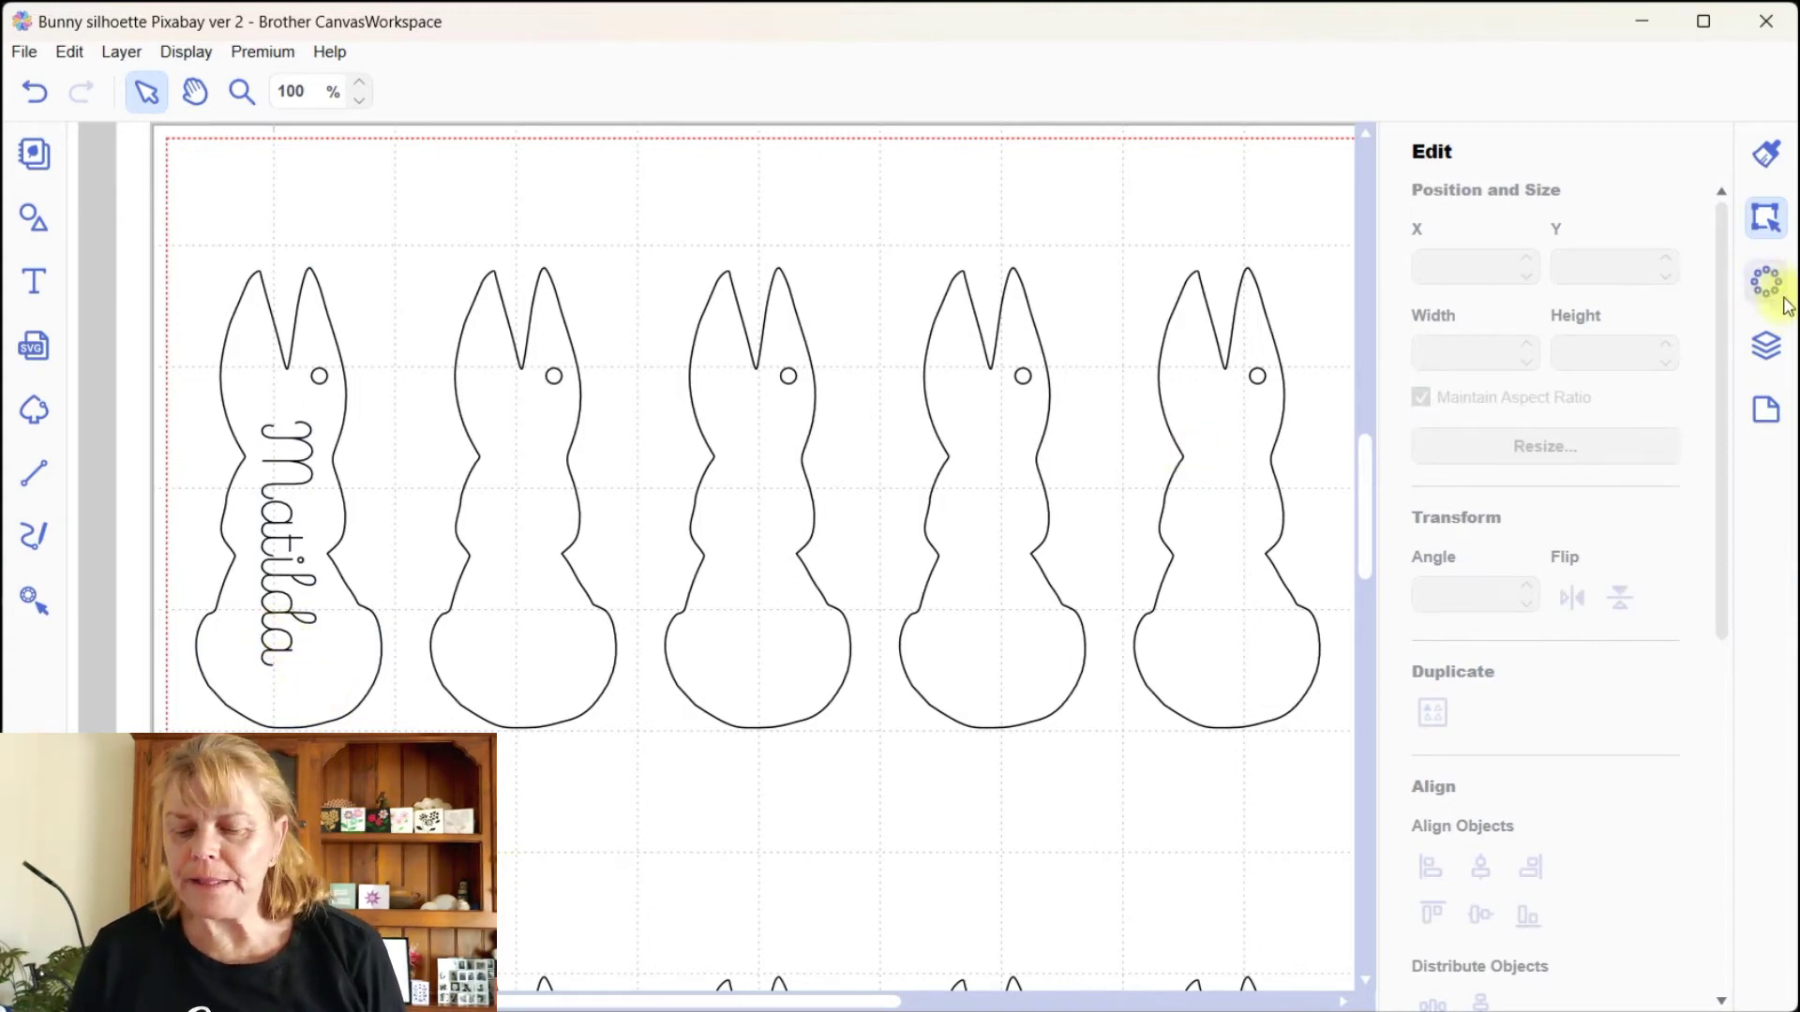
Step: Switch the name's text layer from Cut to Draw
click(1767, 343)
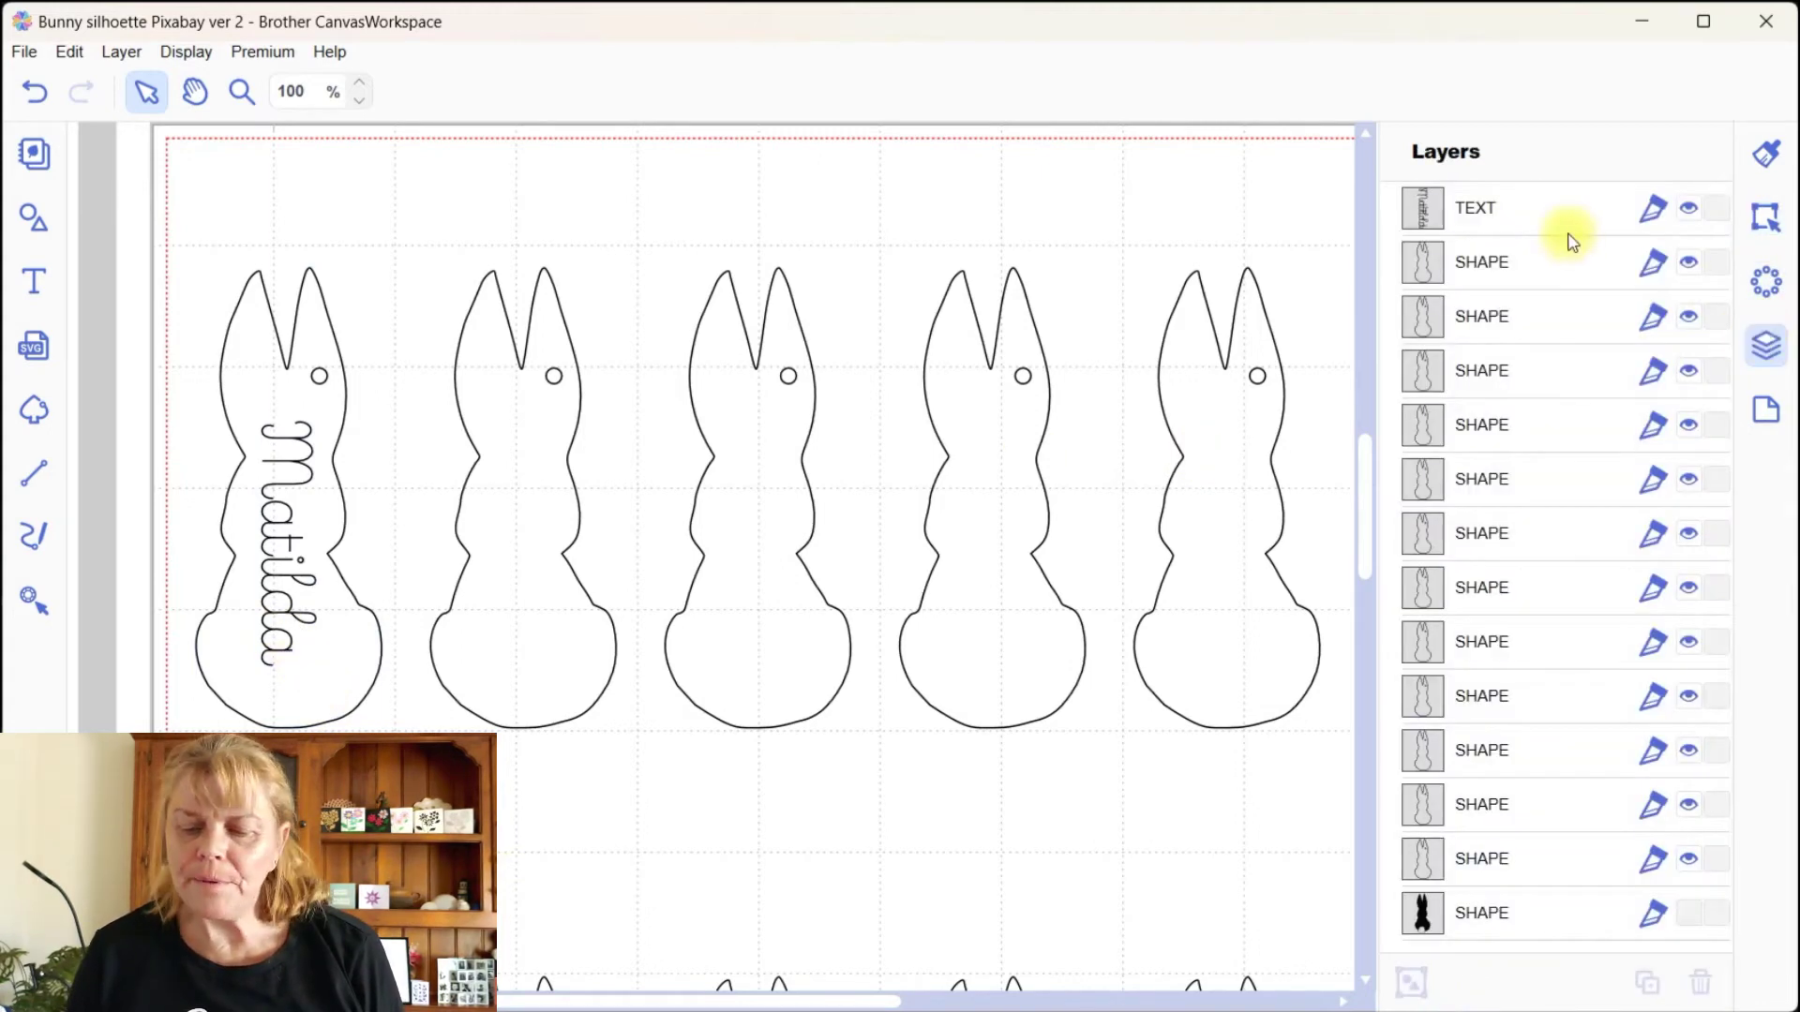
click(1651, 208)
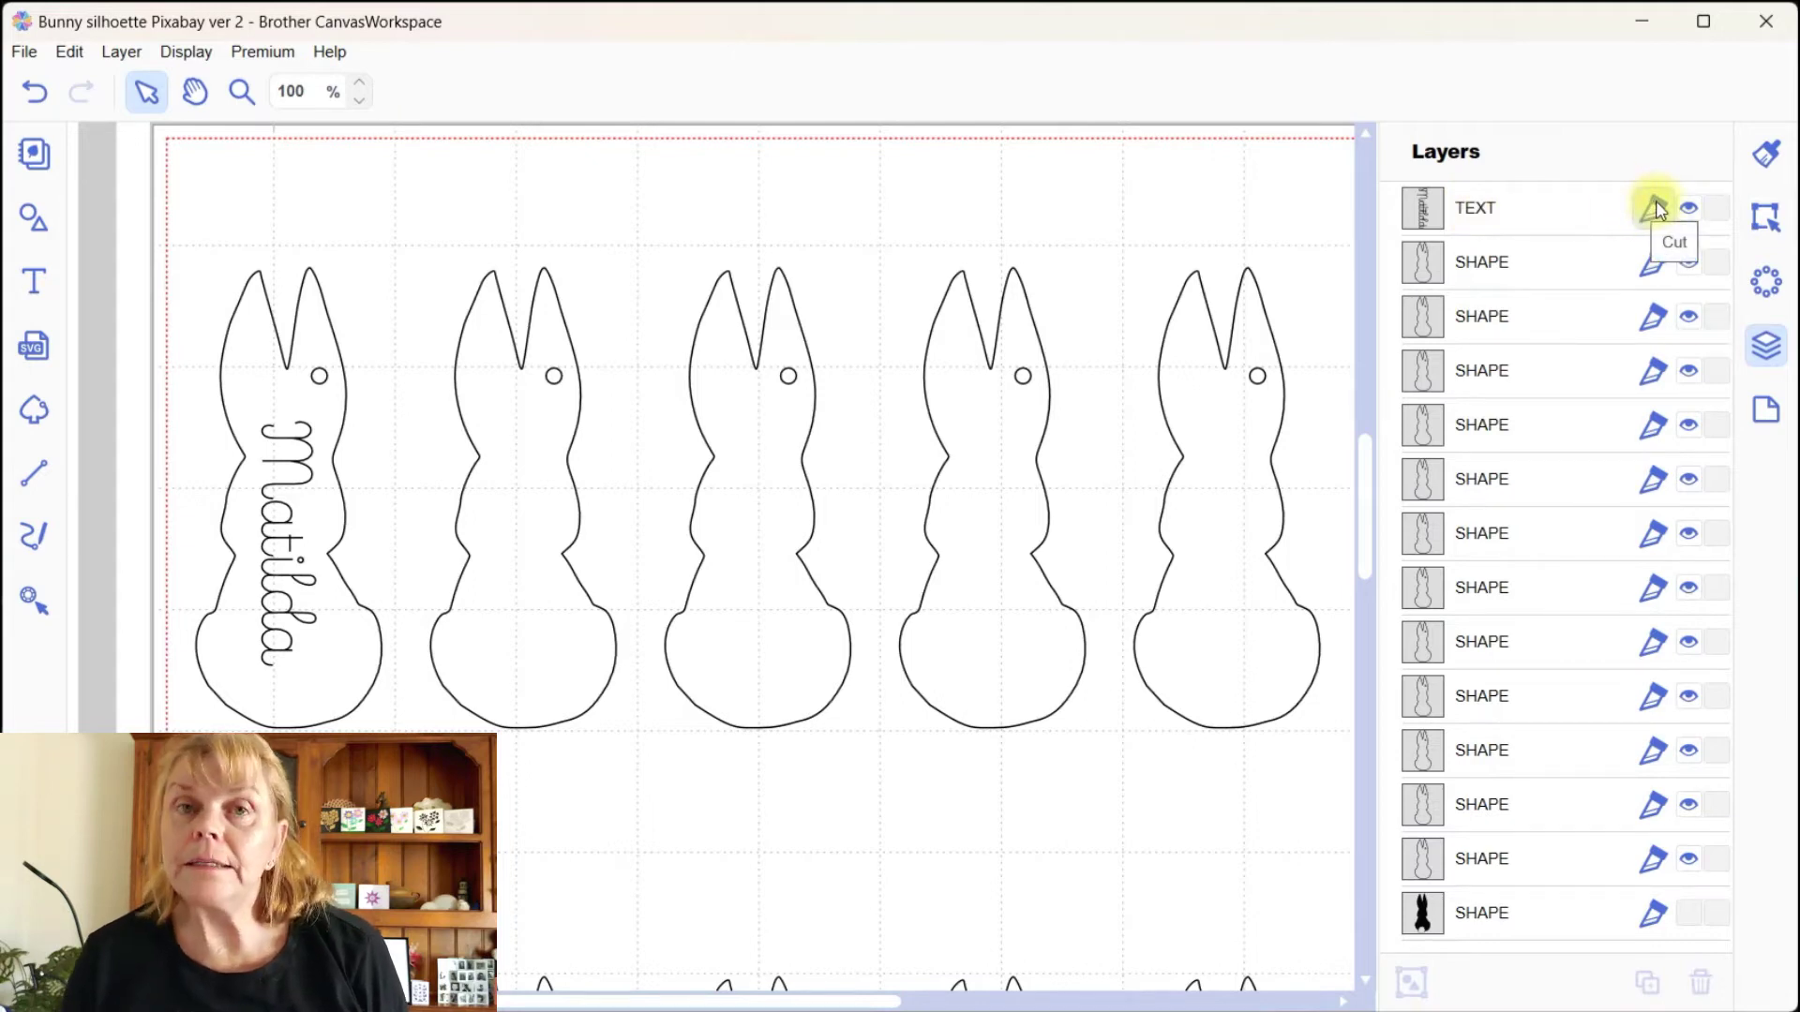
click(1656, 208)
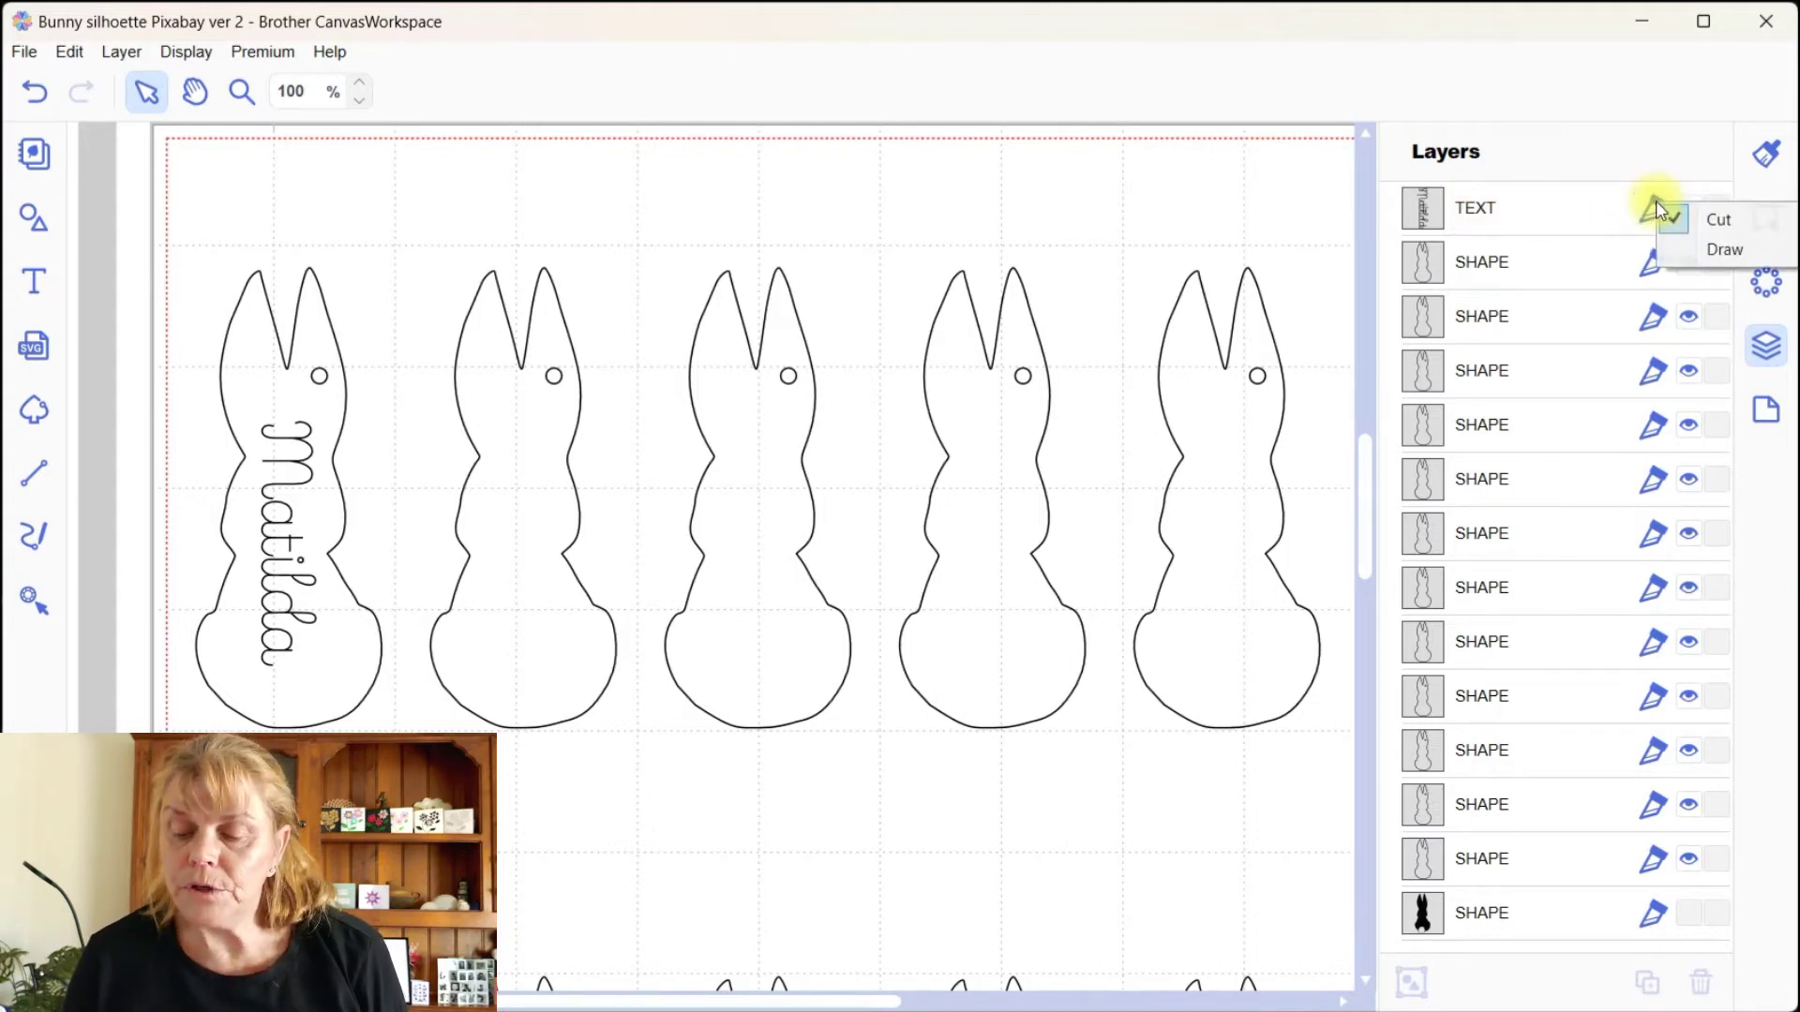
click(1724, 250)
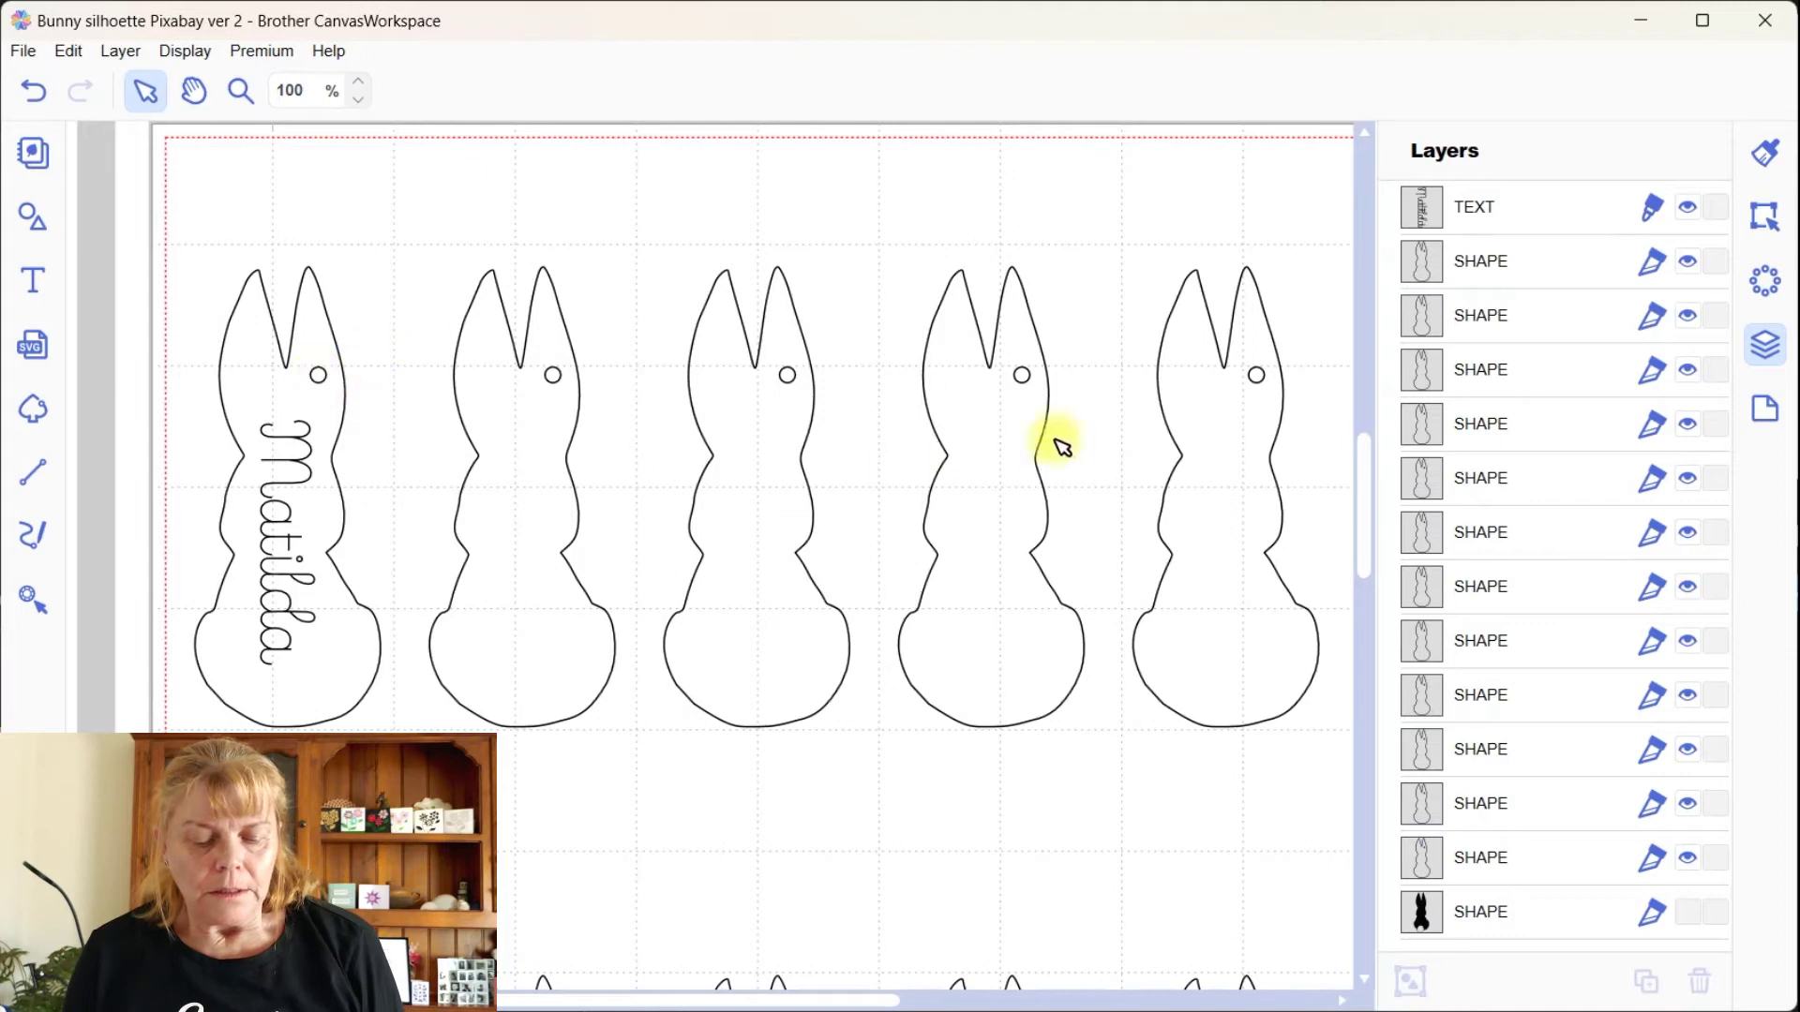
Step: Place a copy of the name in the second bunny and replace it with another first name midway down the body
click(295, 478)
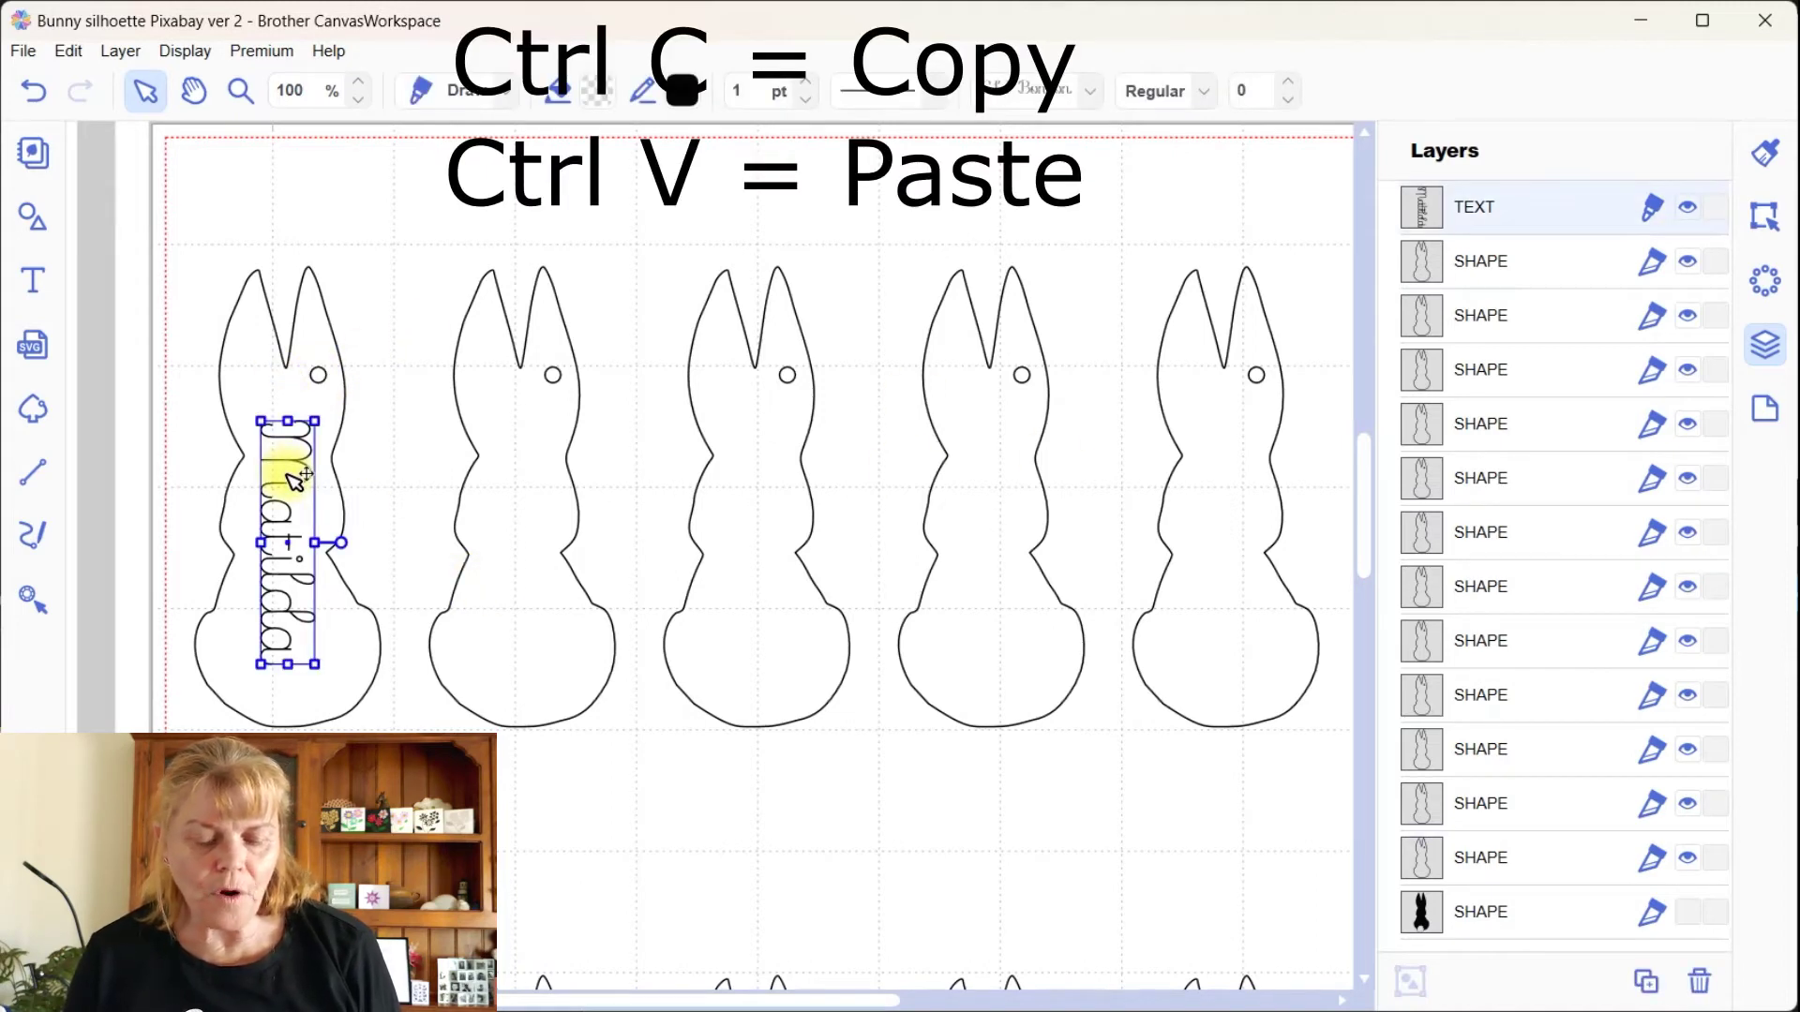
key(ctrl+v)
drag(296, 478, 530, 494)
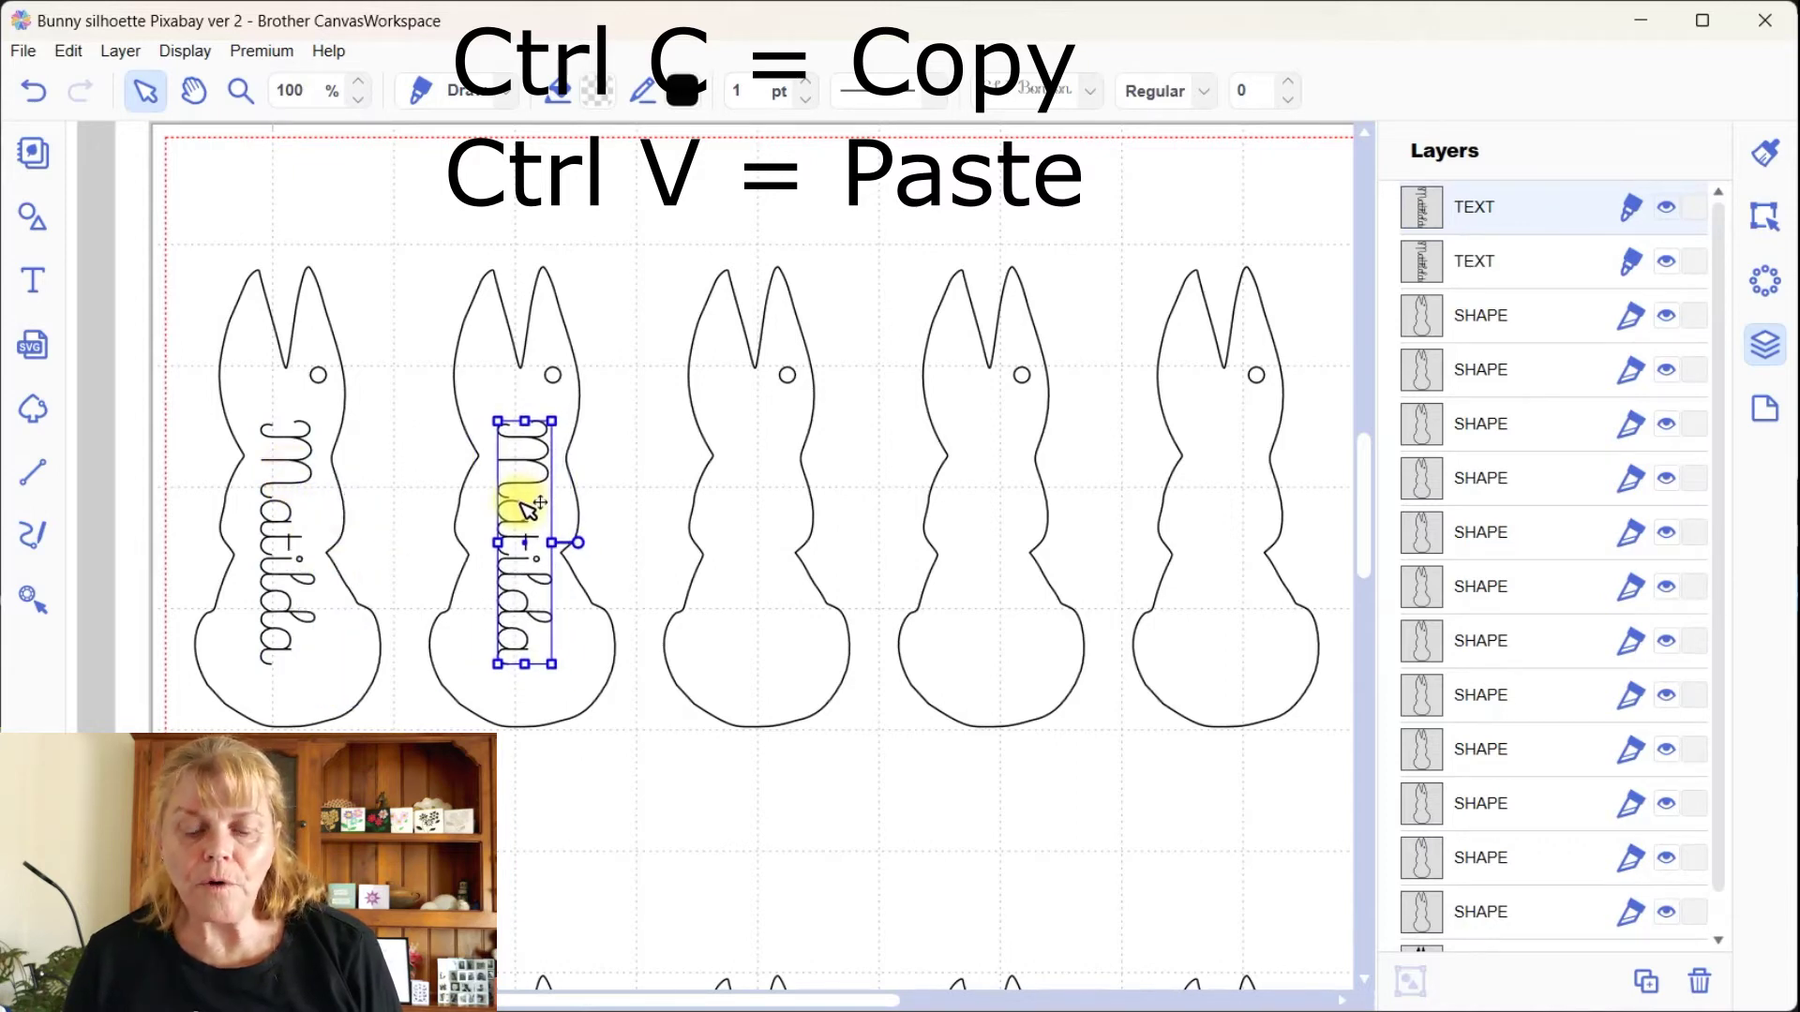
double_click(518, 502)
key(Delete)
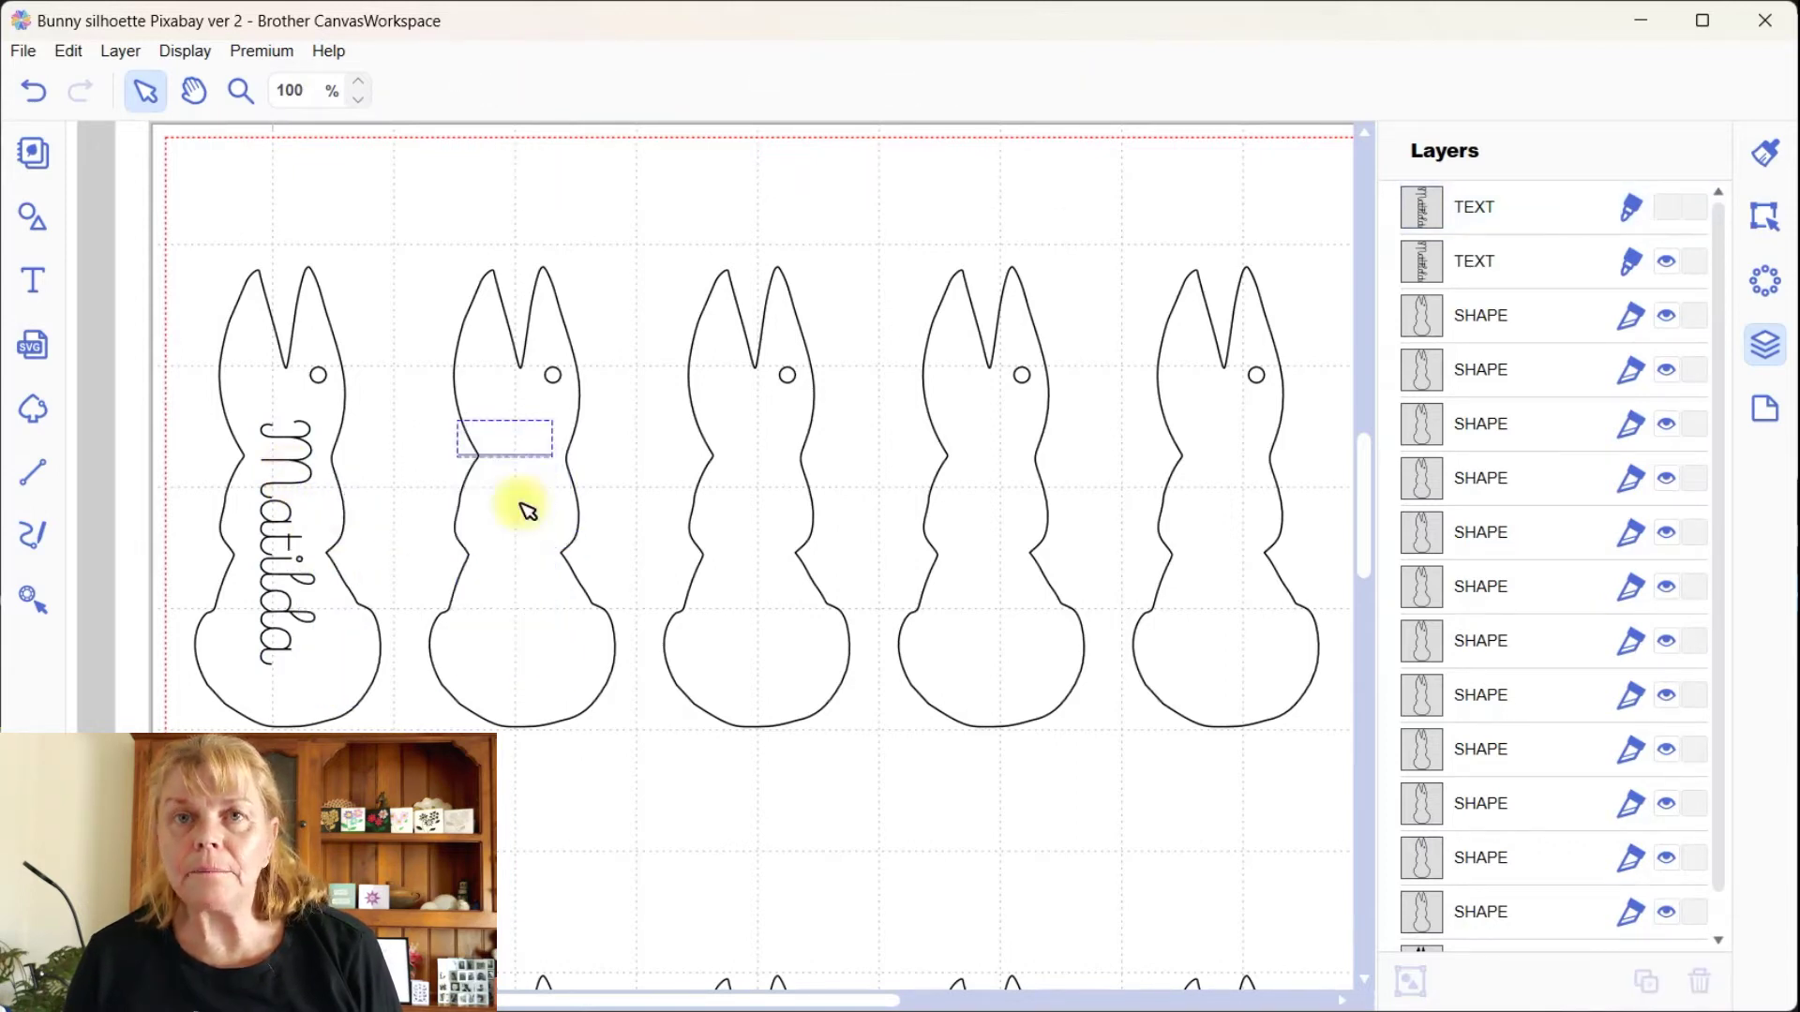
text(e)
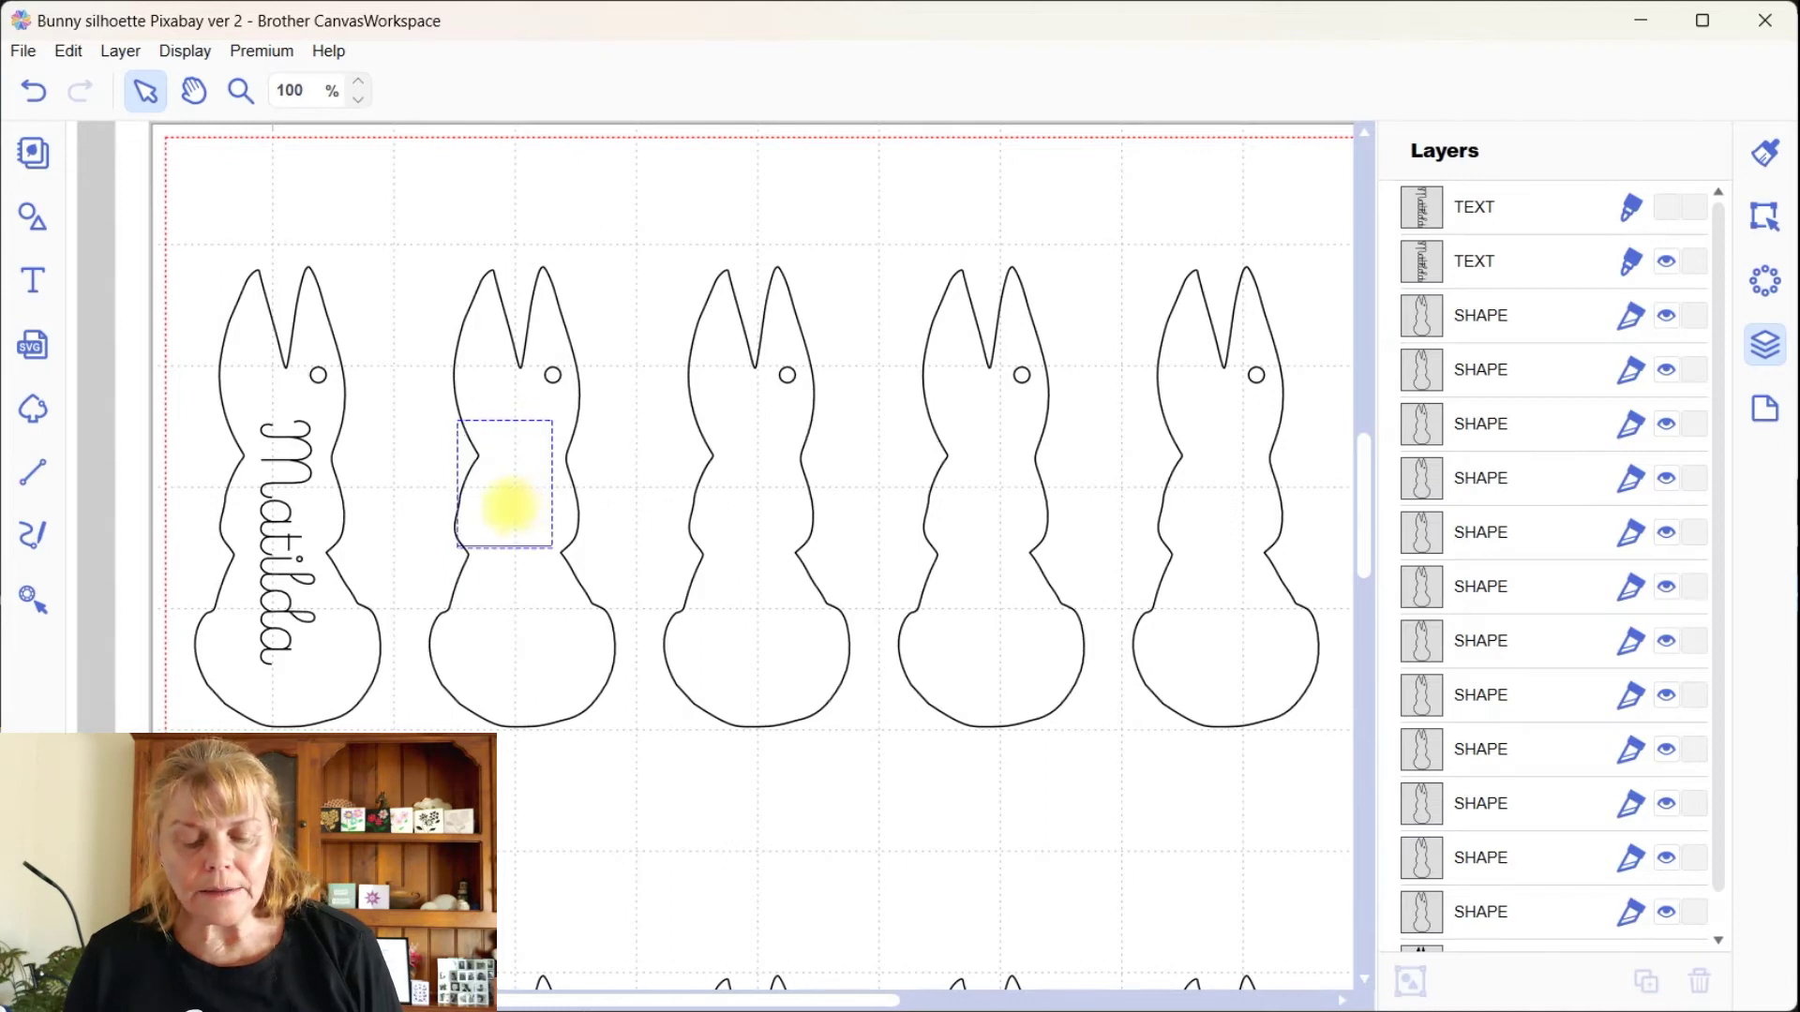
click(608, 798)
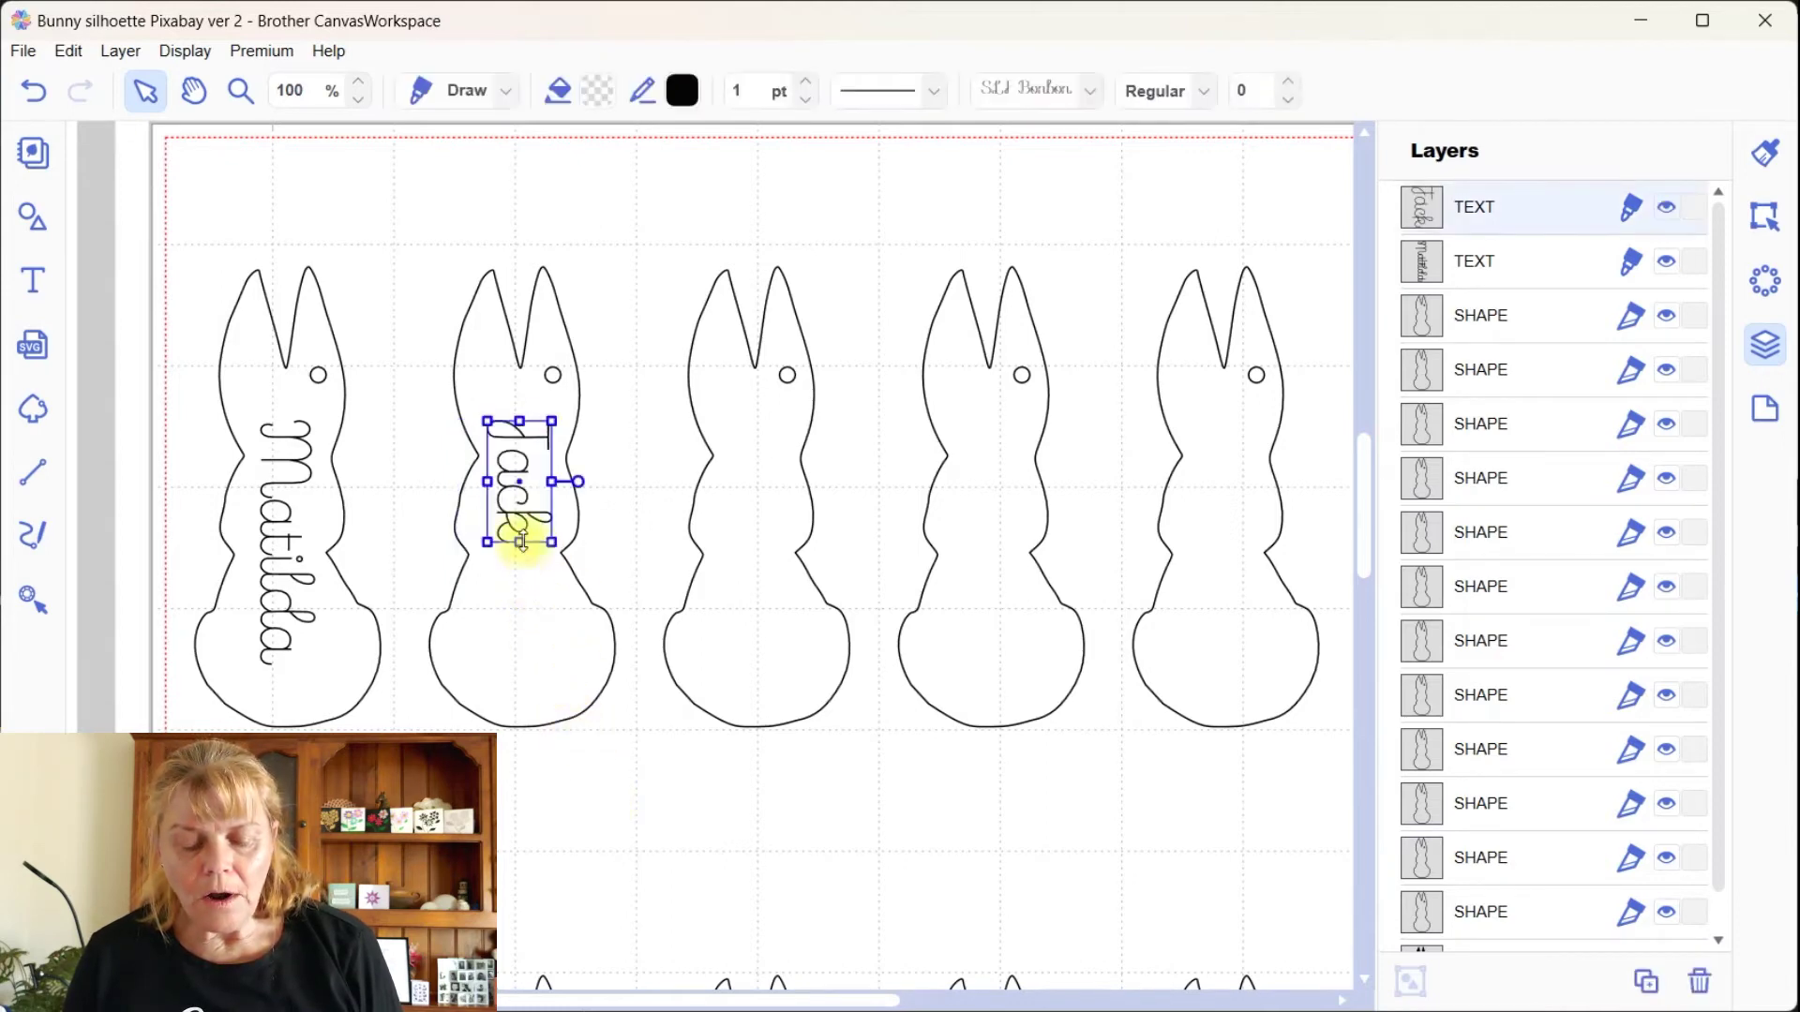
drag(525, 508, 528, 565)
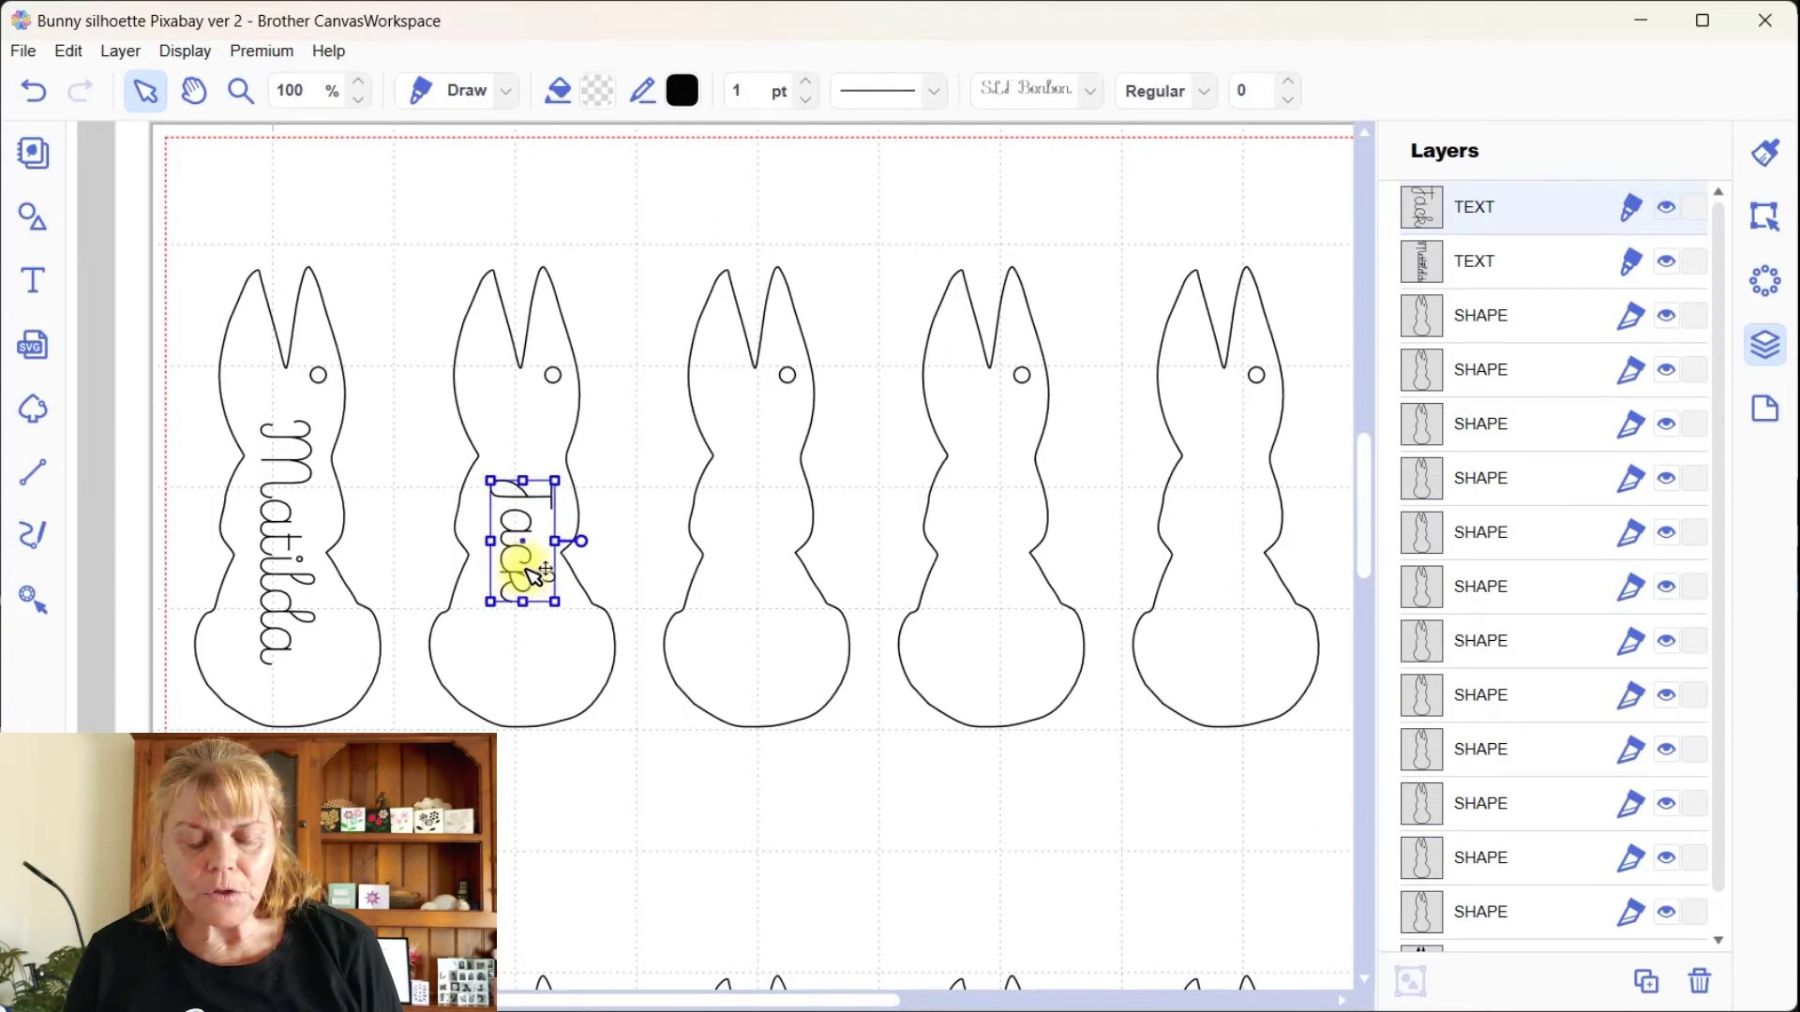
Step: Paste the name text into the third bunny, change it to a different first name and position it midway down the body
key(ctrl+v)
drag(362, 683, 764, 601)
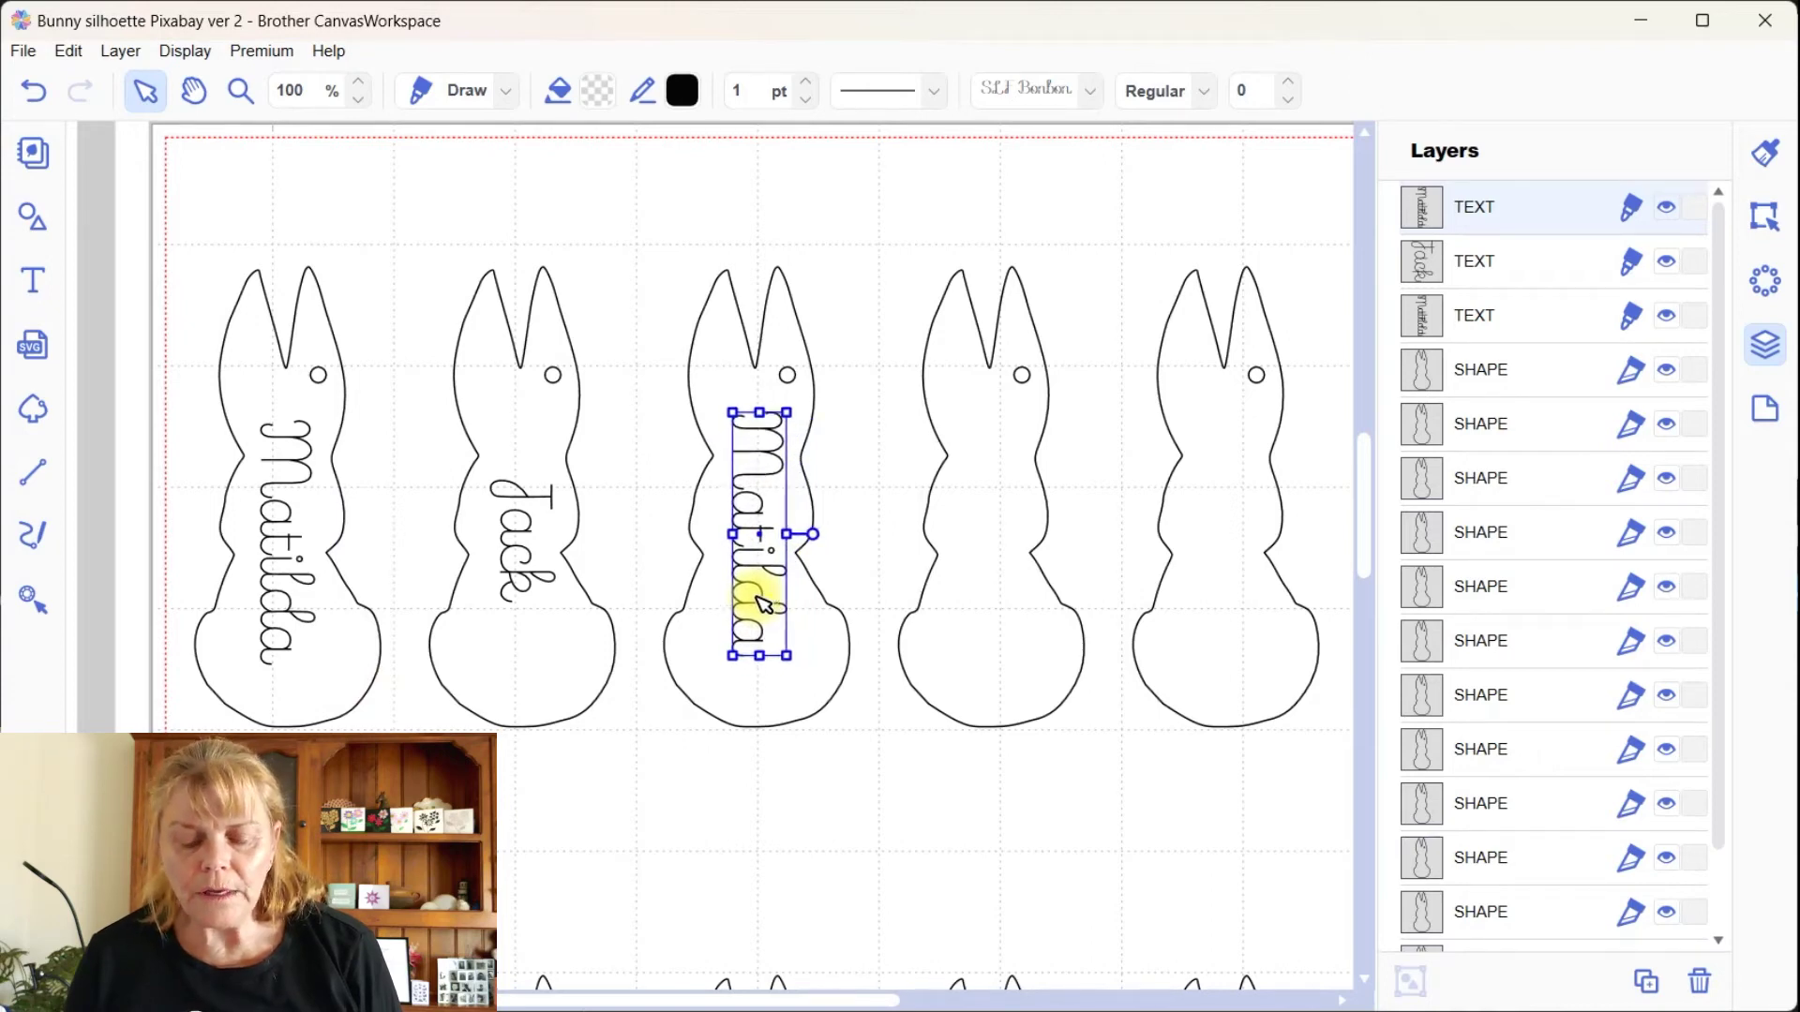
double_click(761, 599)
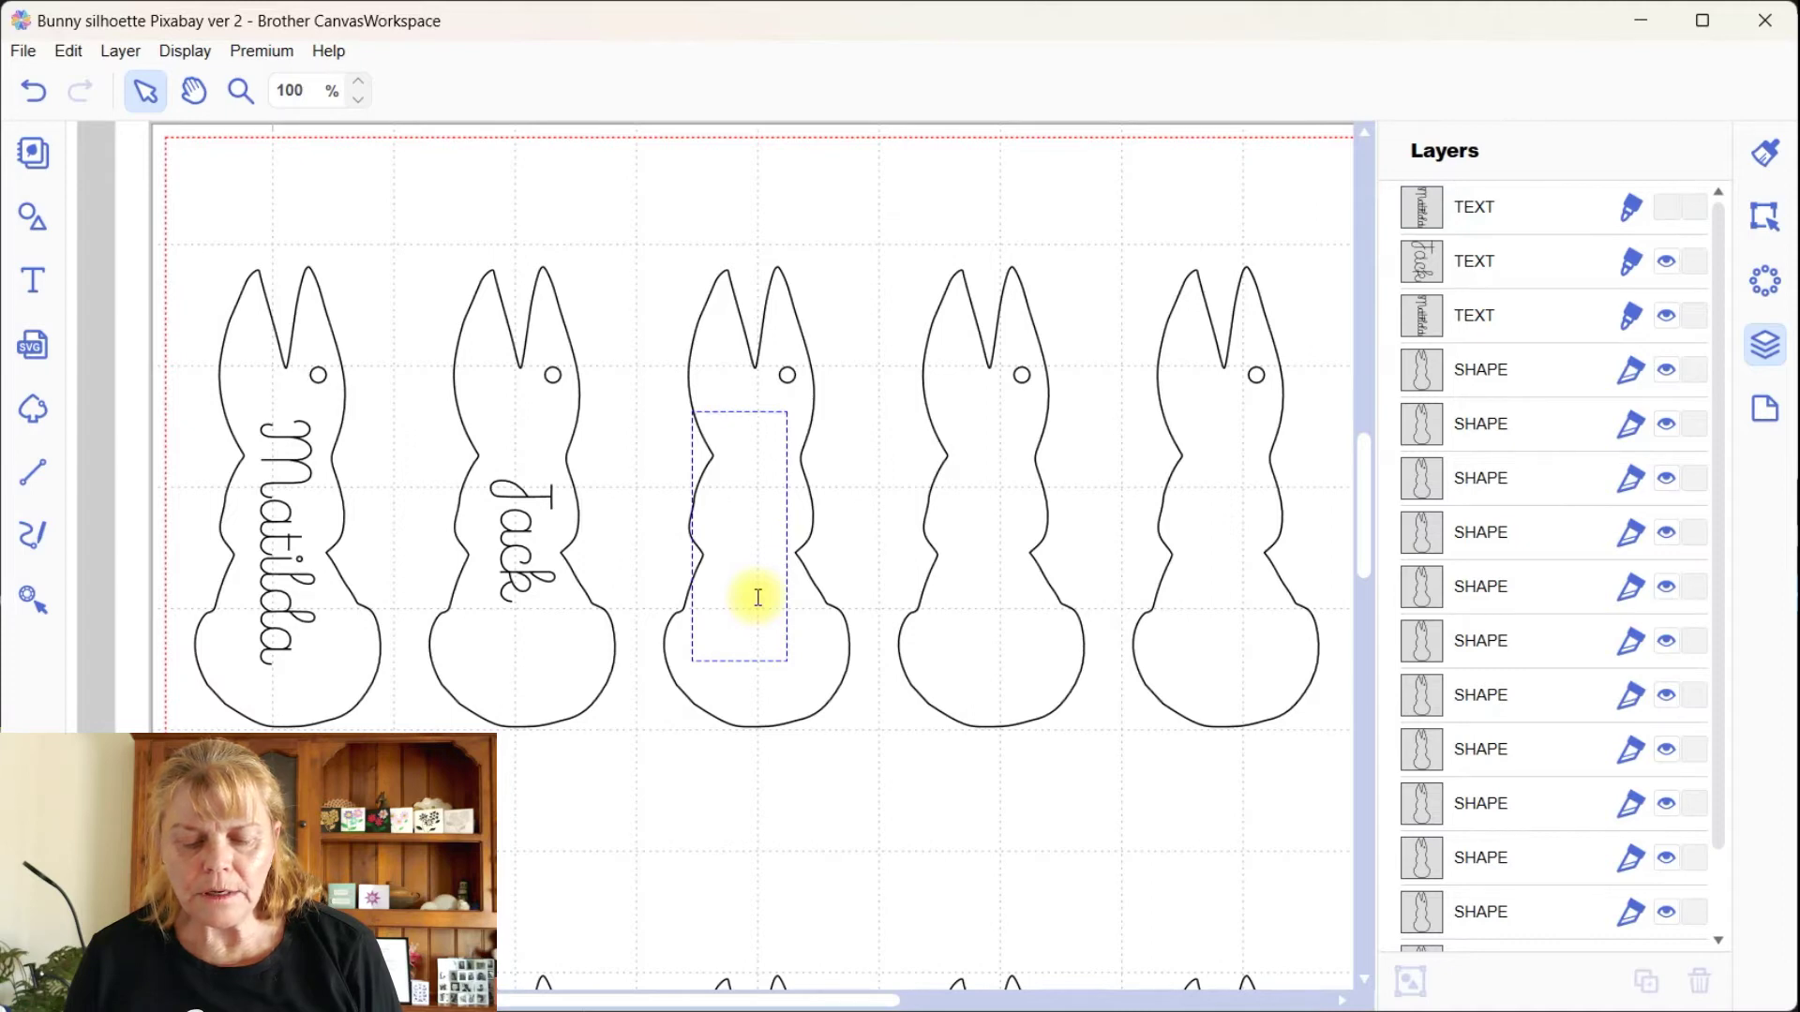
key(ctrl+a)
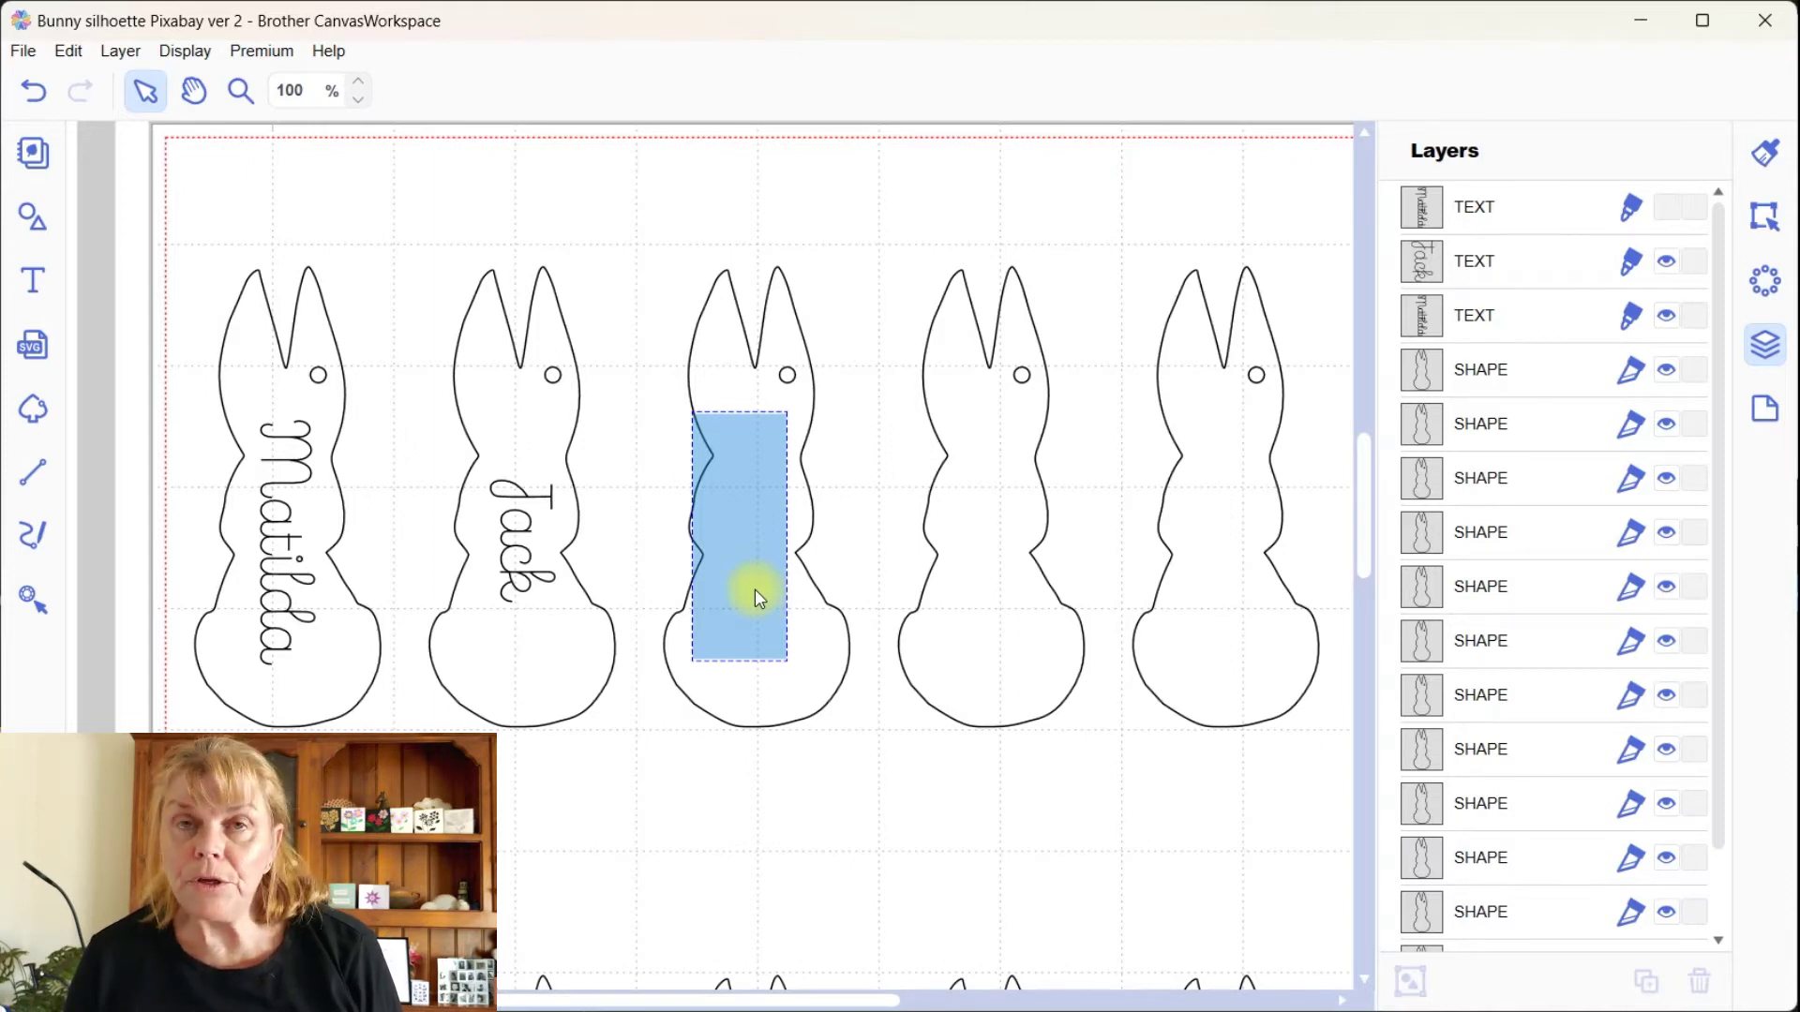
key(Delete)
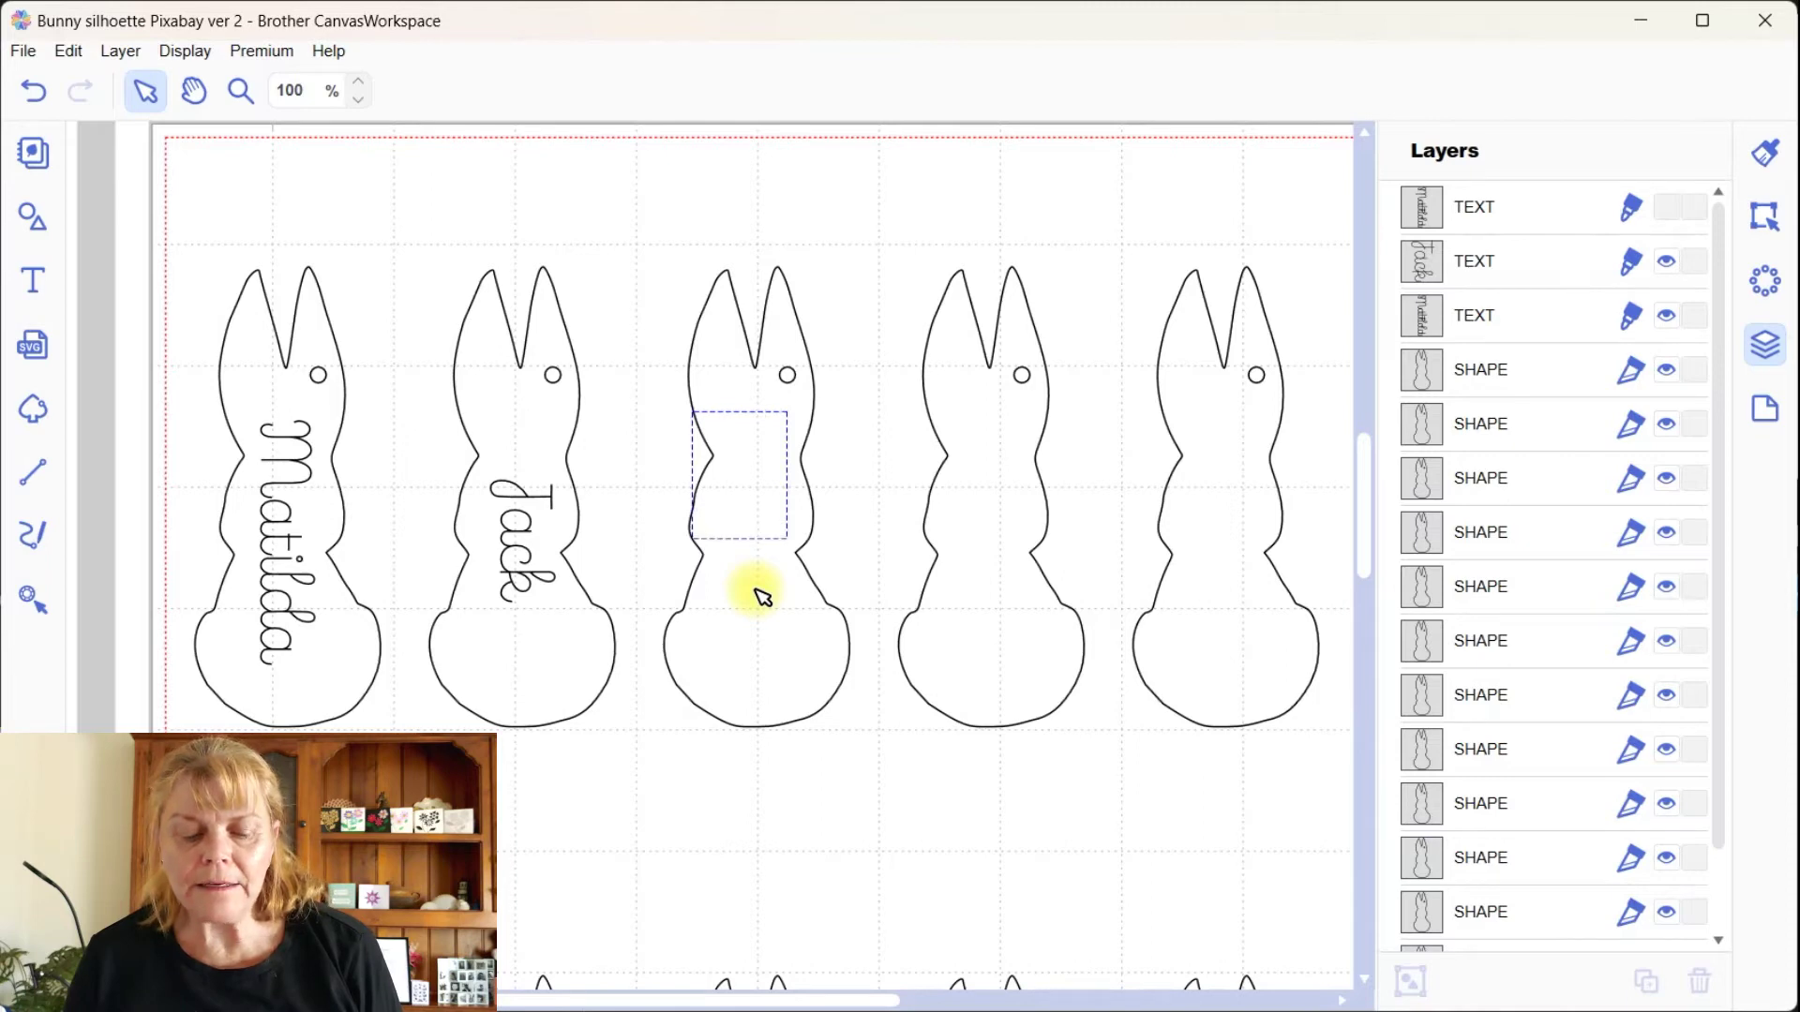
click(863, 783)
drag(764, 536, 764, 596)
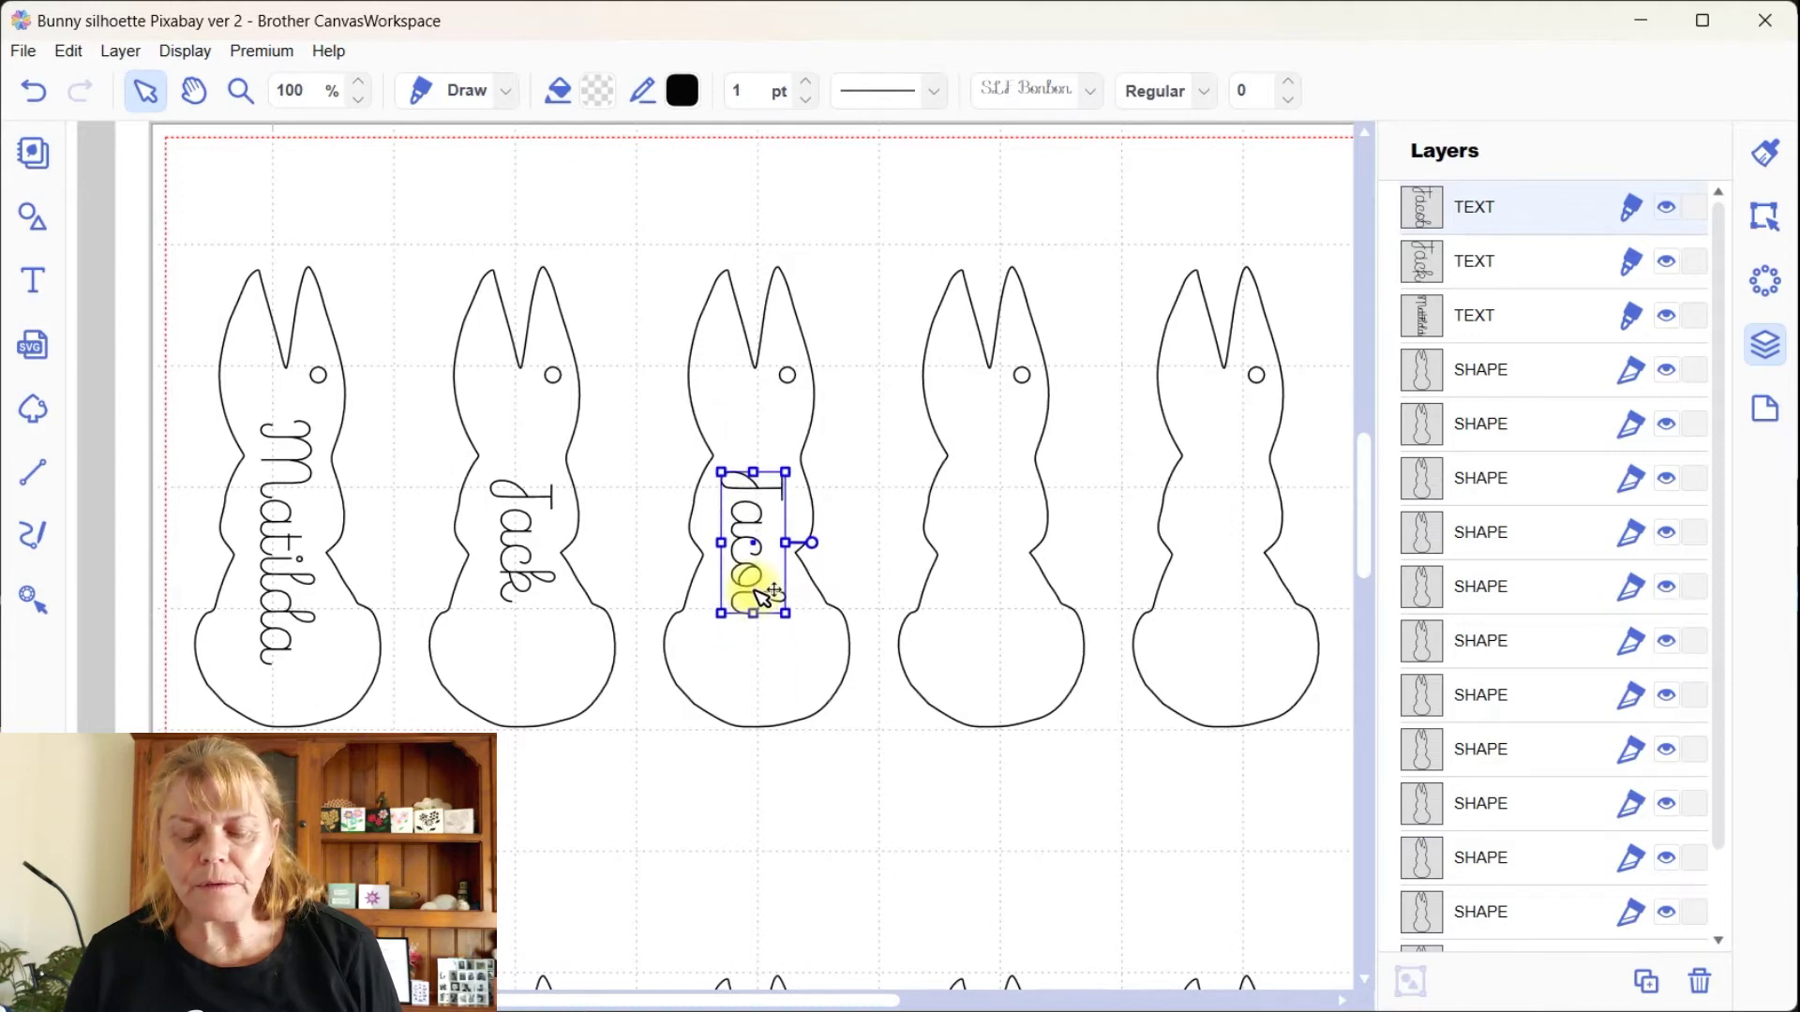
Step: Paste the name text into the fourth bunny's body and replace it with a further first name
key(ctrl+v)
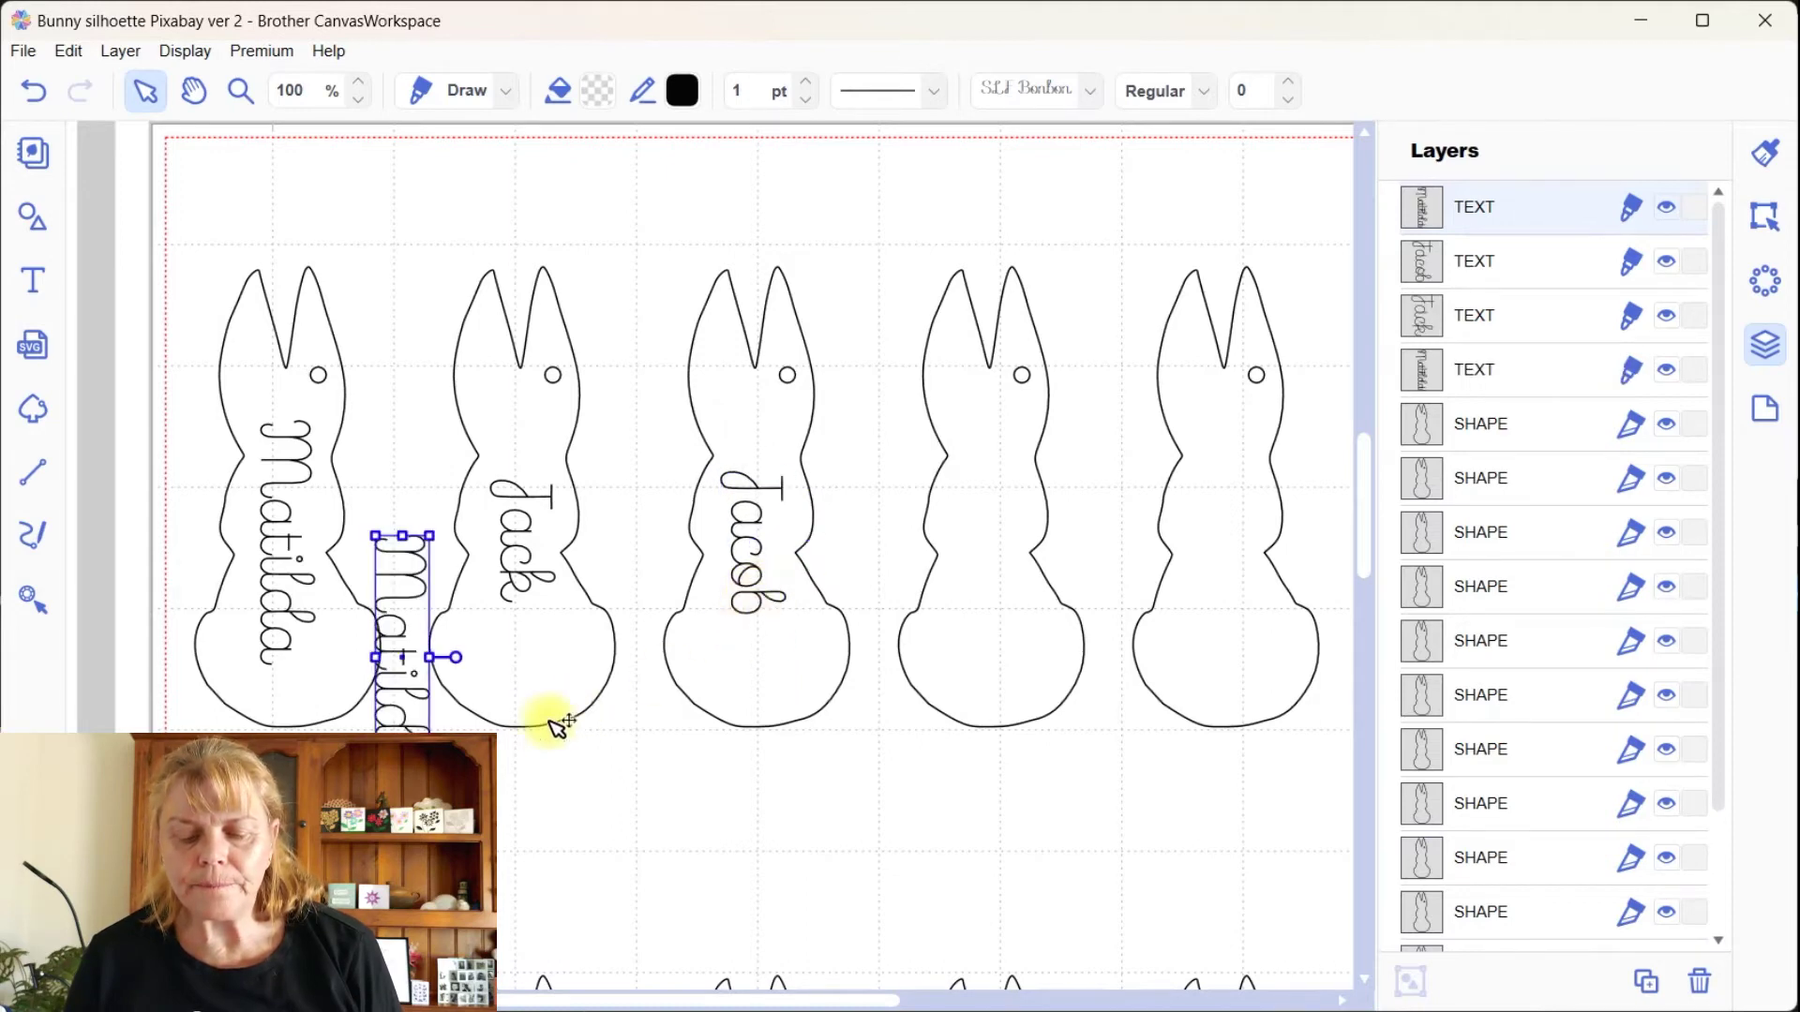
drag(414, 729, 986, 619)
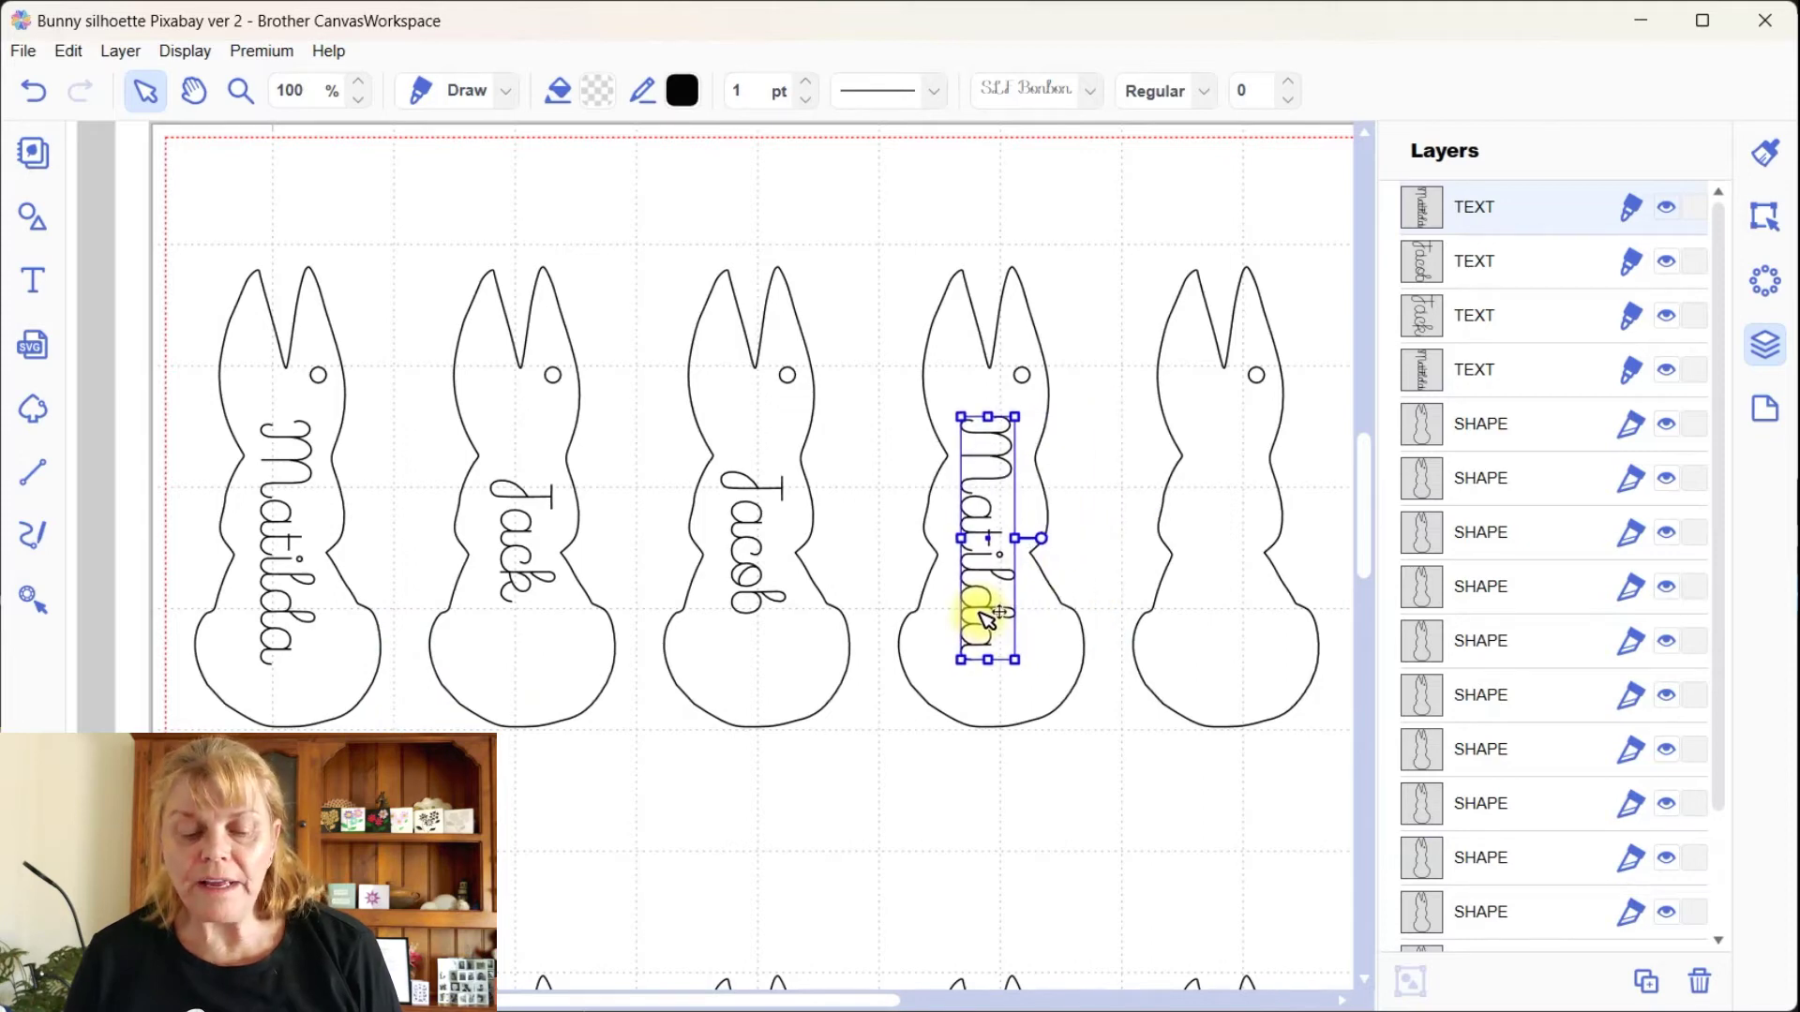
double_click(980, 614)
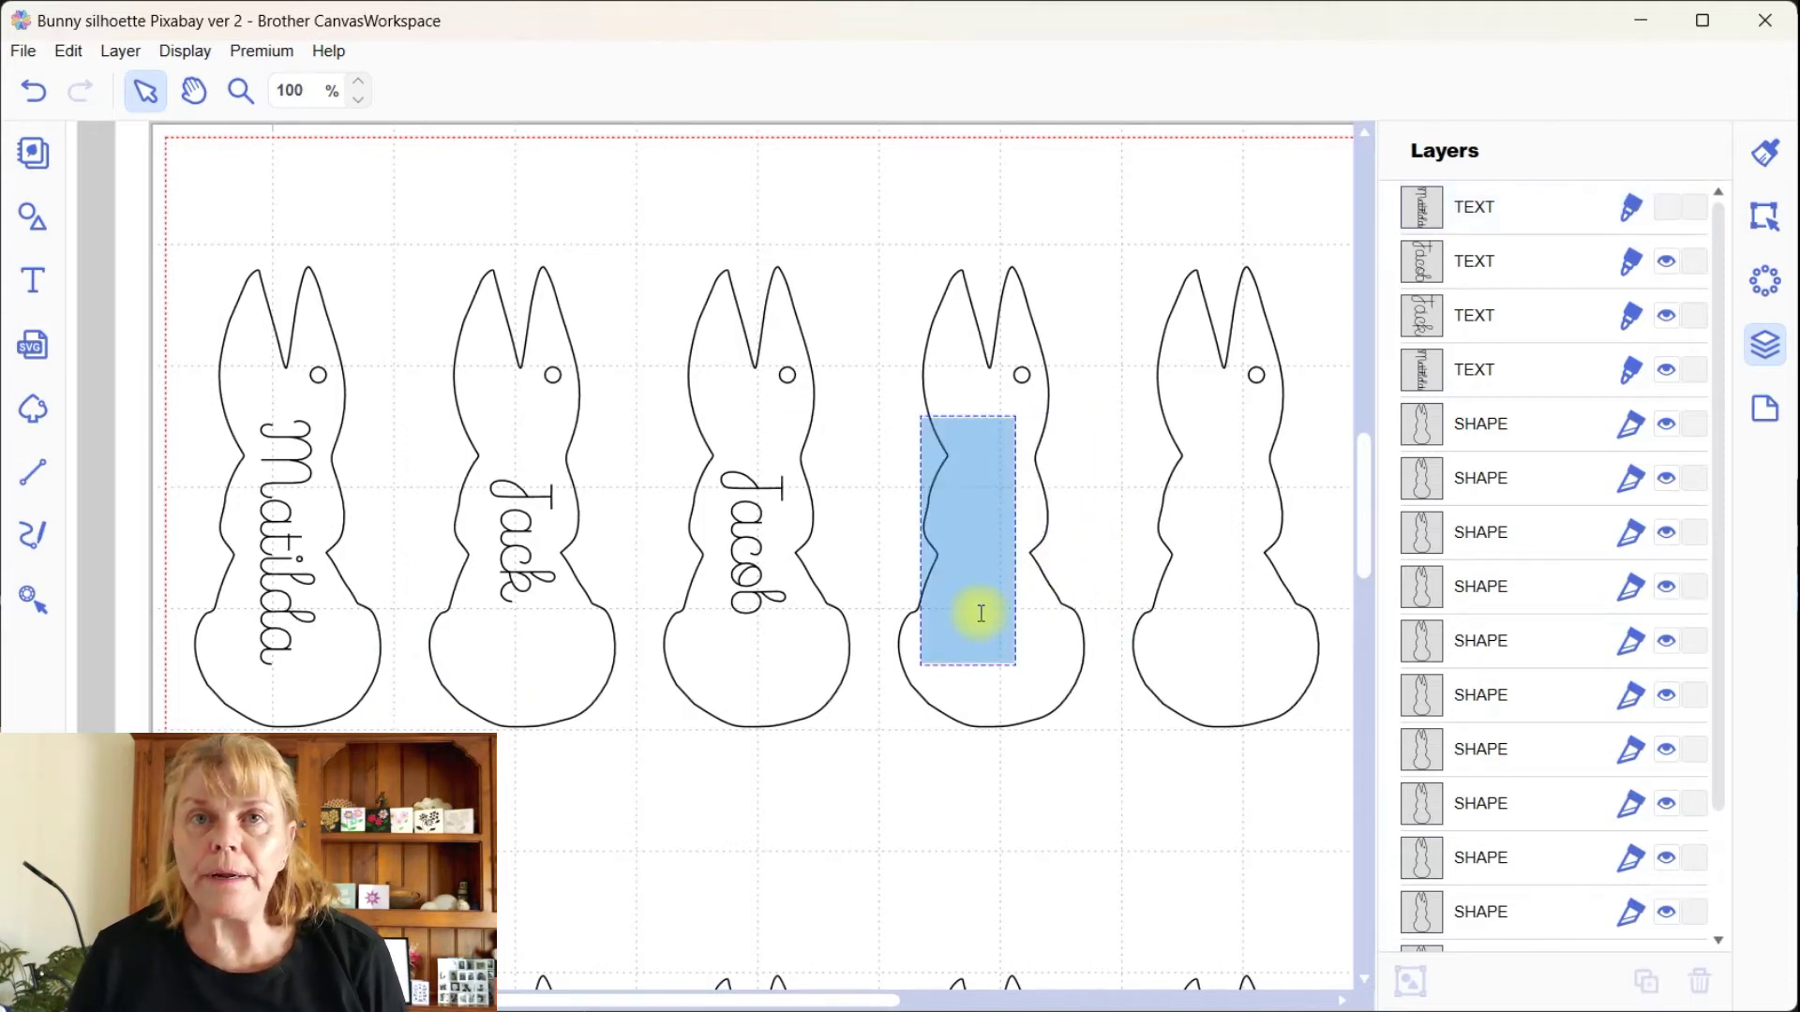
key(BackSpace)
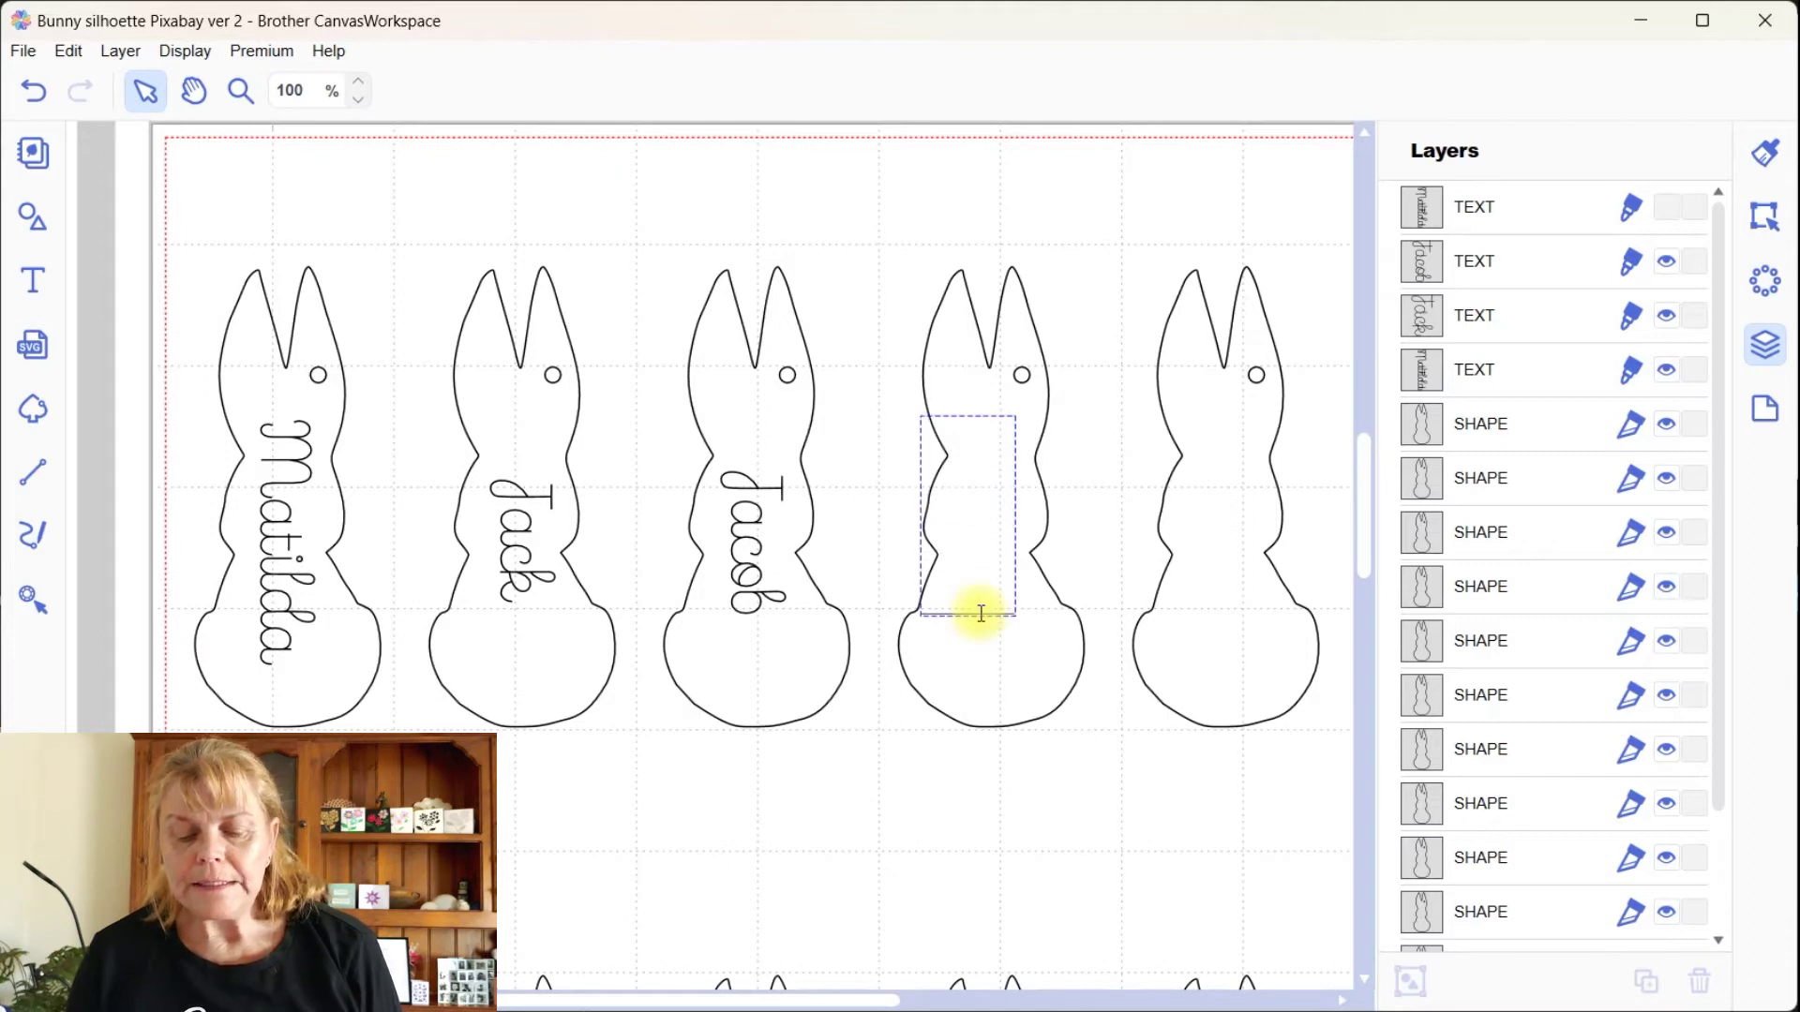
text(Charlie)
click(884, 844)
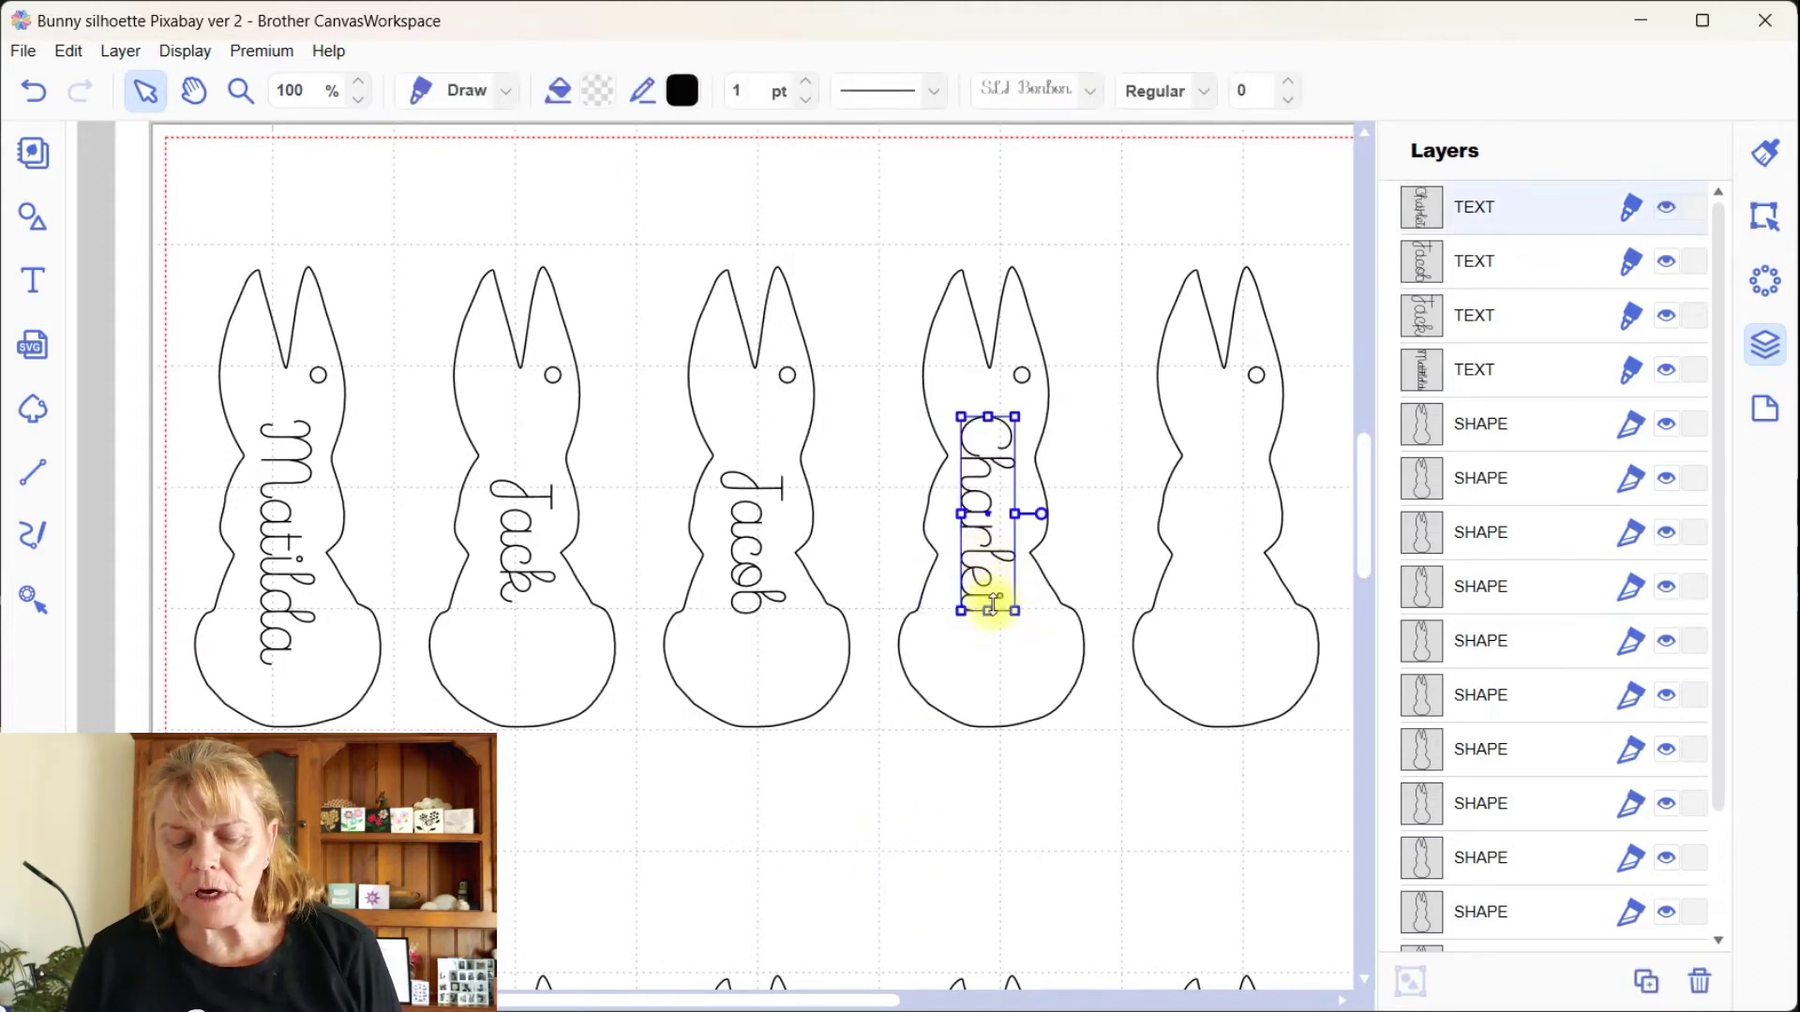
drag(994, 577, 996, 594)
Step: Correct the spelling of the fourth bunny's name and move the text slightly lower in the body
double_click(991, 593)
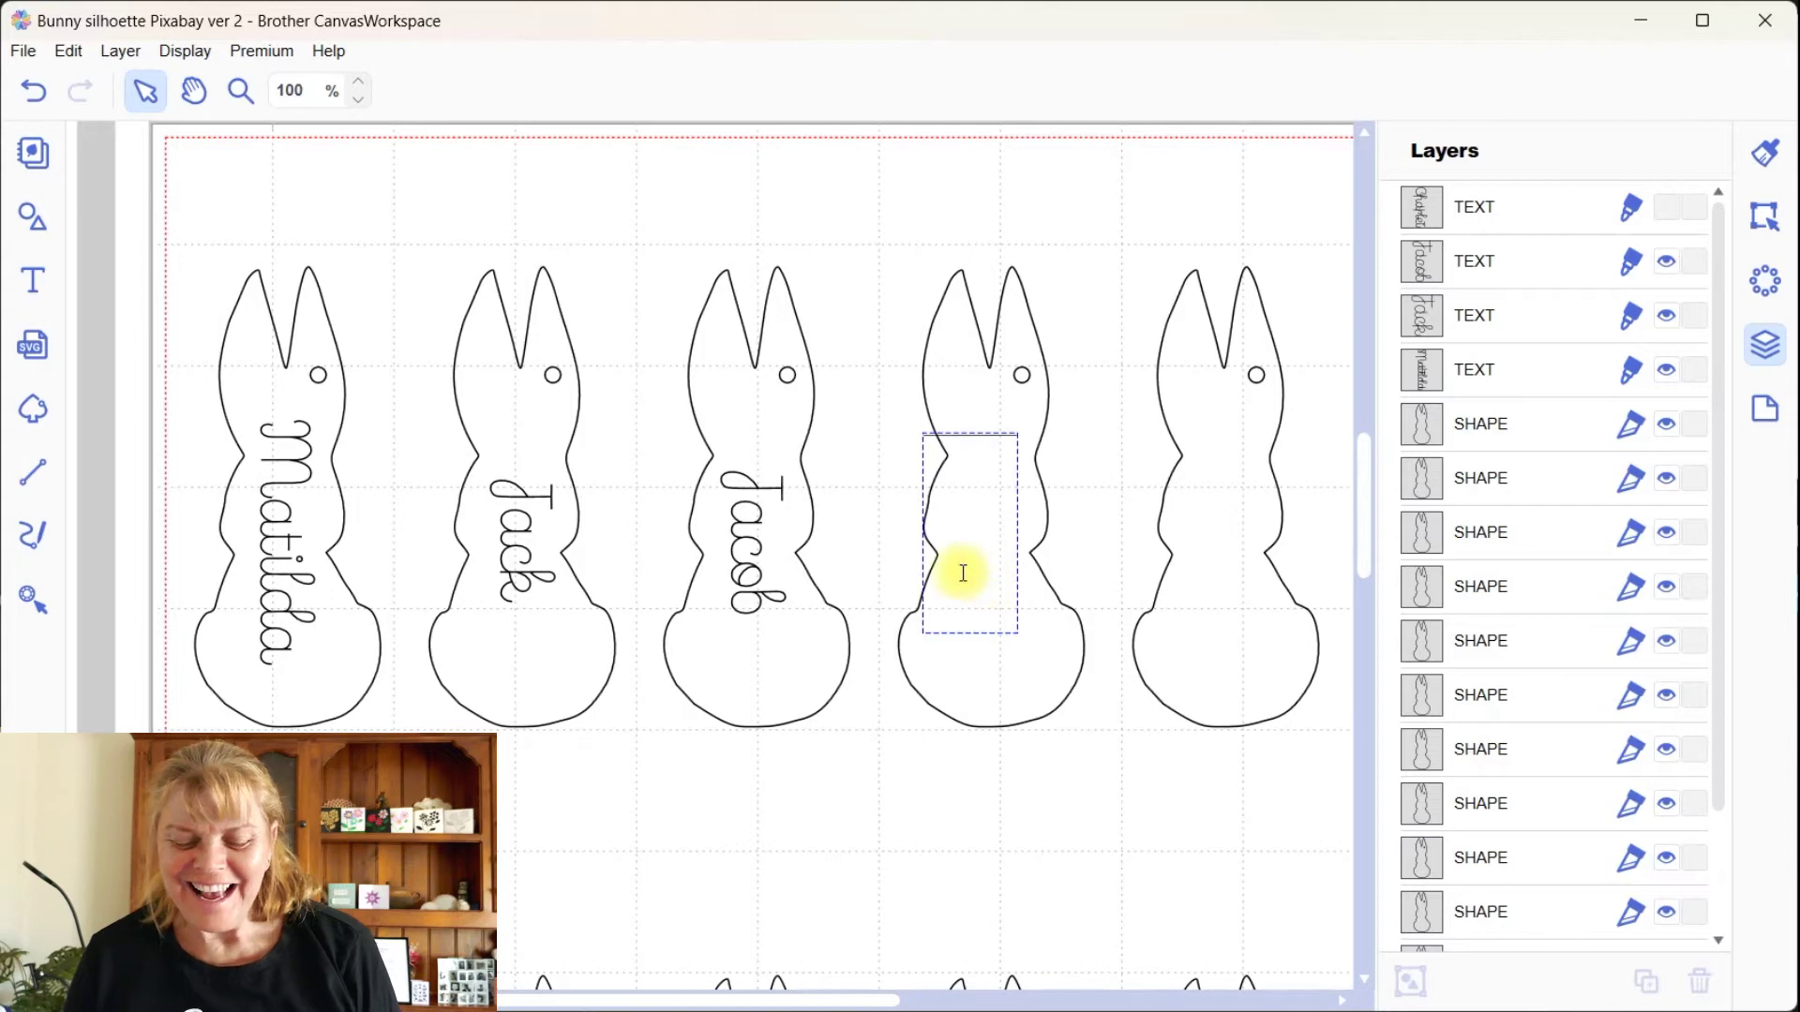
key(ctrl+a)
key(BackSpace)
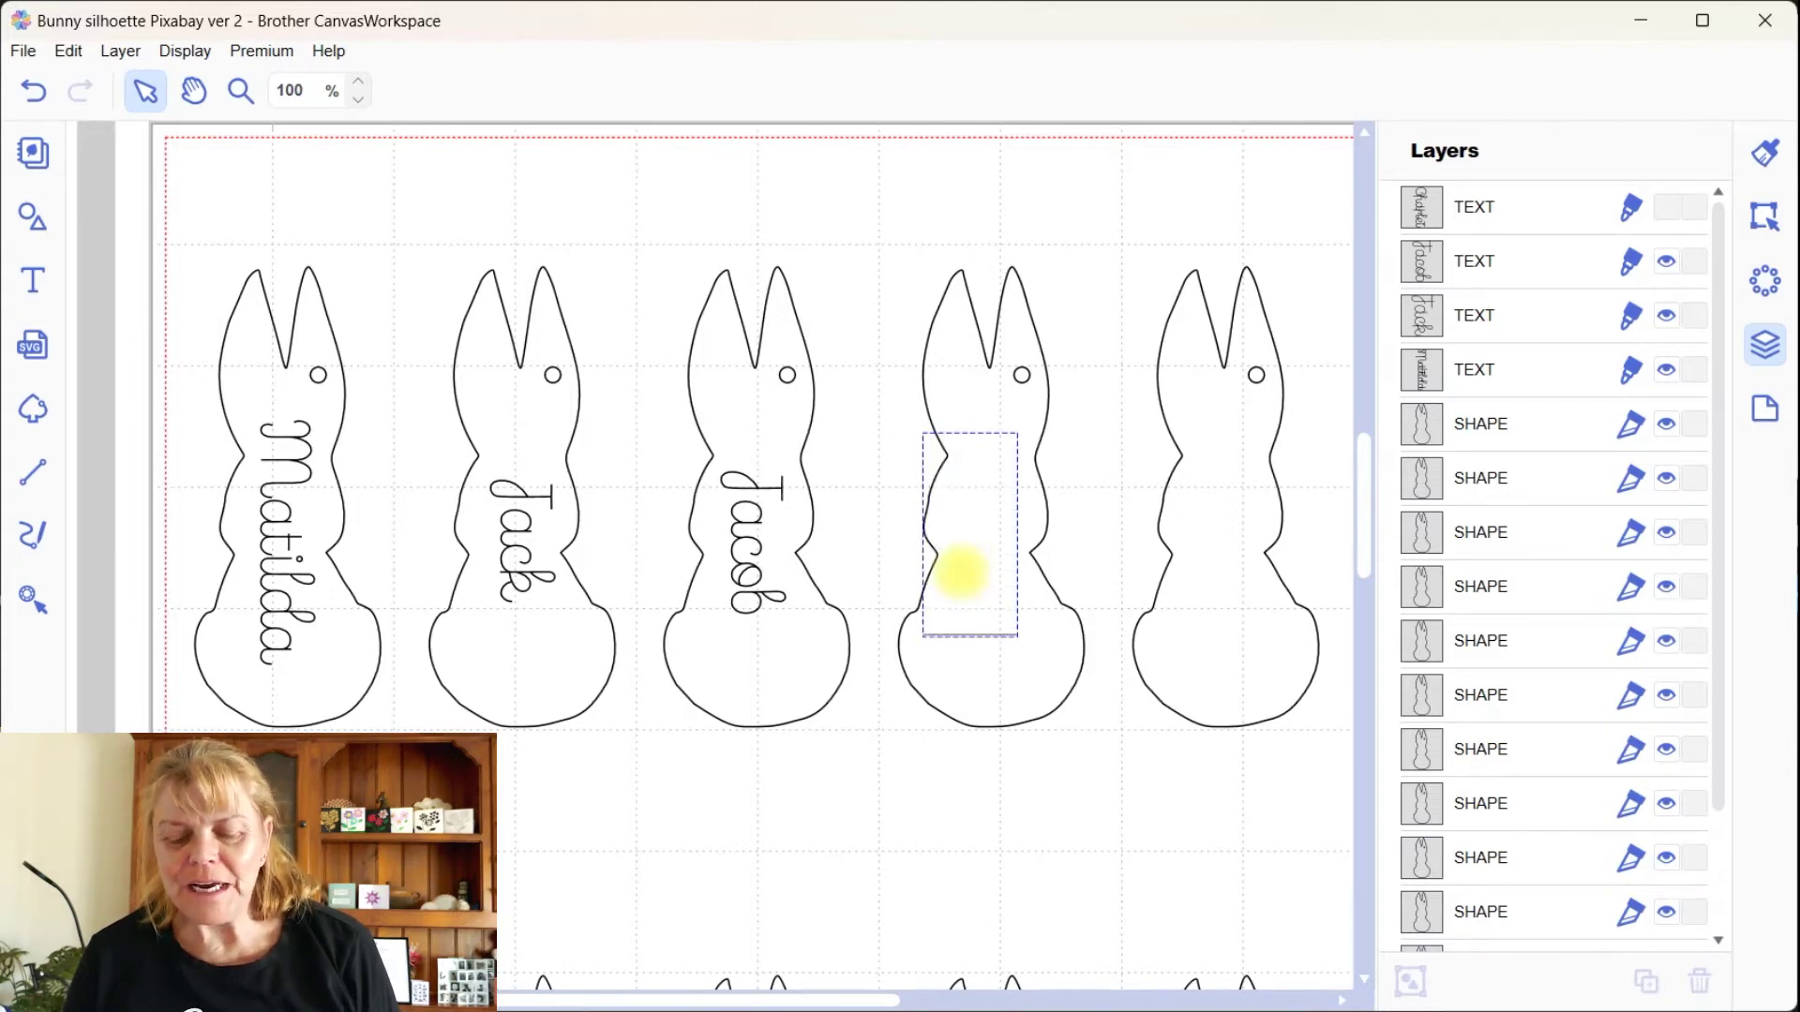
key(Escape)
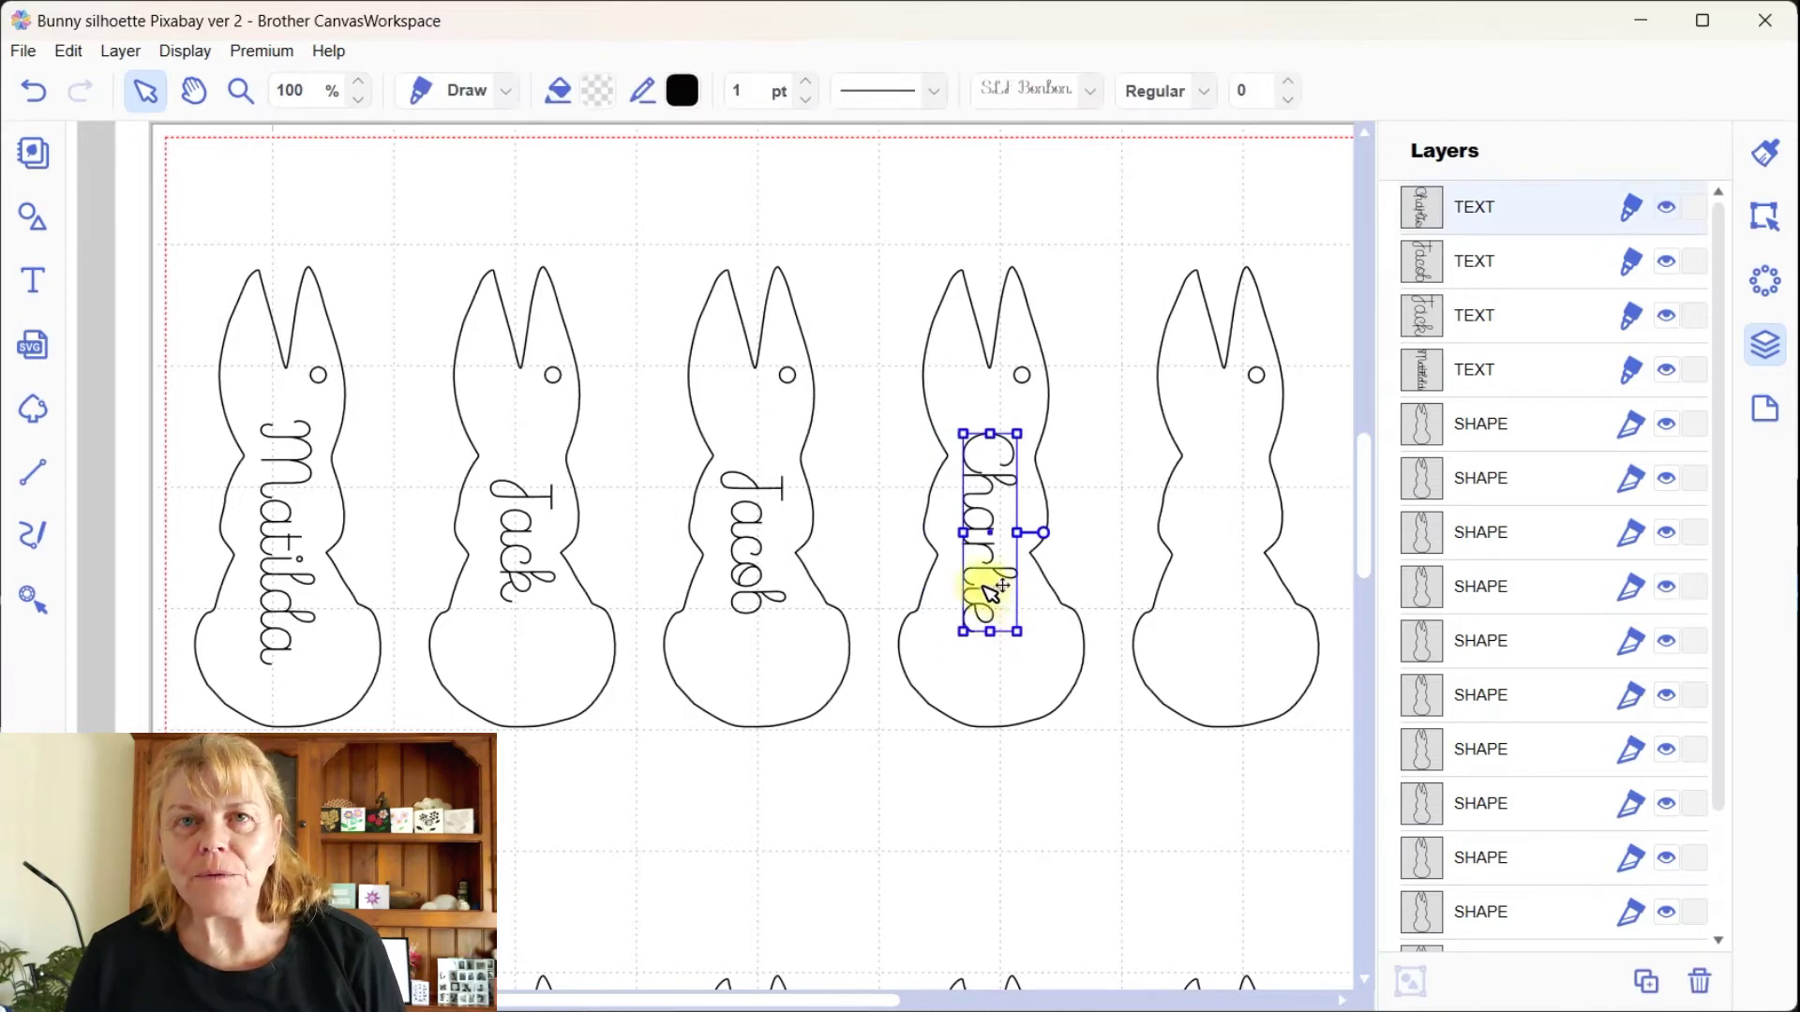
drag(992, 588, 991, 609)
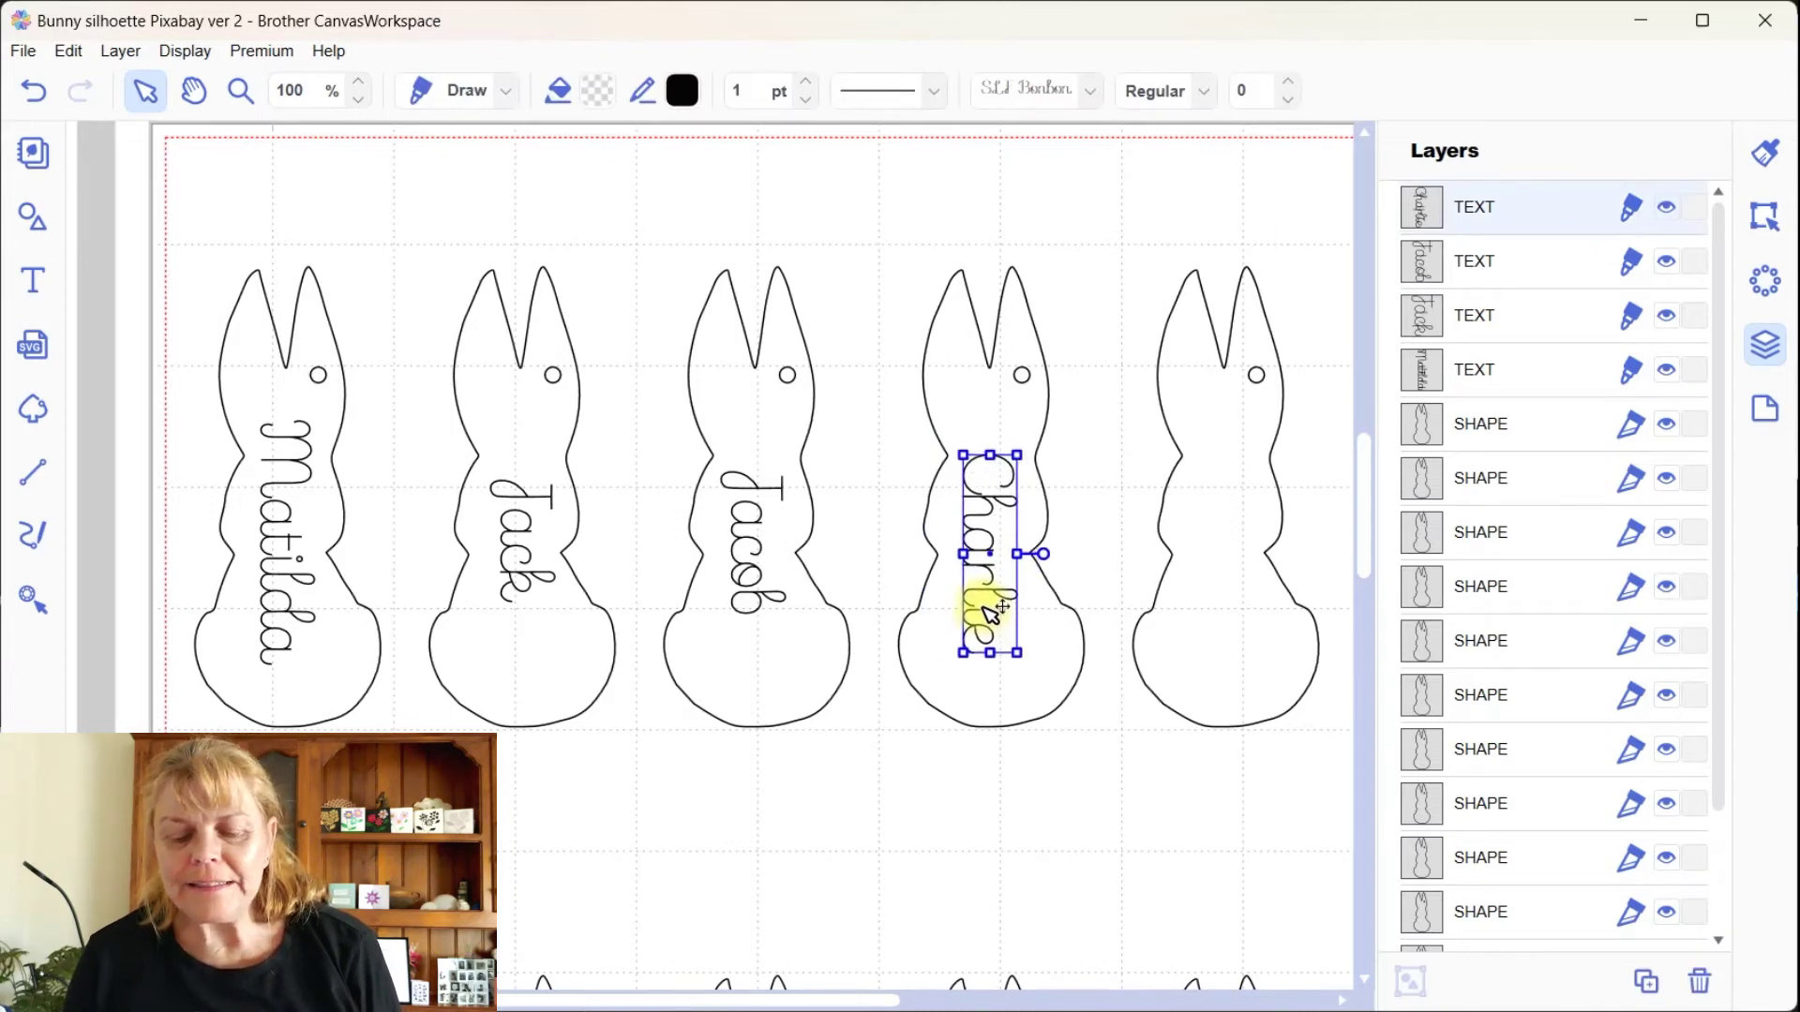
Step: Paste the name text into the fifth bunny's body and replace it with another first name
key(ctrl+v)
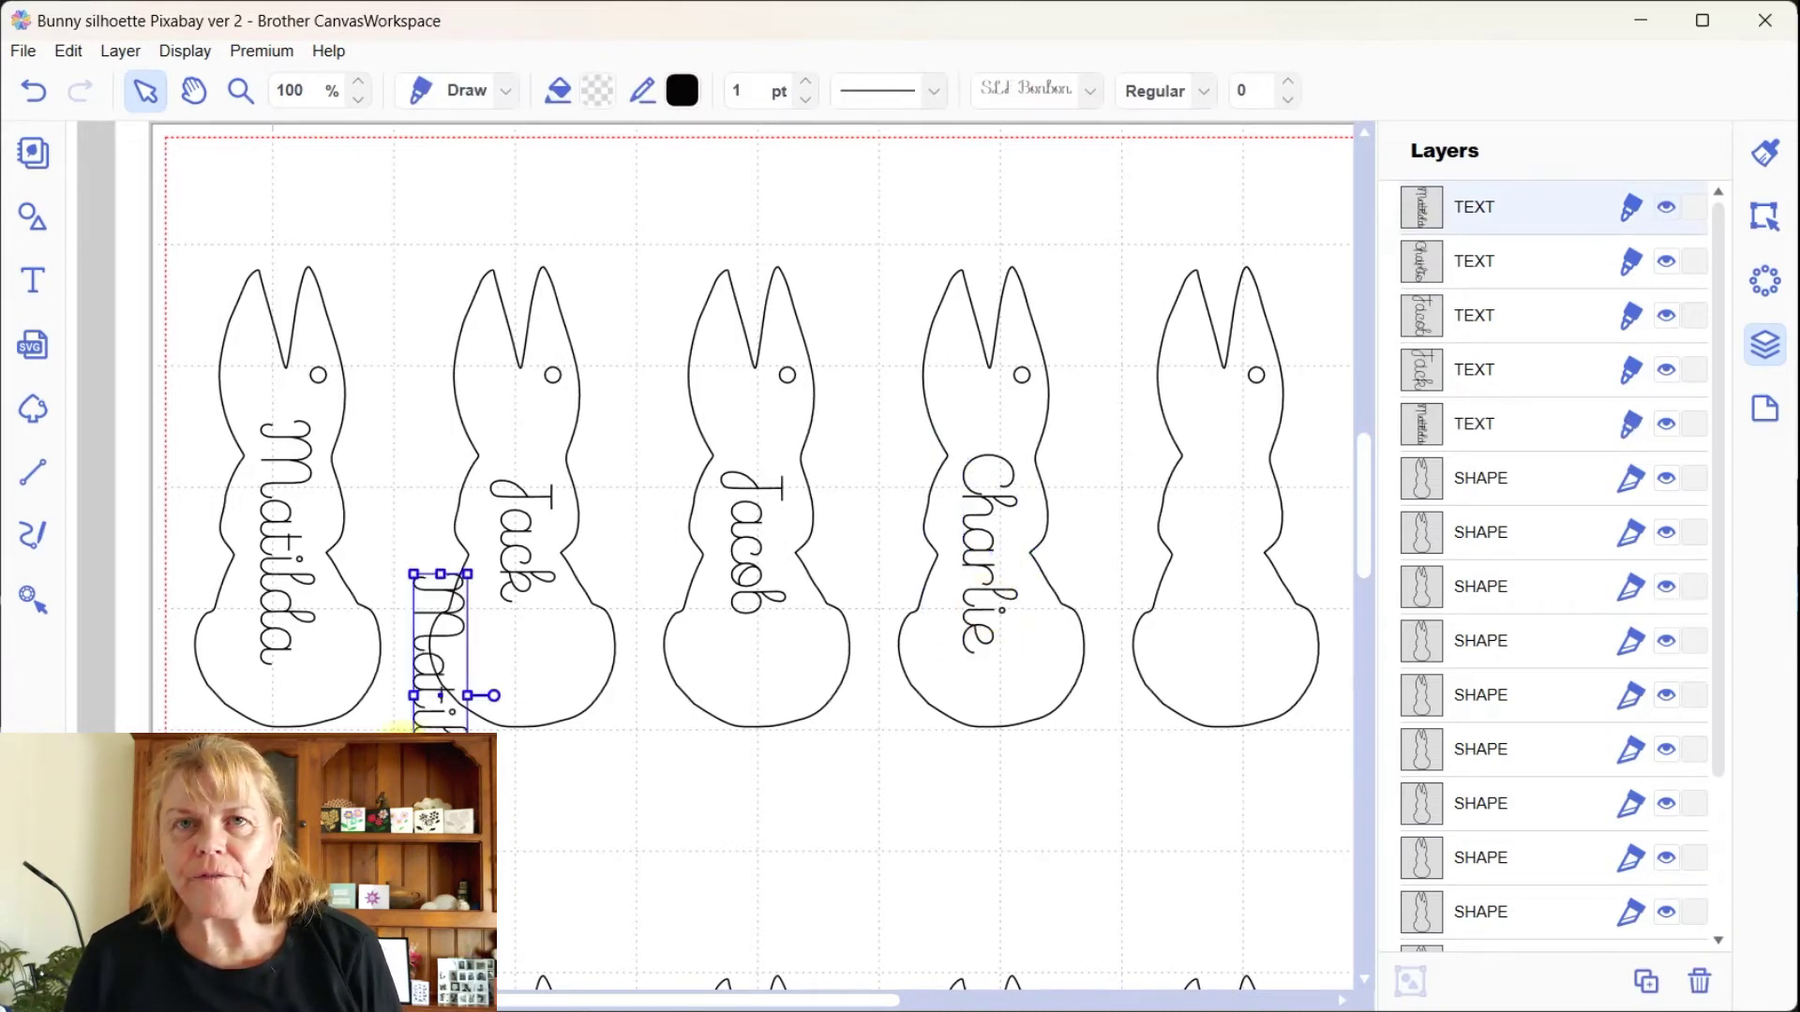
drag(437, 750, 1219, 607)
double_click(1217, 605)
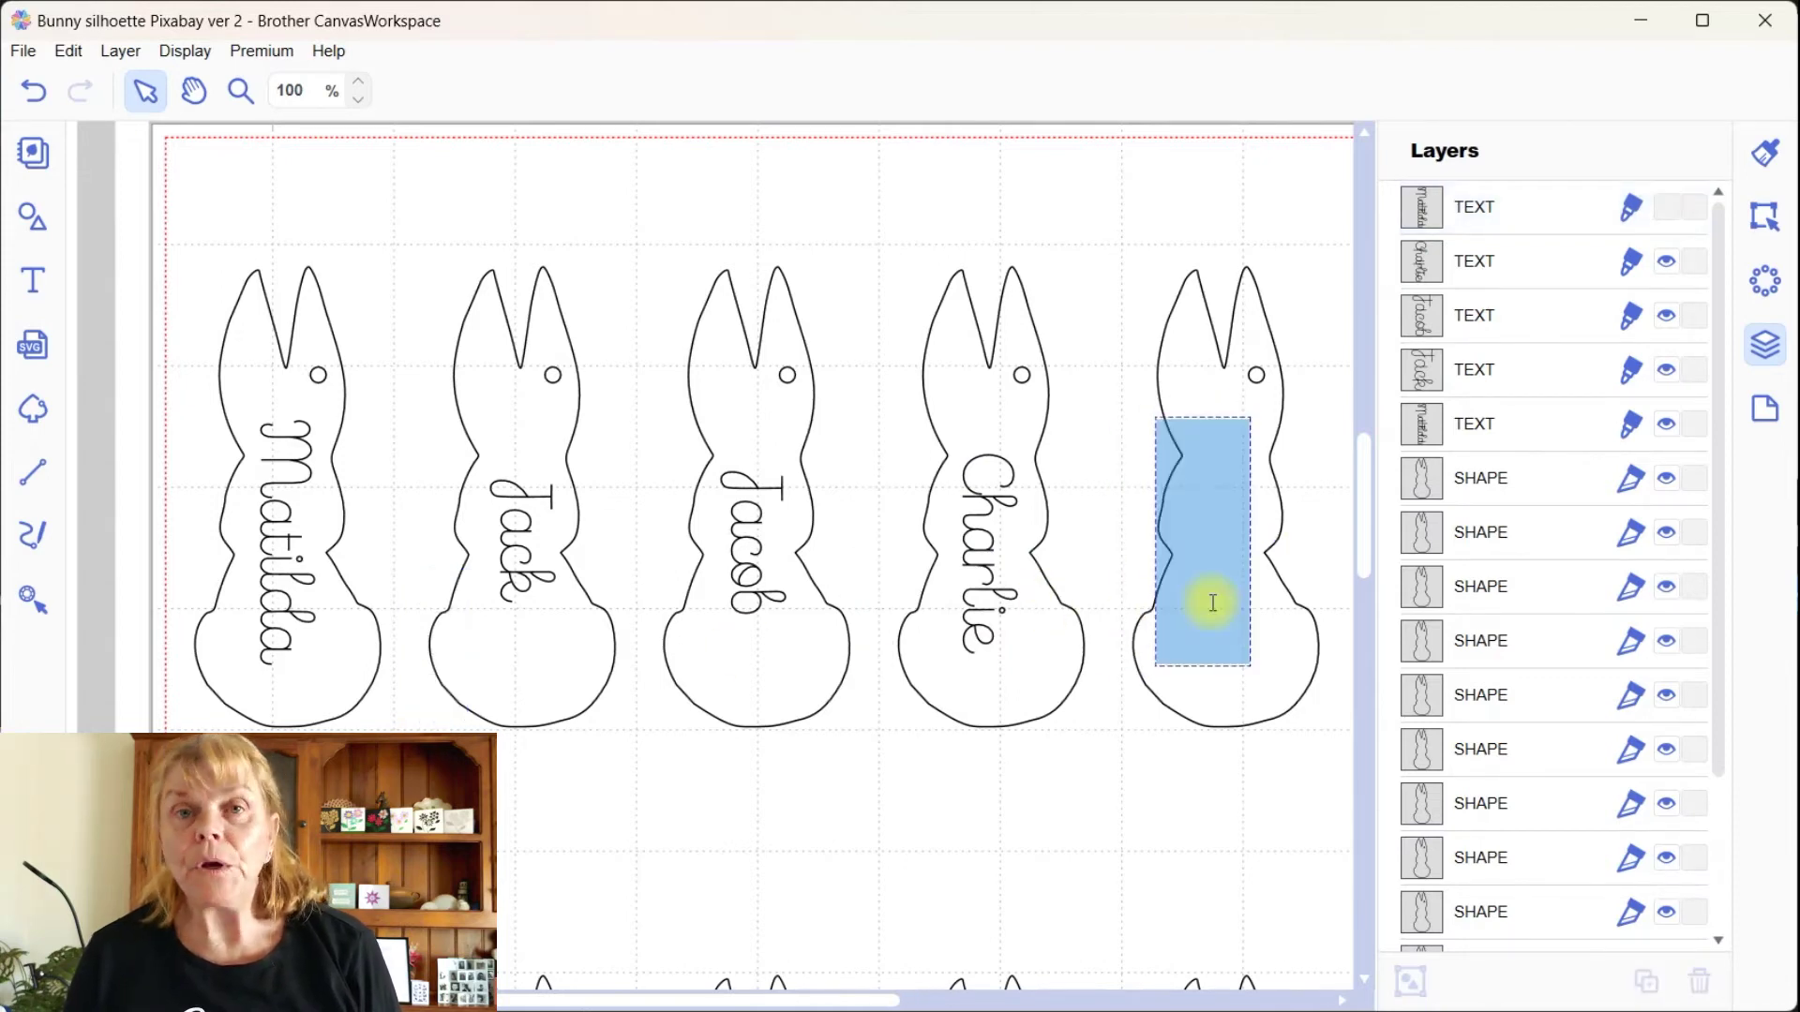
key(BackSpace)
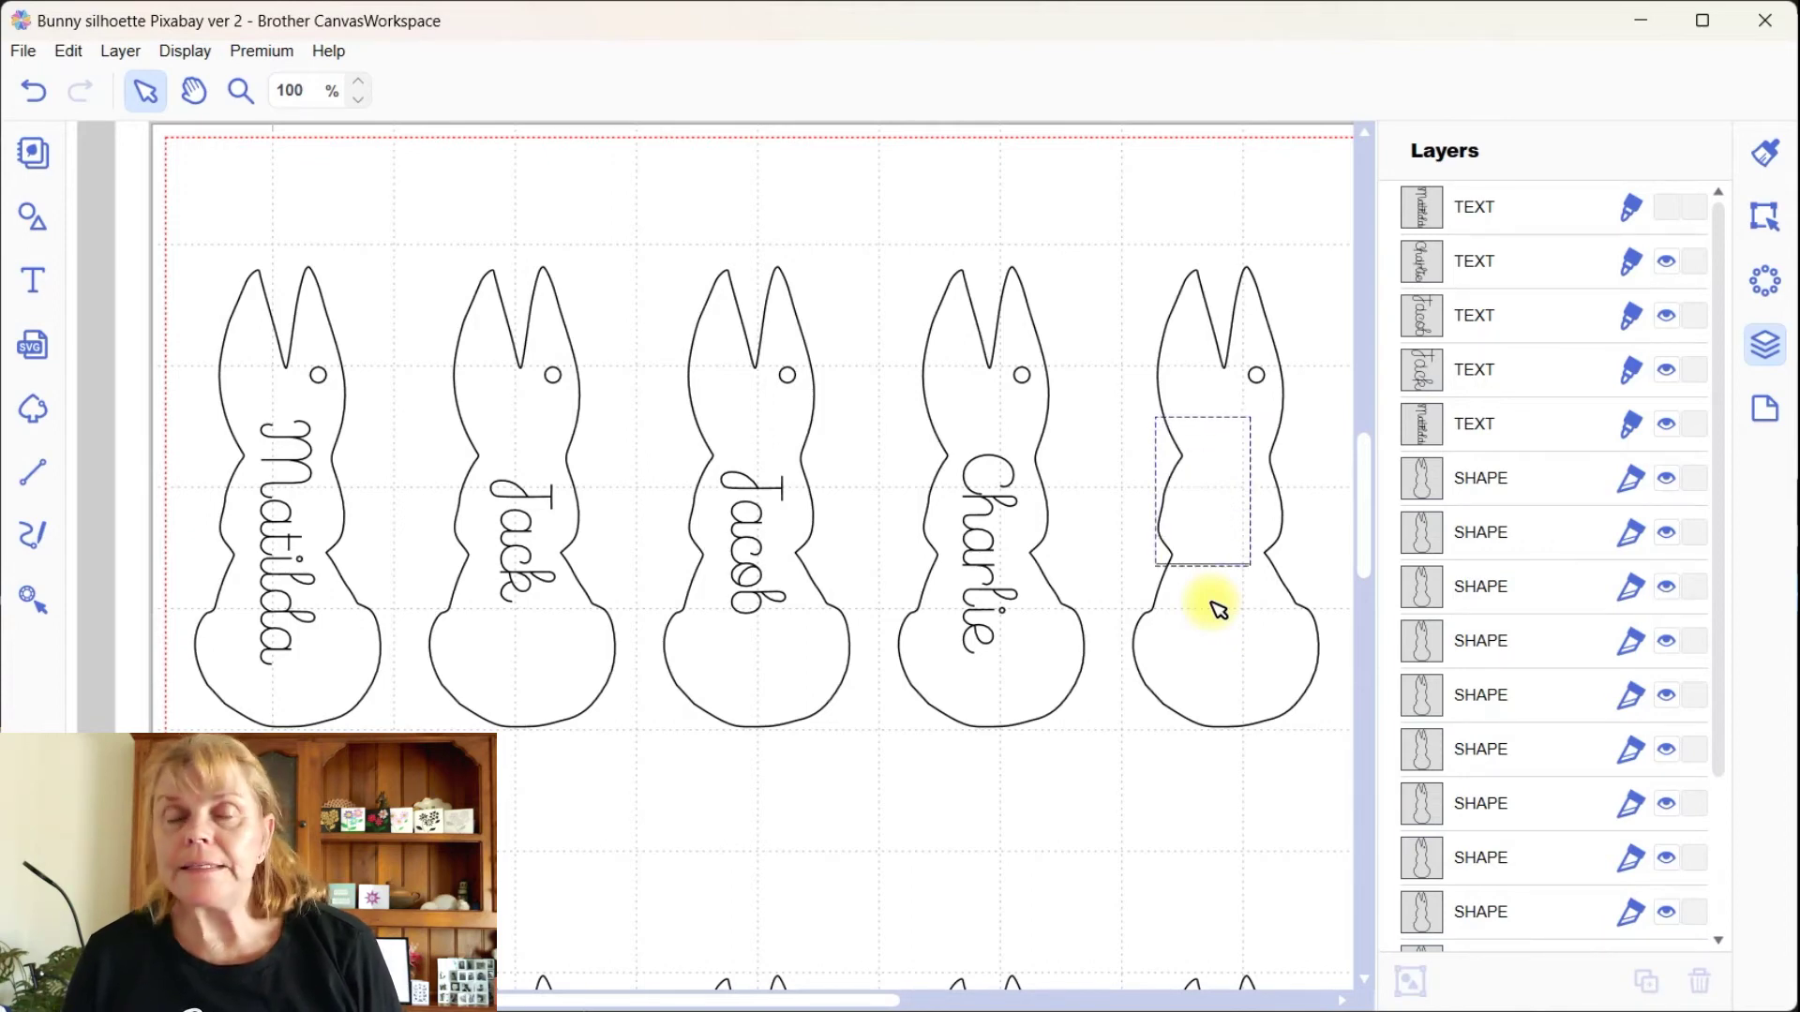
text(enny)
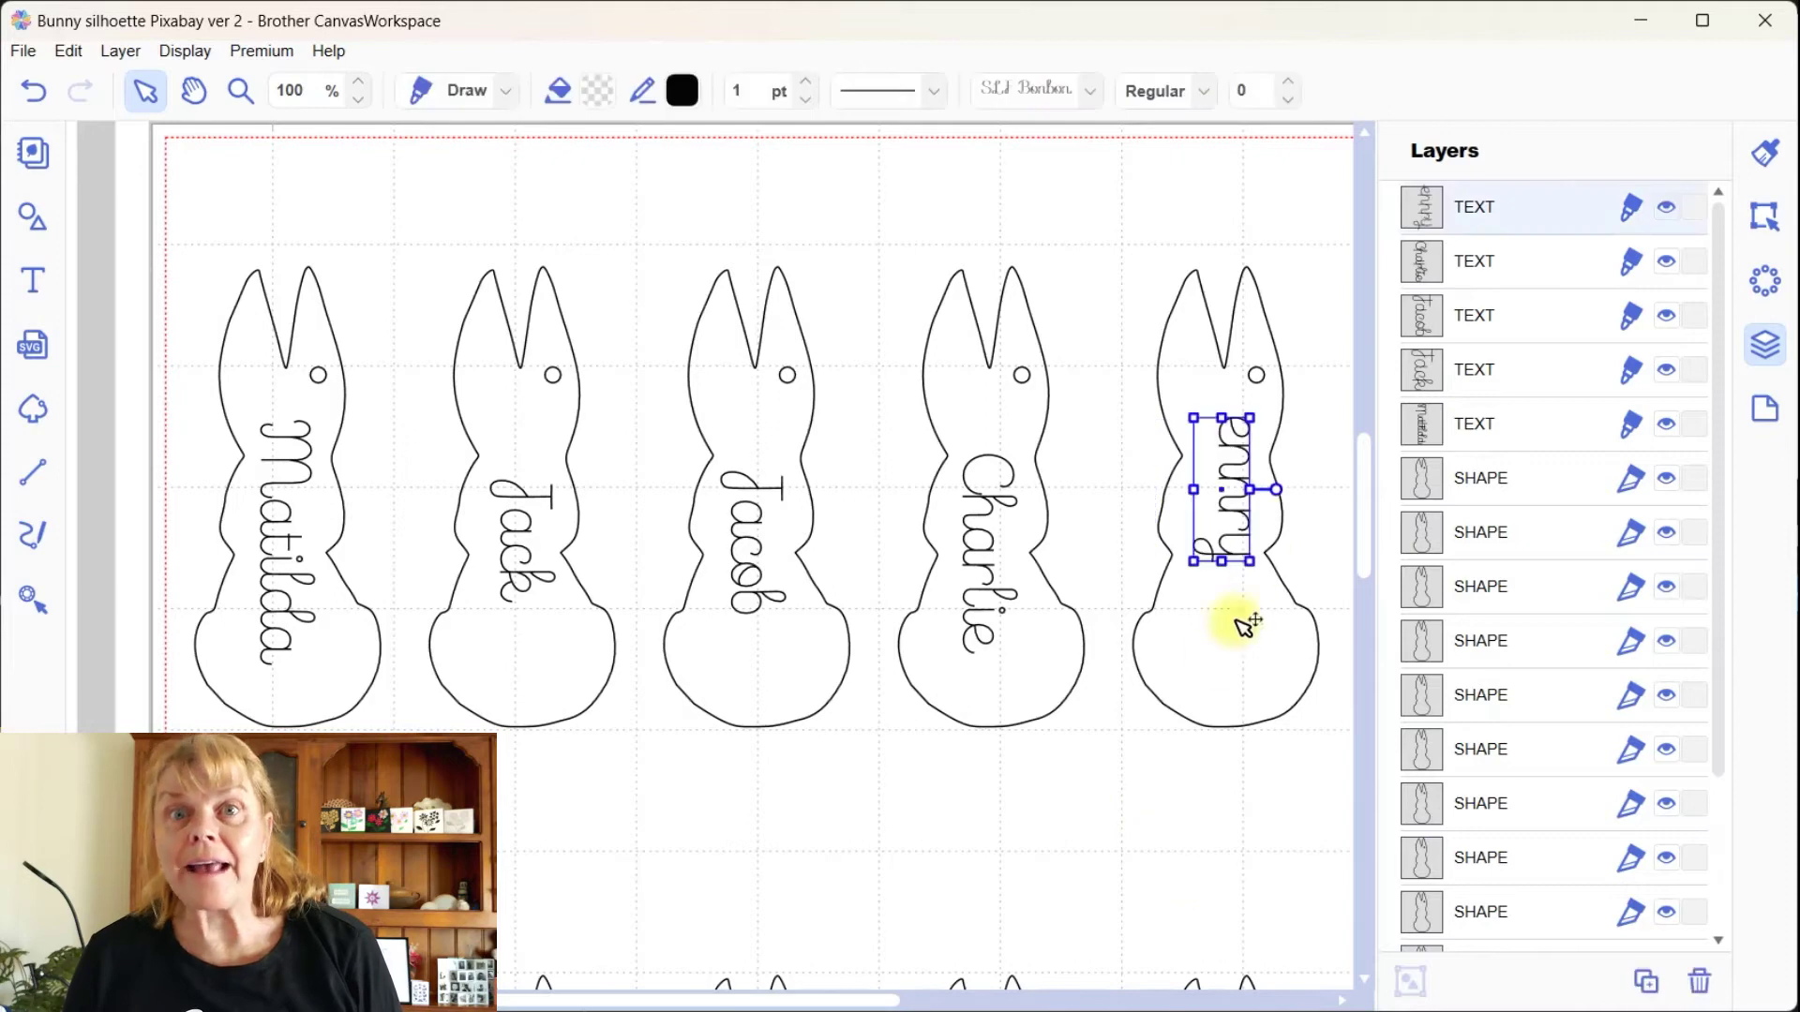
Step: Correct the spelling of the fifth bunny's name and position the text midway down the body
double_click(1219, 486)
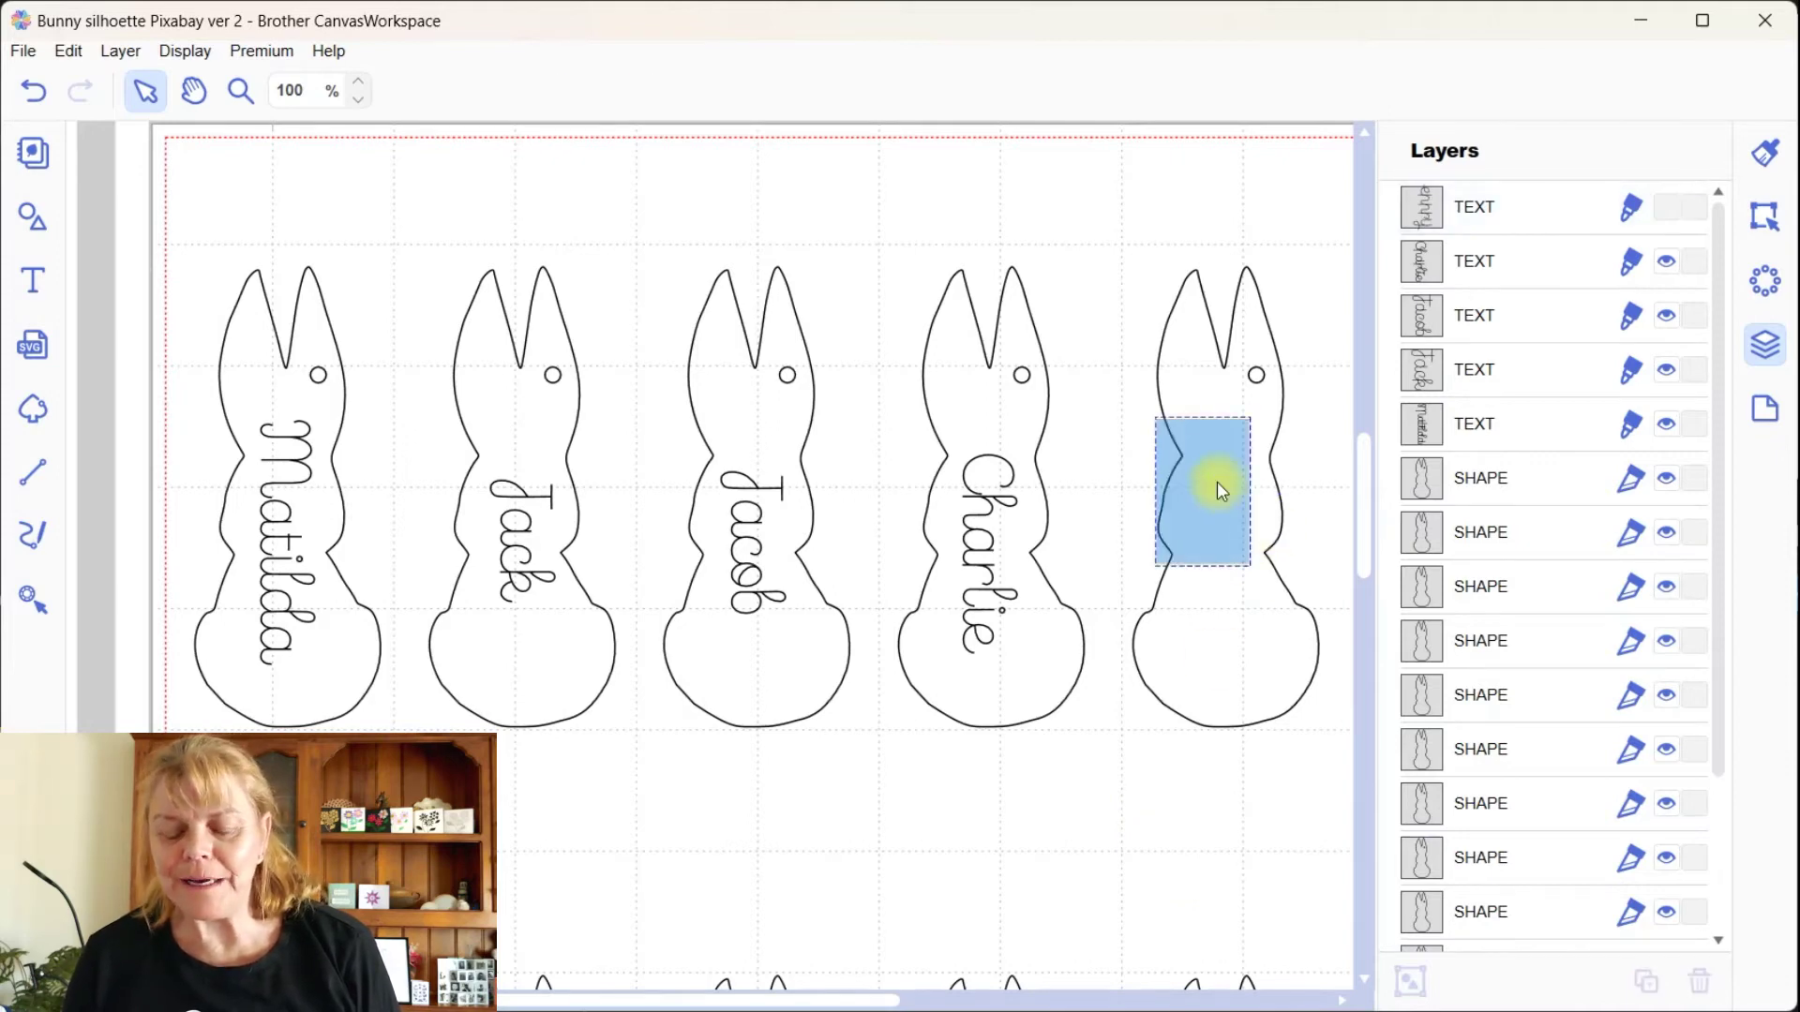
key(BackSpace)
text(Henry)
click(1116, 703)
drag(1216, 544, 1230, 601)
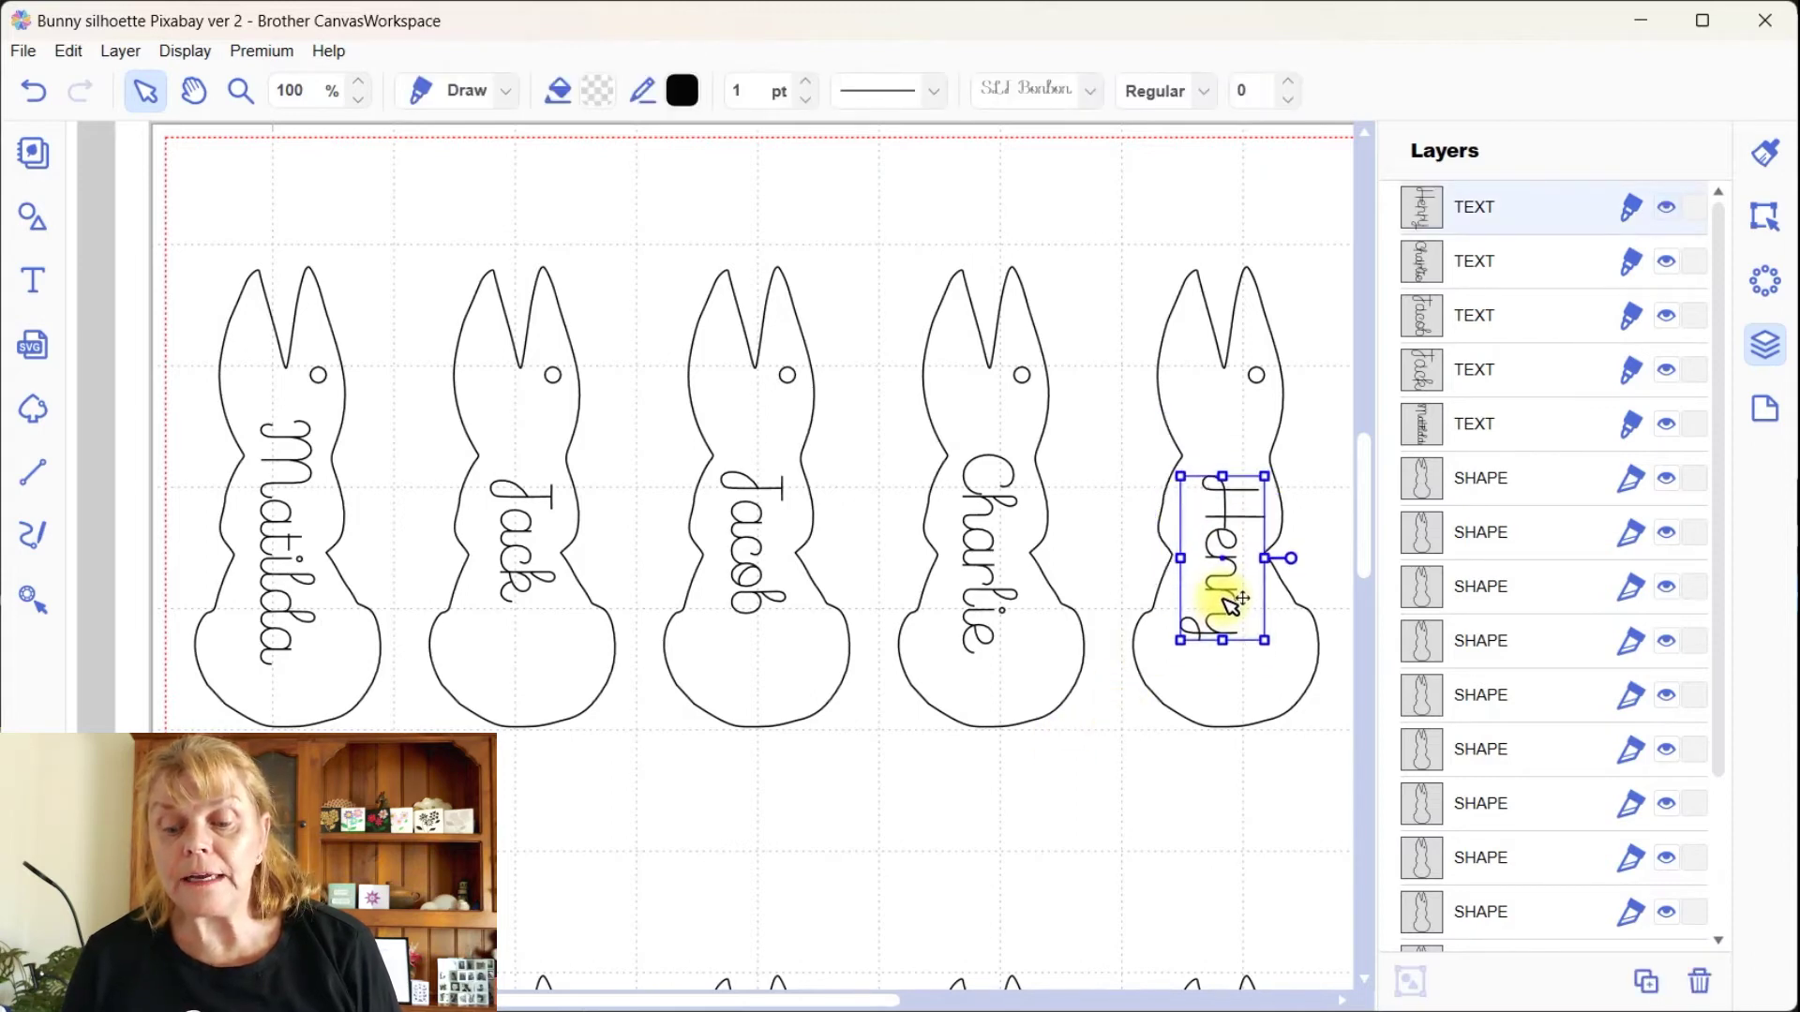
click(1076, 791)
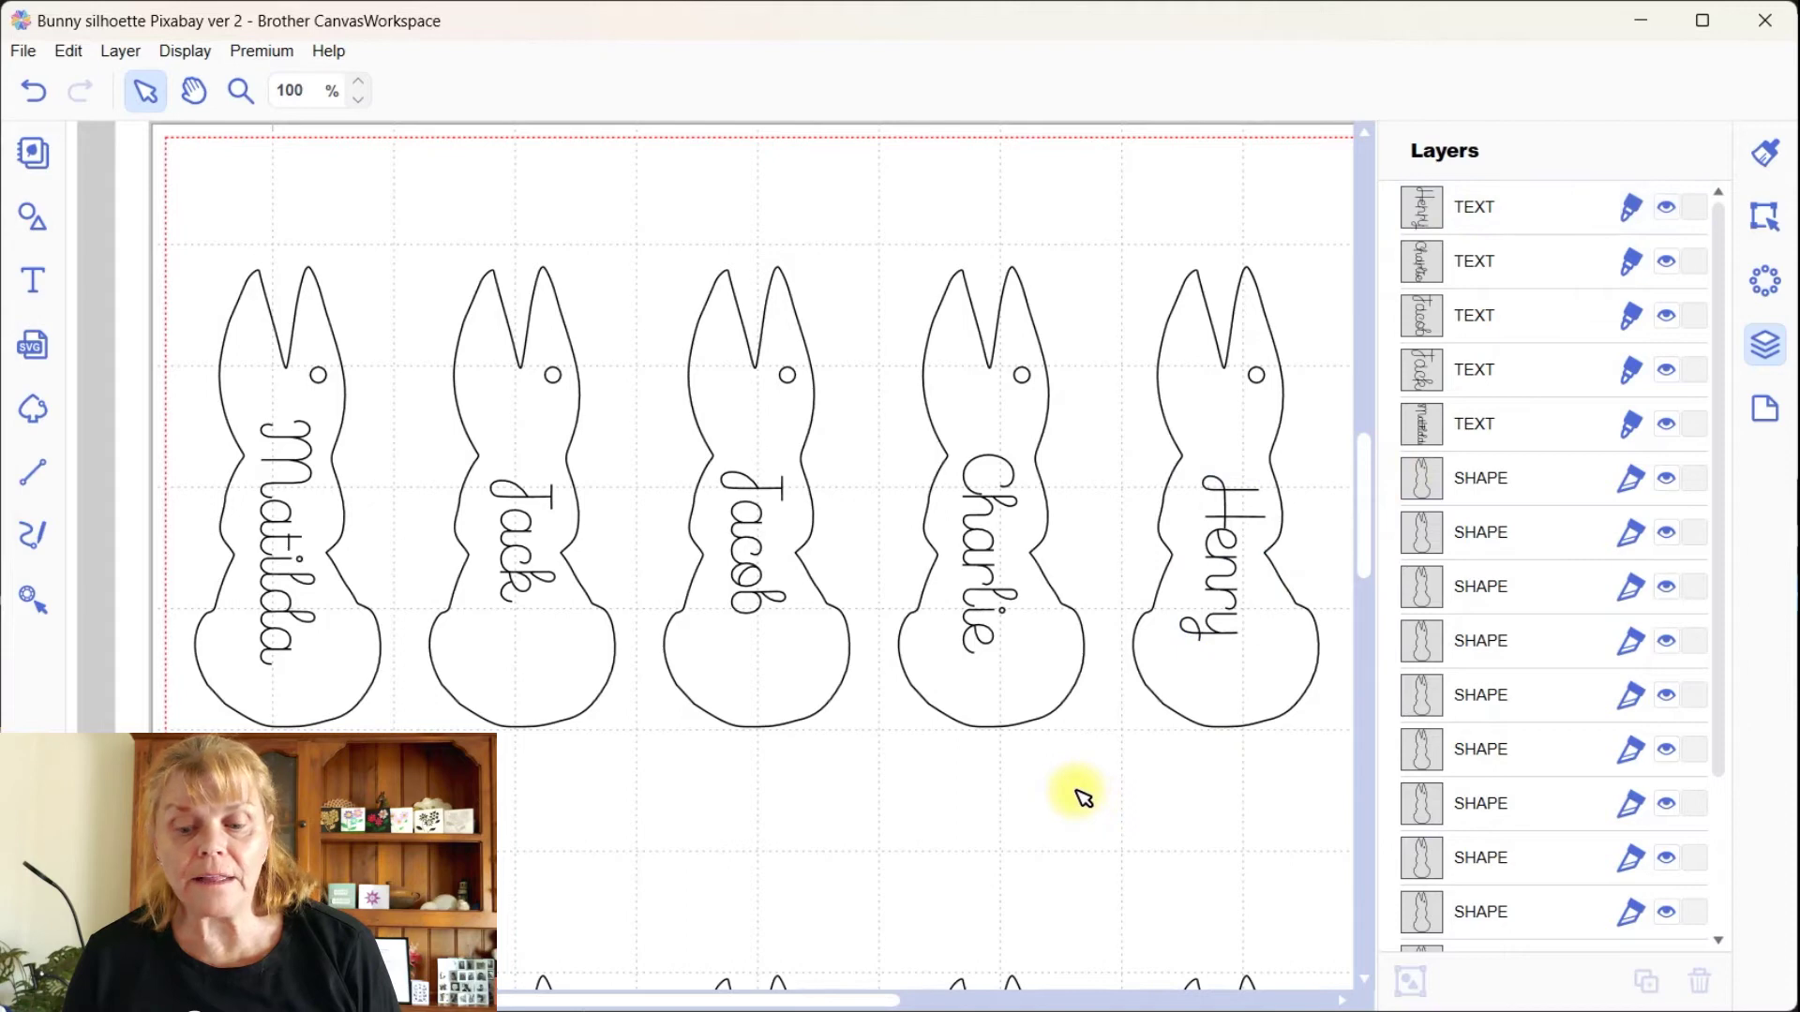
Step: Try the SLF Industrial font on the fifth bunny's name and shift the text slightly up within the body
click(1229, 563)
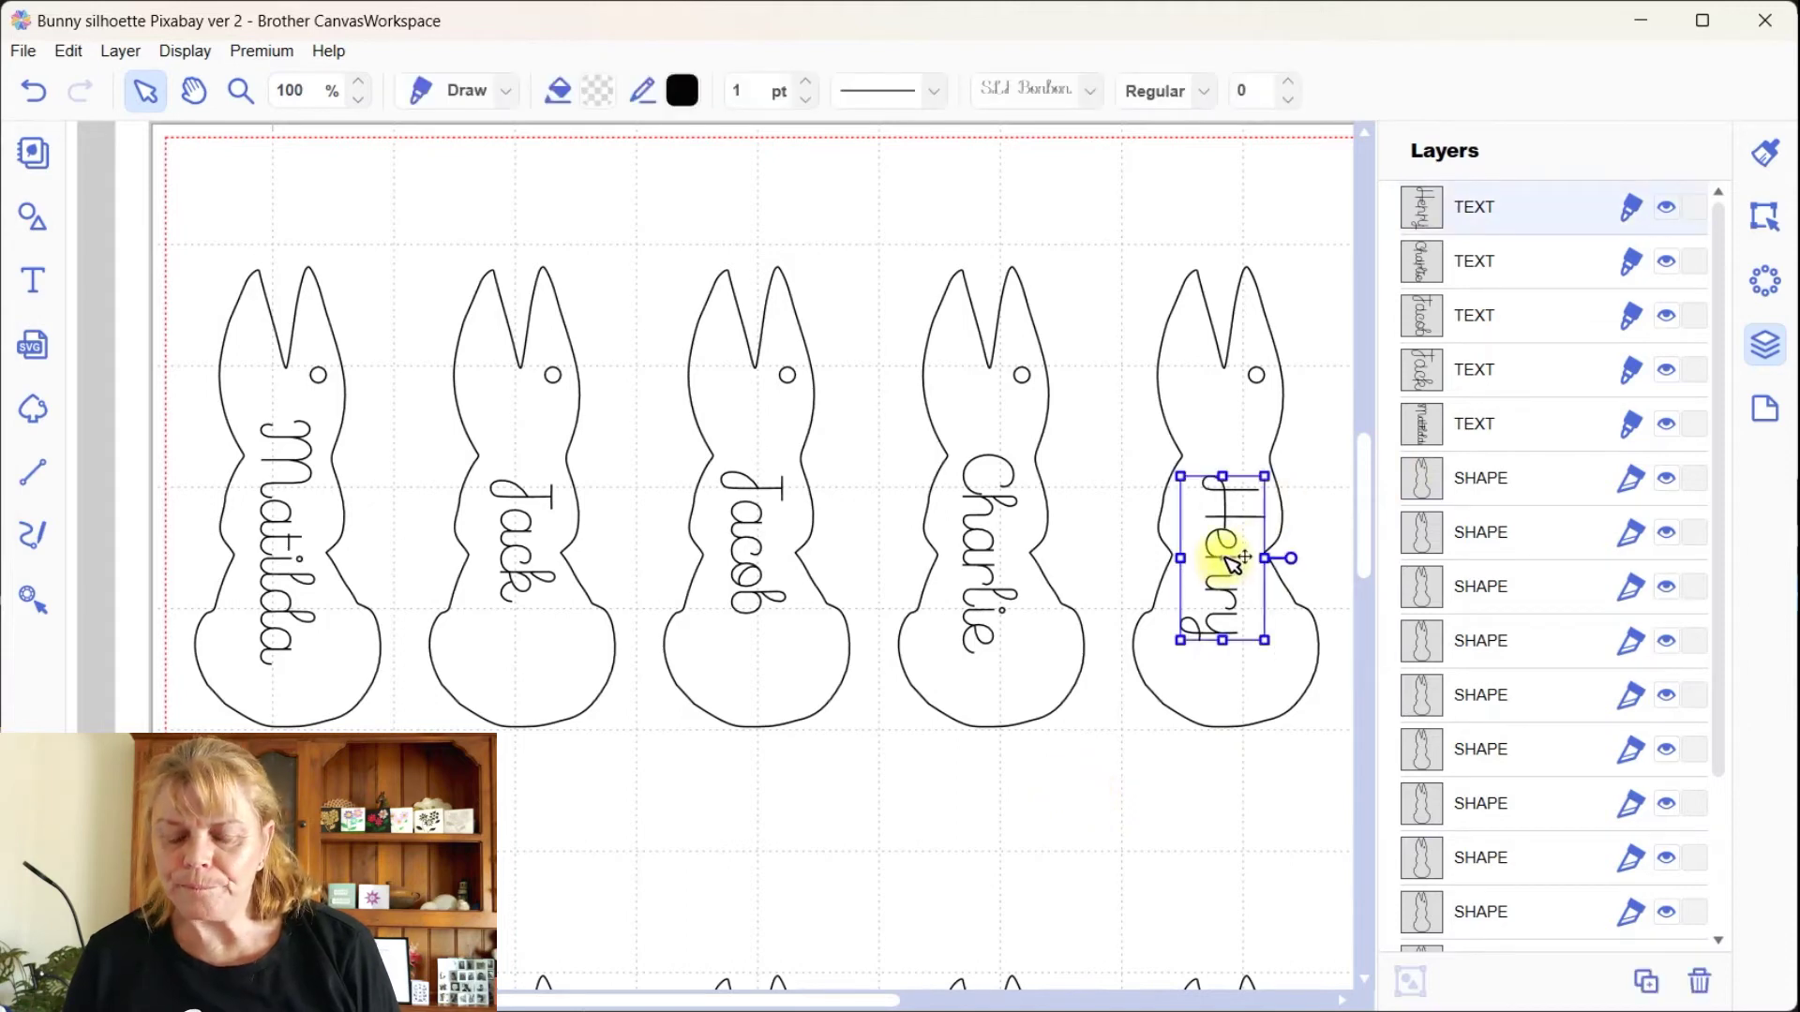
click(1095, 94)
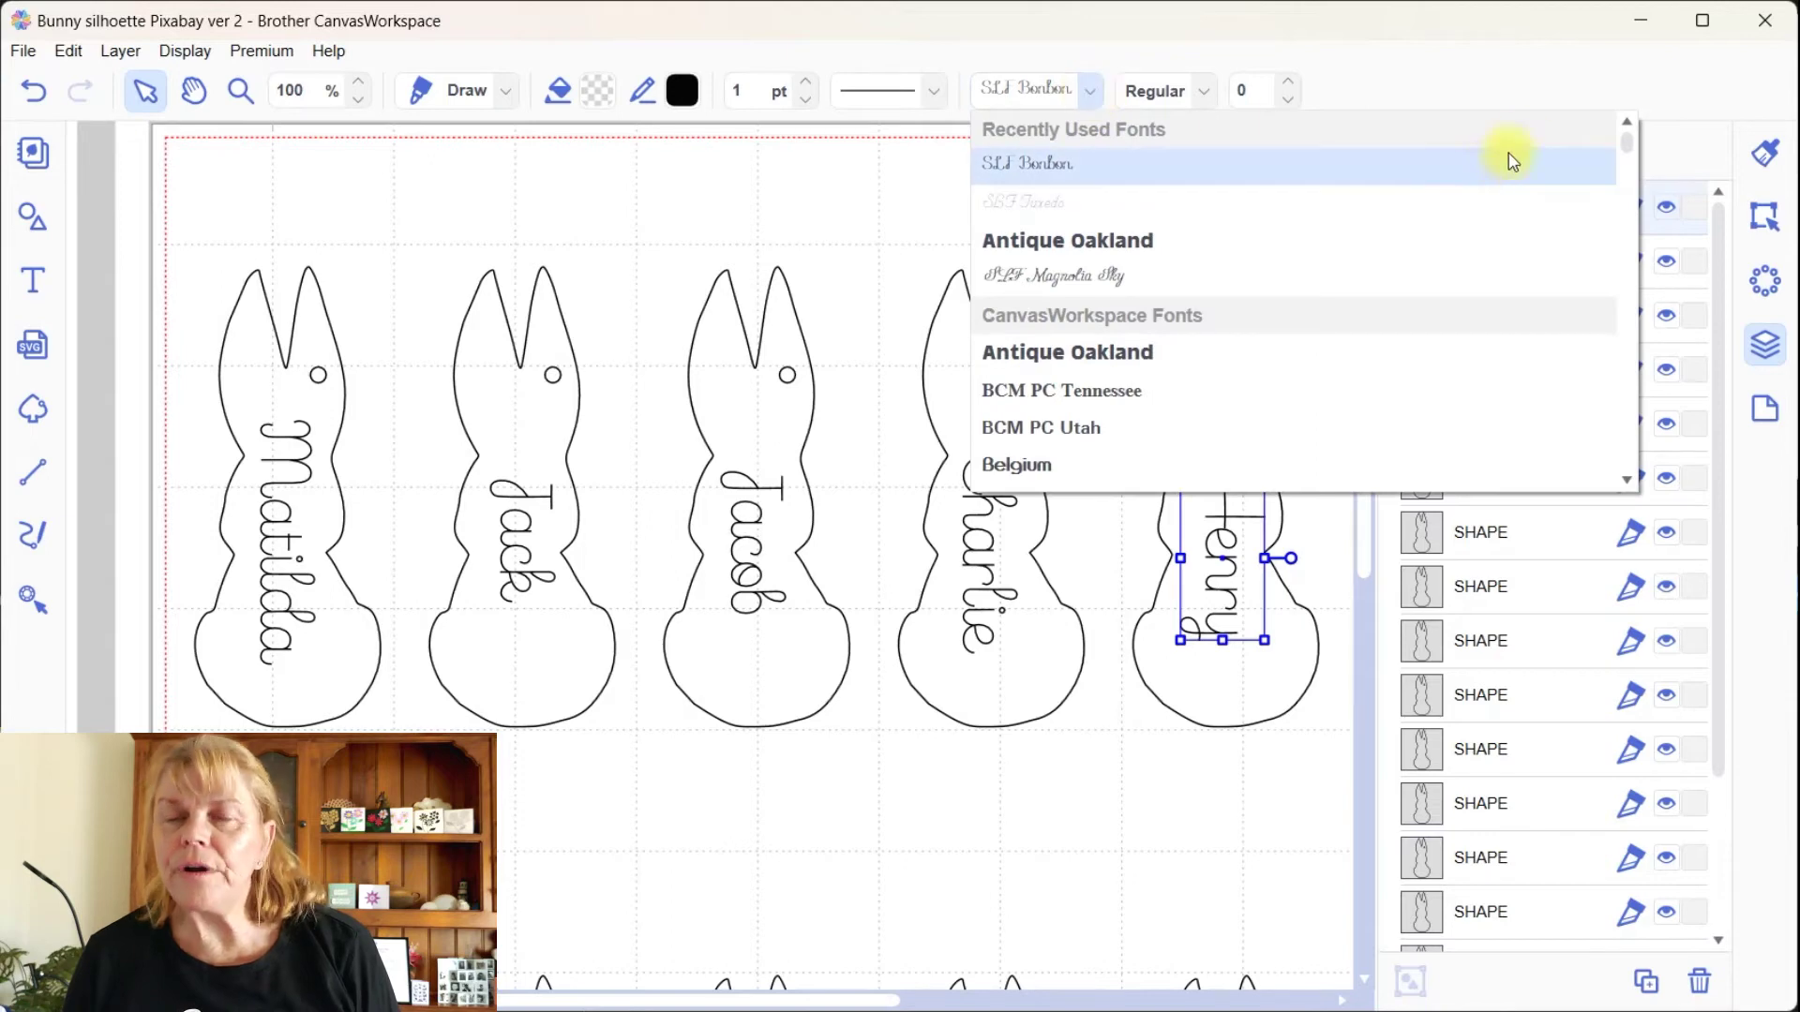
drag(1631, 148, 1619, 438)
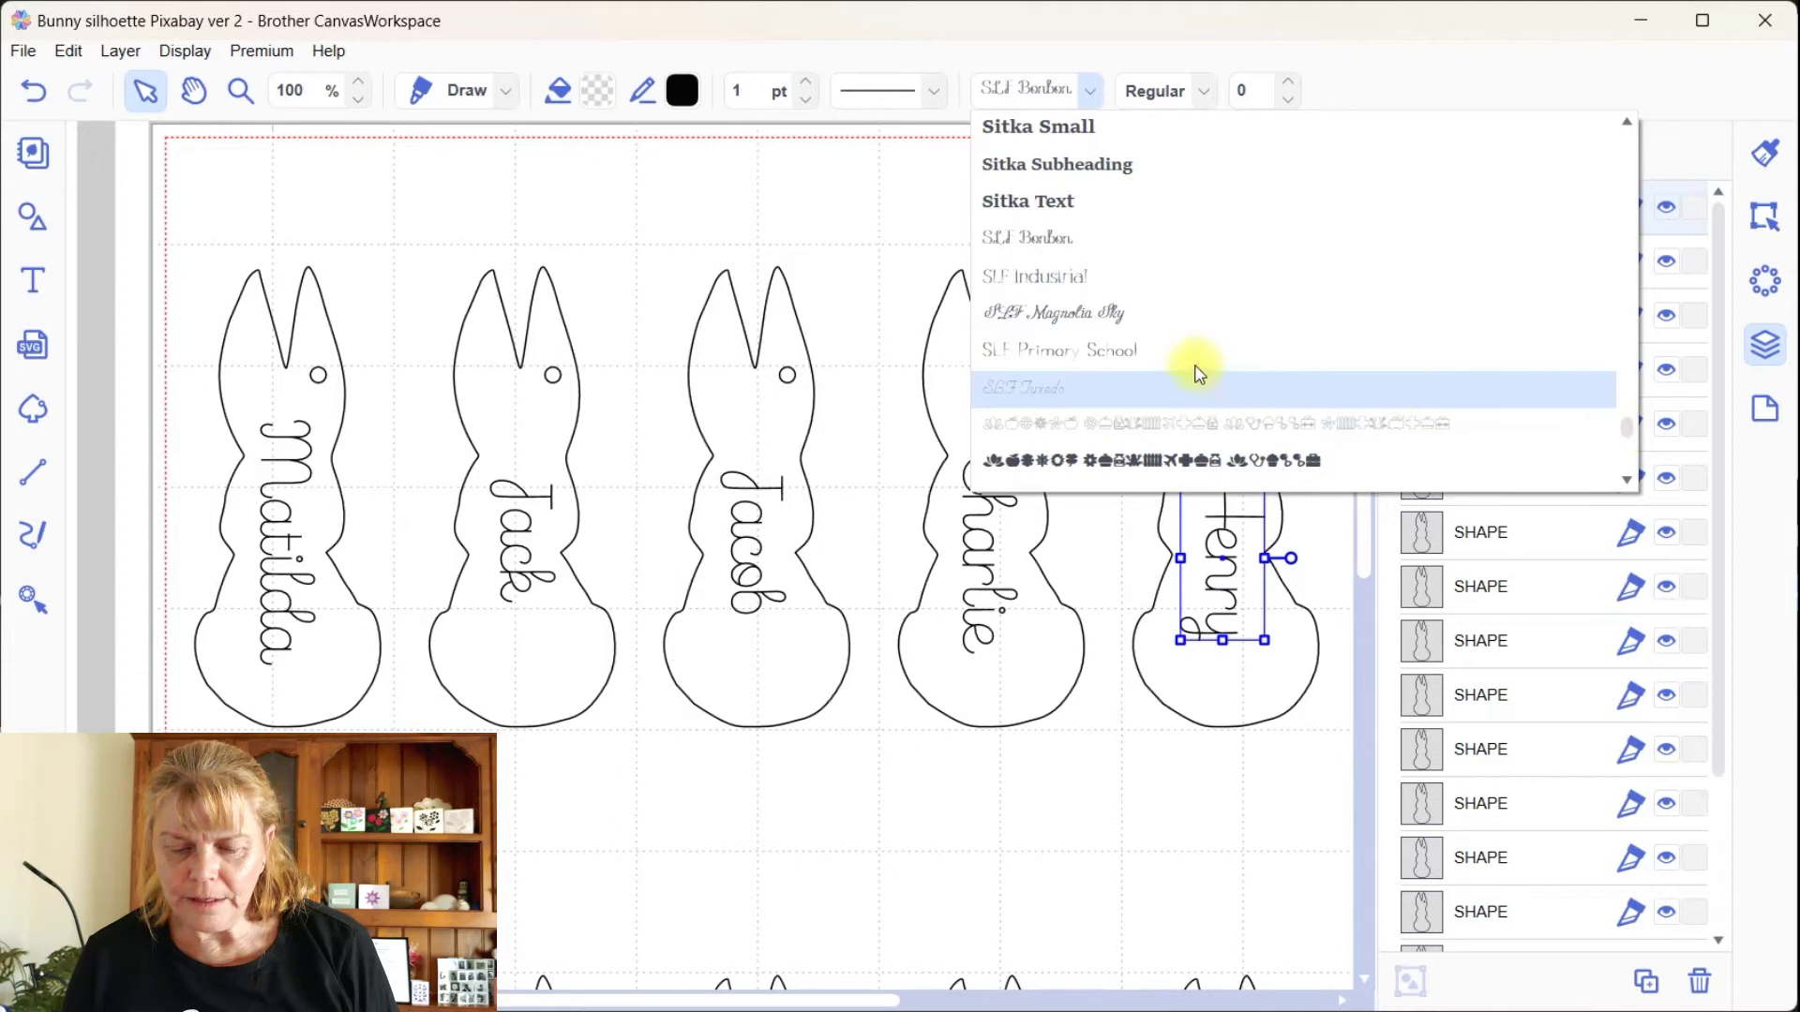
click(1066, 294)
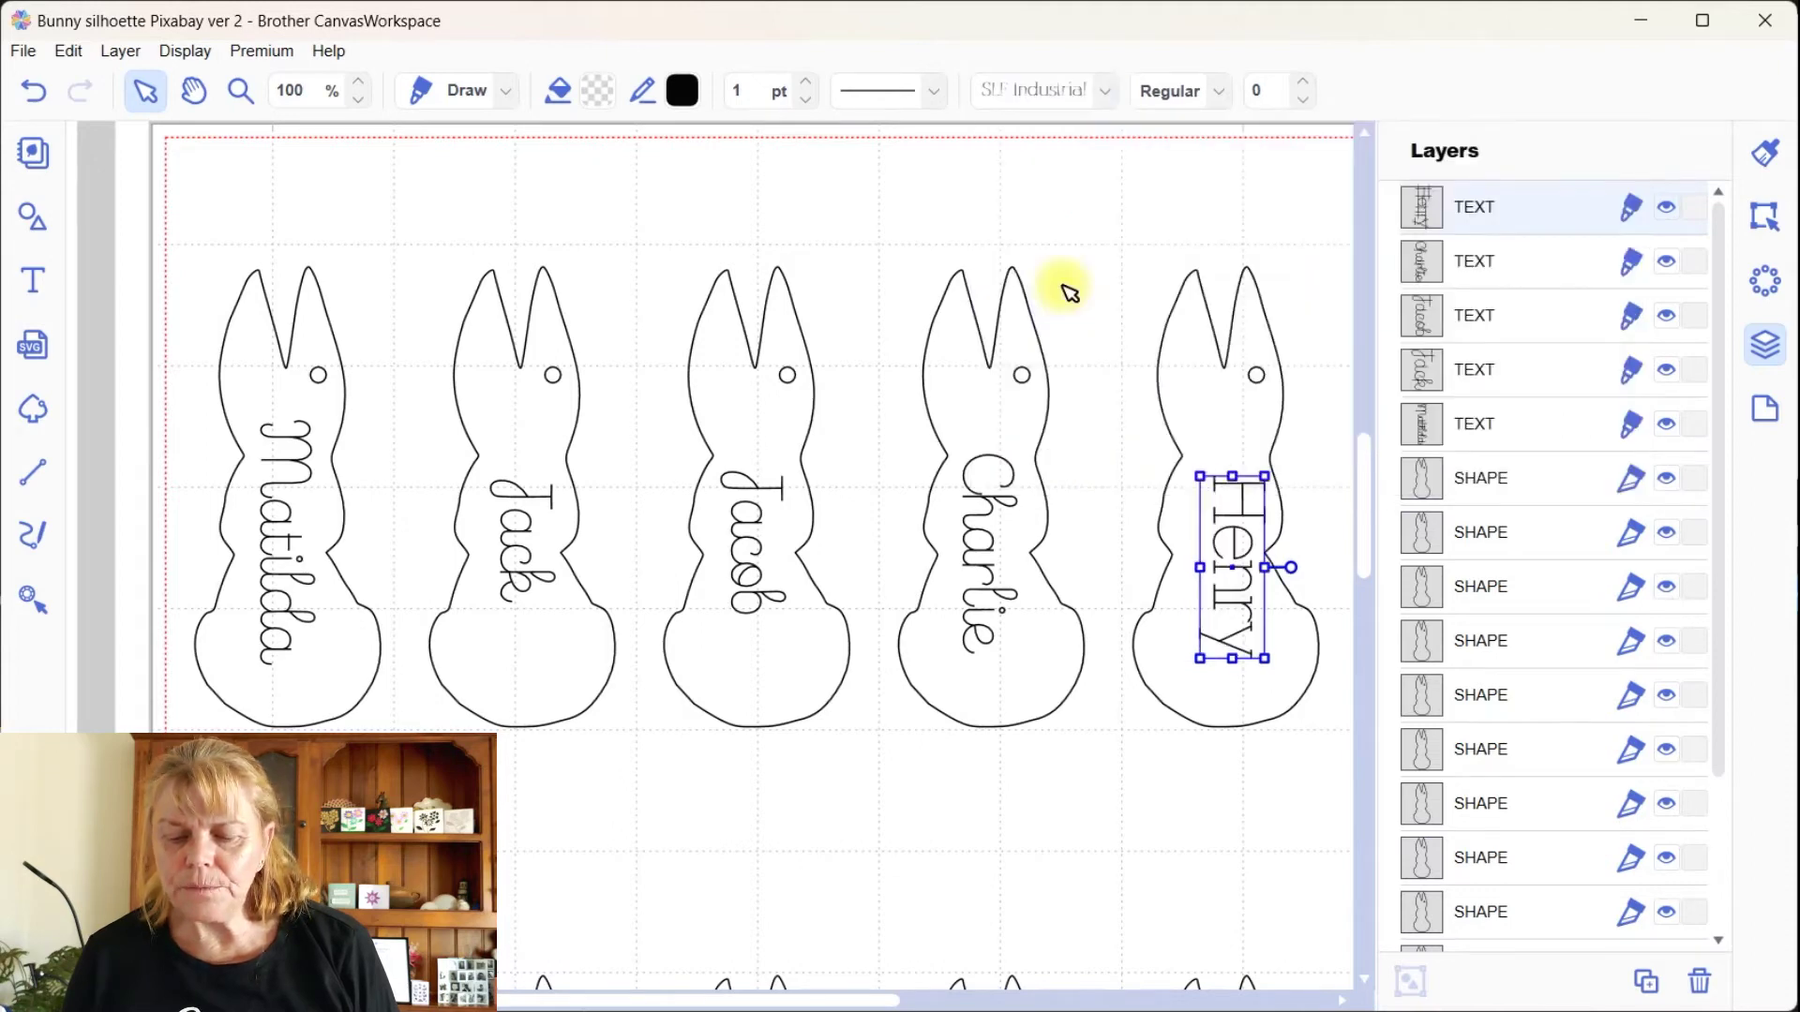
click(1315, 494)
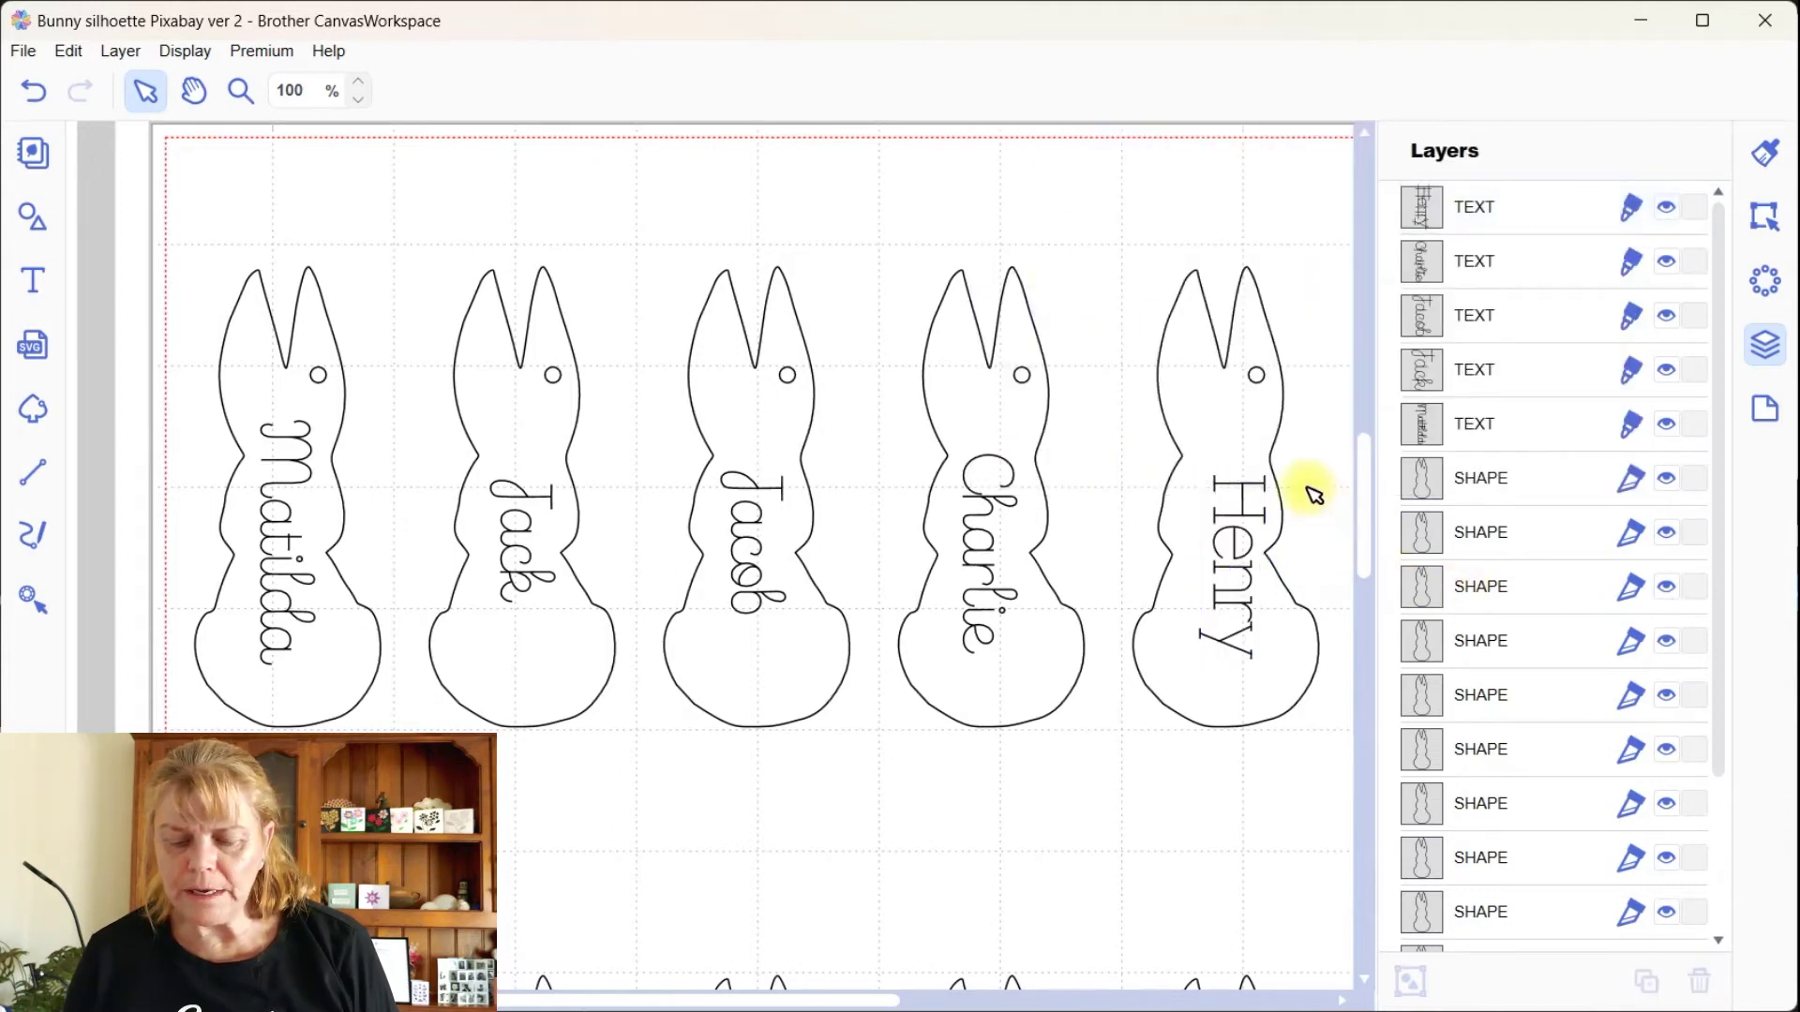
drag(1247, 598, 1221, 588)
click(357, 328)
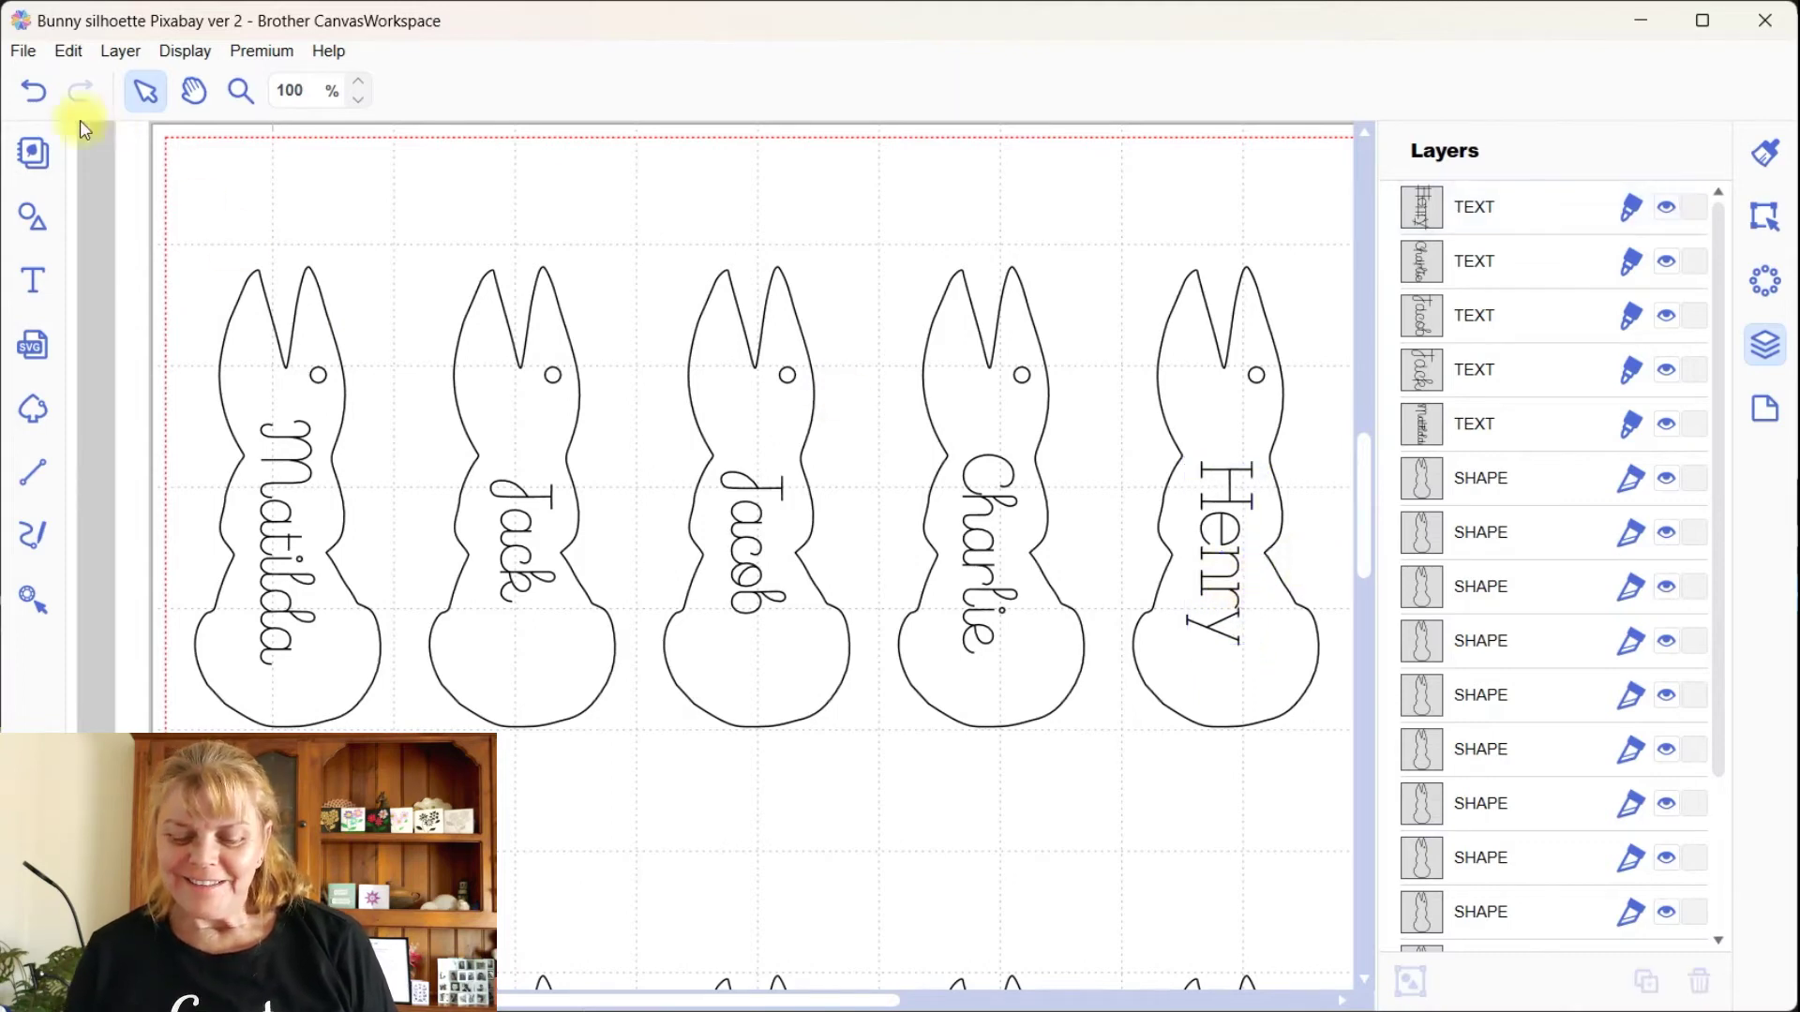
Step: Undo the last move and the font change on the fifth bunny's name
click(34, 93)
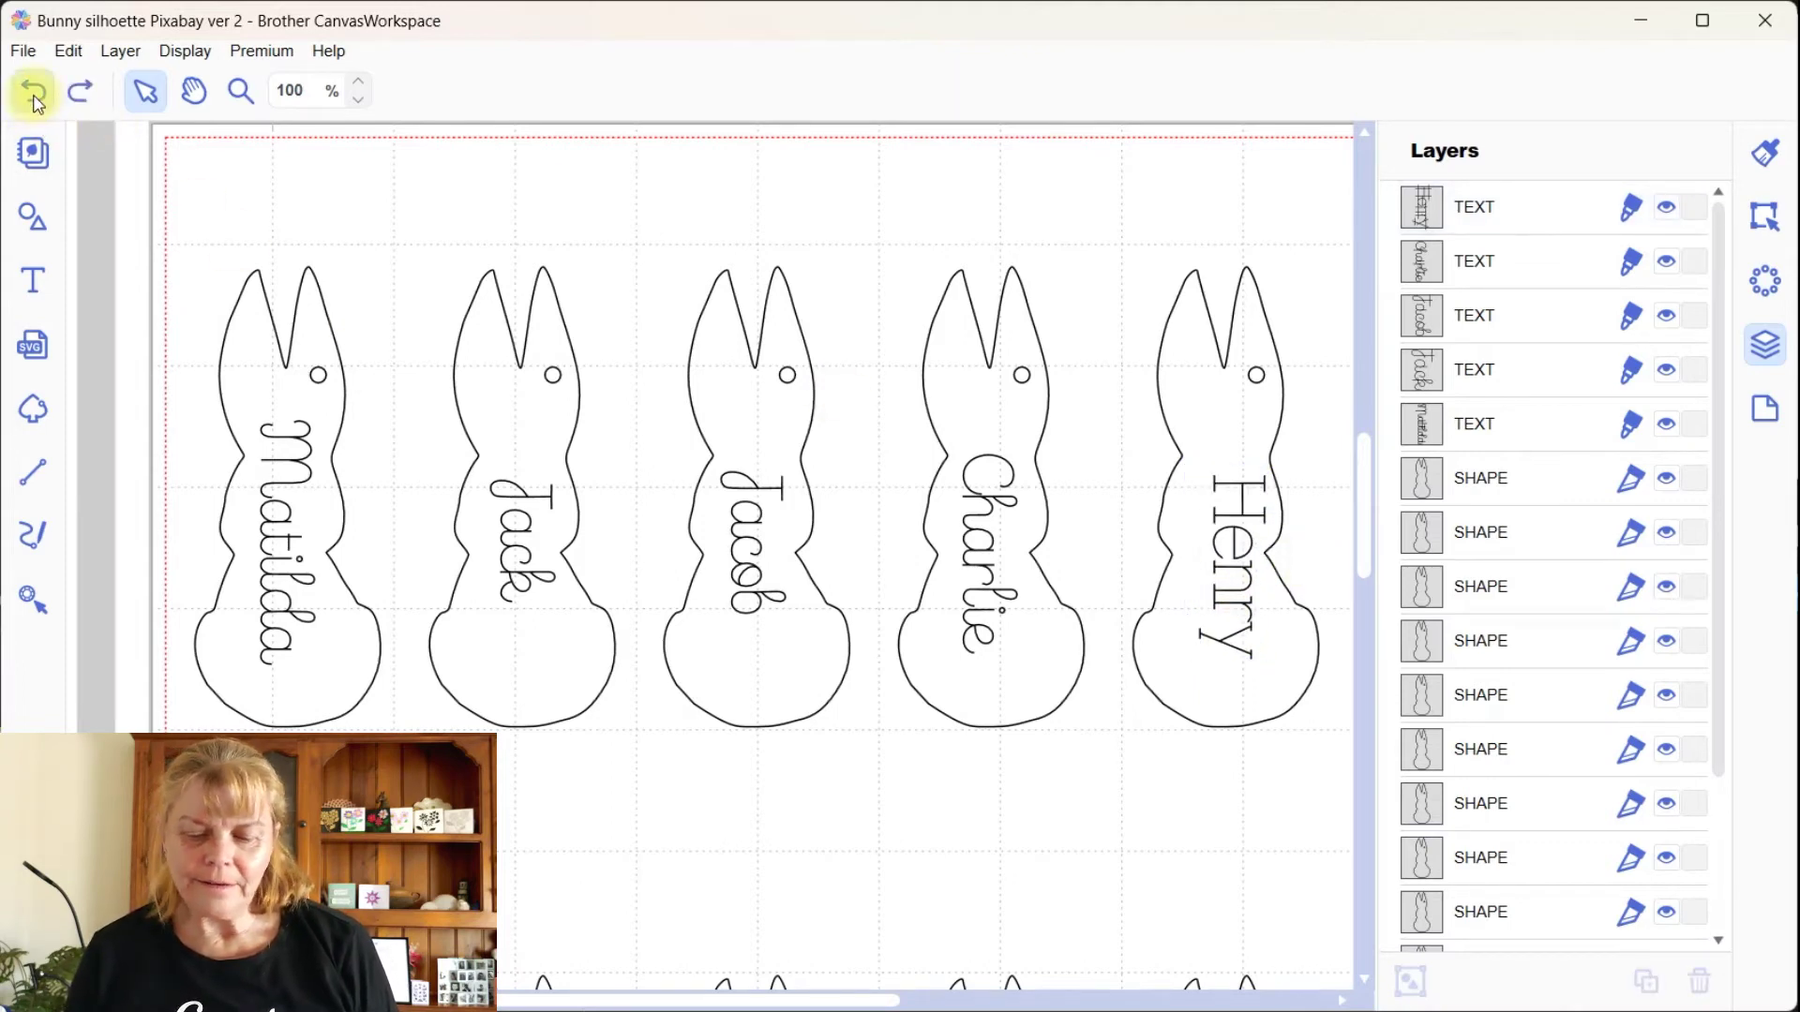
click(34, 91)
click(34, 91)
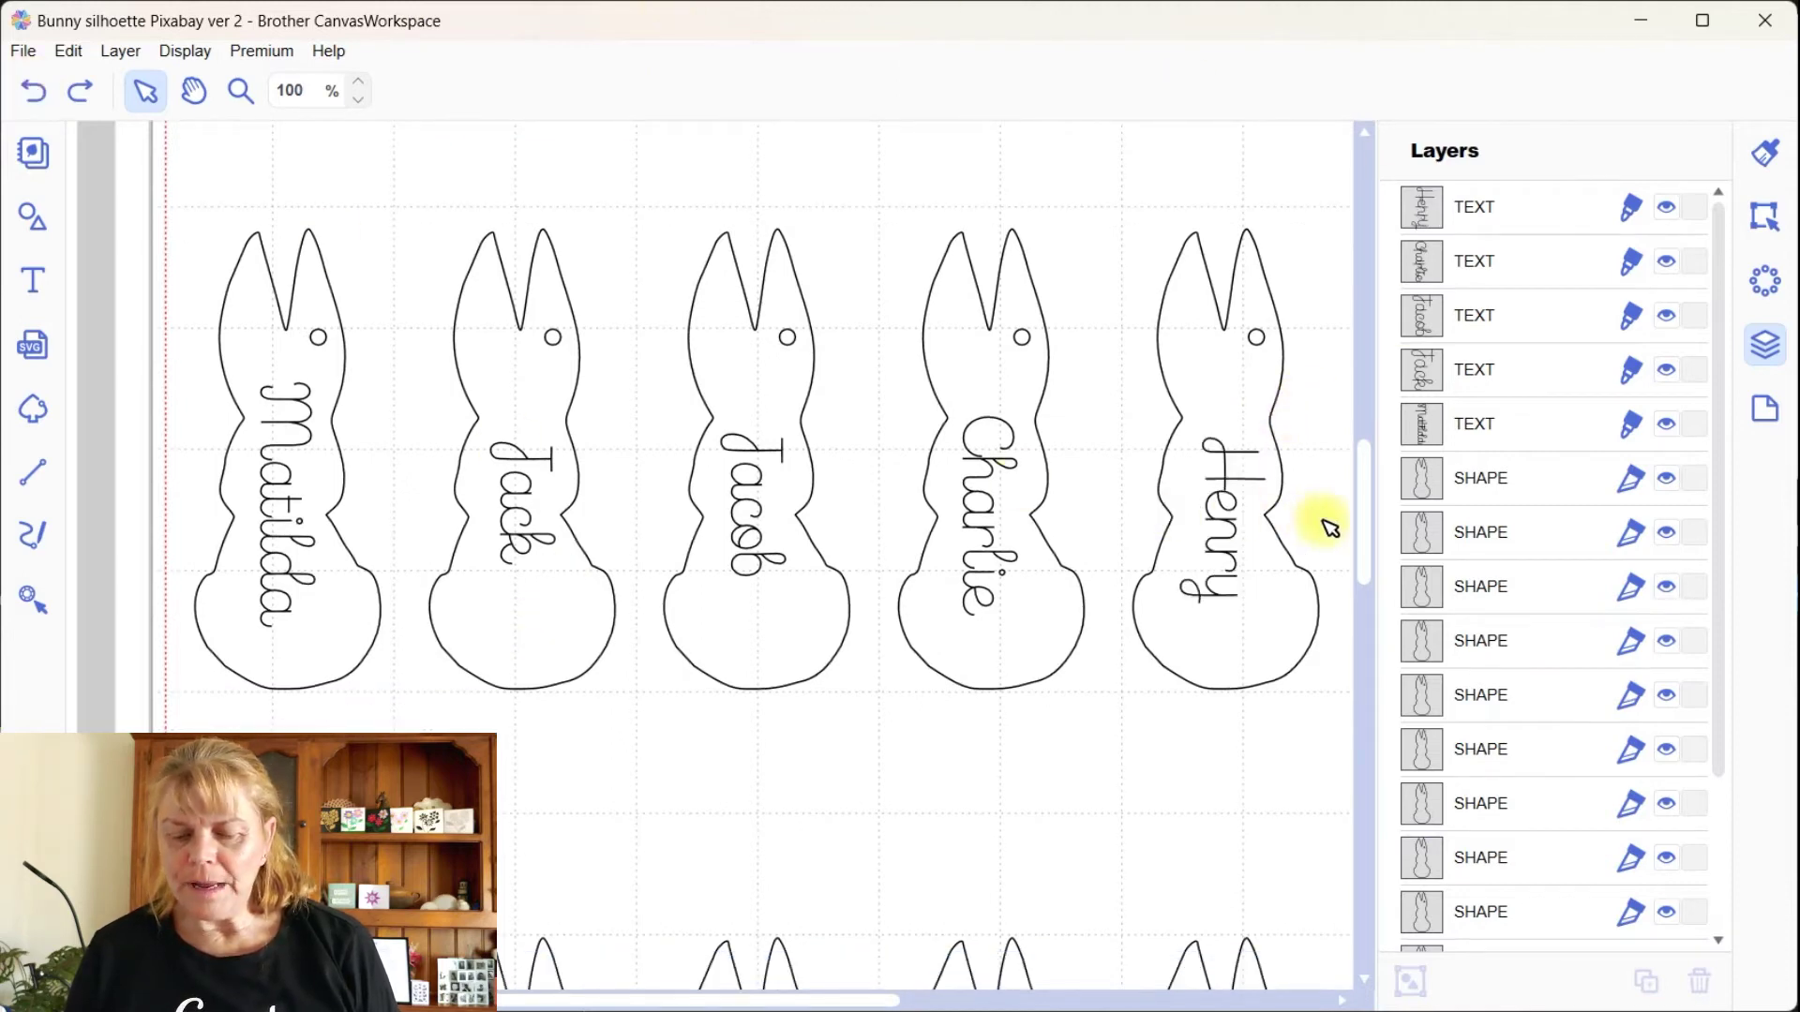
Step: Duplicate the first bunny's name into the first bunny of the lower row, replace it with a different first name and position it
drag(1368, 520, 1371, 589)
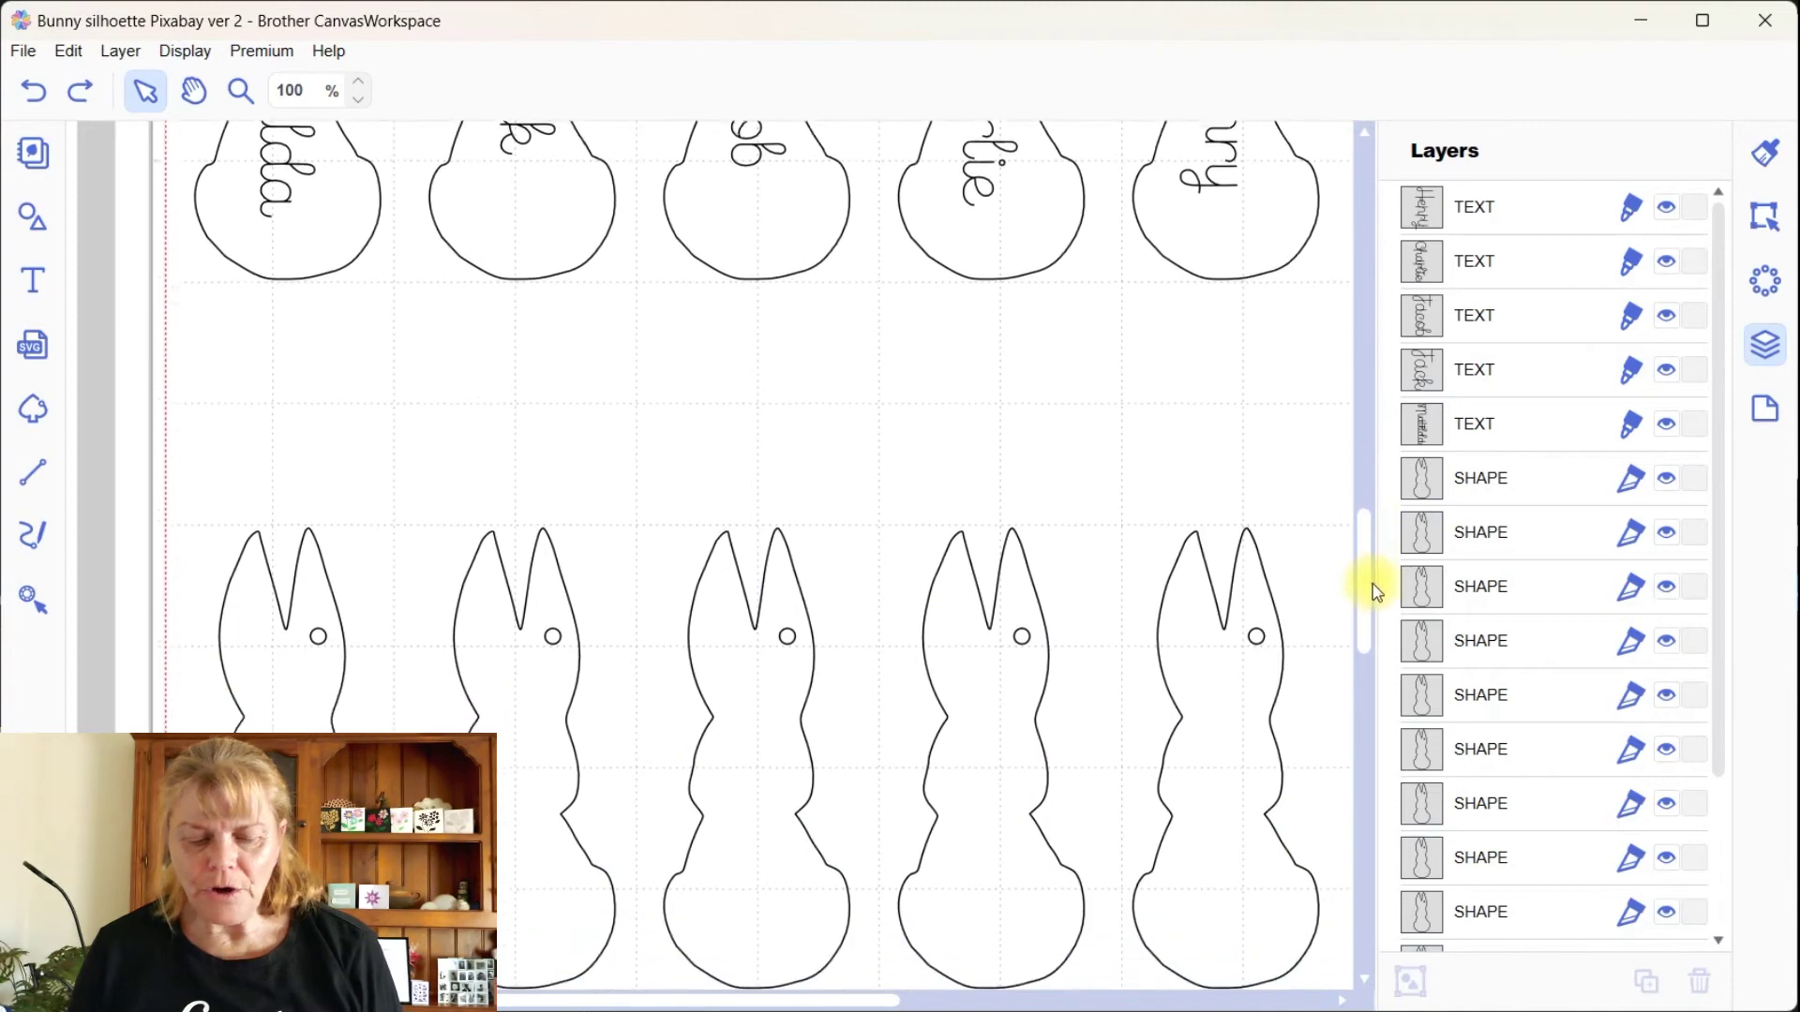
click(279, 176)
key(ctrl+d)
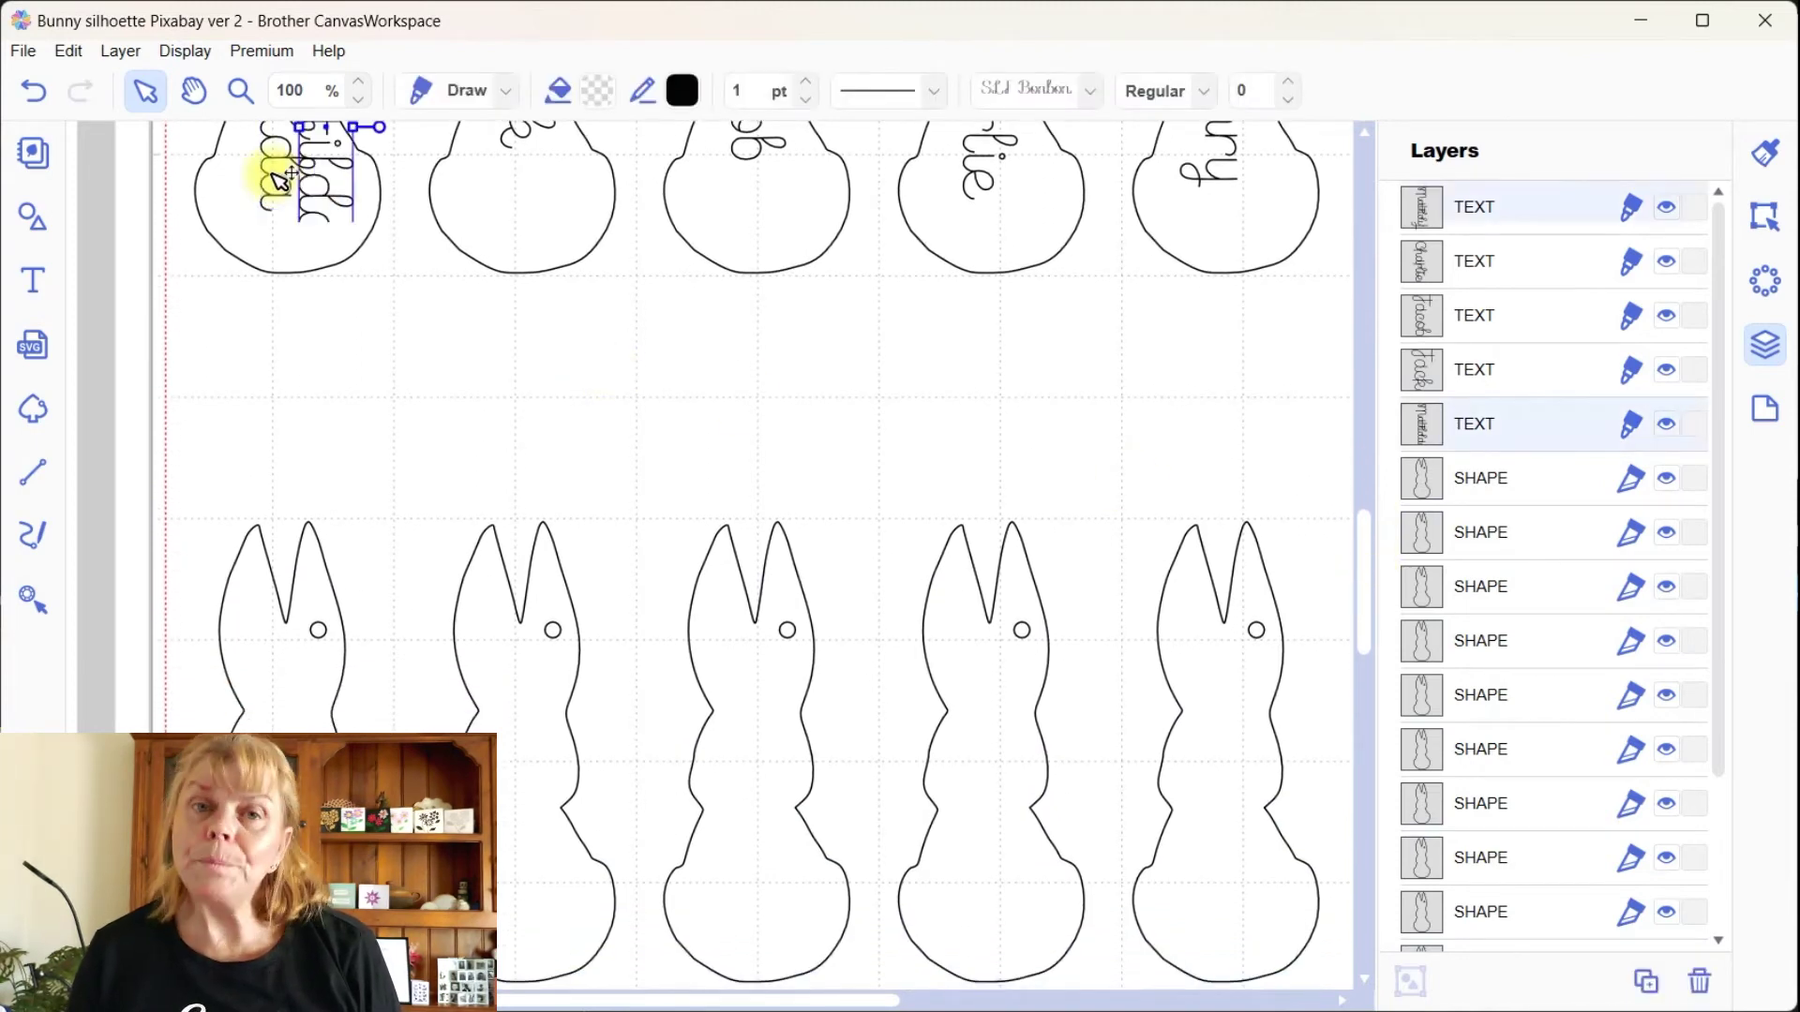
drag(321, 248, 295, 914)
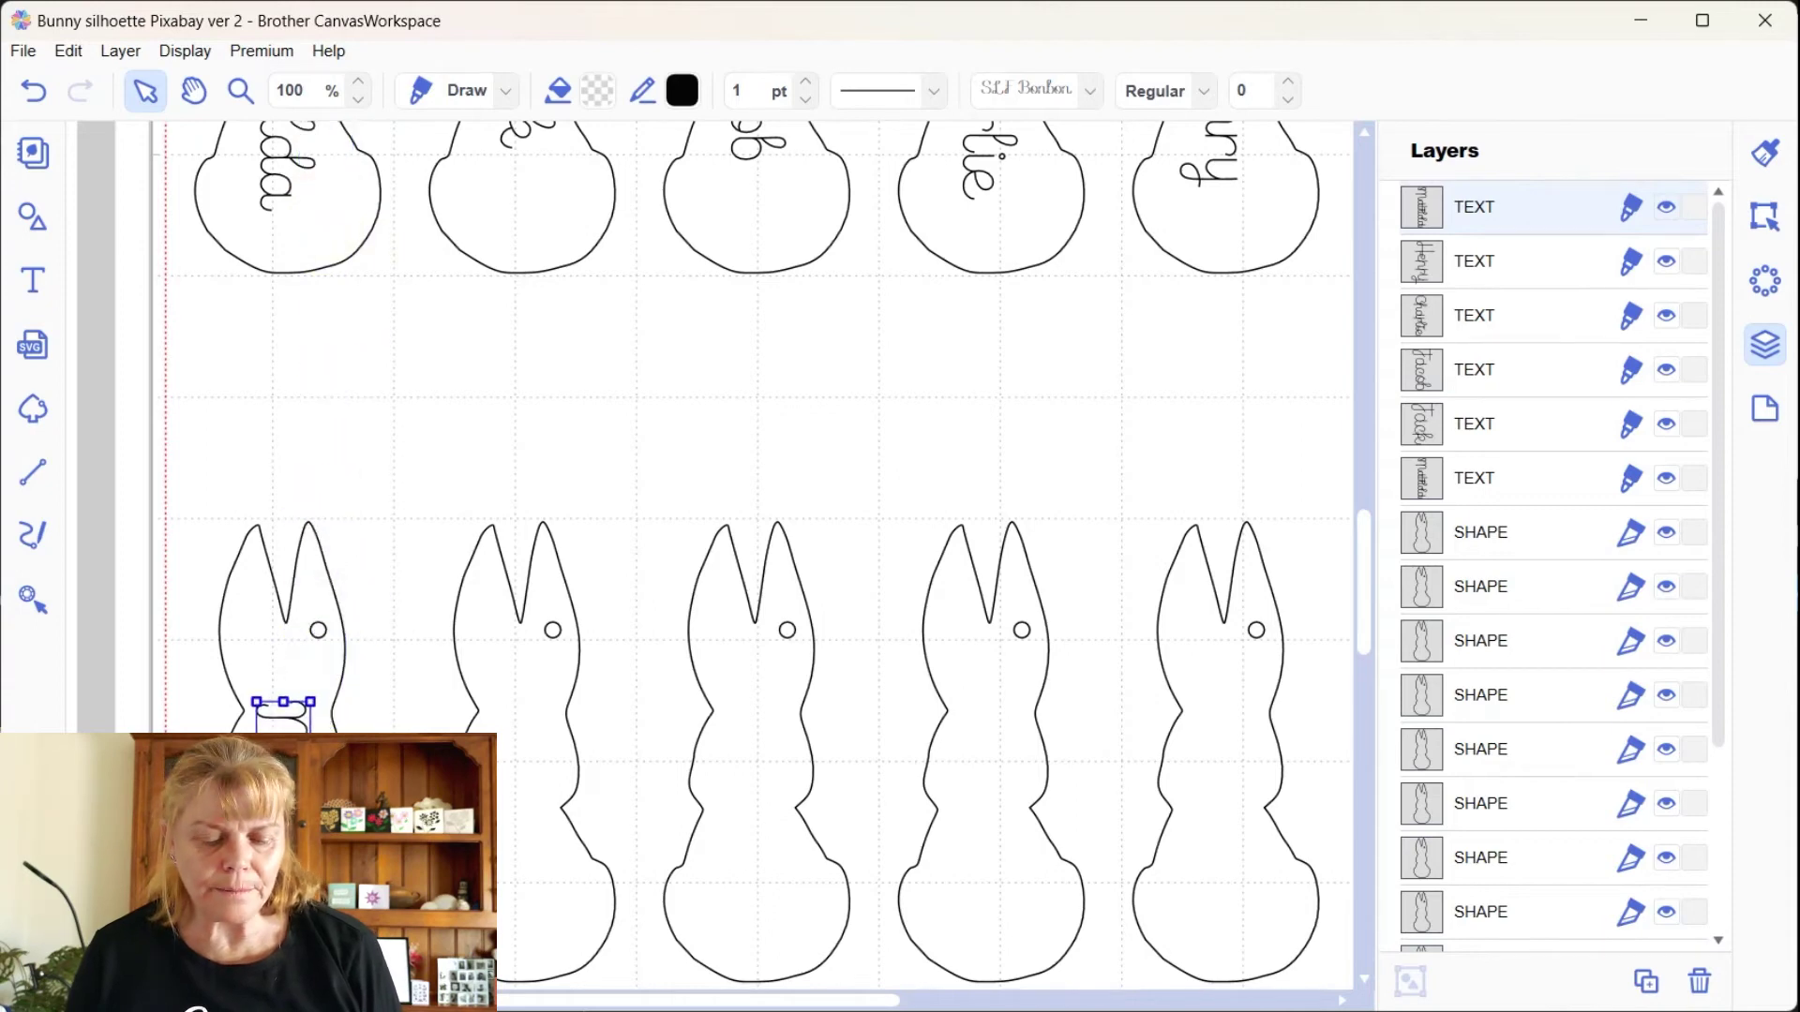
double_click(287, 844)
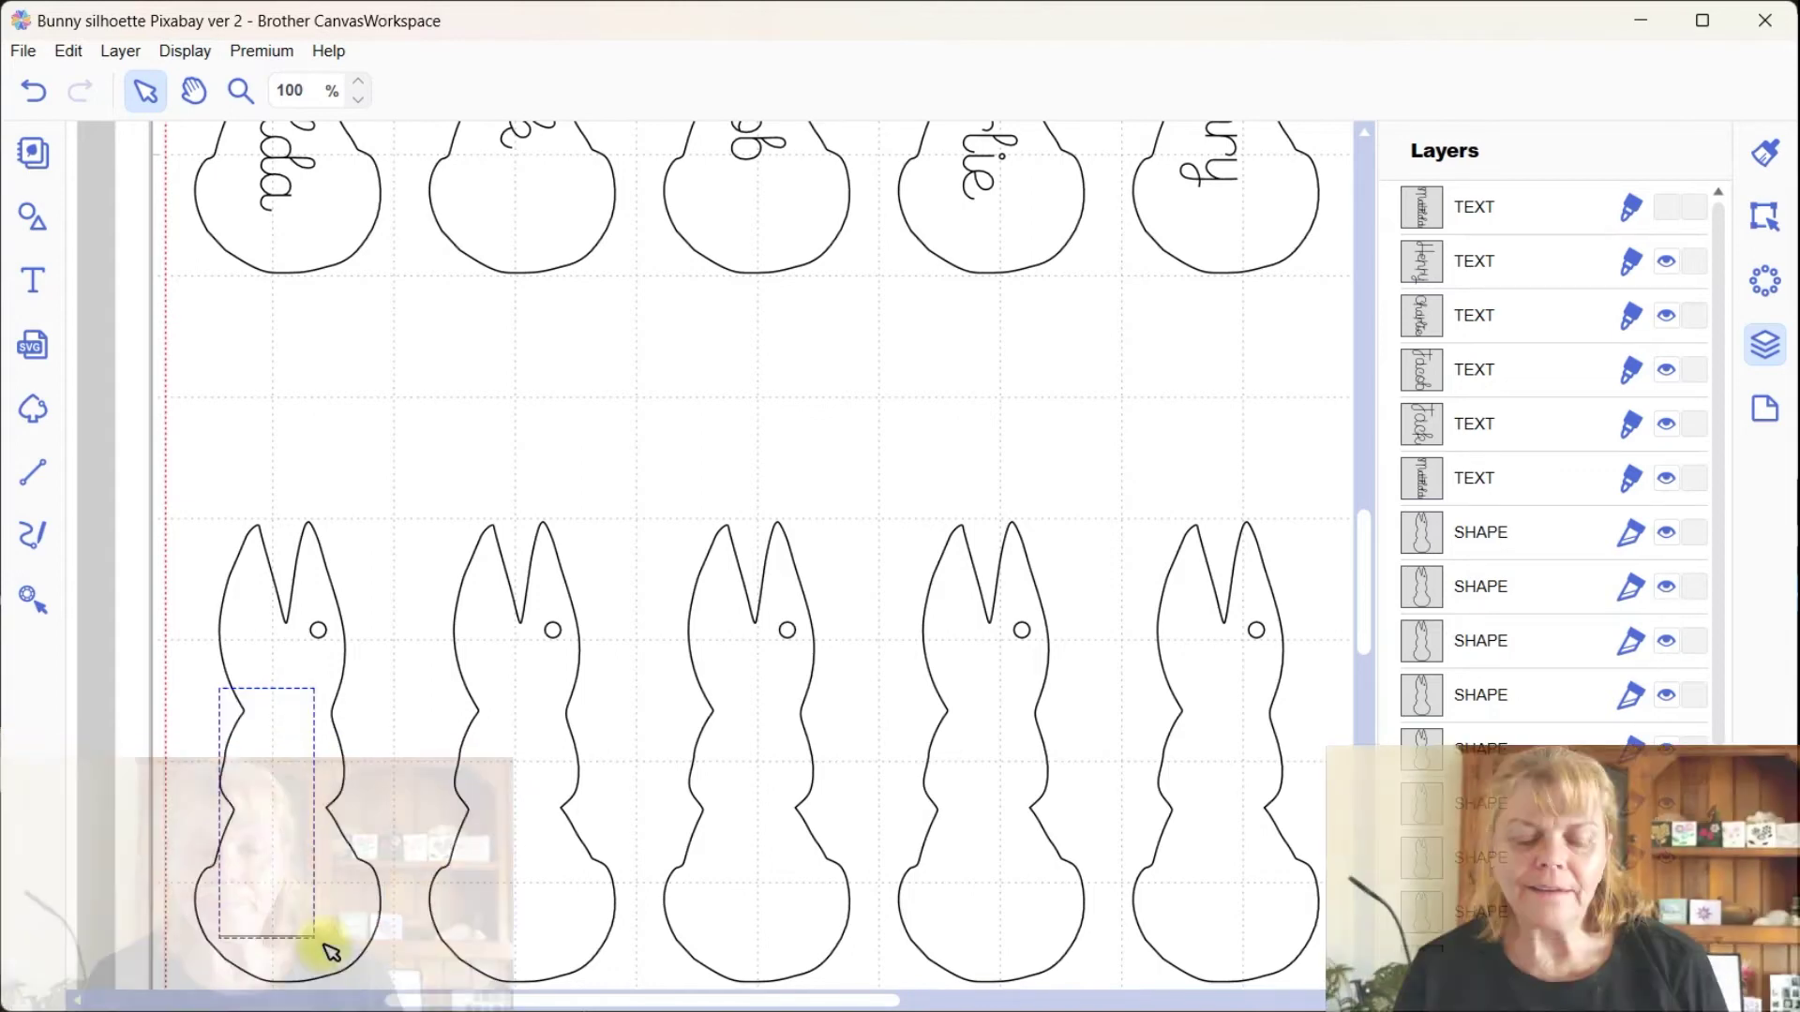
click(277, 745)
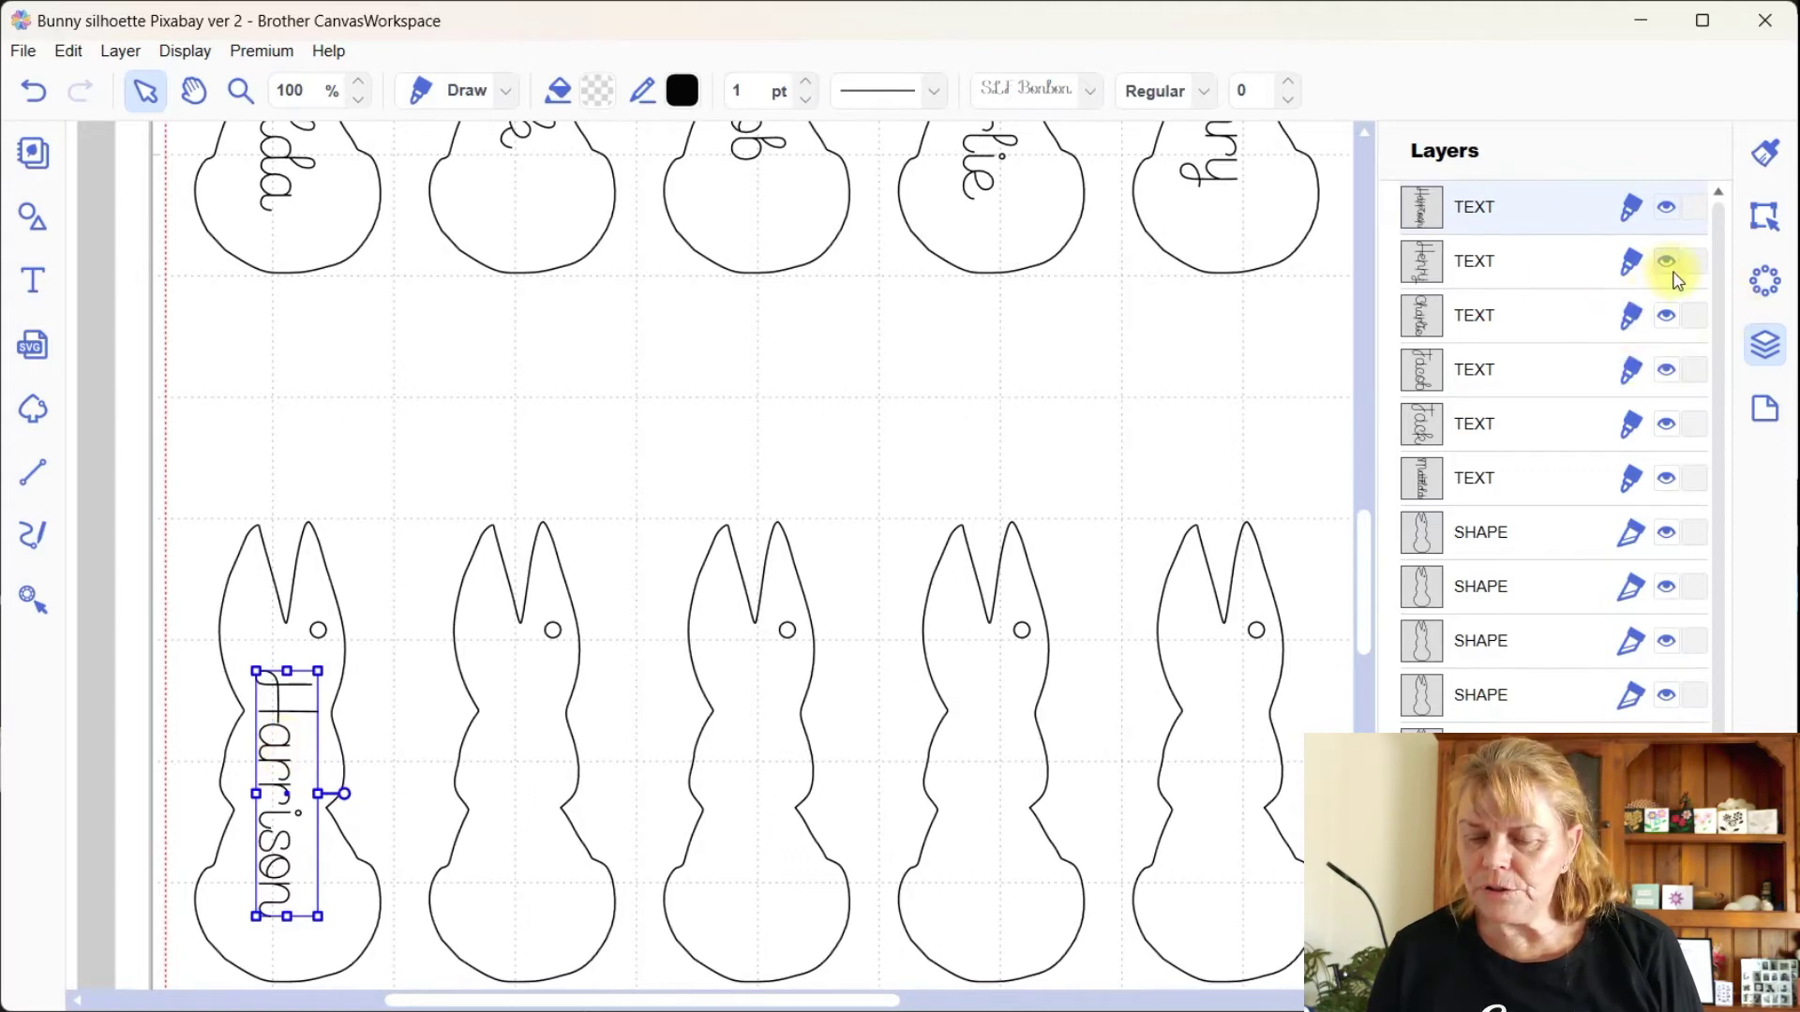
Step: Switch the new lower-row name from Draw to Cut
click(1631, 208)
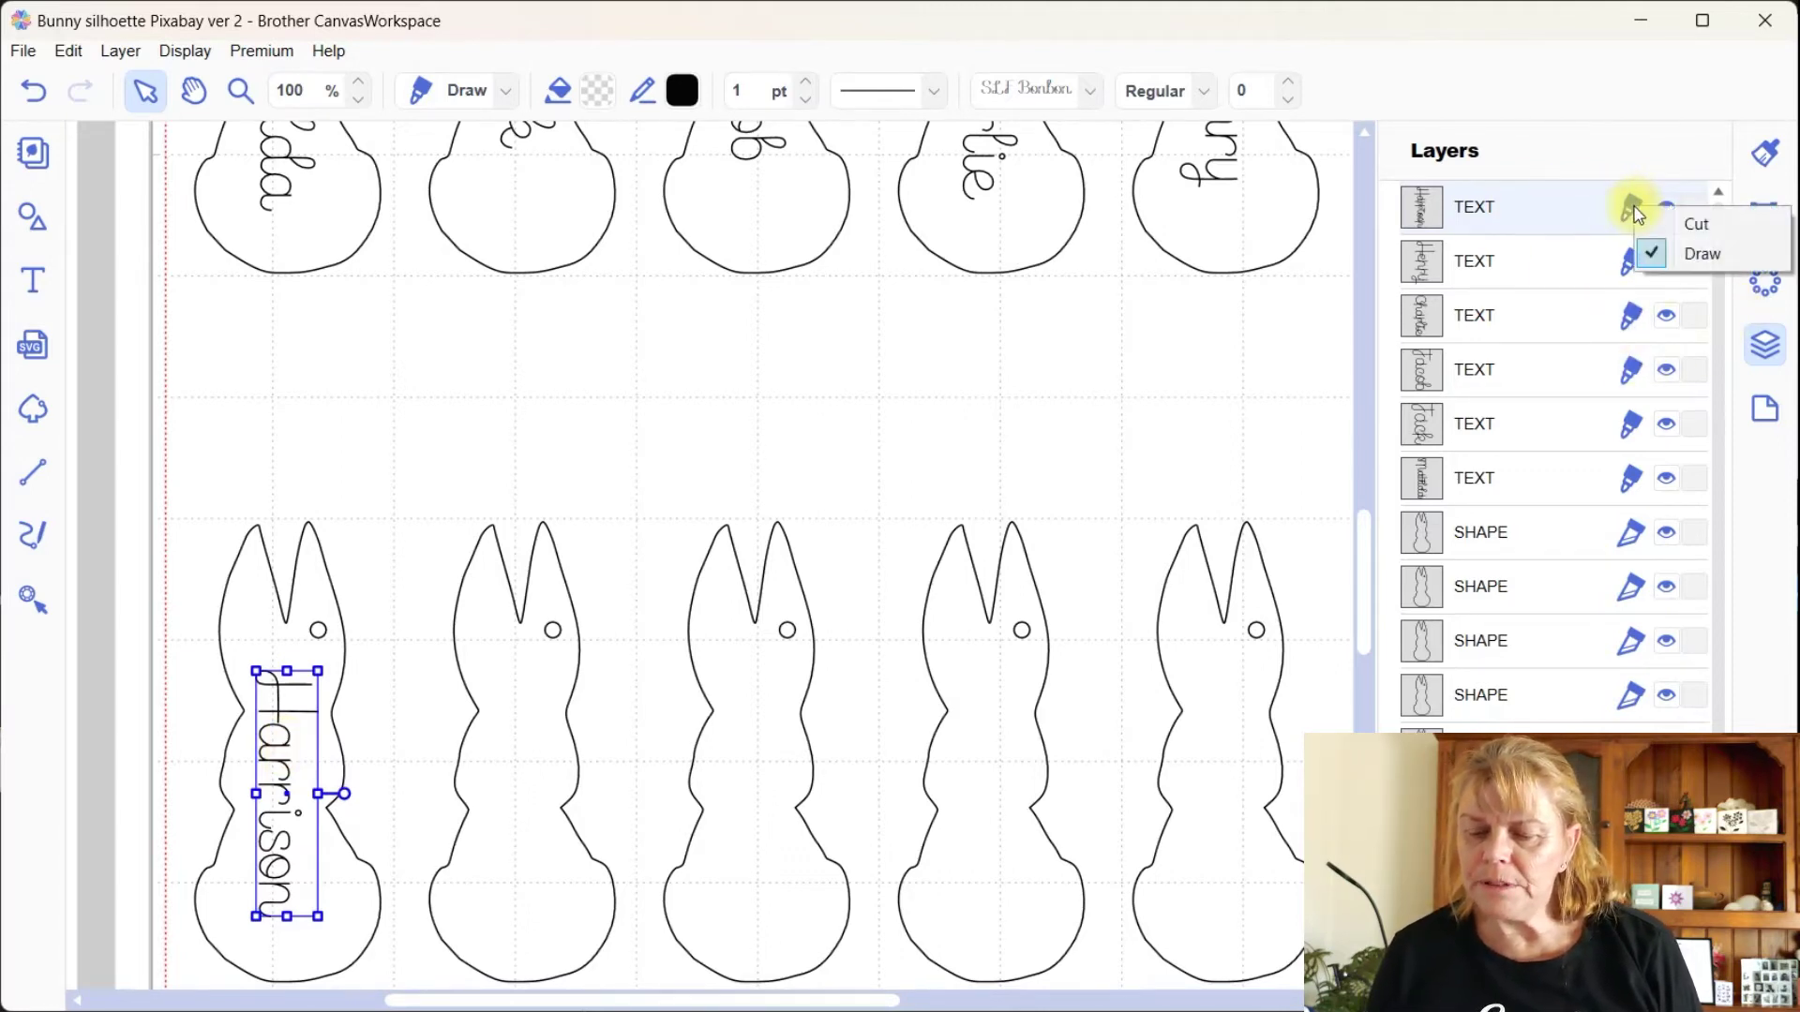
click(1721, 226)
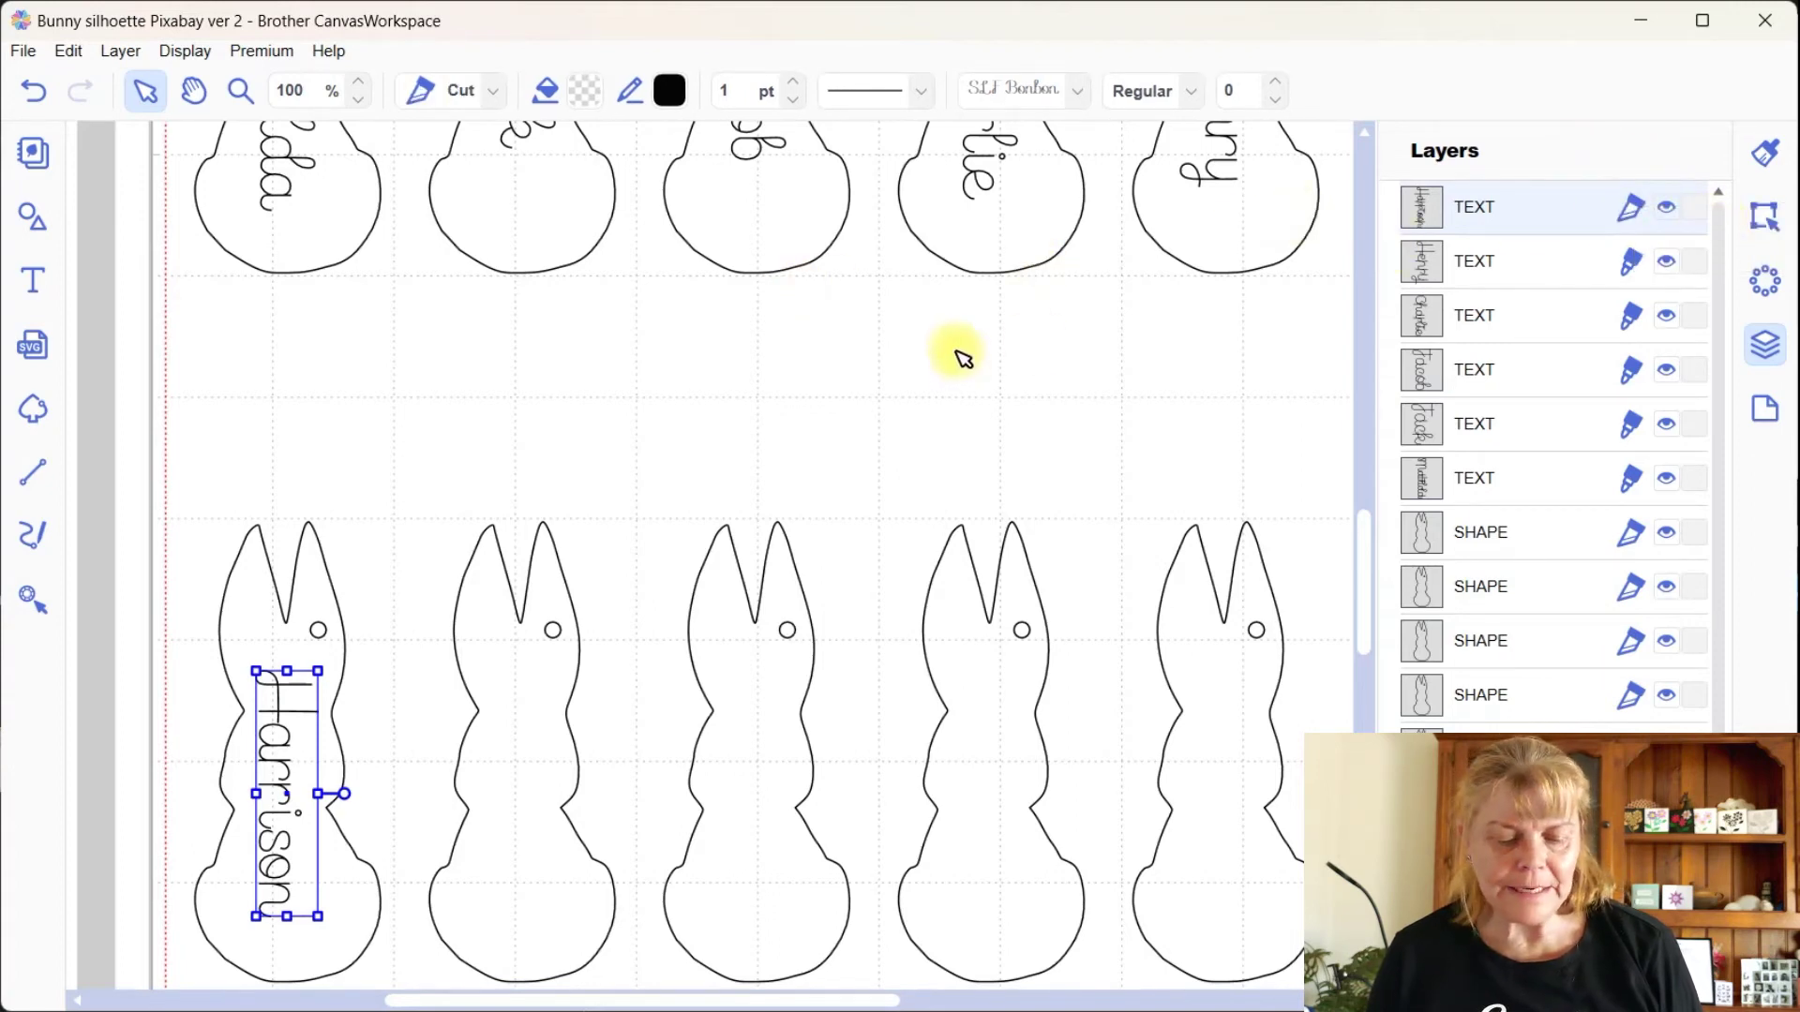
Step: Duplicate that name into the second bunny of the lower row, change it to another first name and position it midway down the body
key(ctrl+d)
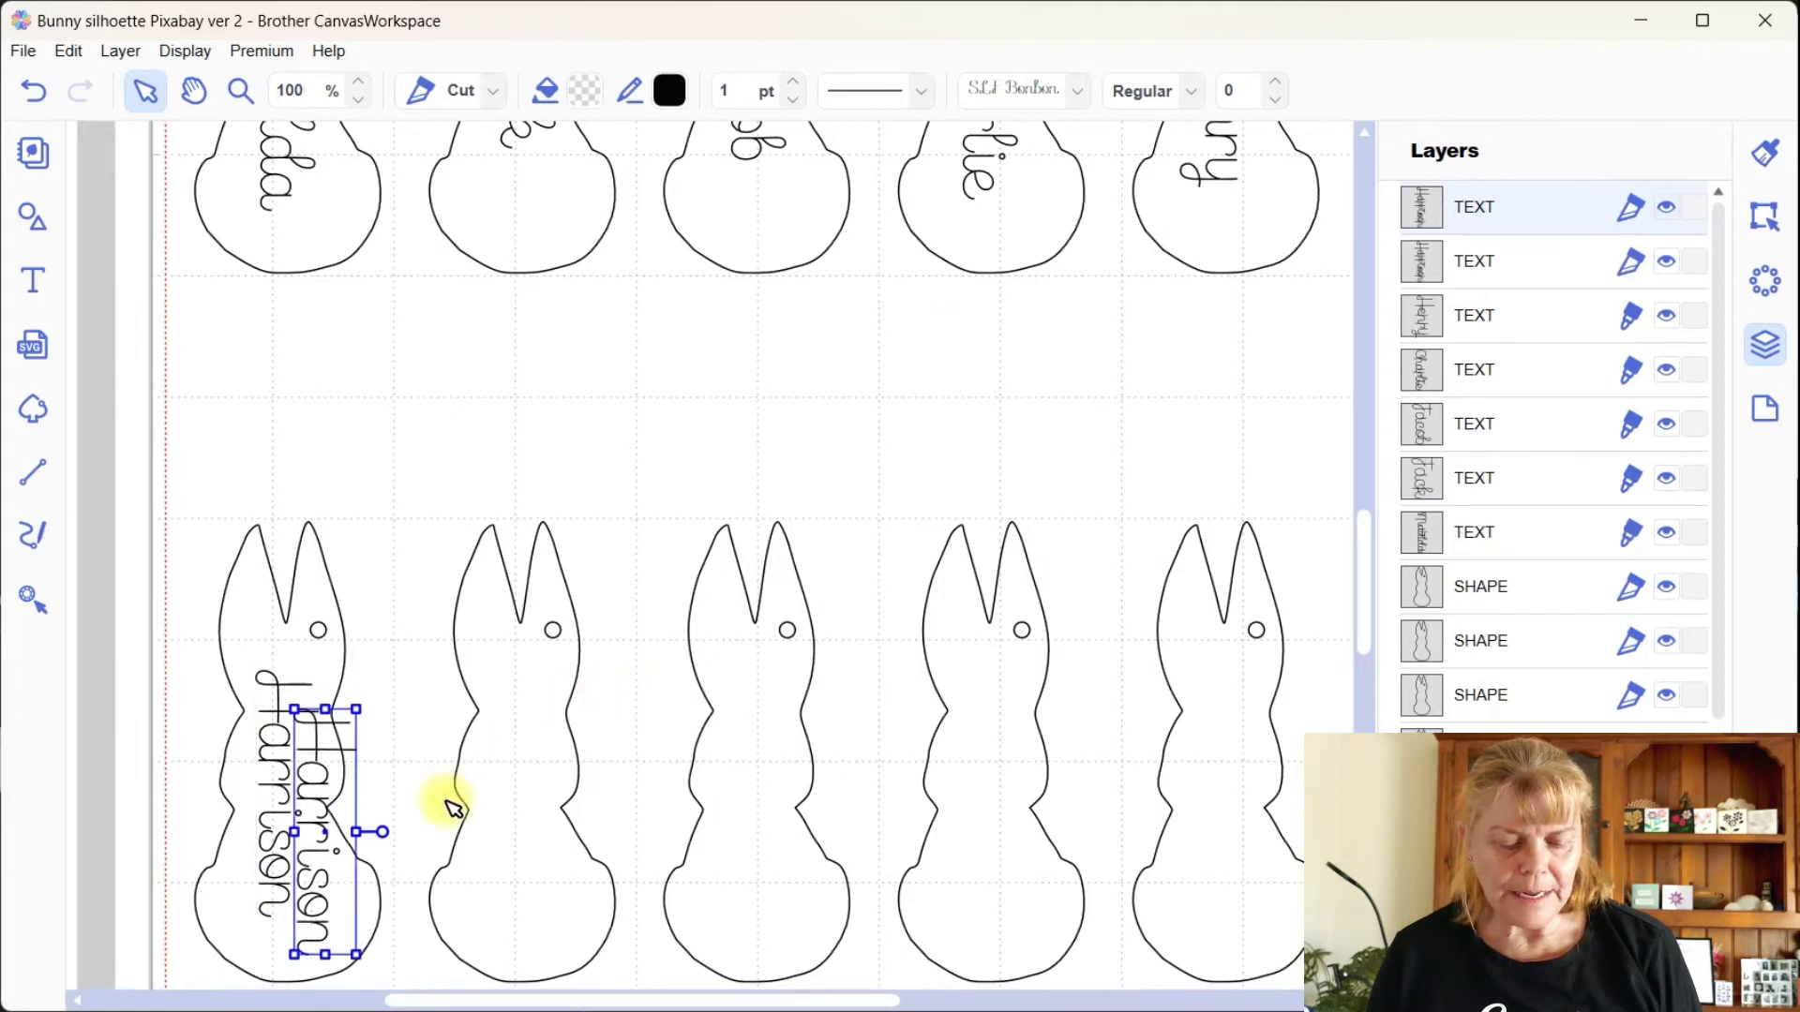
drag(316, 879, 518, 841)
double_click(514, 839)
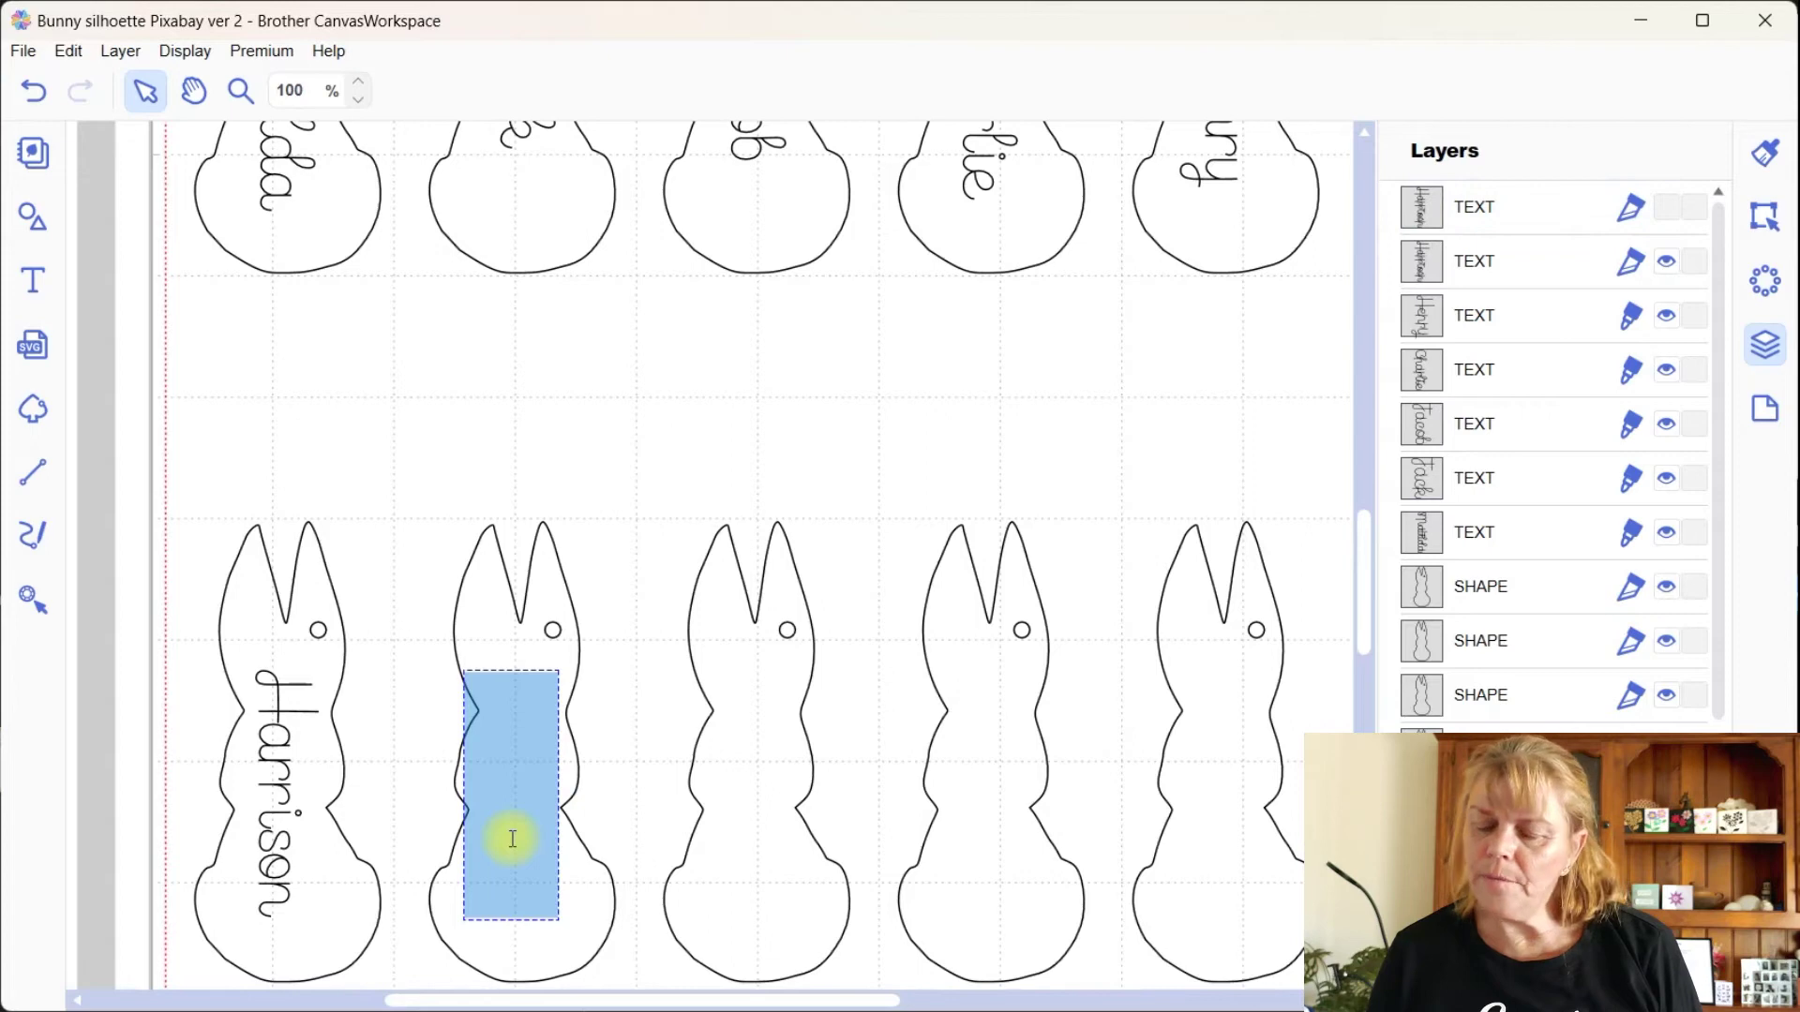
key(BackSpace)
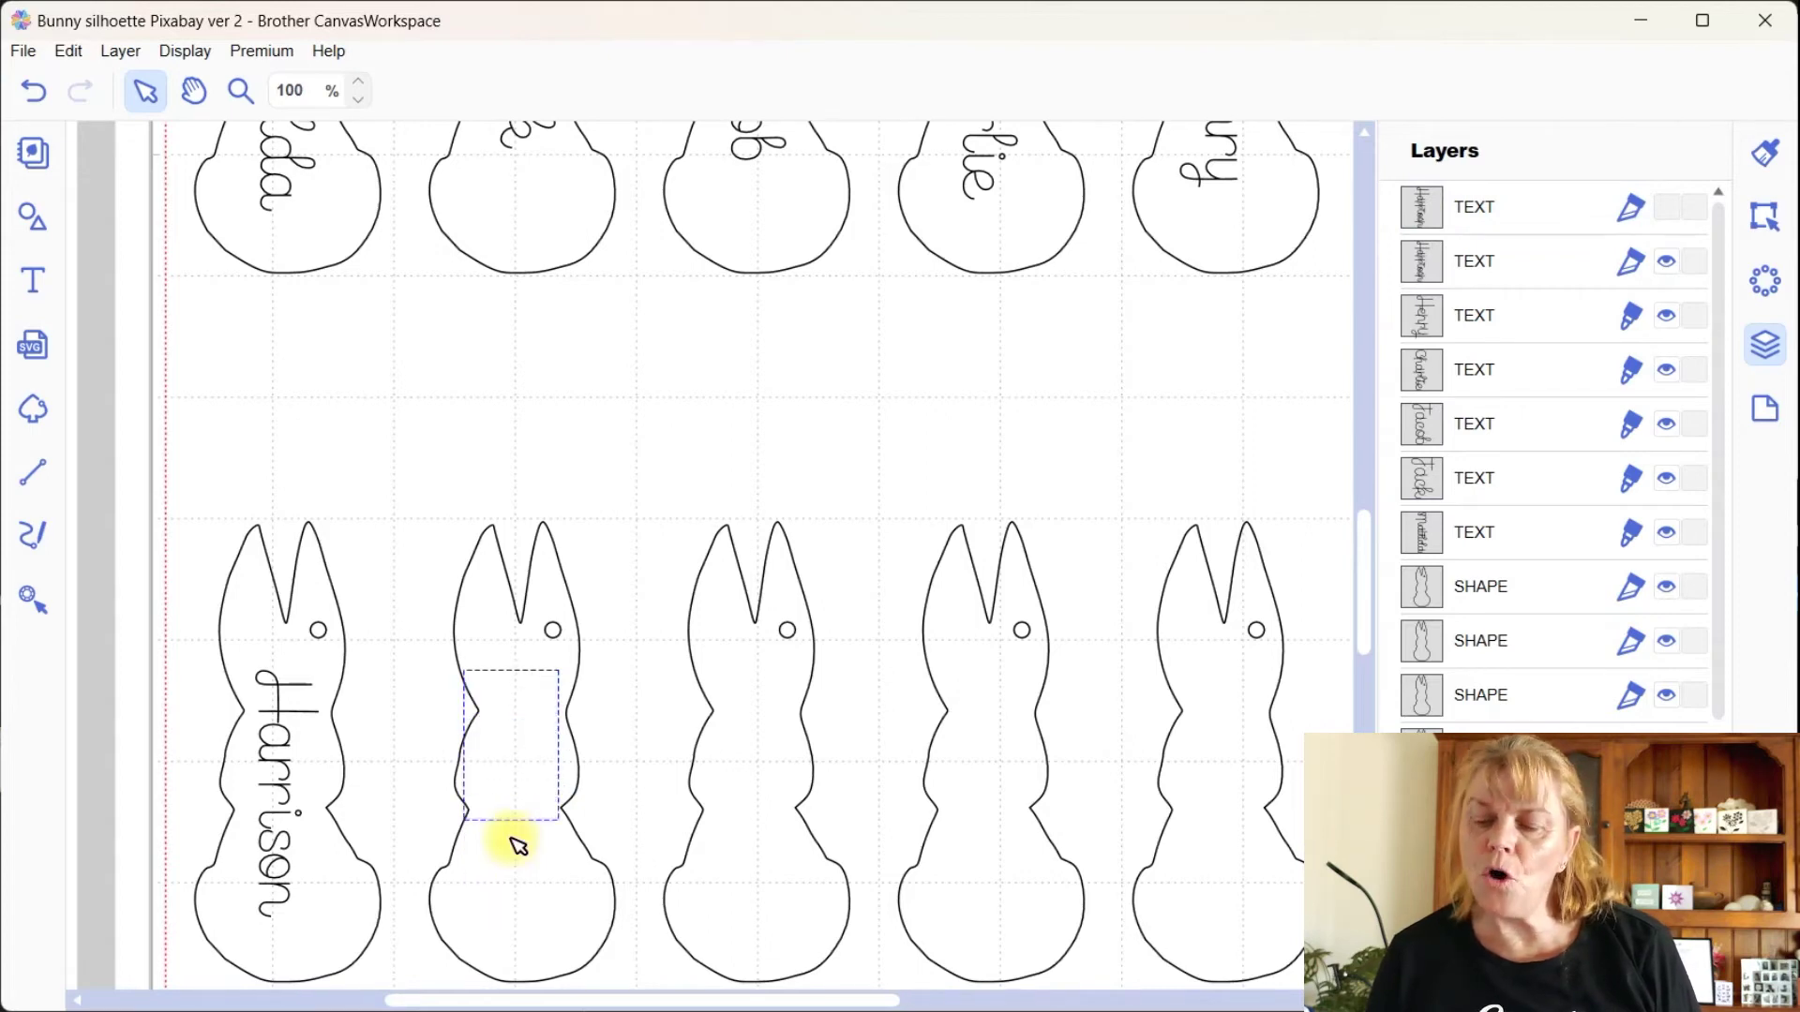
click(622, 480)
drag(534, 774, 526, 832)
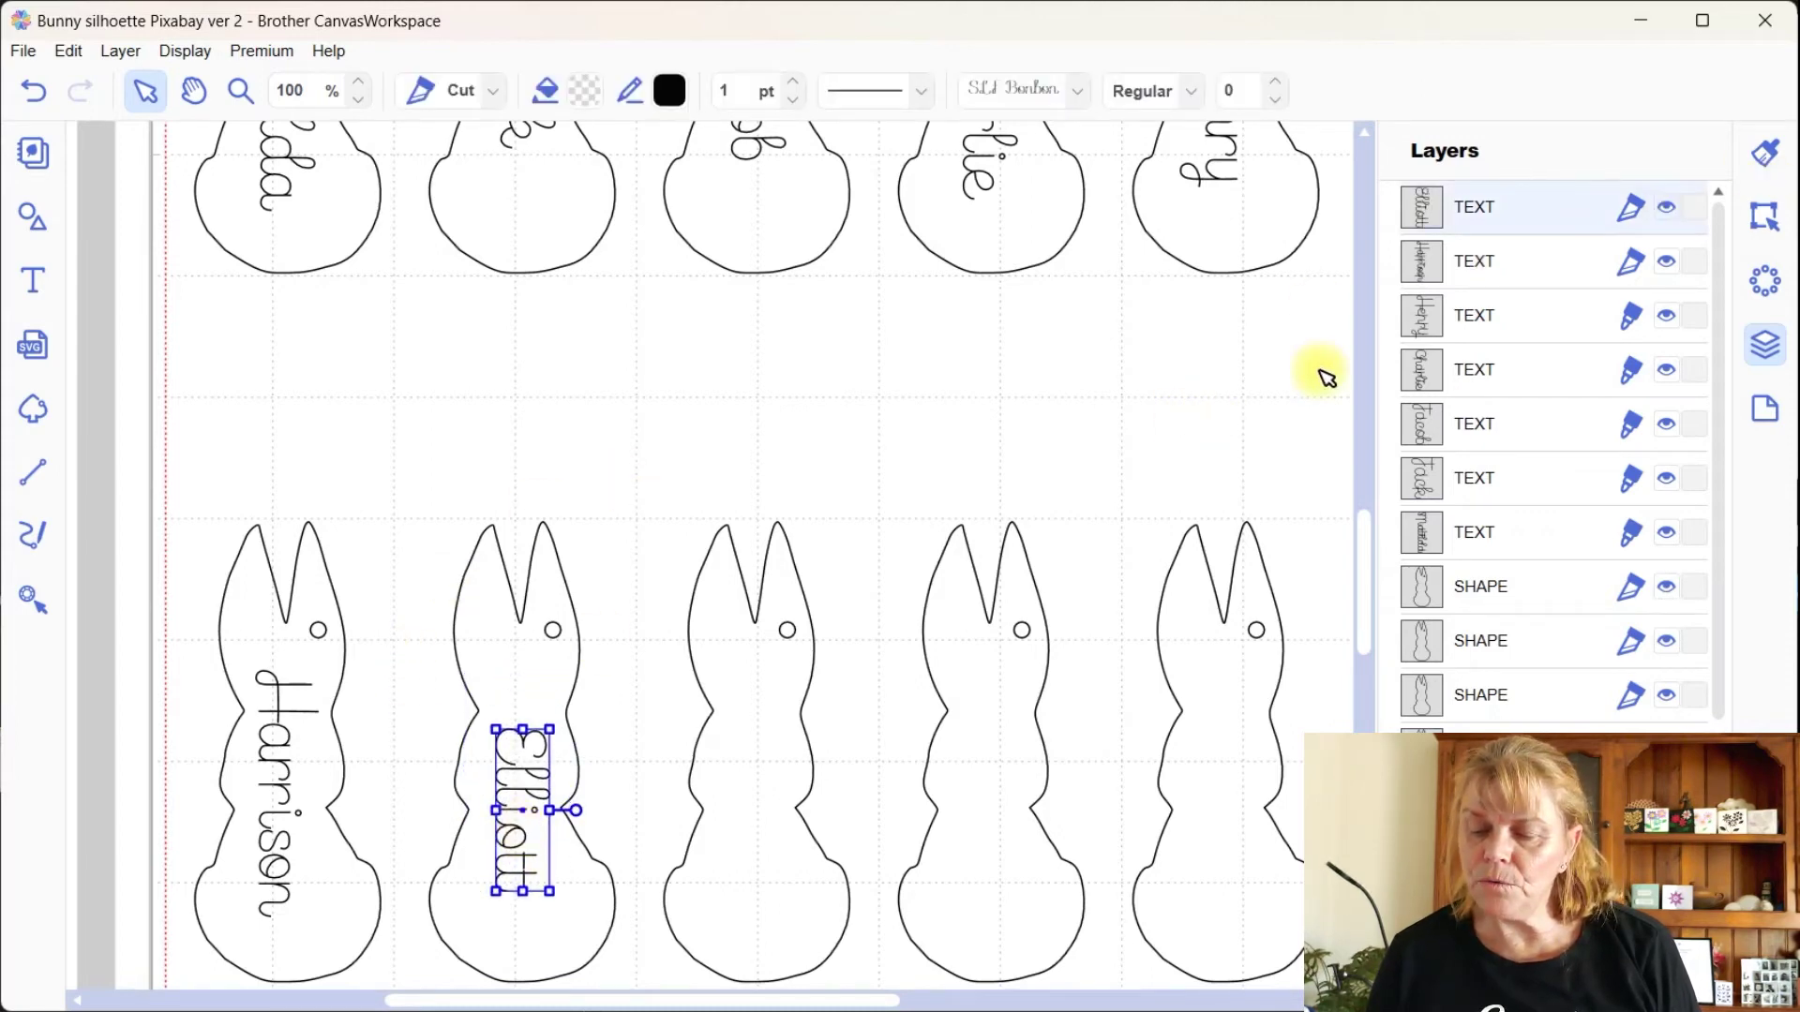
Step: Set the line type of both lower-row names to Draw
click(1635, 267)
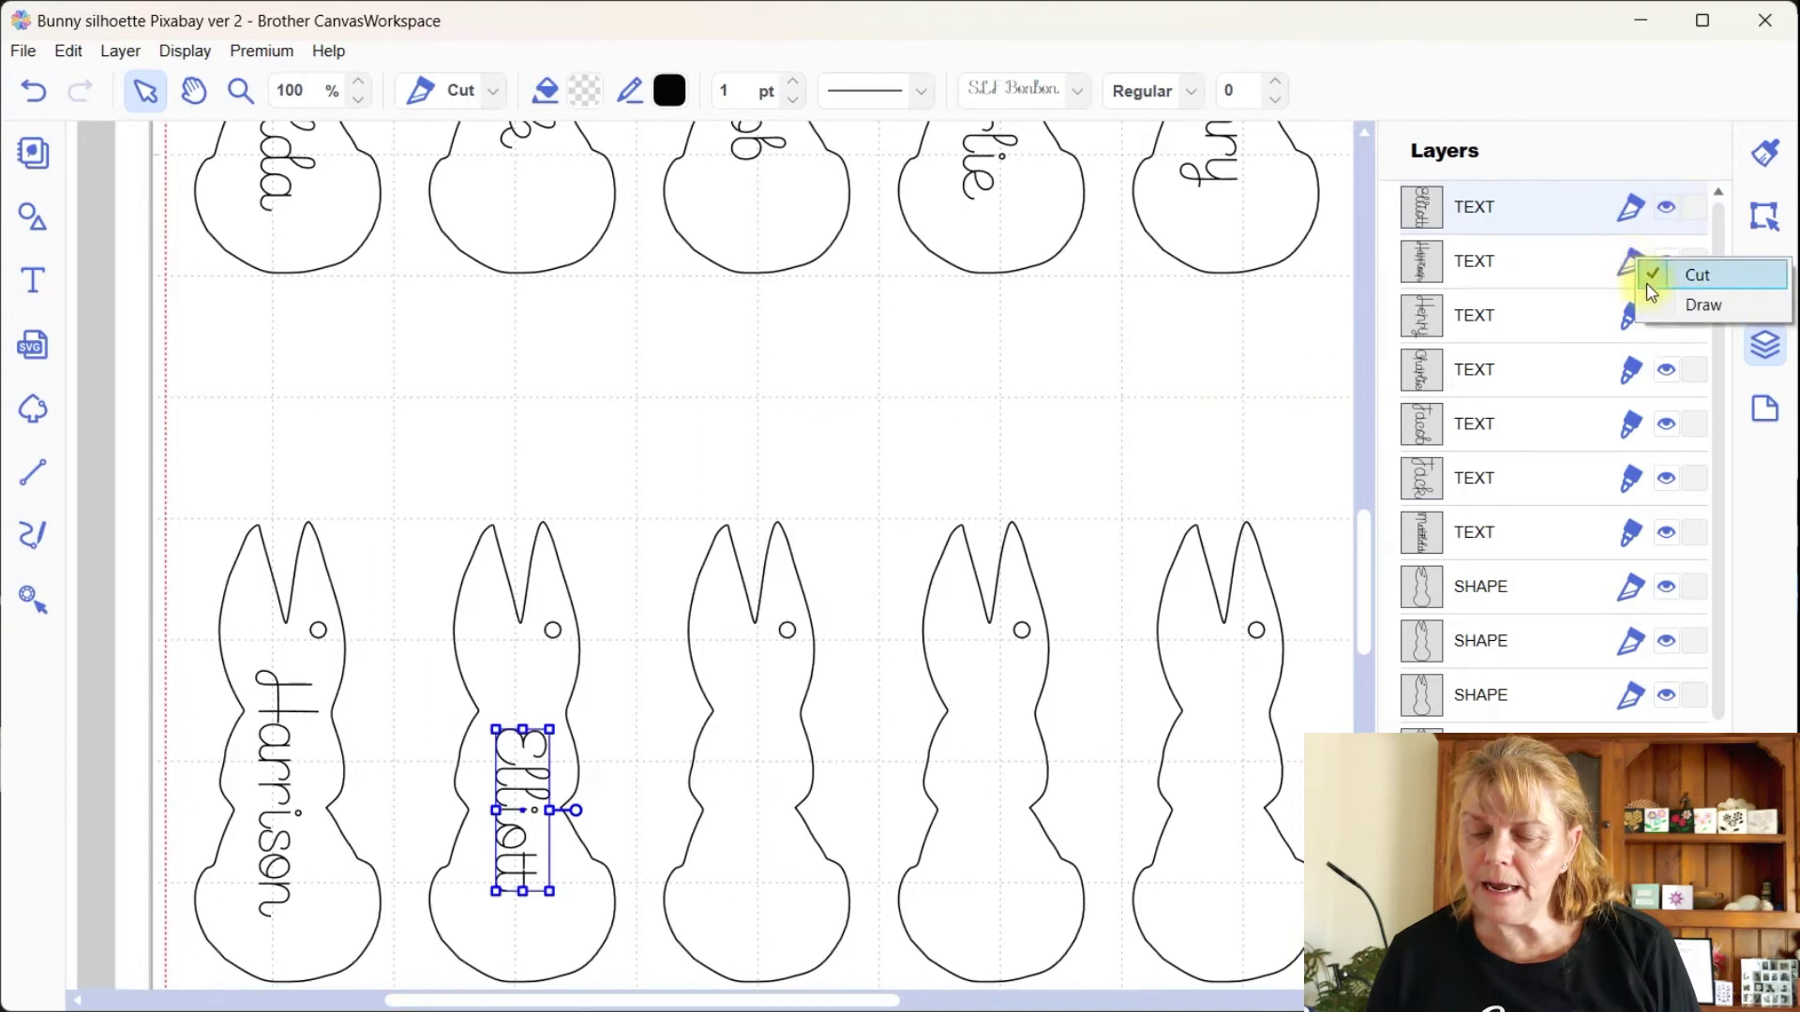
click(1701, 300)
click(1629, 207)
click(1695, 244)
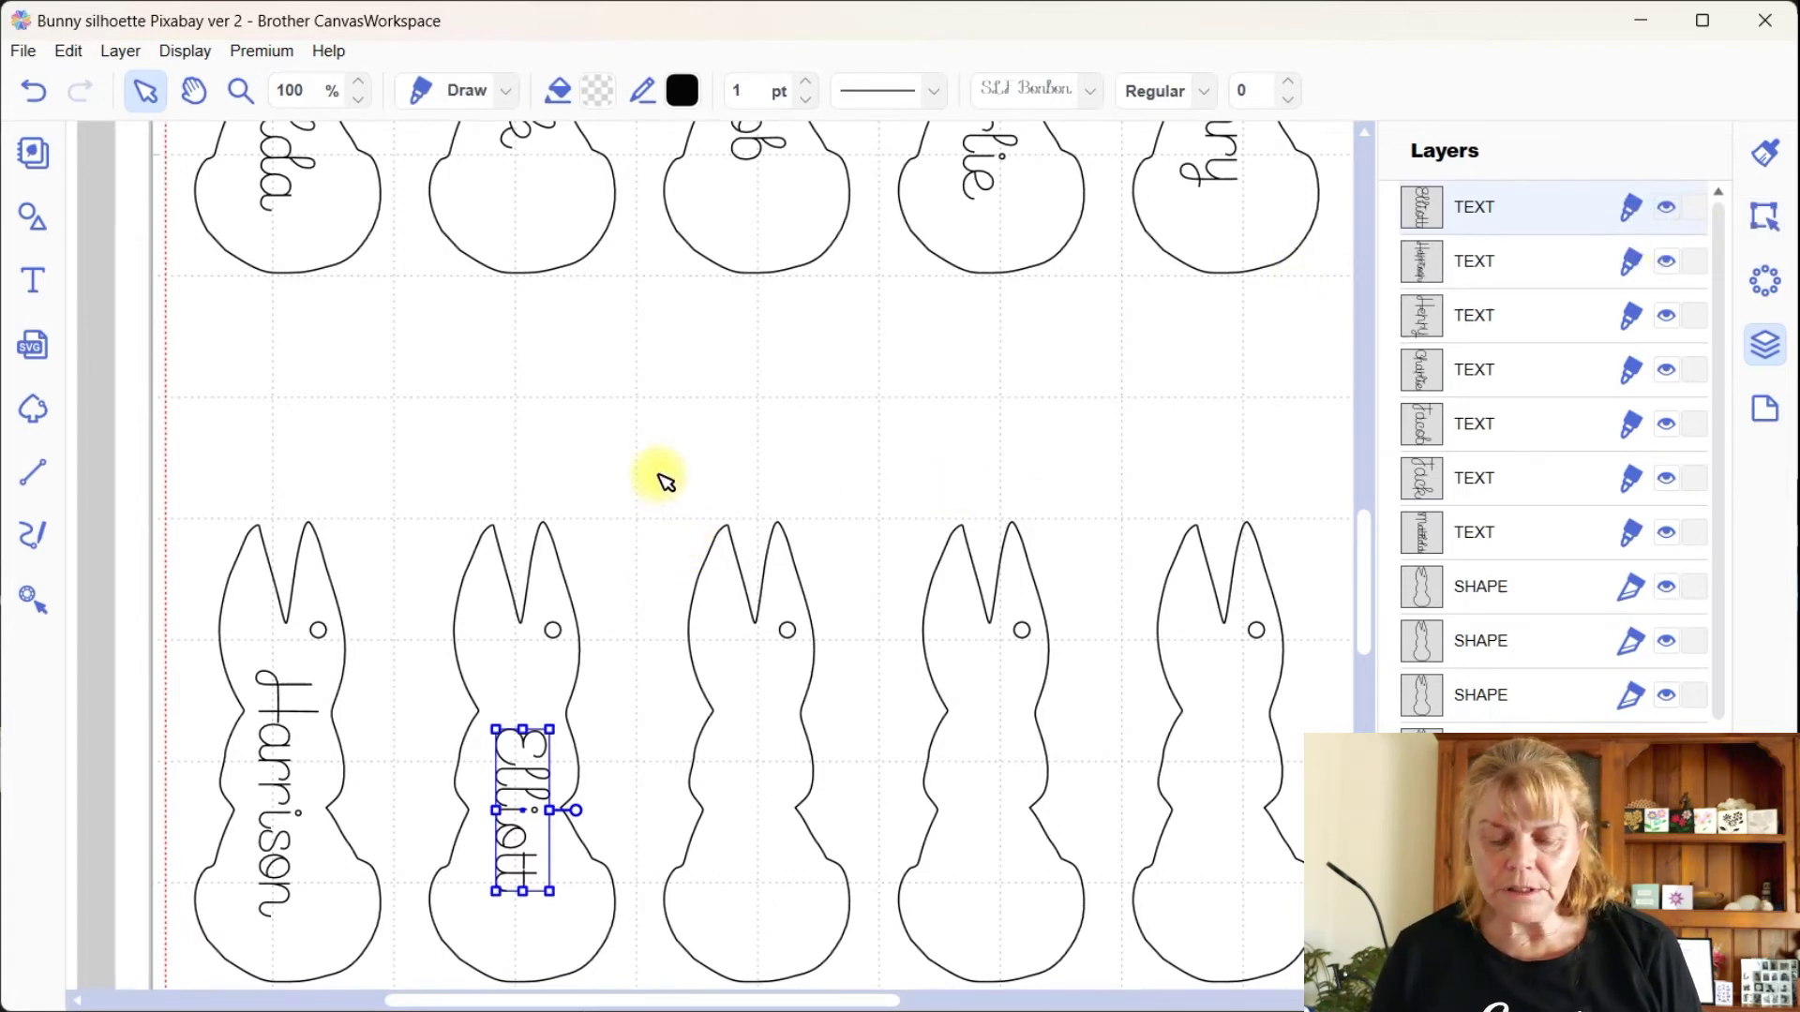
Step: Copy the upper row's first name into the third bunny of the lower row, replace it with a different first name and position it
click(281, 183)
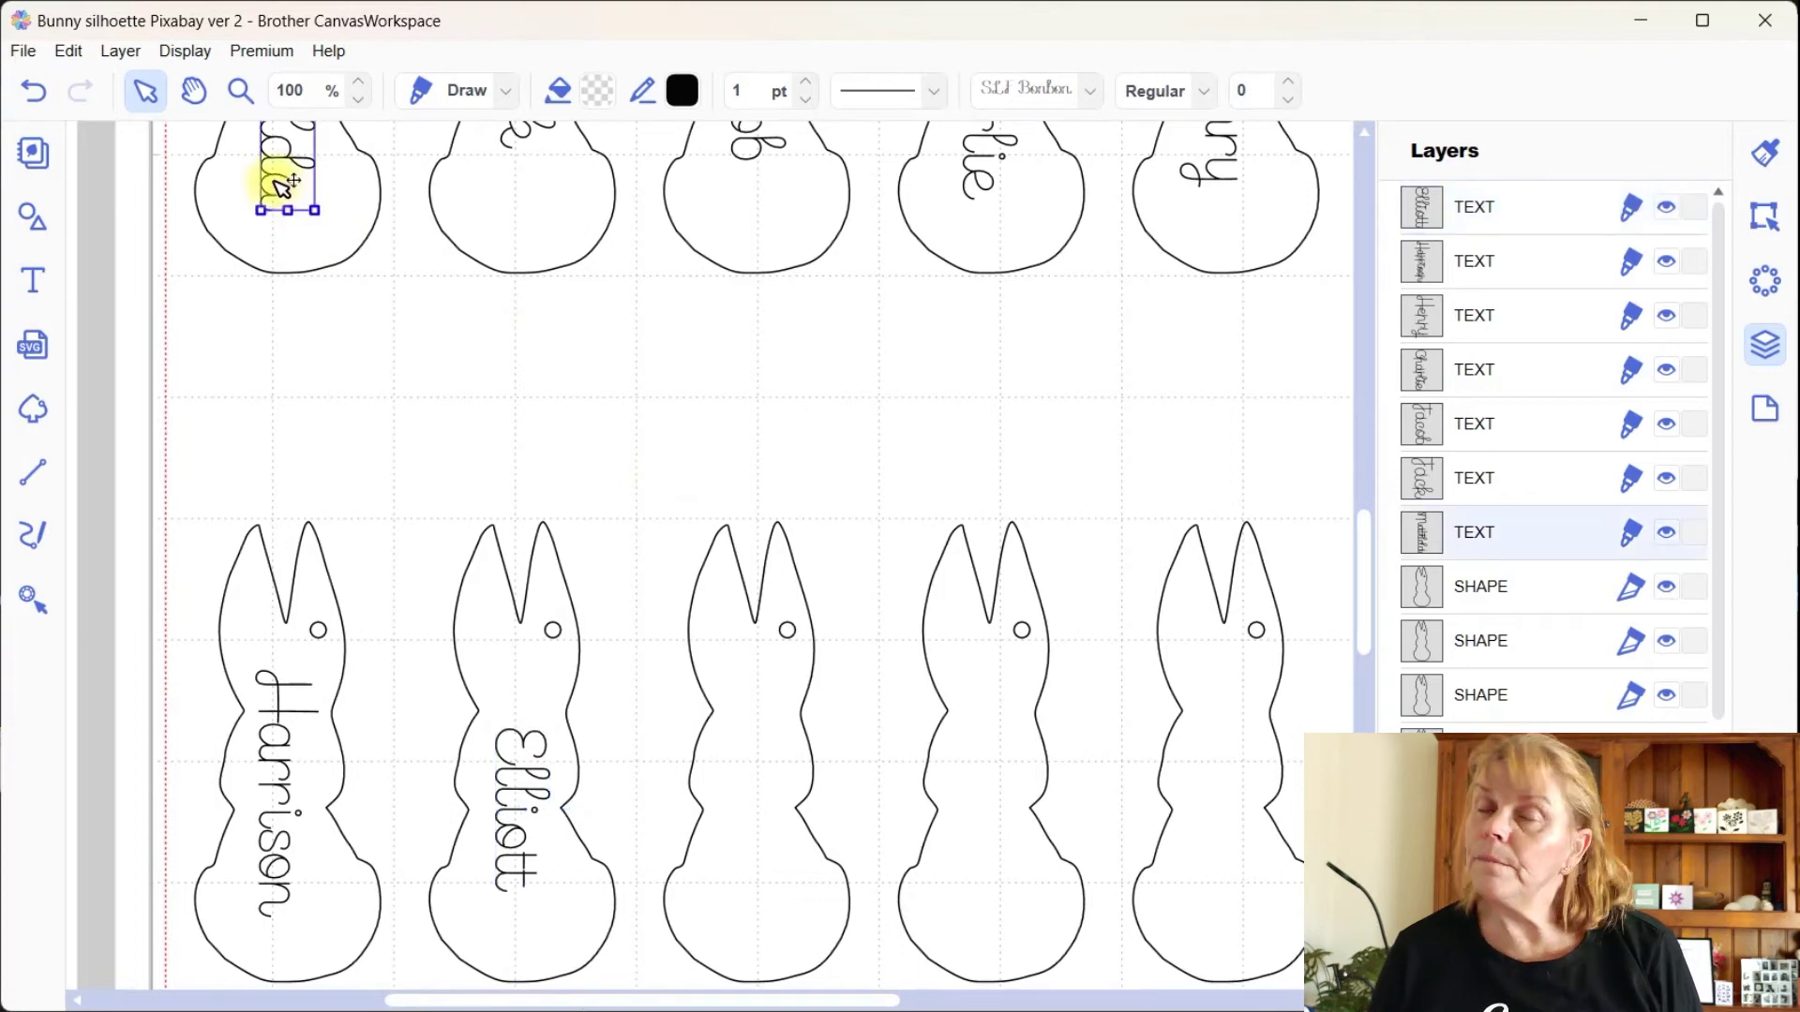
key(ctrl+c)
key(ctrl+v)
drag(321, 221, 754, 895)
double_click(755, 895)
key(ctrl+a)
key(BackSpace)
text(Lachie)
click(904, 594)
drag(761, 752, 761, 795)
Step: Paste the name text into the fourth bunny of the lower row and replace it with another first name
key(ctrl+v)
drag(375, 211, 1004, 856)
double_click(999, 856)
key(ctrl+a)
key(BackSpace)
text(Ella)
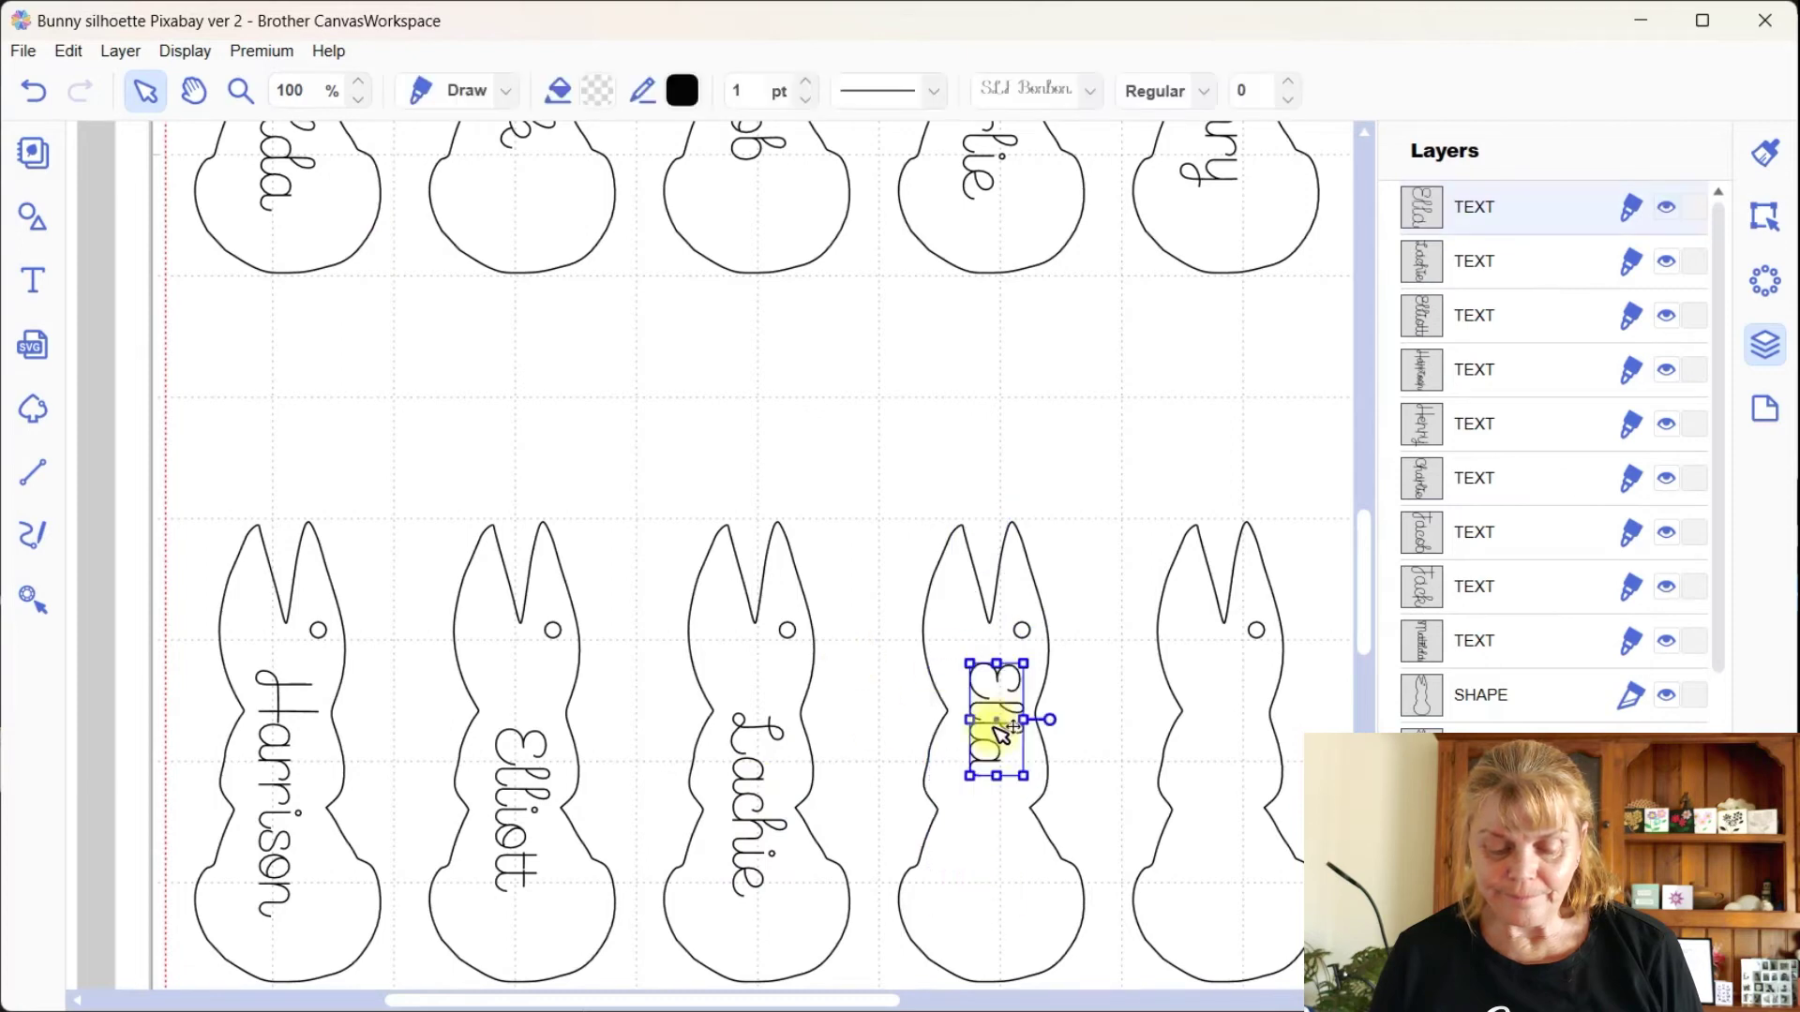
Step: Paste the name text into the fifth bunny of the lower row and replace it with a further first name
key(ctrl+v)
drag(416, 225, 1213, 891)
double_click(1213, 892)
key(ctrl+a)
key(BackSpace)
text(Annie)
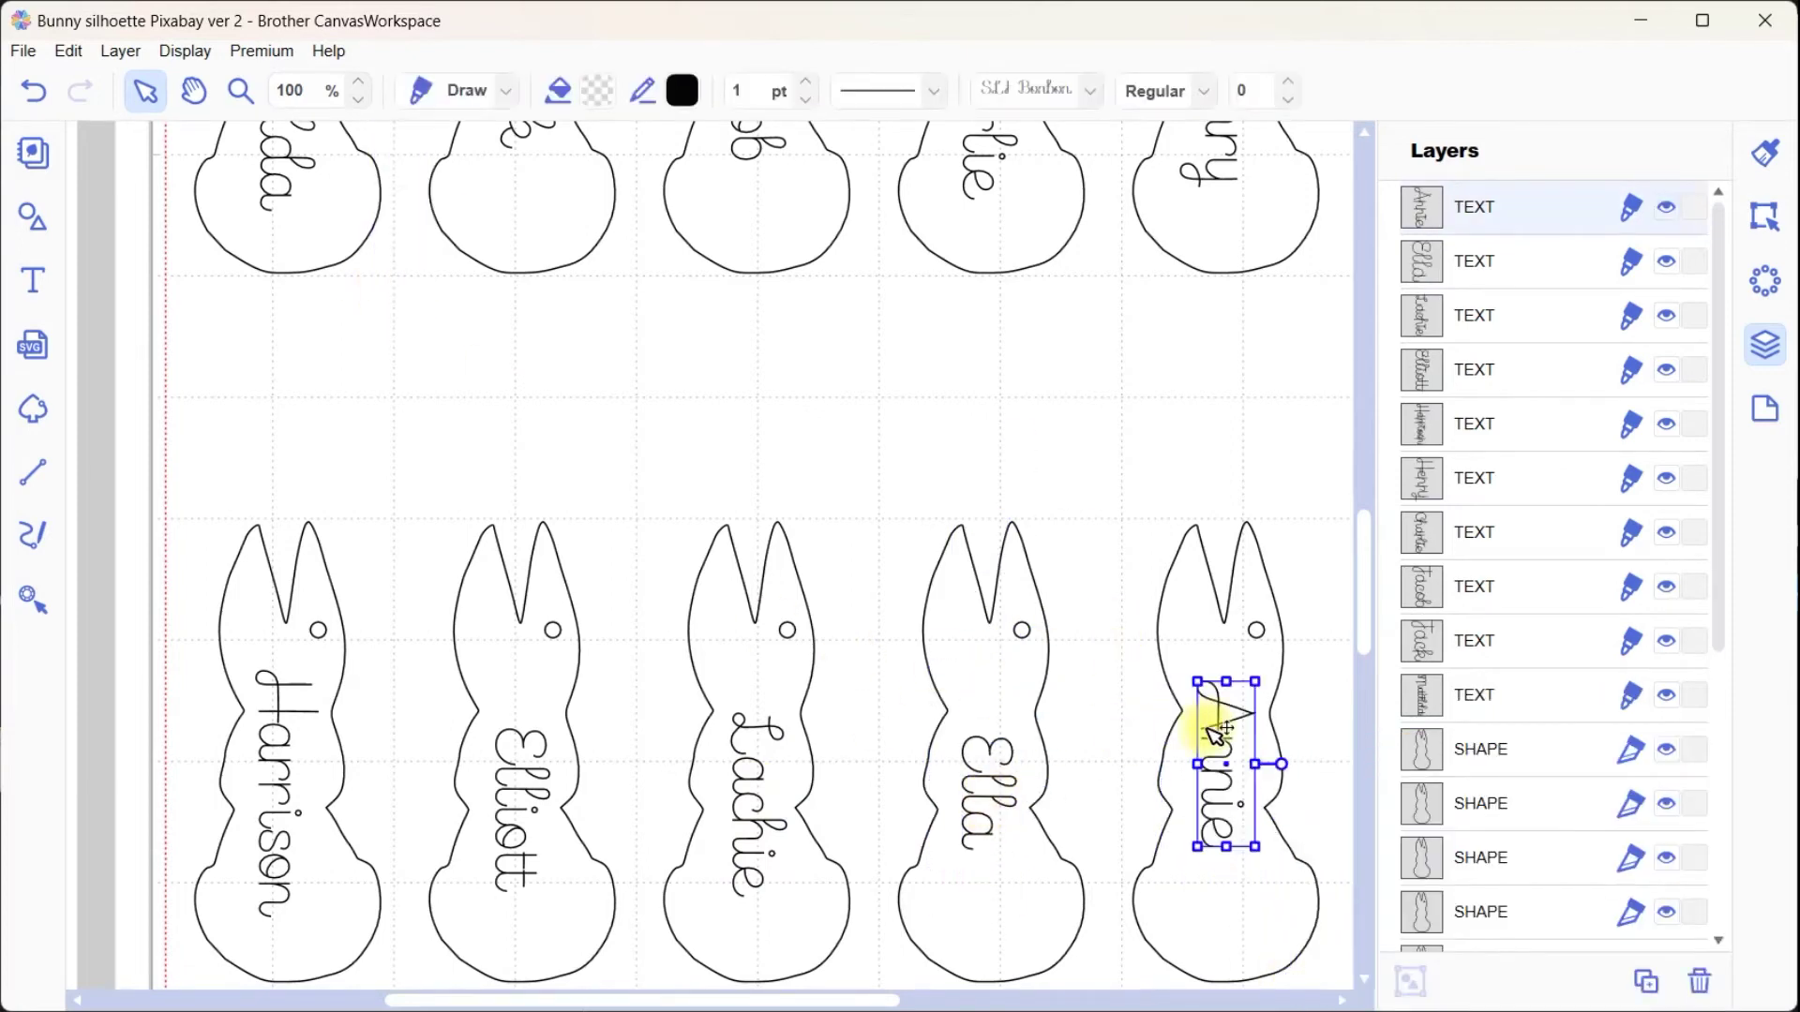
Step: Centre the names horizontally on the fifth and fourth bunnies of the lower row, grouping each name with its bunny
drag(1137, 462, 1333, 987)
click(1765, 216)
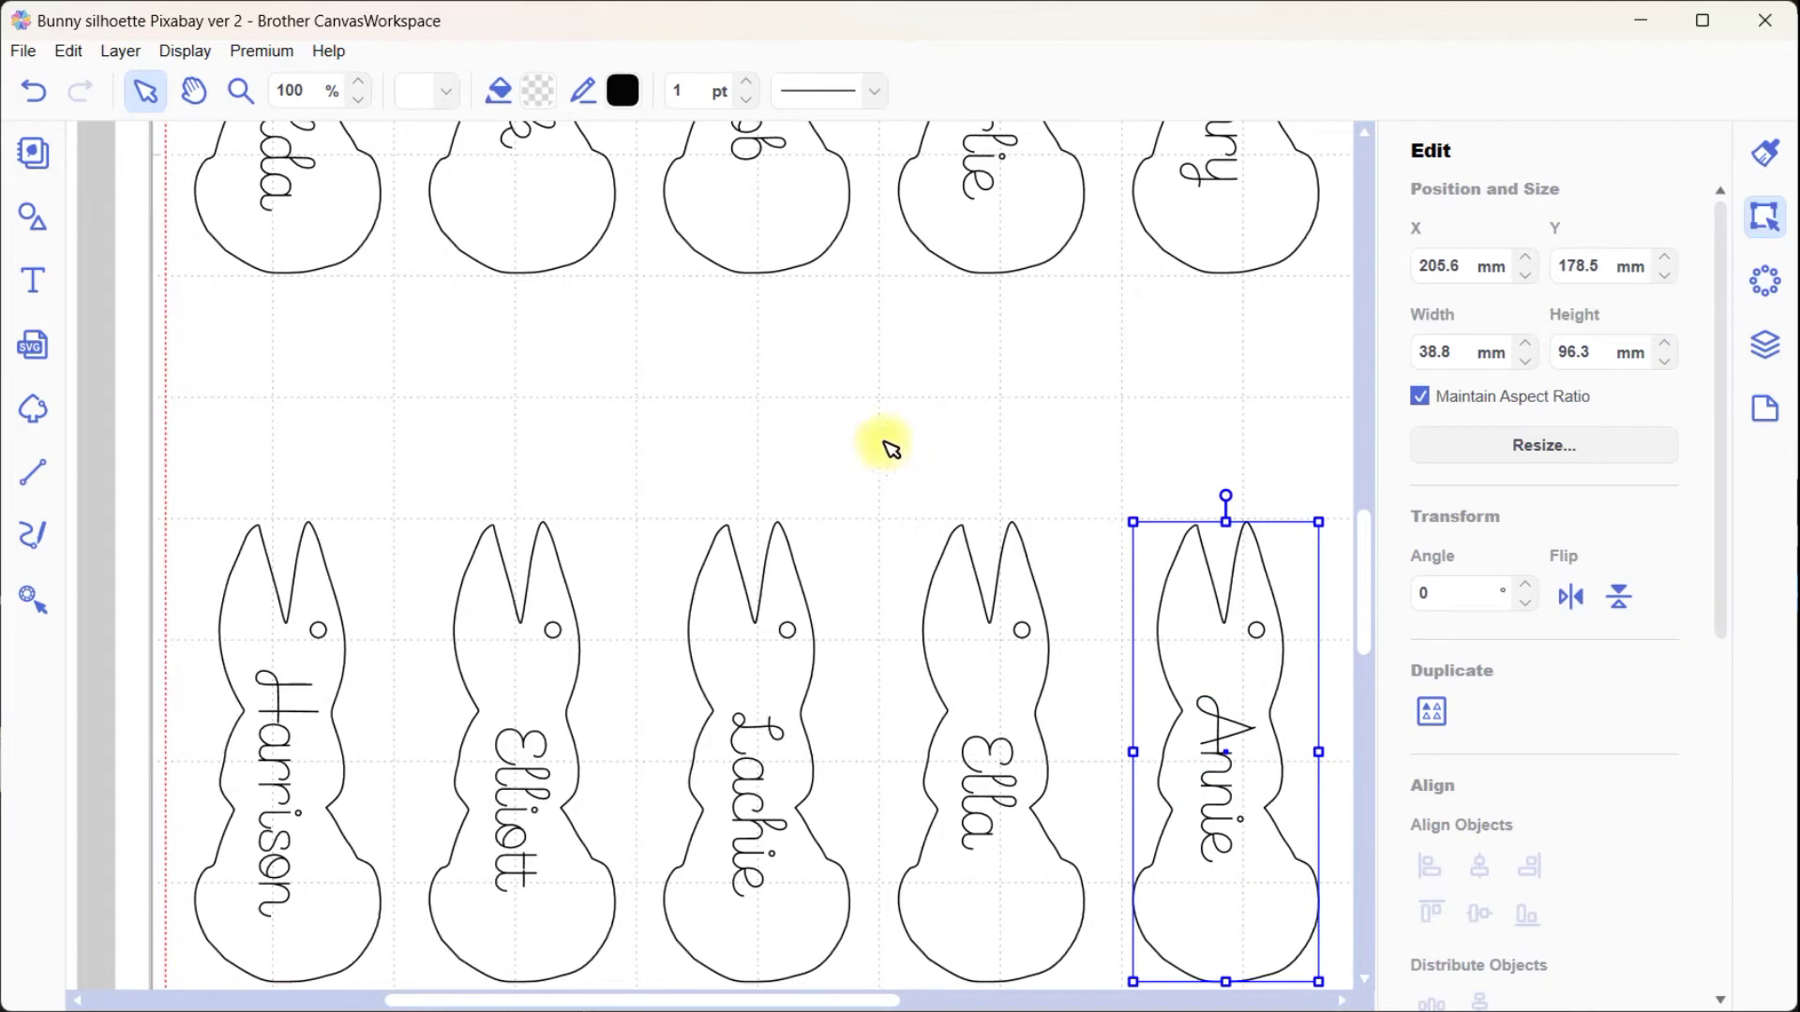
click(1765, 345)
drag(884, 488, 1077, 837)
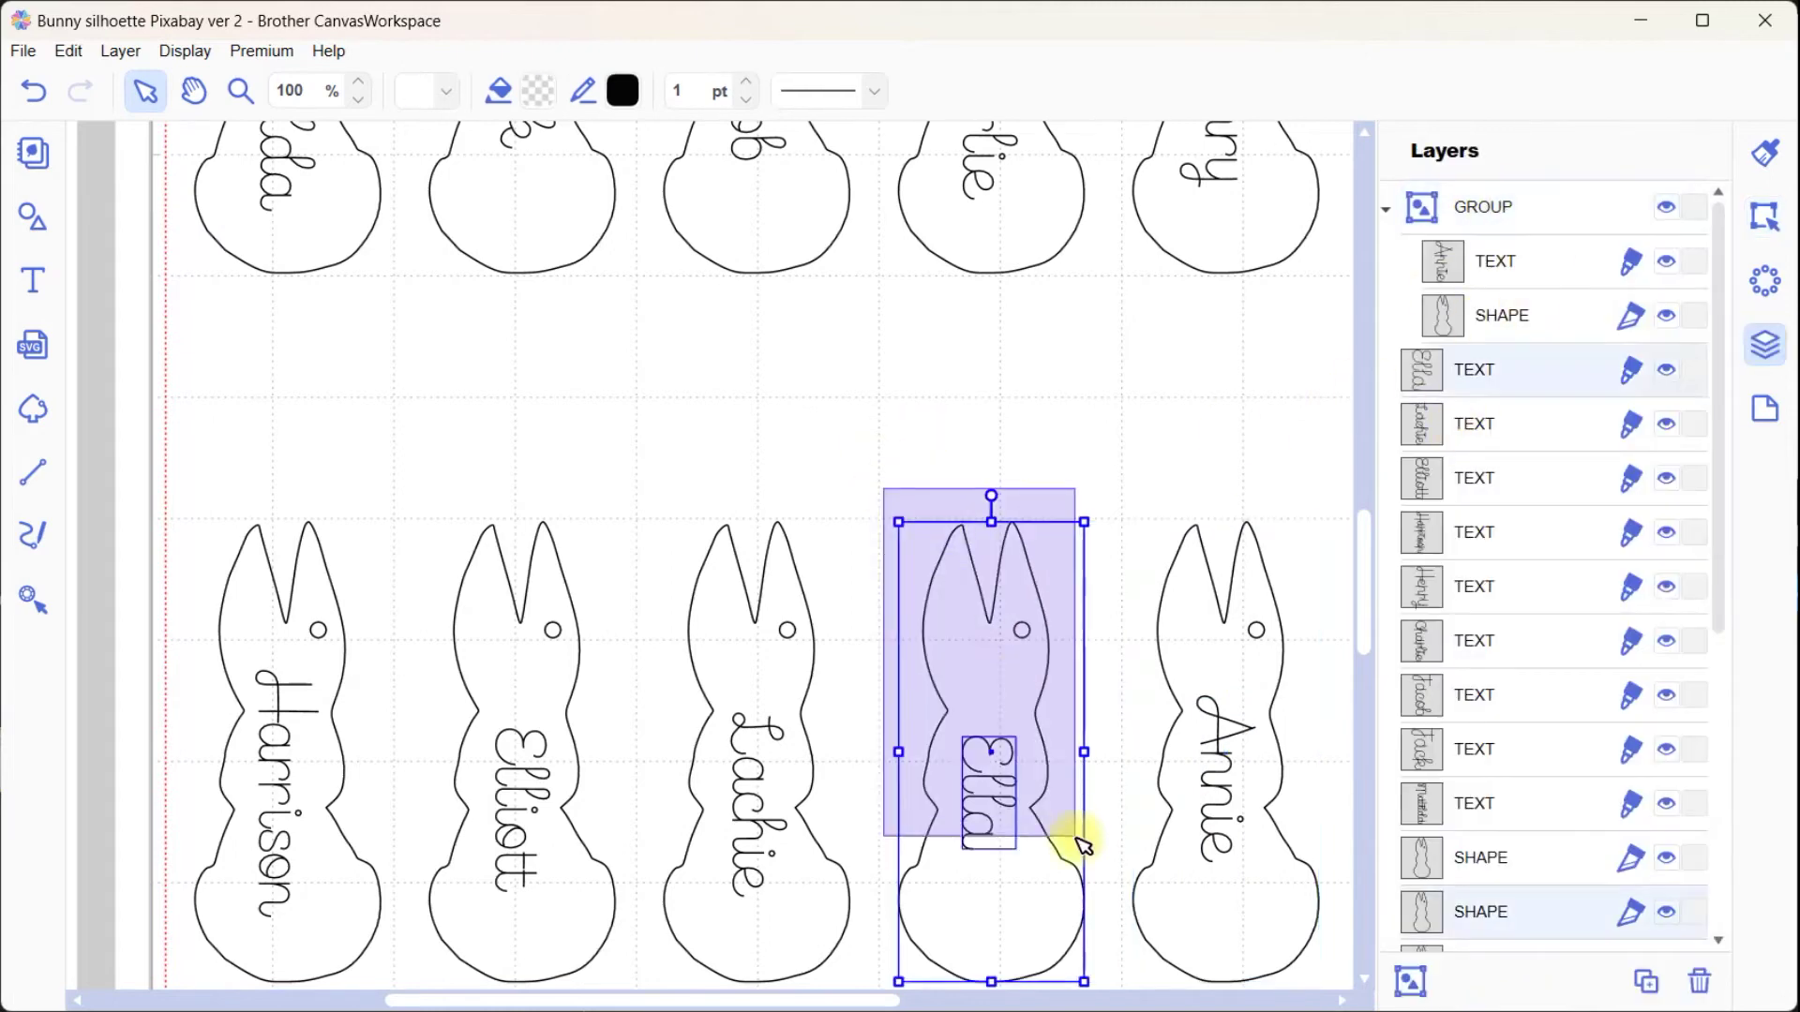
click(1765, 216)
click(1479, 865)
Step: Centre the names horizontally on the third, second and first bunnies of the lower row, grouping each name with its bunny
drag(647, 423, 856, 841)
click(1480, 865)
click(522, 788)
click(1479, 865)
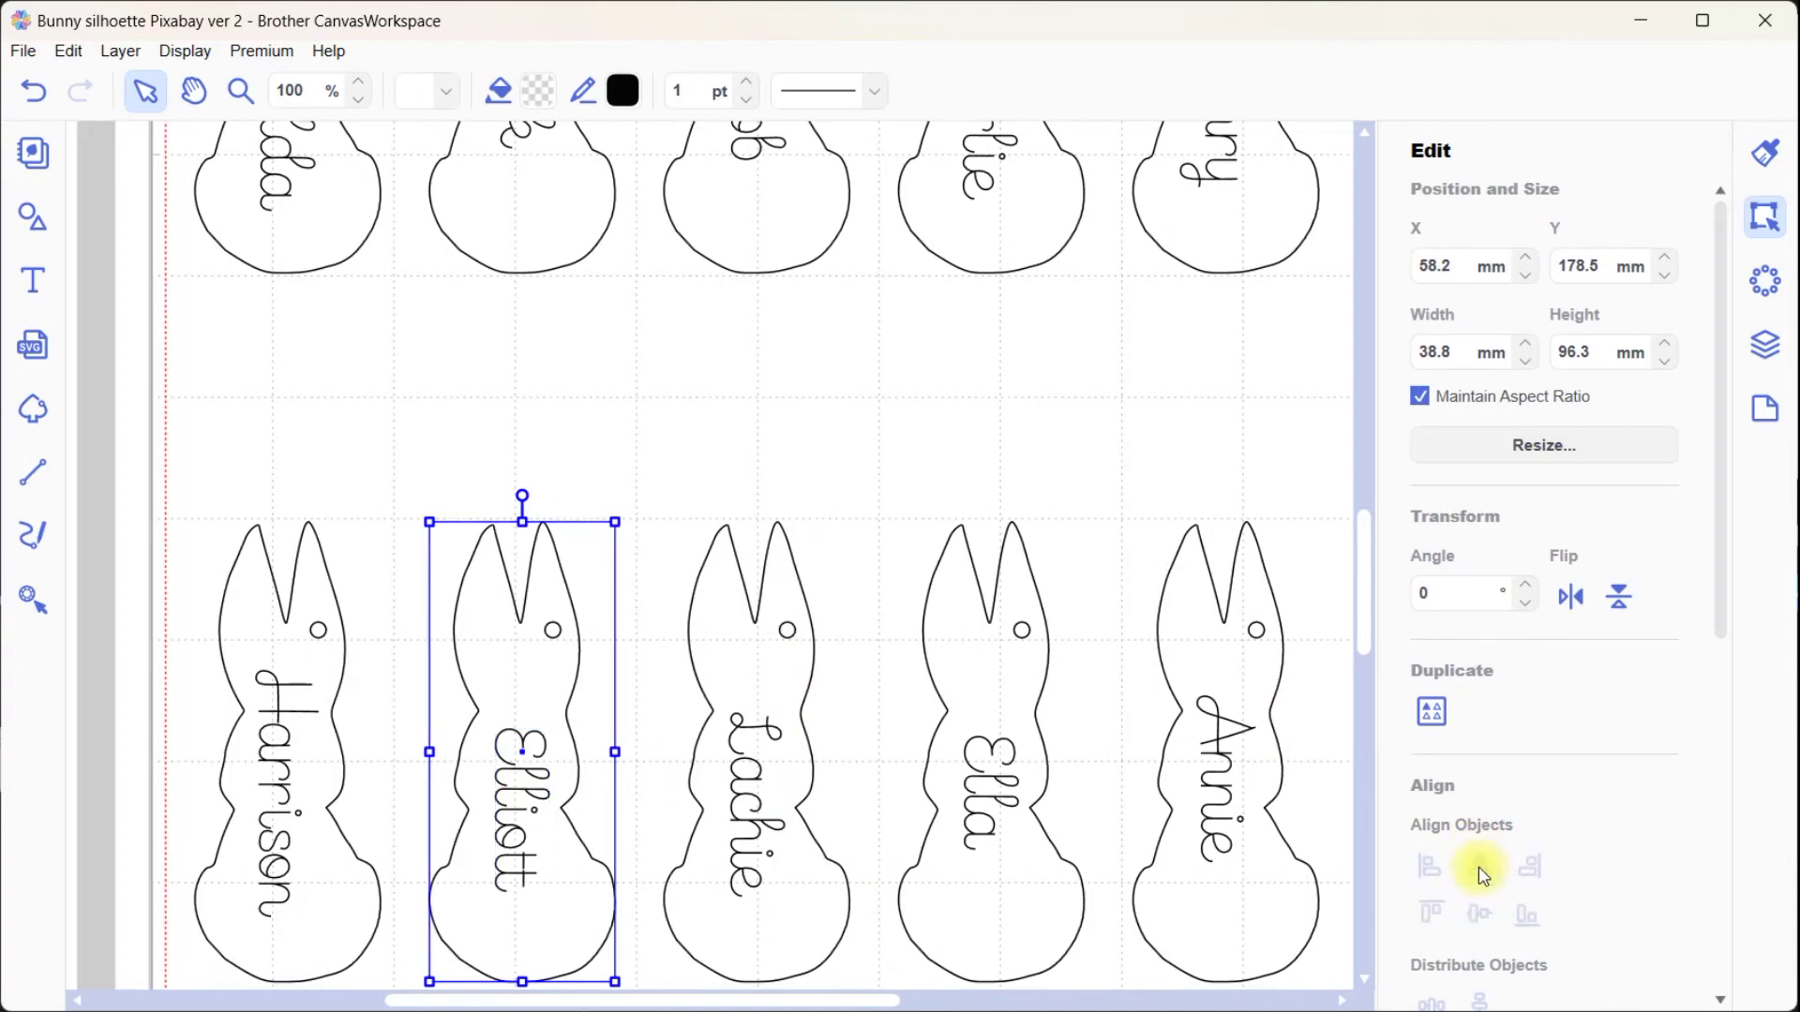
drag(211, 413, 301, 735)
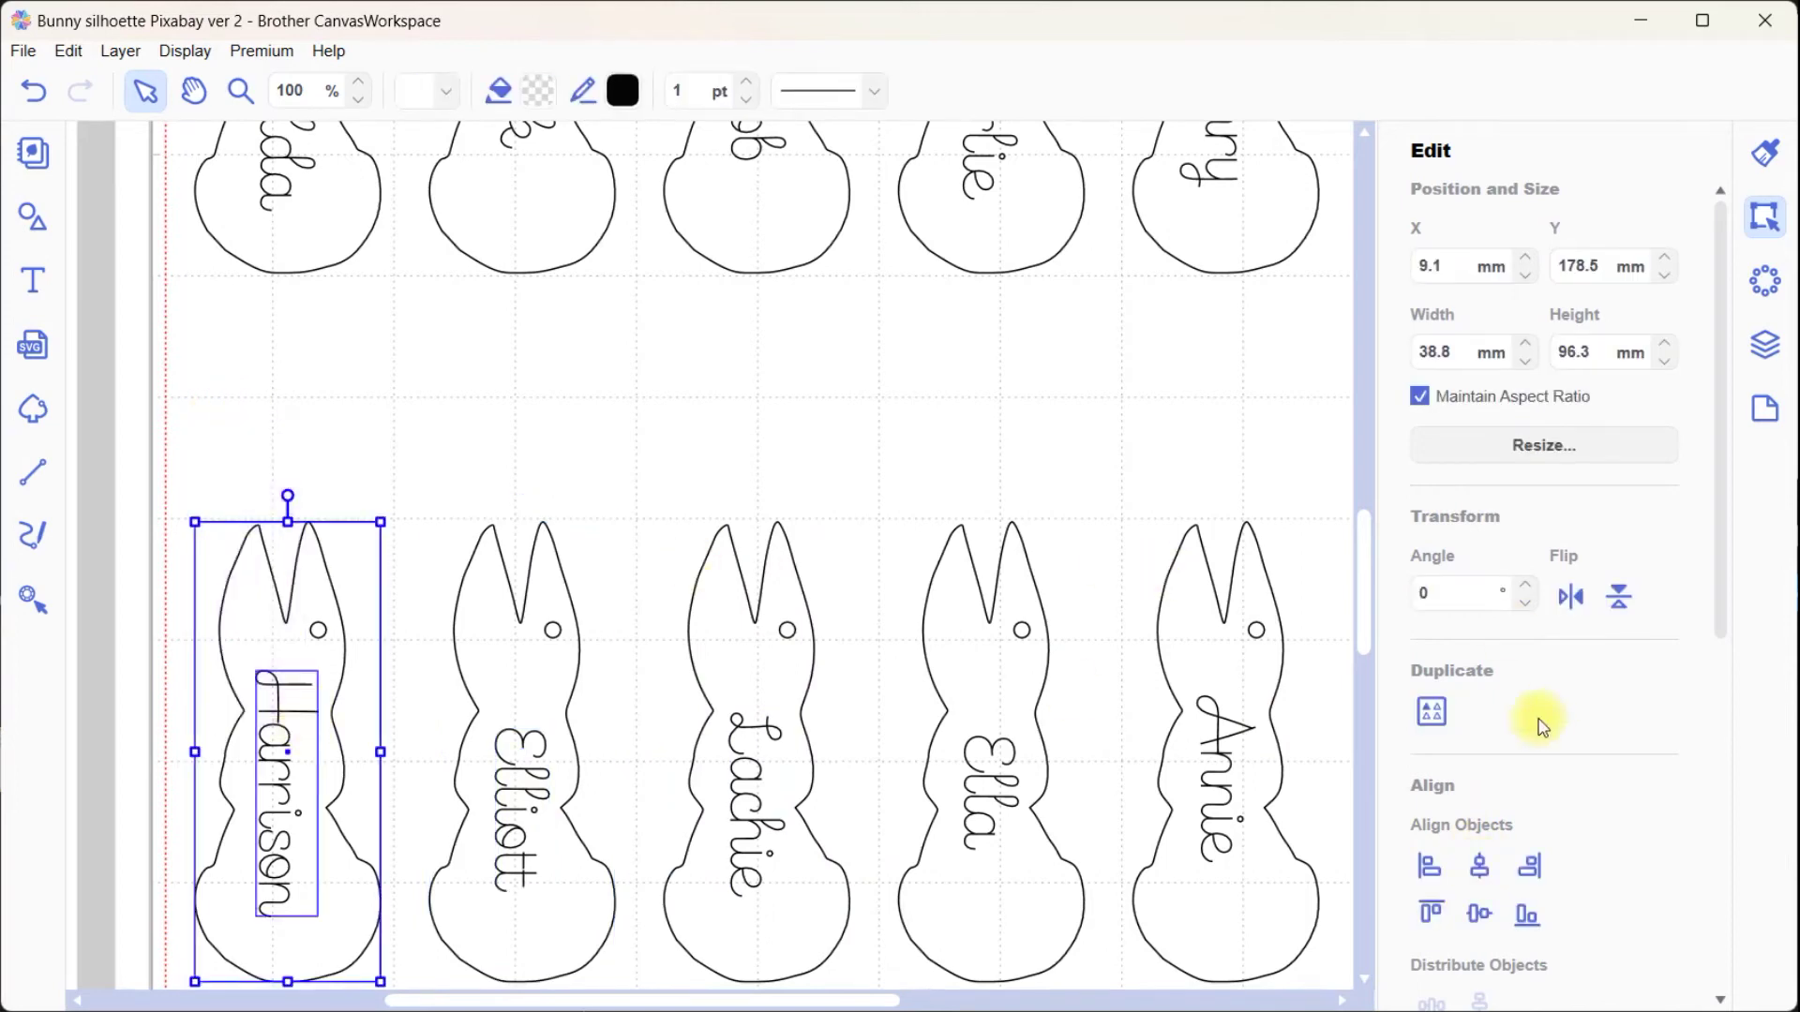
click(1479, 866)
Step: Centre the names horizontally on the fifth, fourth and third bunnies of the upper row, grouping each name with its bunny
drag(1364, 660, 1341, 566)
drag(1133, 232, 1267, 581)
click(1479, 865)
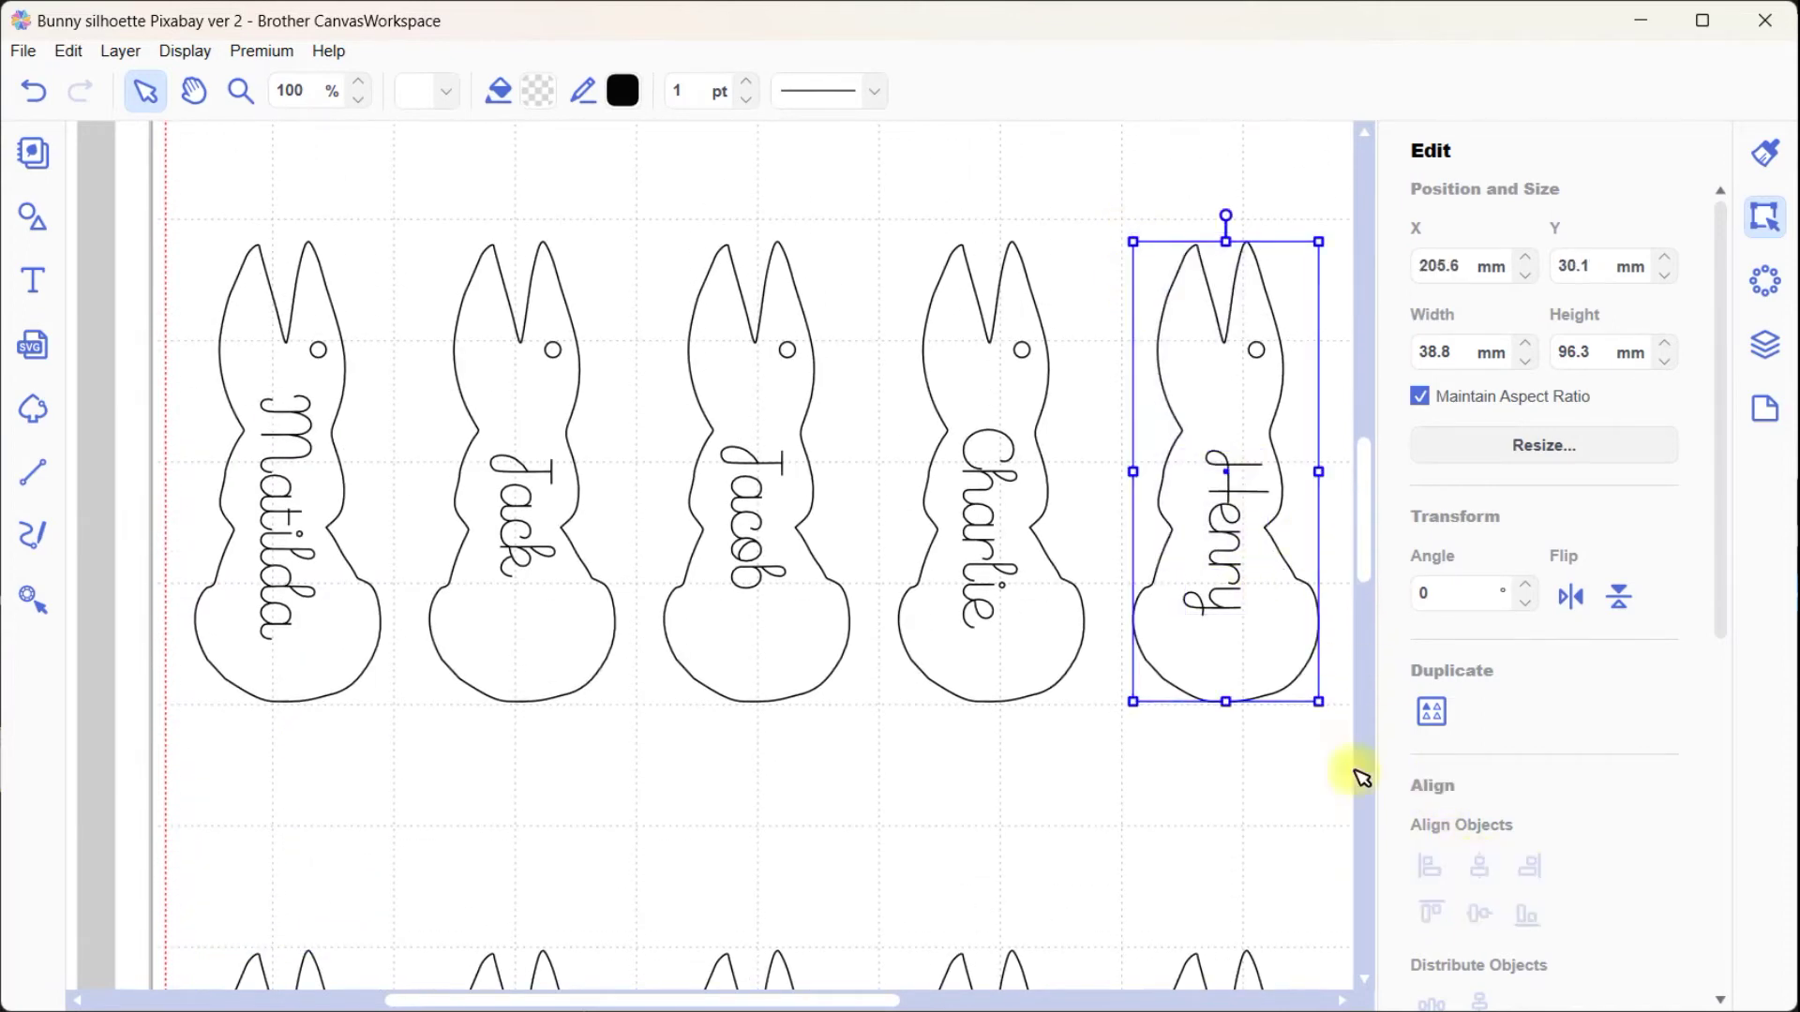
drag(893, 210, 1040, 576)
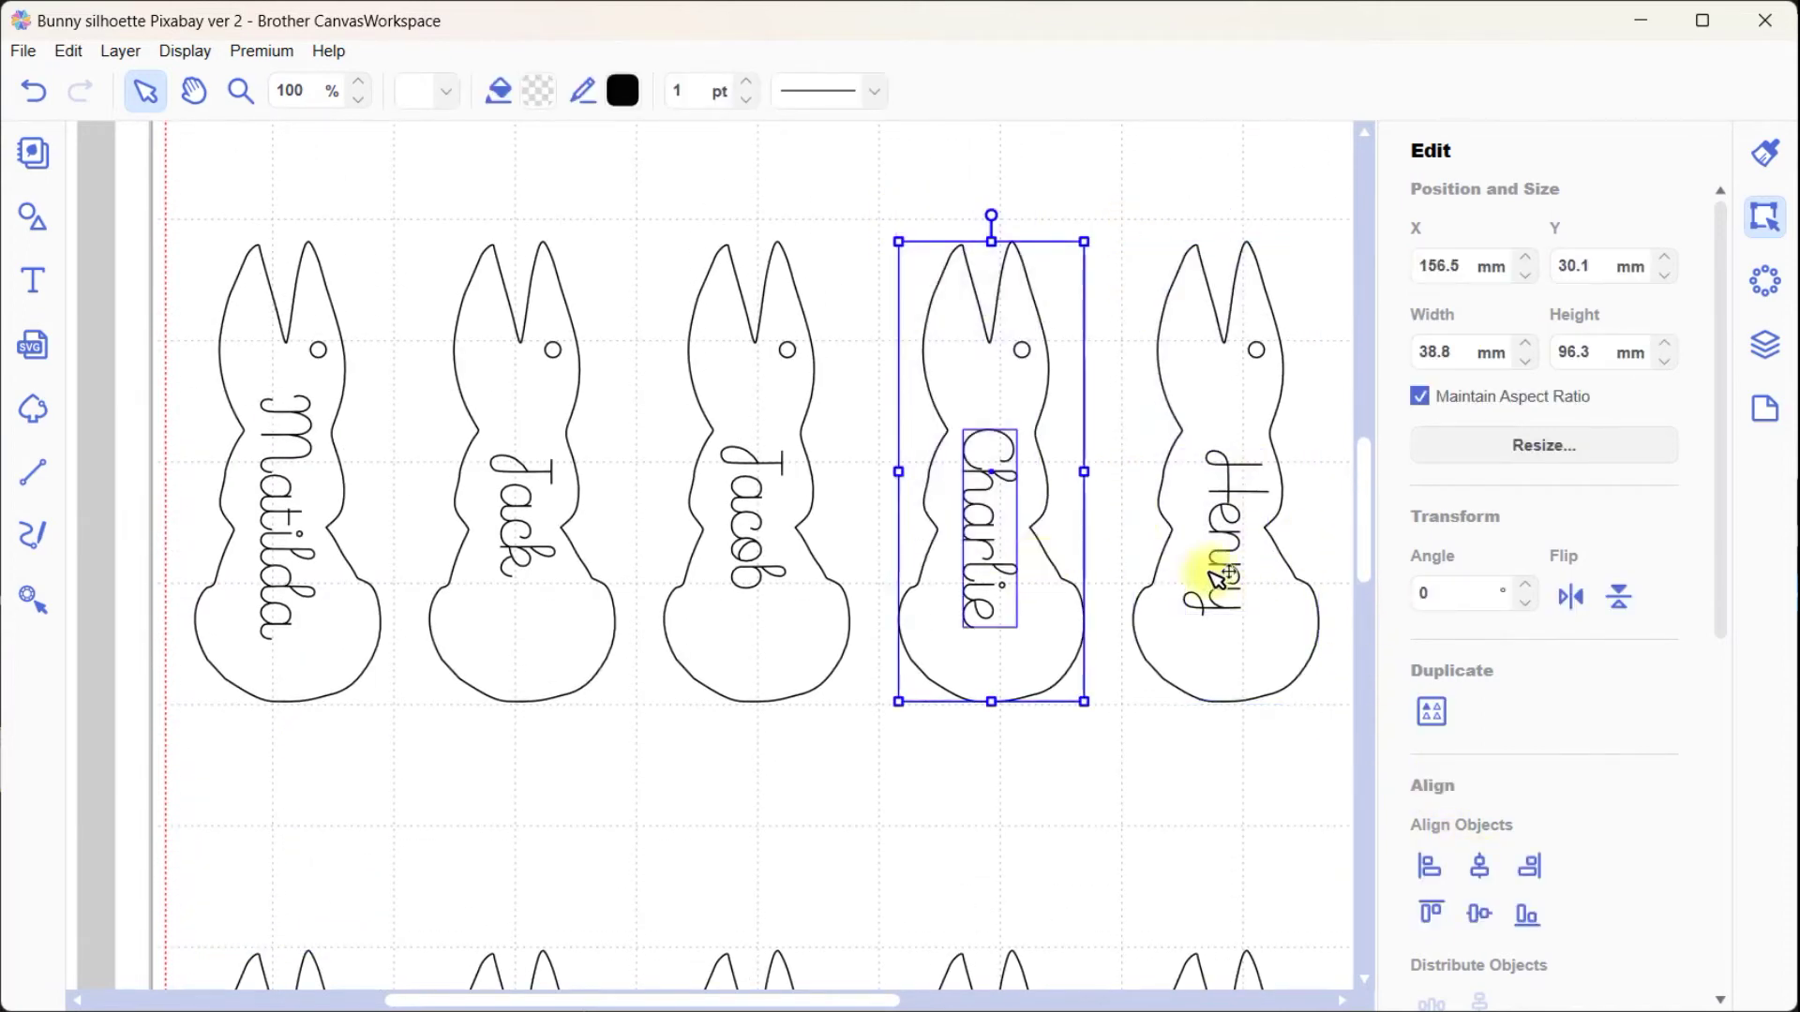
click(1486, 867)
drag(669, 208, 809, 527)
click(1480, 870)
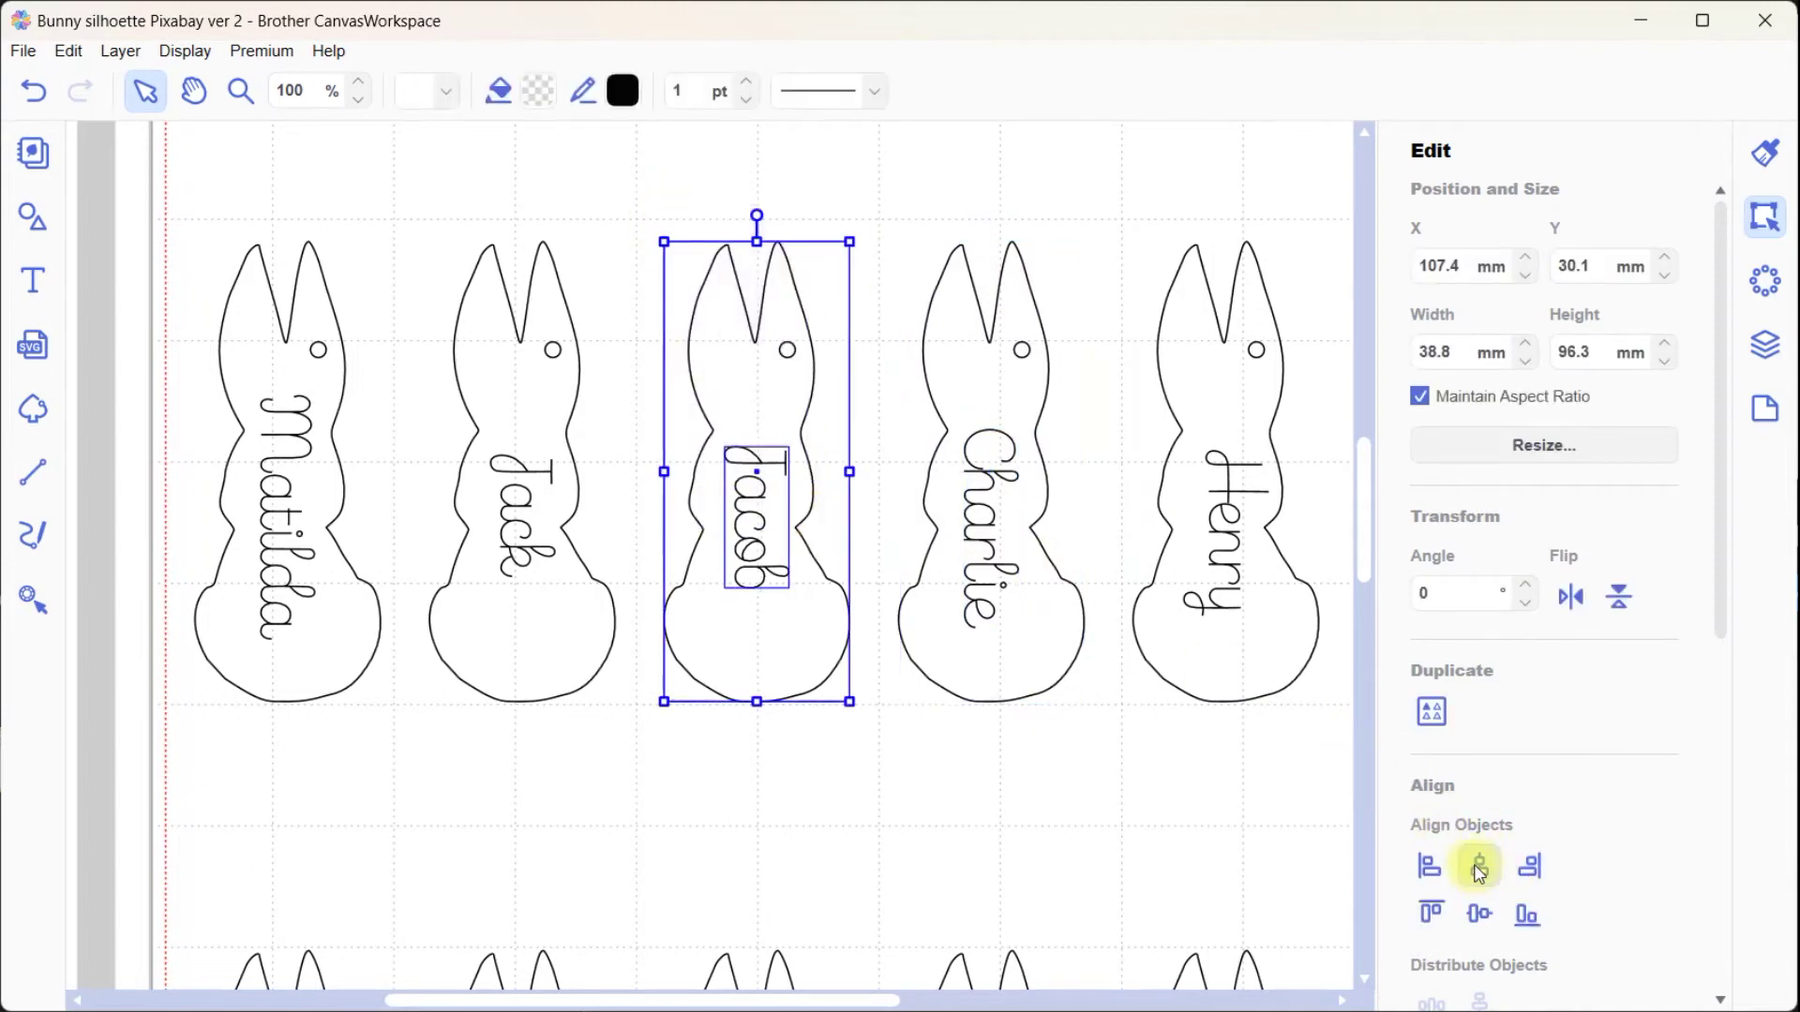
Step: Centre and group the name with the second bunny of the upper row, and select the first bunny with its name
drag(423, 131, 593, 605)
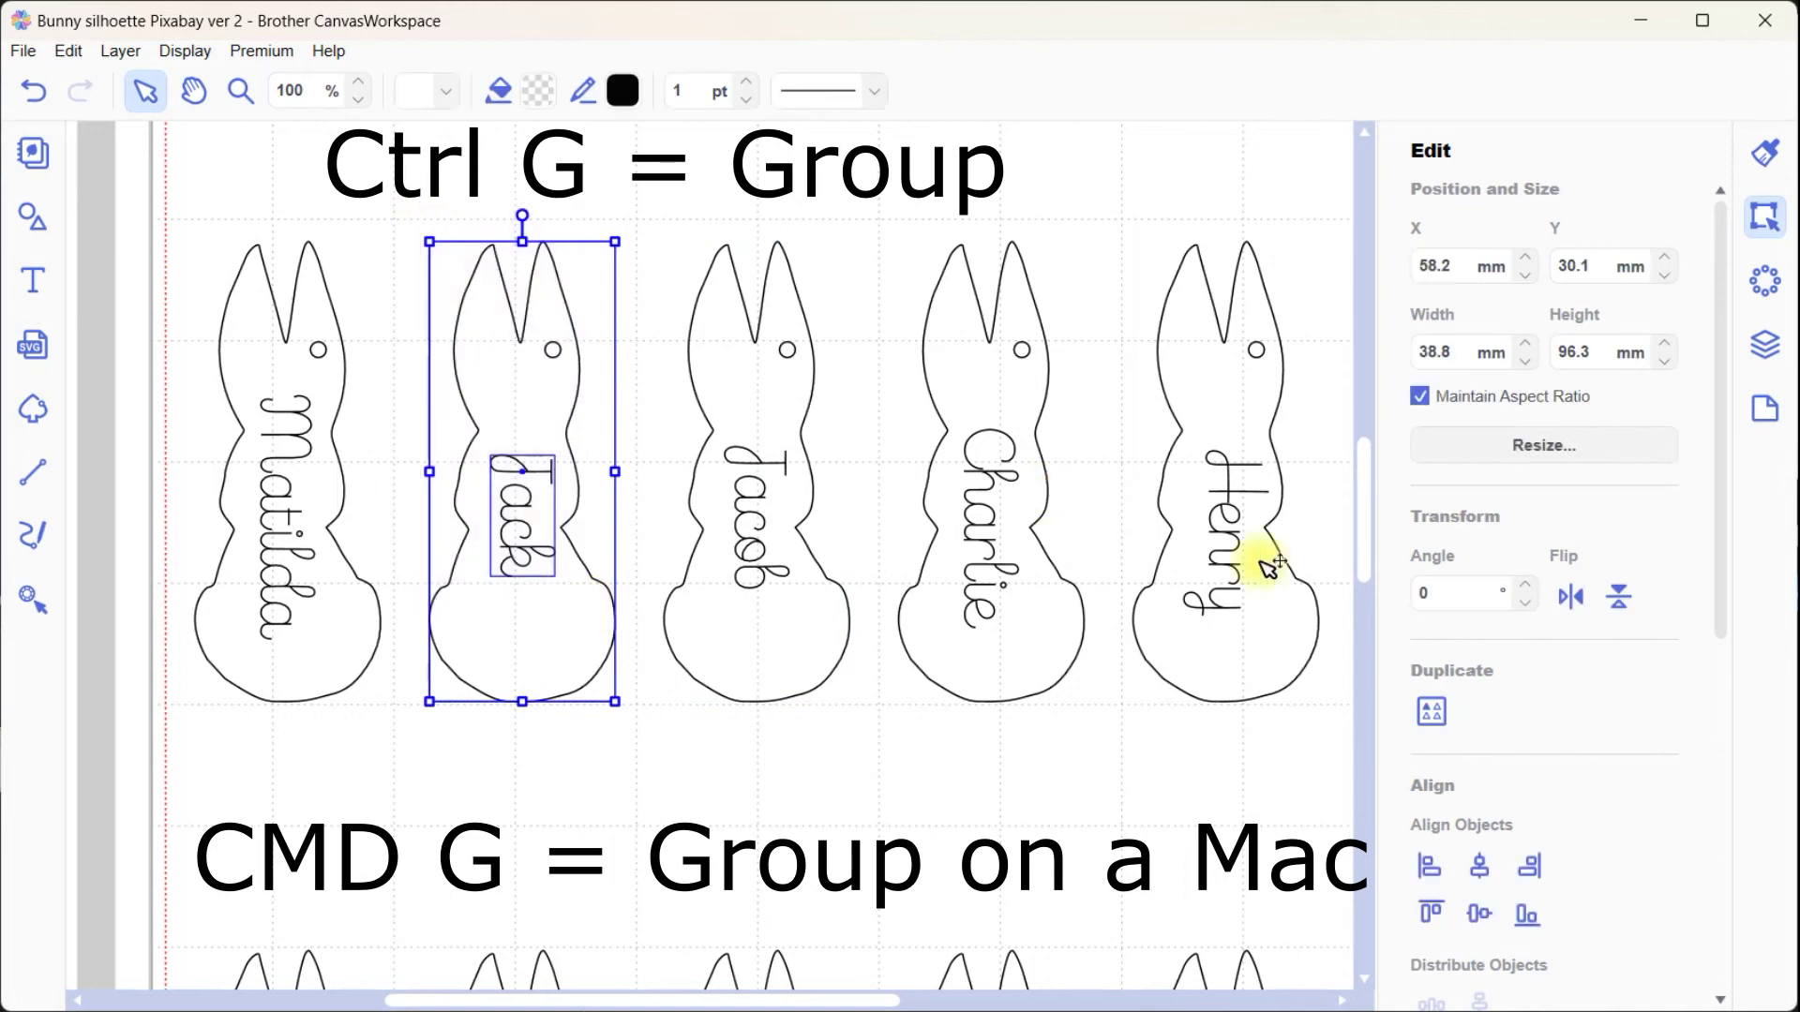
click(1479, 870)
drag(226, 214, 327, 542)
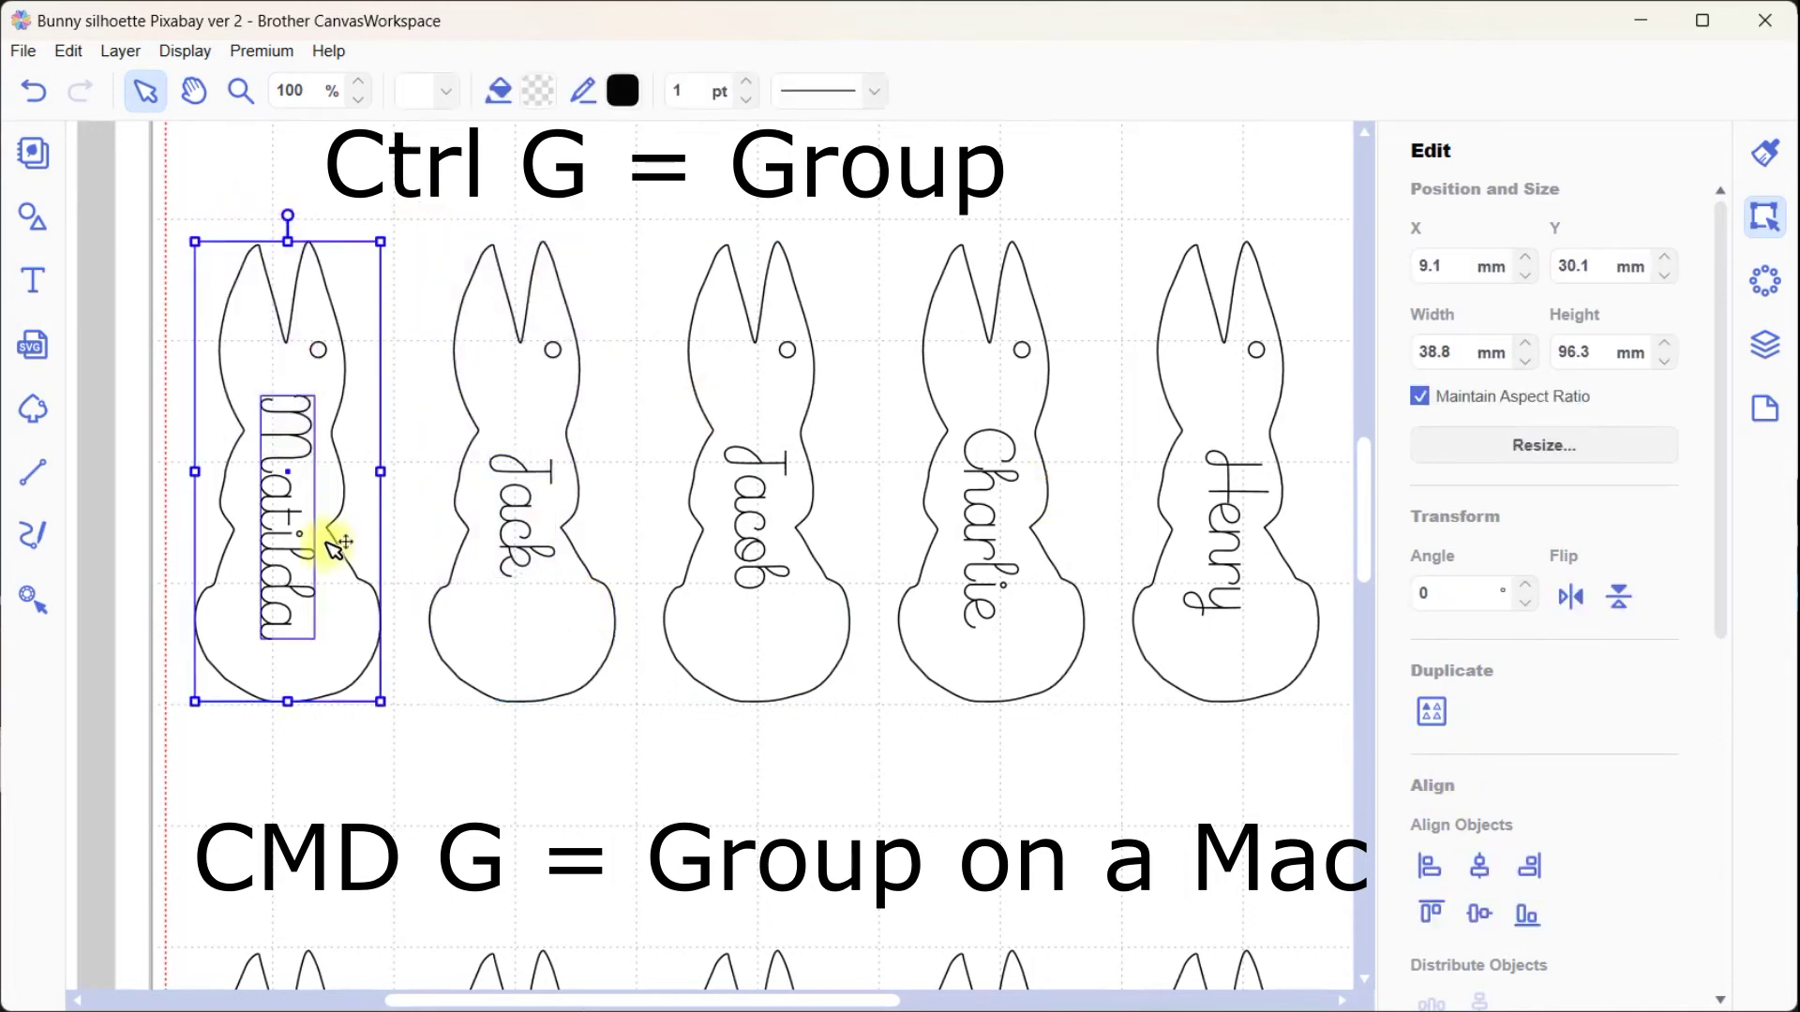
click(899, 856)
Step: Move the first group down to third place in the layer list and collapse all the name groups
click(1786, 339)
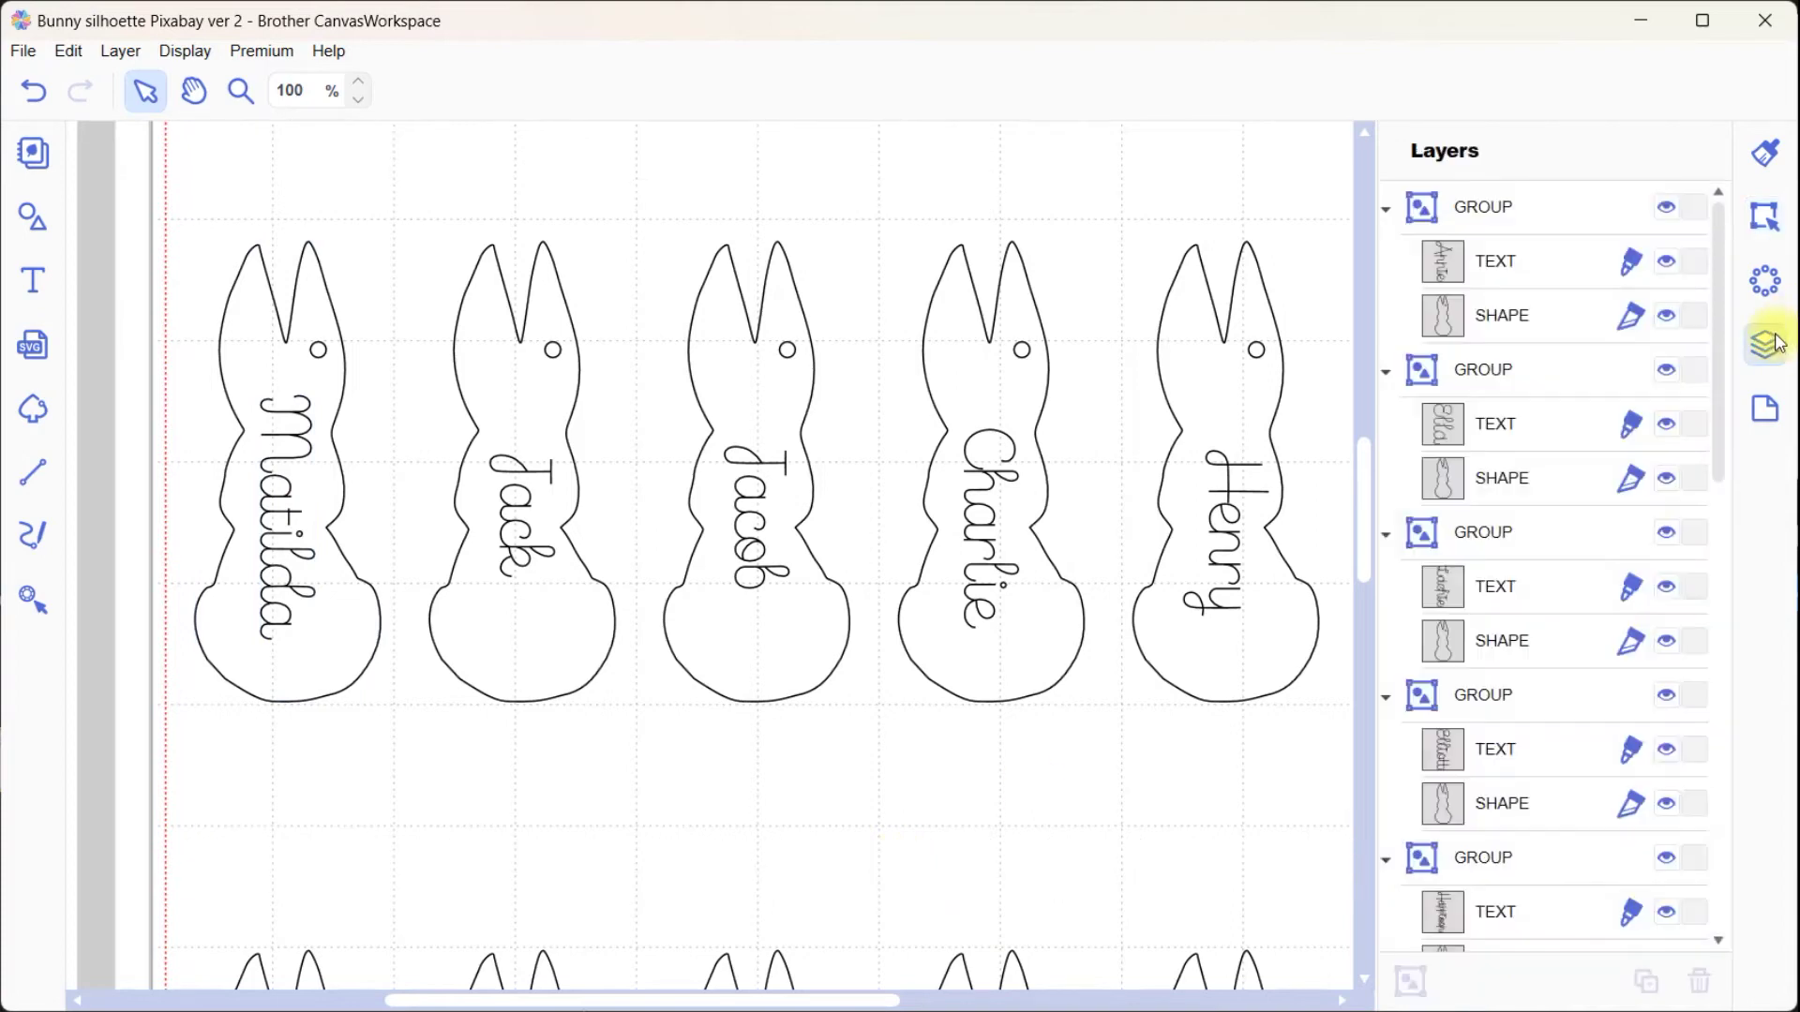
drag(1479, 207, 1500, 669)
click(1386, 208)
click(1387, 263)
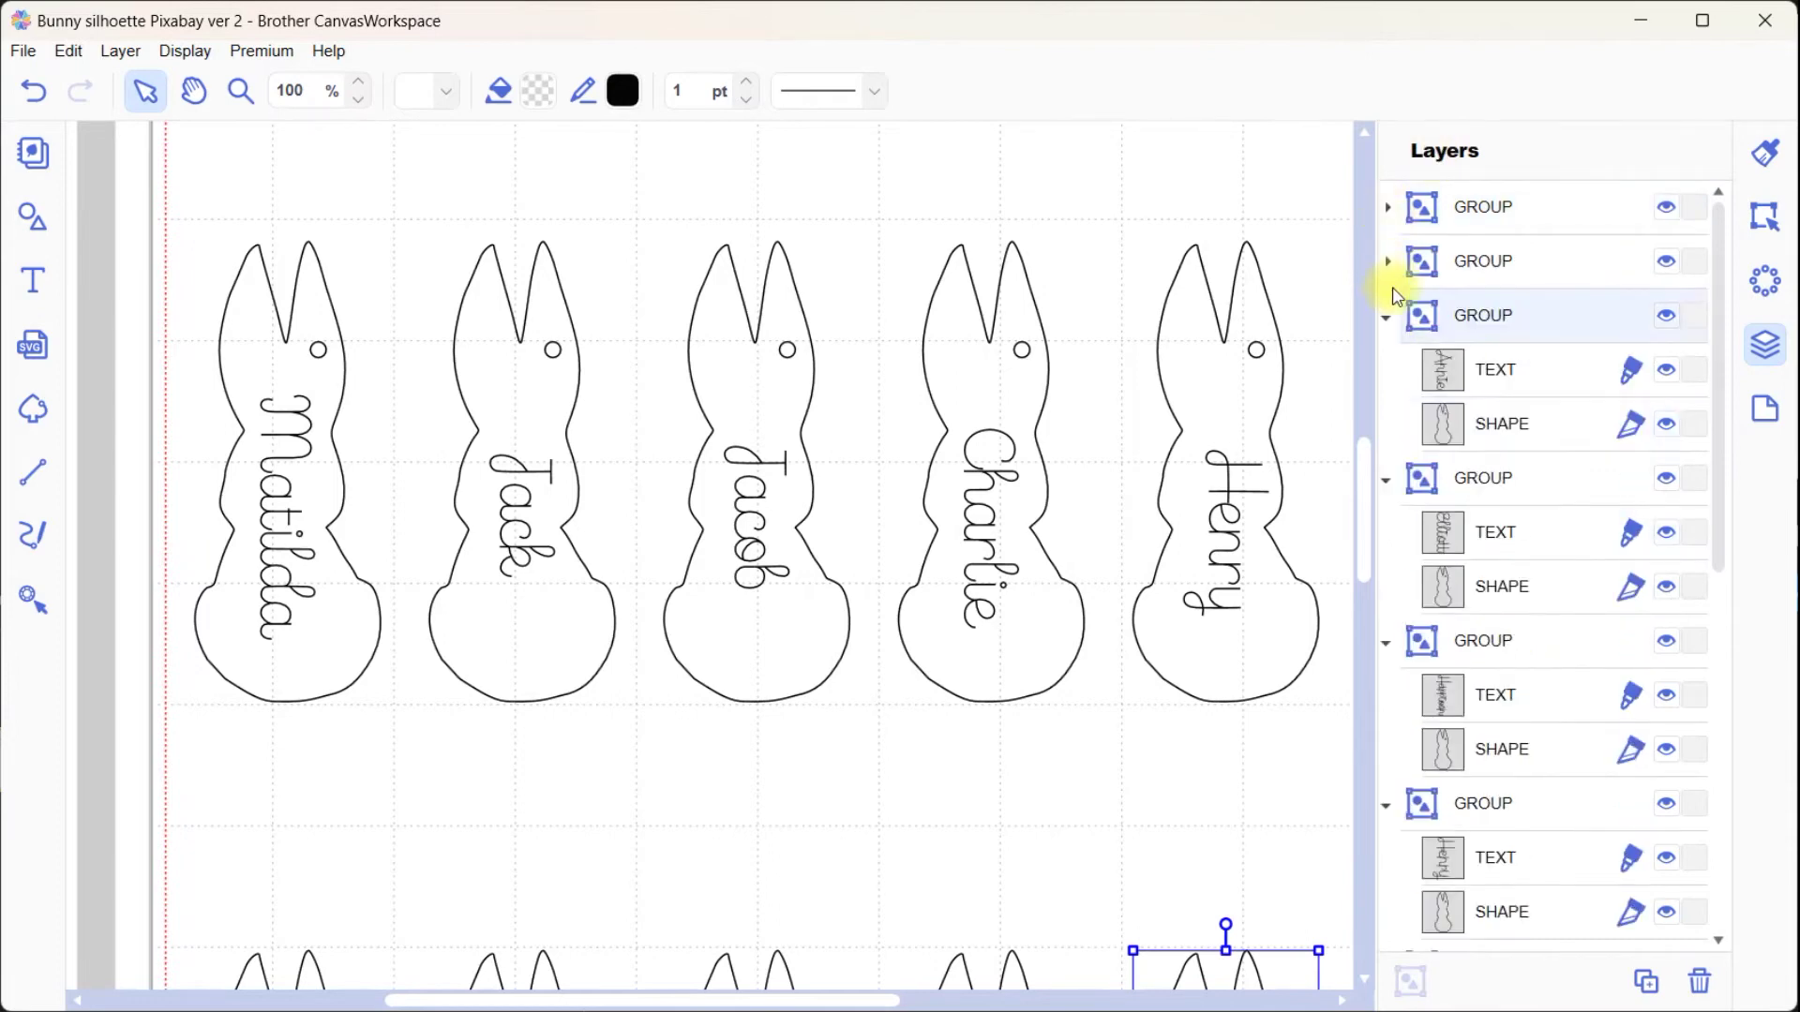
click(1387, 315)
click(1386, 370)
click(1387, 423)
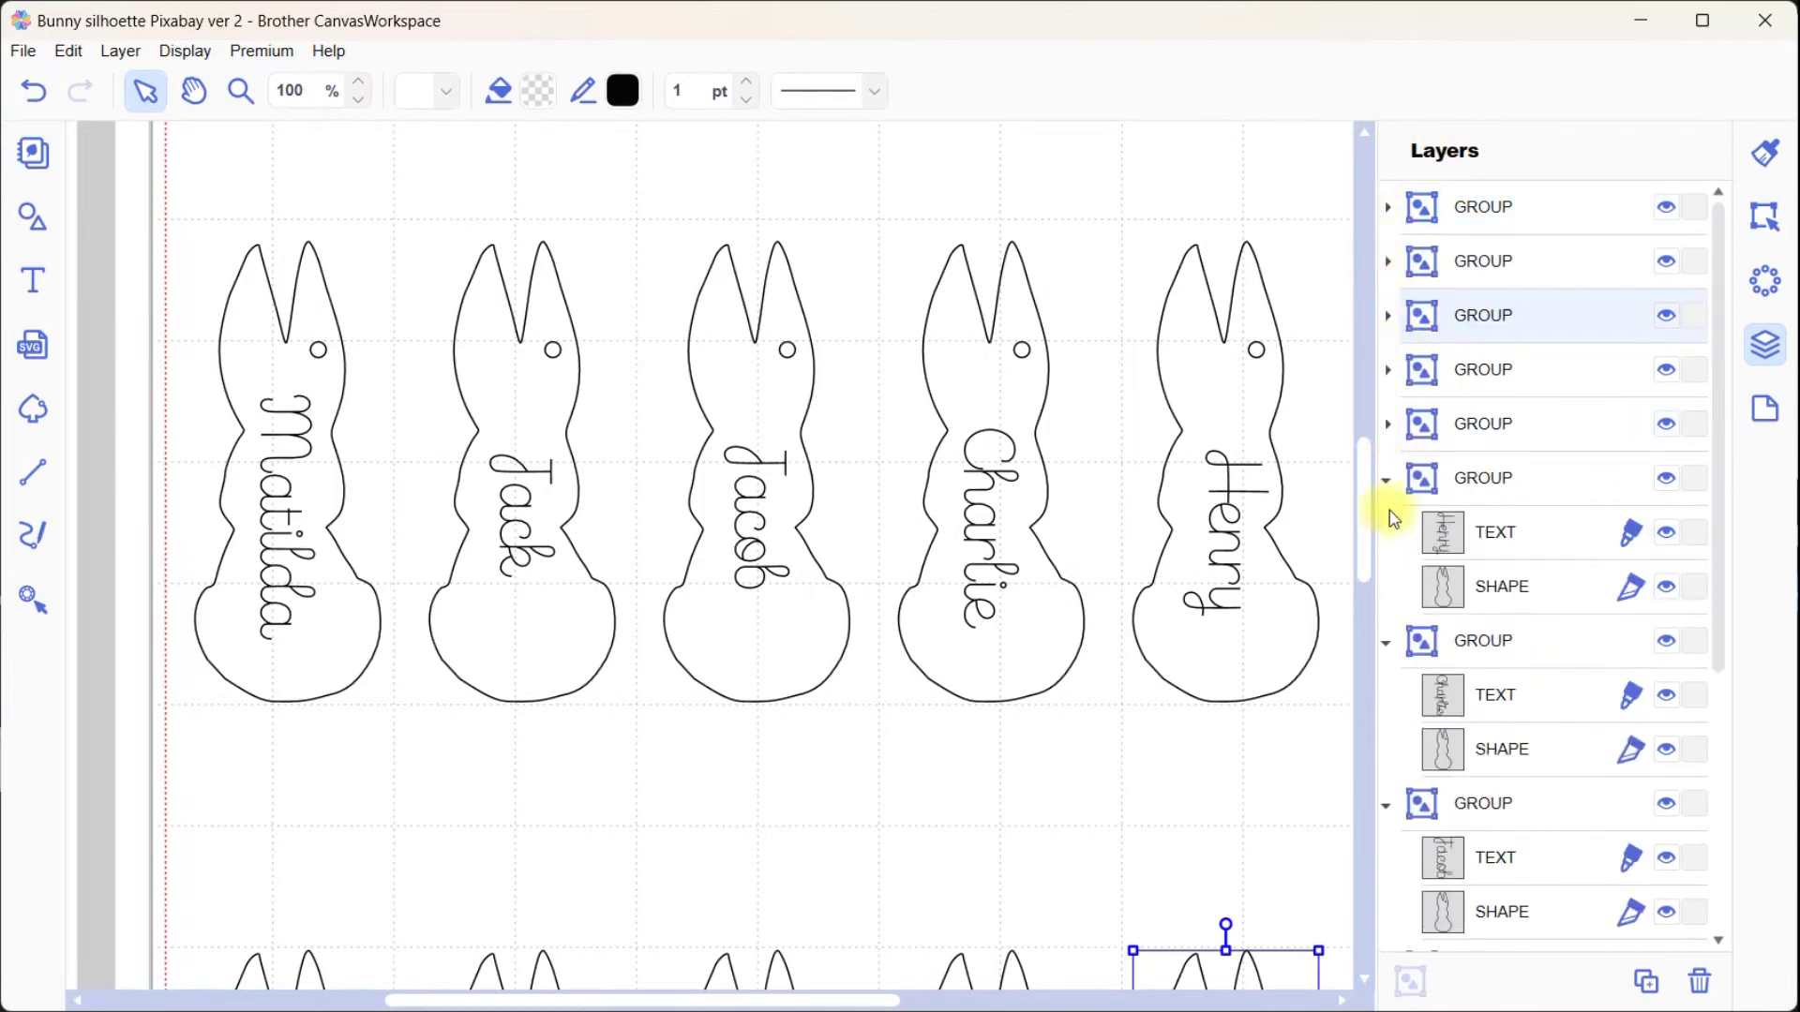
click(1386, 478)
click(1387, 534)
click(1387, 587)
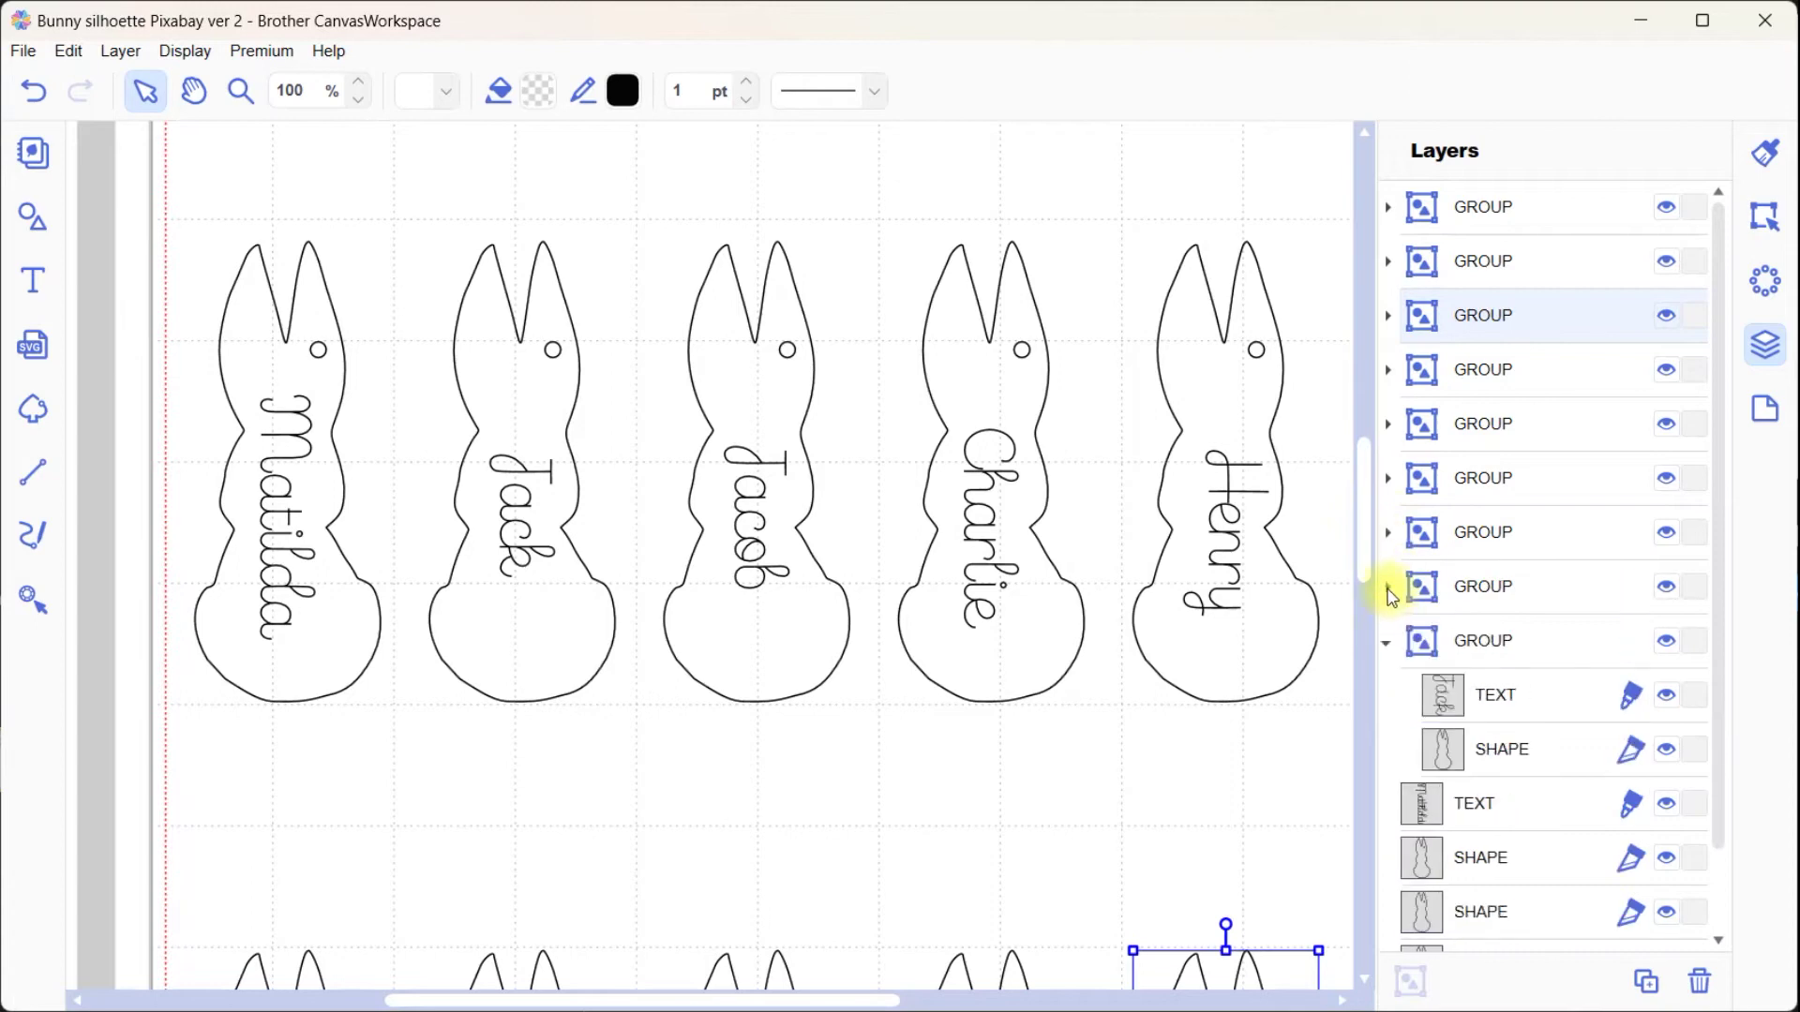
click(1387, 643)
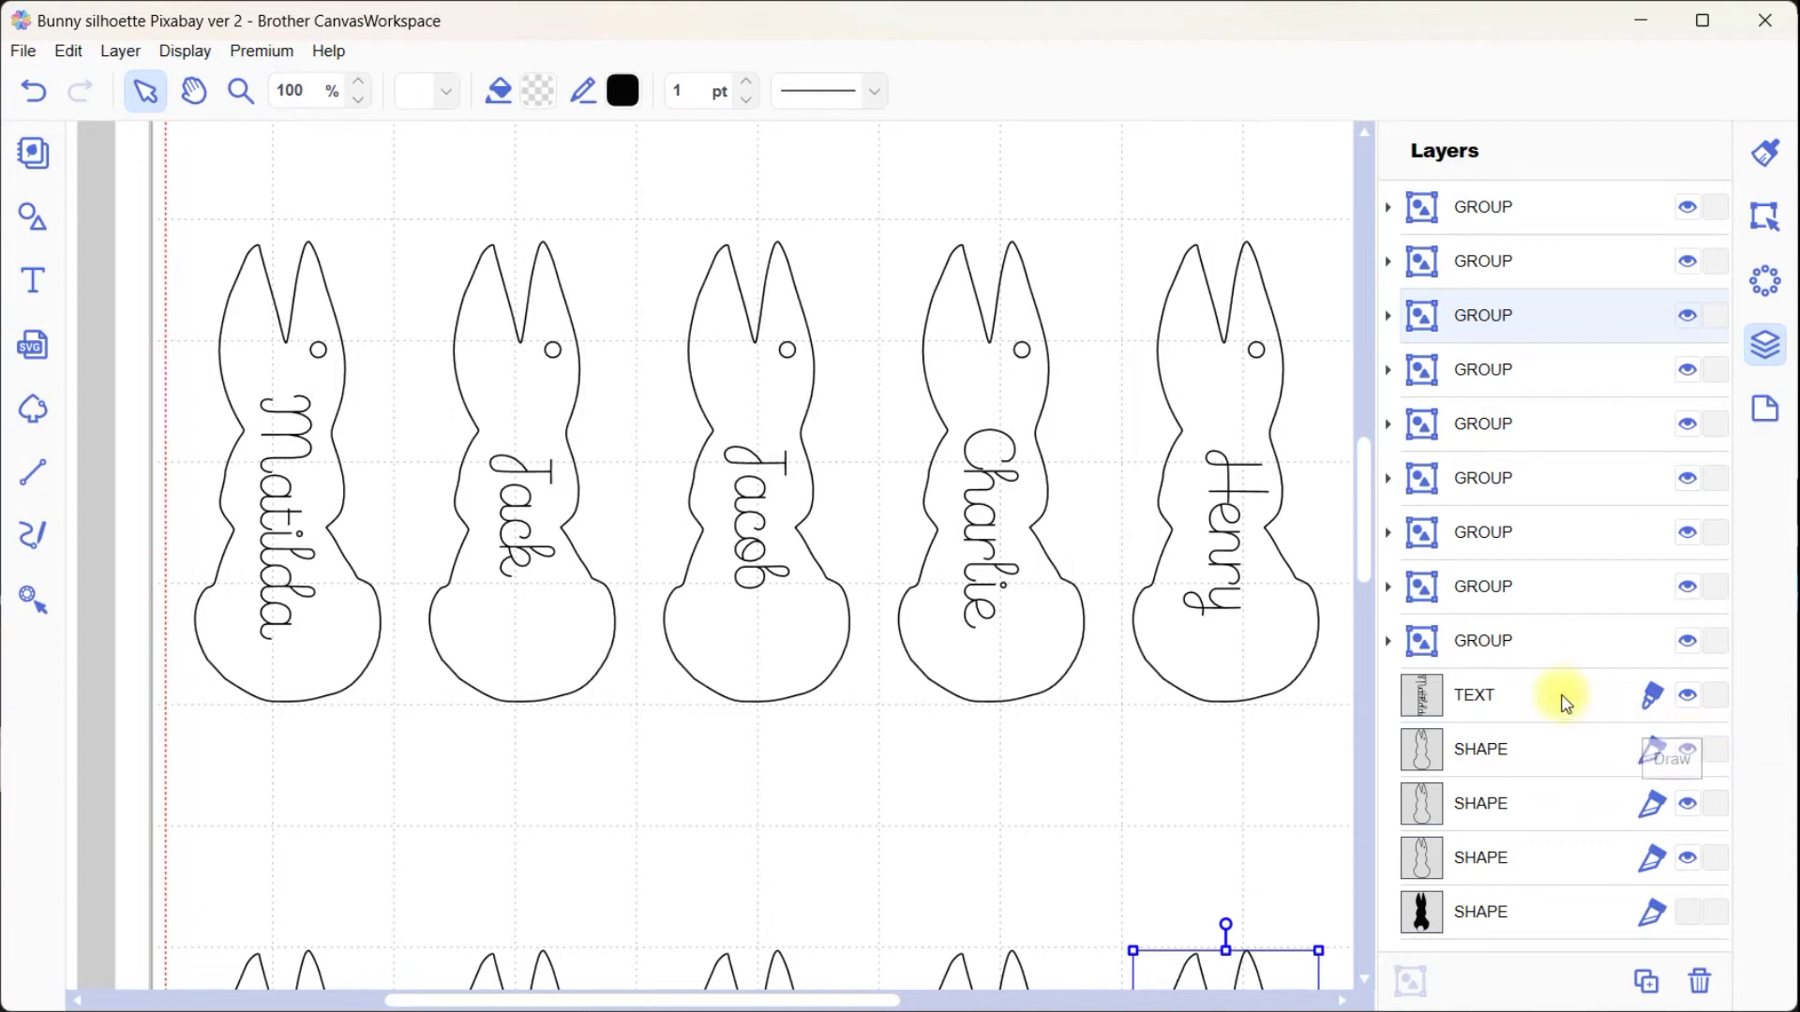
Step: Group the upper row's first bunny with its name, and hide the two ungrouped bunny outlines that are still shown
click(267, 516)
drag(197, 181, 308, 507)
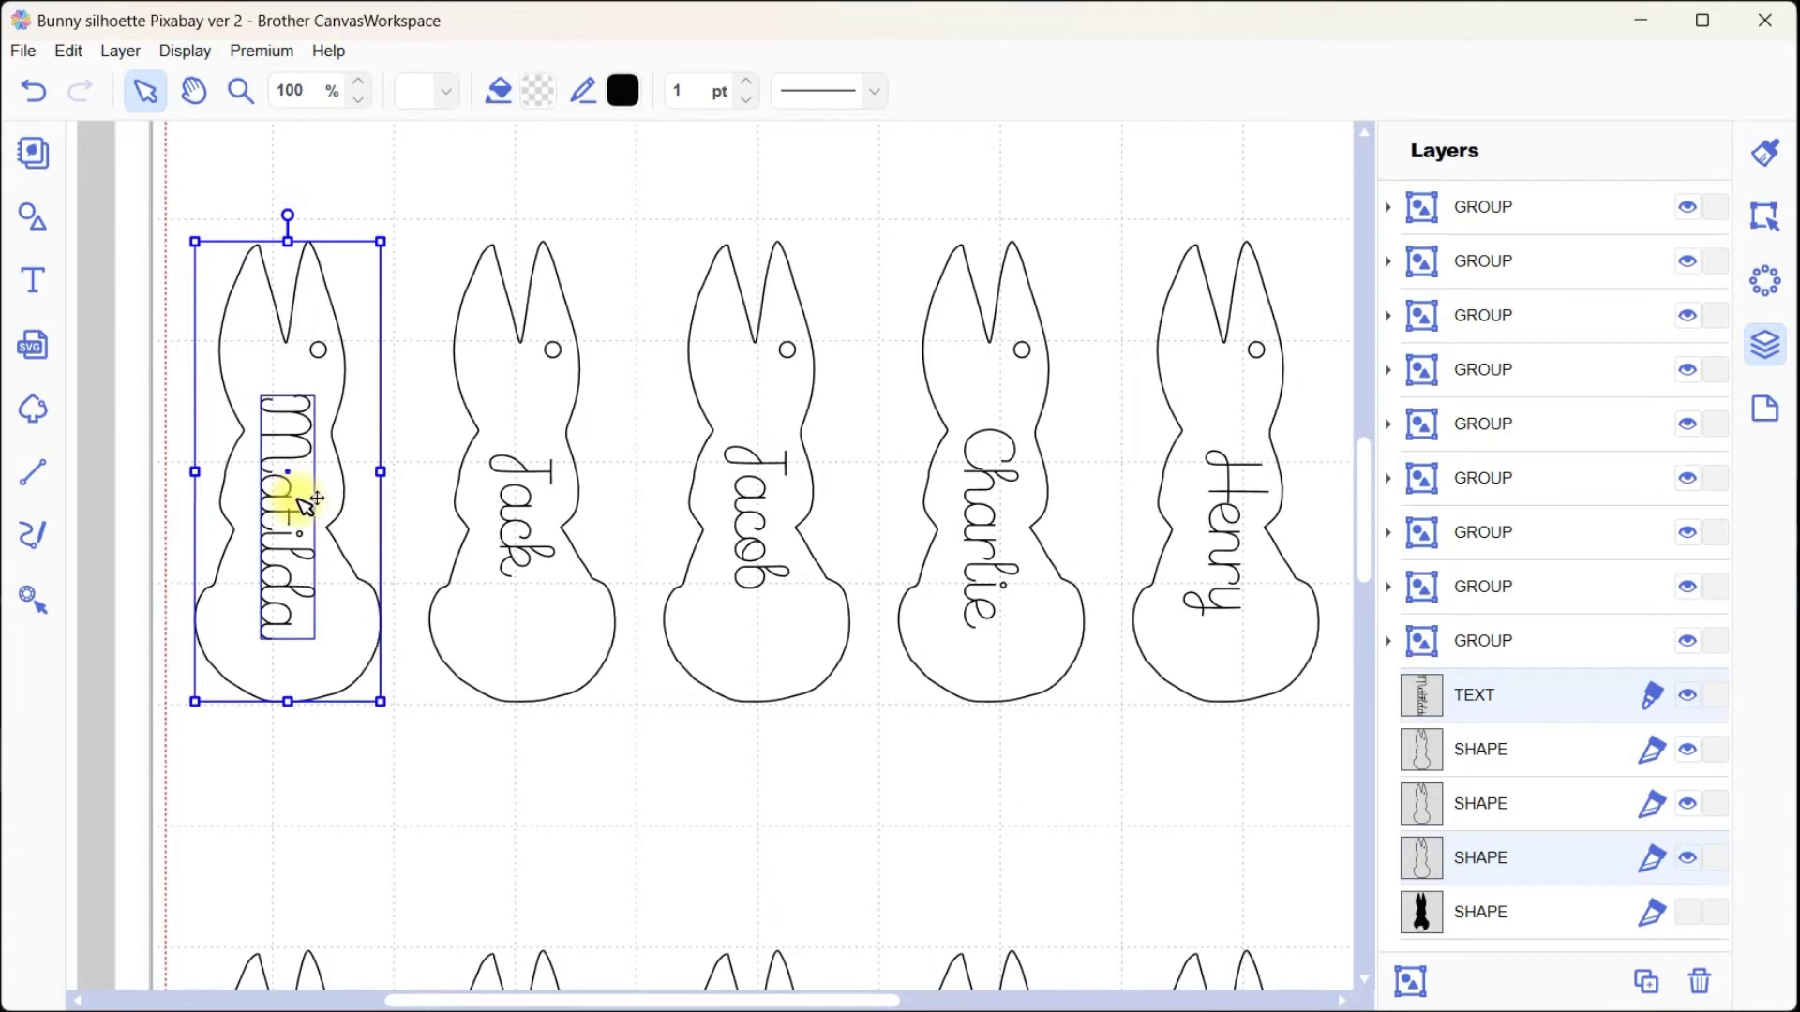
click(305, 506)
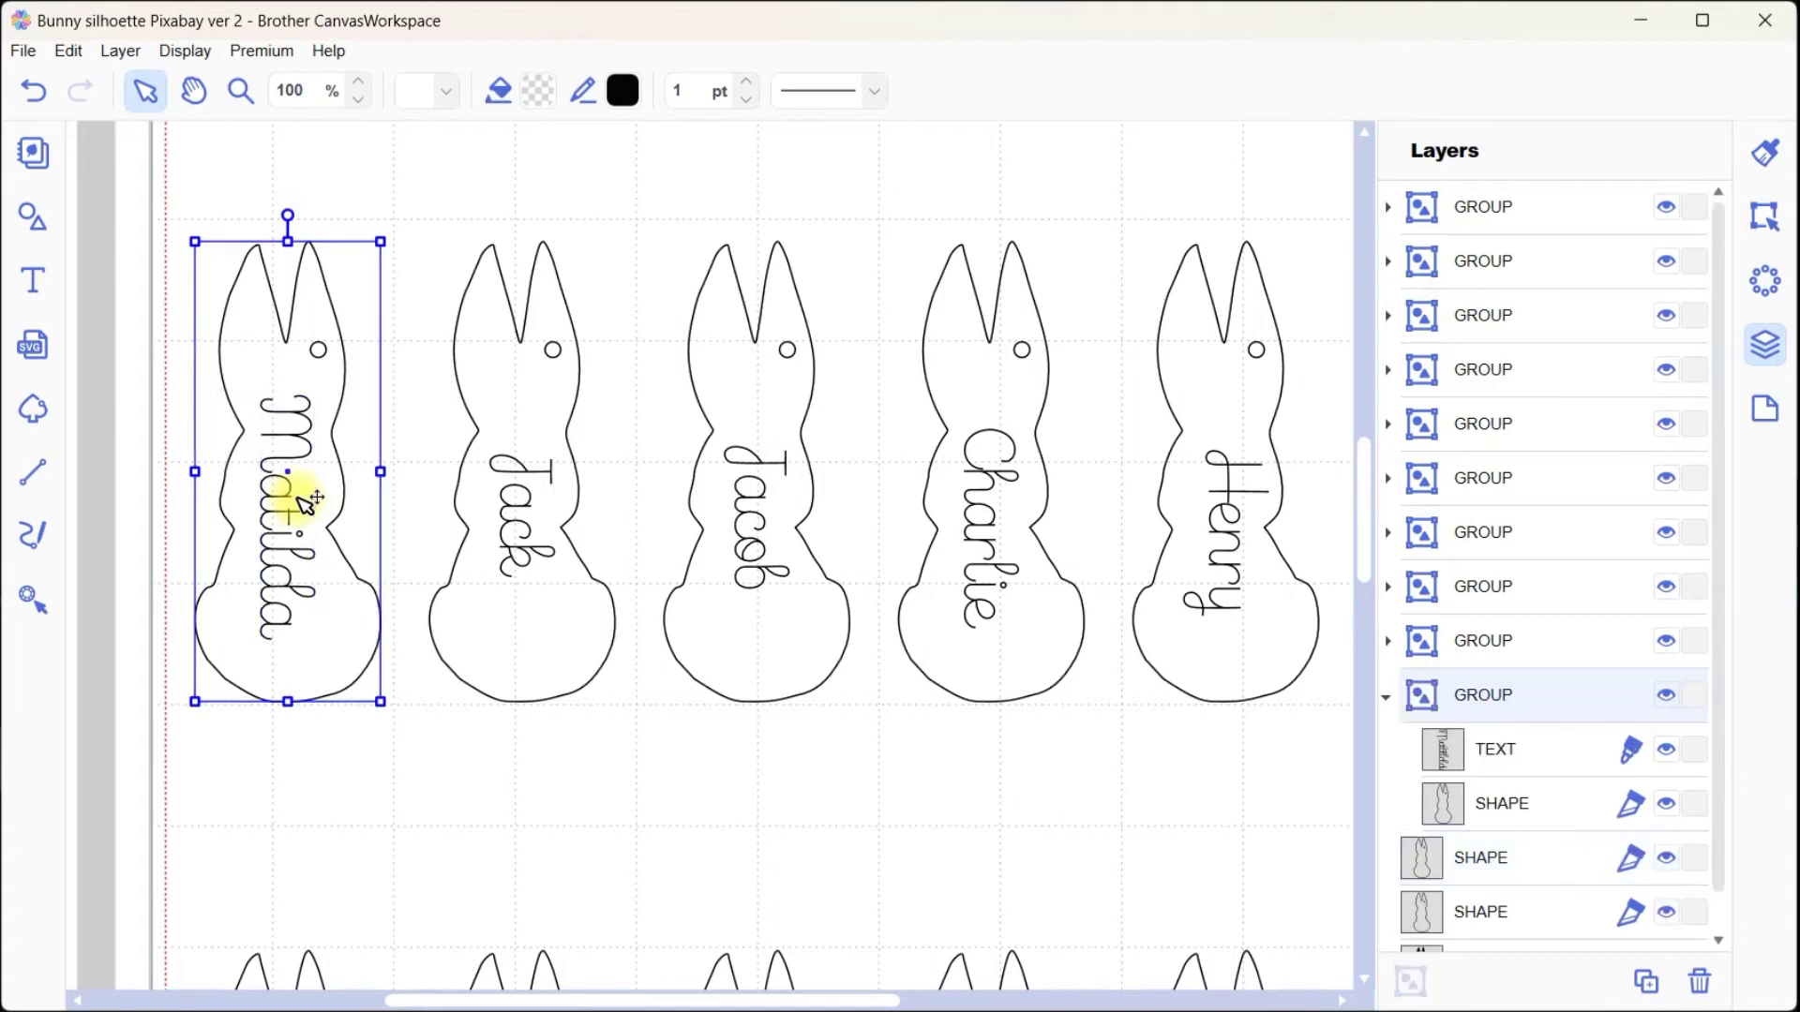
click(1388, 701)
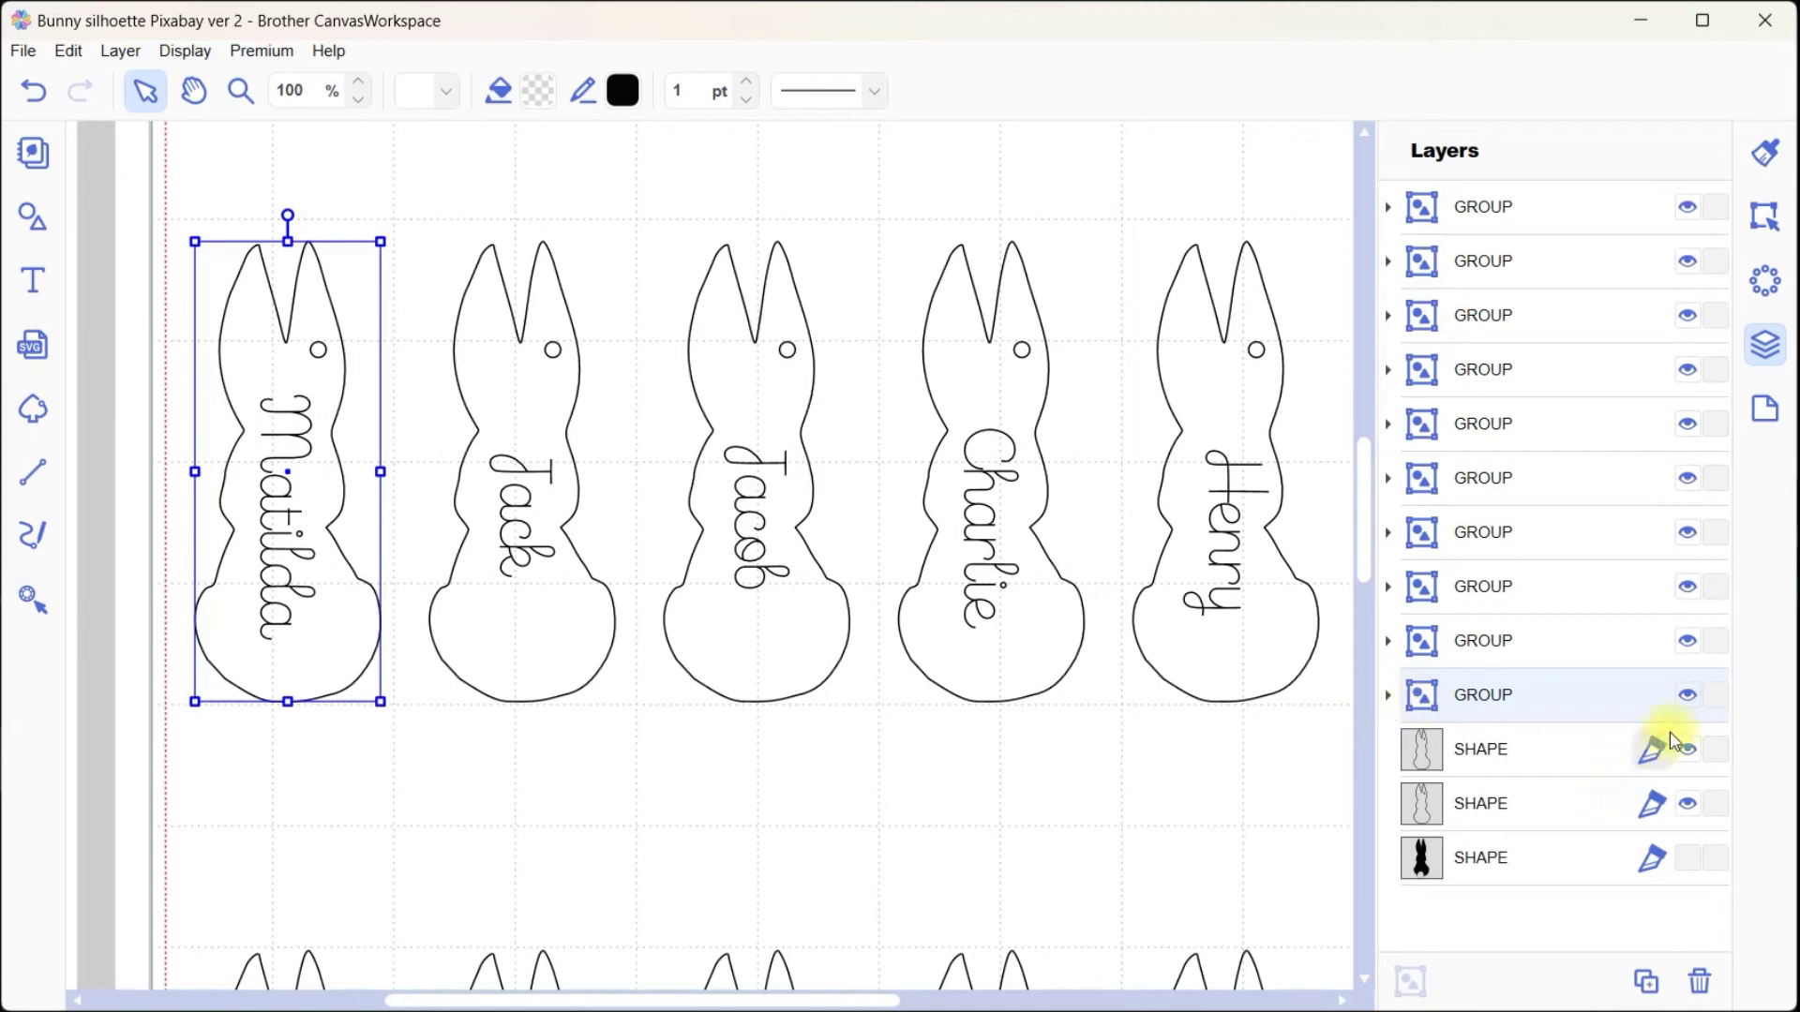
click(1695, 750)
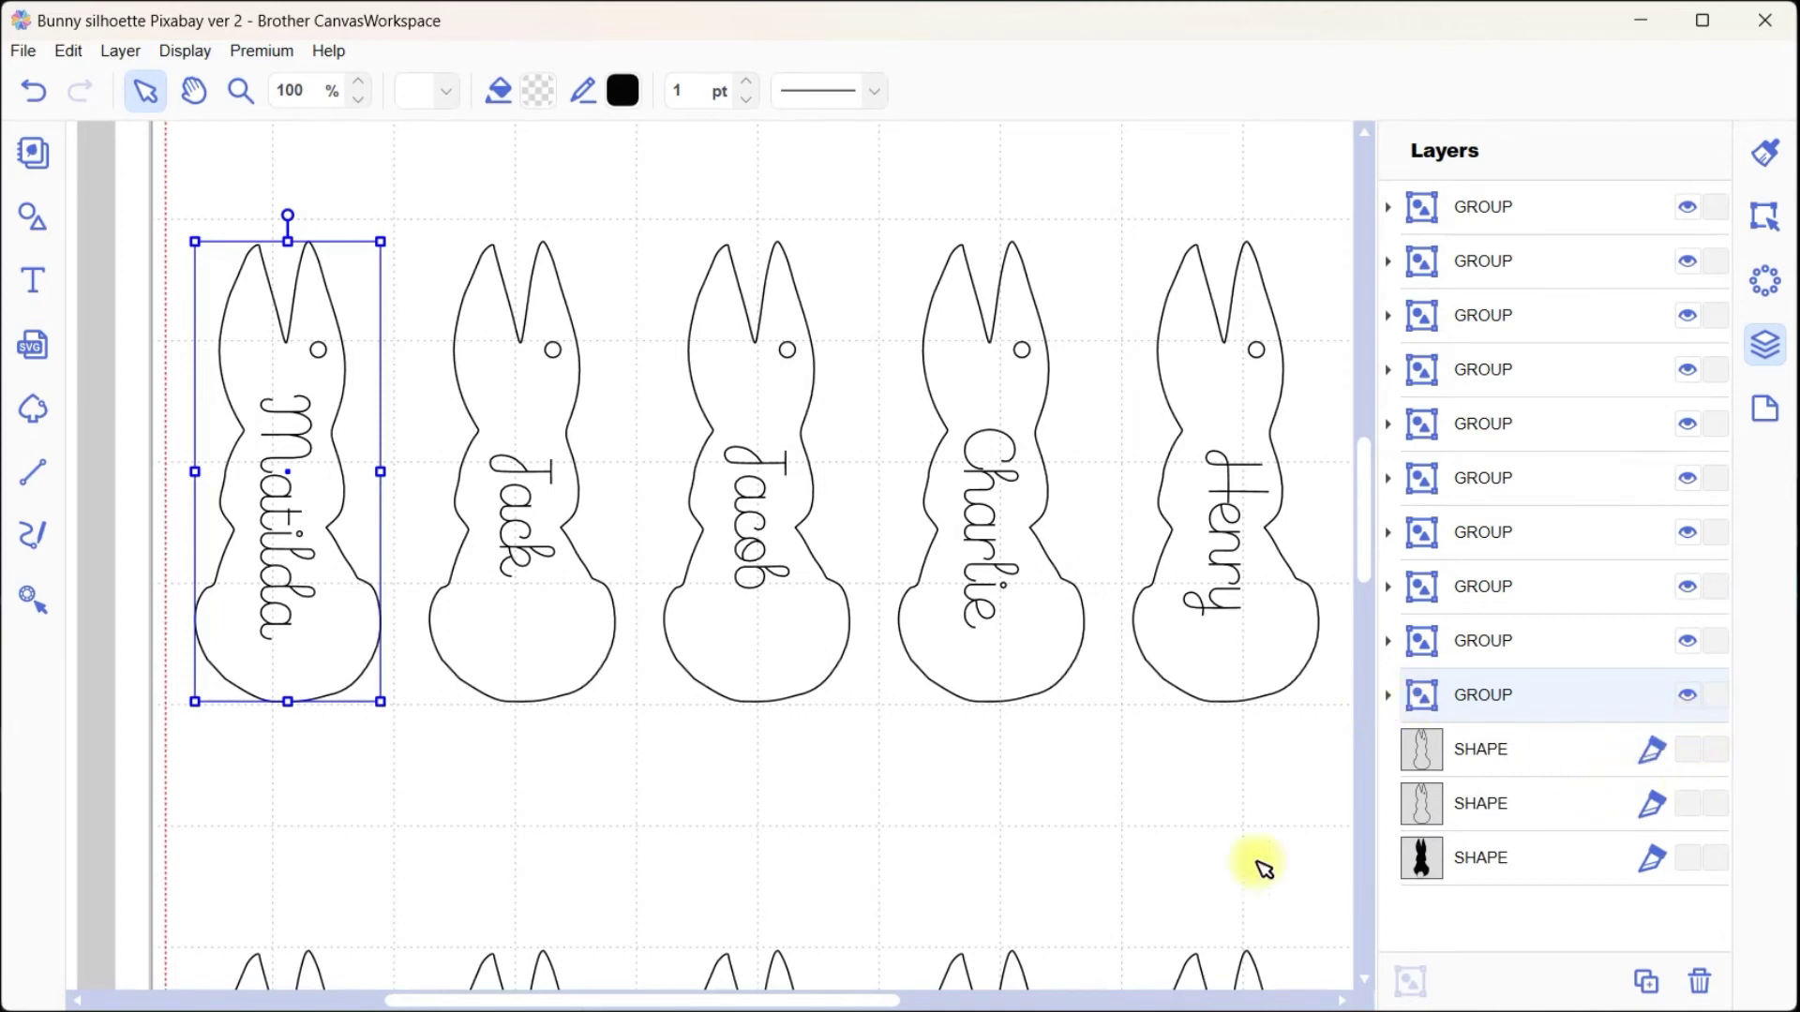
click(1245, 861)
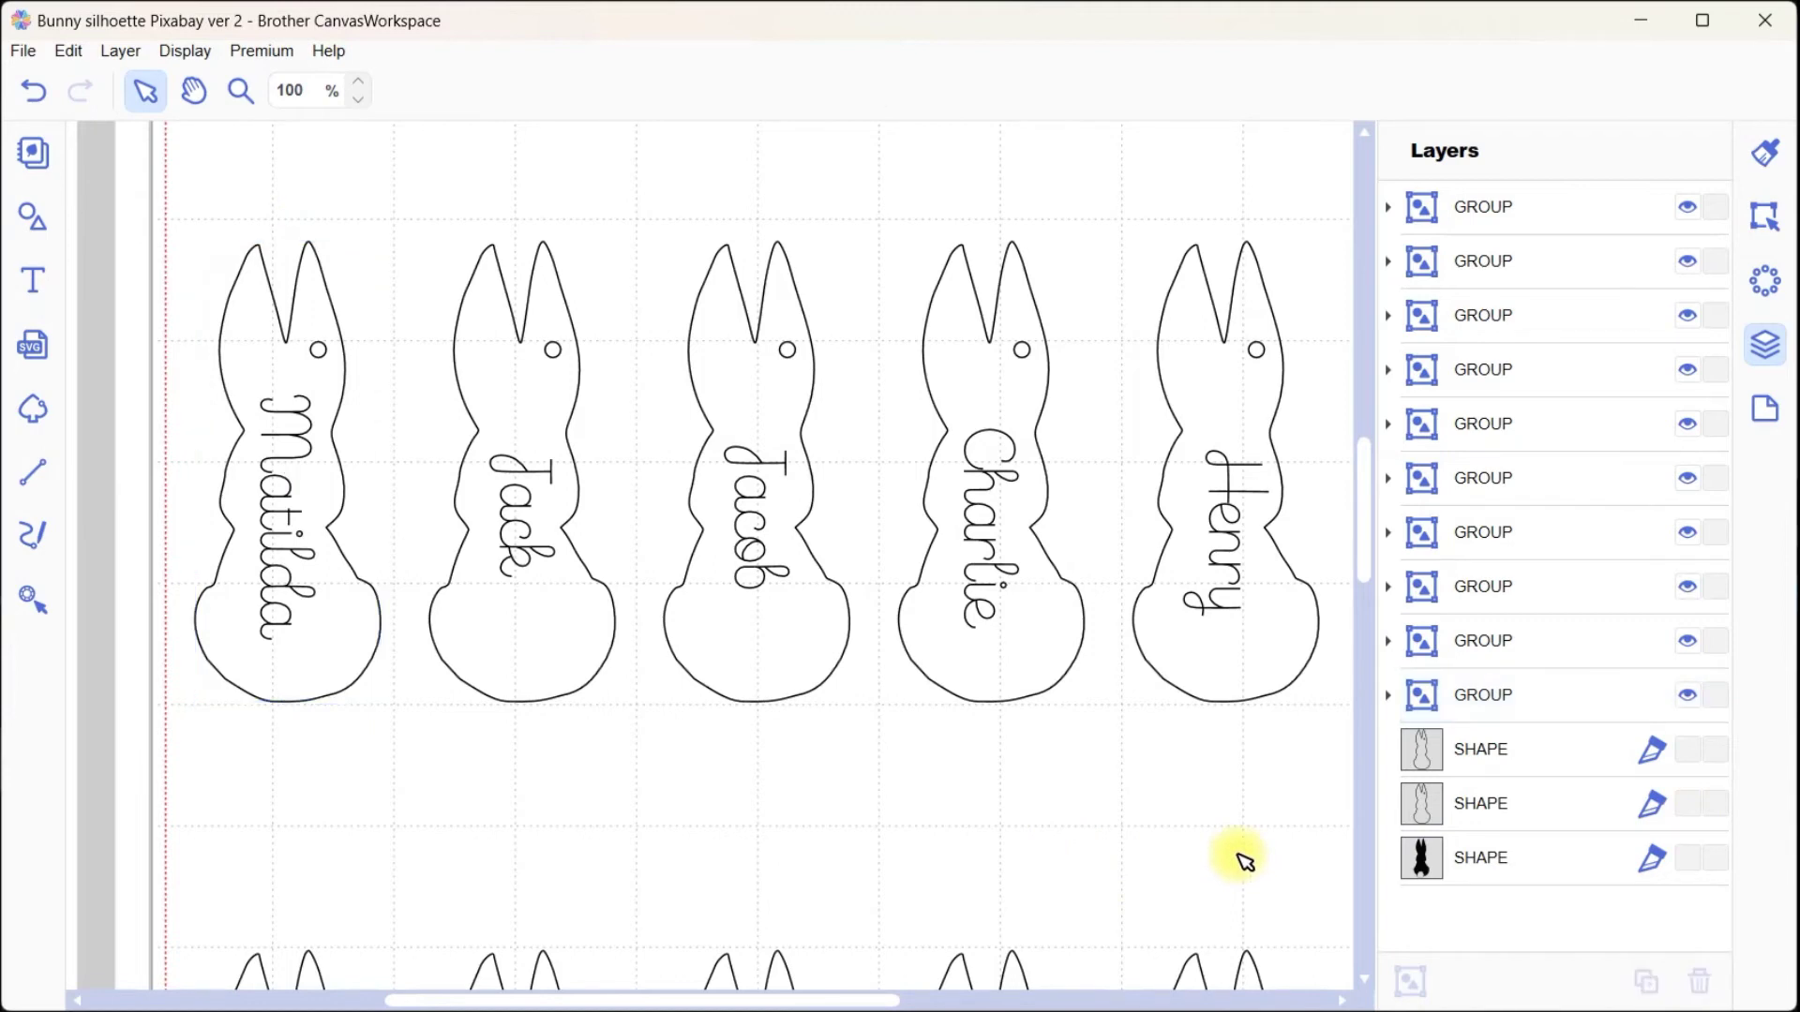
Step: Bring the group of the upper row's first bunny to the front of the layer order
click(1483, 701)
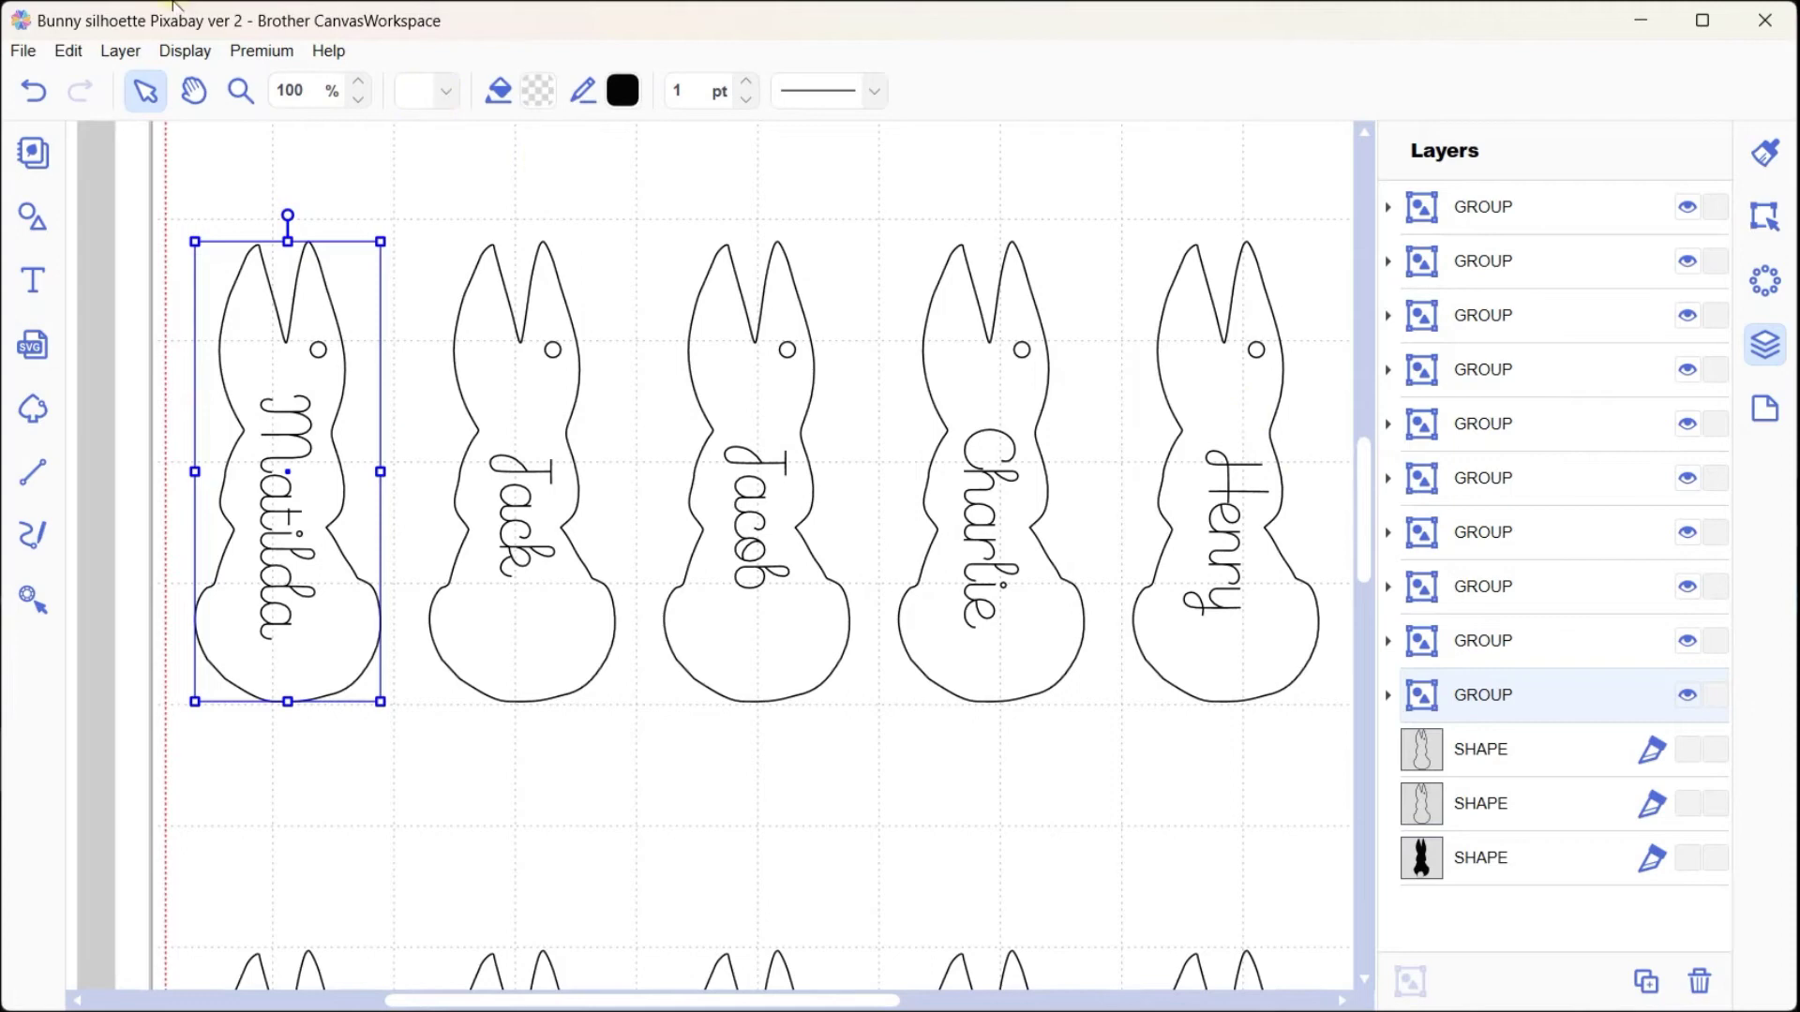
click(120, 51)
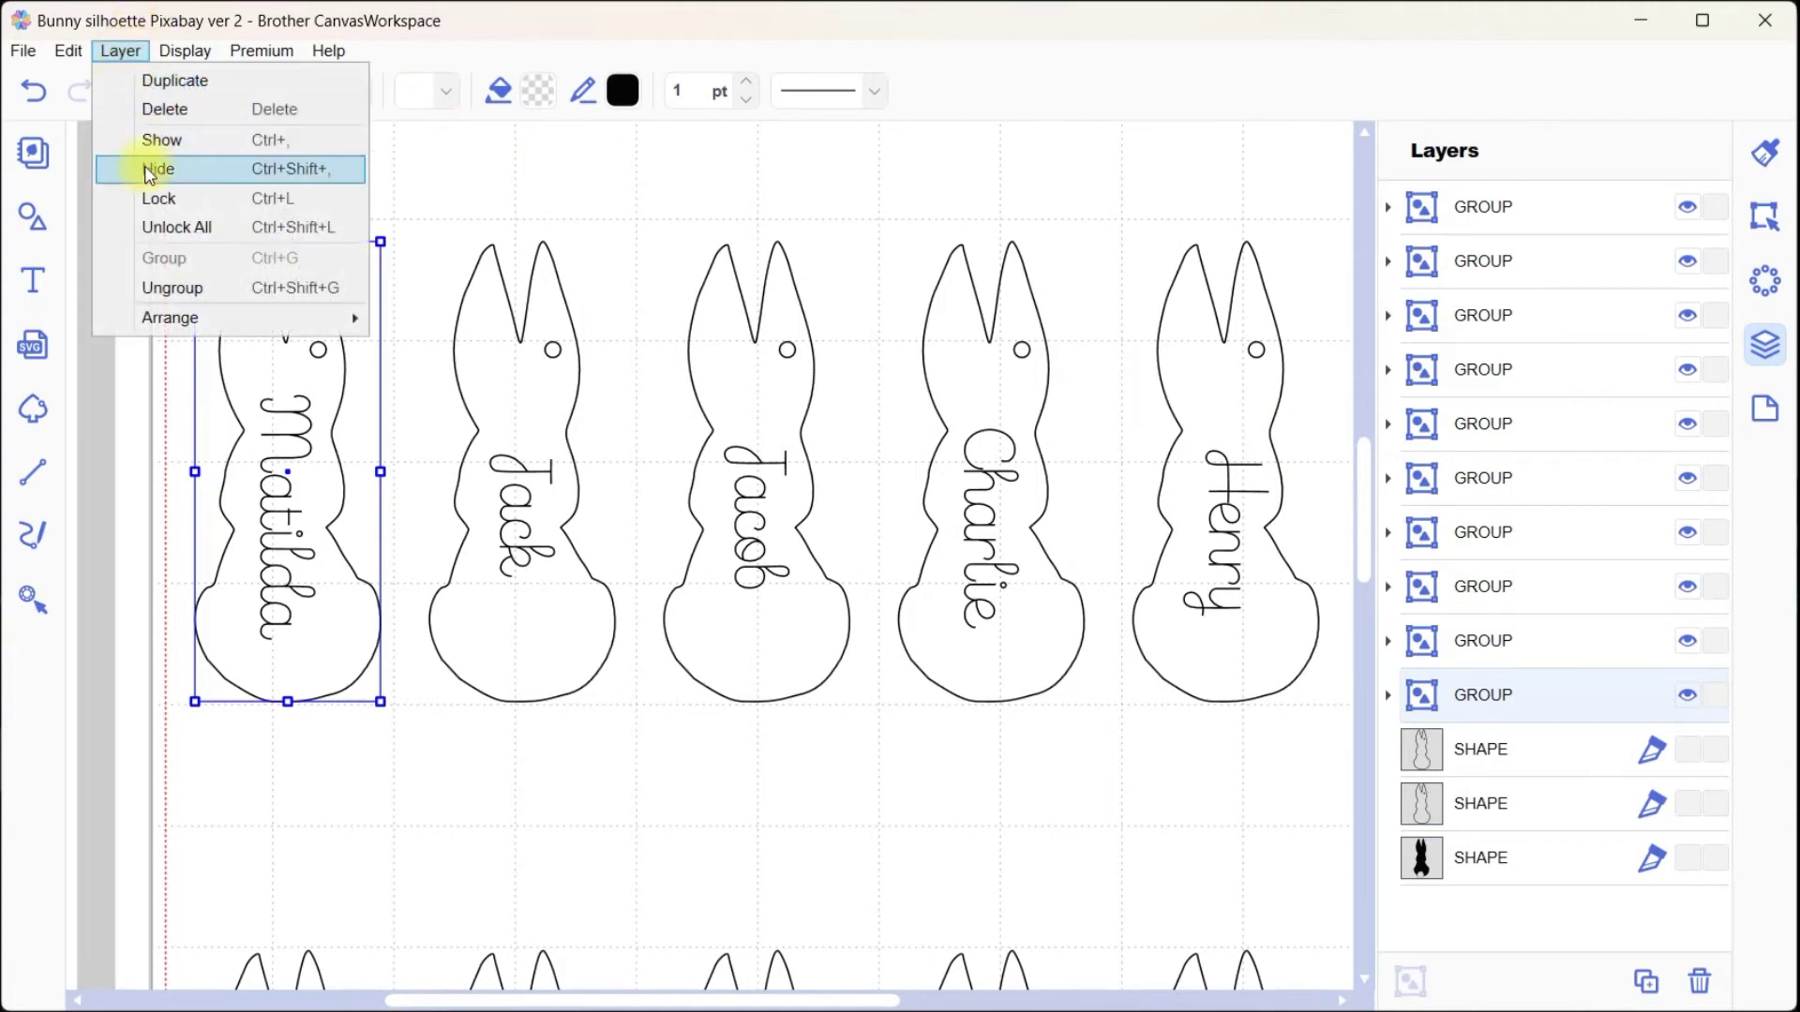
mouse_move(178, 327)
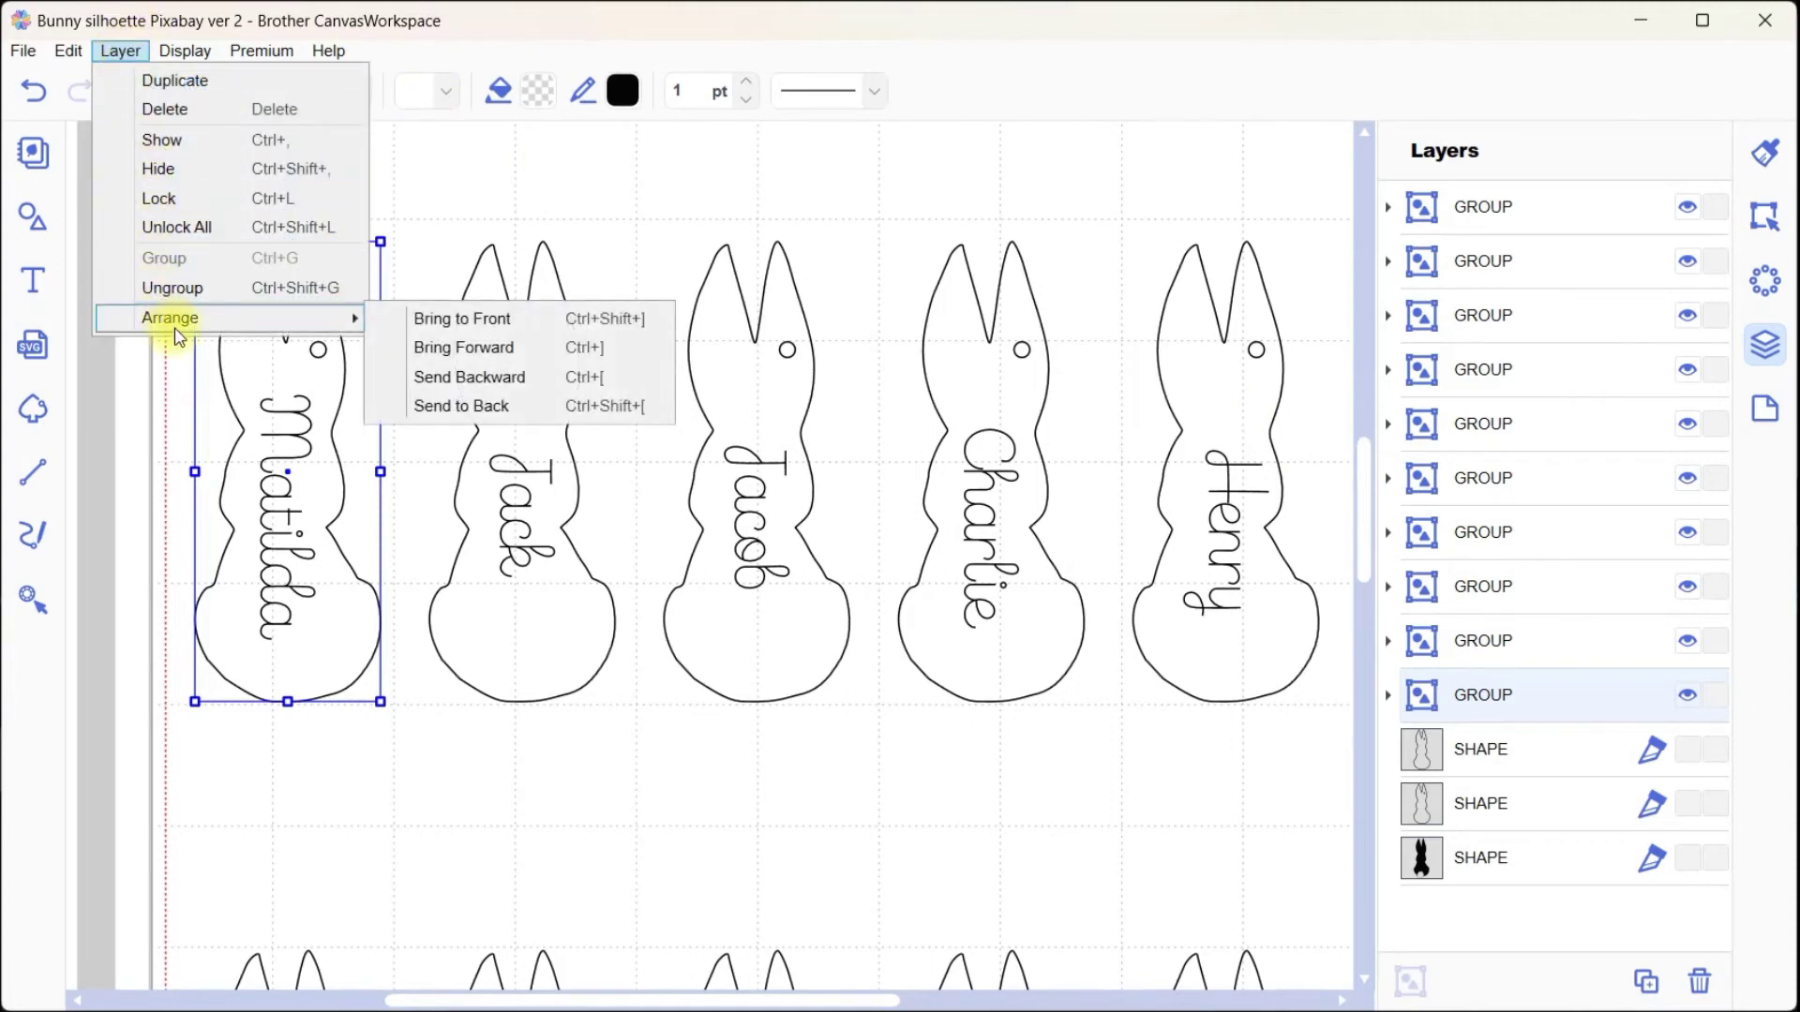
click(472, 321)
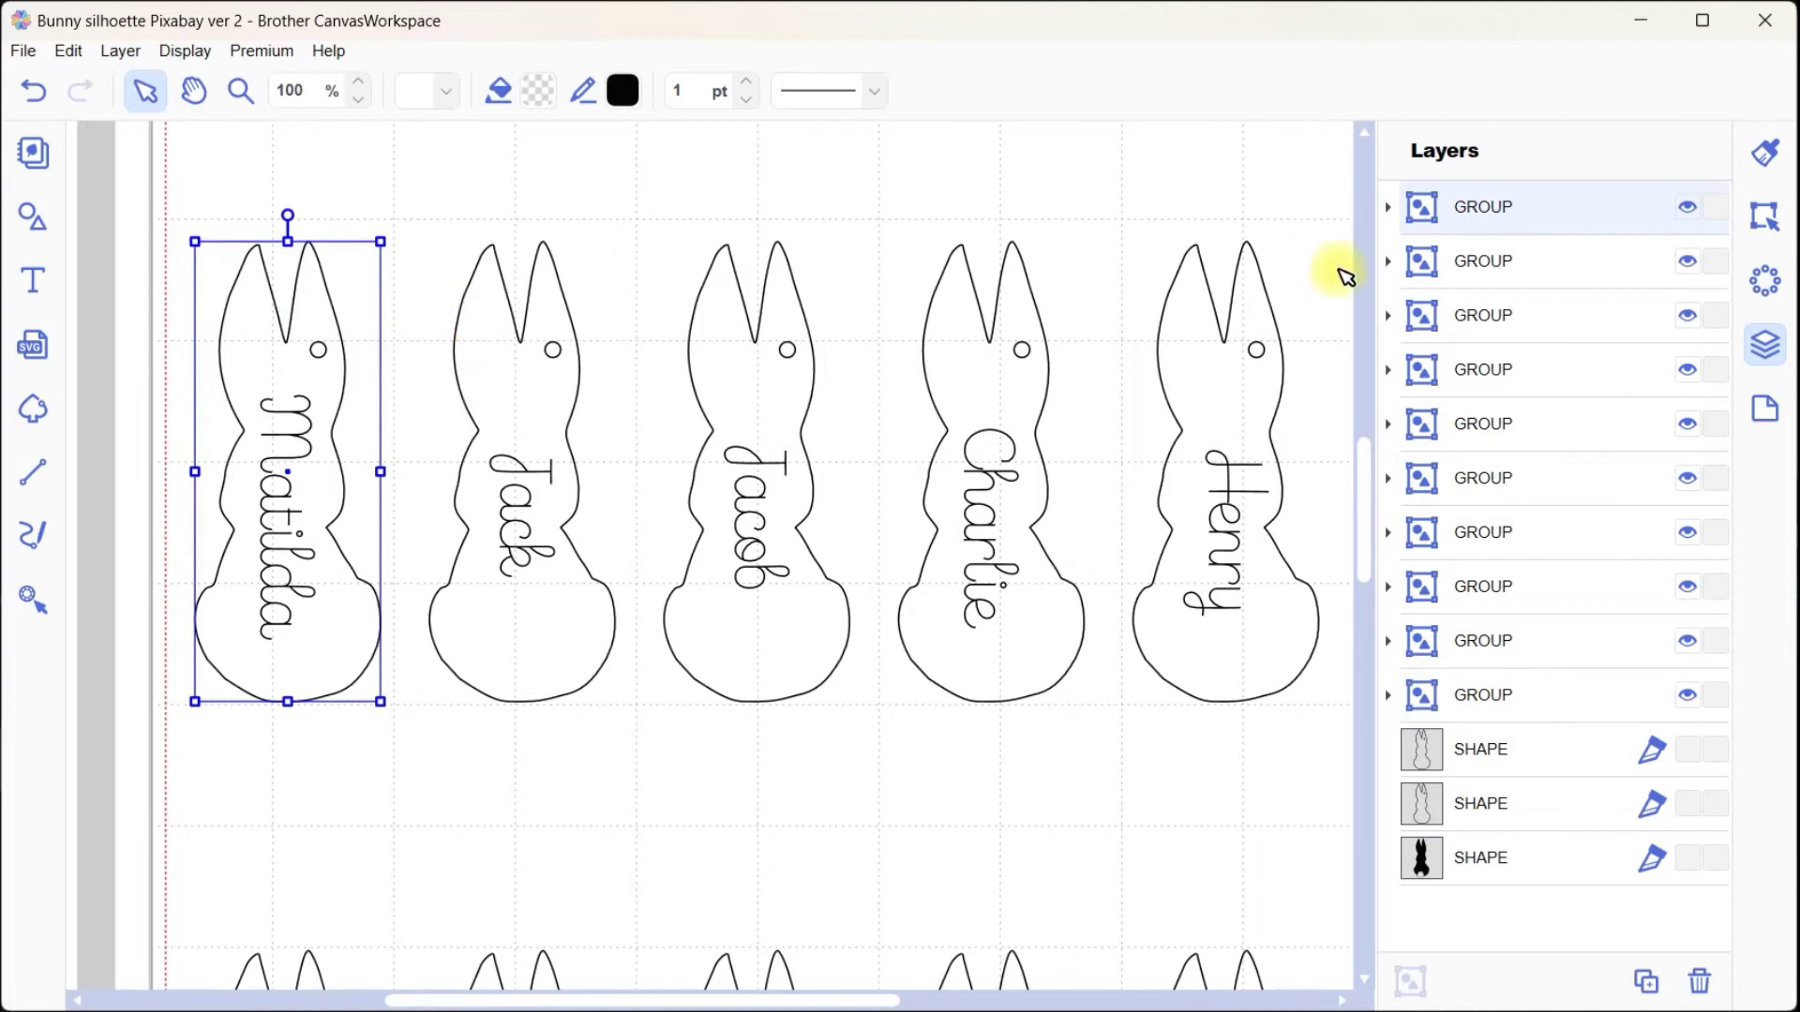
Step: Expand the top group and examine its text and shape layers, including the Cut or Draw setting of the text
click(1387, 210)
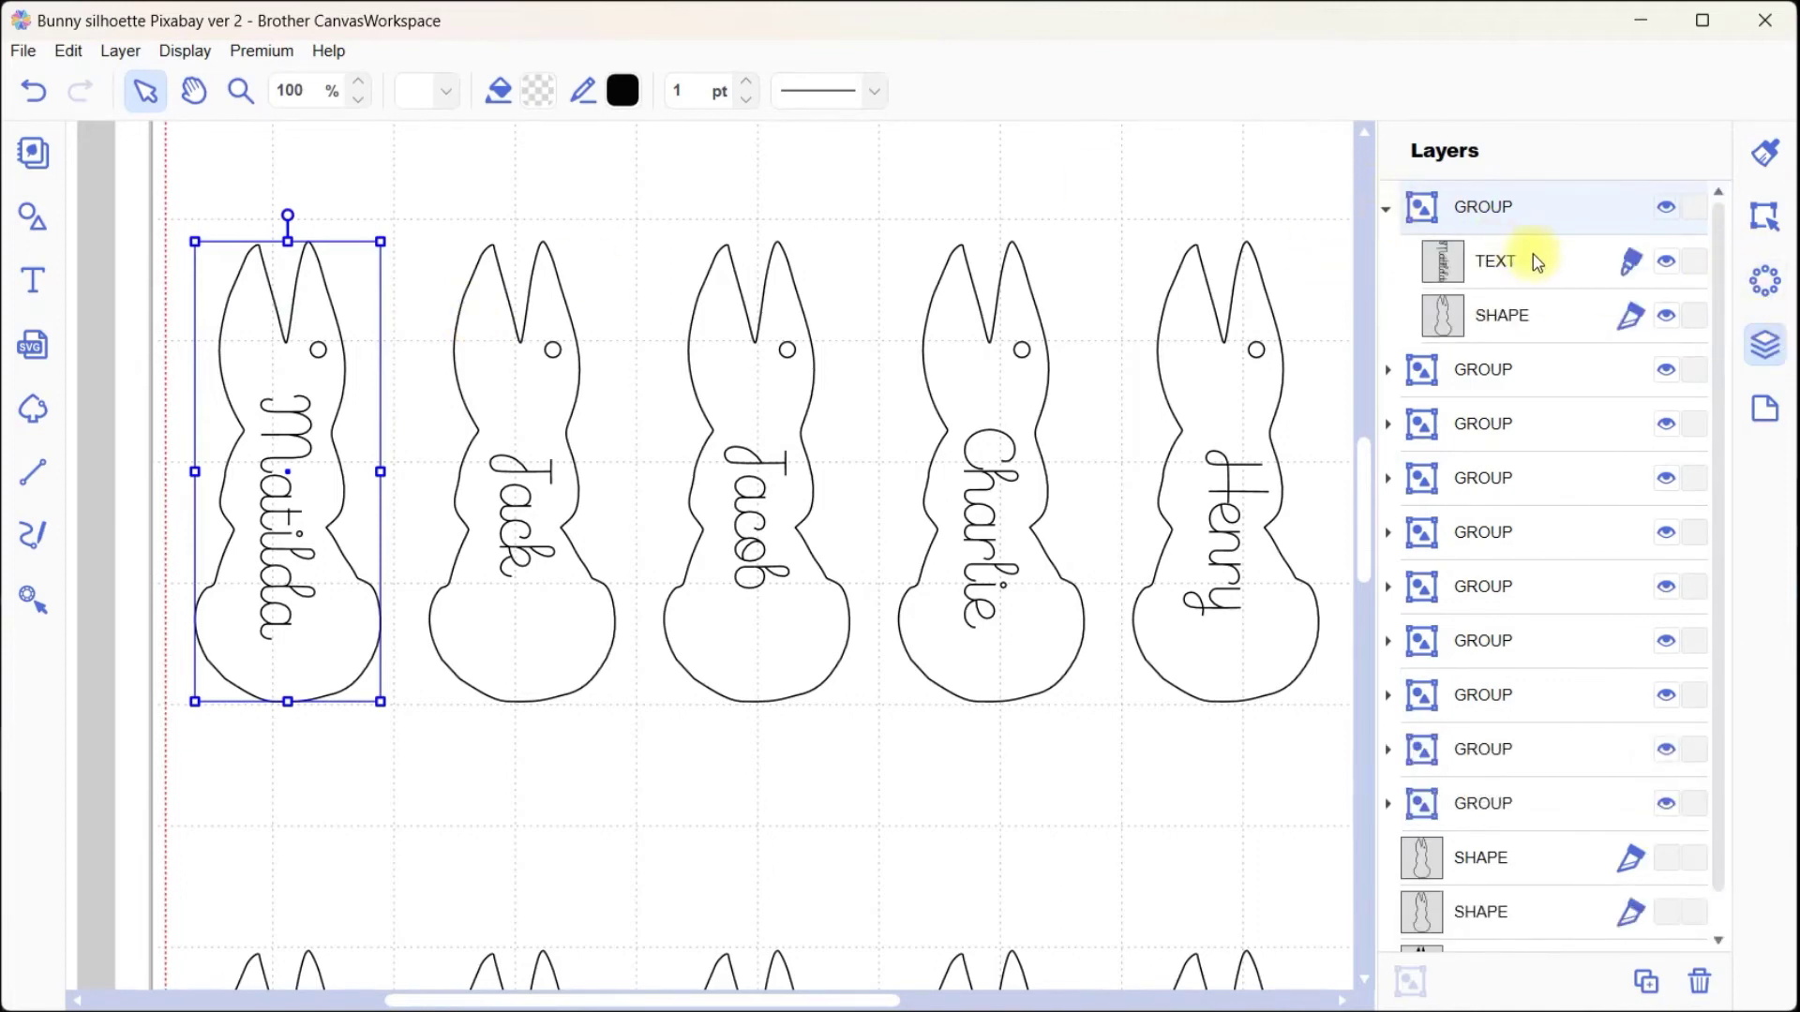
click(1535, 263)
click(1491, 315)
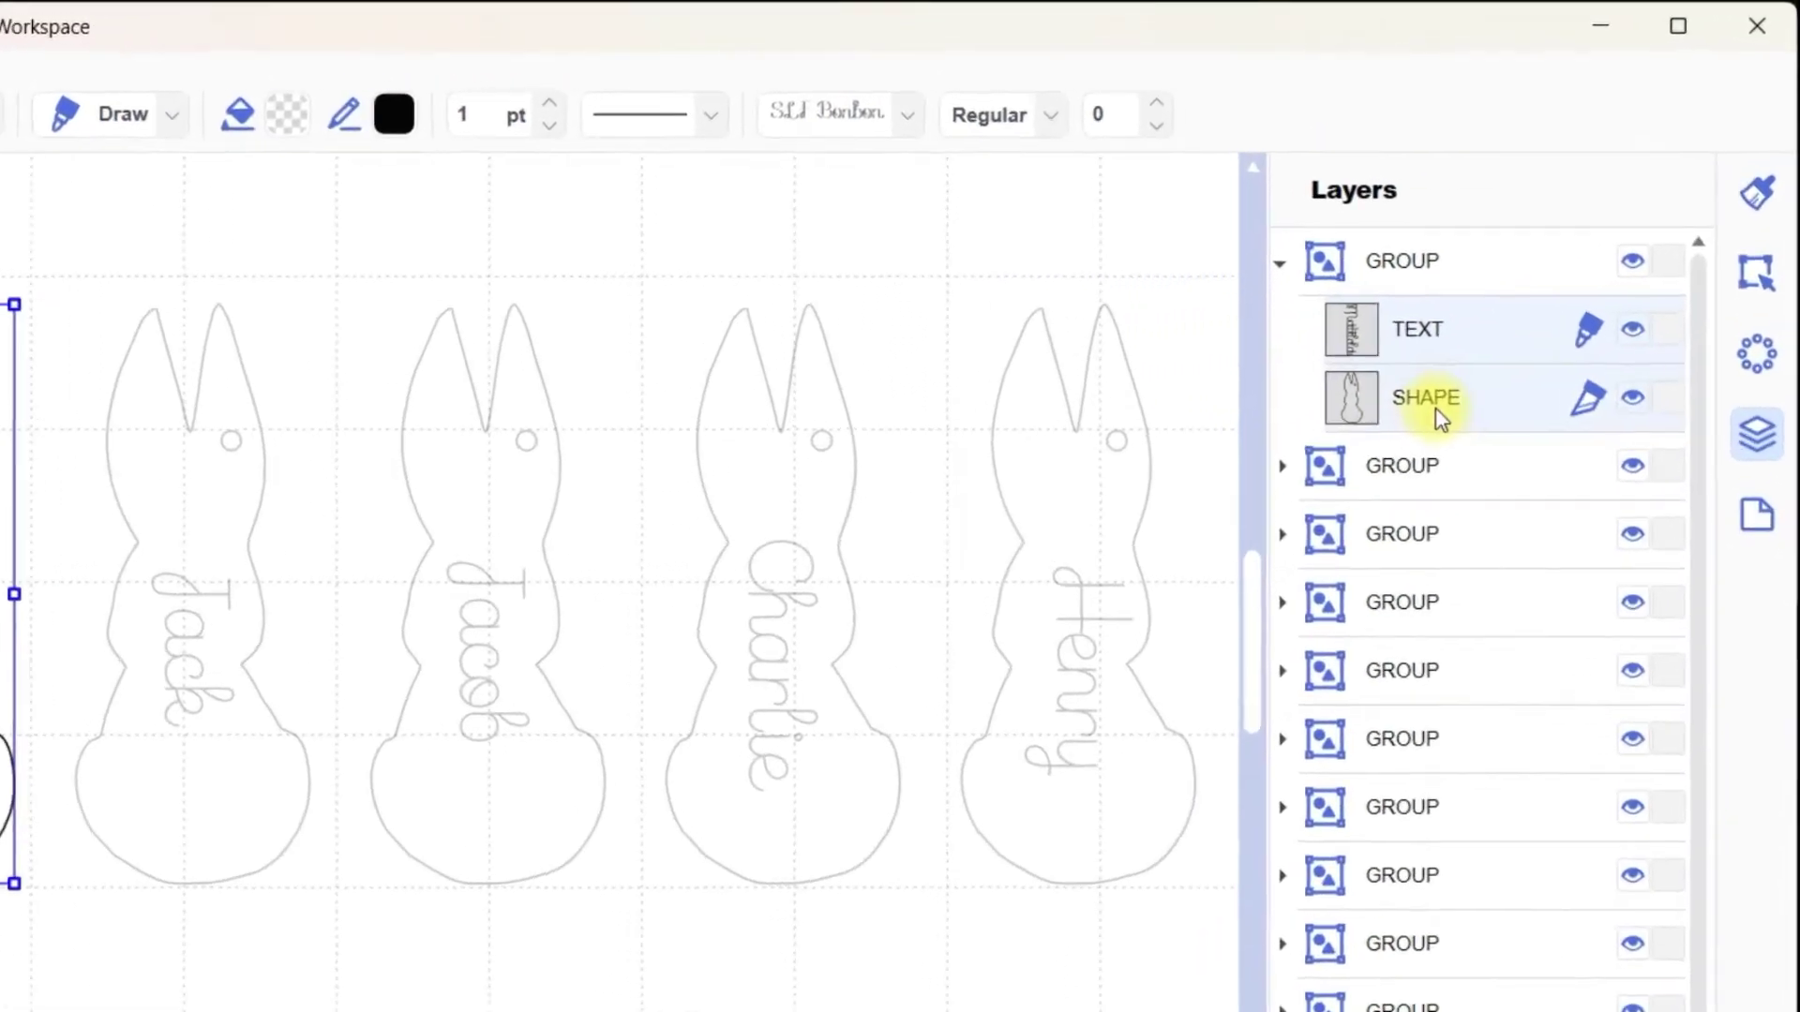
click(1250, 368)
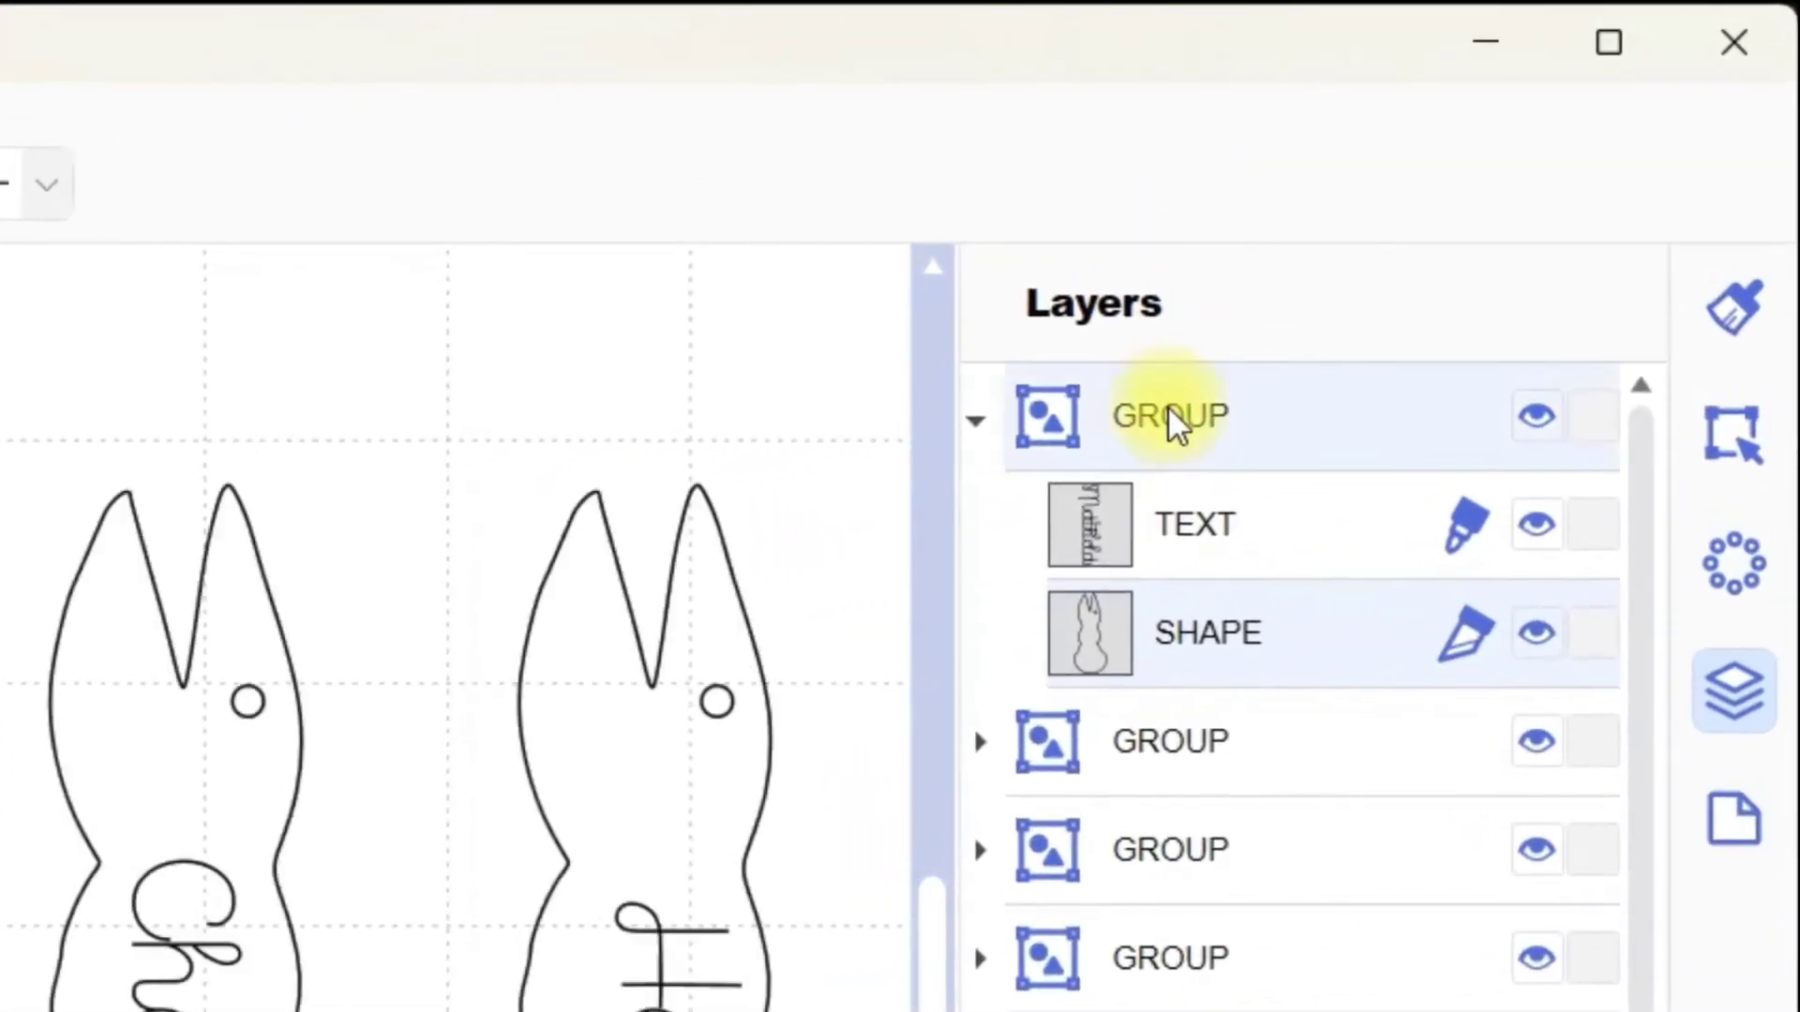
click(1228, 539)
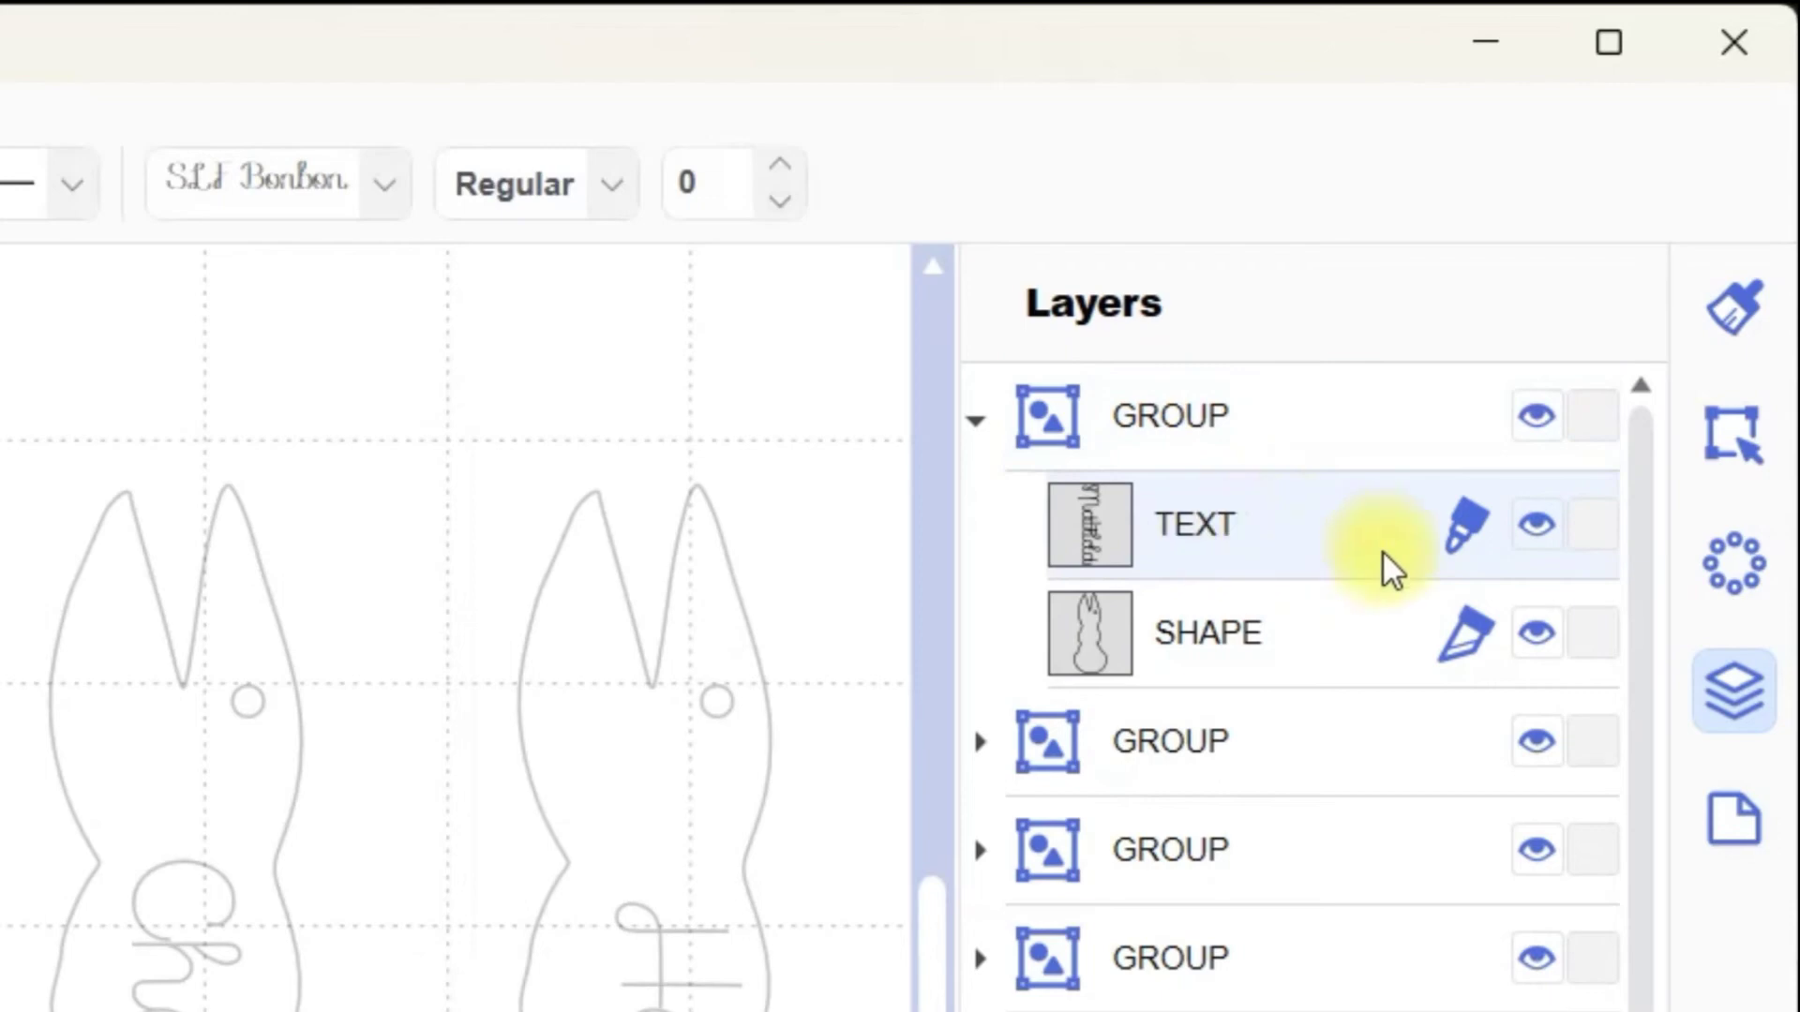
click(1468, 527)
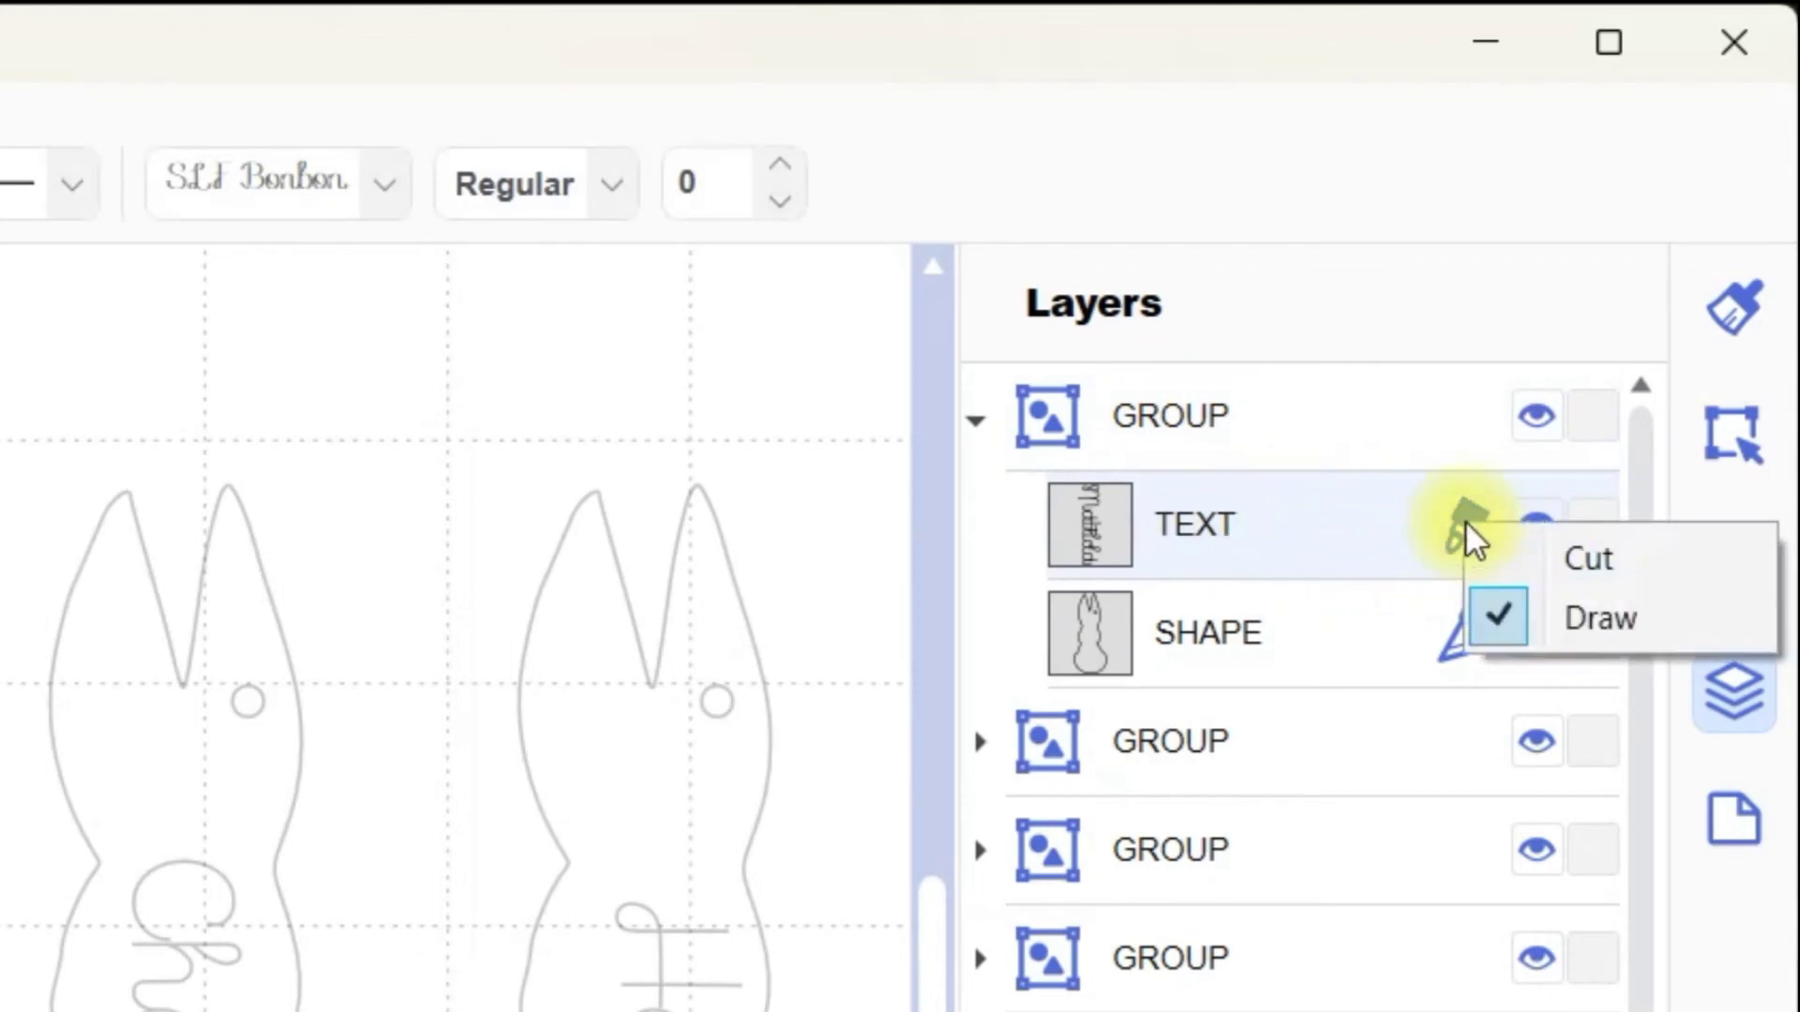
click(882, 535)
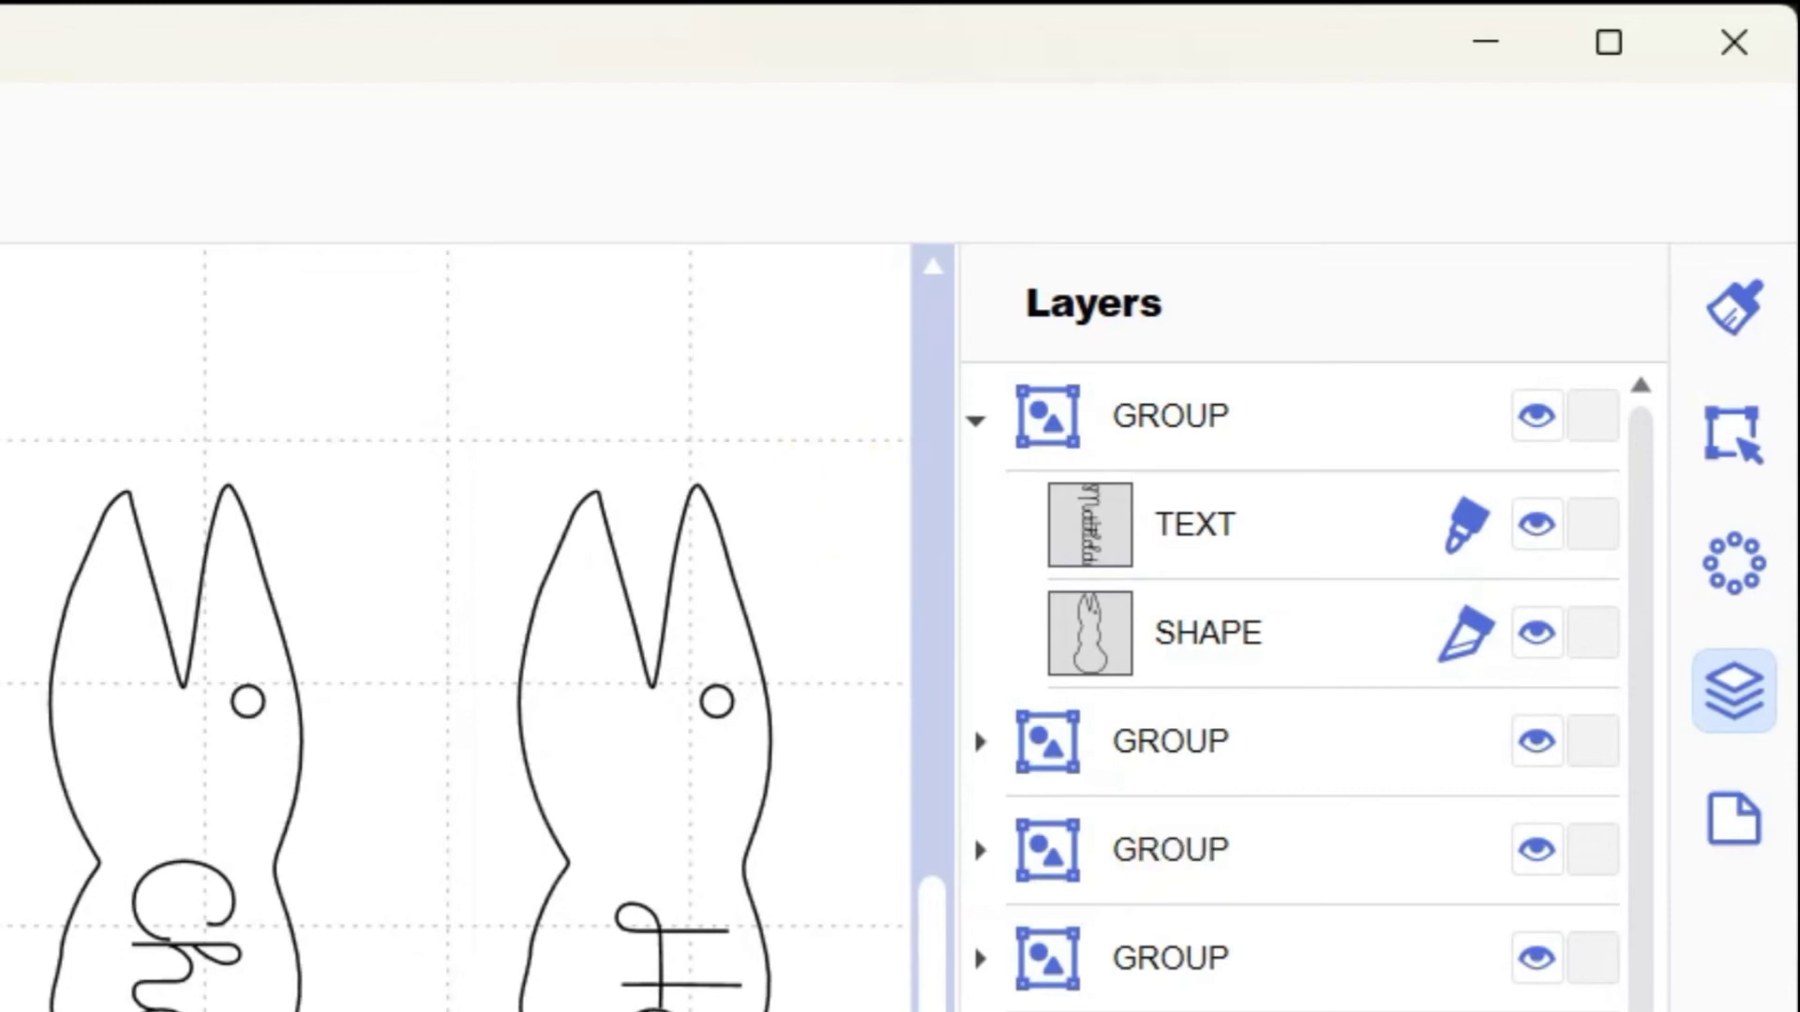
Step: Reorder the groups in the layer list so the upper row's second, third, fourth and fifth bunnies follow the first in sequence
drag(1216, 966, 1146, 688)
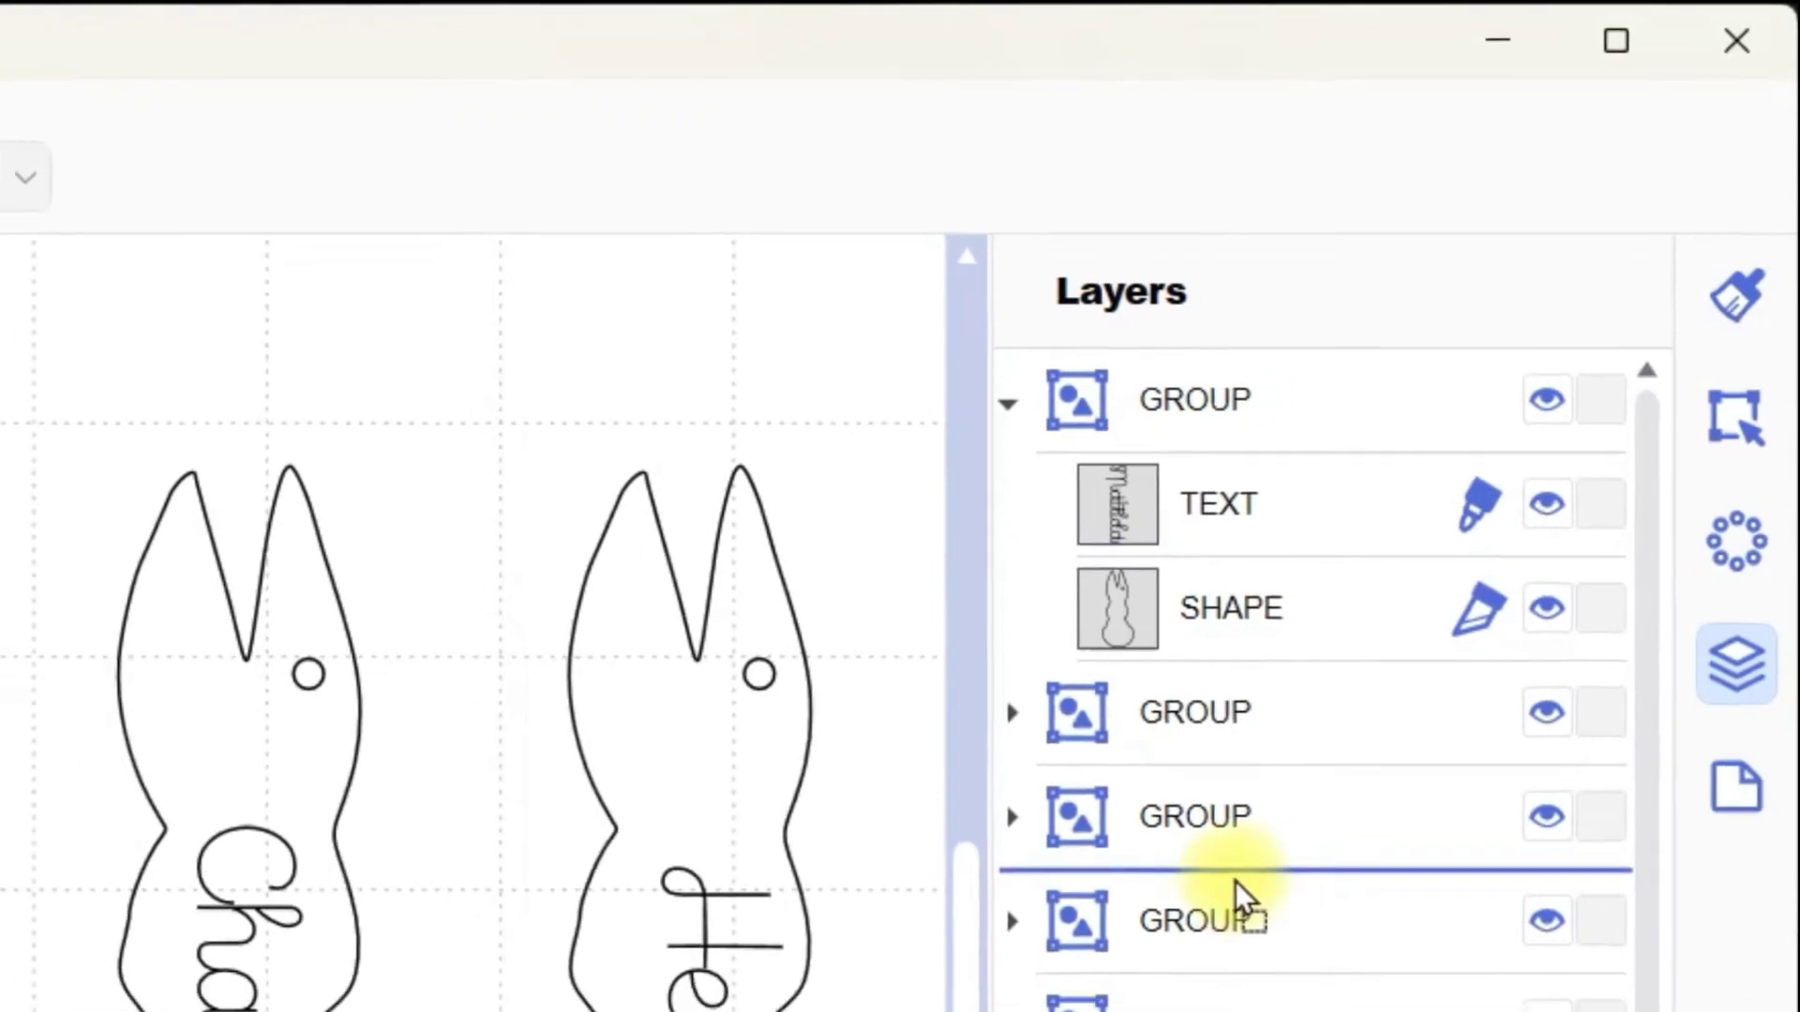
drag(1242, 581, 1248, 592)
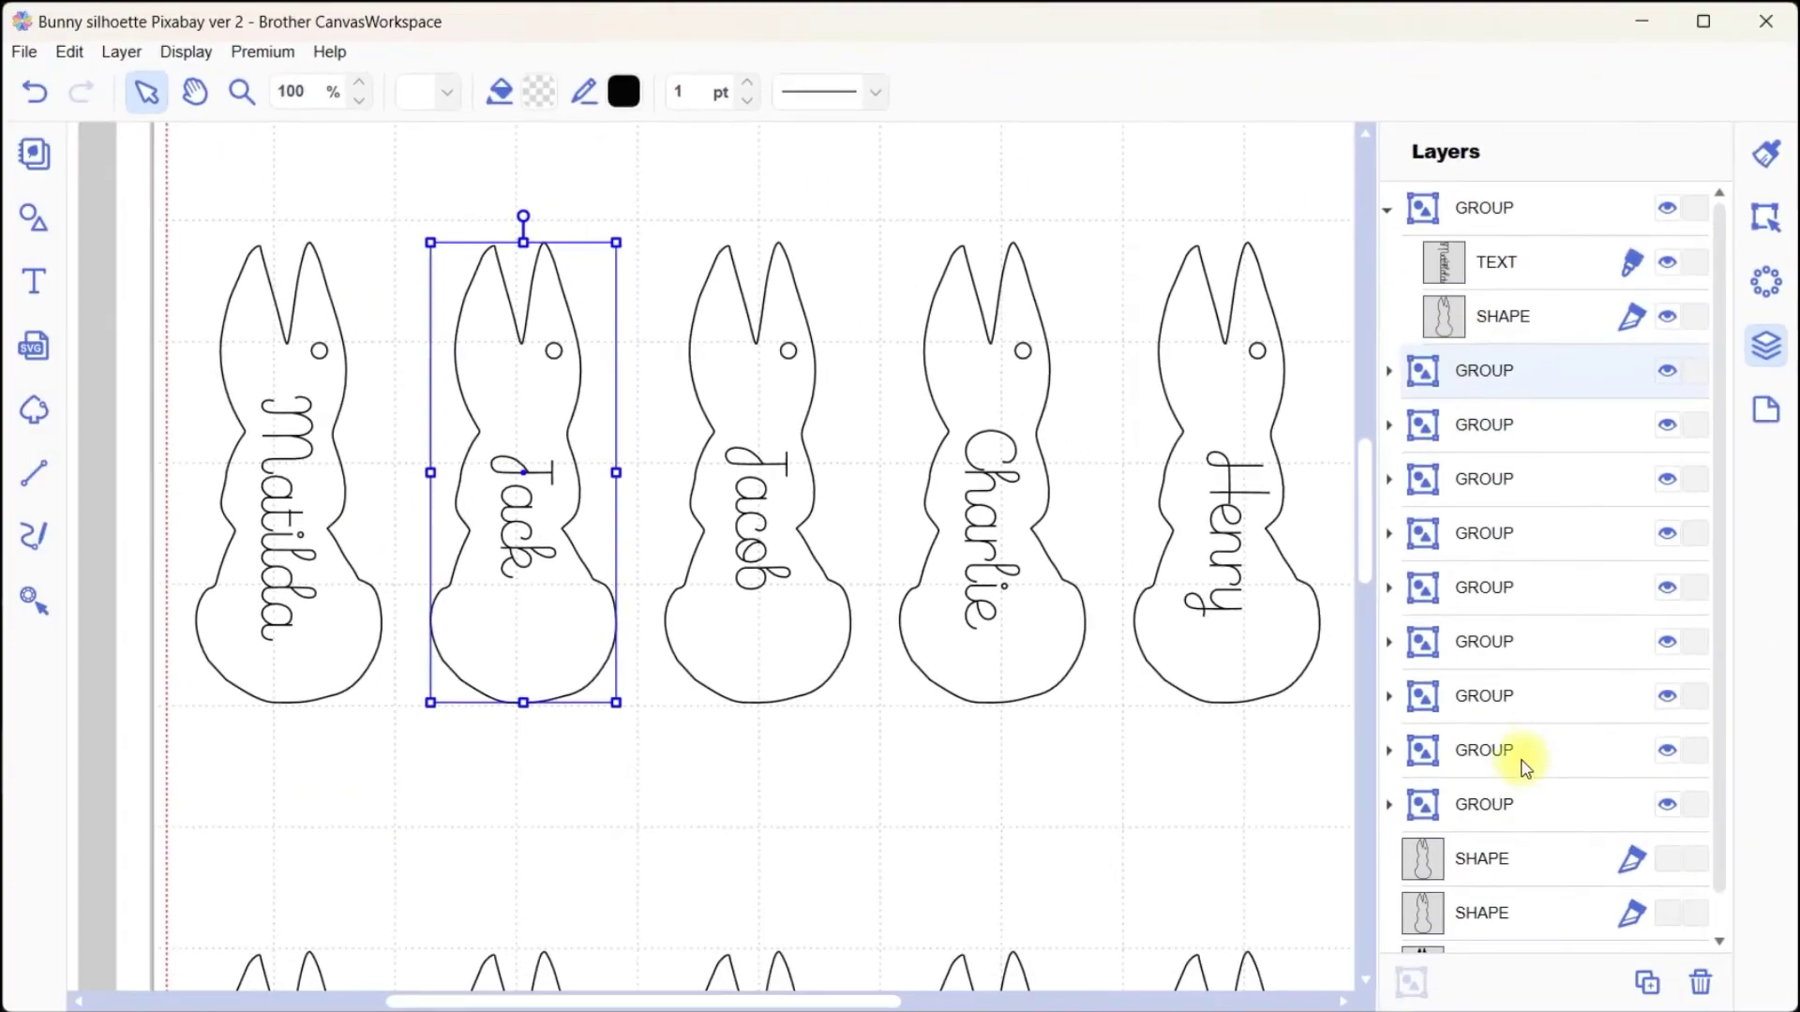
click(1484, 808)
drag(1479, 456, 1462, 422)
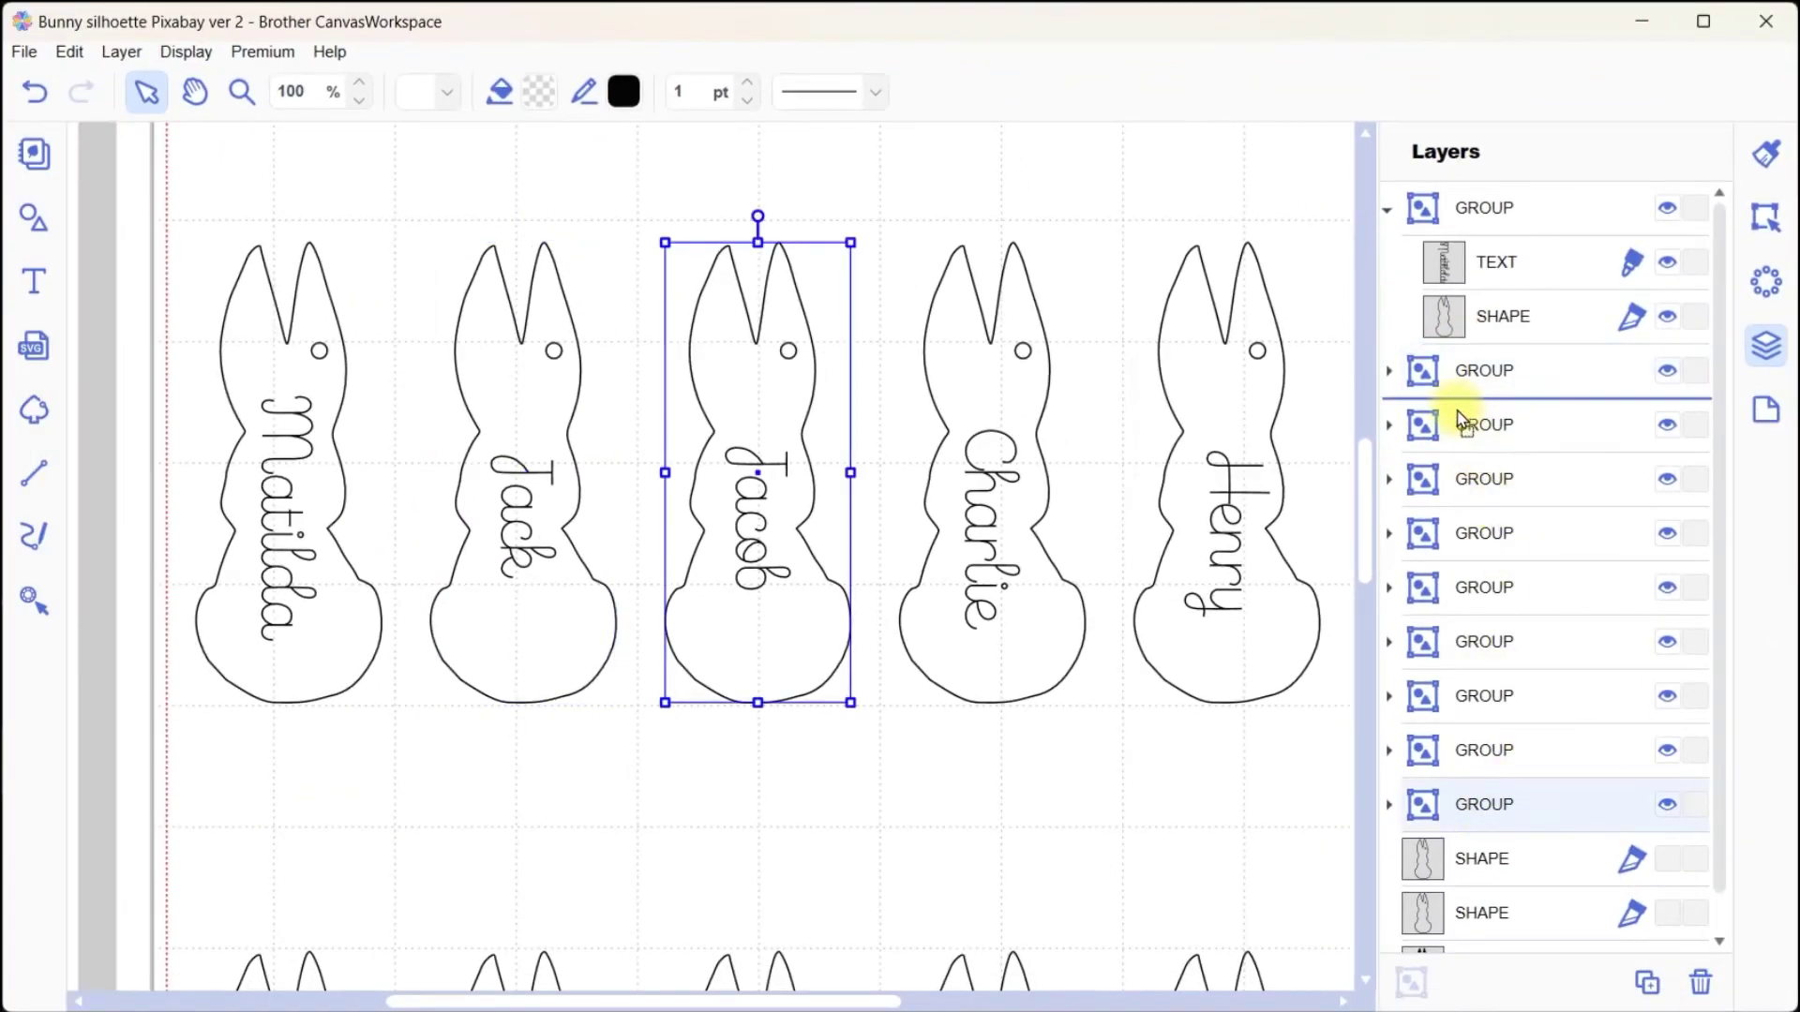
click(1484, 808)
drag(1484, 812, 1472, 529)
drag(1502, 808, 1454, 516)
Step: Reorder the lower row's bunny groups in the layer list beneath the upper row's groups
drag(1488, 825, 1471, 590)
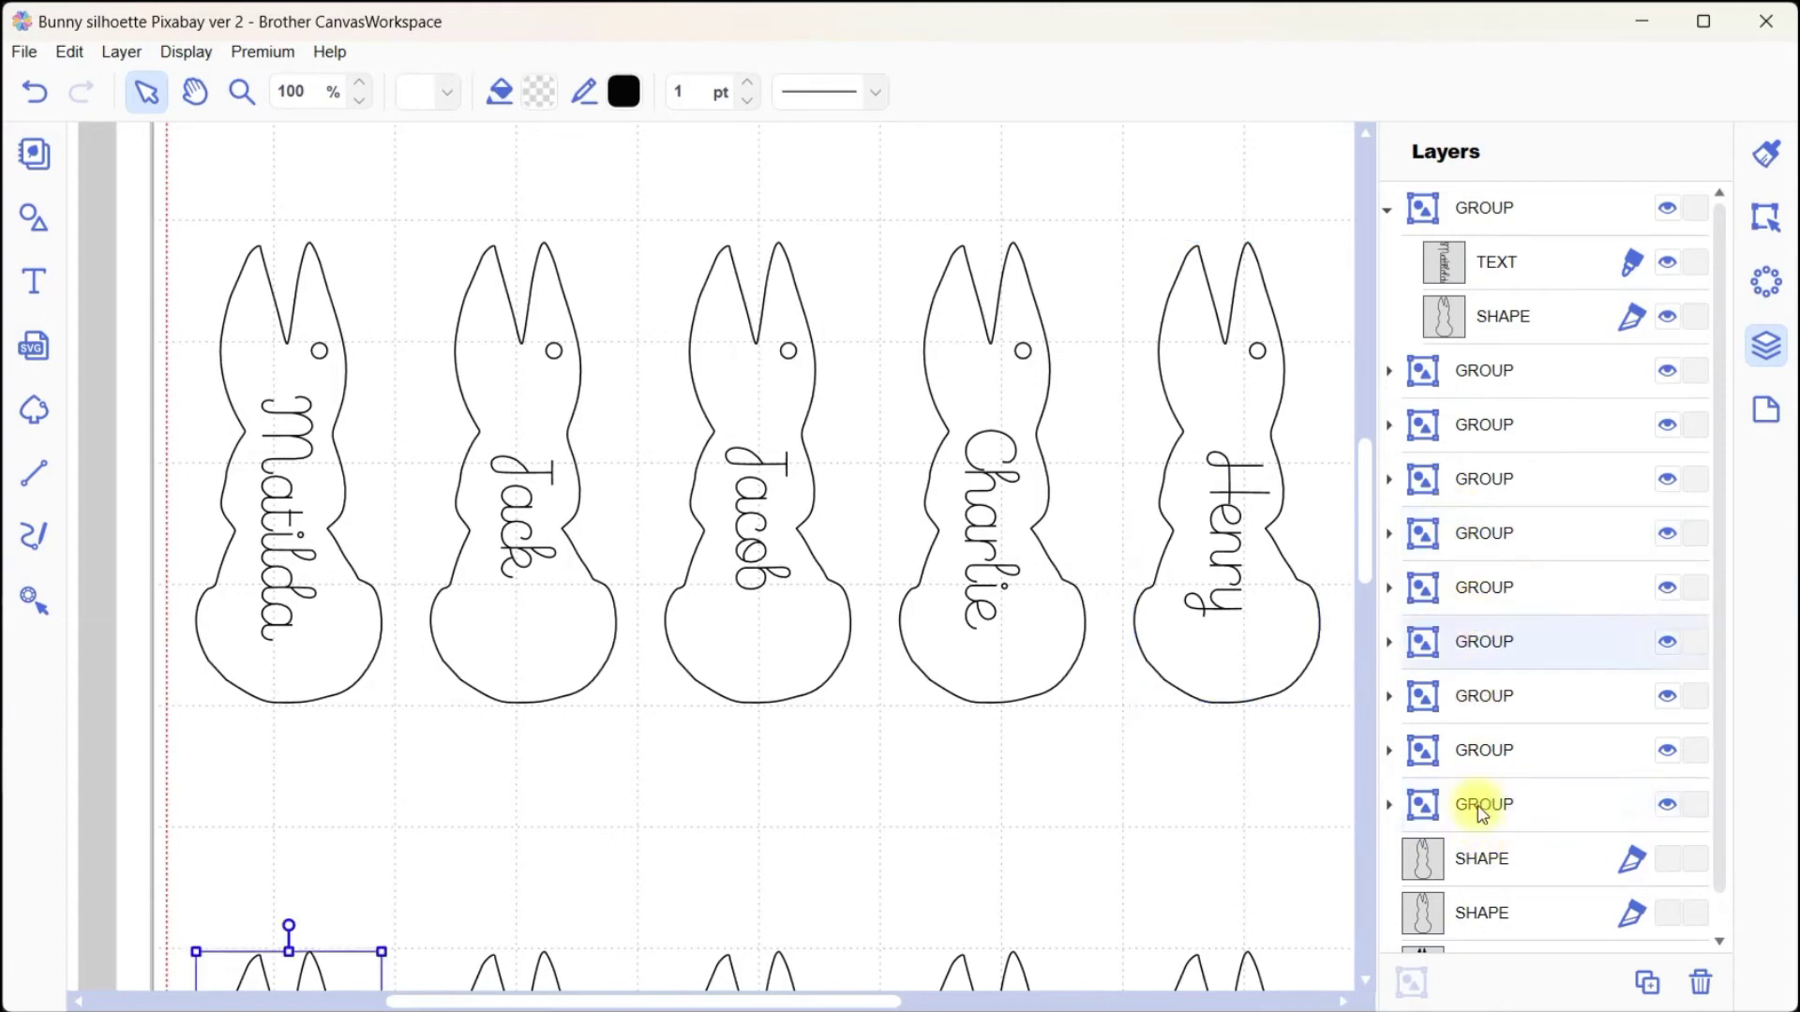
drag(1491, 804, 1475, 698)
drag(1486, 803, 1482, 732)
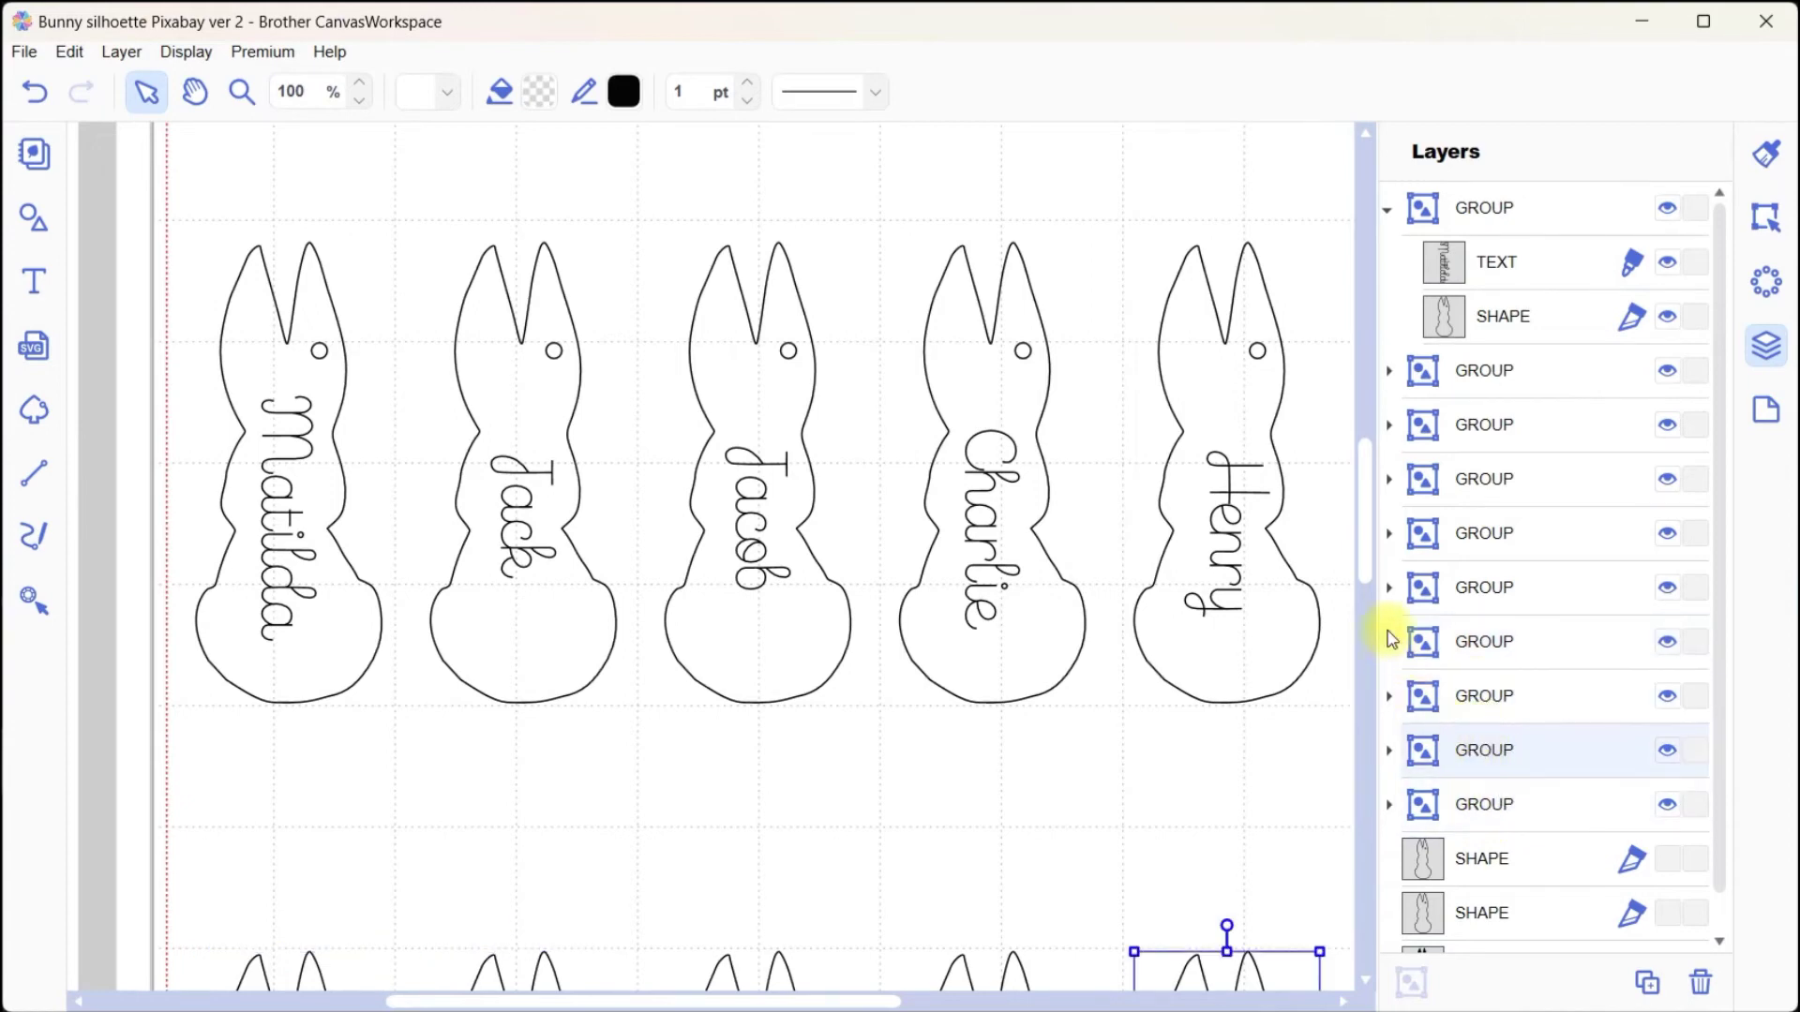
Step: Expand the last group in the layer list and examine its text and shape layers
drag(1365, 572, 1319, 512)
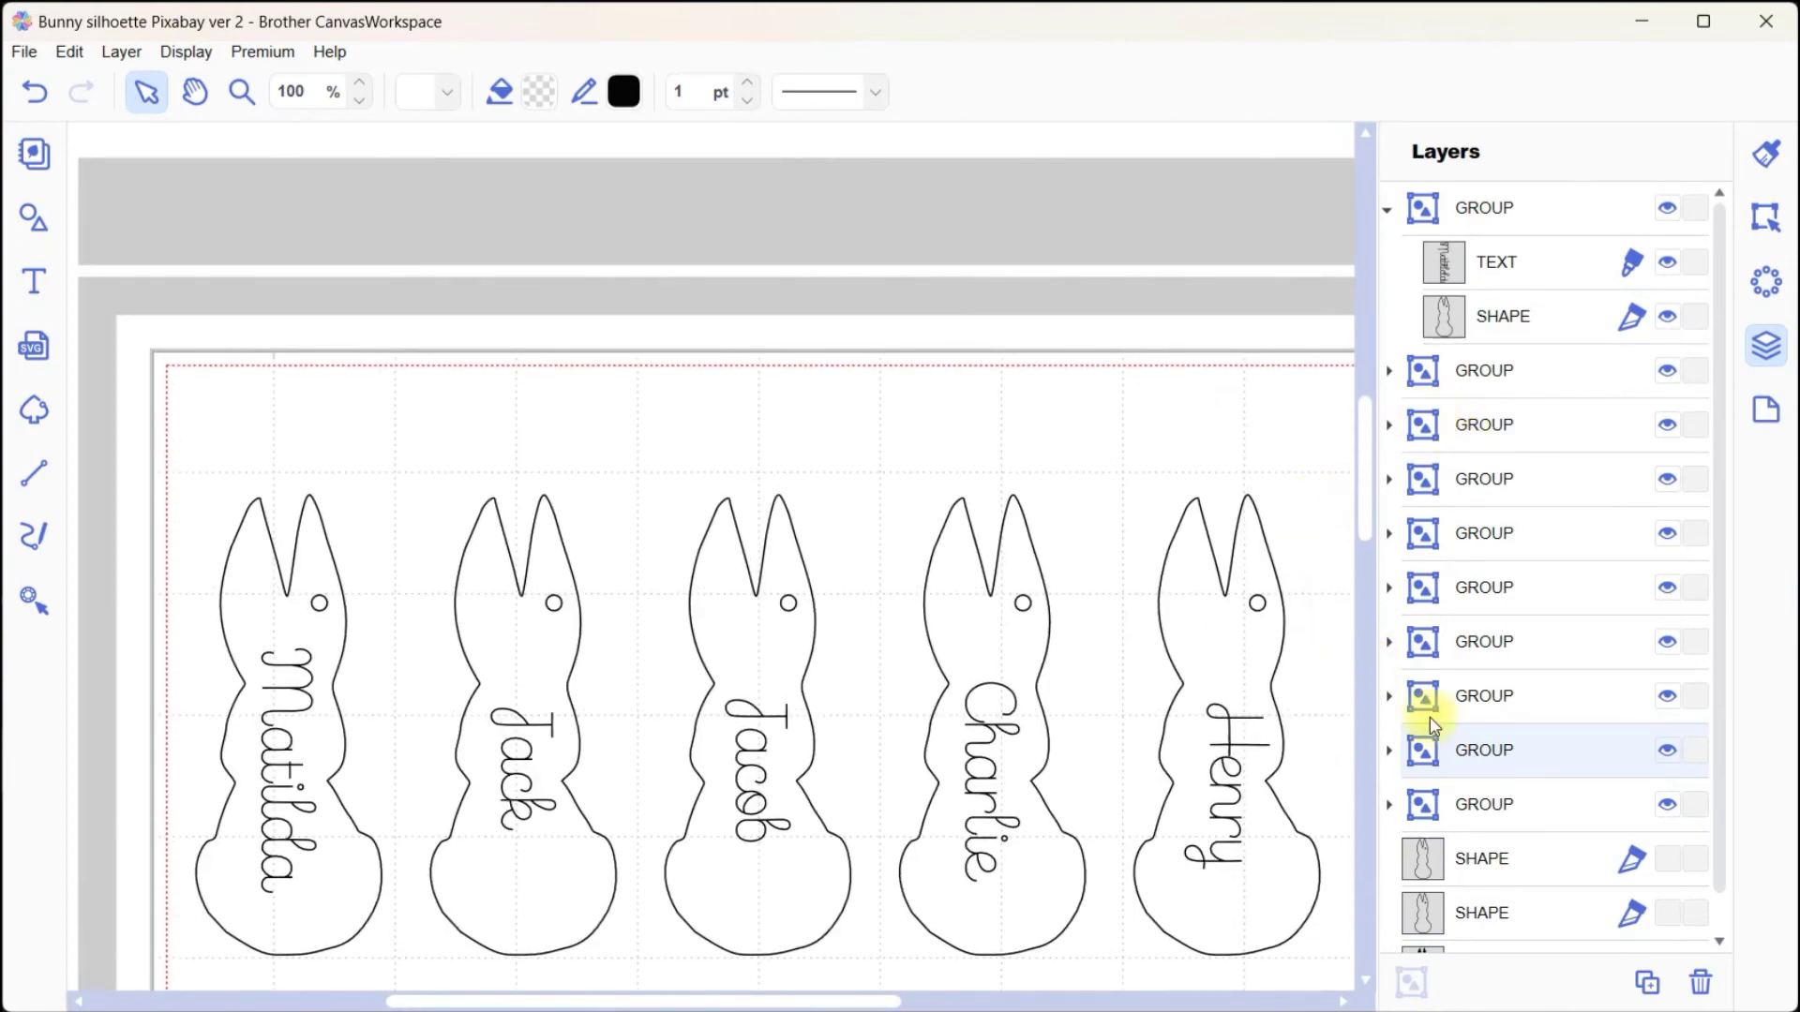
click(1388, 806)
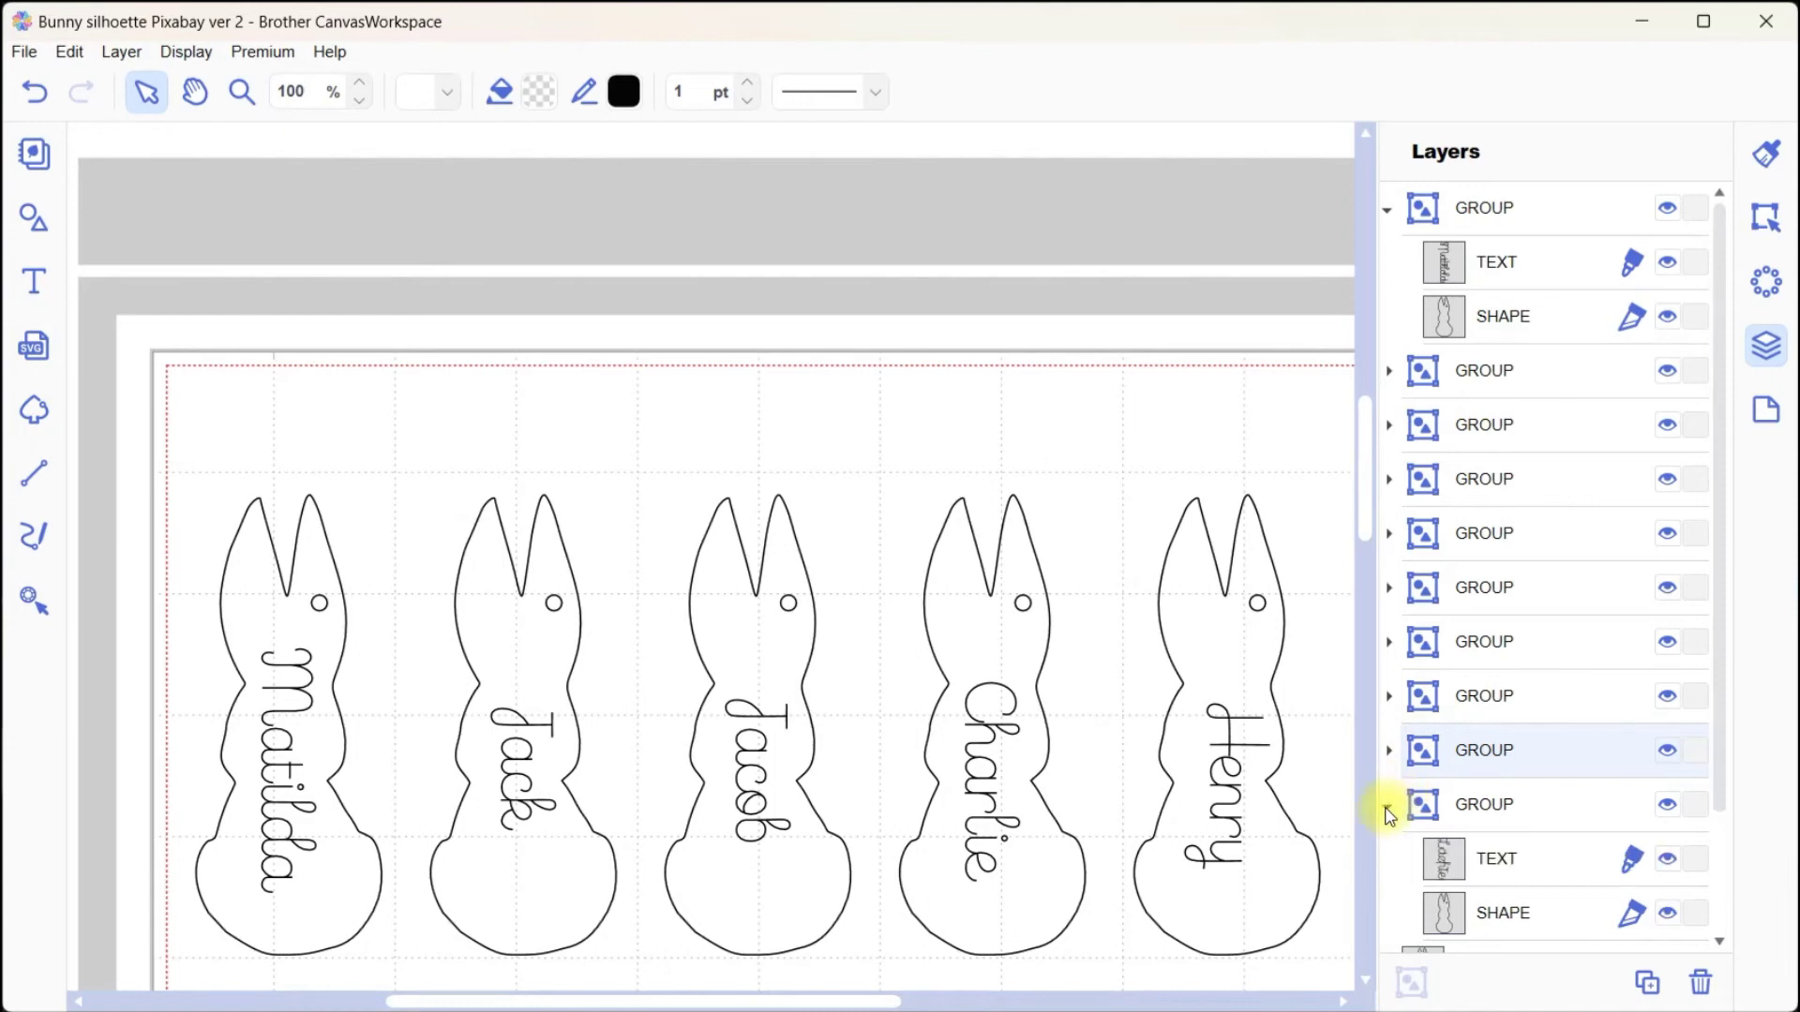
click(1388, 807)
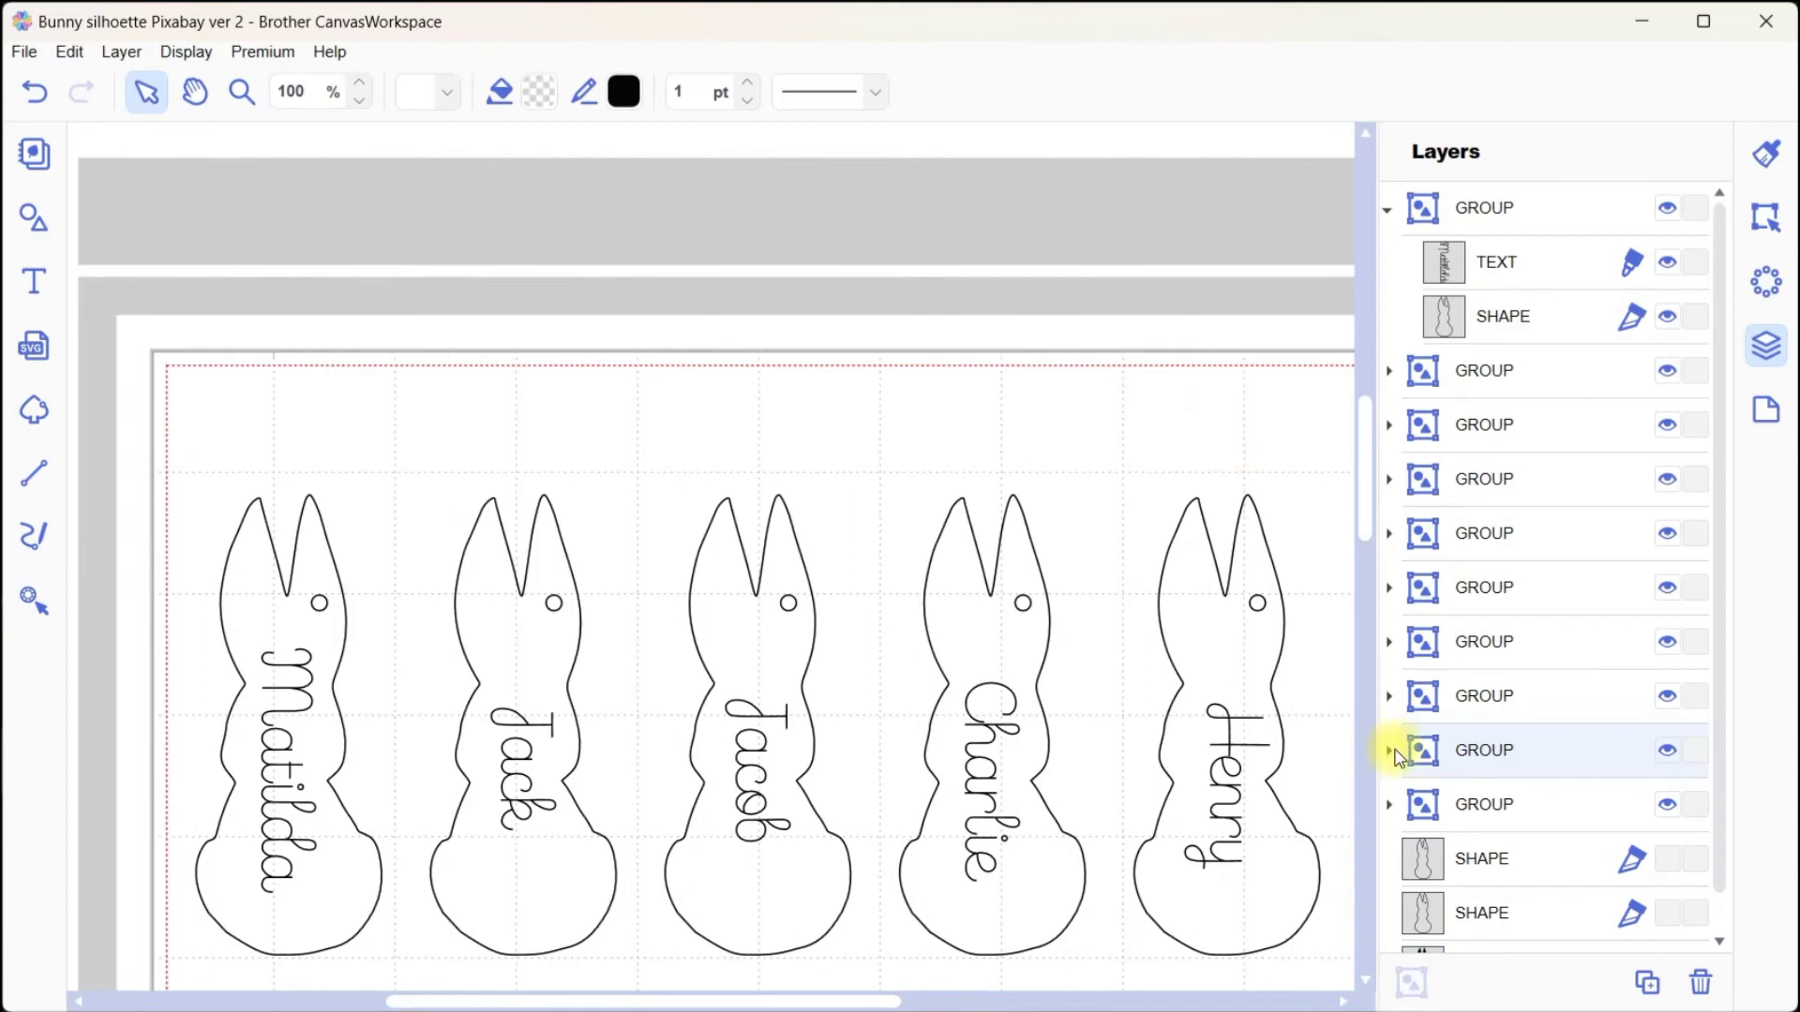
click(1389, 806)
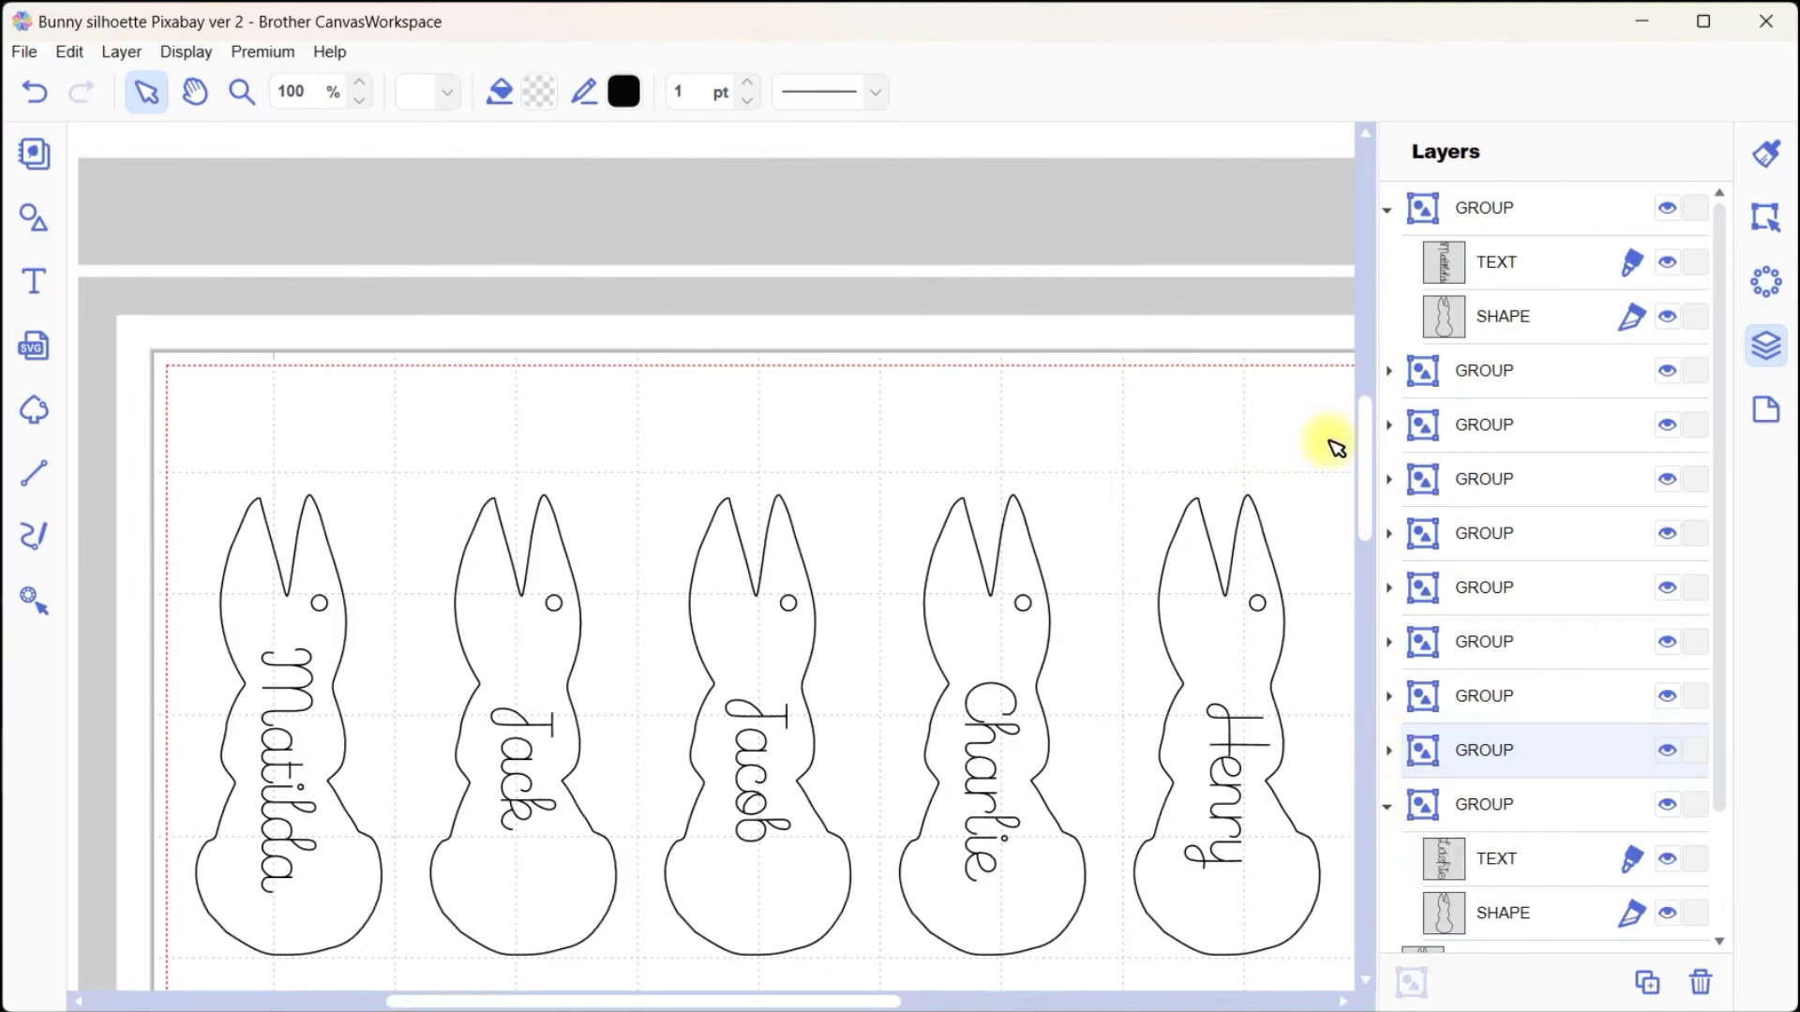
Step: Transfer the name tag design as an FCM file to the registered cutting machine over the internet
click(37, 55)
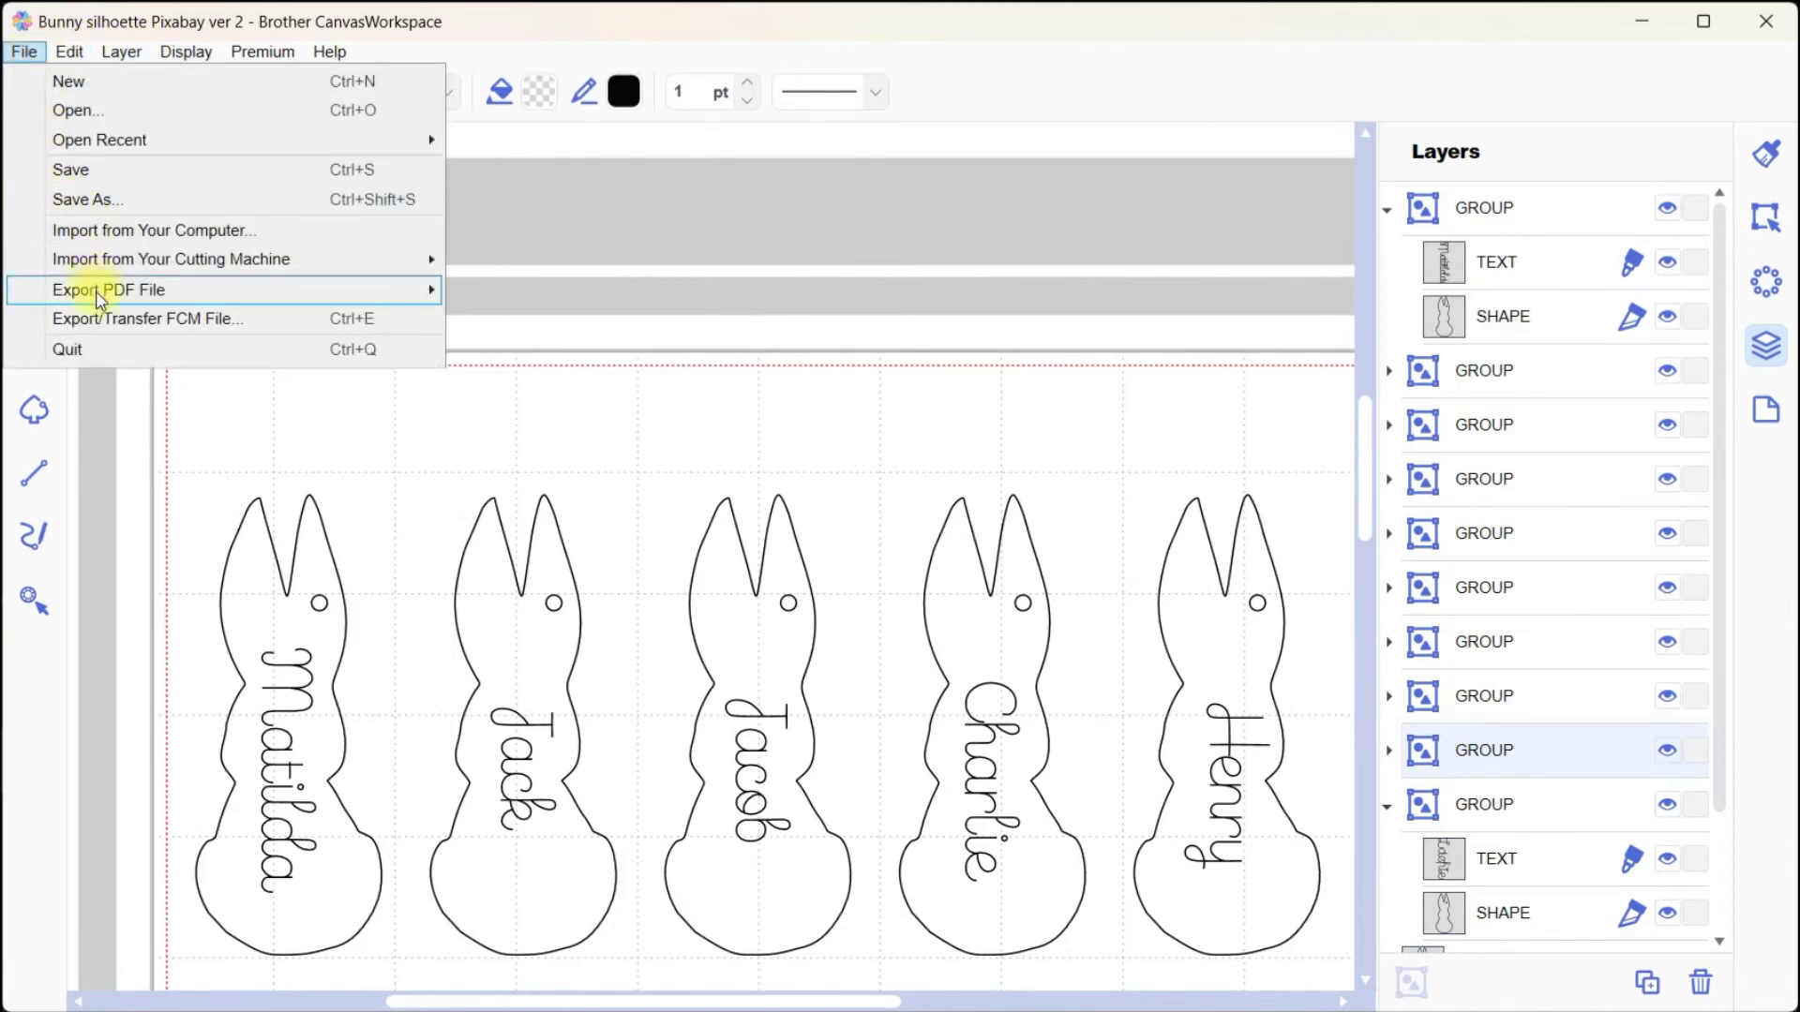
click(112, 321)
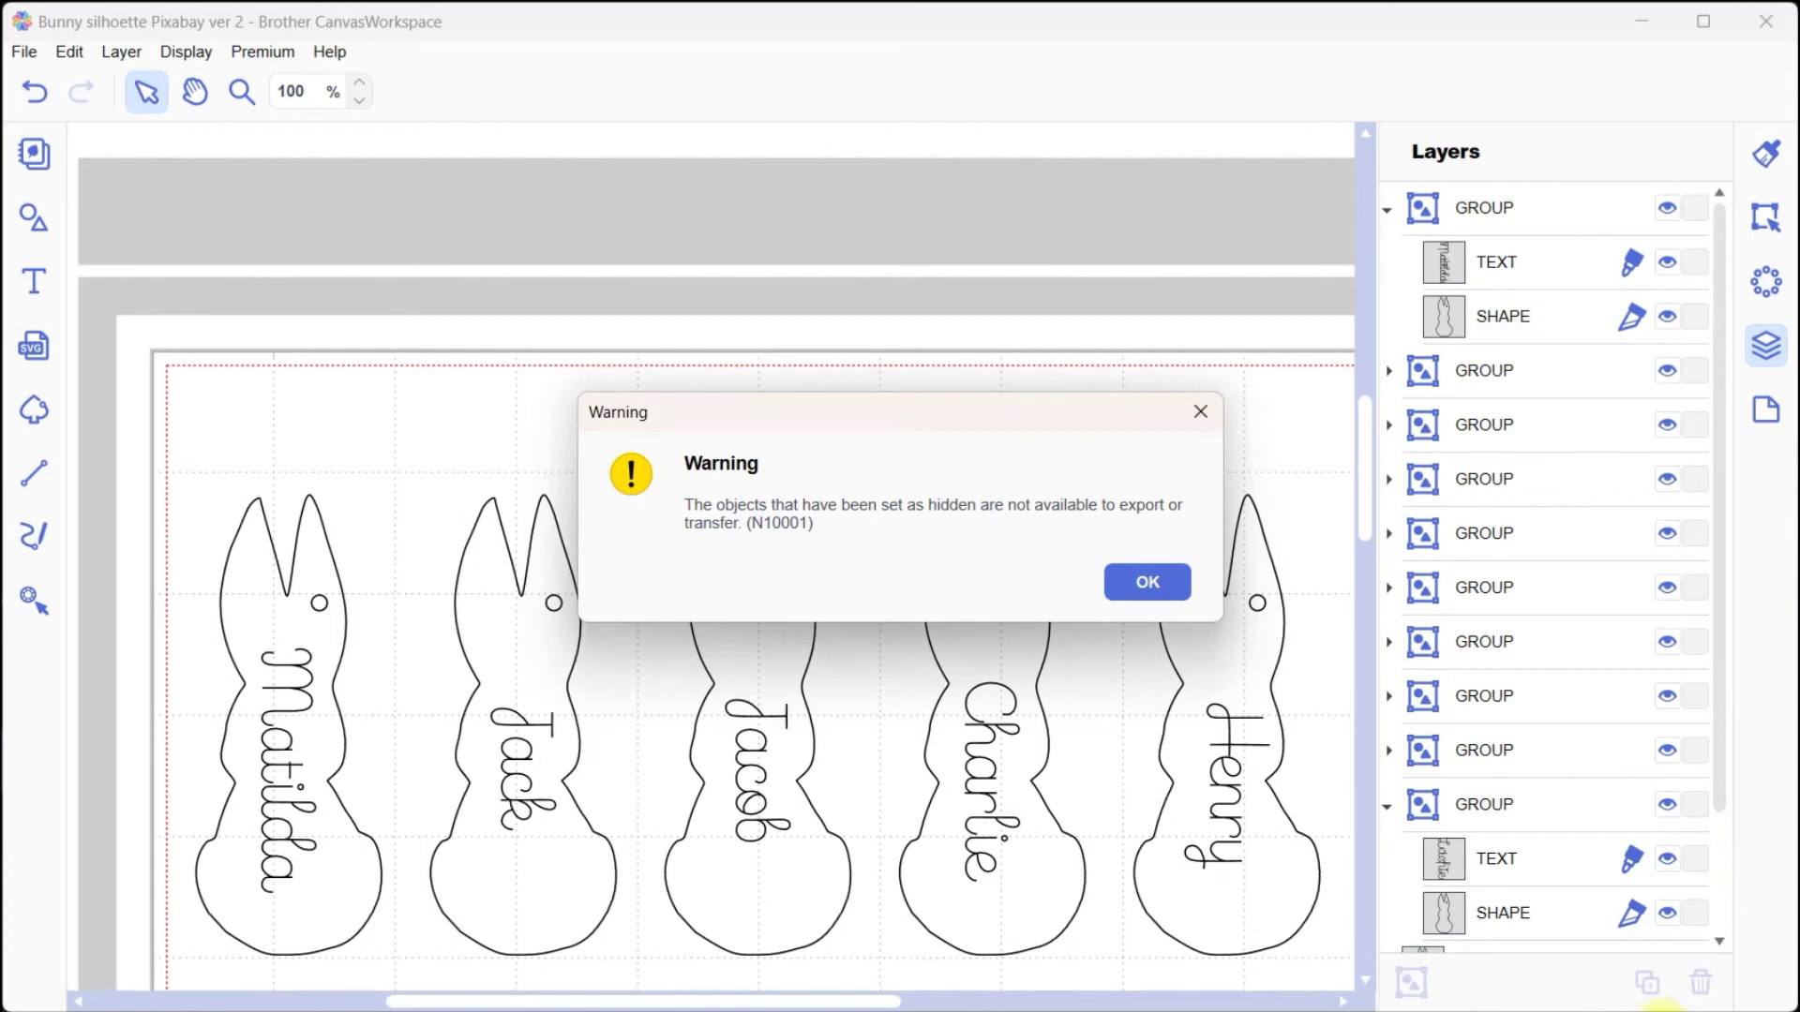
click(1140, 583)
click(862, 523)
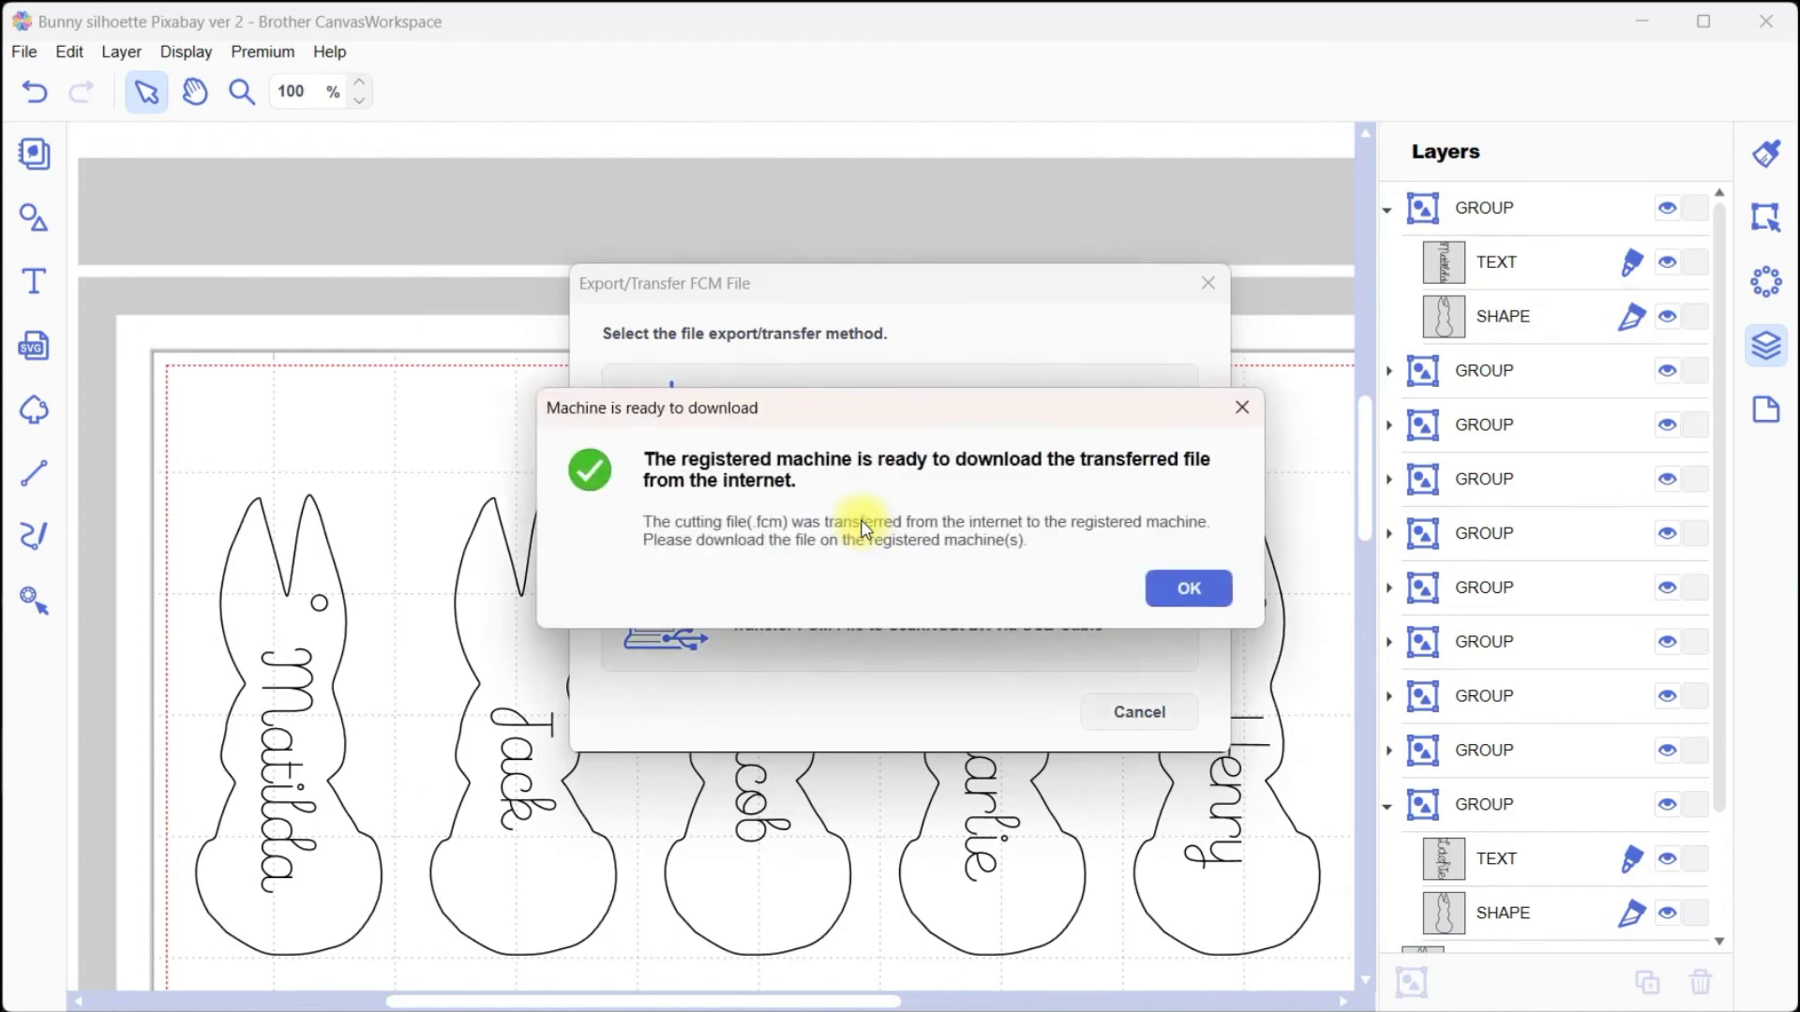
click(1191, 589)
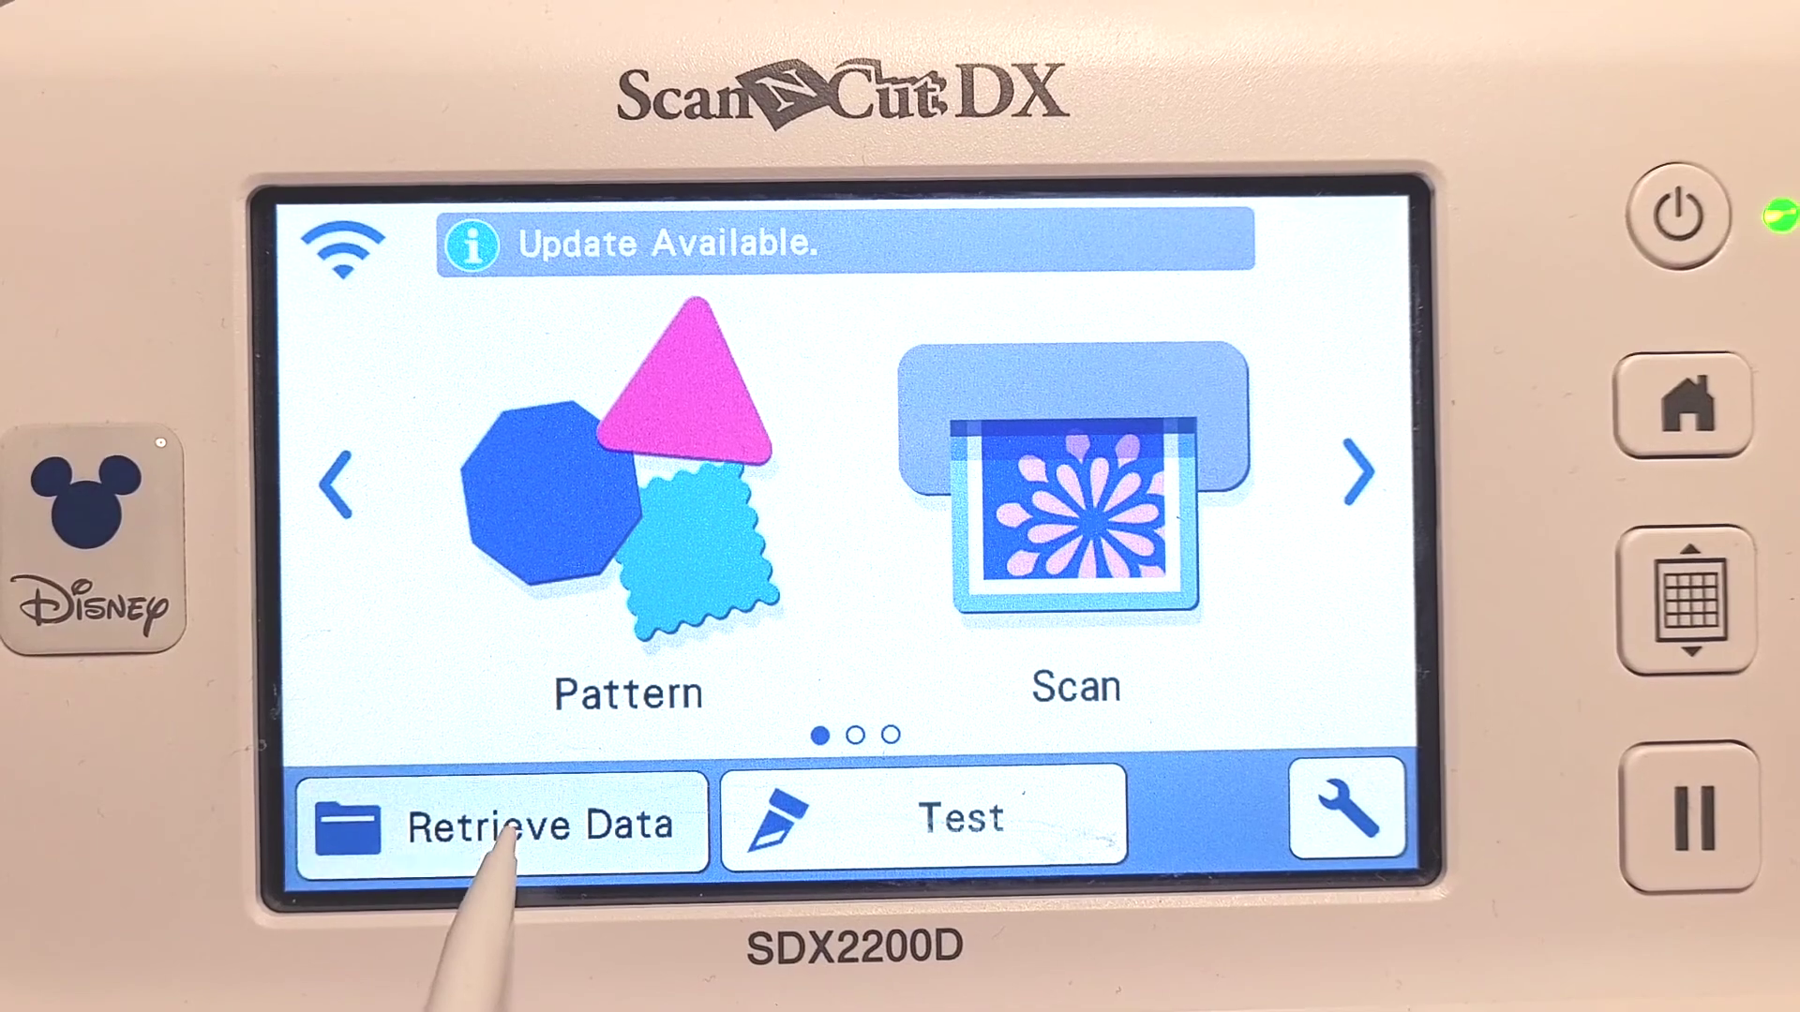
click(502, 825)
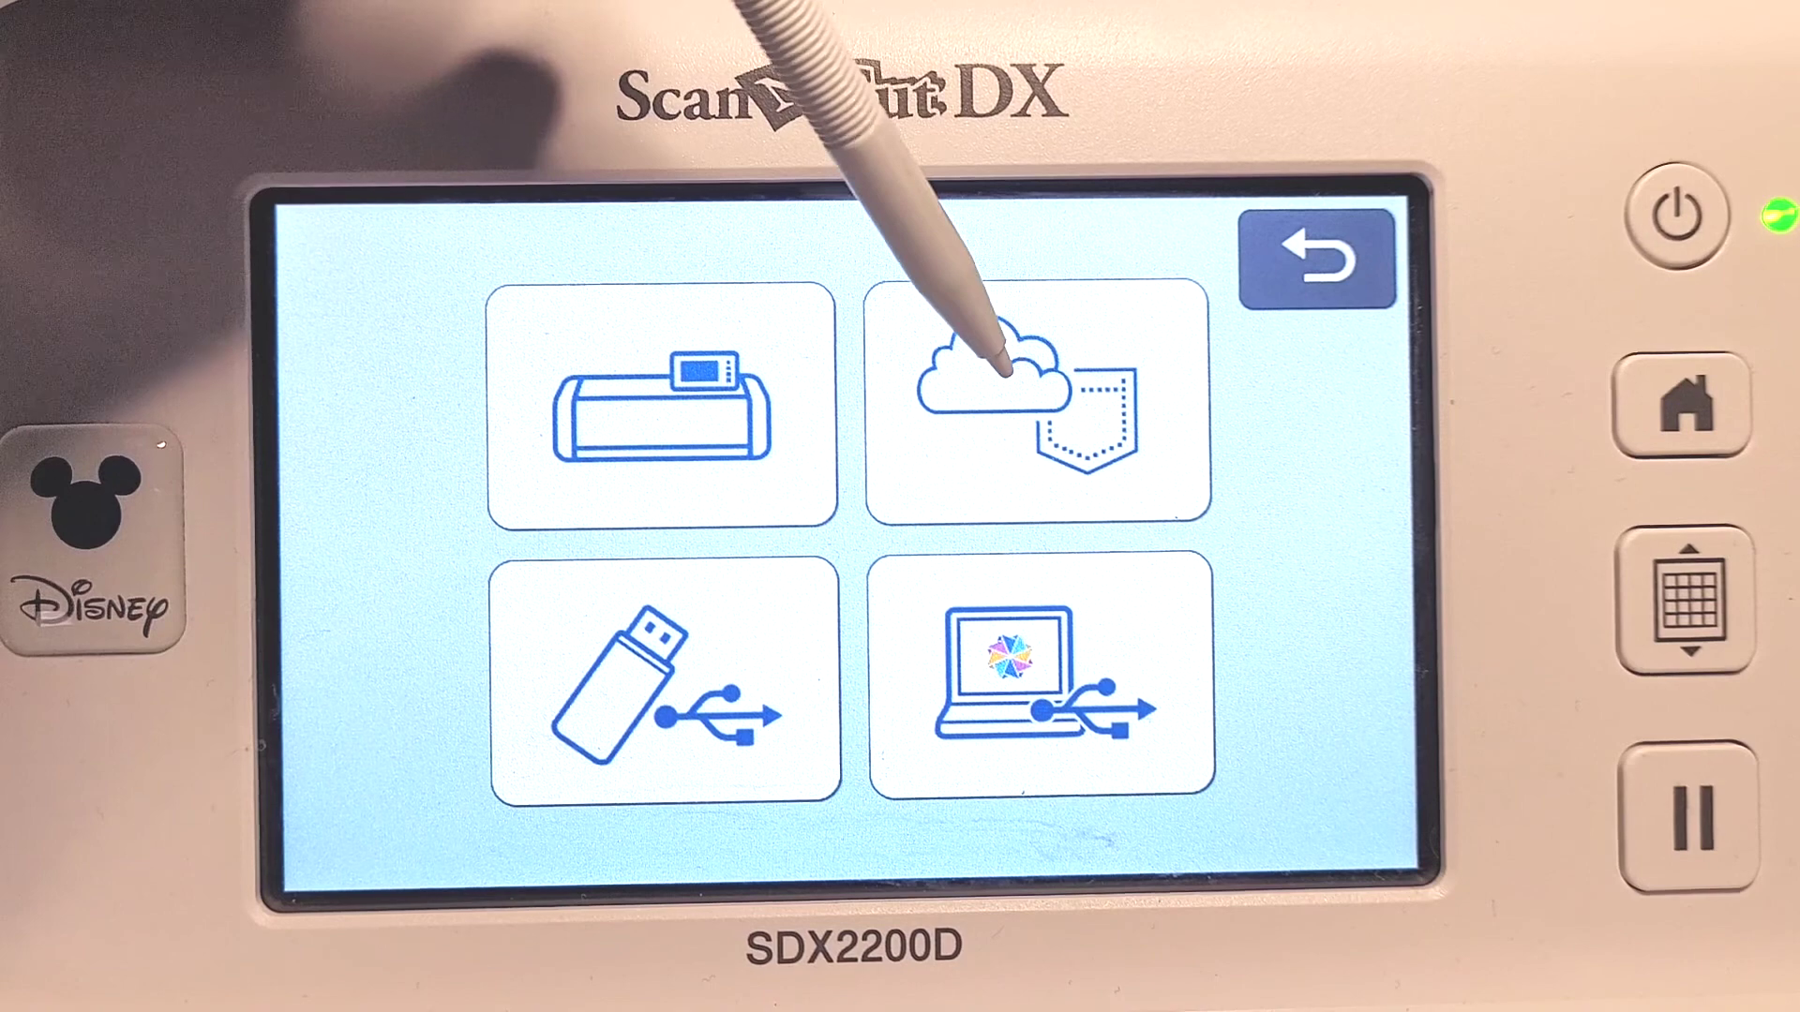
click(1083, 408)
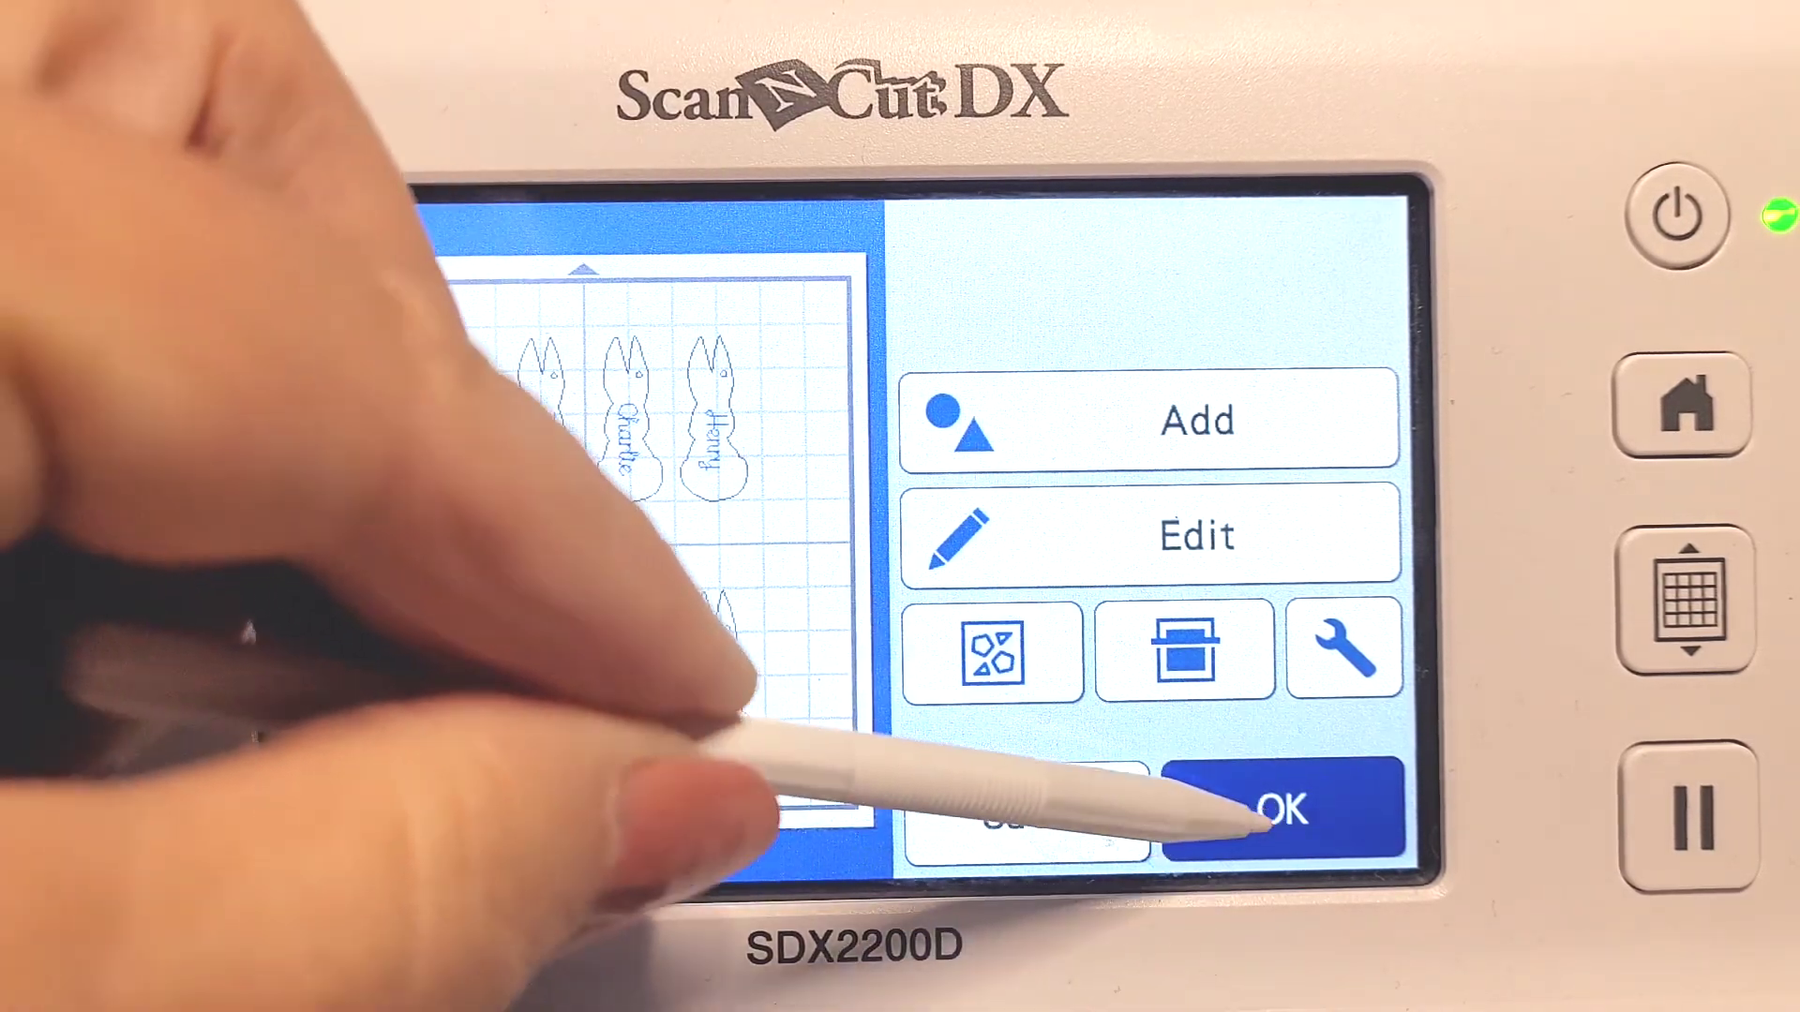
click(1261, 814)
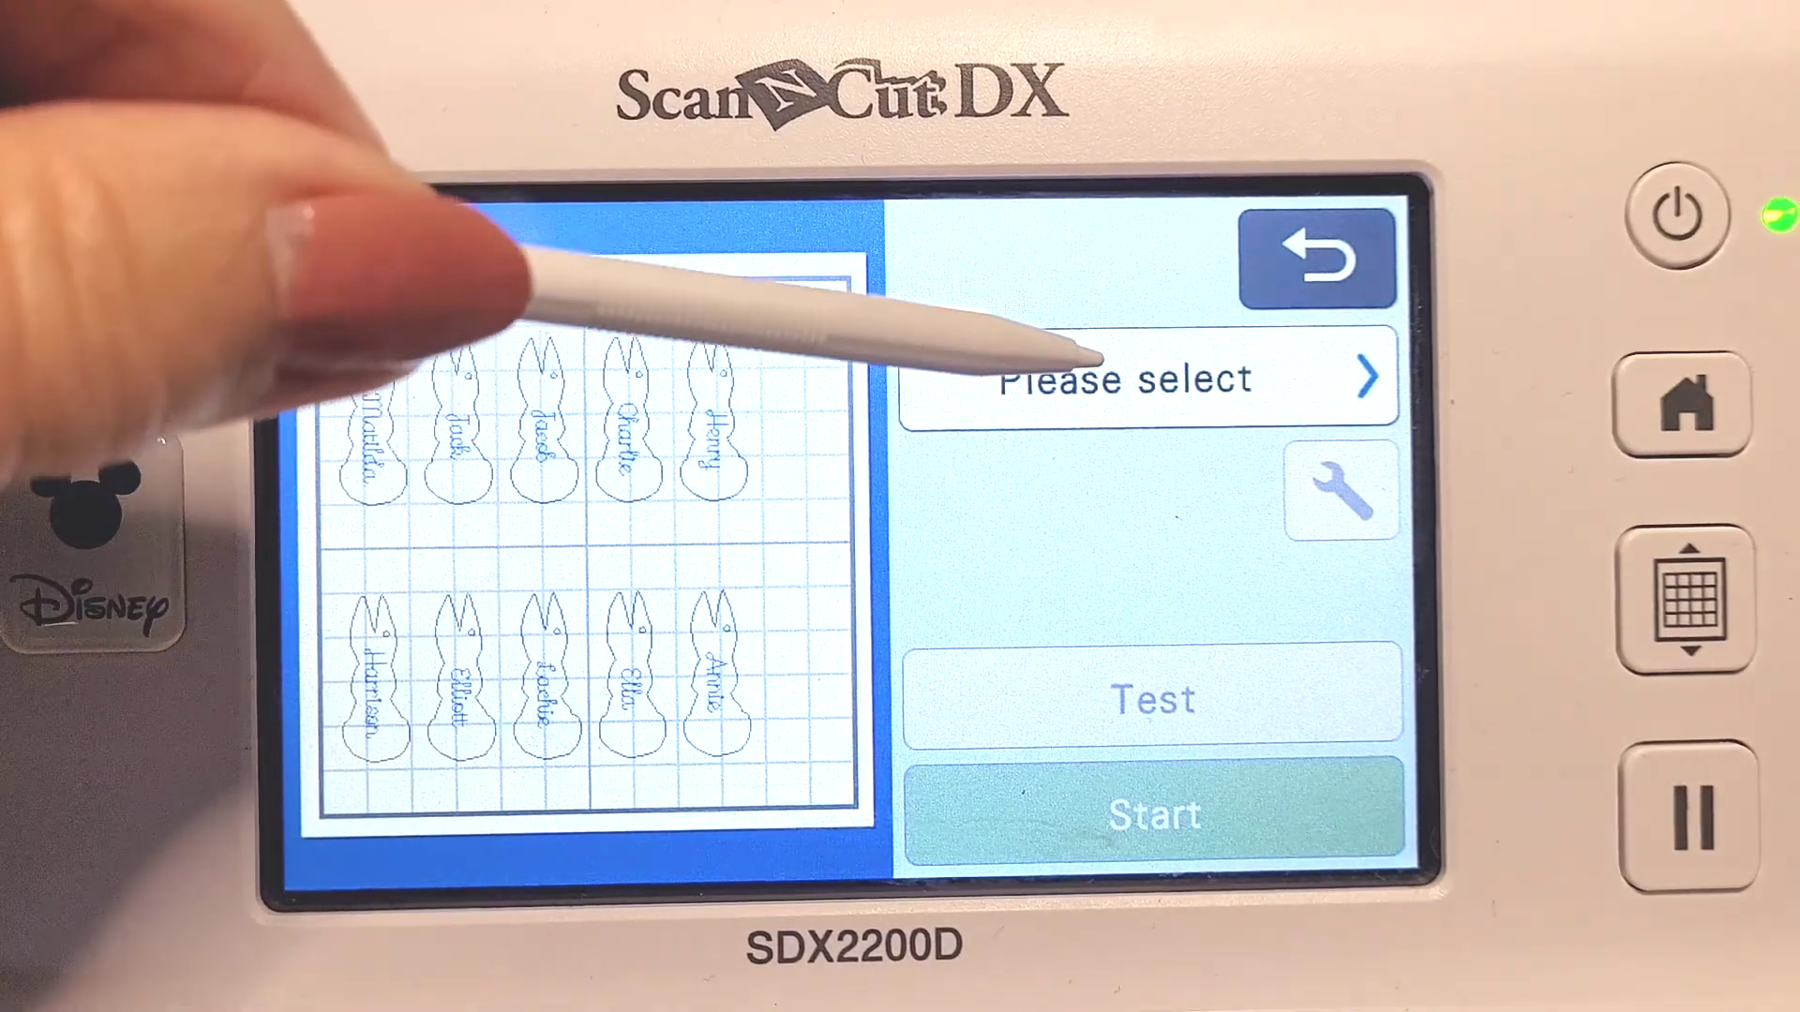
click(1125, 380)
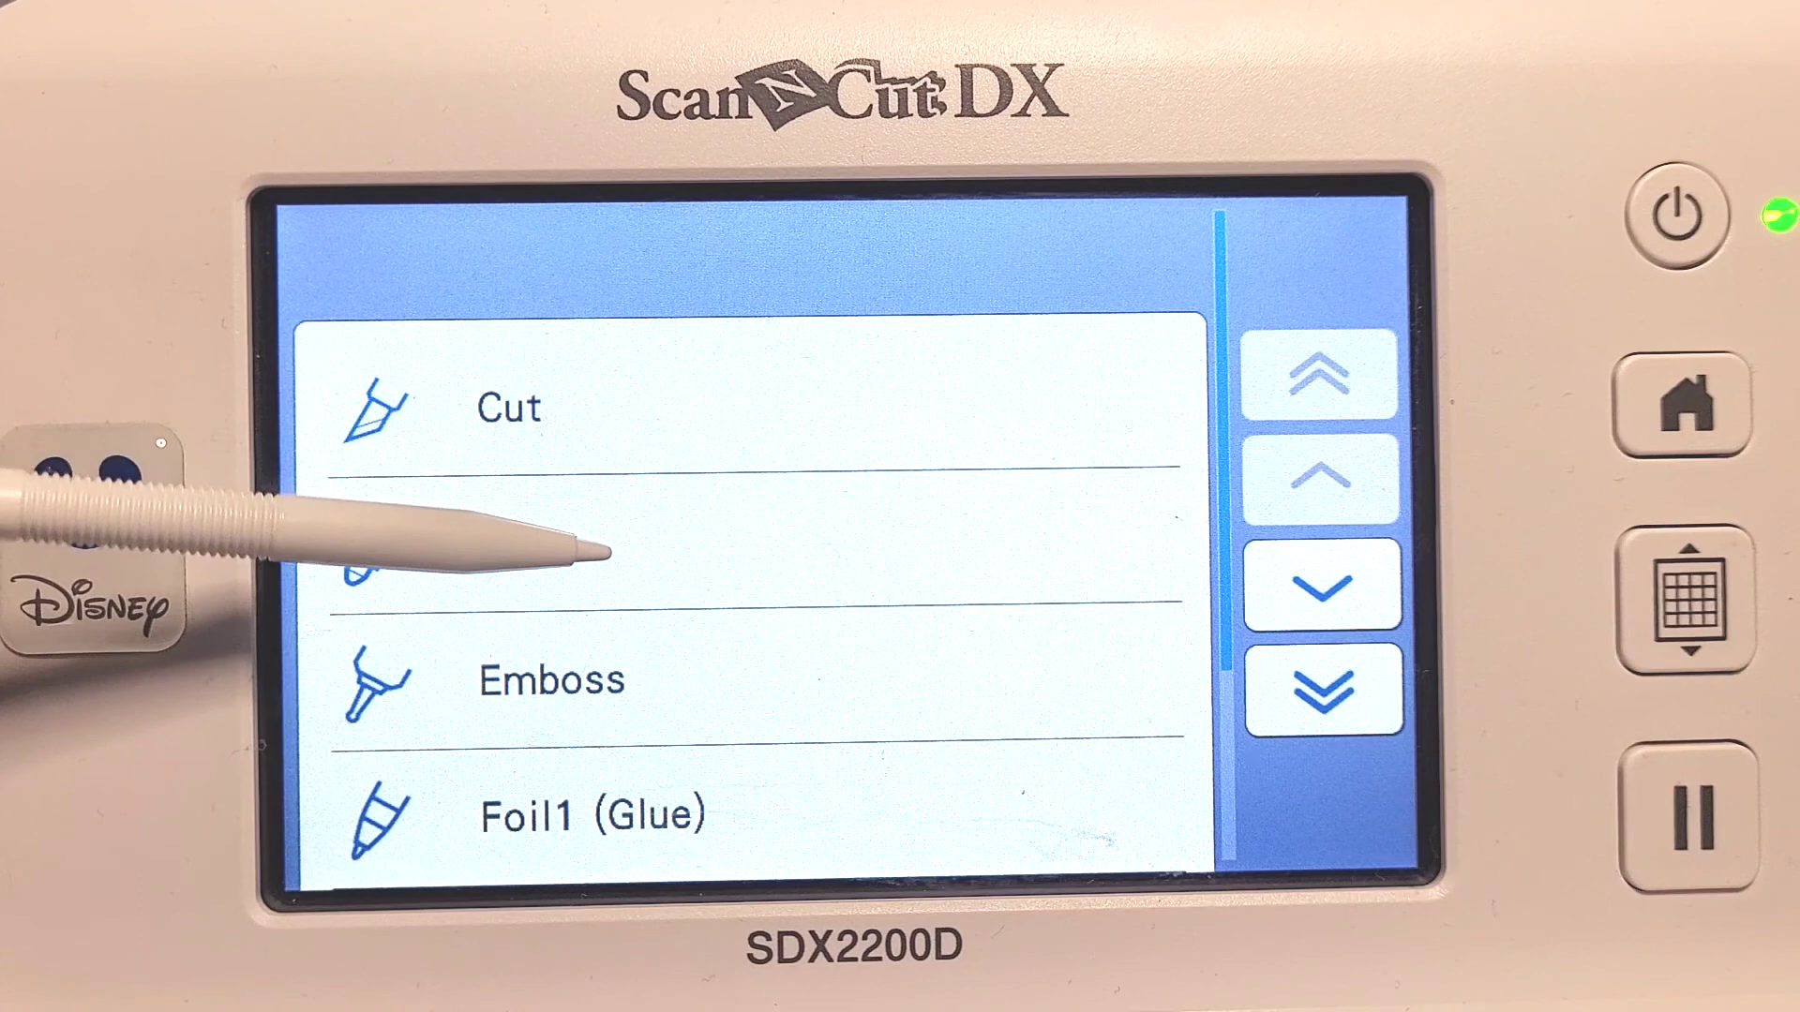
click(600, 553)
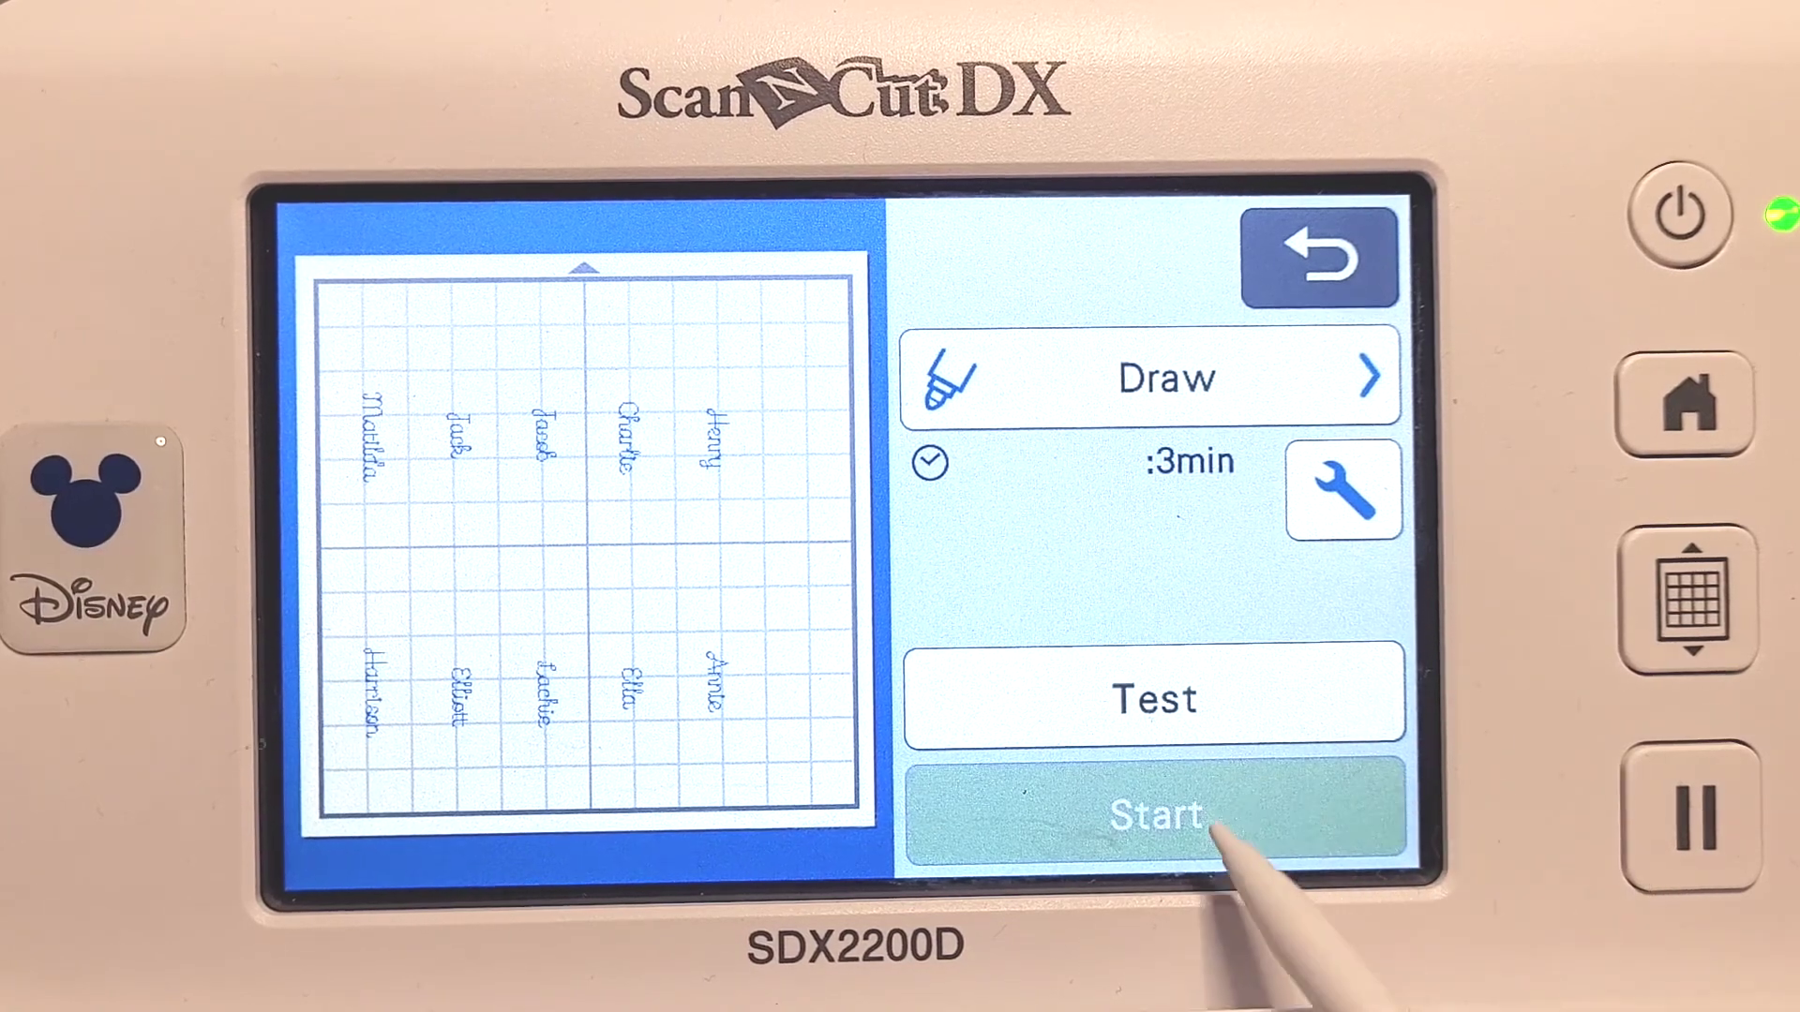
click(1392, 788)
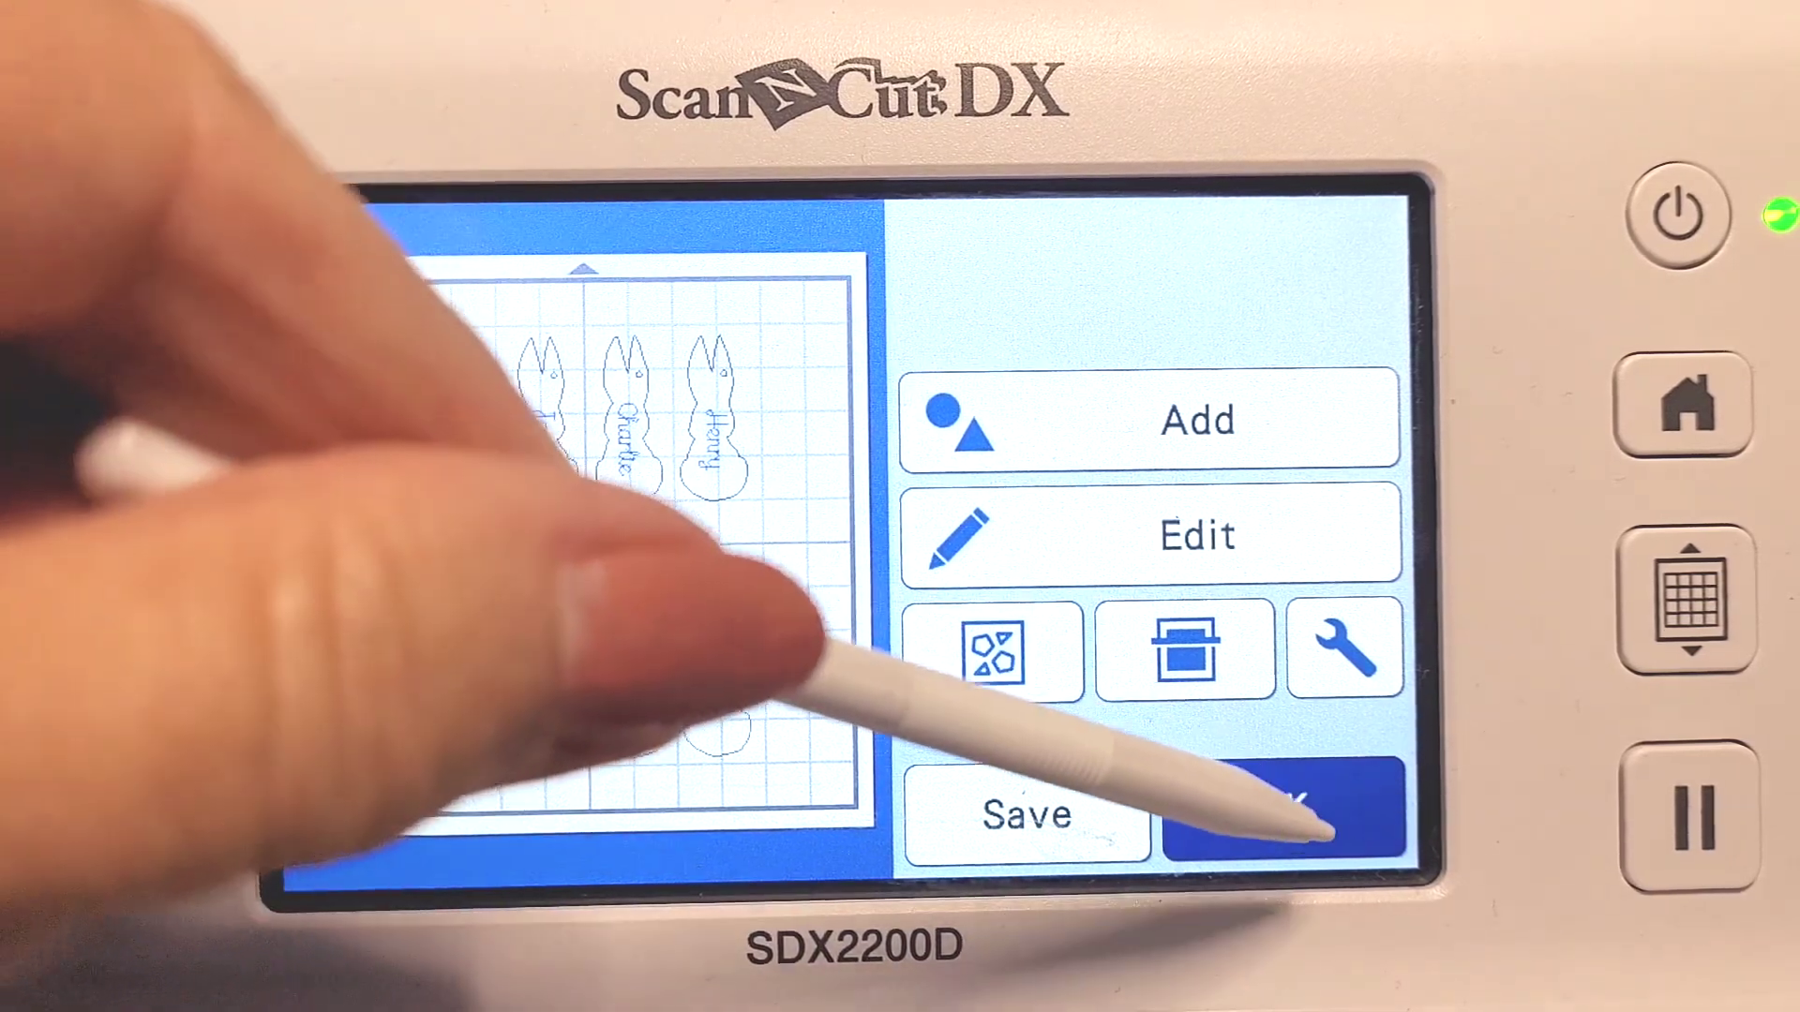
click(1322, 825)
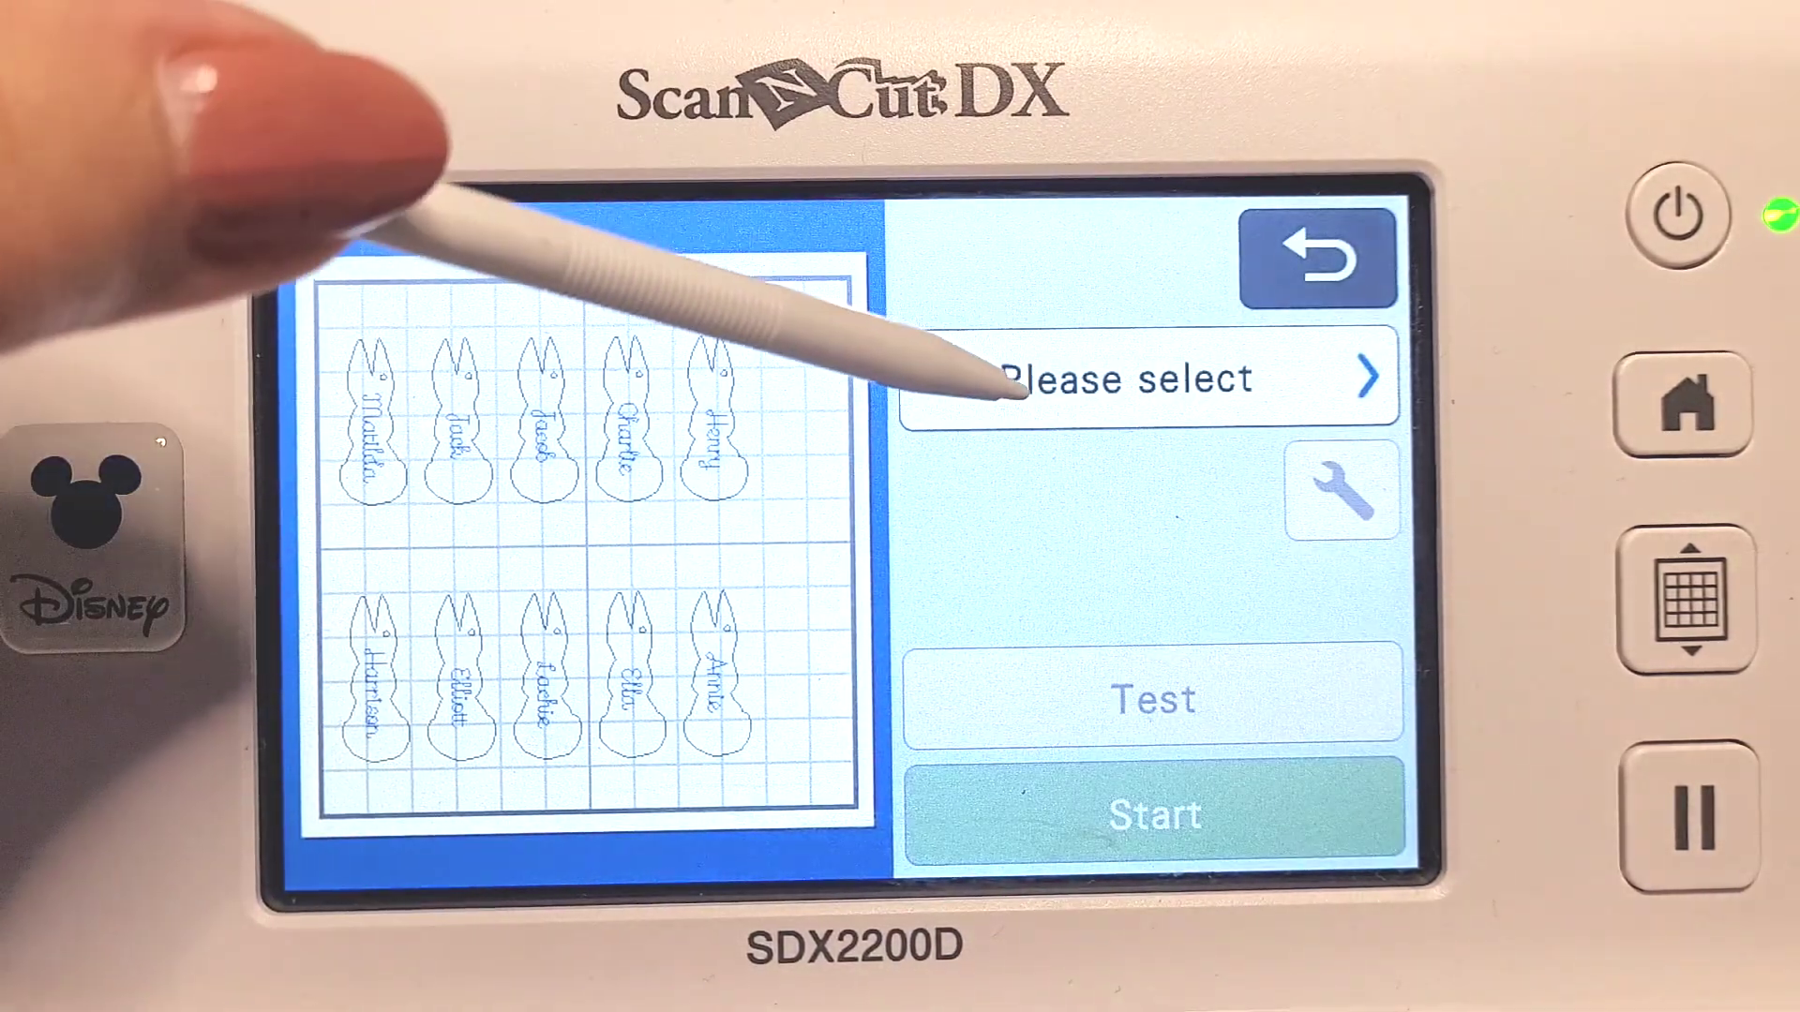
click(1017, 391)
click(712, 398)
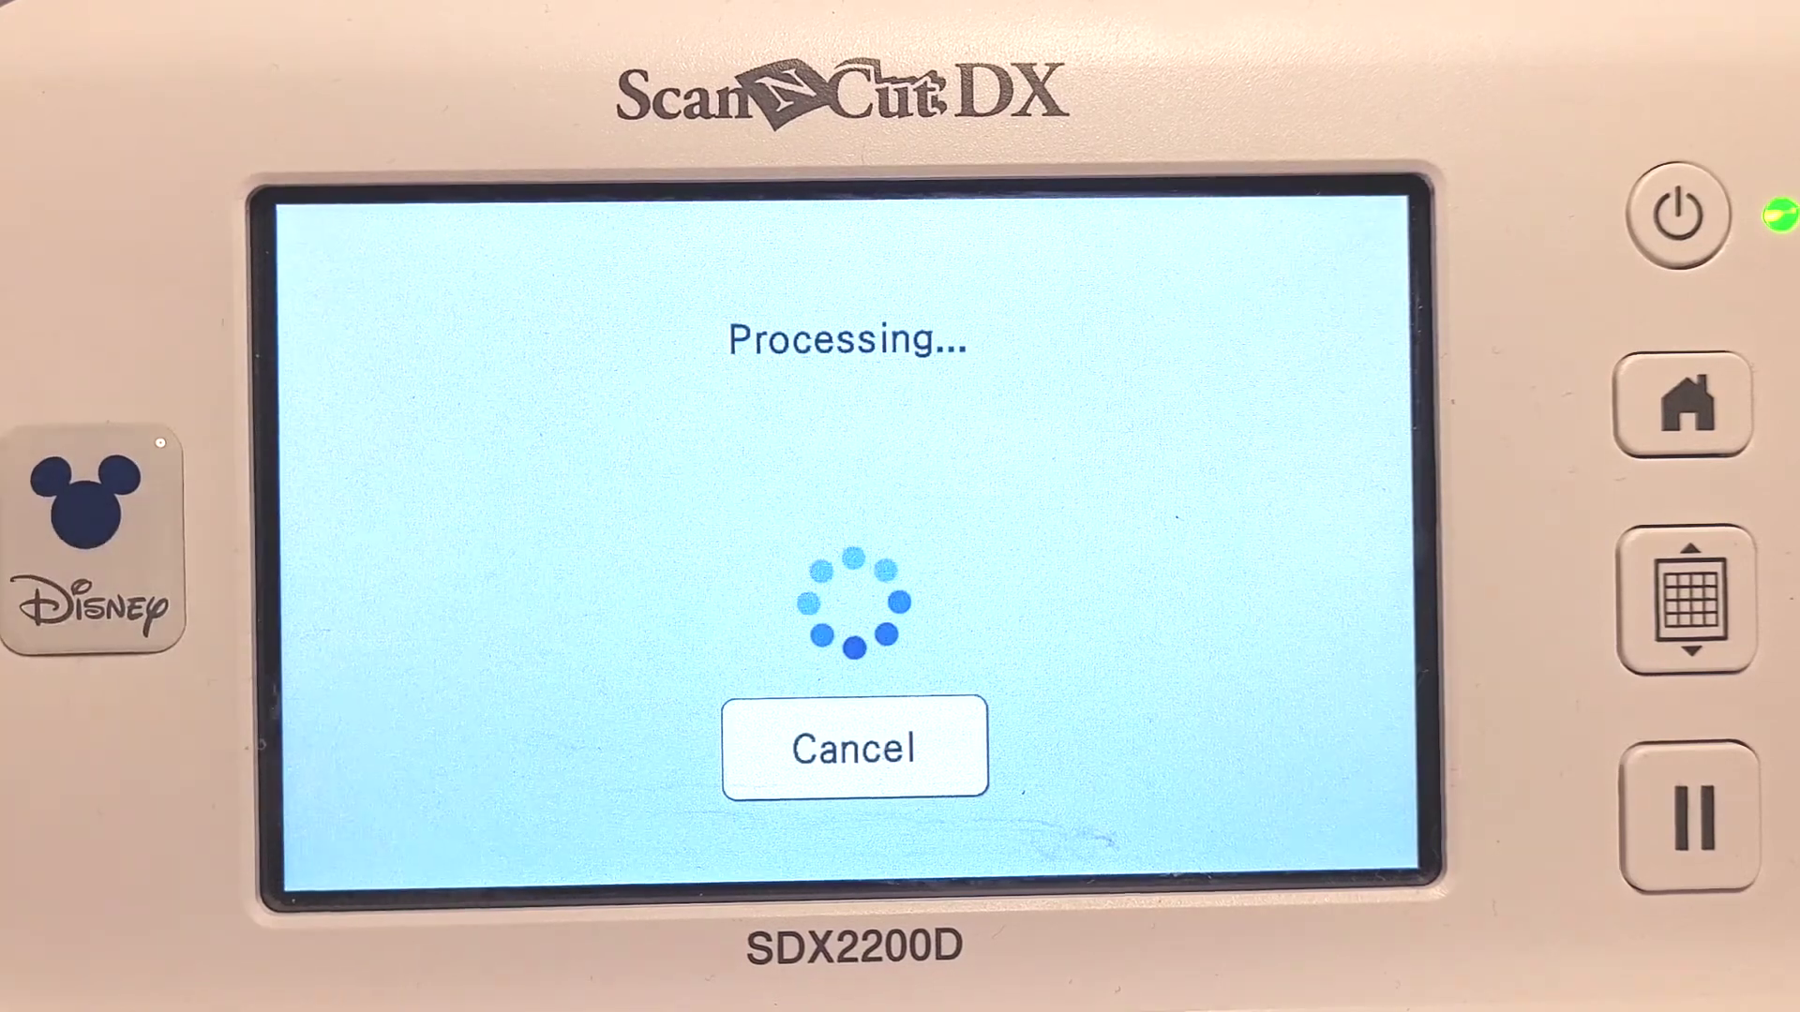